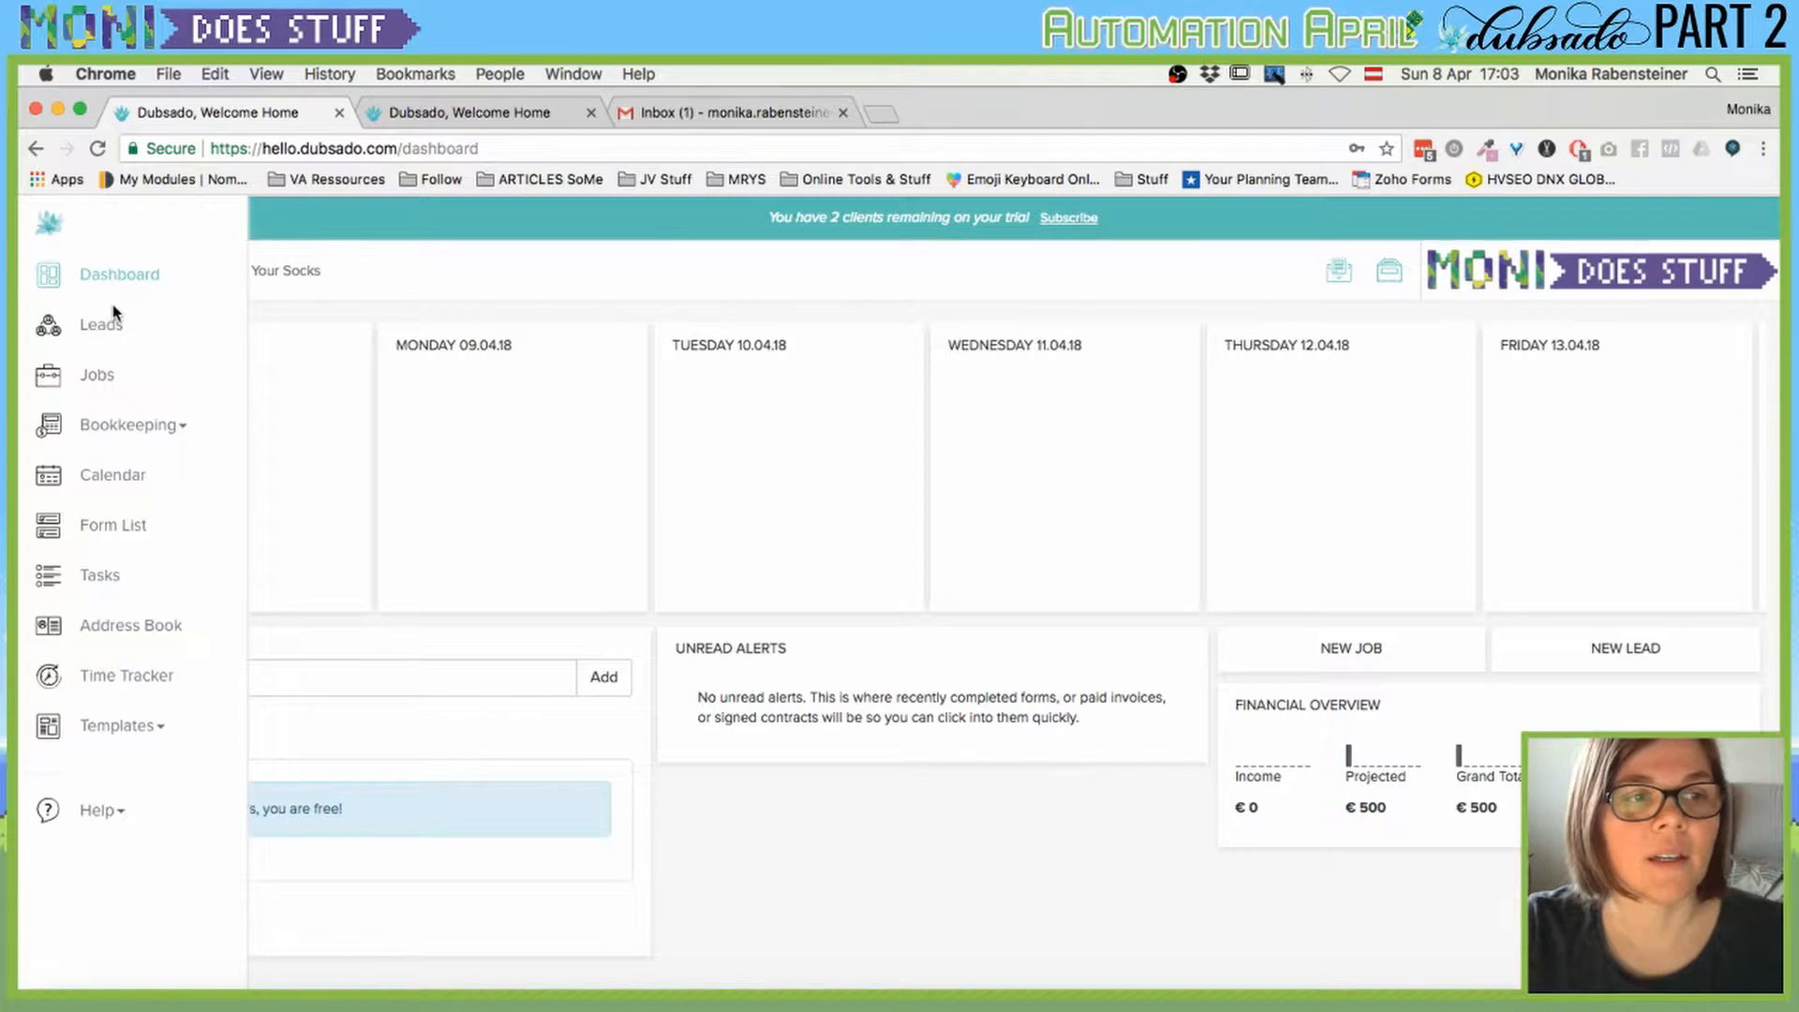
pyautogui.click(1614, 287)
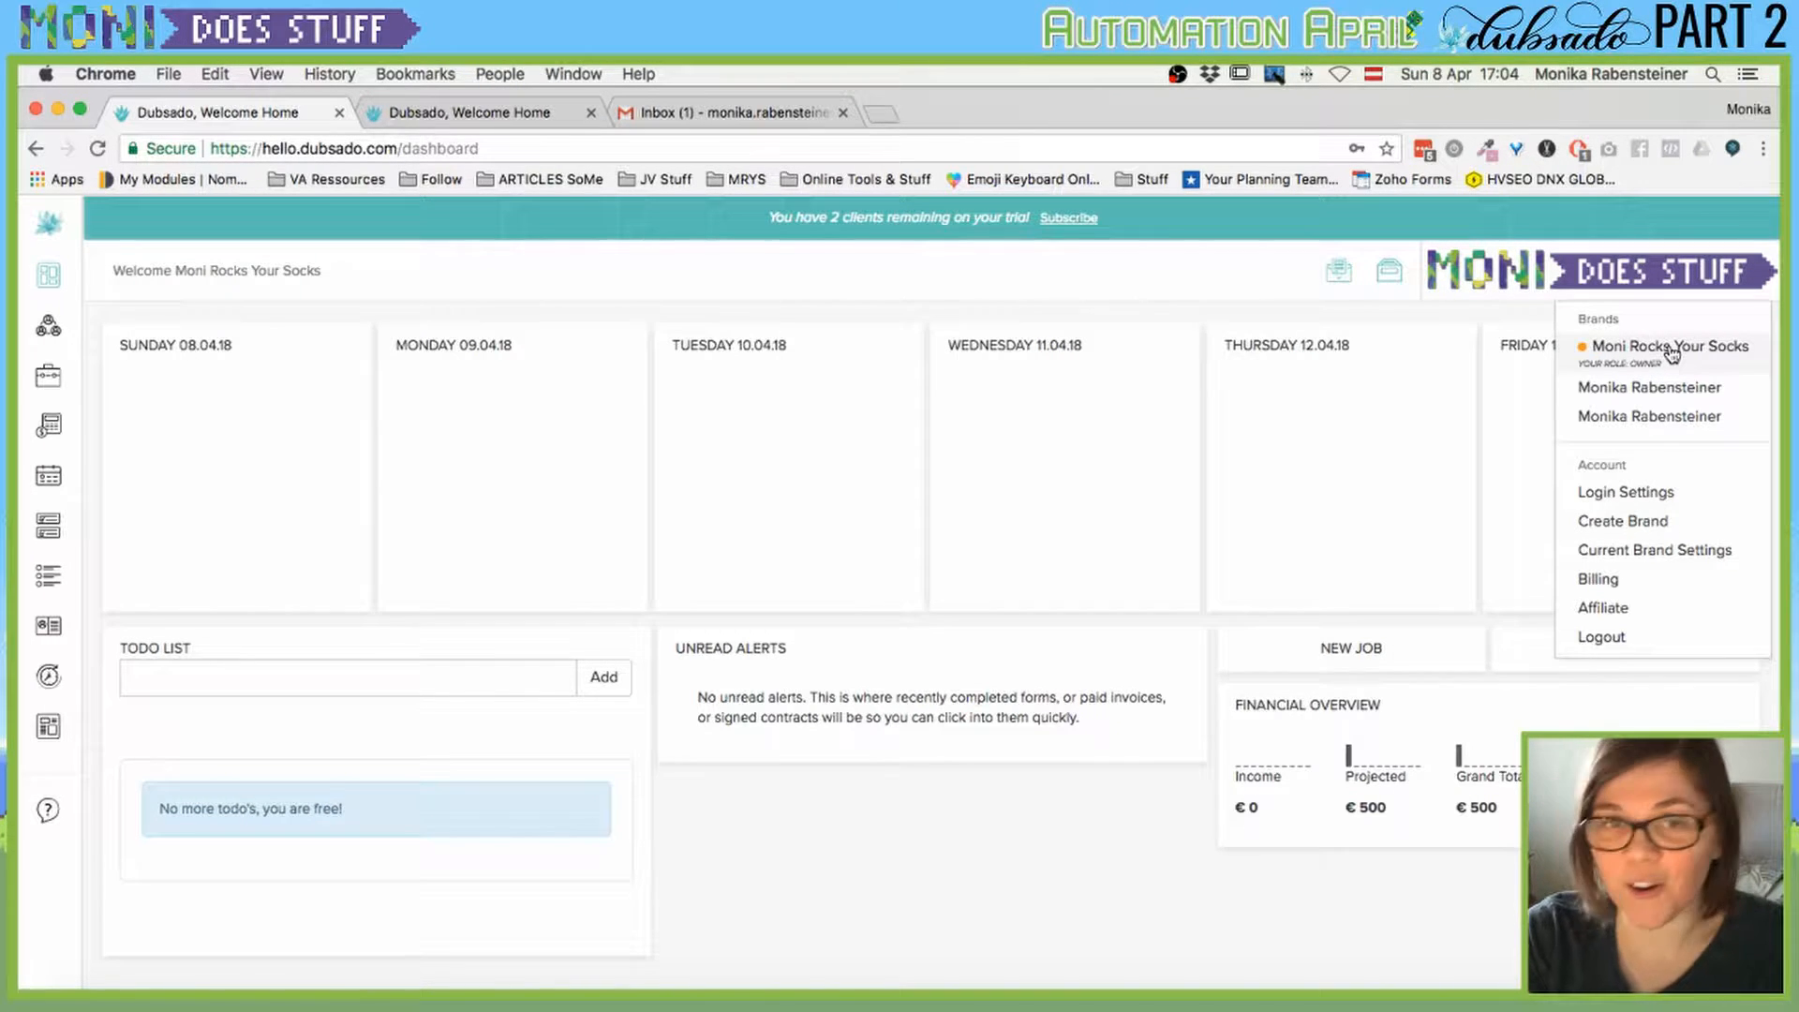
pyautogui.click(461, 316)
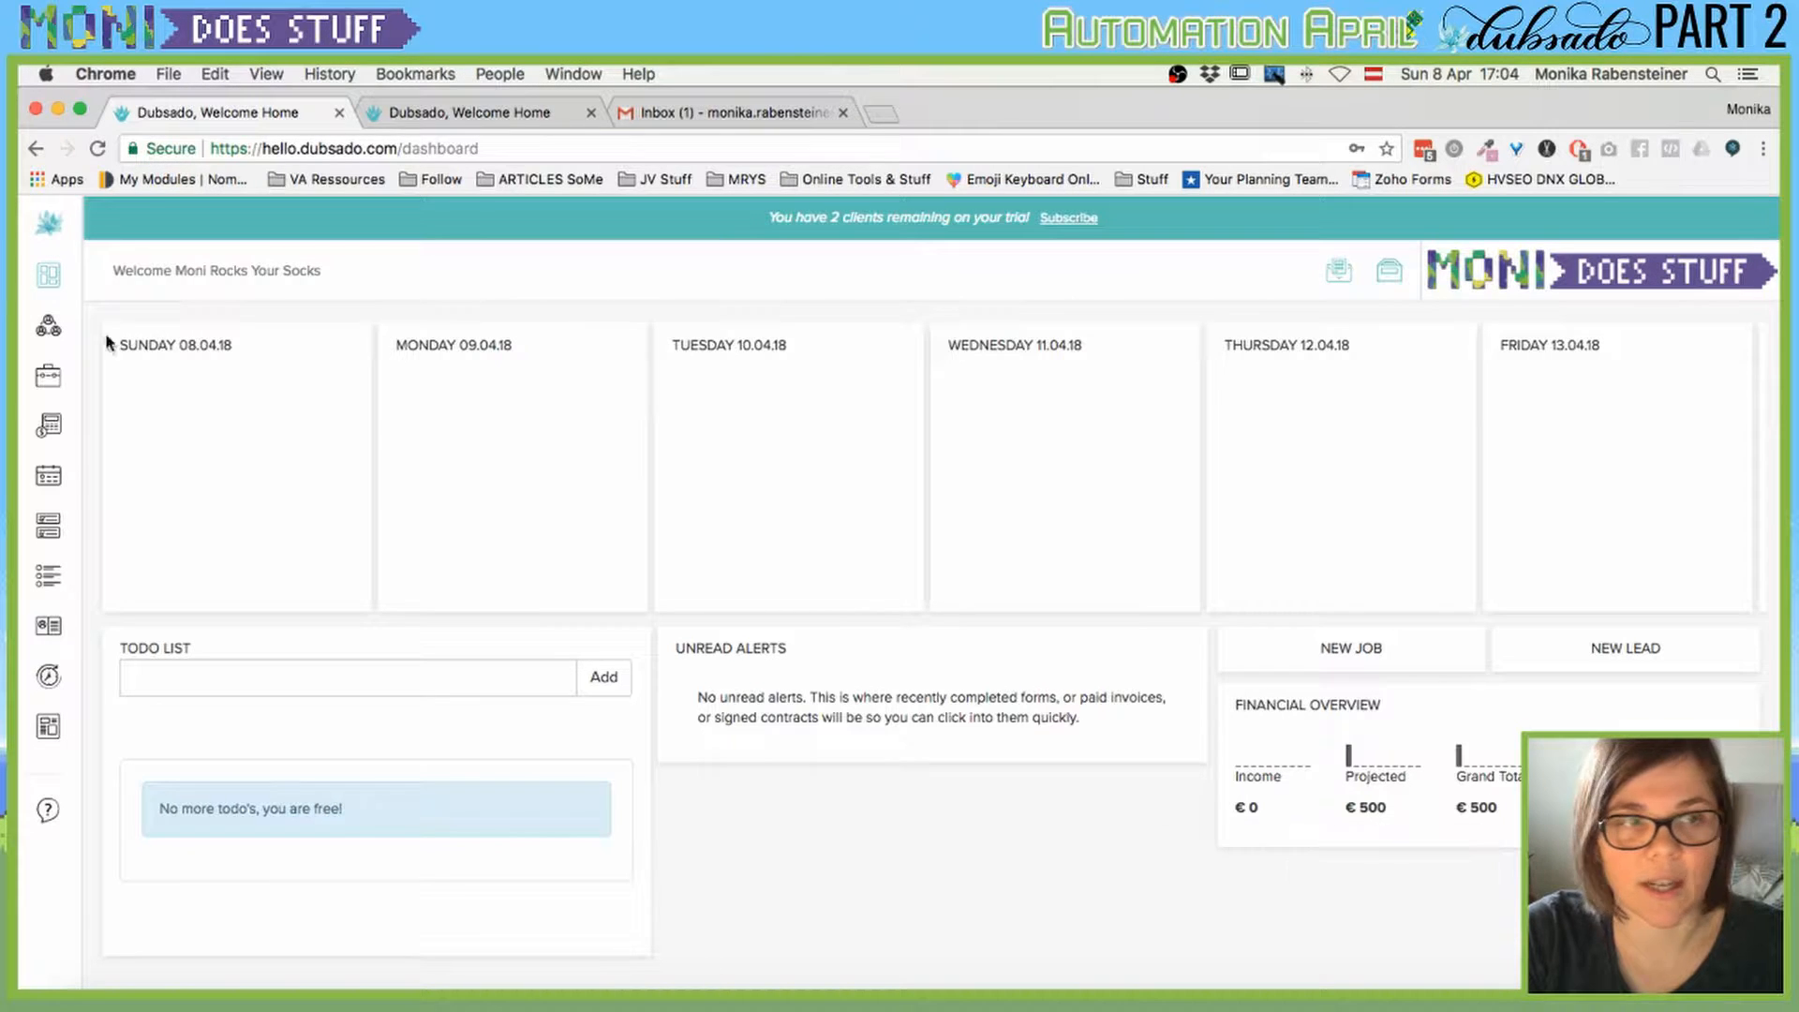
# View the Form List, and open the form templates overview.
pyautogui.moveTo(105, 279)
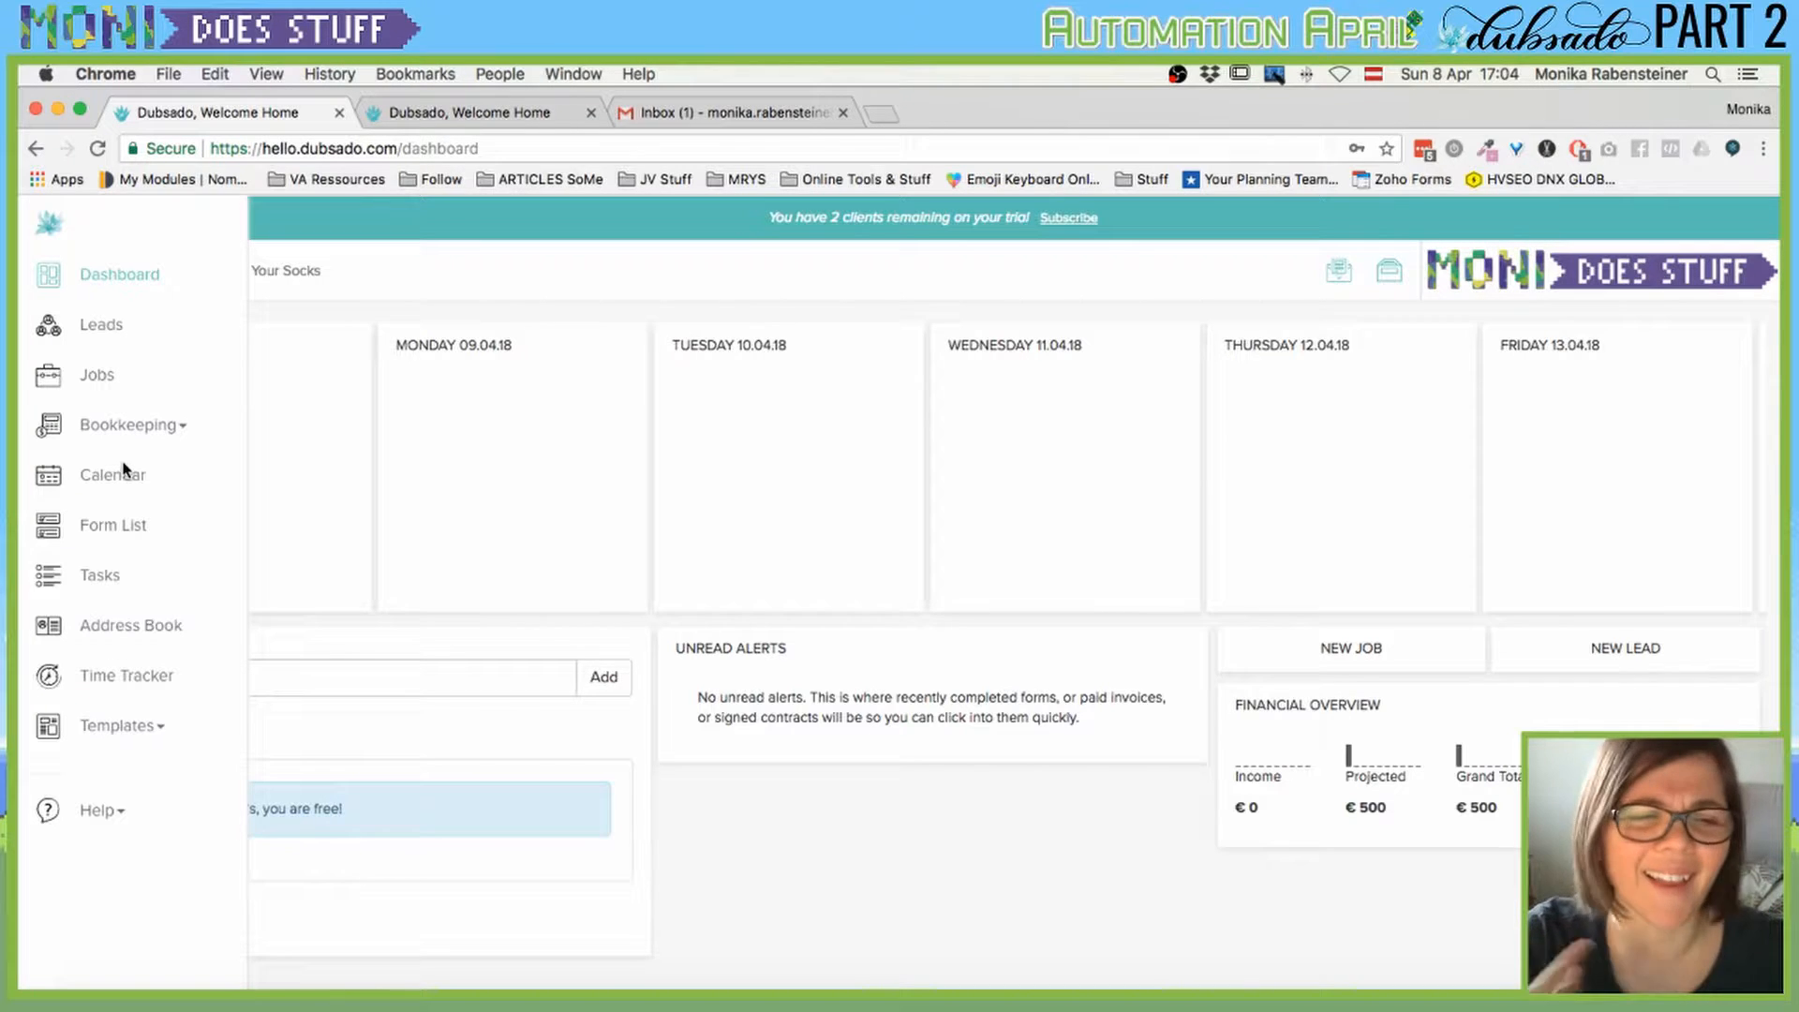
pyautogui.click(101, 525)
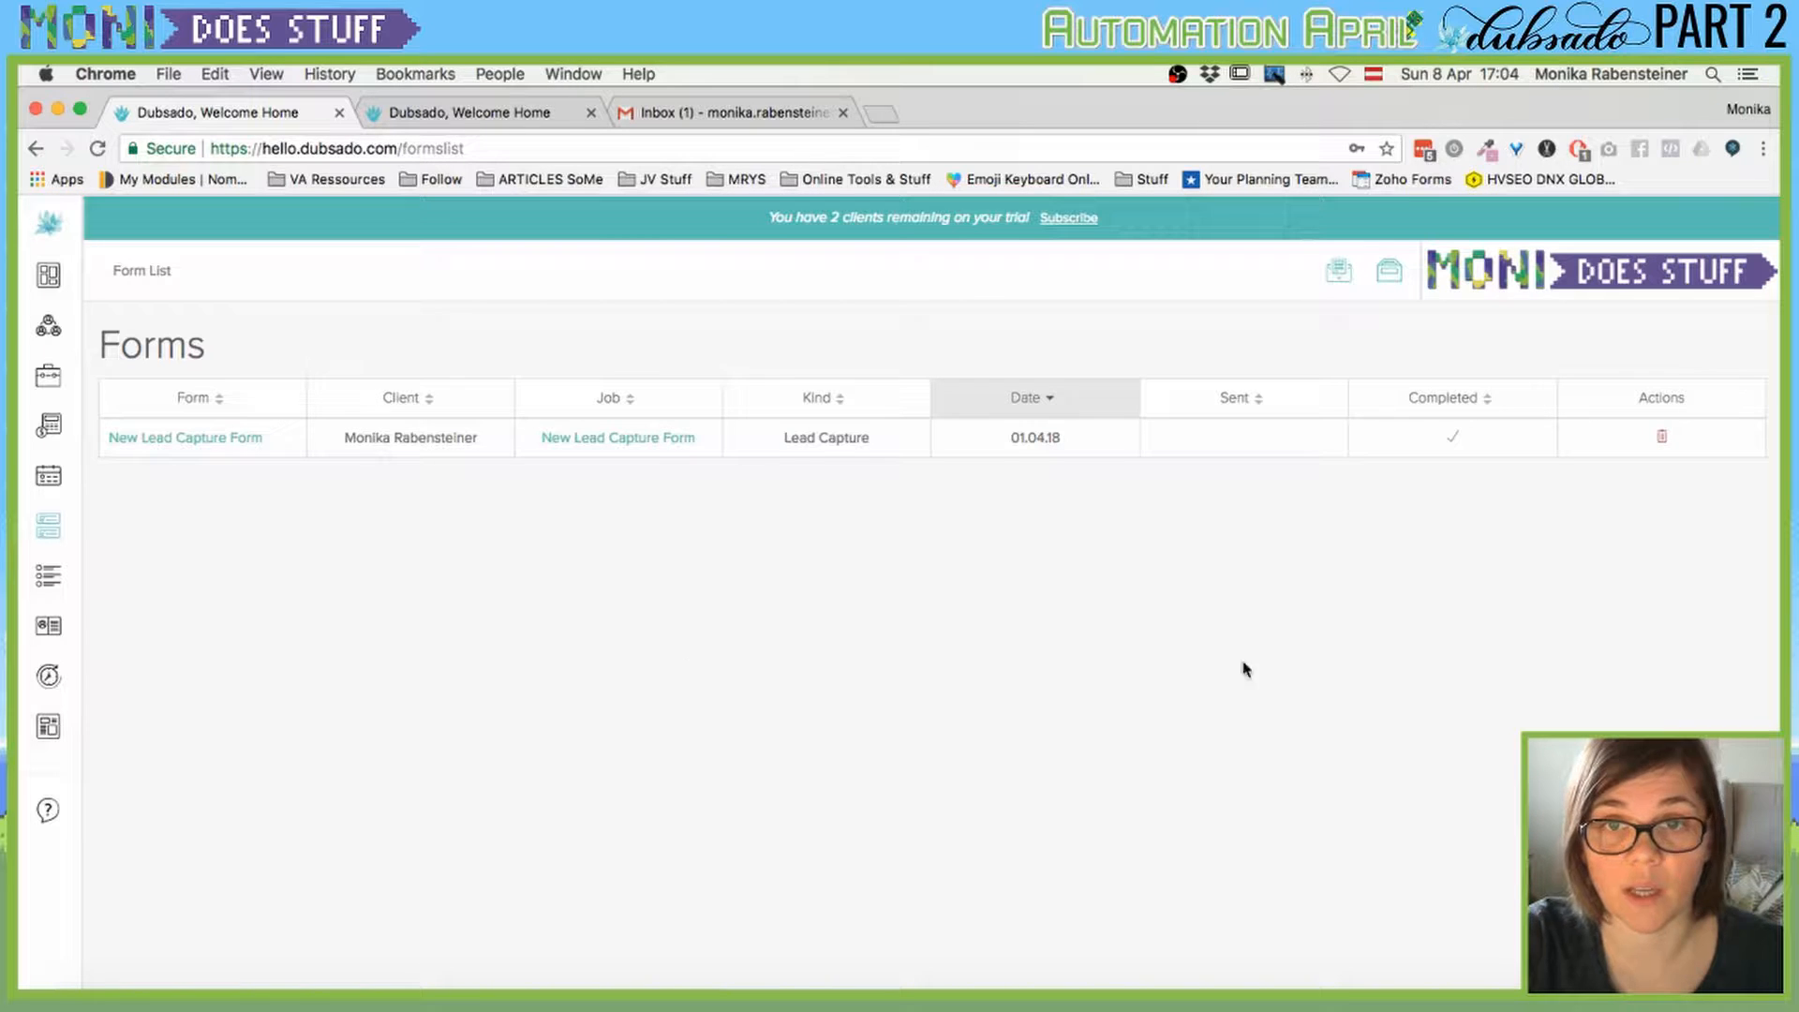
pyautogui.moveTo(91, 526)
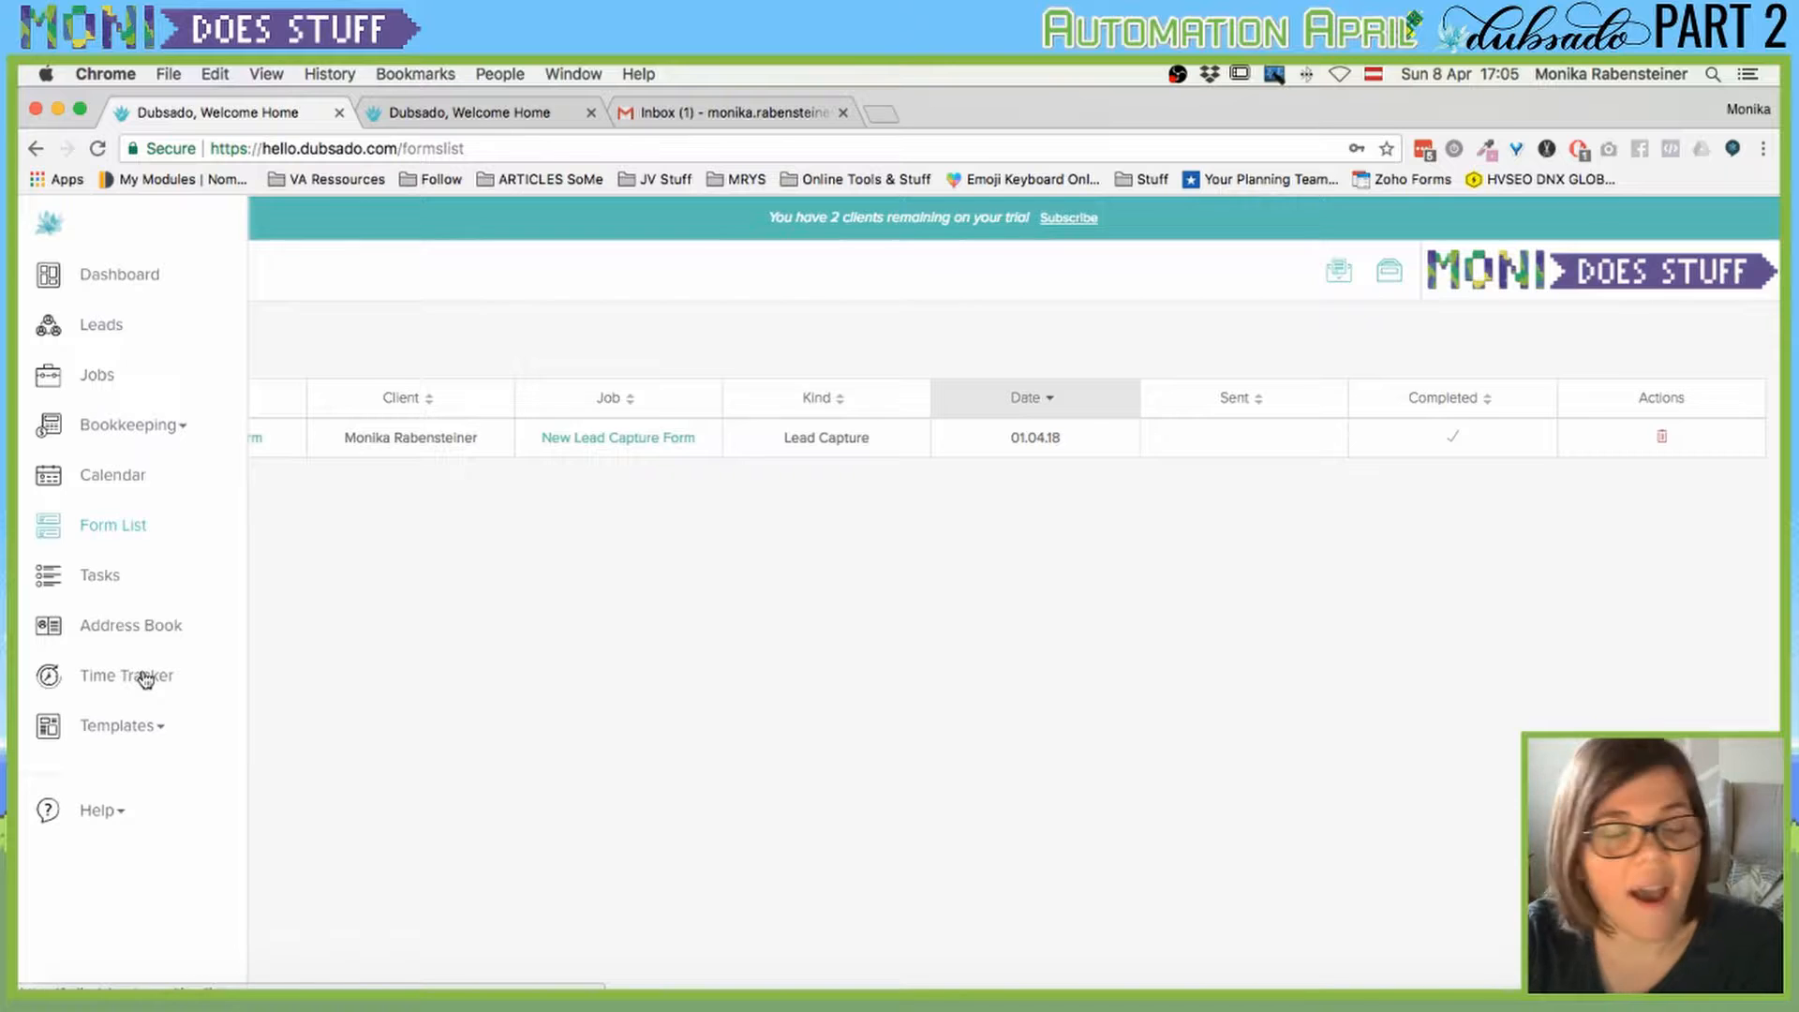
pyautogui.click(134, 729)
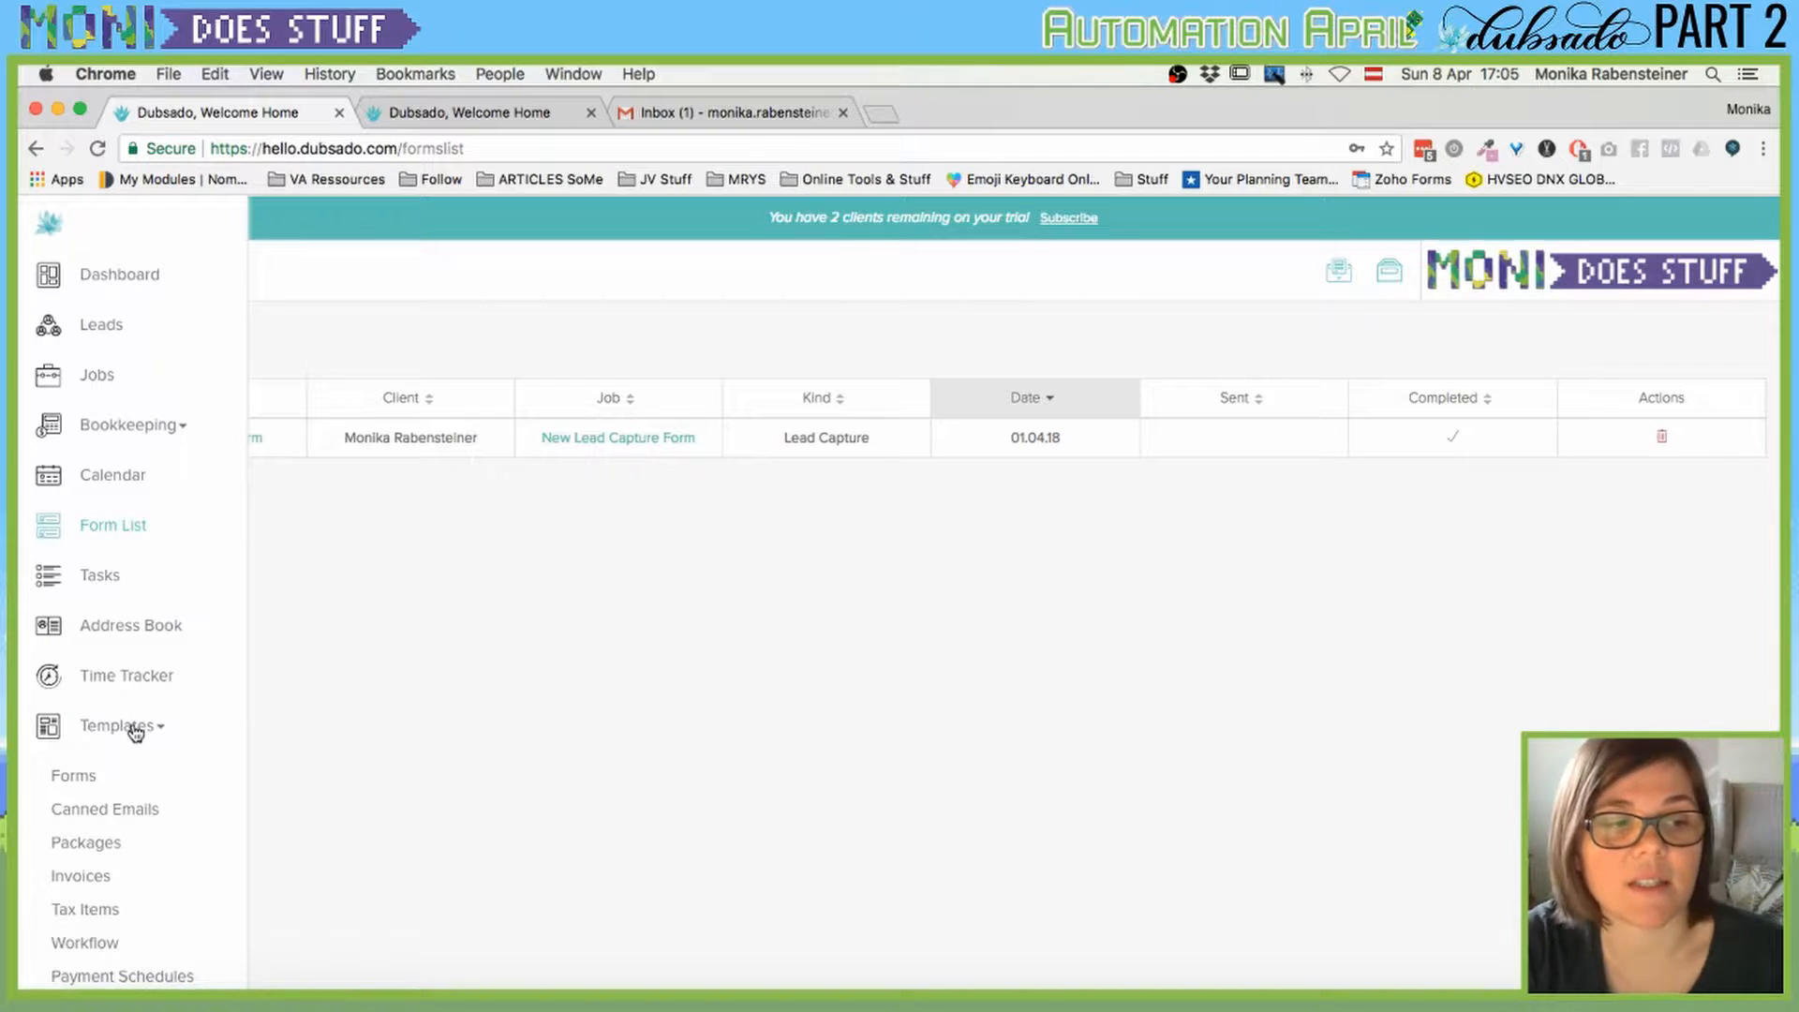
pyautogui.click(66, 778)
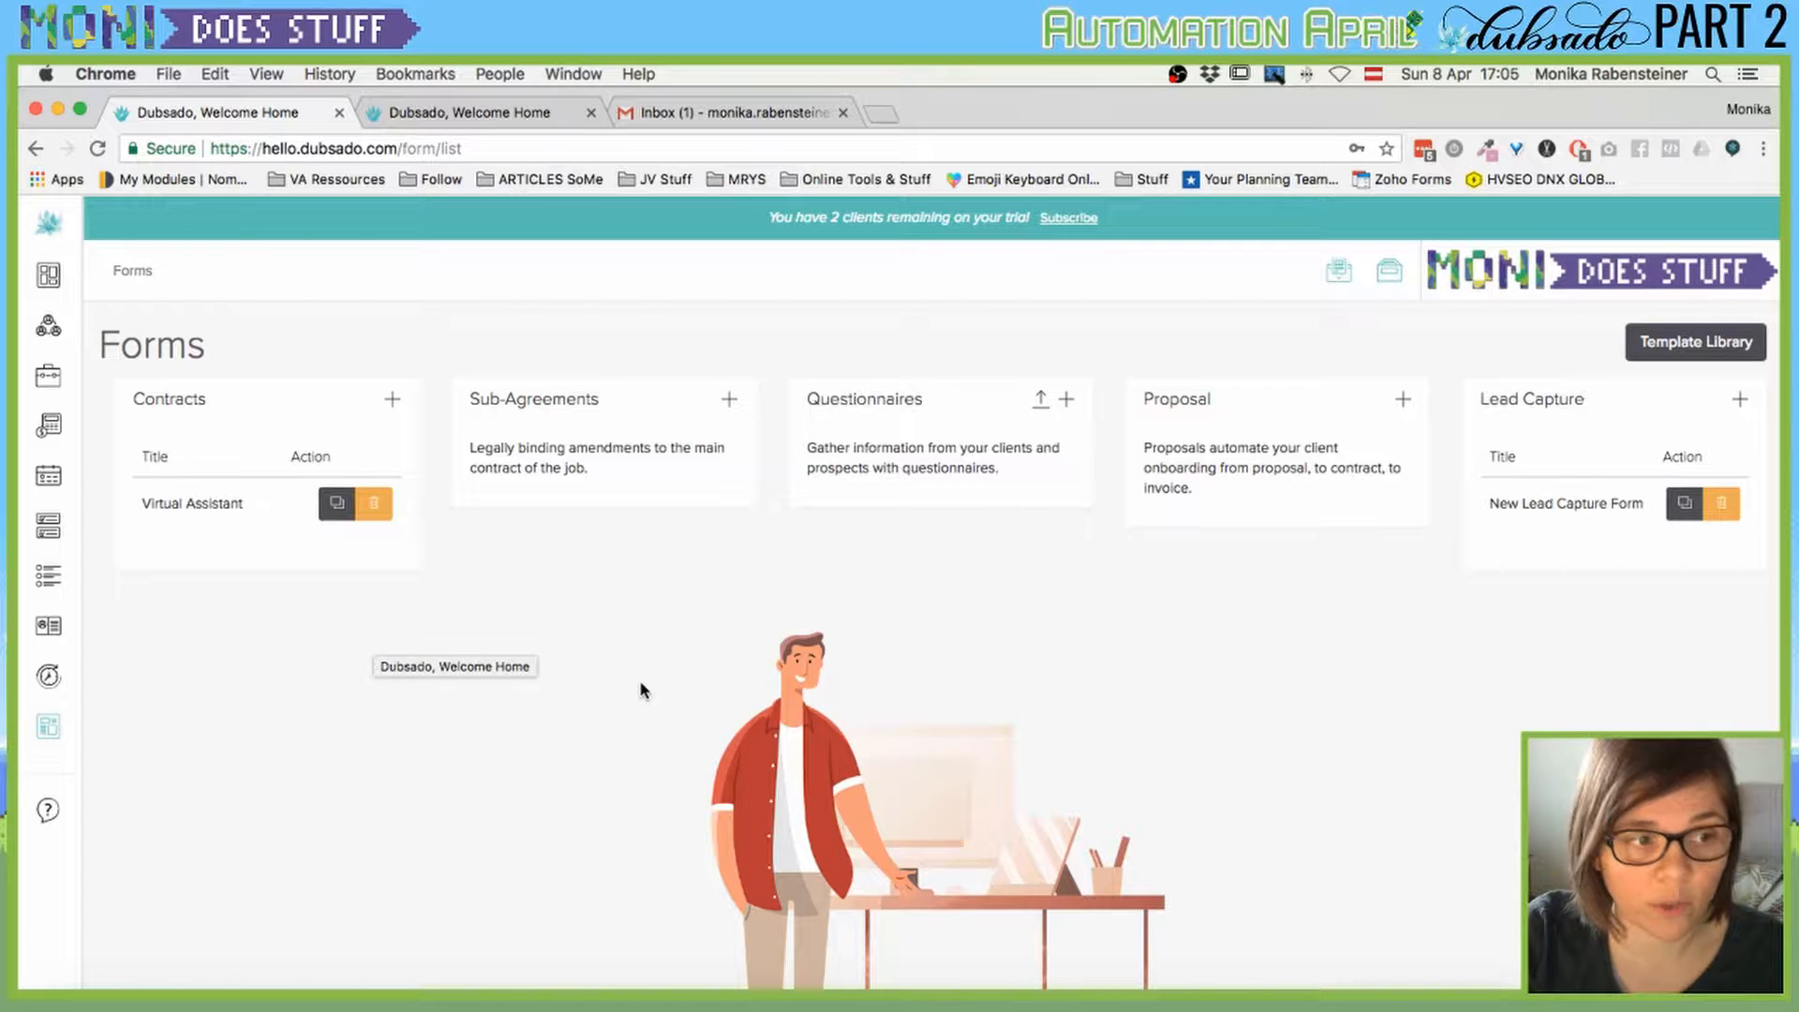
pyautogui.moveTo(25, 807)
pyautogui.click(110, 729)
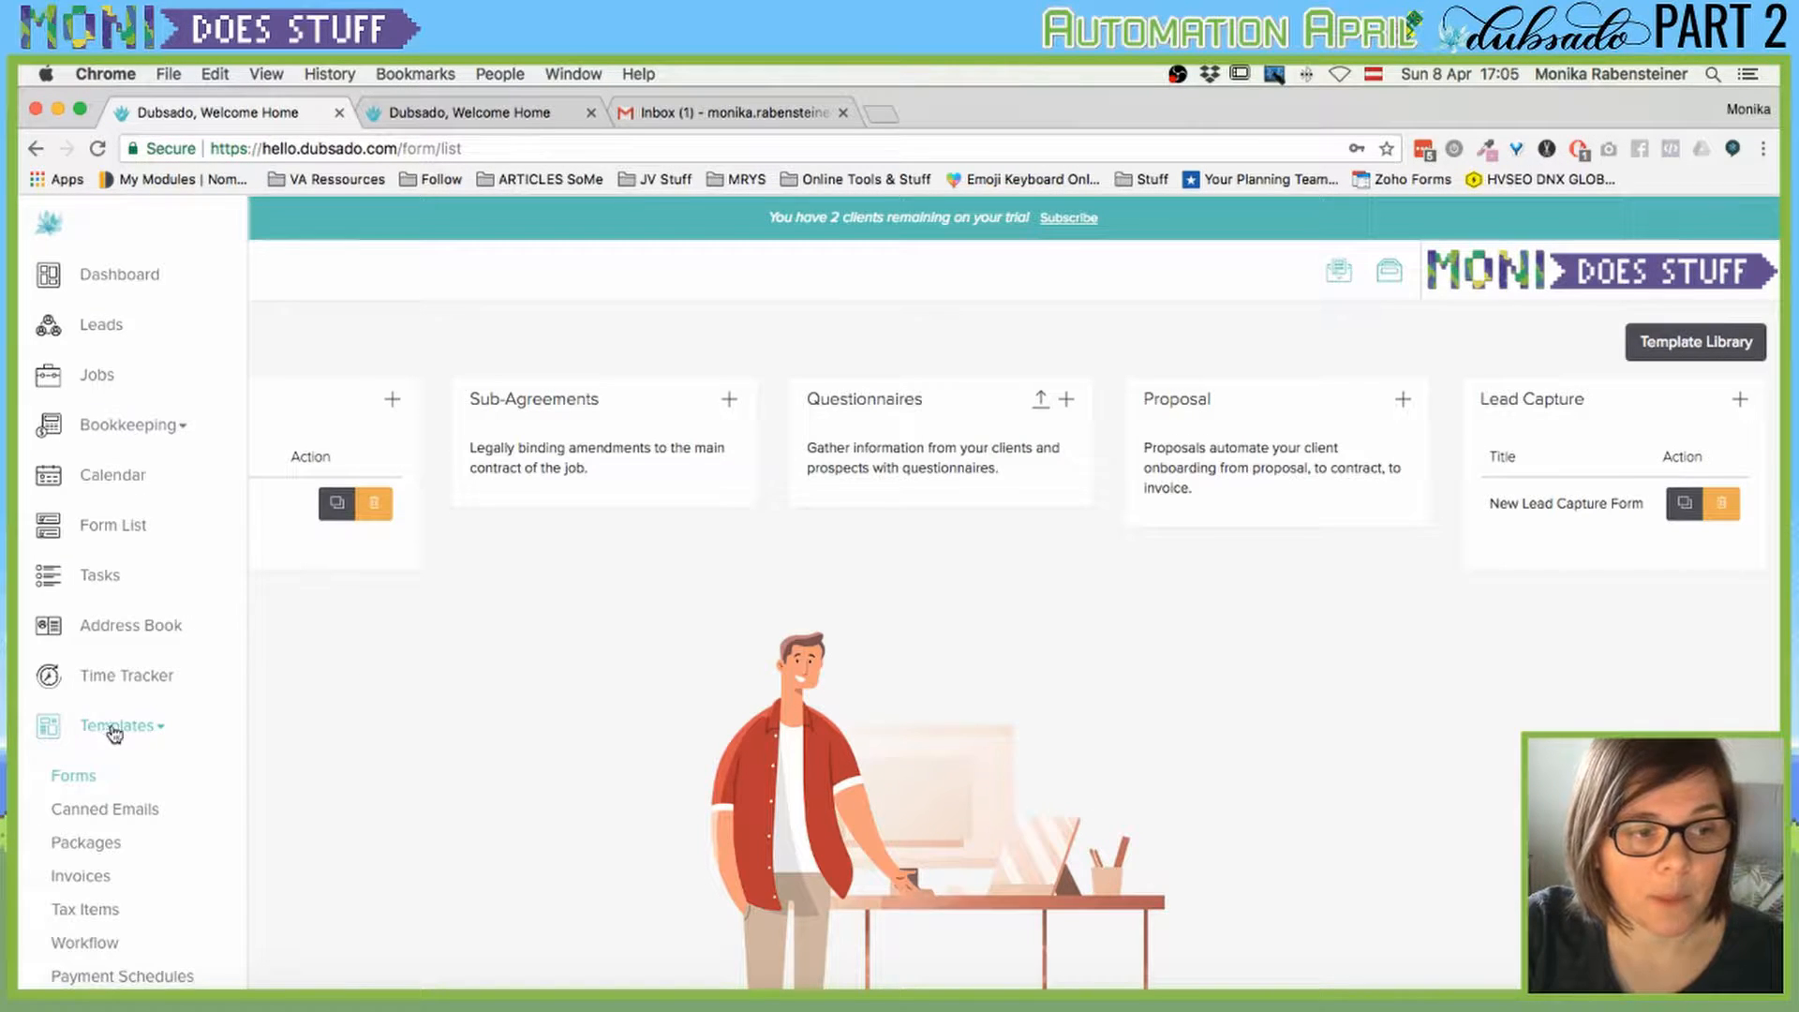
# Open the contact page of monirocksyoursocks.com in a new browser tab.
pyautogui.click(876, 107)
pyautogui.write('monik')
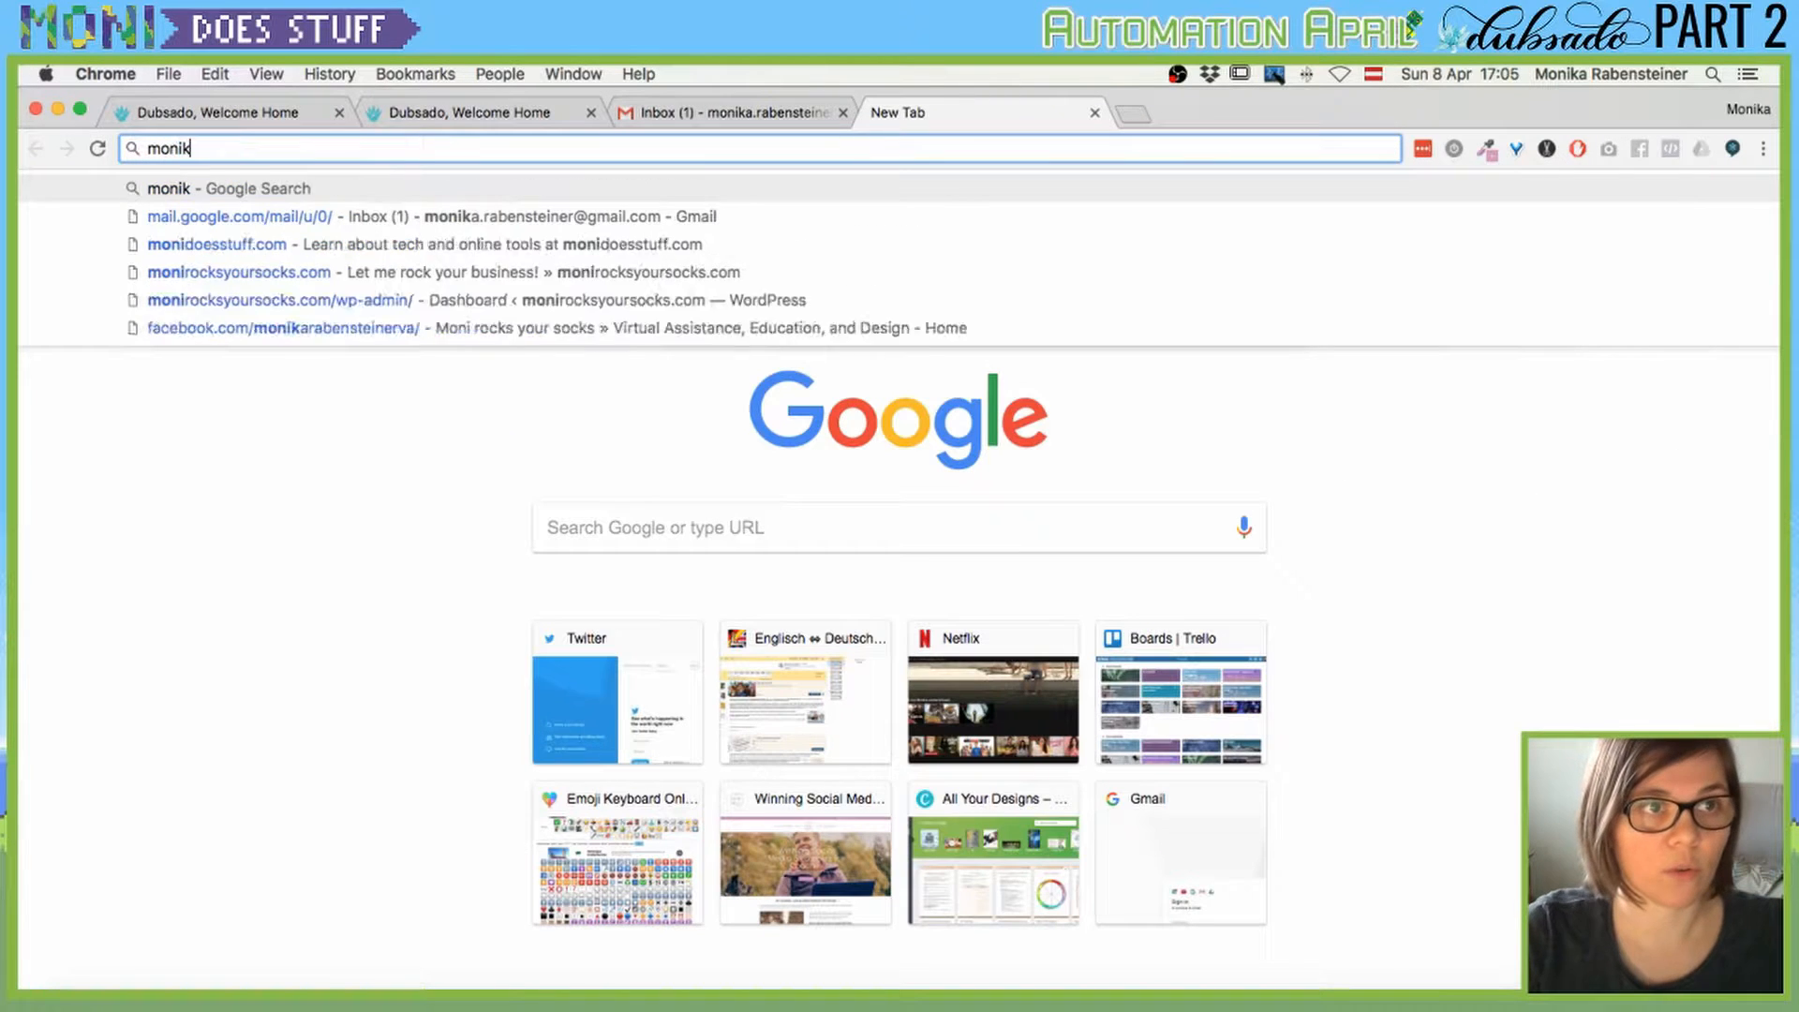
pyautogui.write('a')
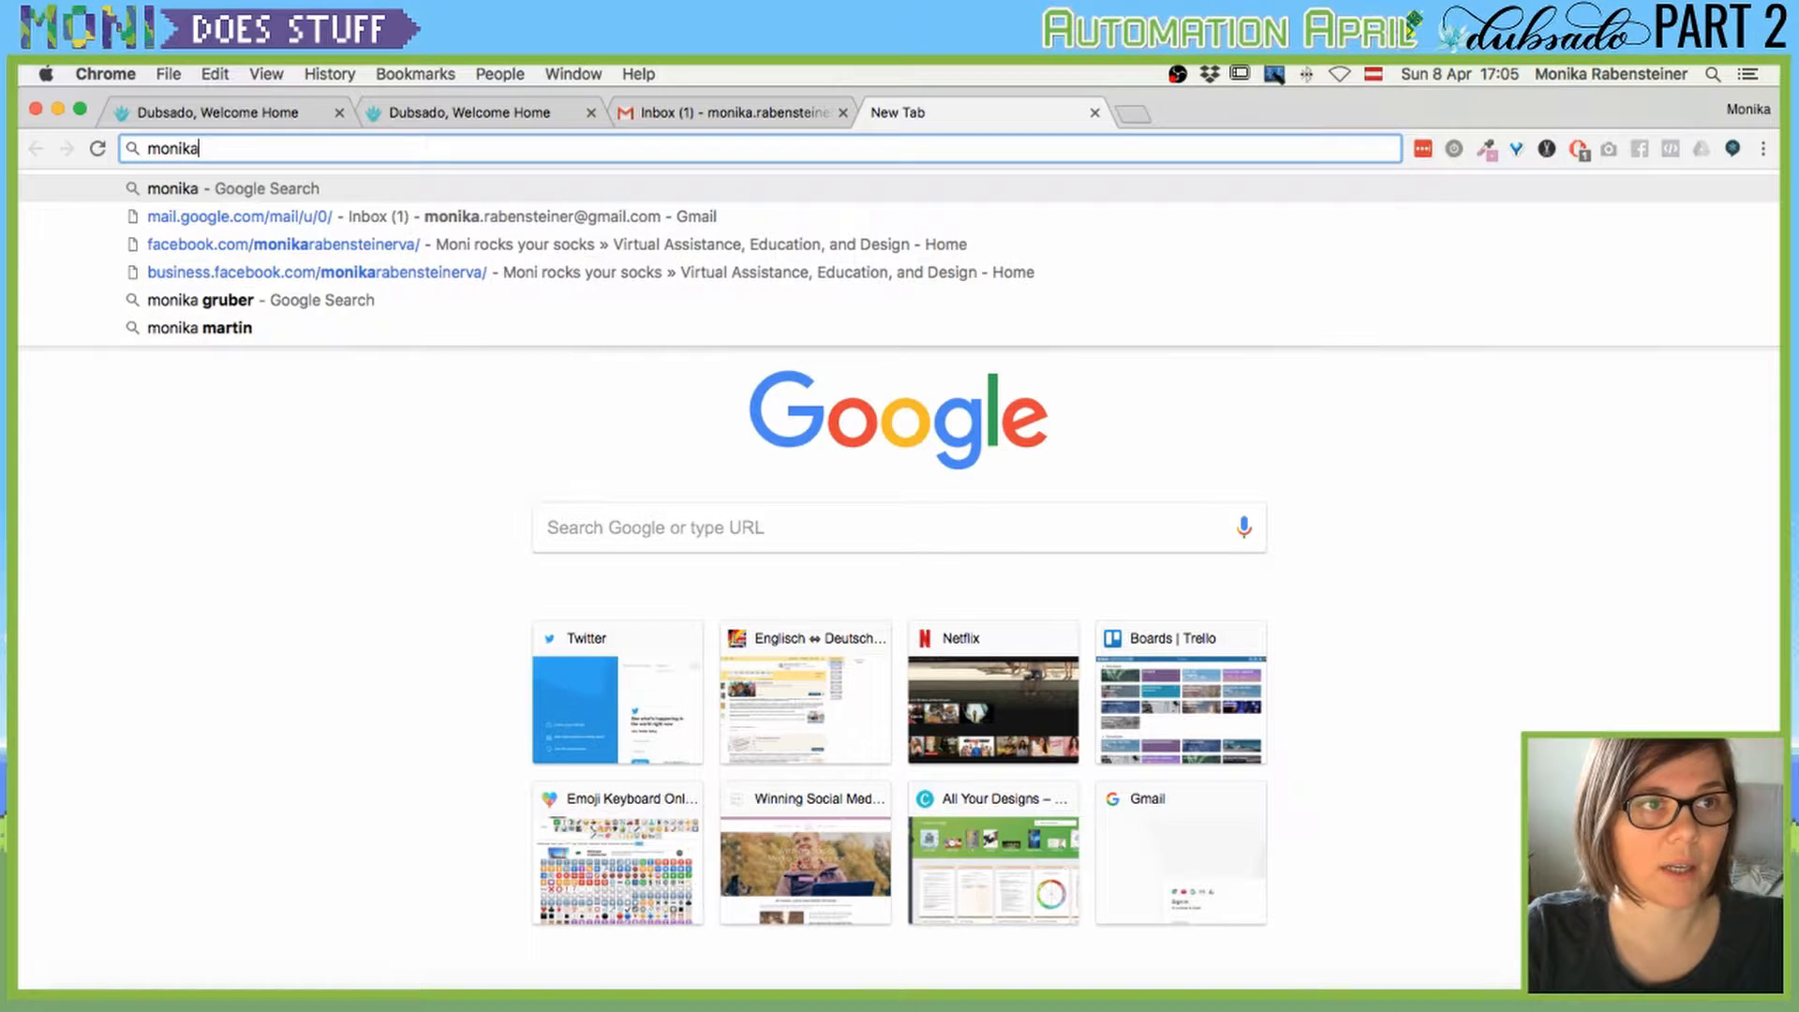
pyautogui.press('BackSpace')
pyautogui.press('BackSpace')
pyautogui.write('rocksyoursocks.com')
pyautogui.press('Right')
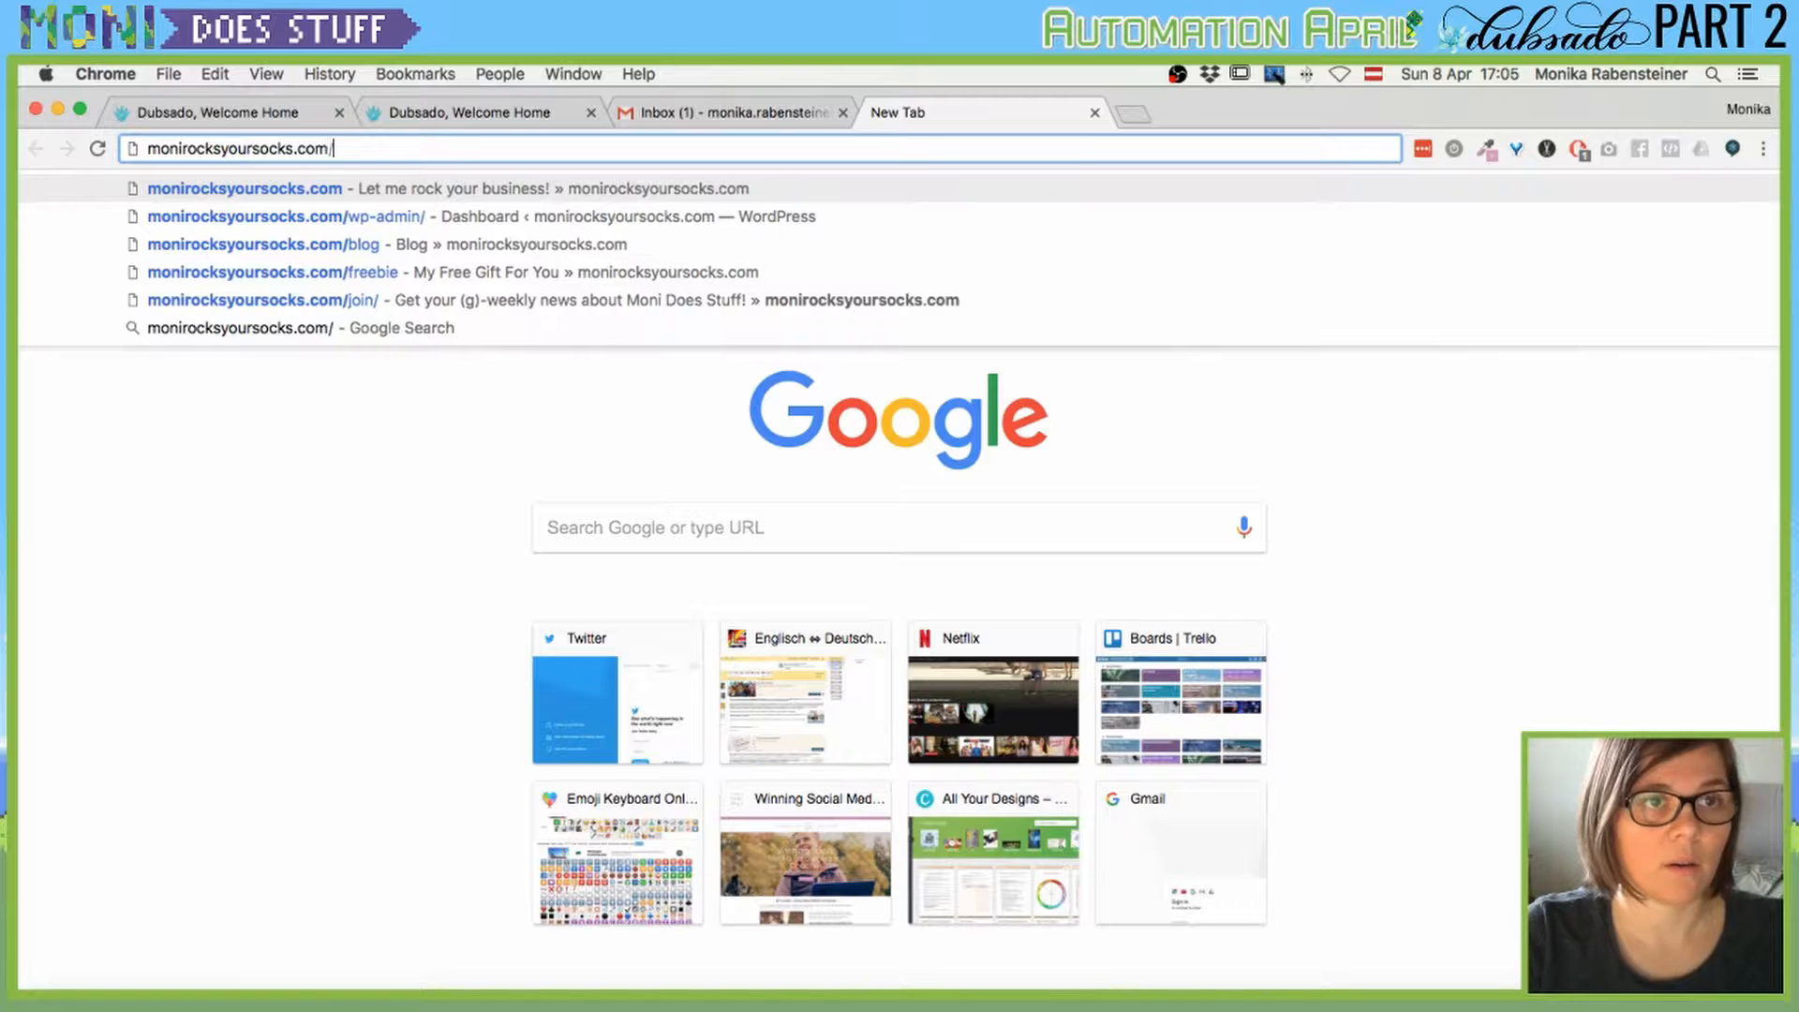
pyautogui.write('/cont')
pyautogui.press('Return')
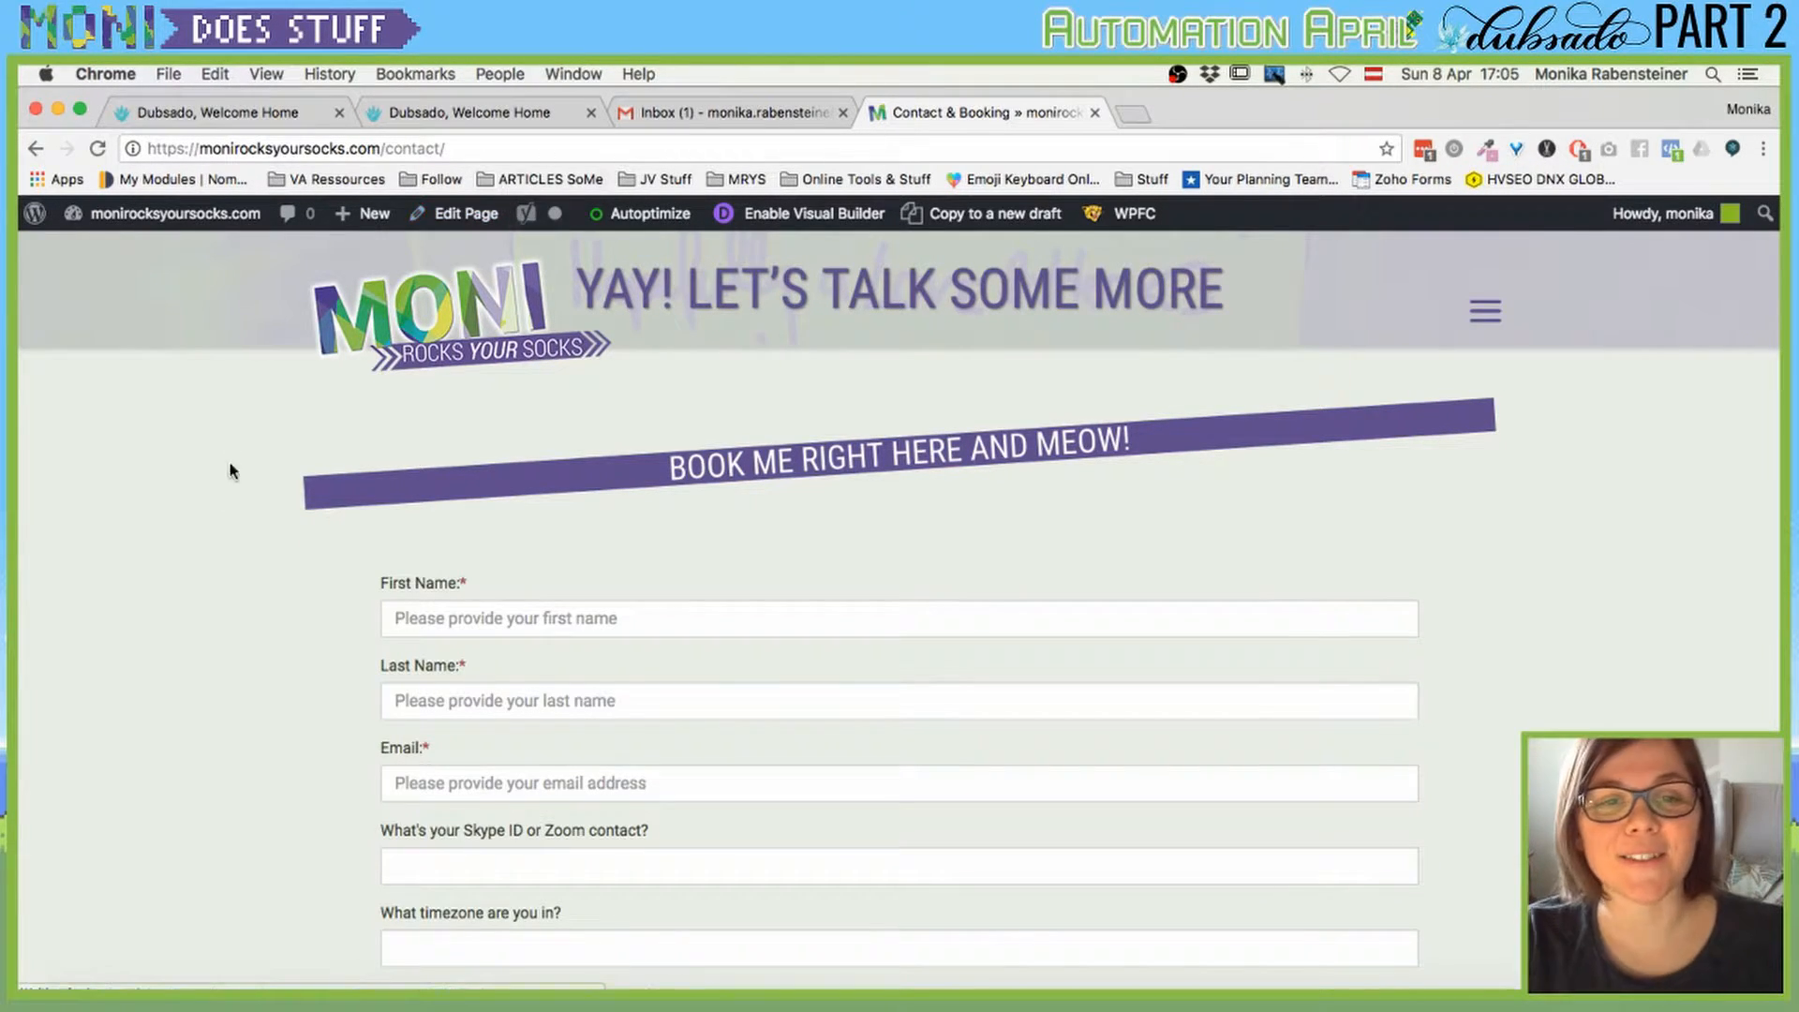
# Examine the booking form's questions on the contact page, including the services offered for a proposal.
pyautogui.scroll(-1, 363, 447)
pyautogui.scroll(-2, 1058, 497)
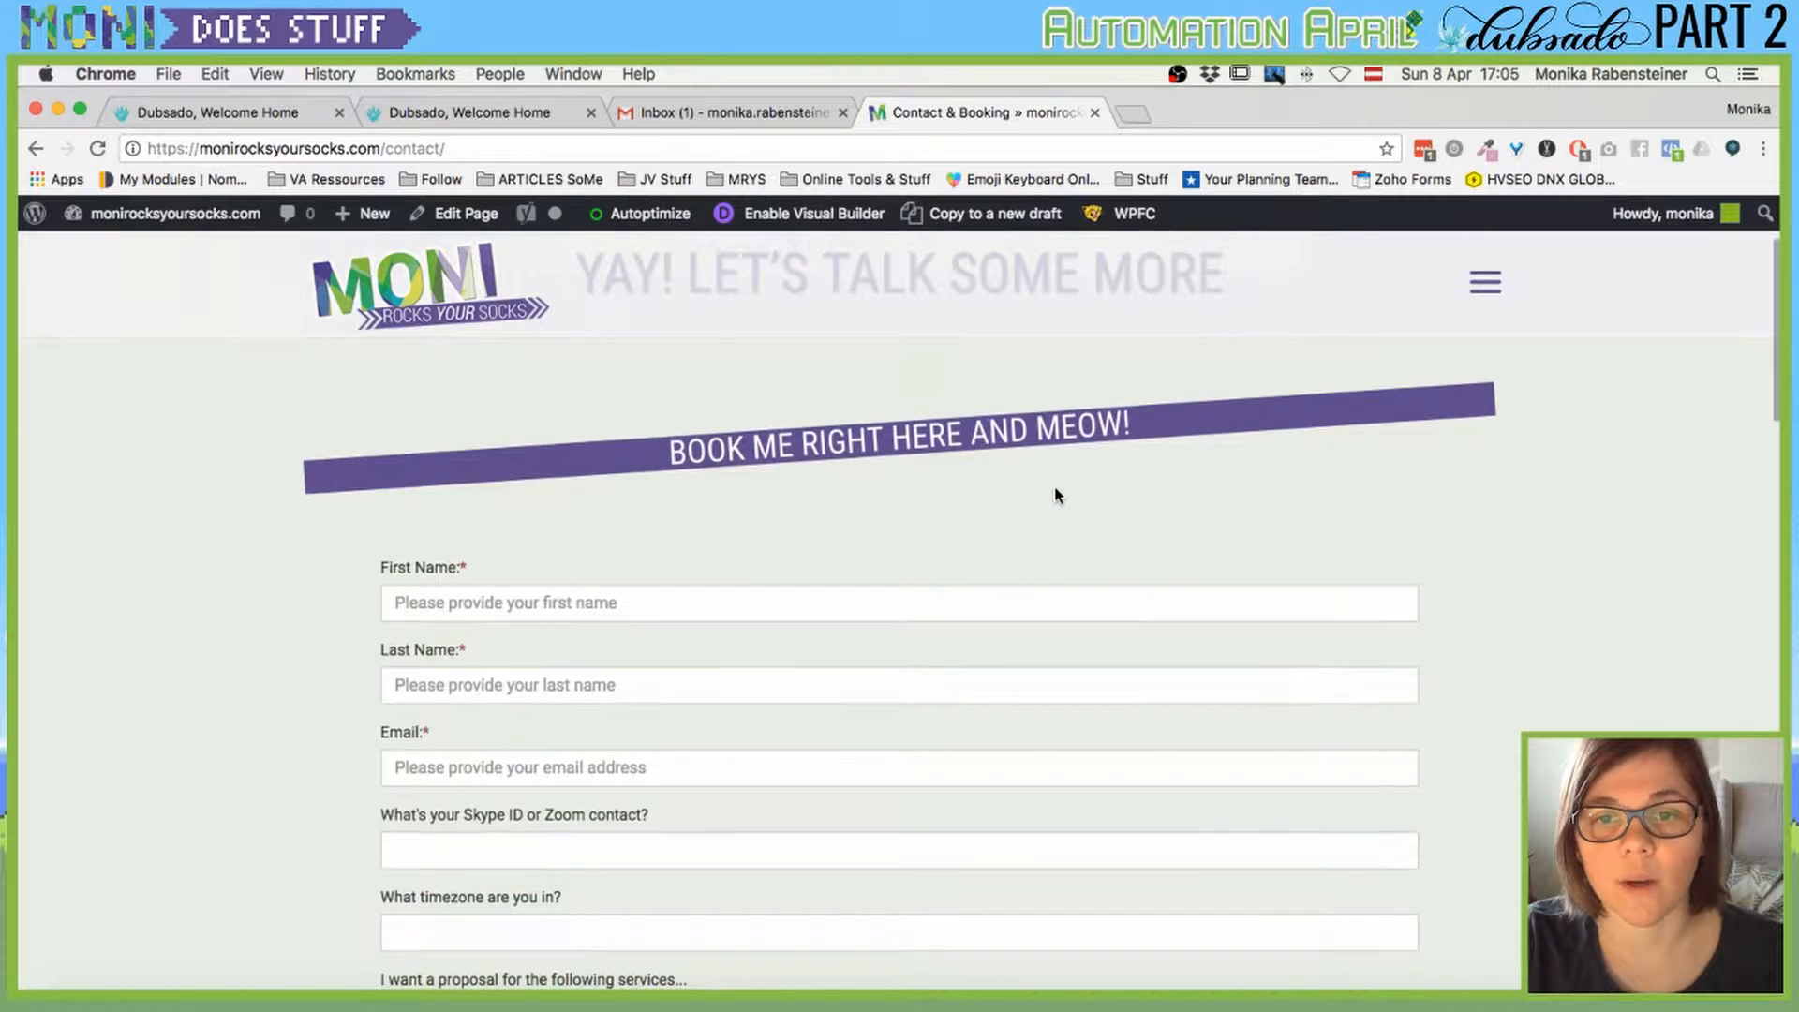
pyautogui.click(433, 112)
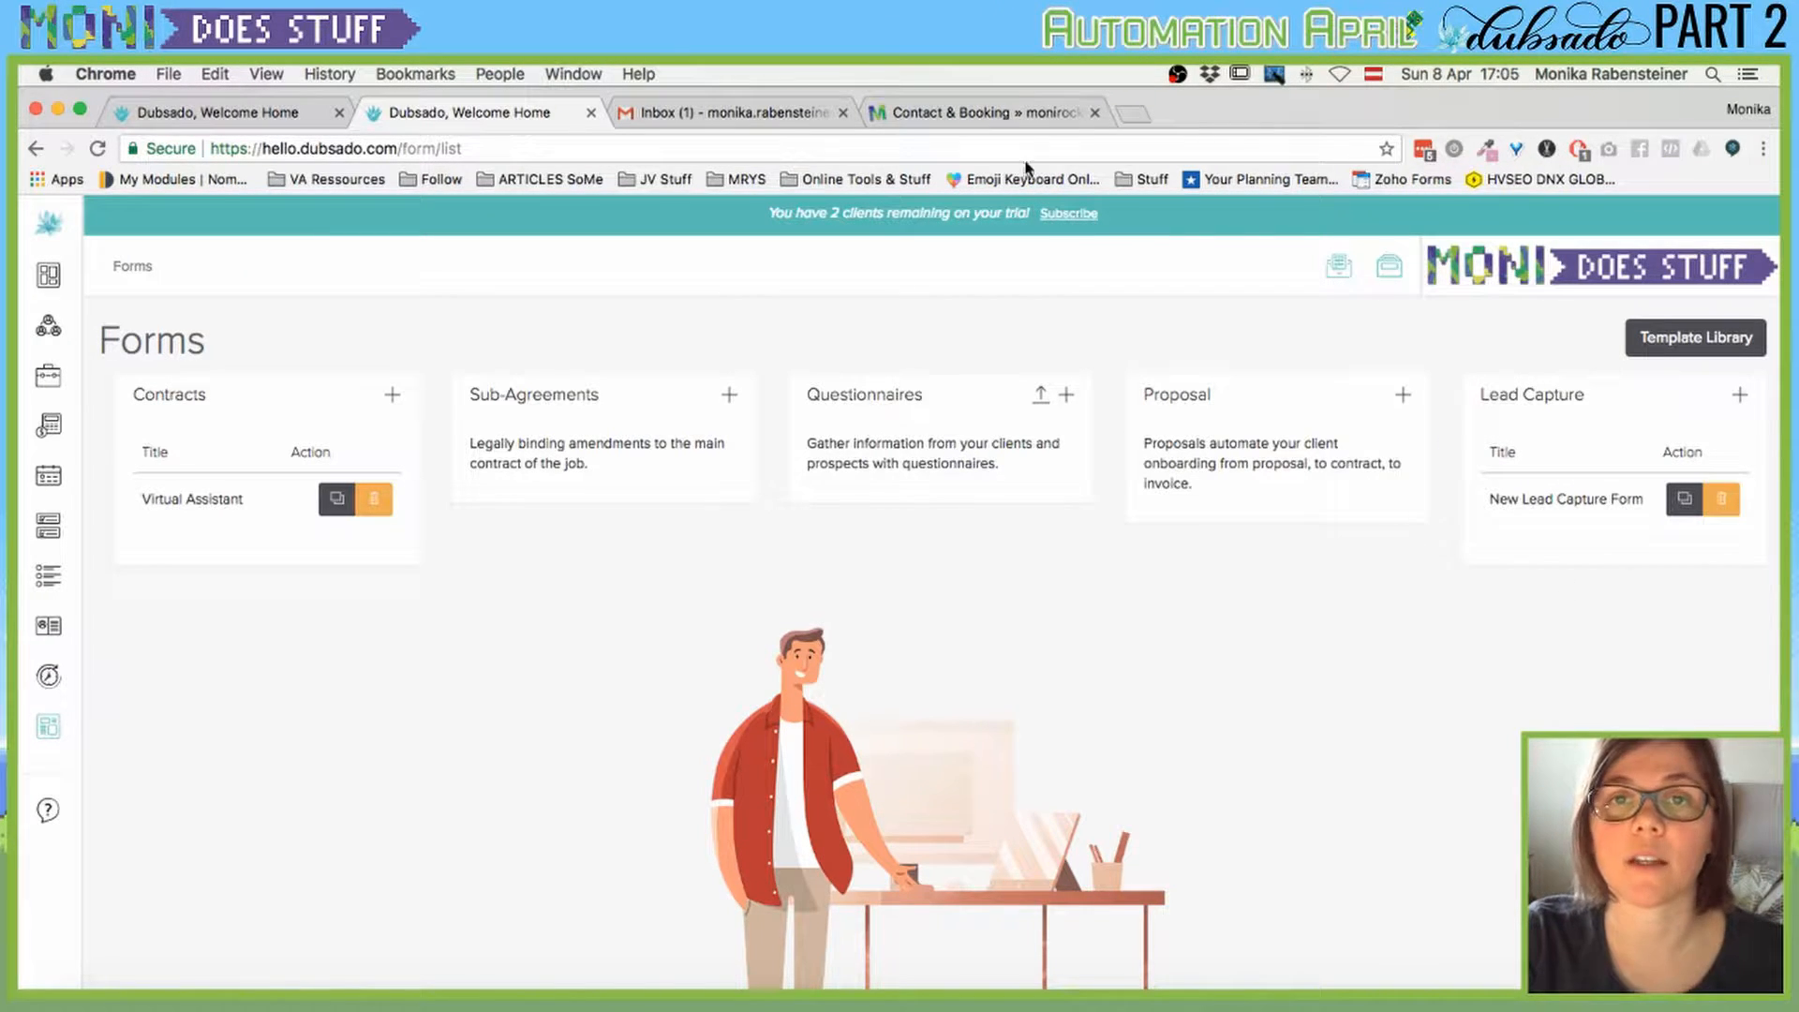
pyautogui.click(916, 111)
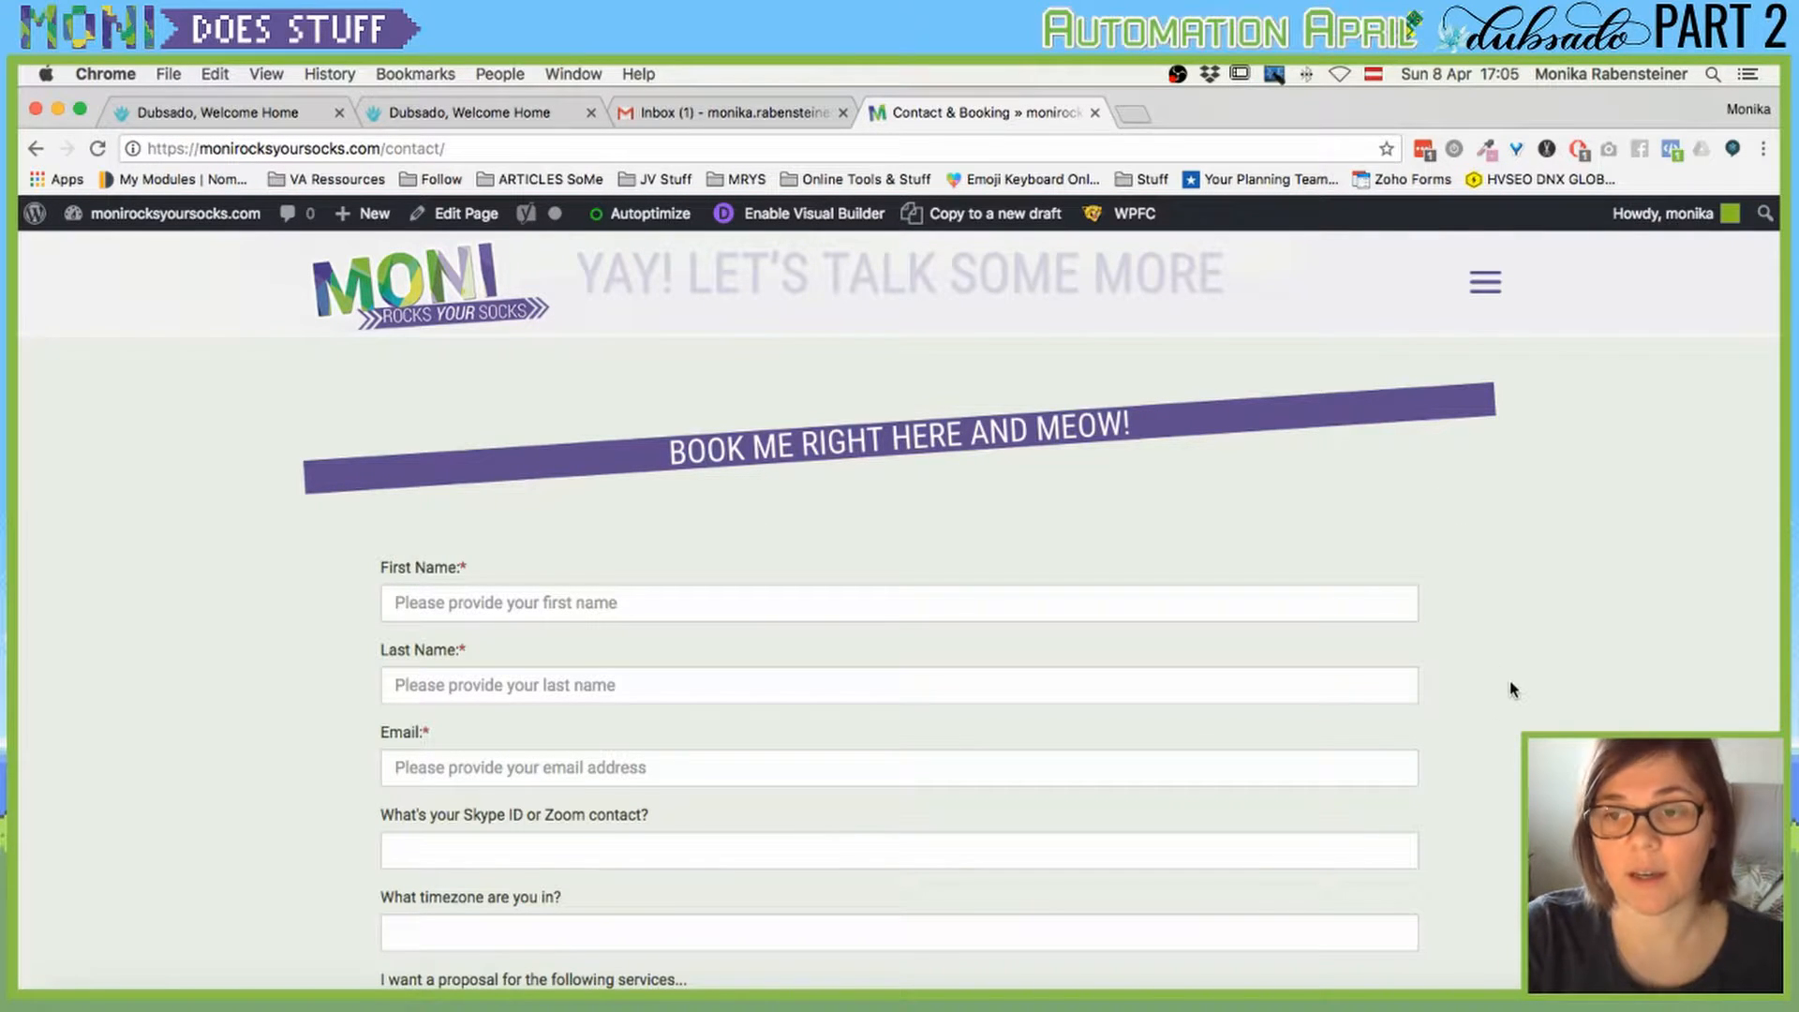
pyautogui.scroll(-5, 1510, 689)
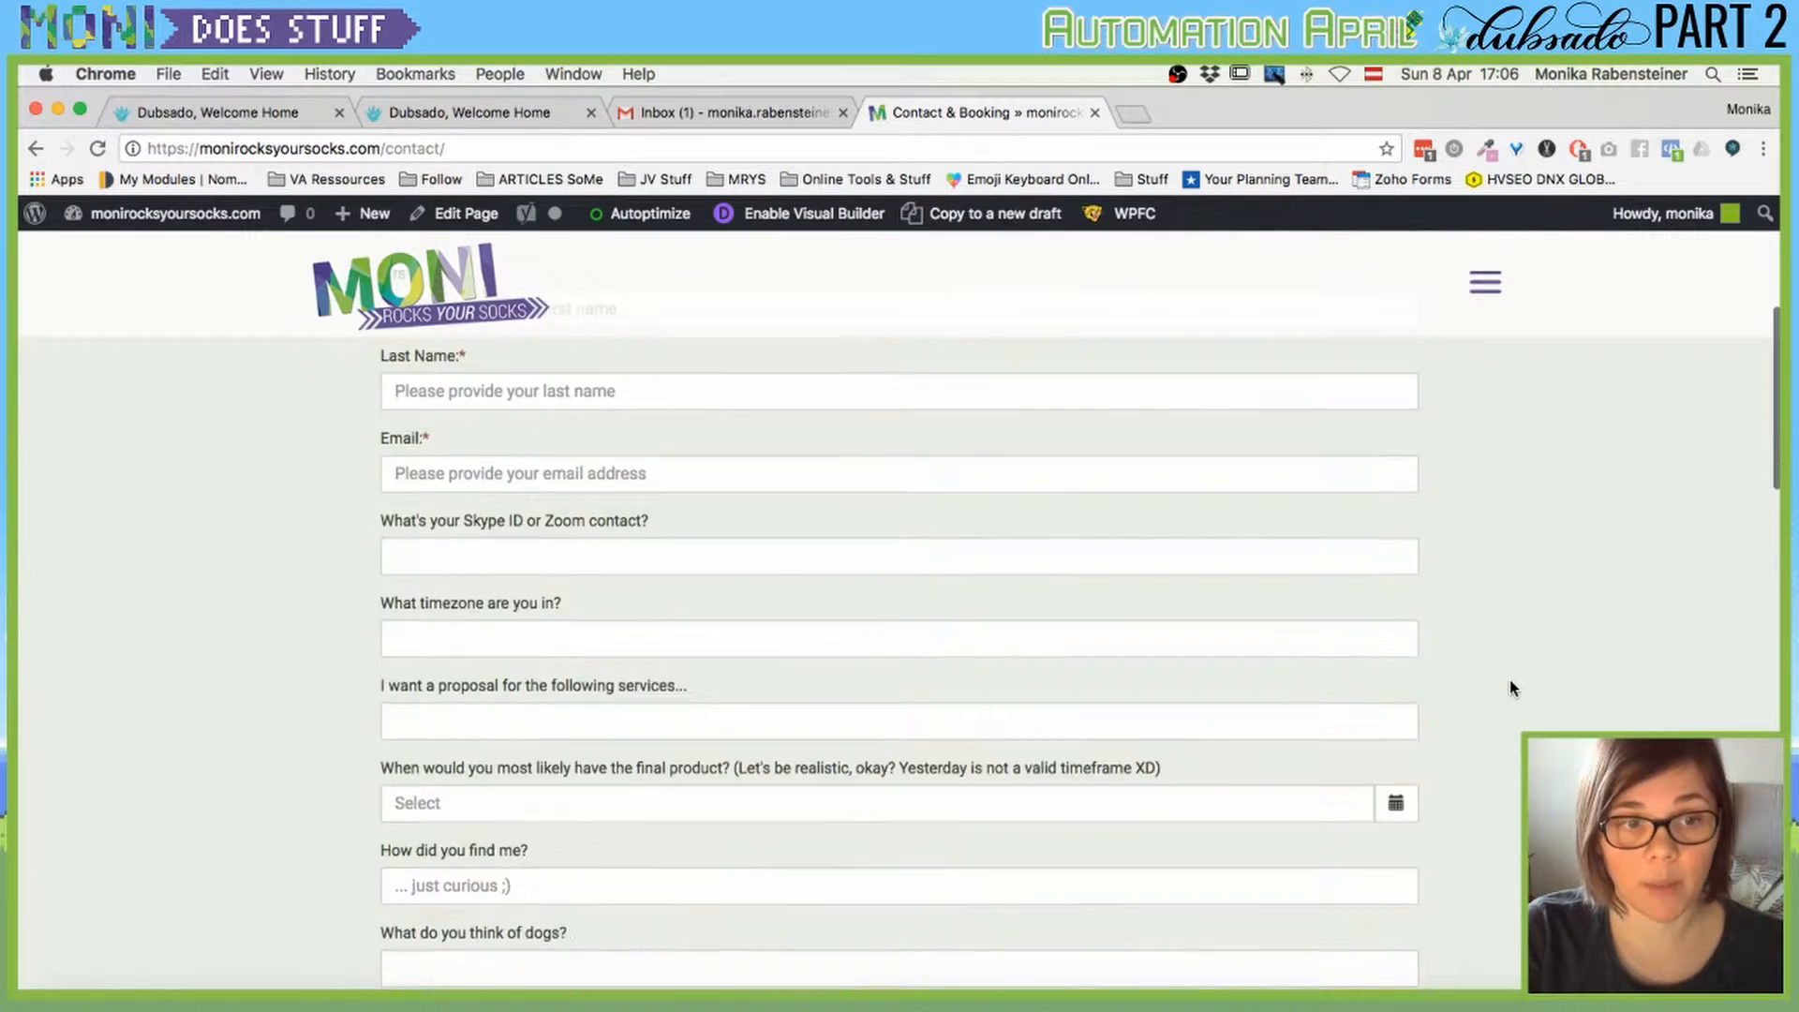
pyautogui.scroll(-3, 1510, 689)
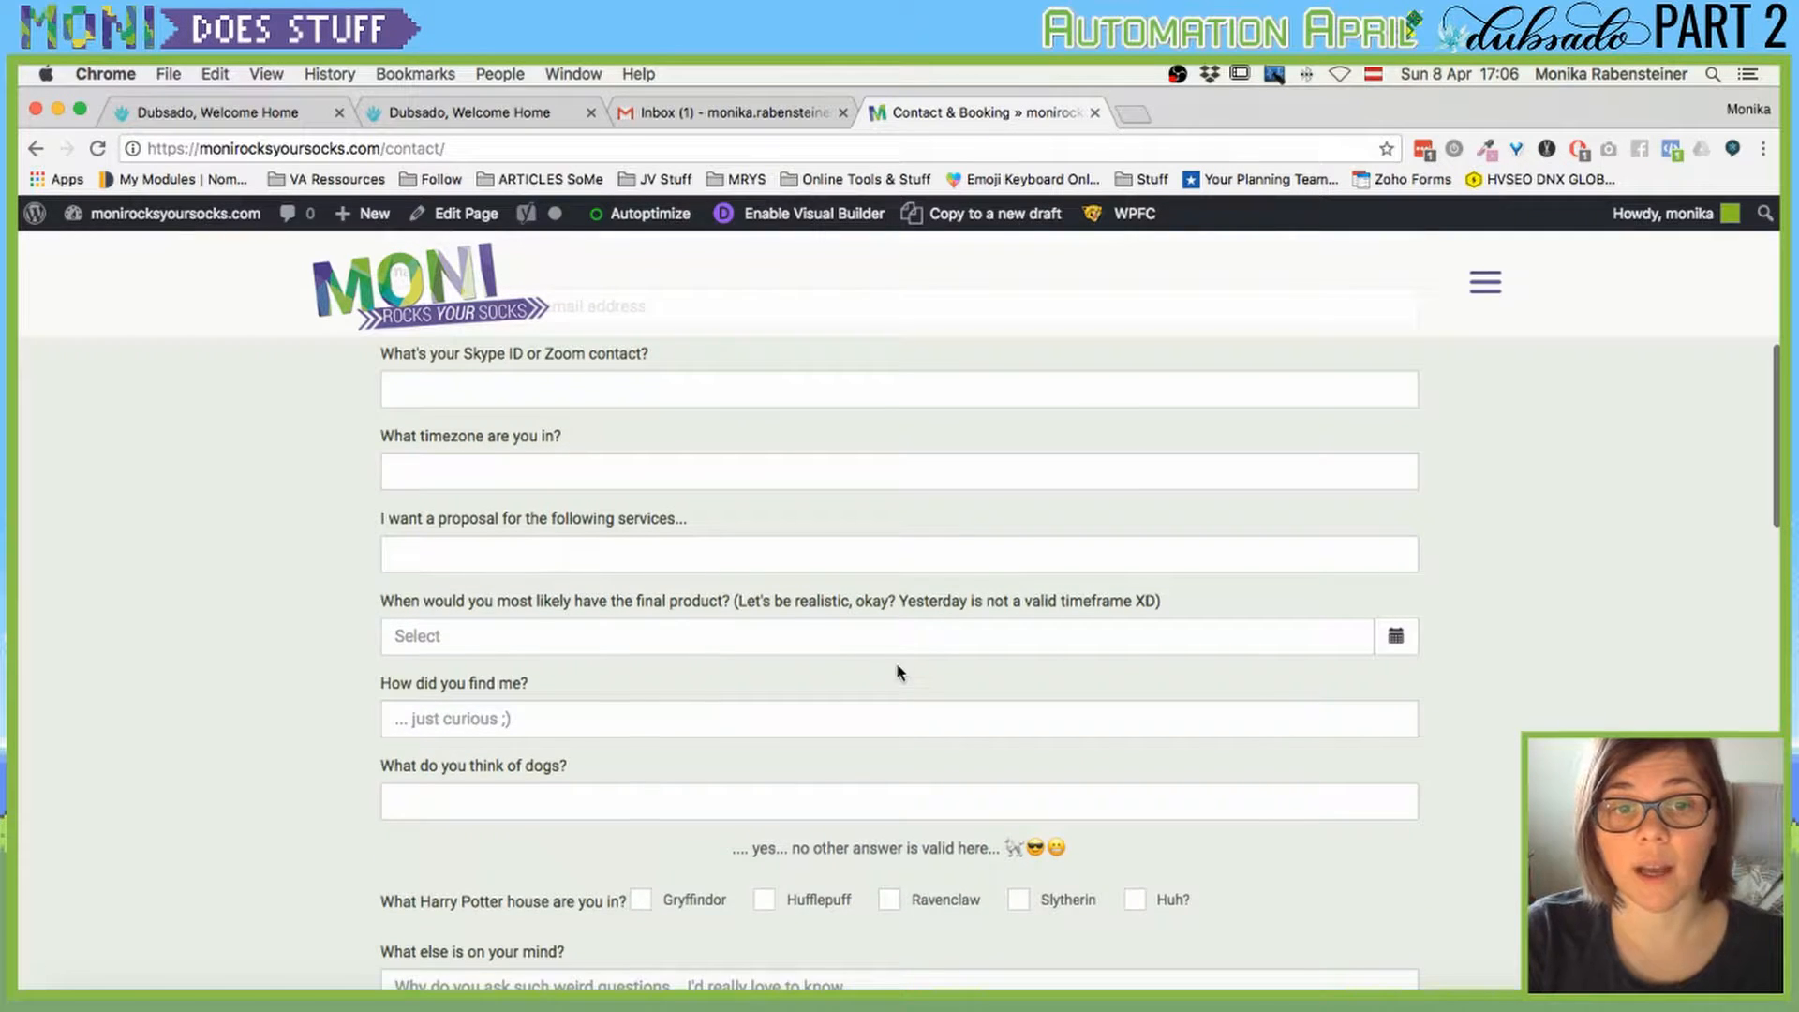
pyautogui.scroll(10, 897, 672)
pyautogui.scroll(-3, 647, 598)
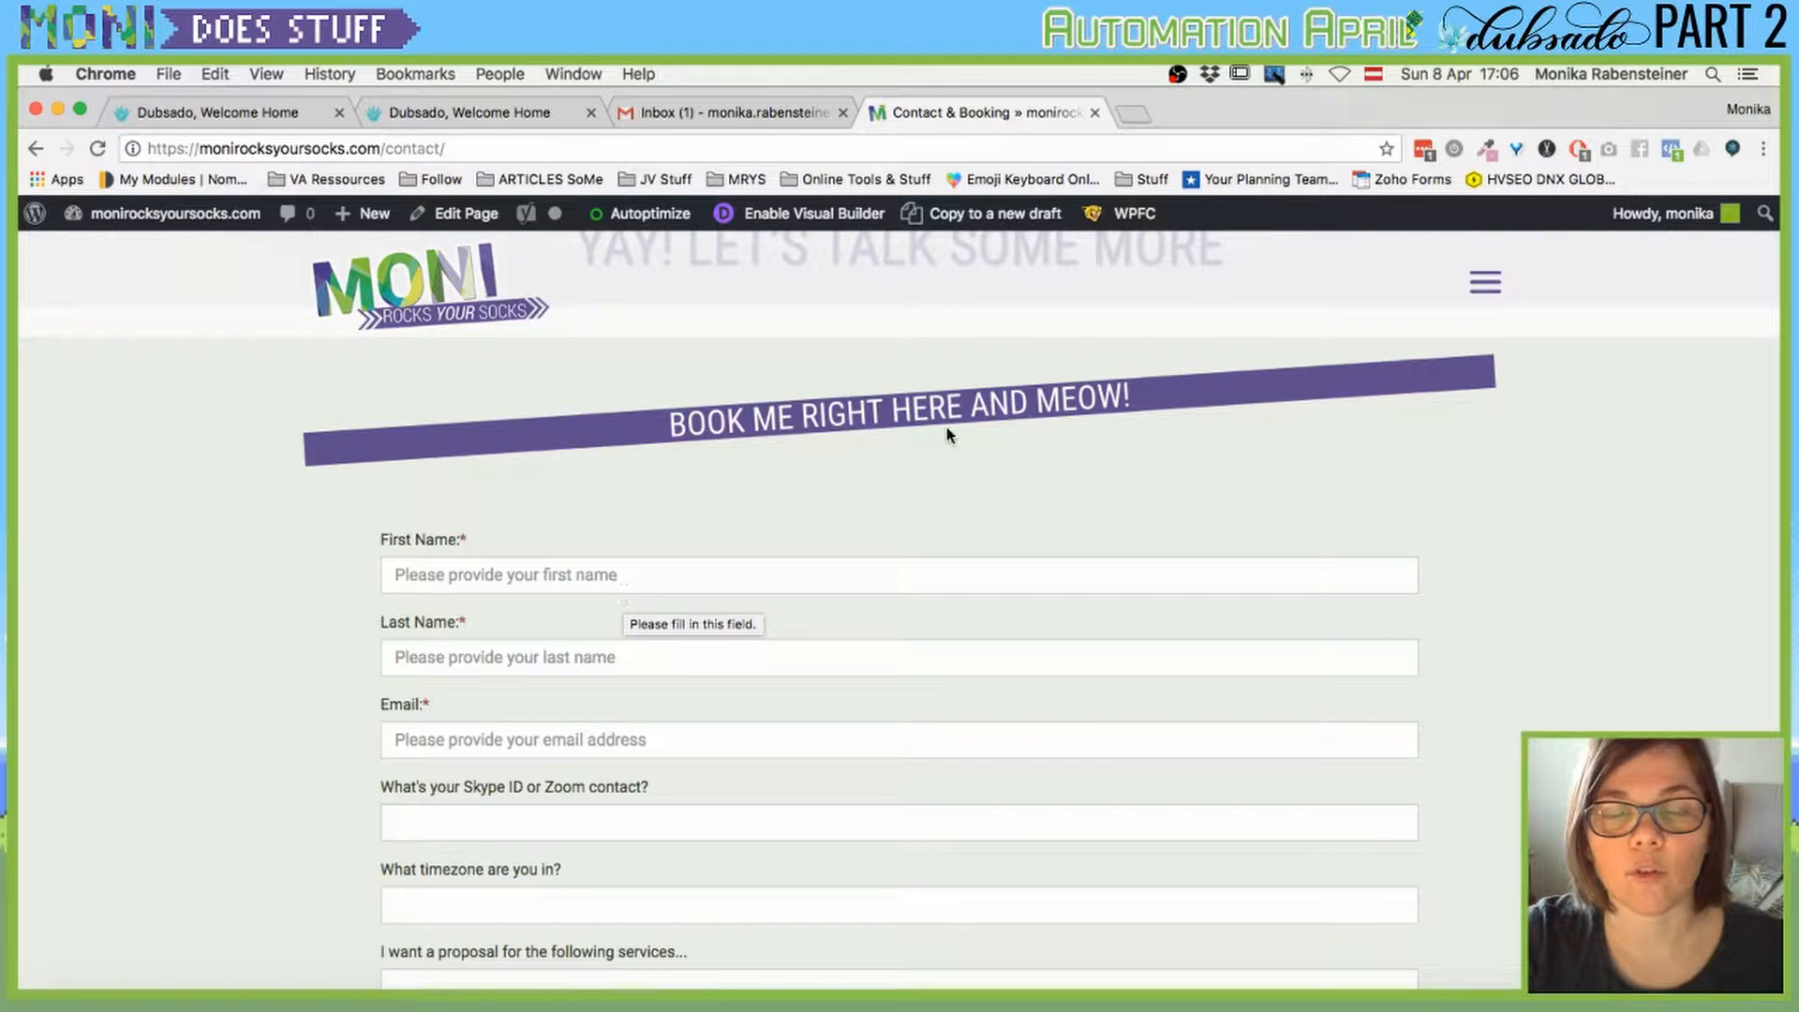
pyautogui.scroll(-5, 946, 433)
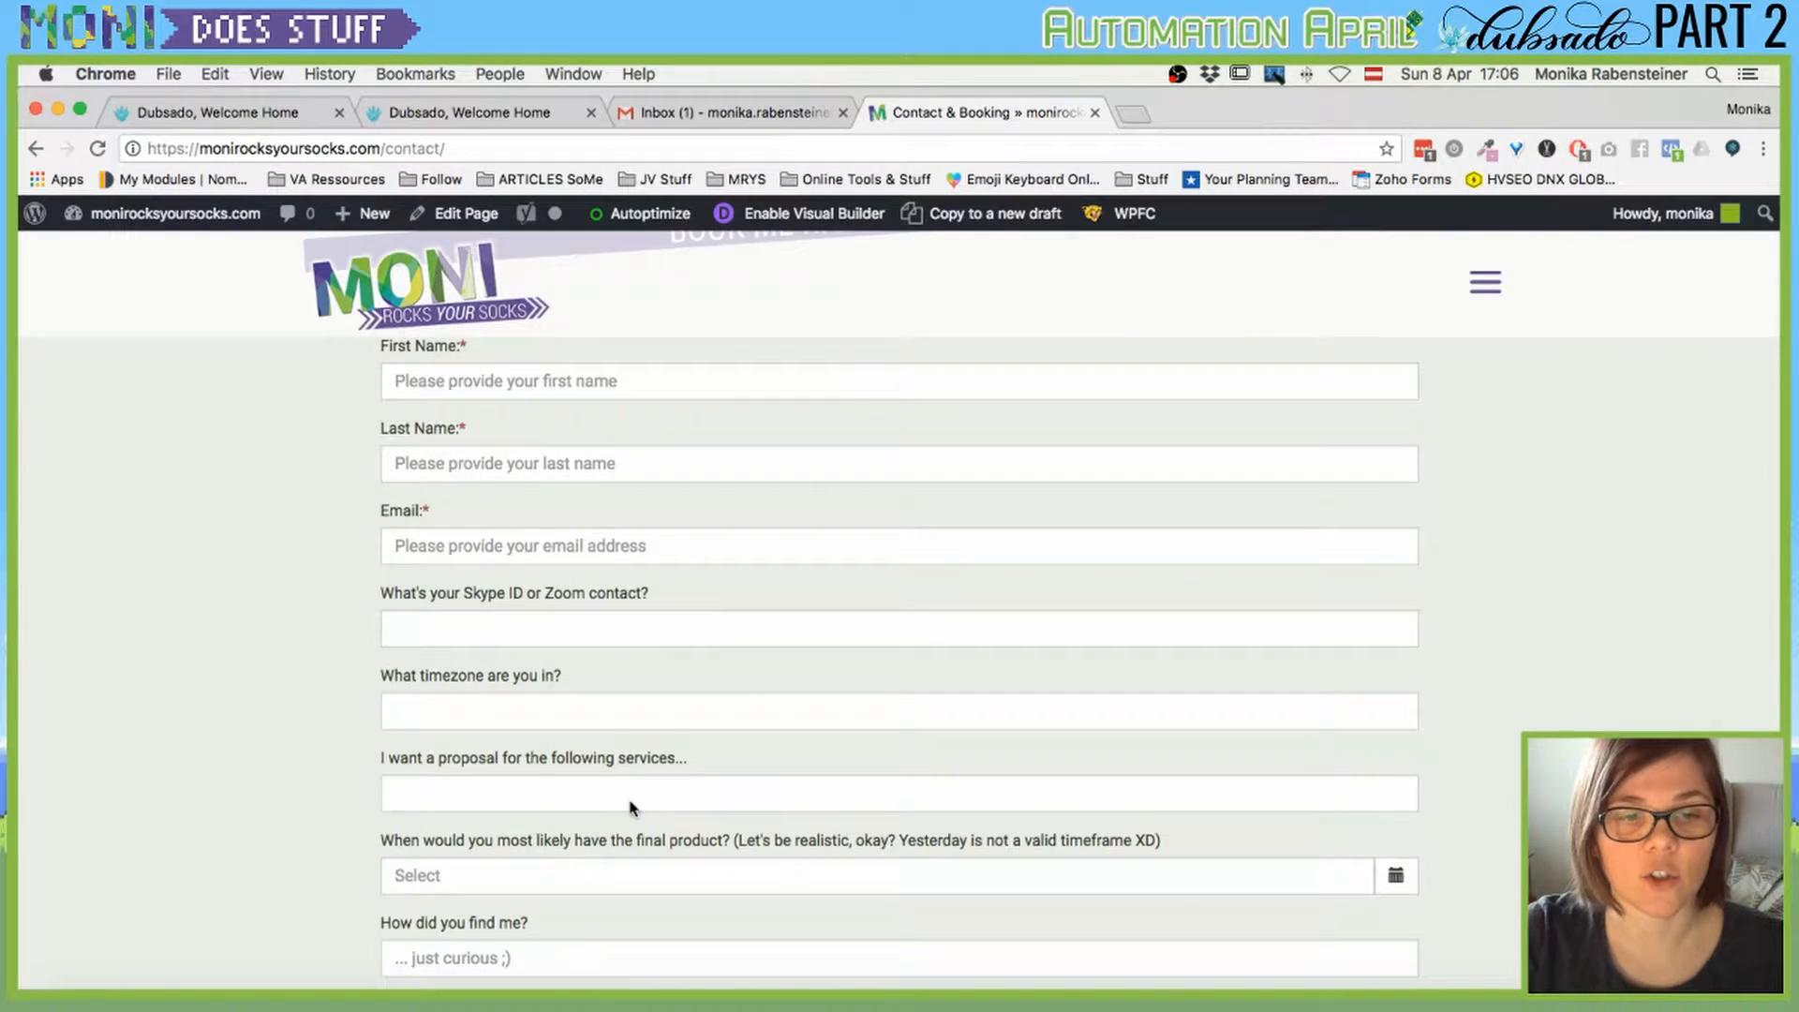
pyautogui.click(629, 808)
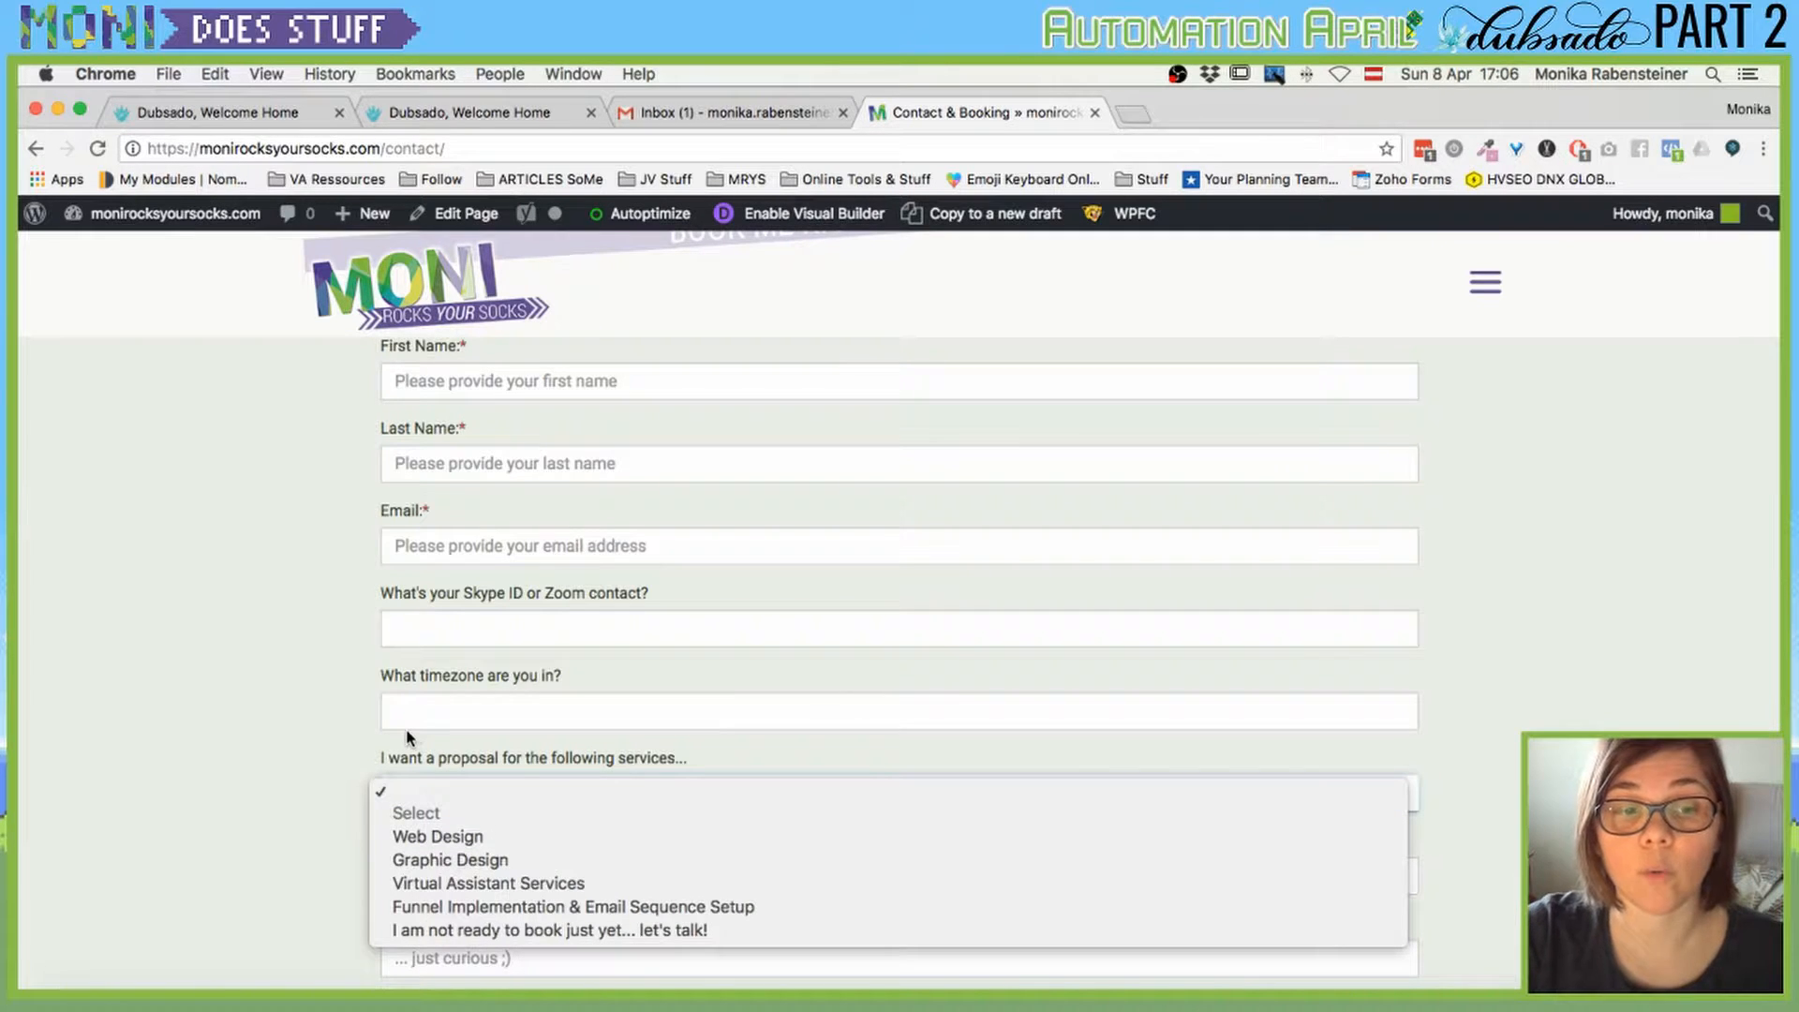
pyautogui.click(273, 703)
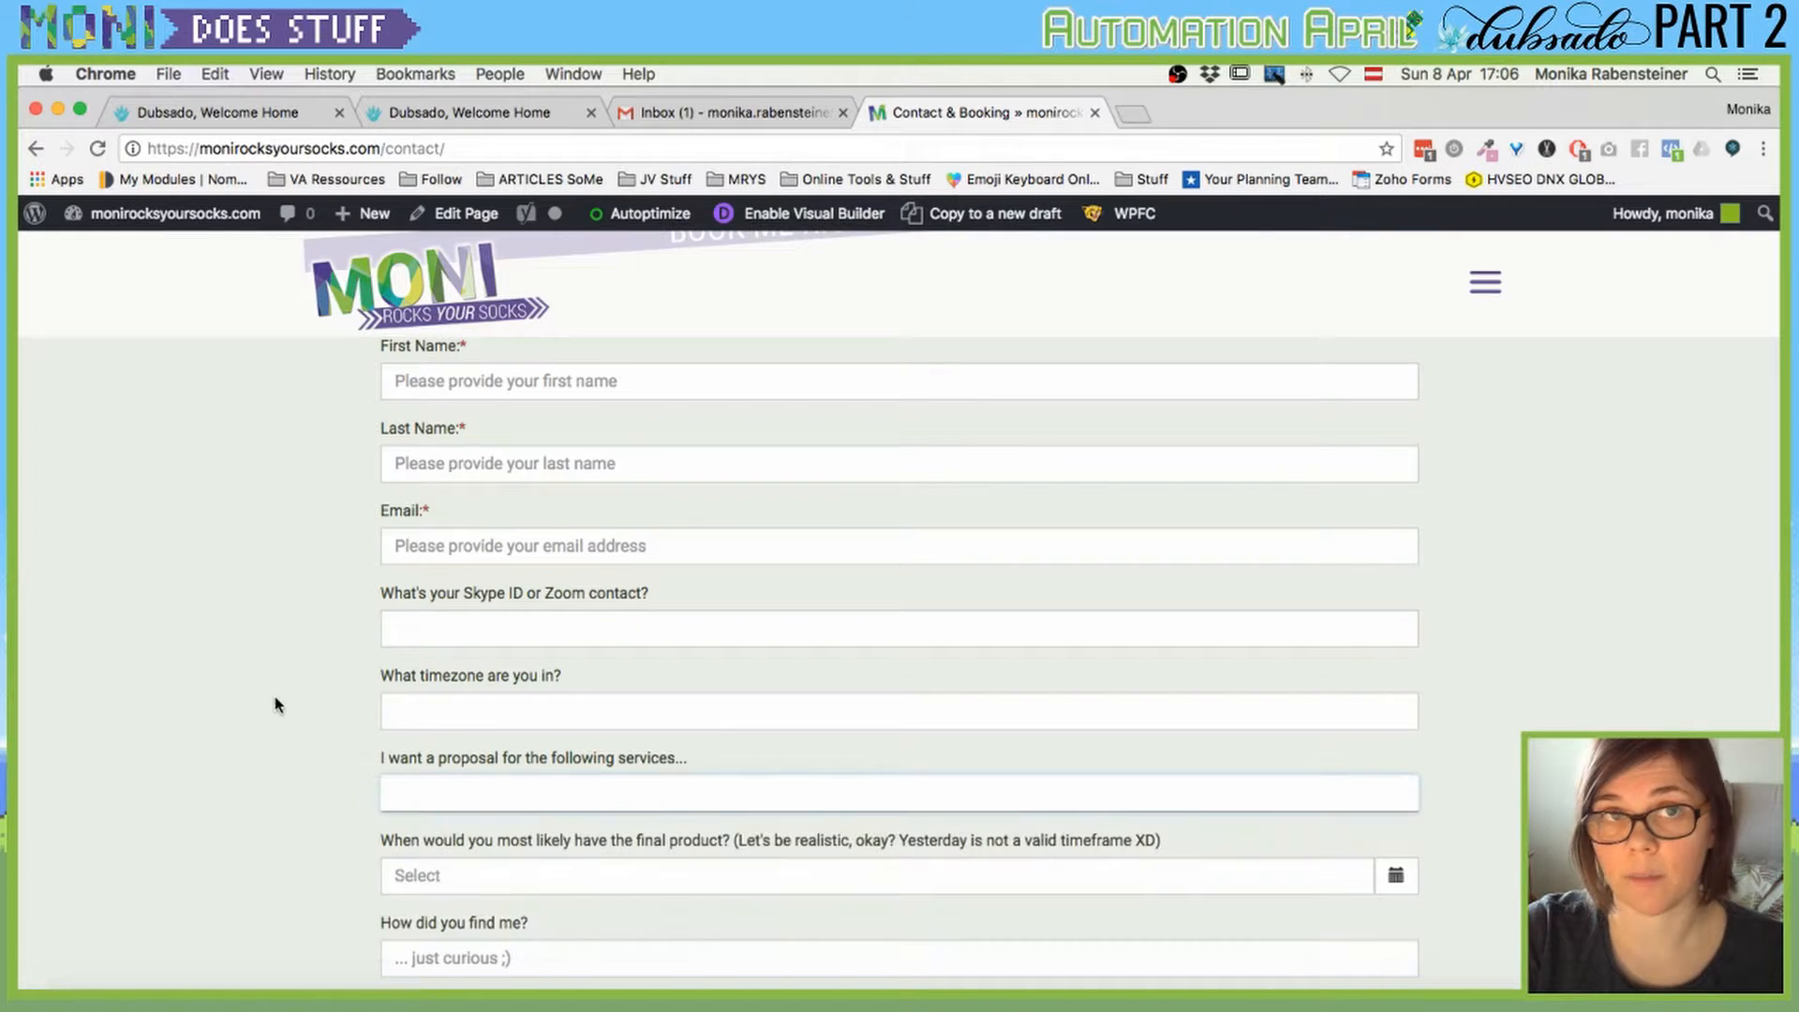
# Return to Dubsado's templates and add a new package.
pyautogui.click(399, 113)
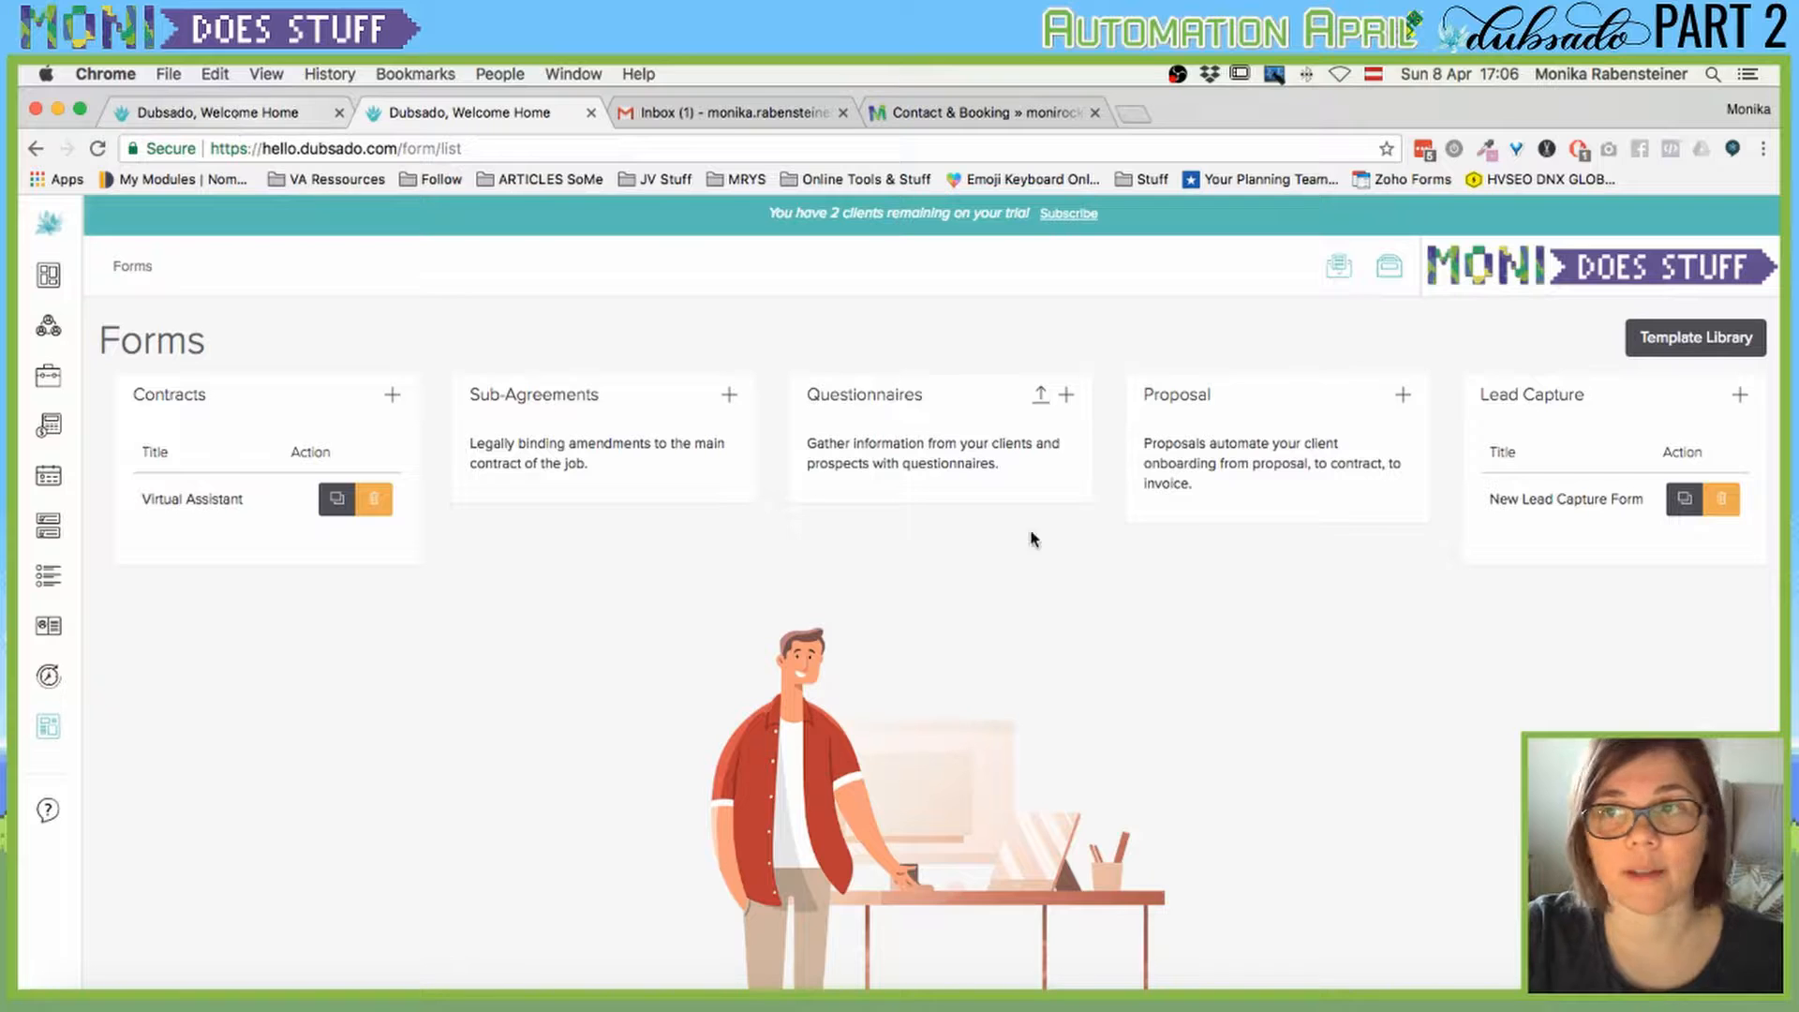
pyautogui.moveTo(75, 719)
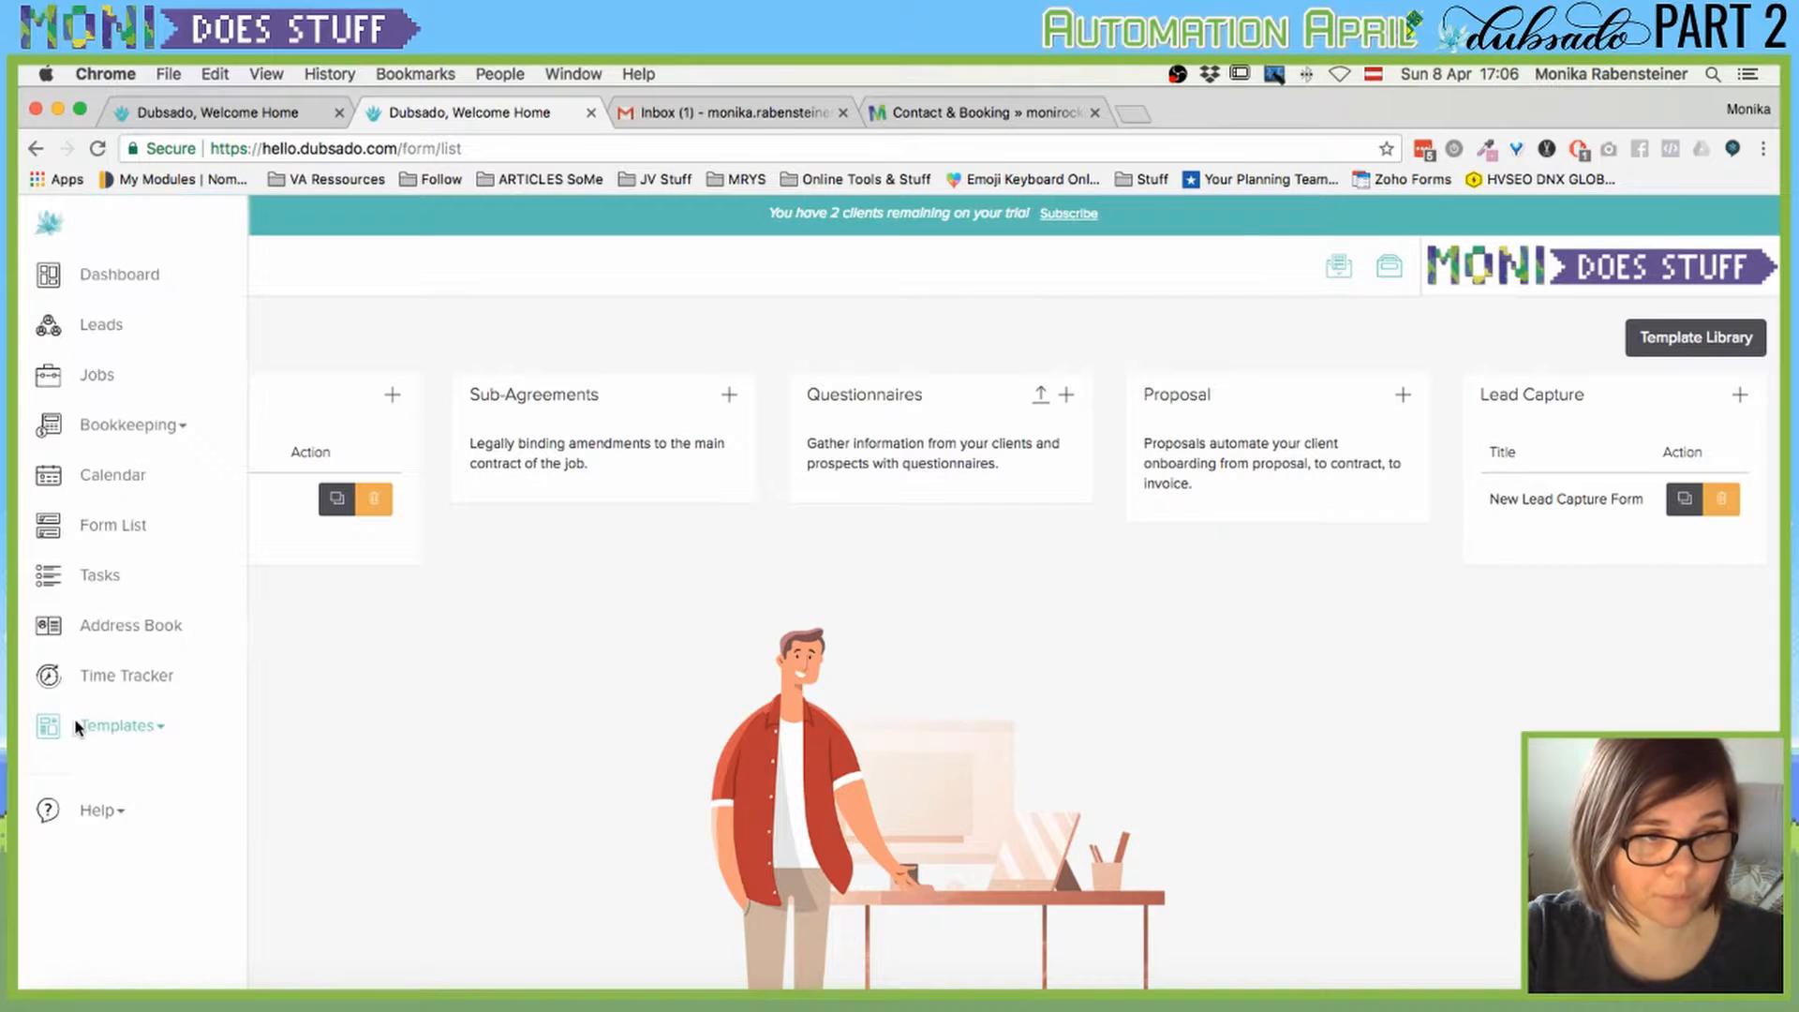
pyautogui.click(134, 729)
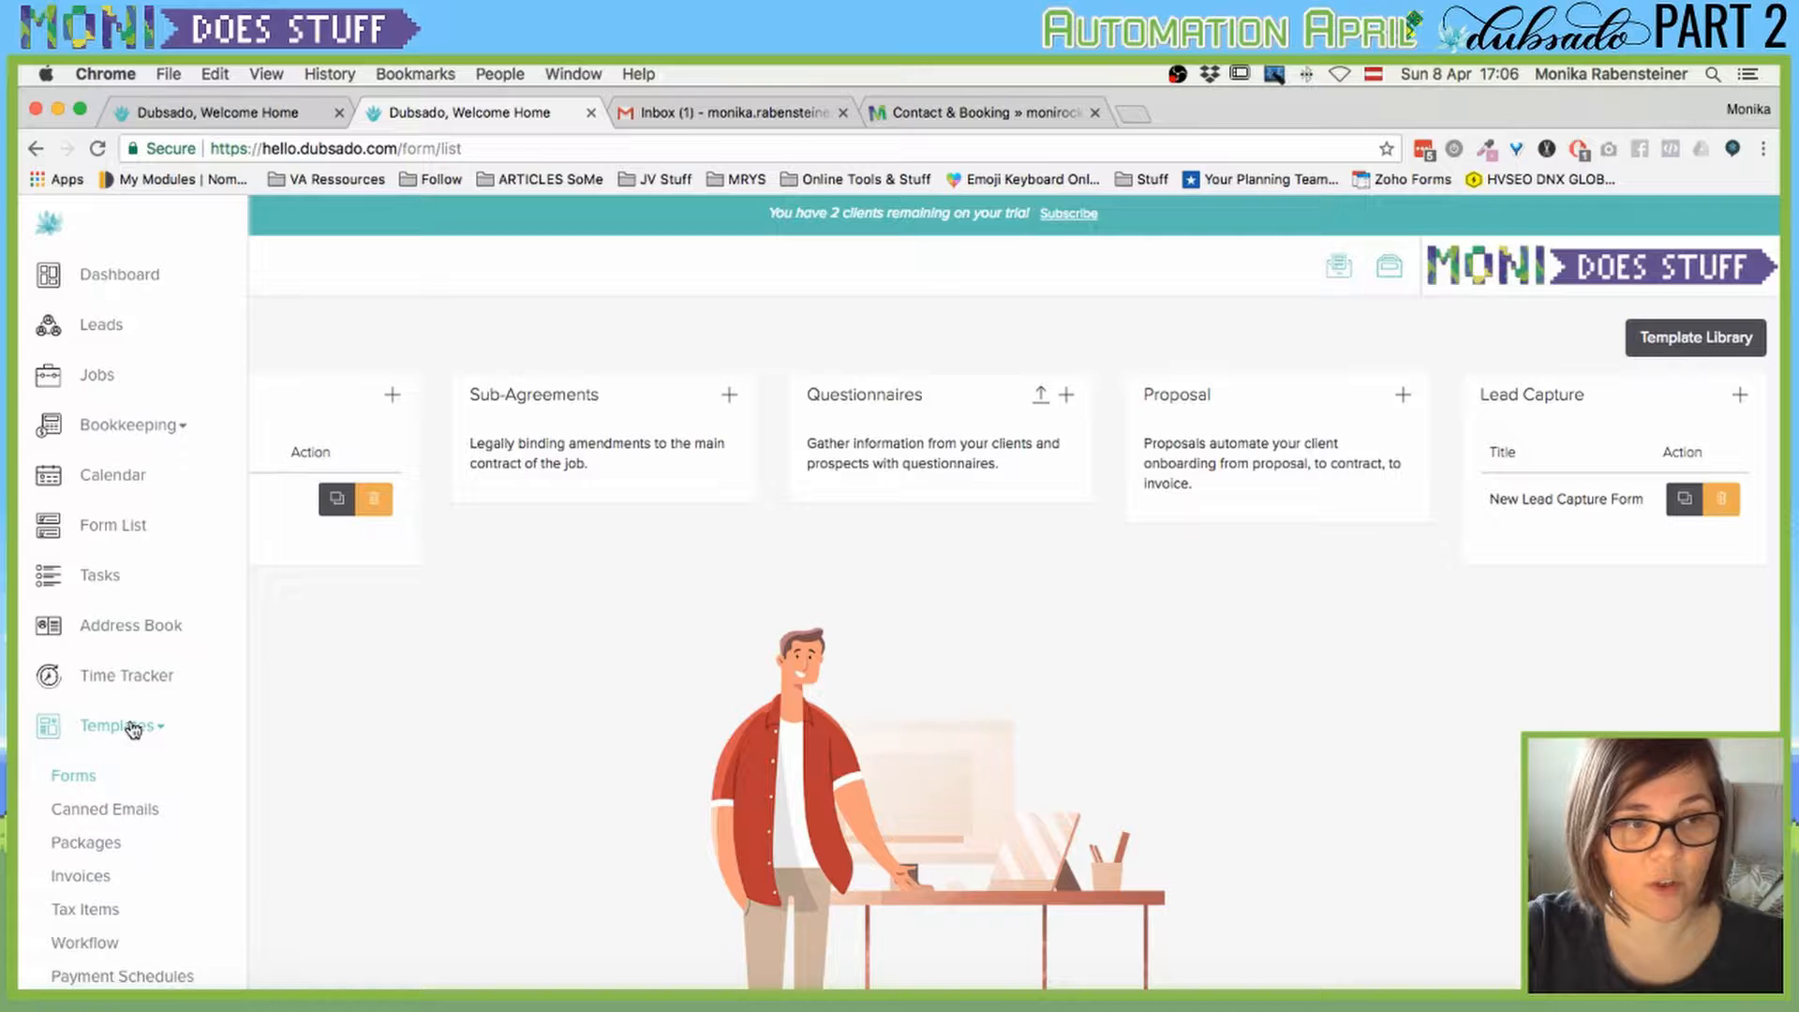
pyautogui.click(90, 843)
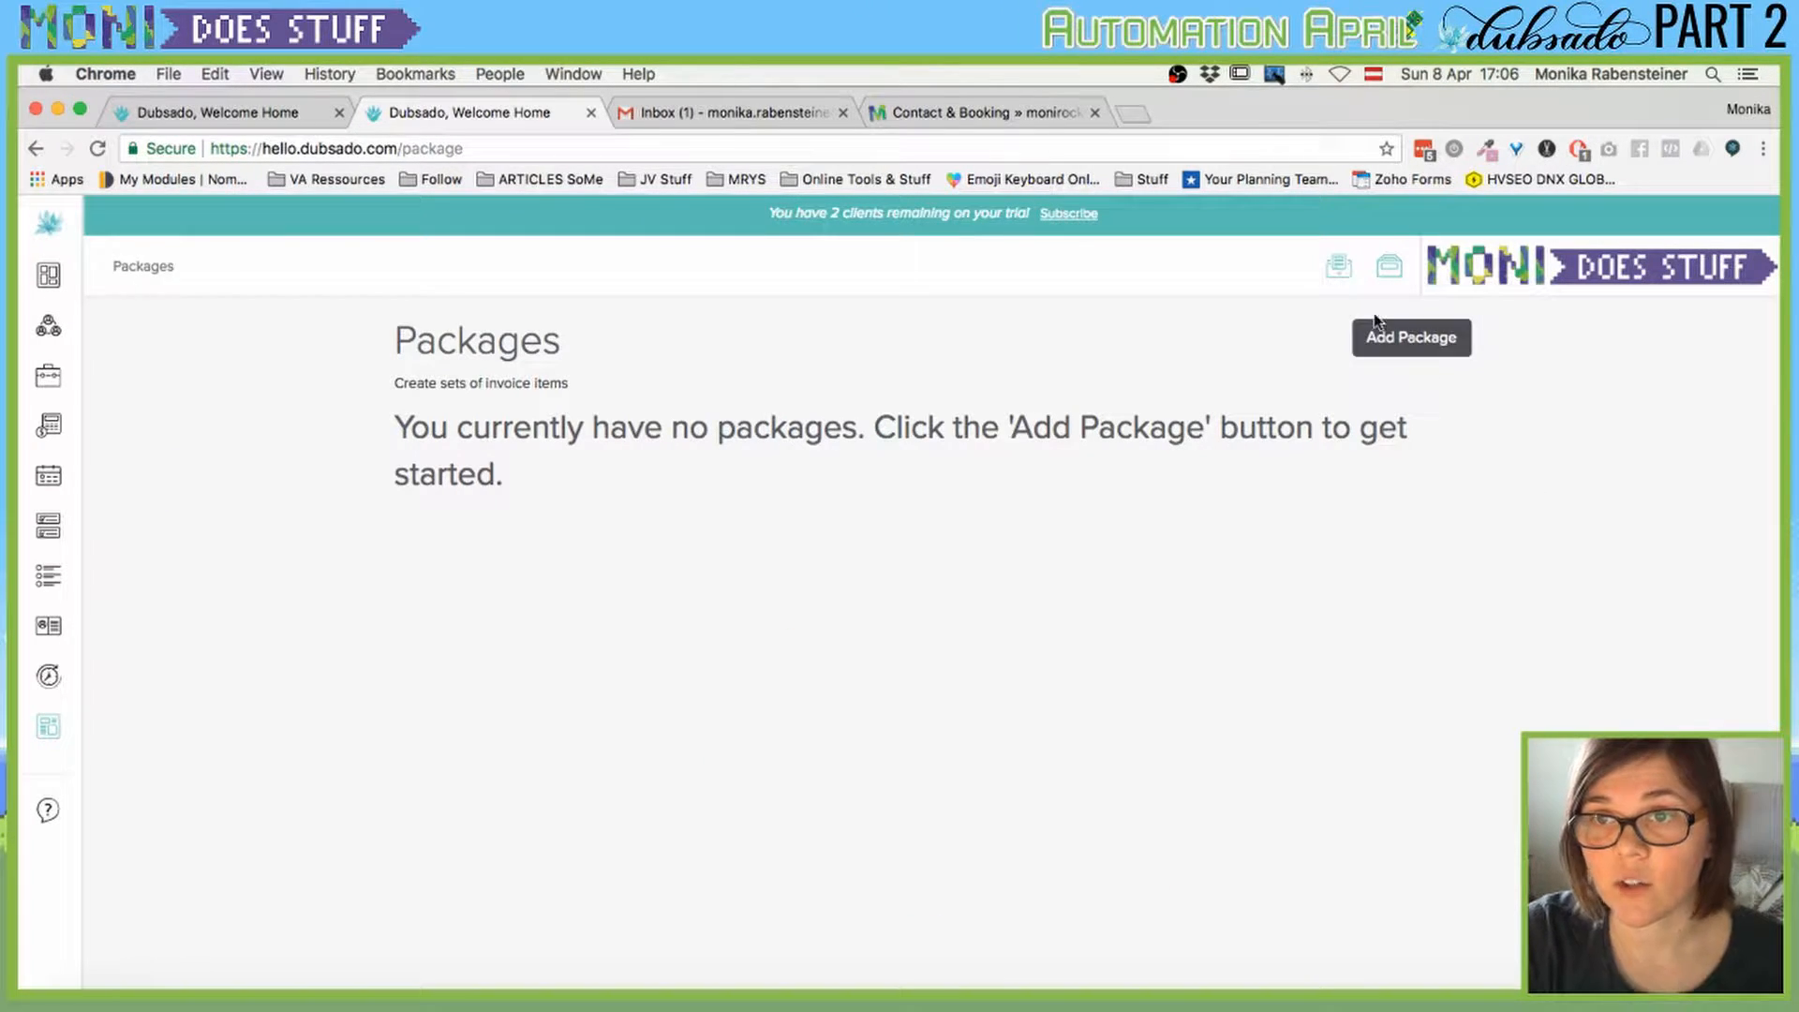
pyautogui.click(1401, 339)
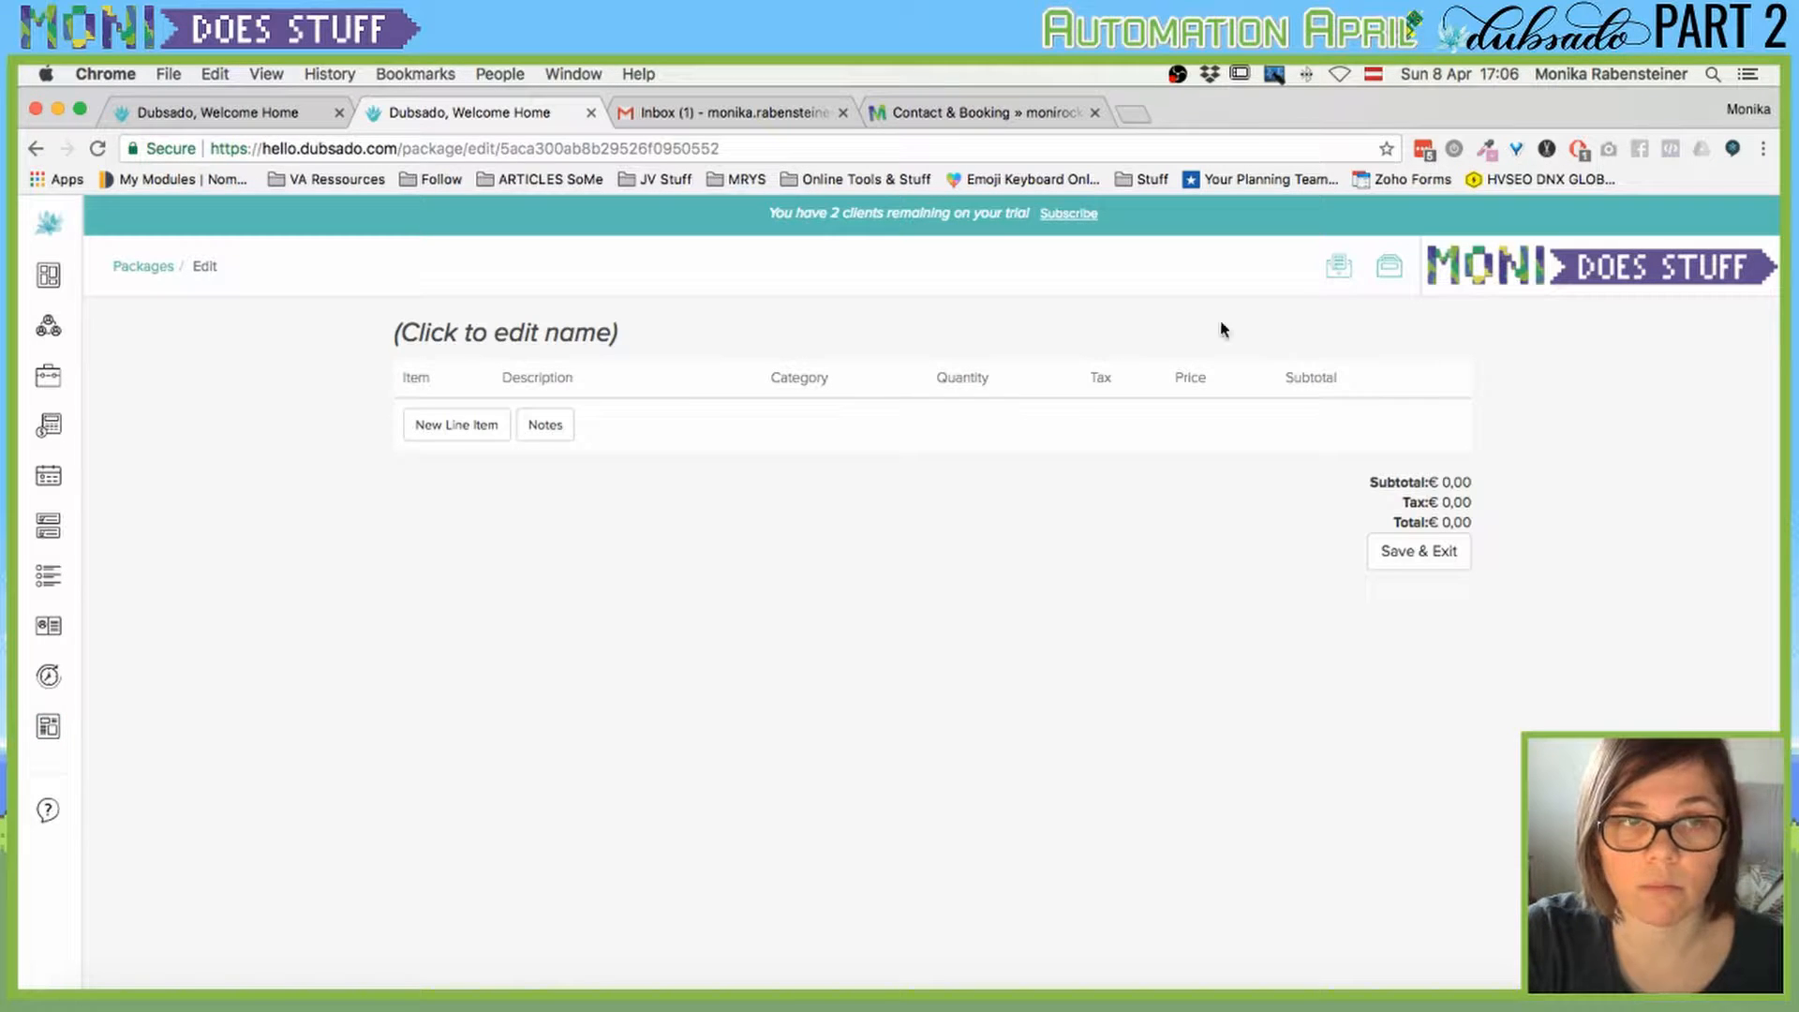
# Name the new package "Virtual Assistance".
pyautogui.click(473, 332)
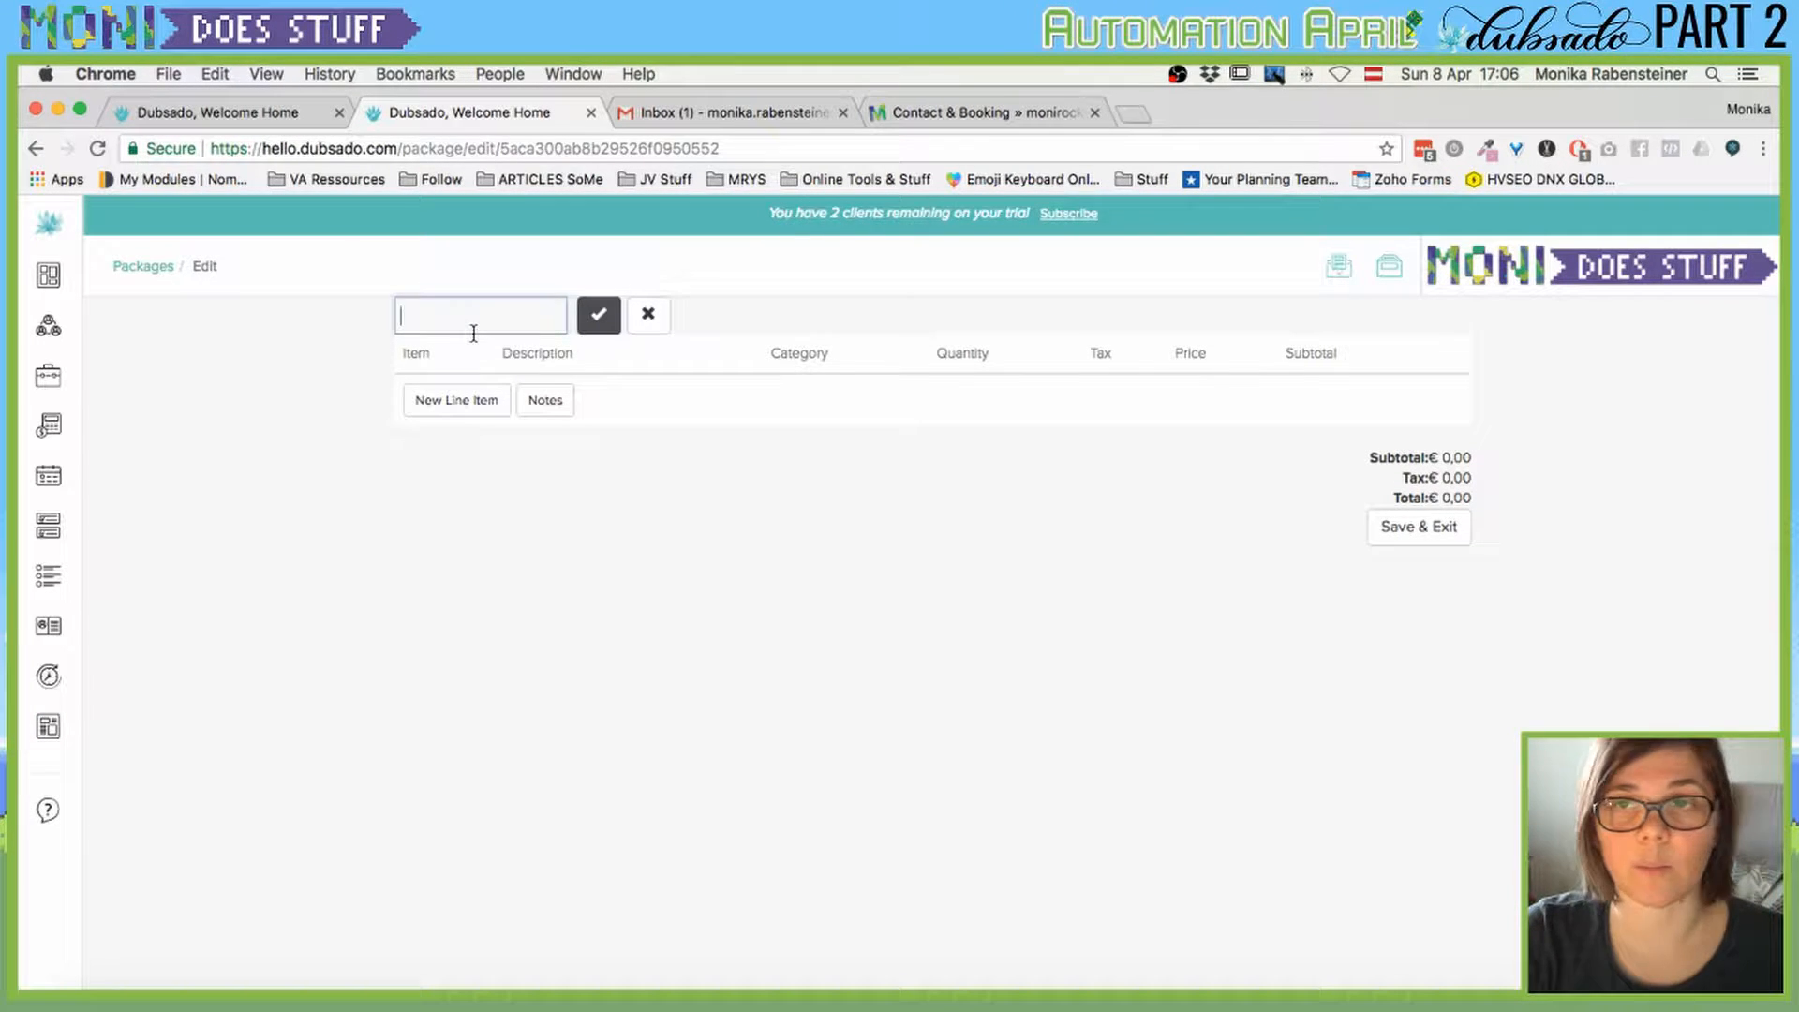
pyautogui.write('V')
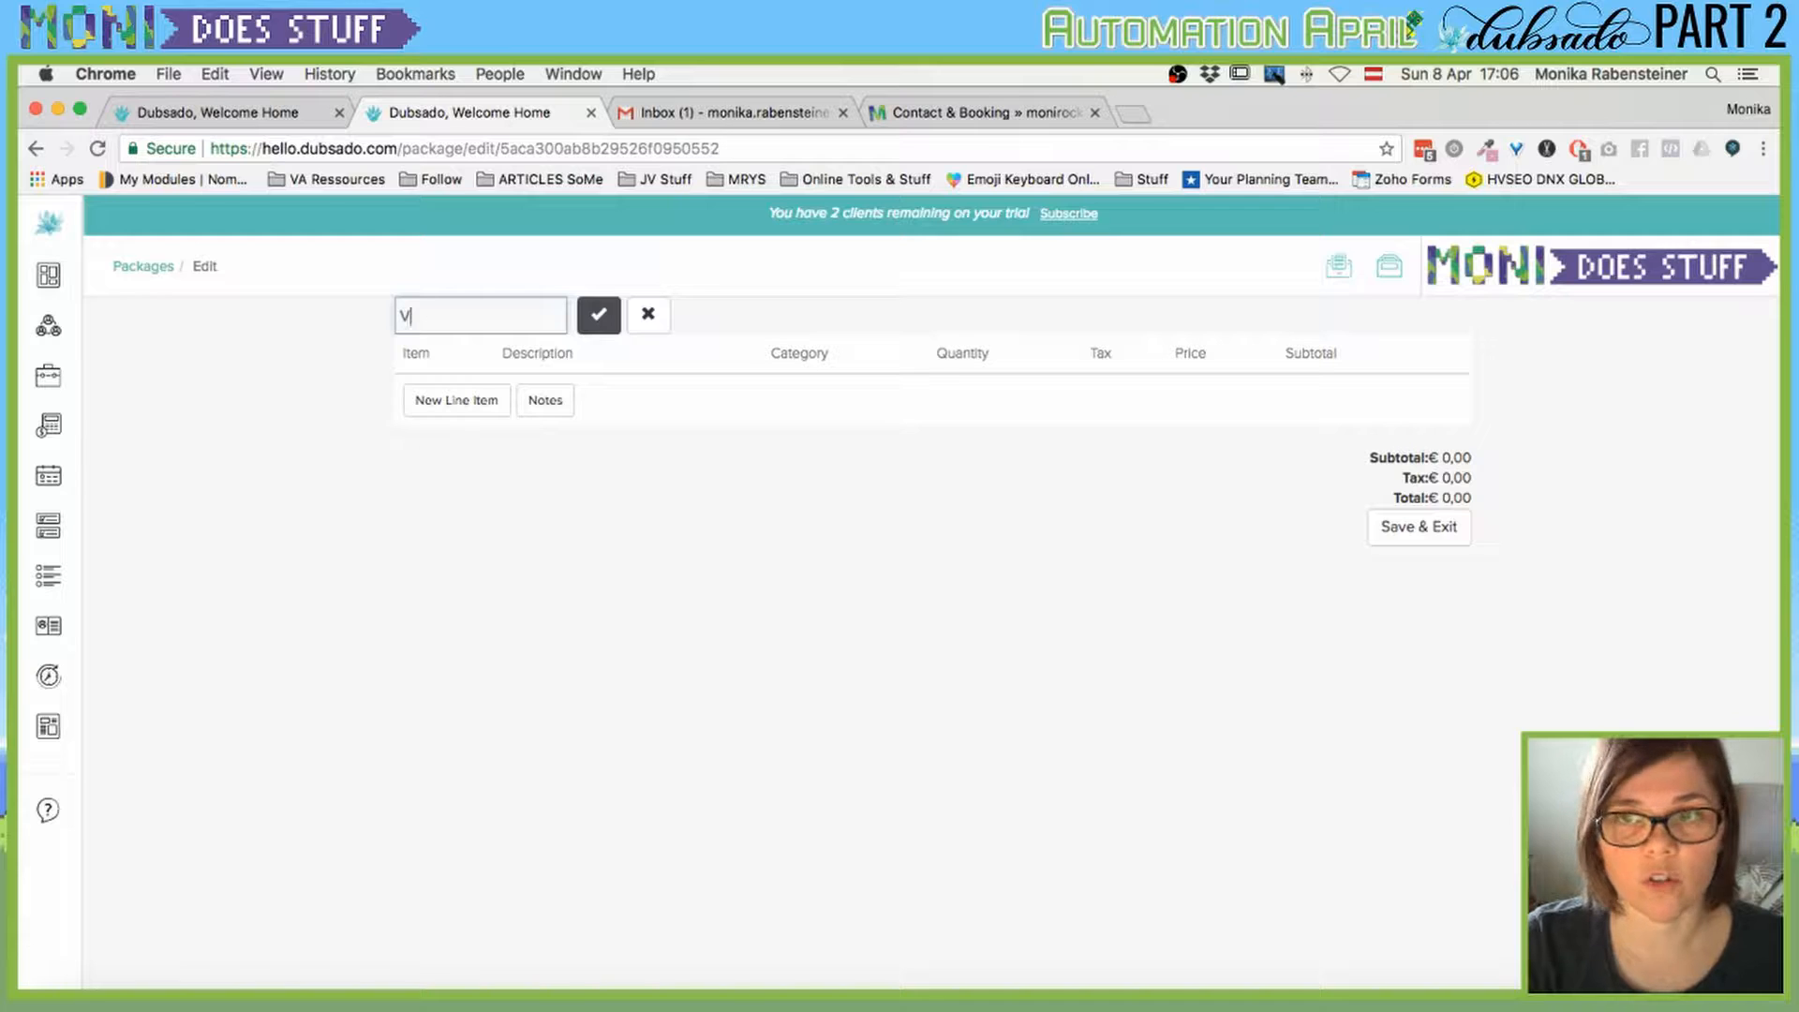
pyautogui.write('irtual Assust')
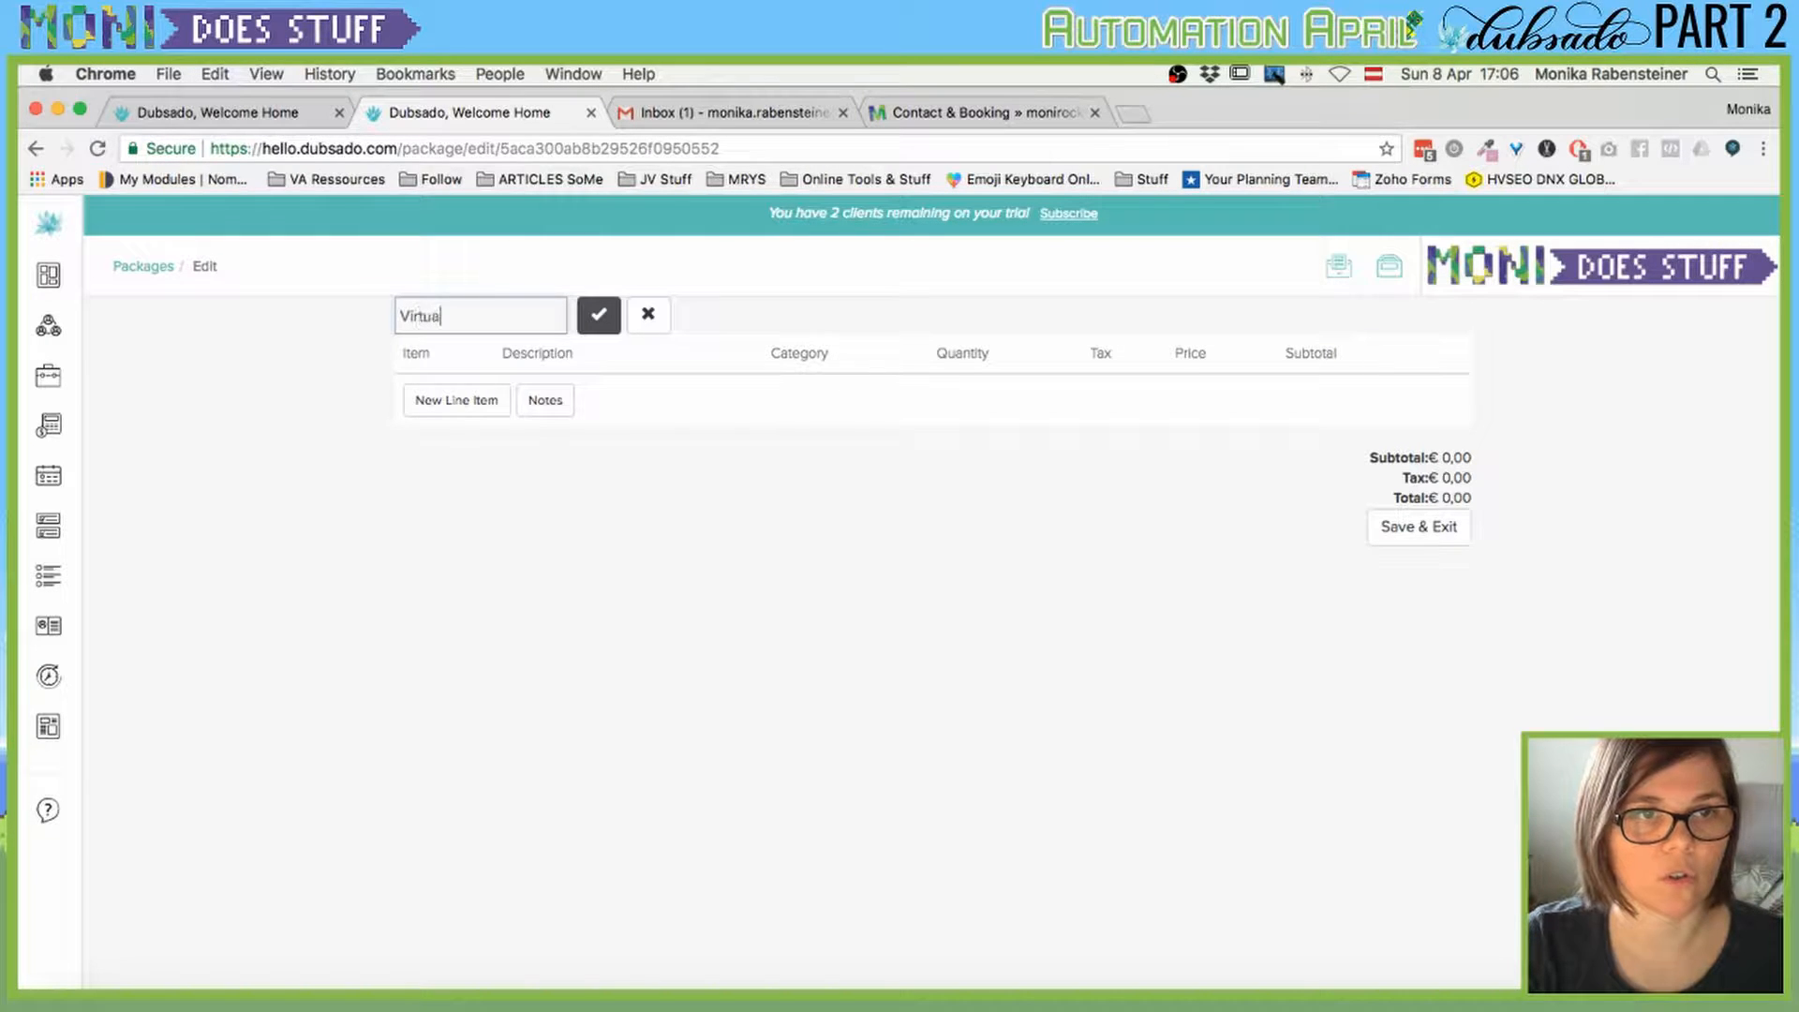
pyautogui.press('BackSpace')
pyautogui.press('BackSpace')
pyautogui.write('istance')
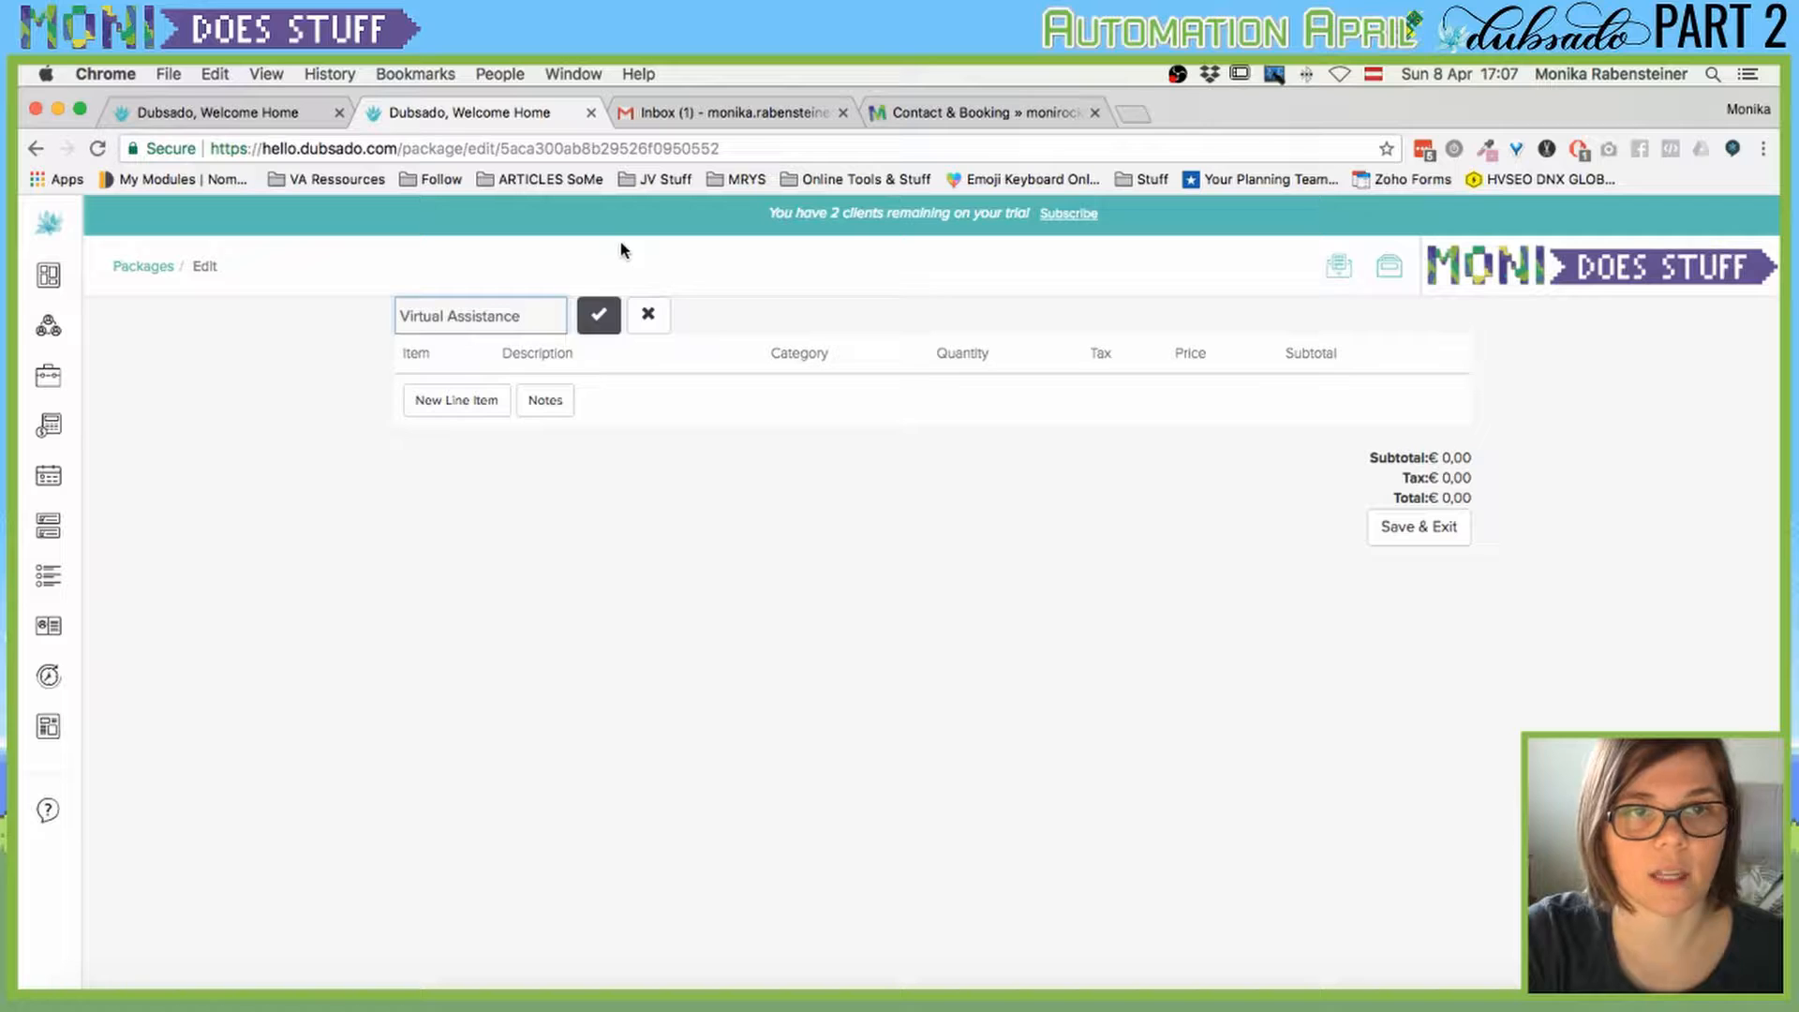
pyautogui.click(599, 315)
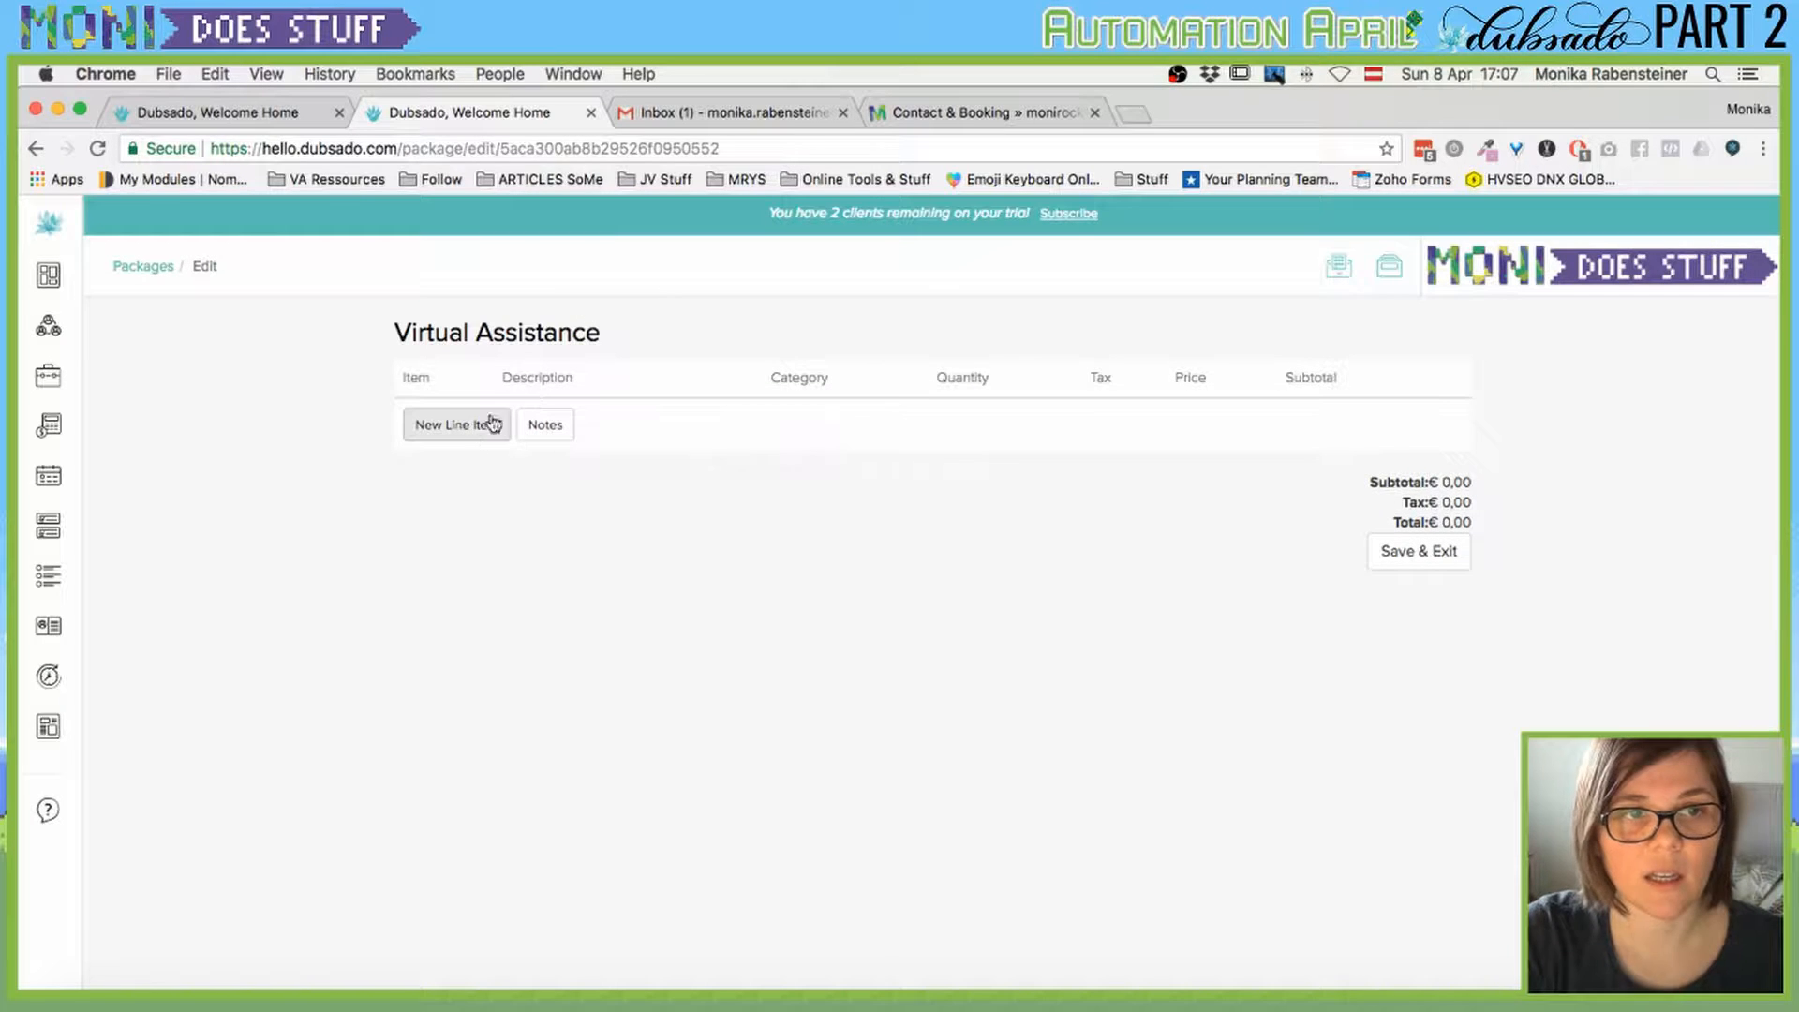
# Add a new line item named "Virtual Assistance" to the package.
pyautogui.click(471, 431)
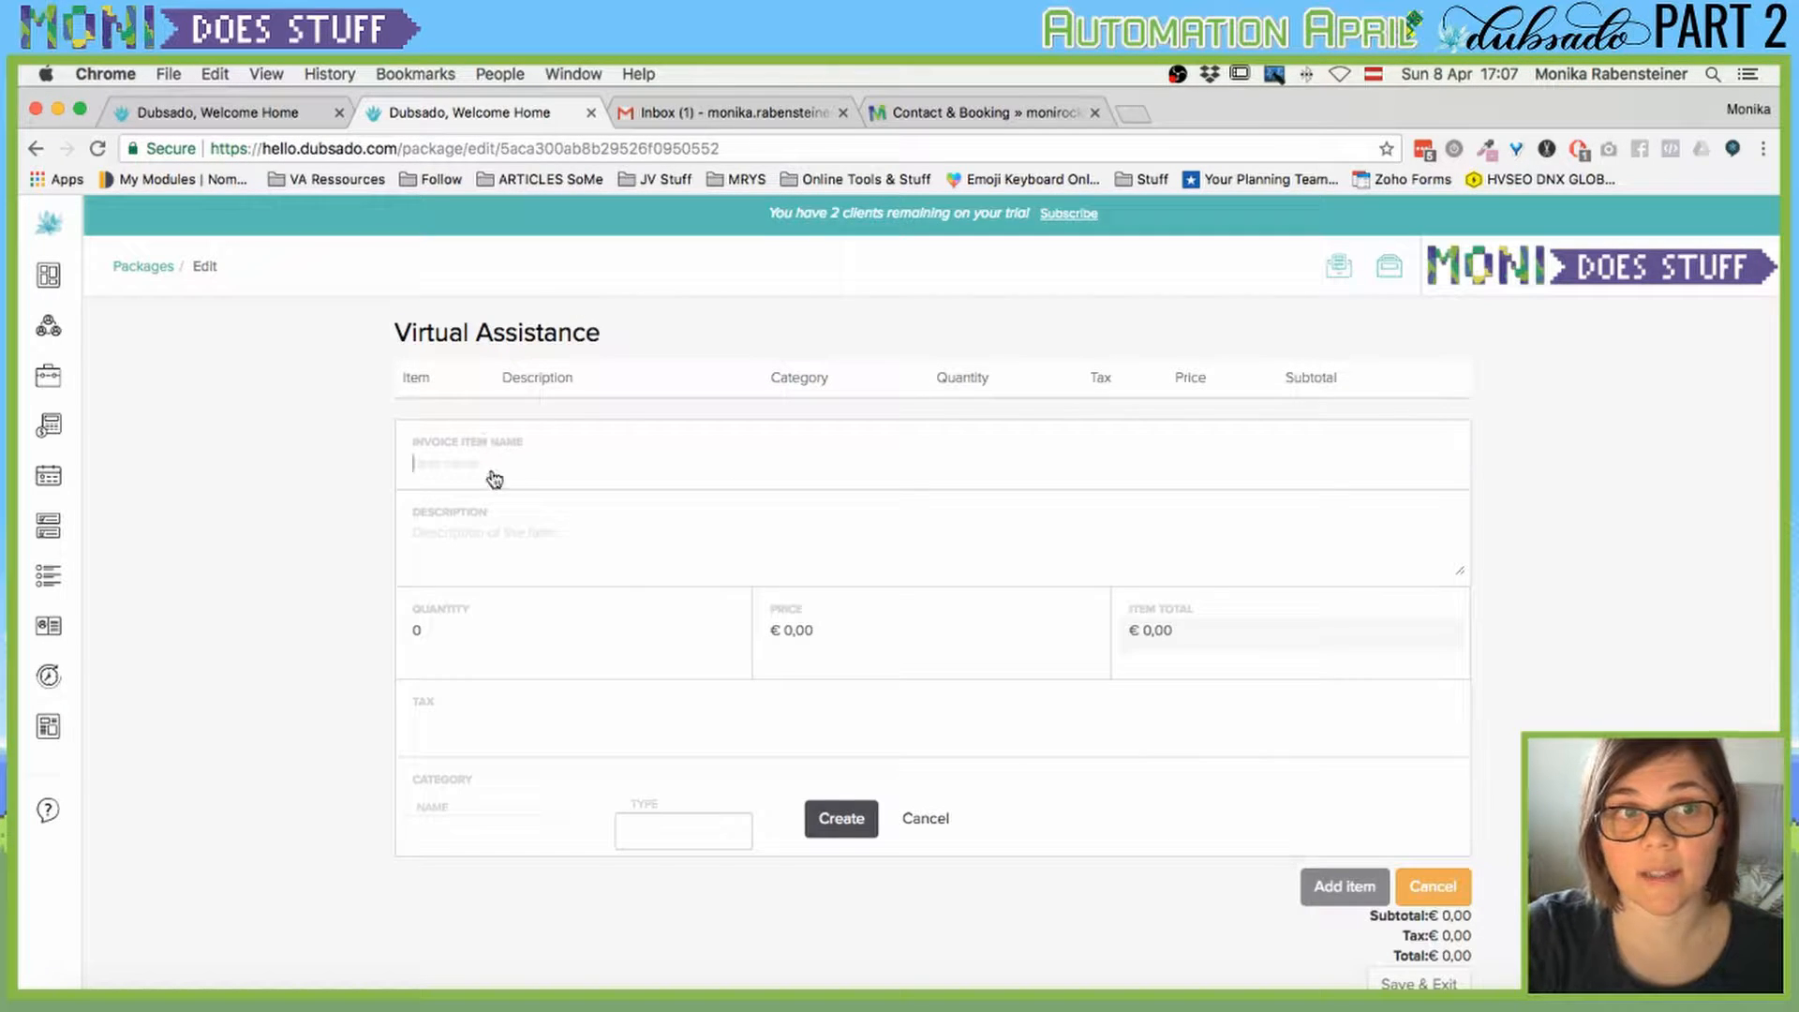
pyautogui.write('Vir')
pyautogui.press('Down')
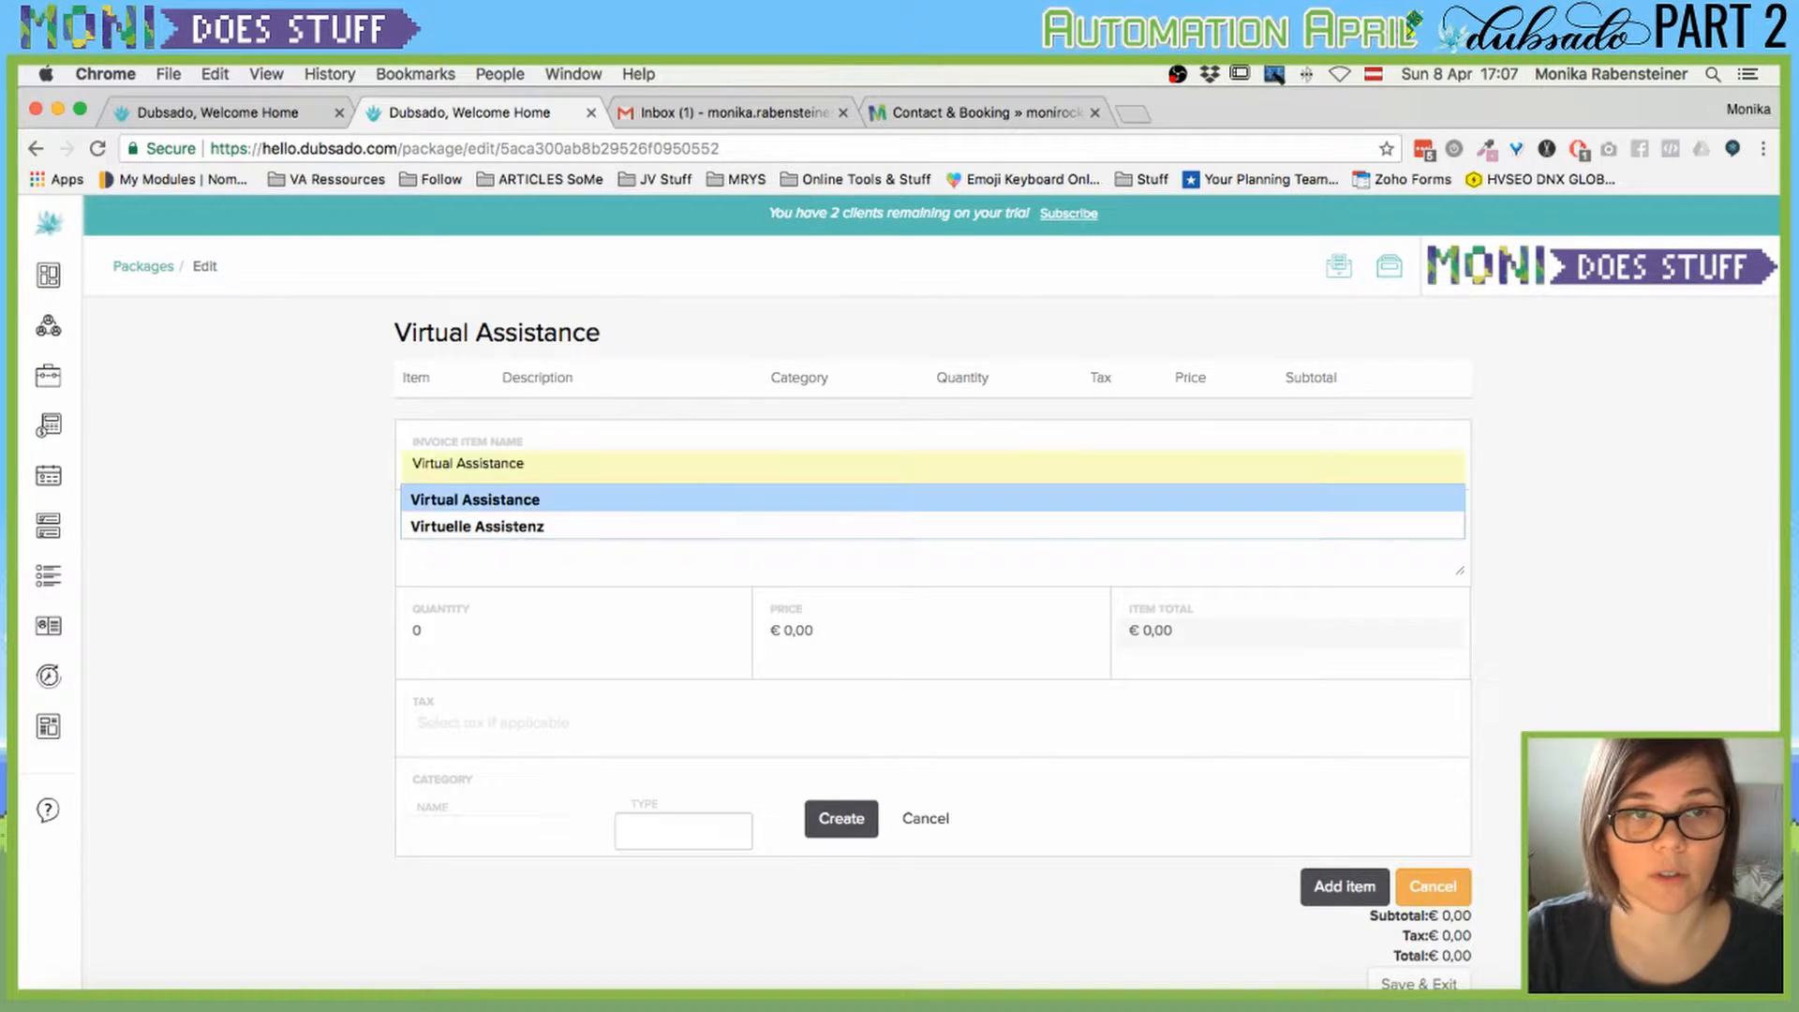
pyautogui.click(499, 499)
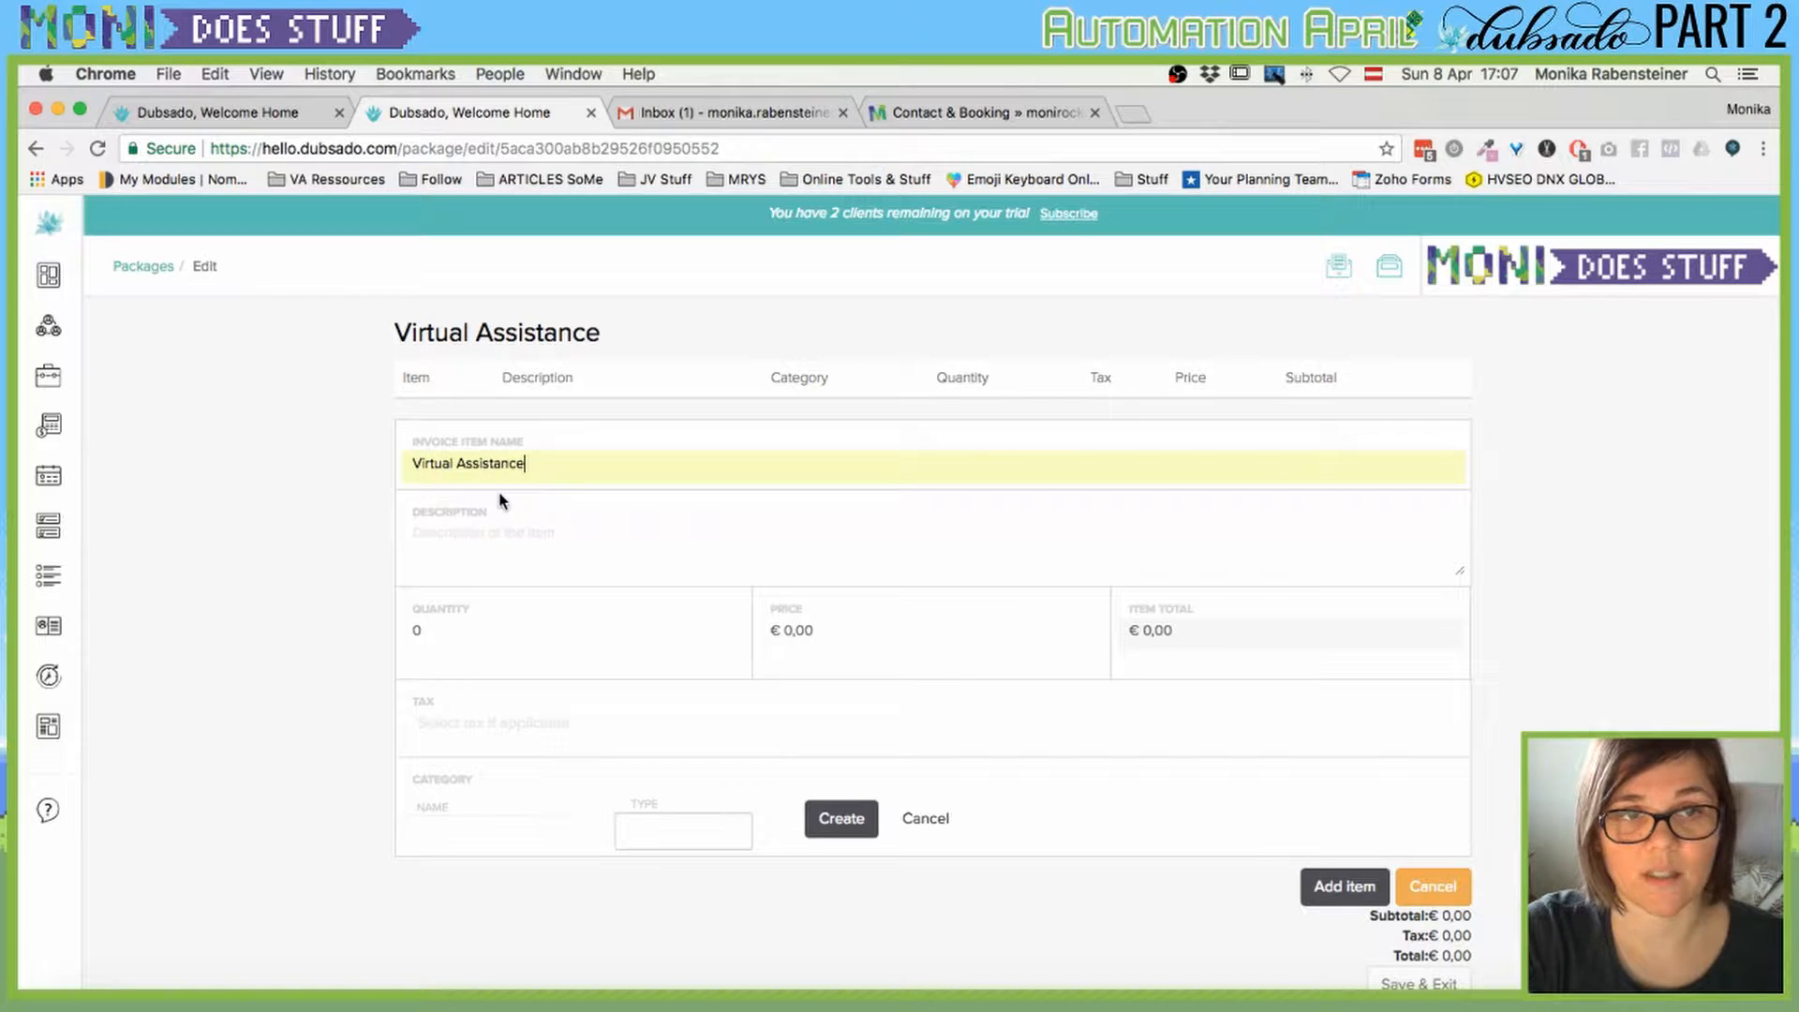
# Describe the line item with the example text "Workin period: April 8th - April 21st".
pyautogui.click(477, 550)
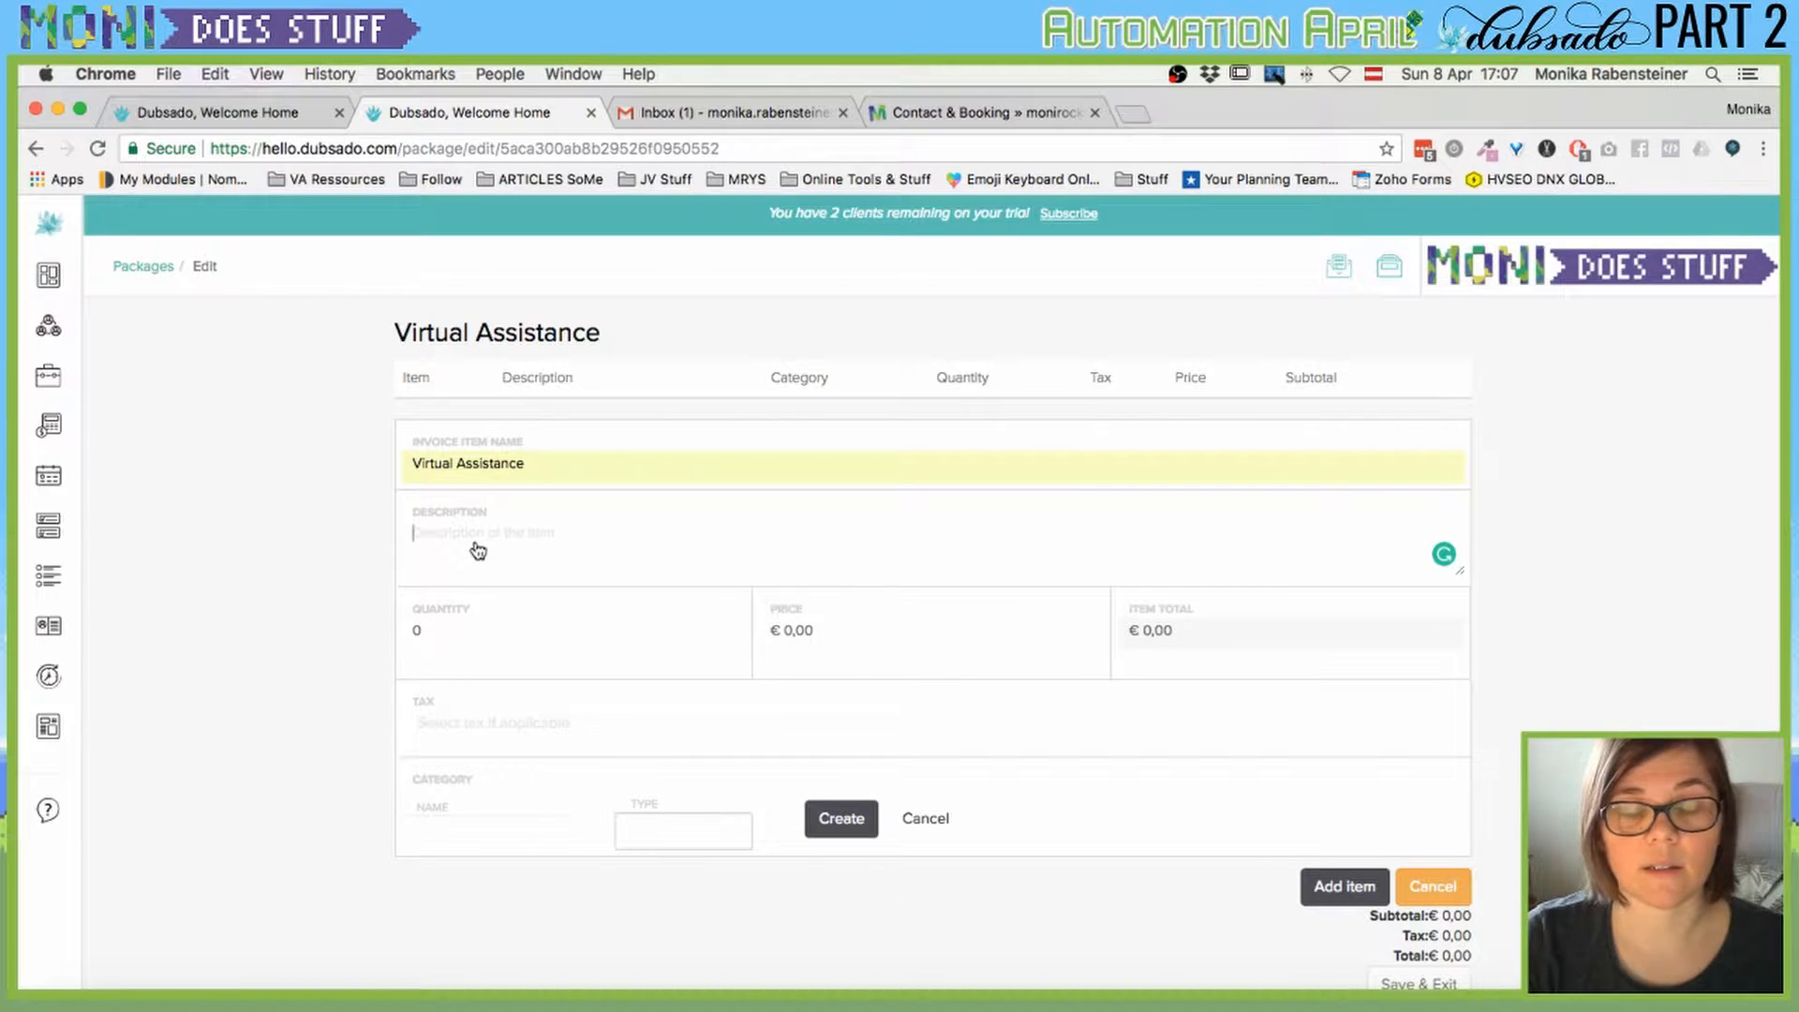
pyautogui.write('W')
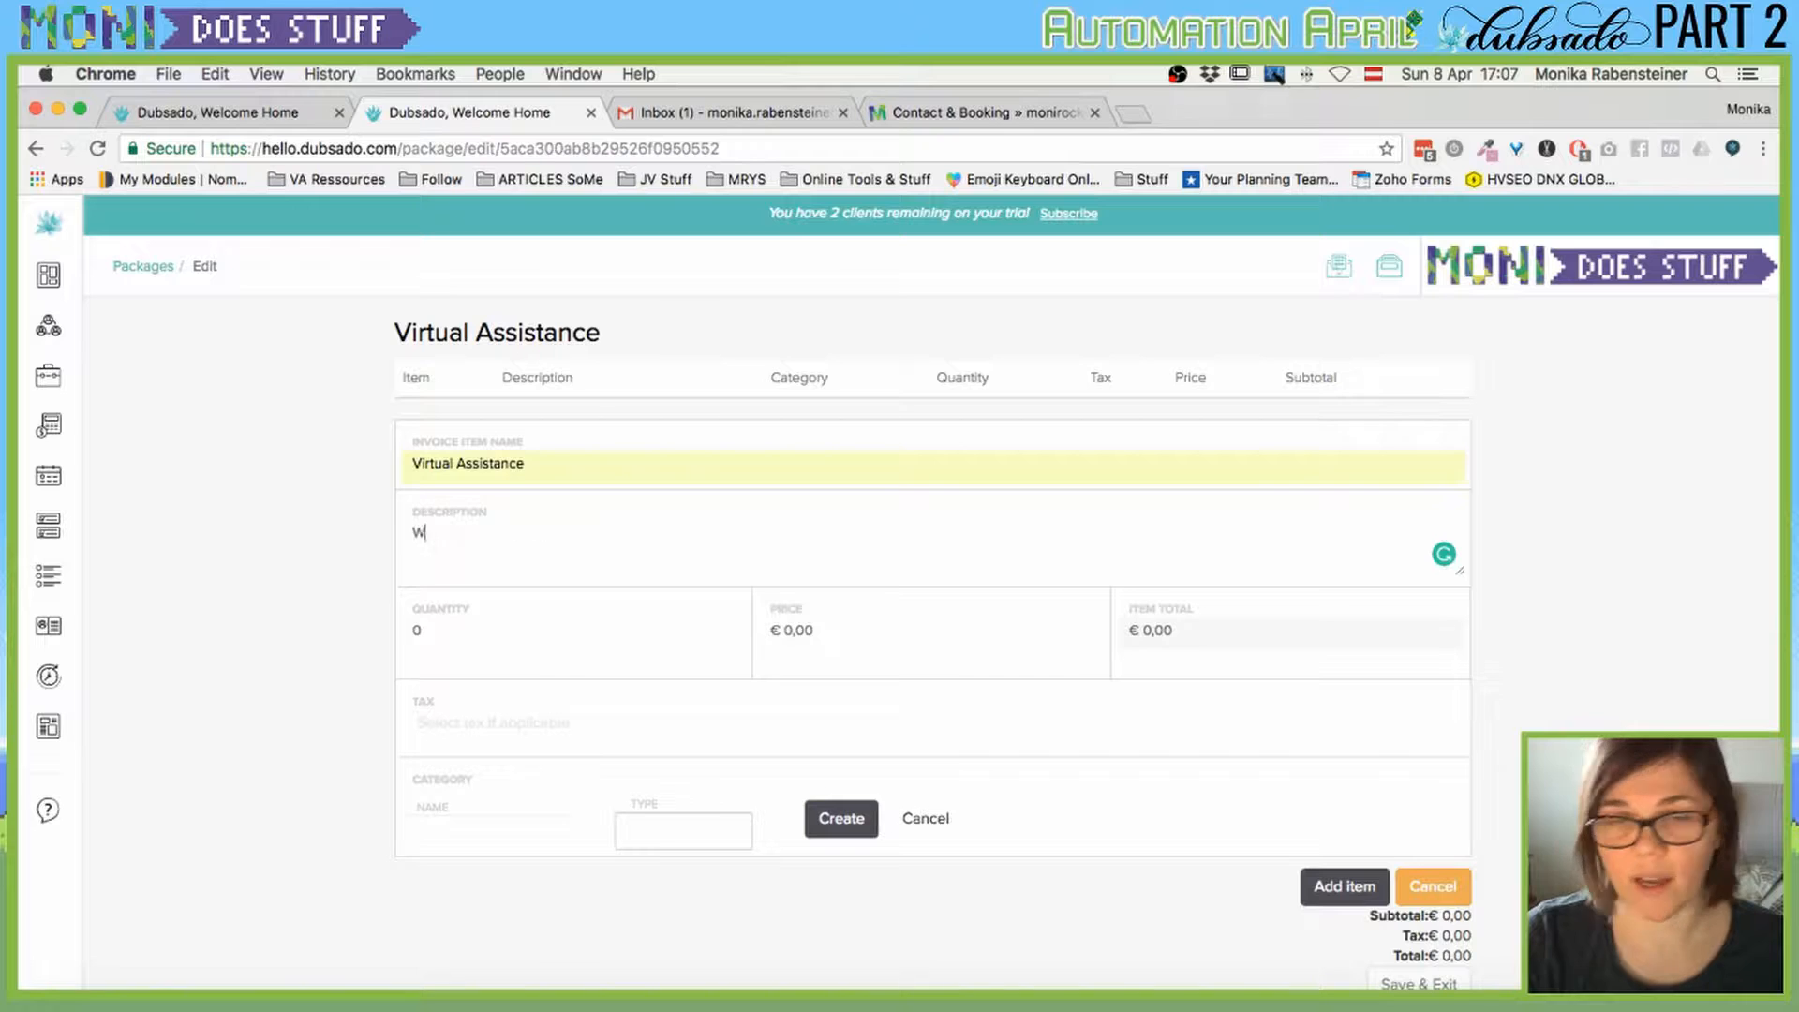
pyautogui.write('orkin period: ')
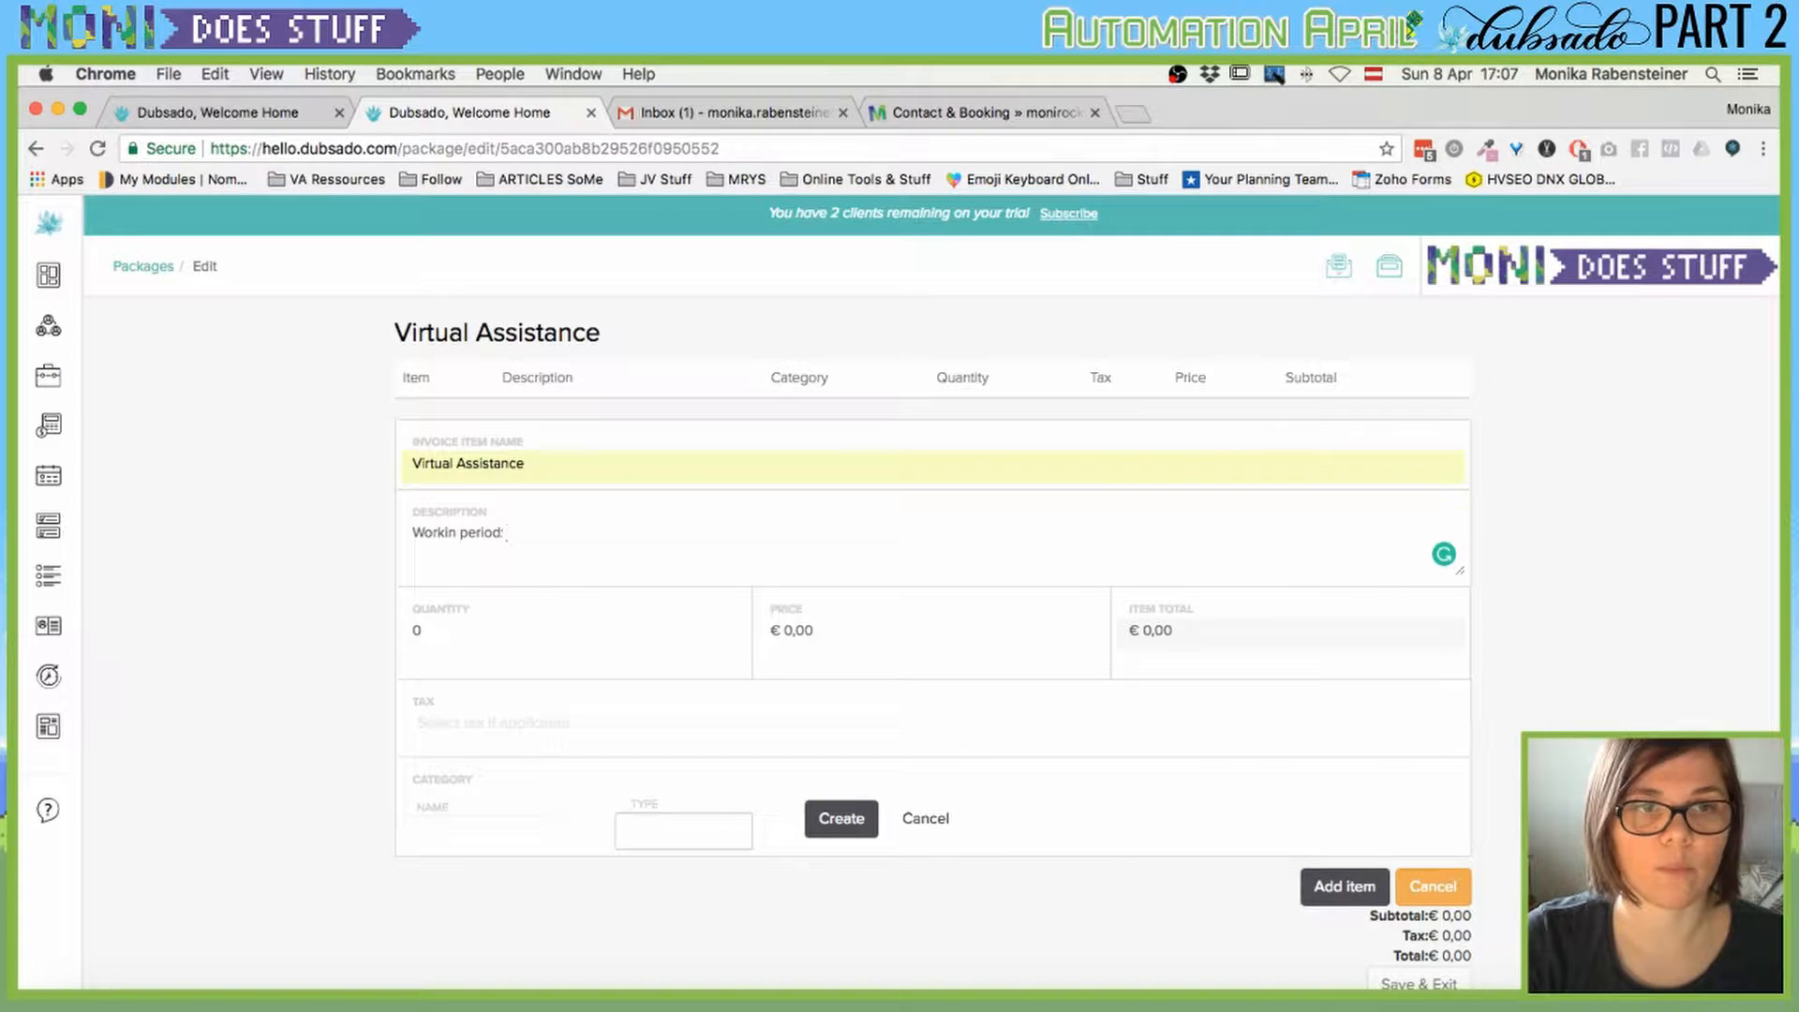
pyautogui.write('-from- t')
pyautogui.press('BackSpace')
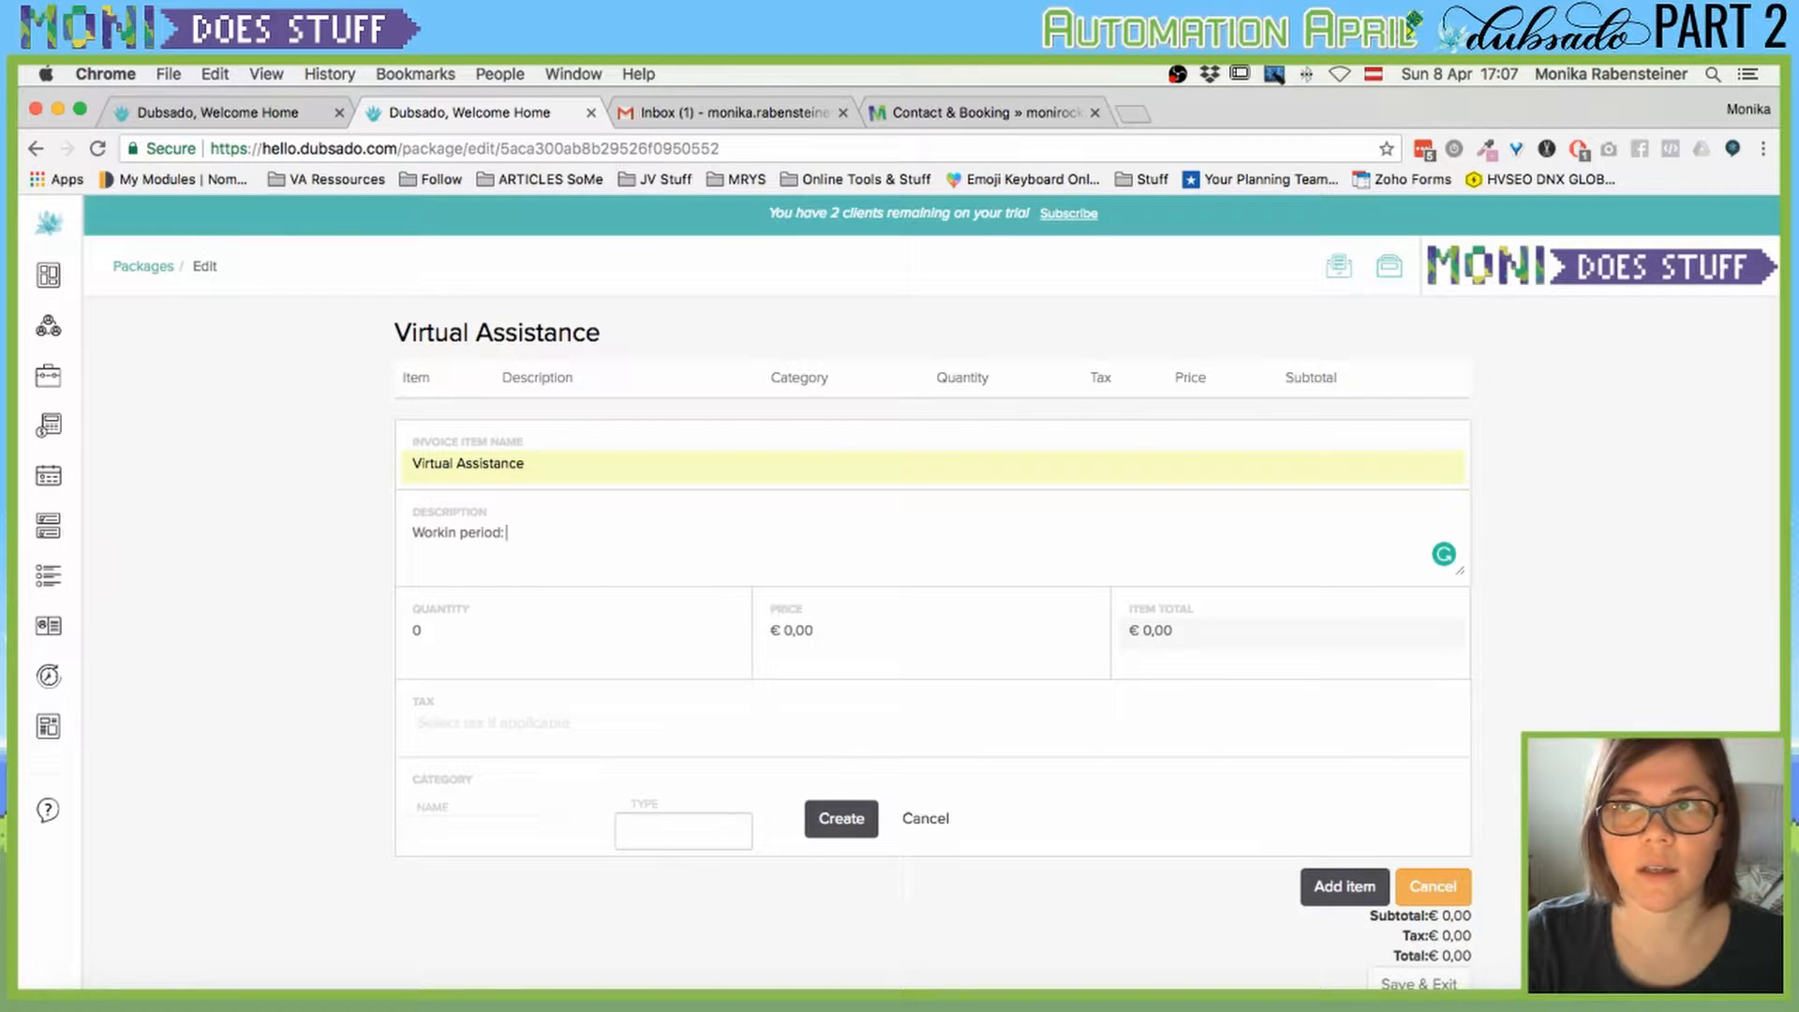
pyautogui.write('April 8th ')
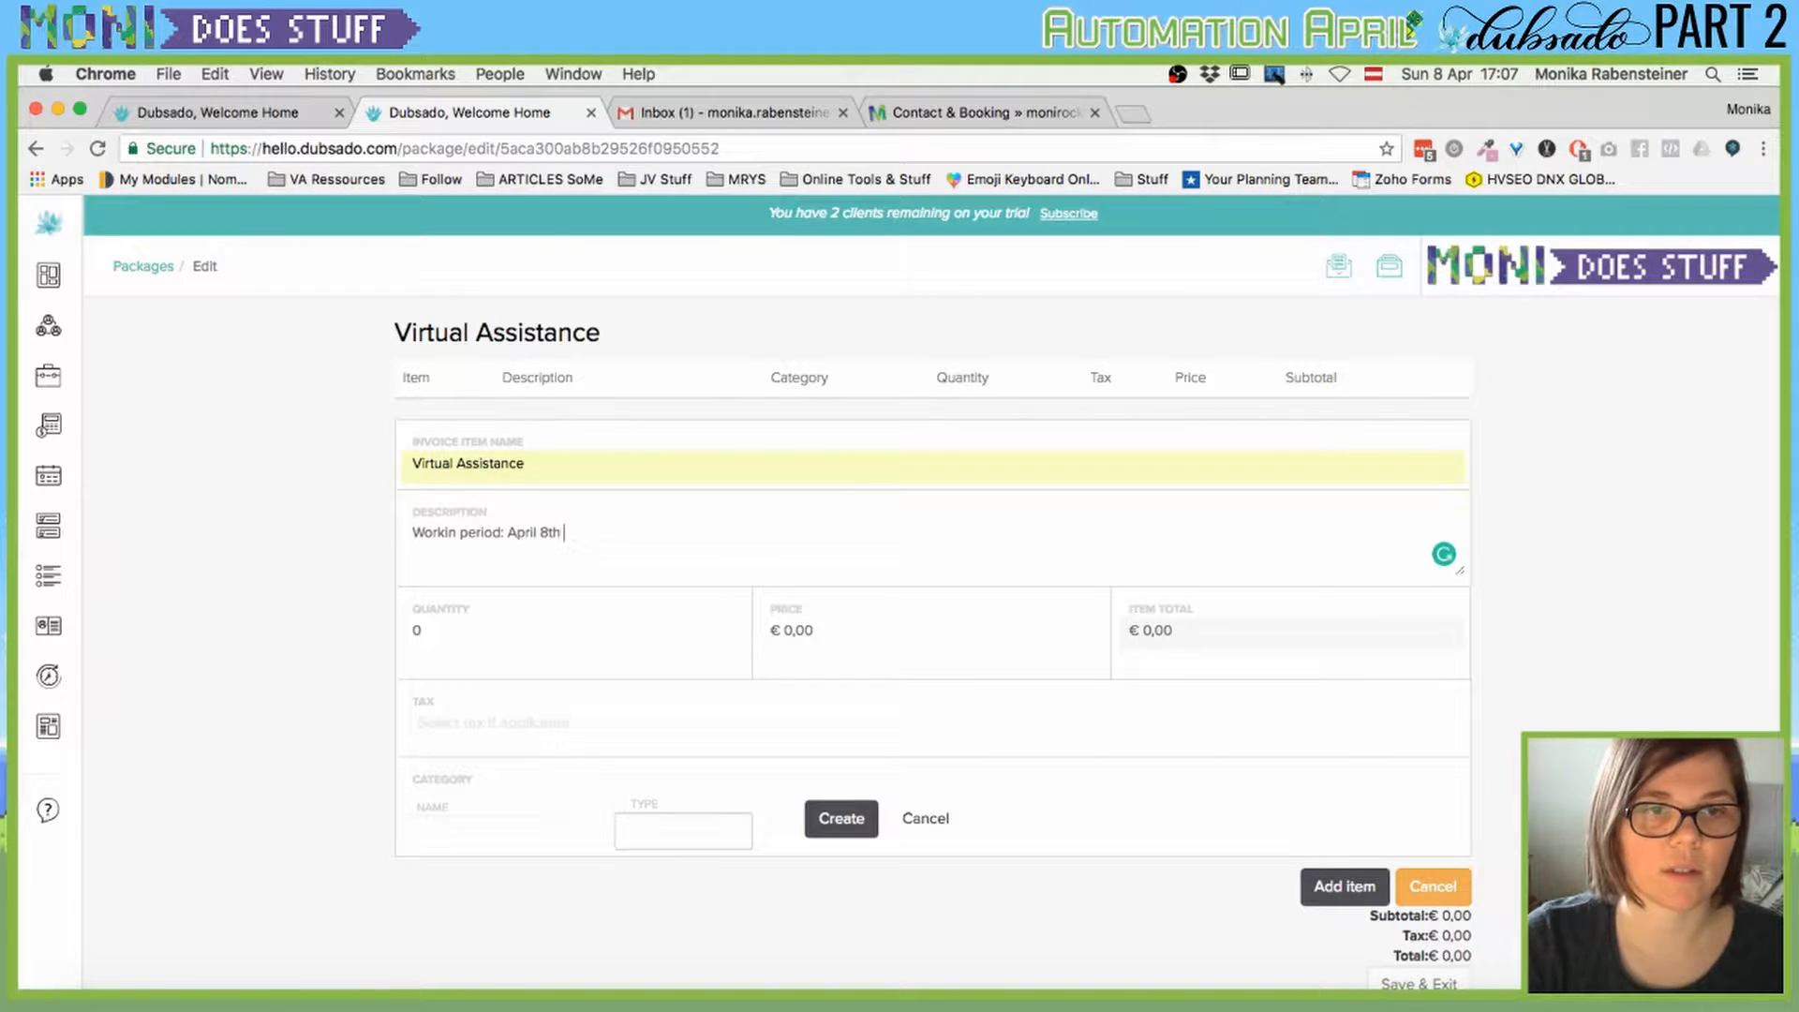
pyautogui.write('- ')
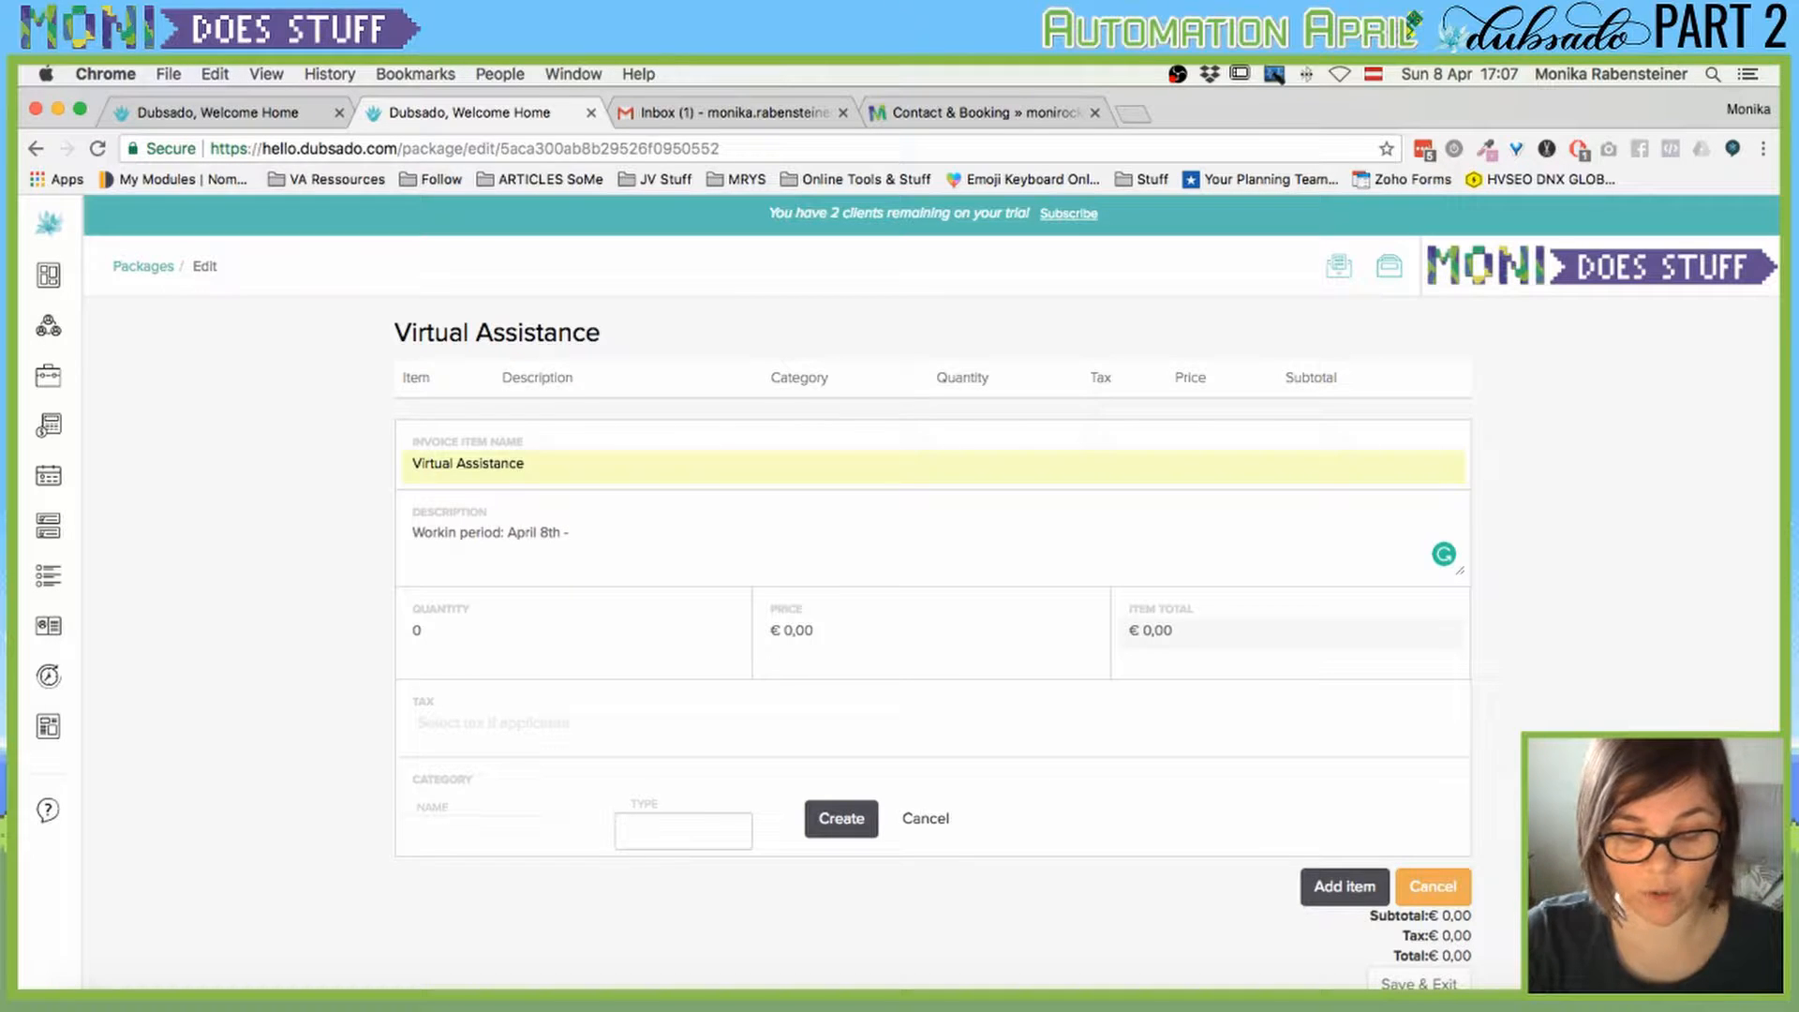
pyautogui.write('April 2')
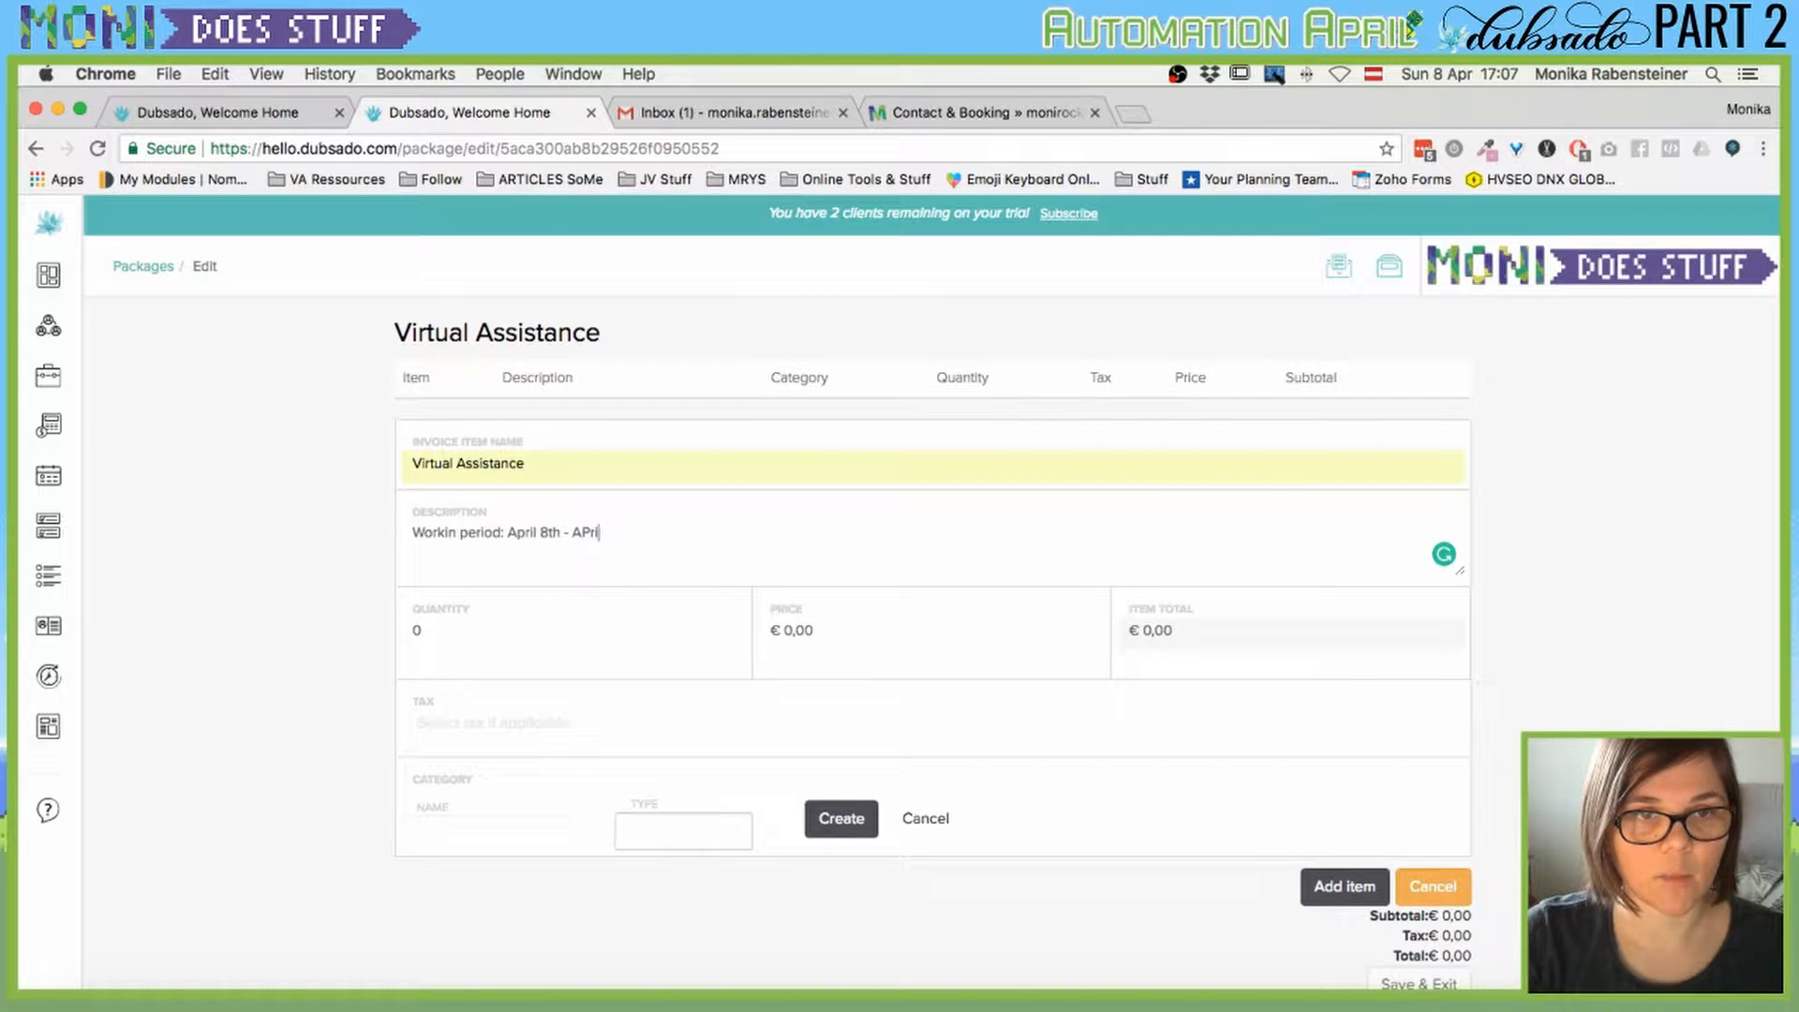
pyautogui.write('1st')
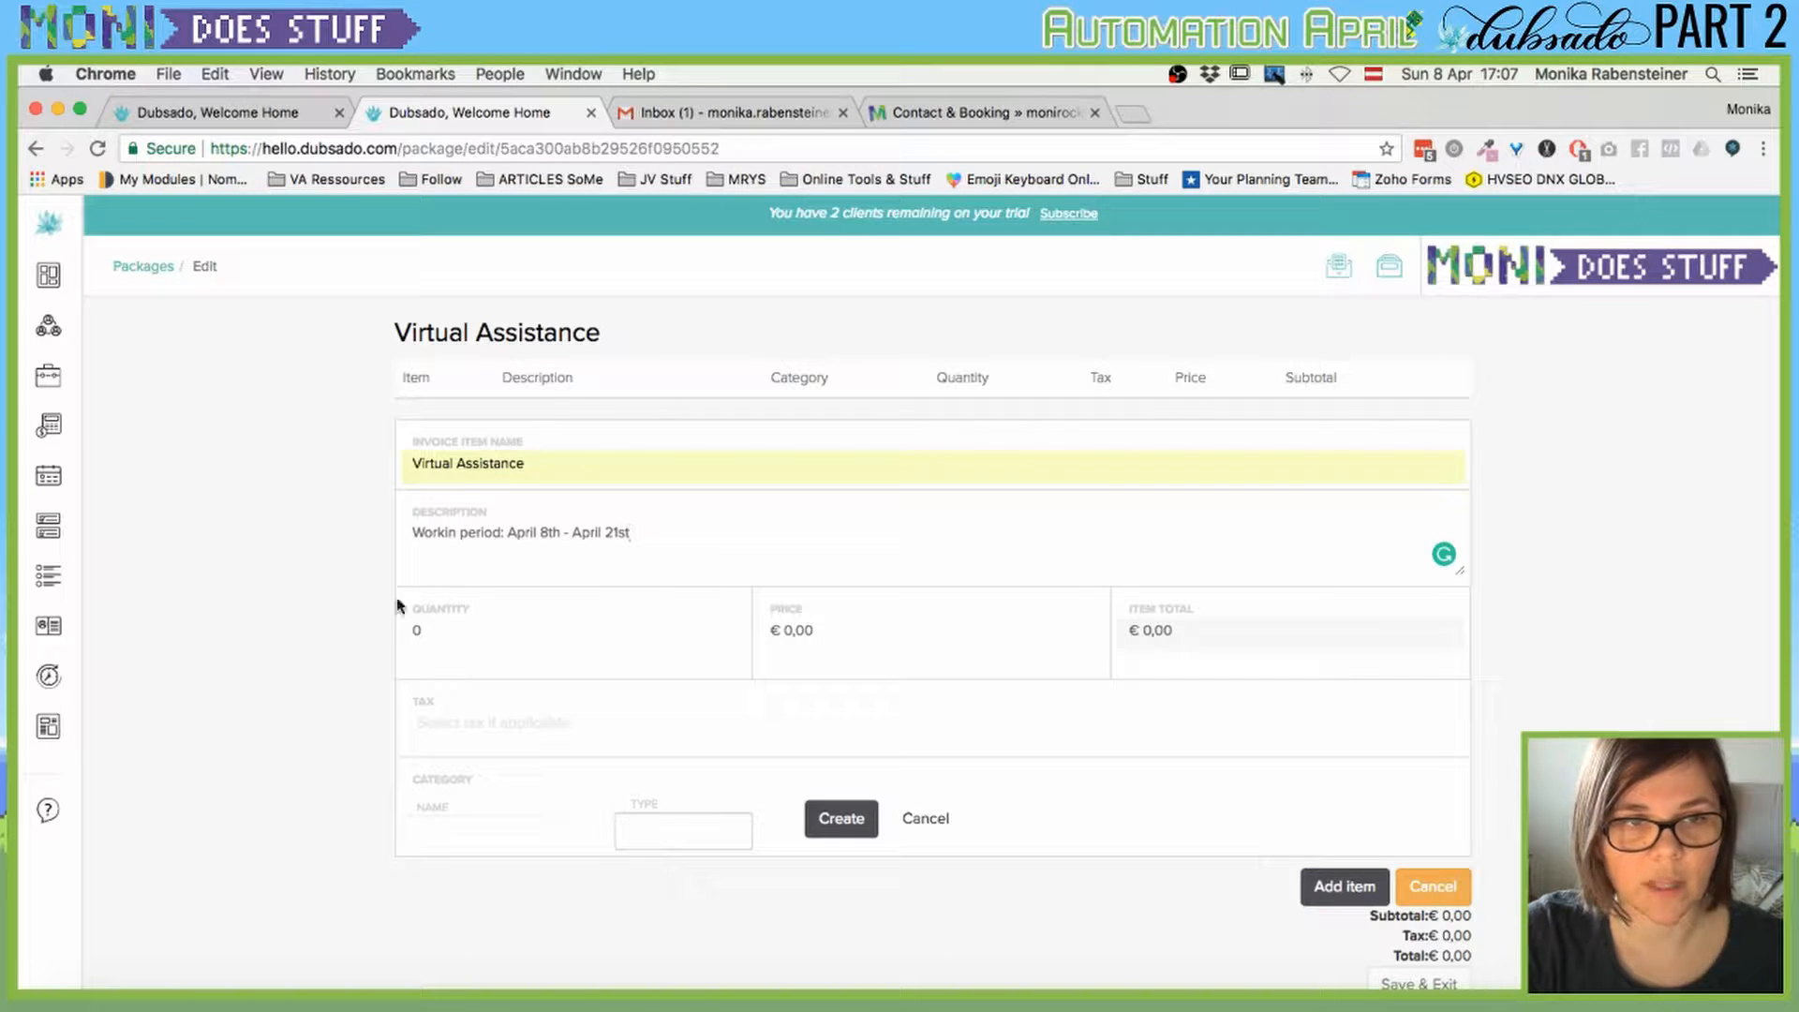
# Set the line item's quantity to 5 and replace its description with "Working Period:".
pyautogui.click(434, 634)
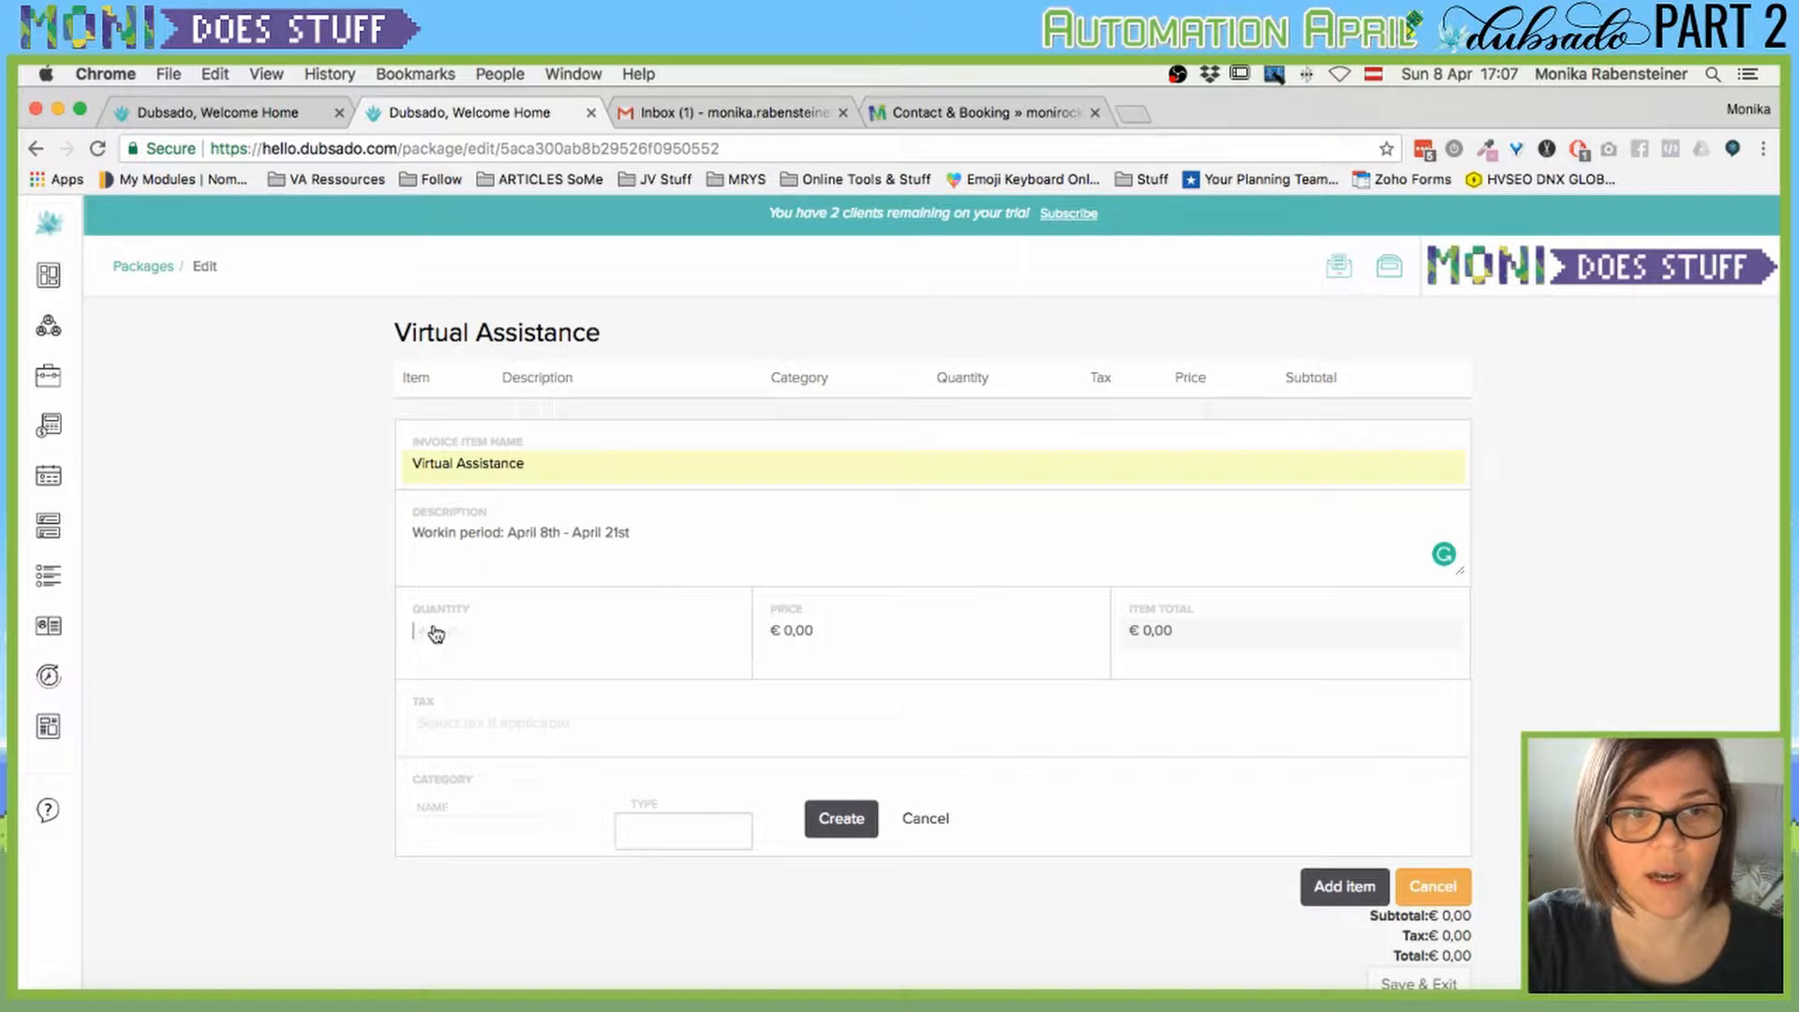
pyautogui.write('5')
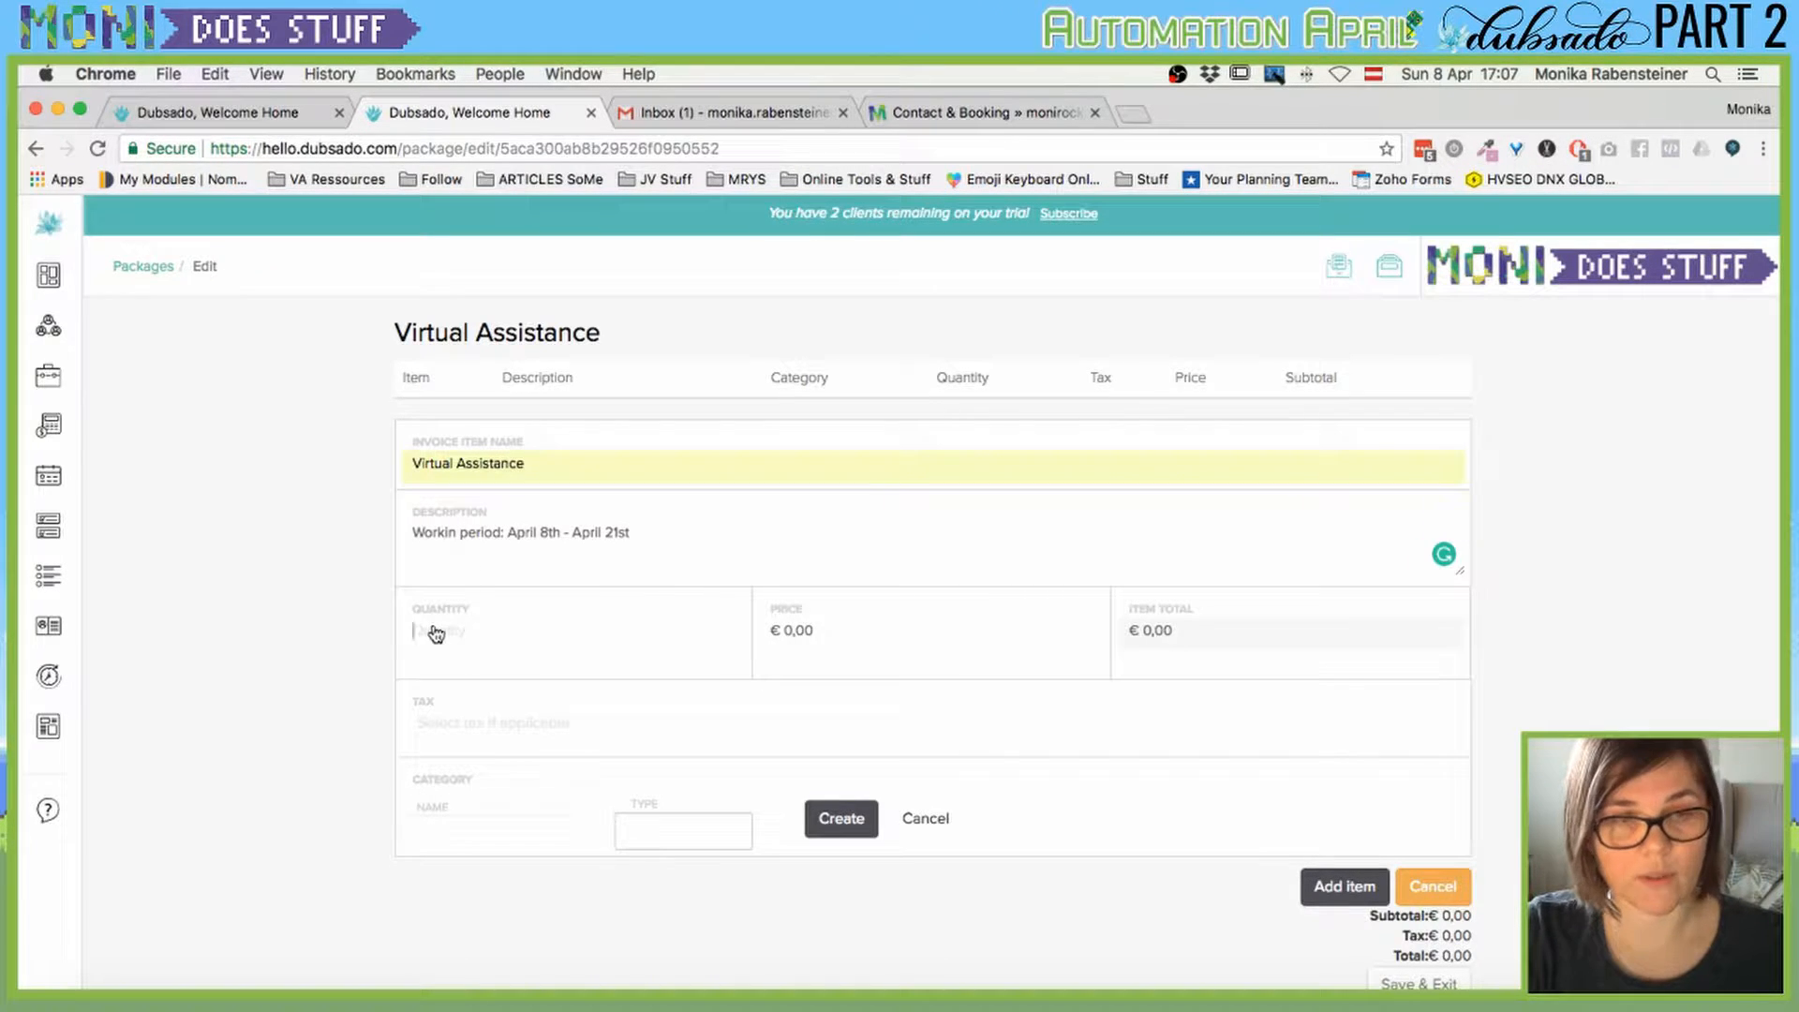
pyautogui.moveTo(665, 537); pyautogui.dragTo(352, 520)
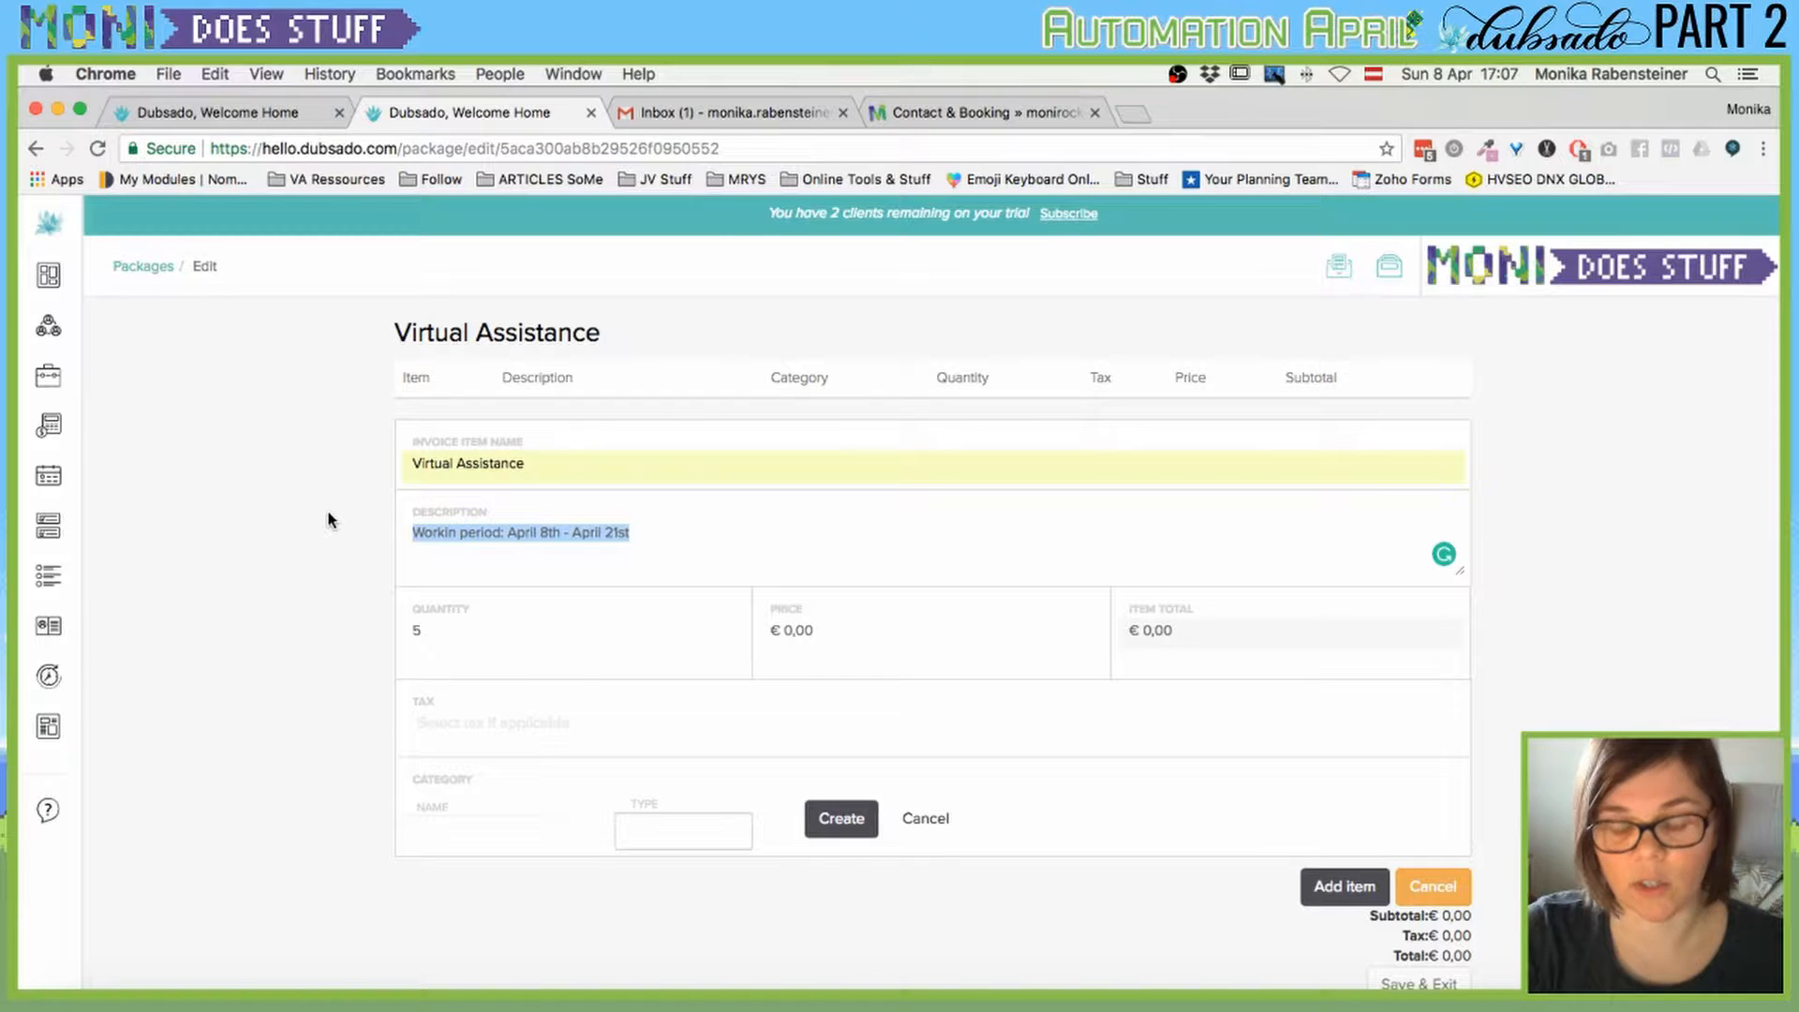
pyautogui.press('BackSpace')
pyautogui.write('W')
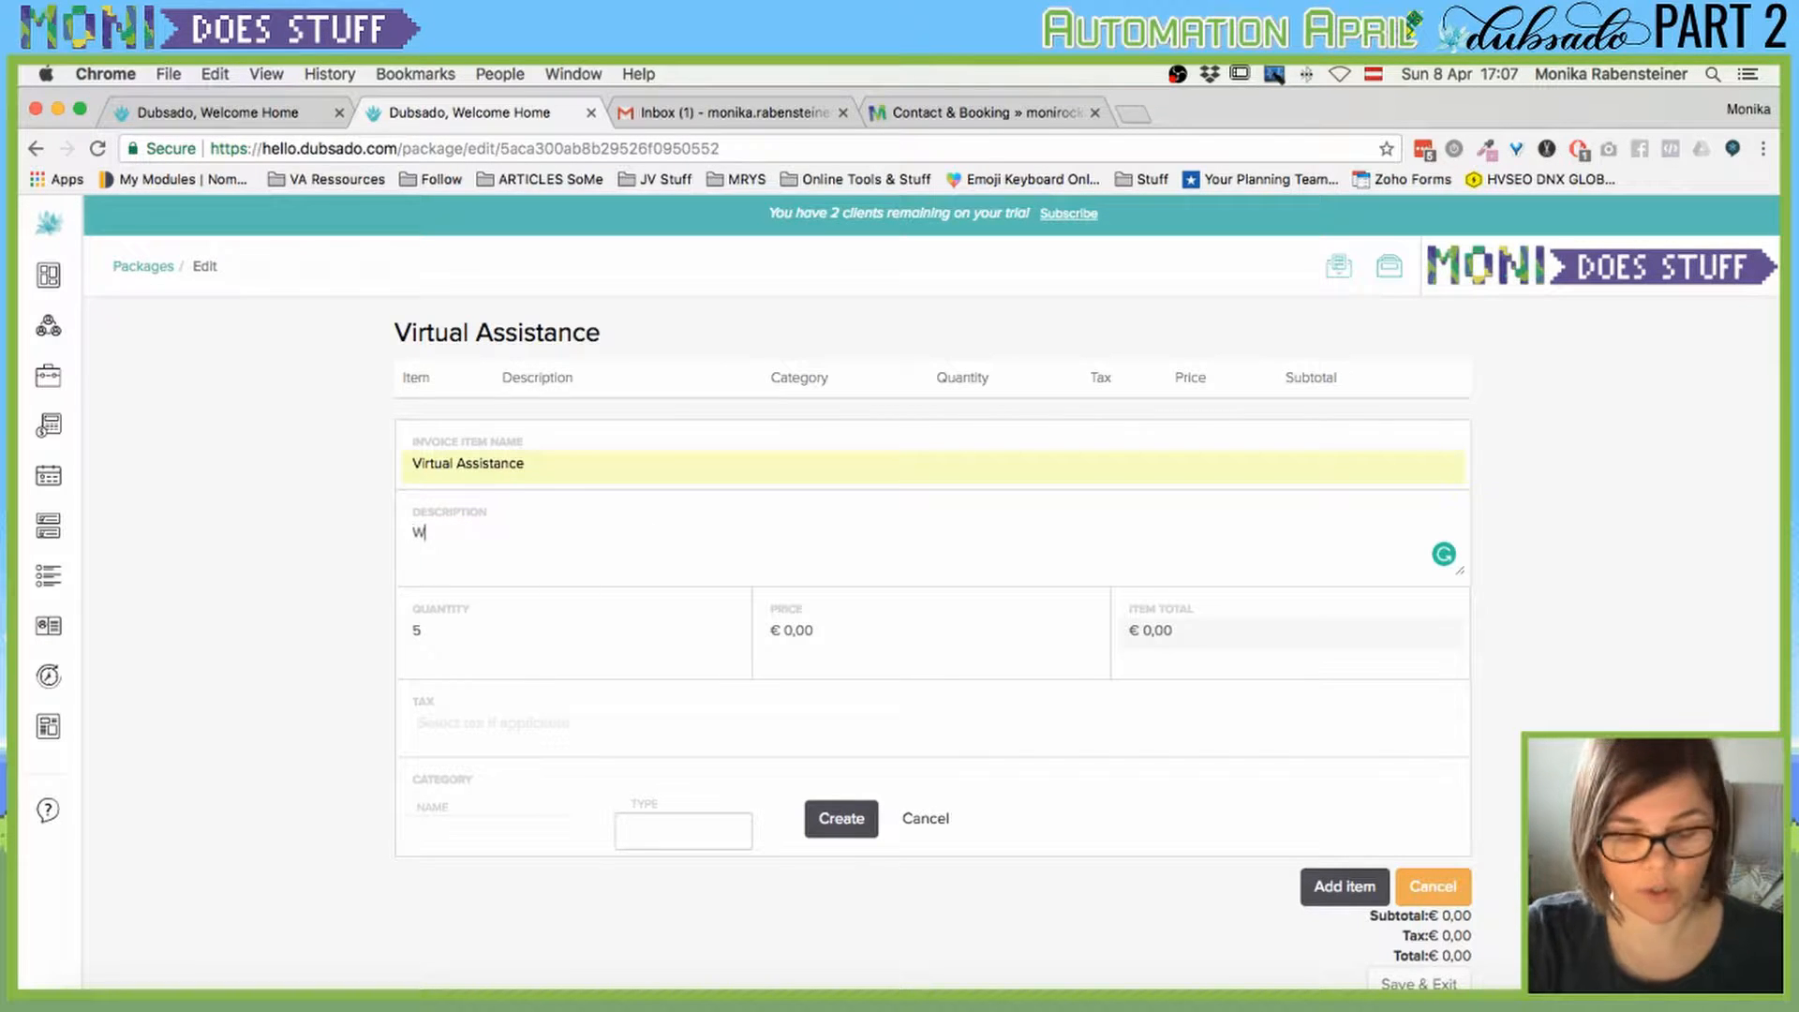
pyautogui.write('orking Period:')
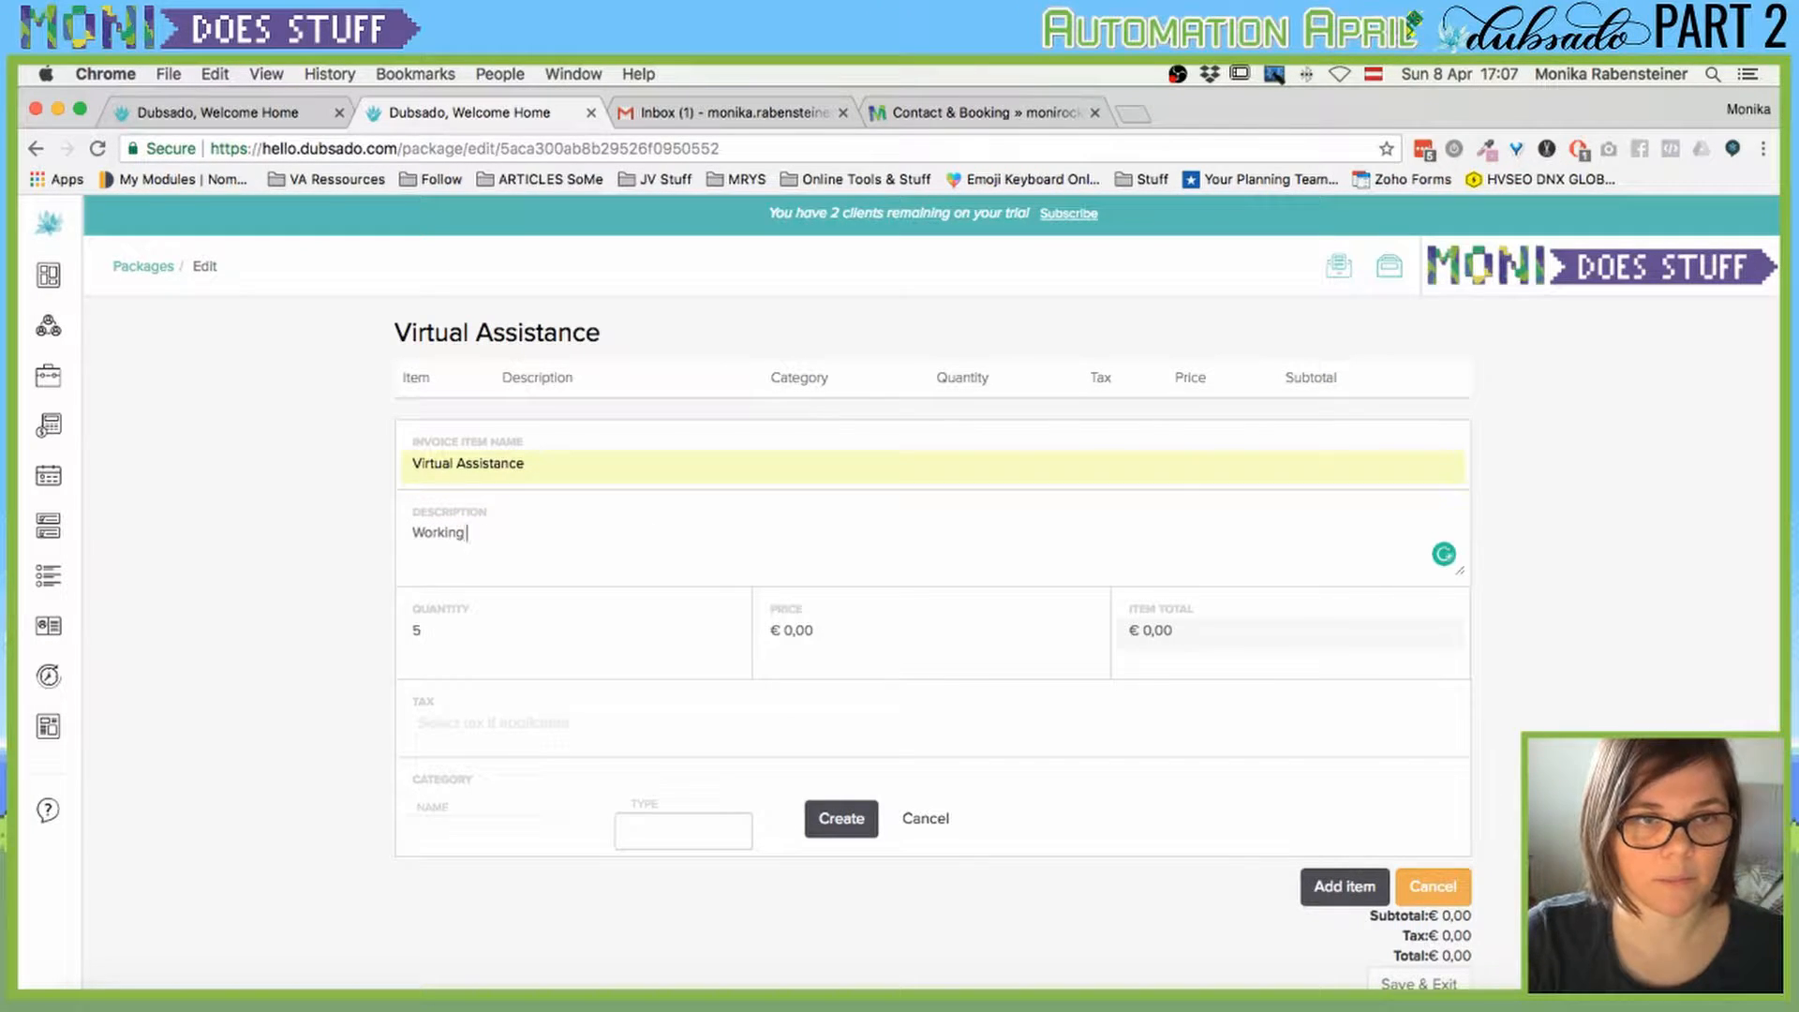
# Price the line item at € 40,00 and add it to the package.
pyautogui.click(452, 643)
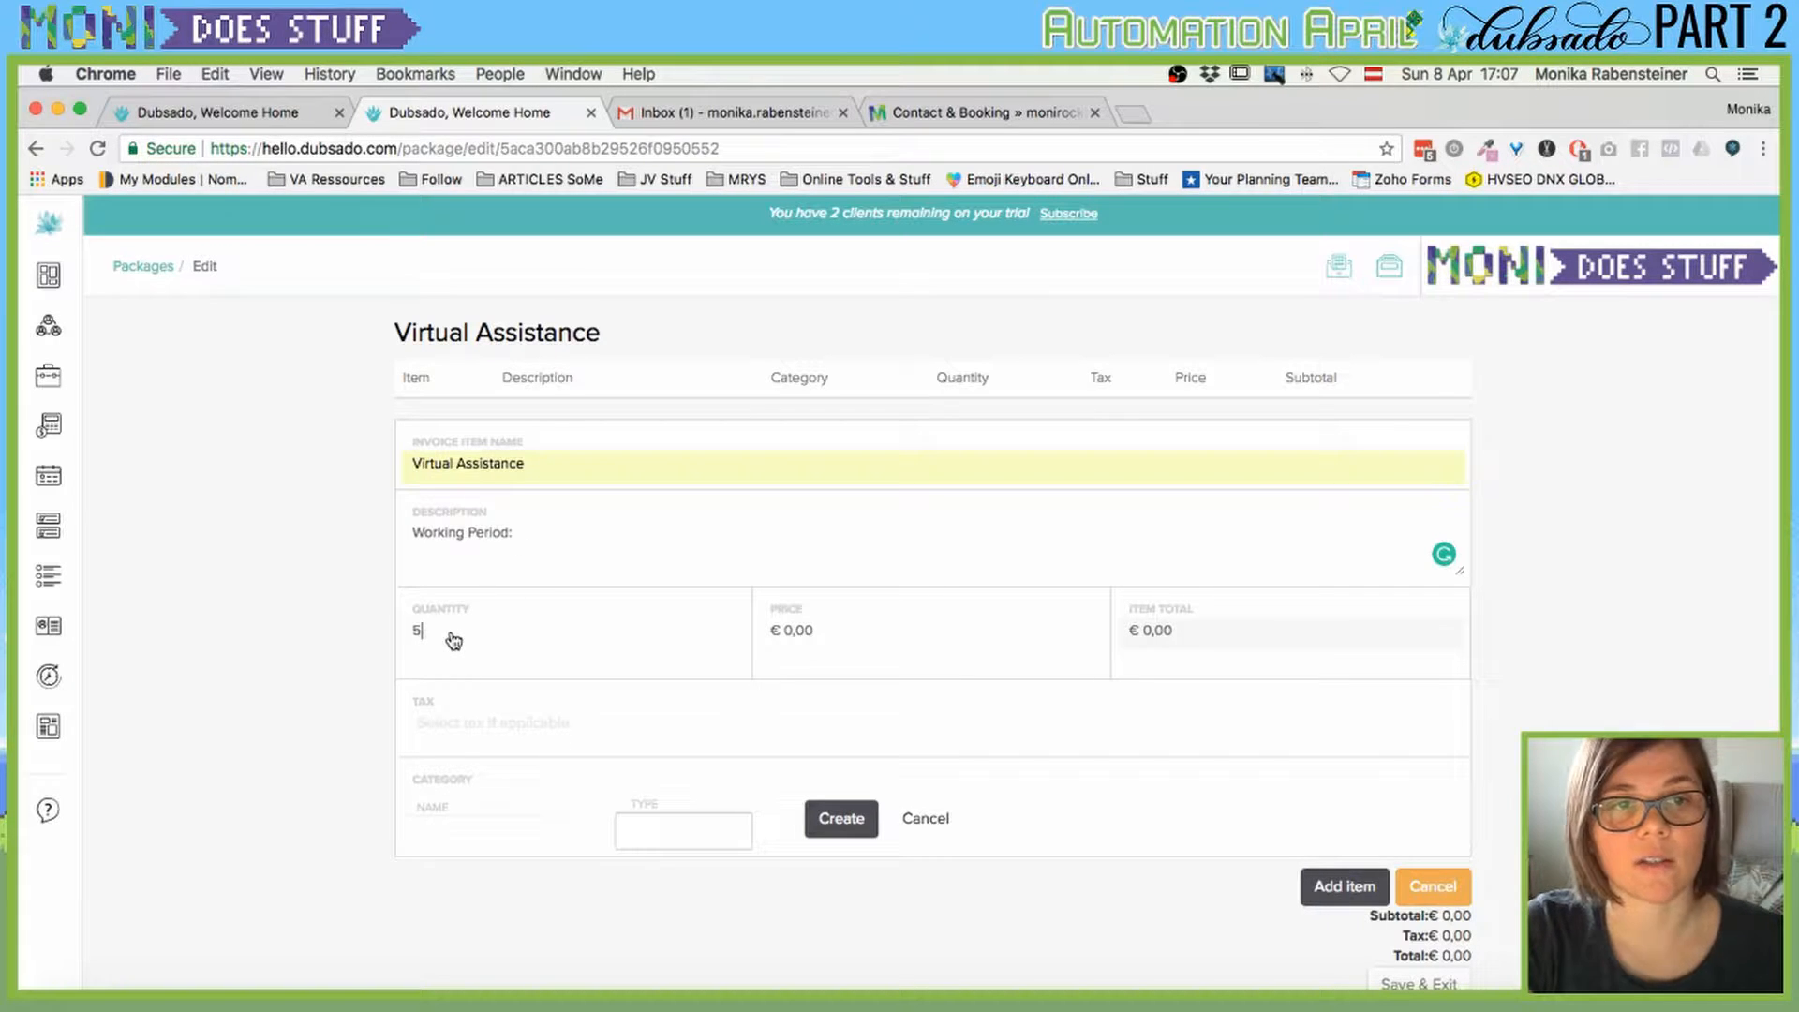
pyautogui.click(799, 635)
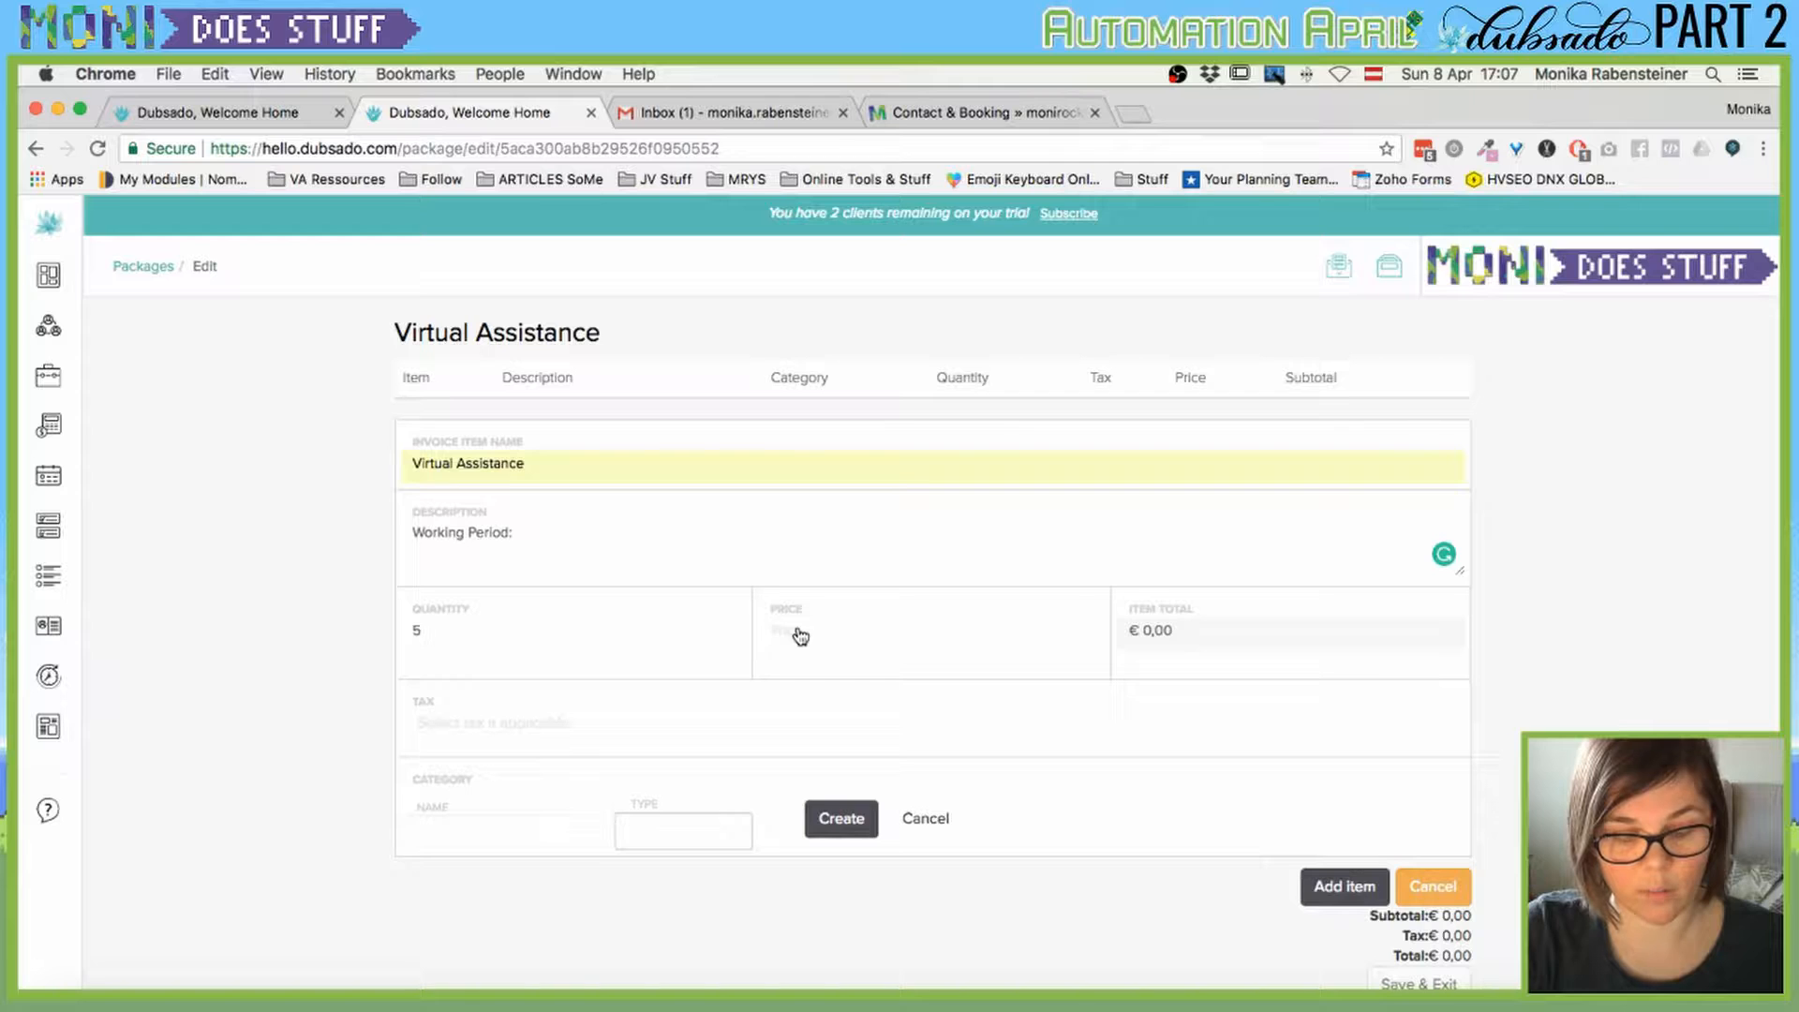
pyautogui.write('40')
pyautogui.click(623, 633)
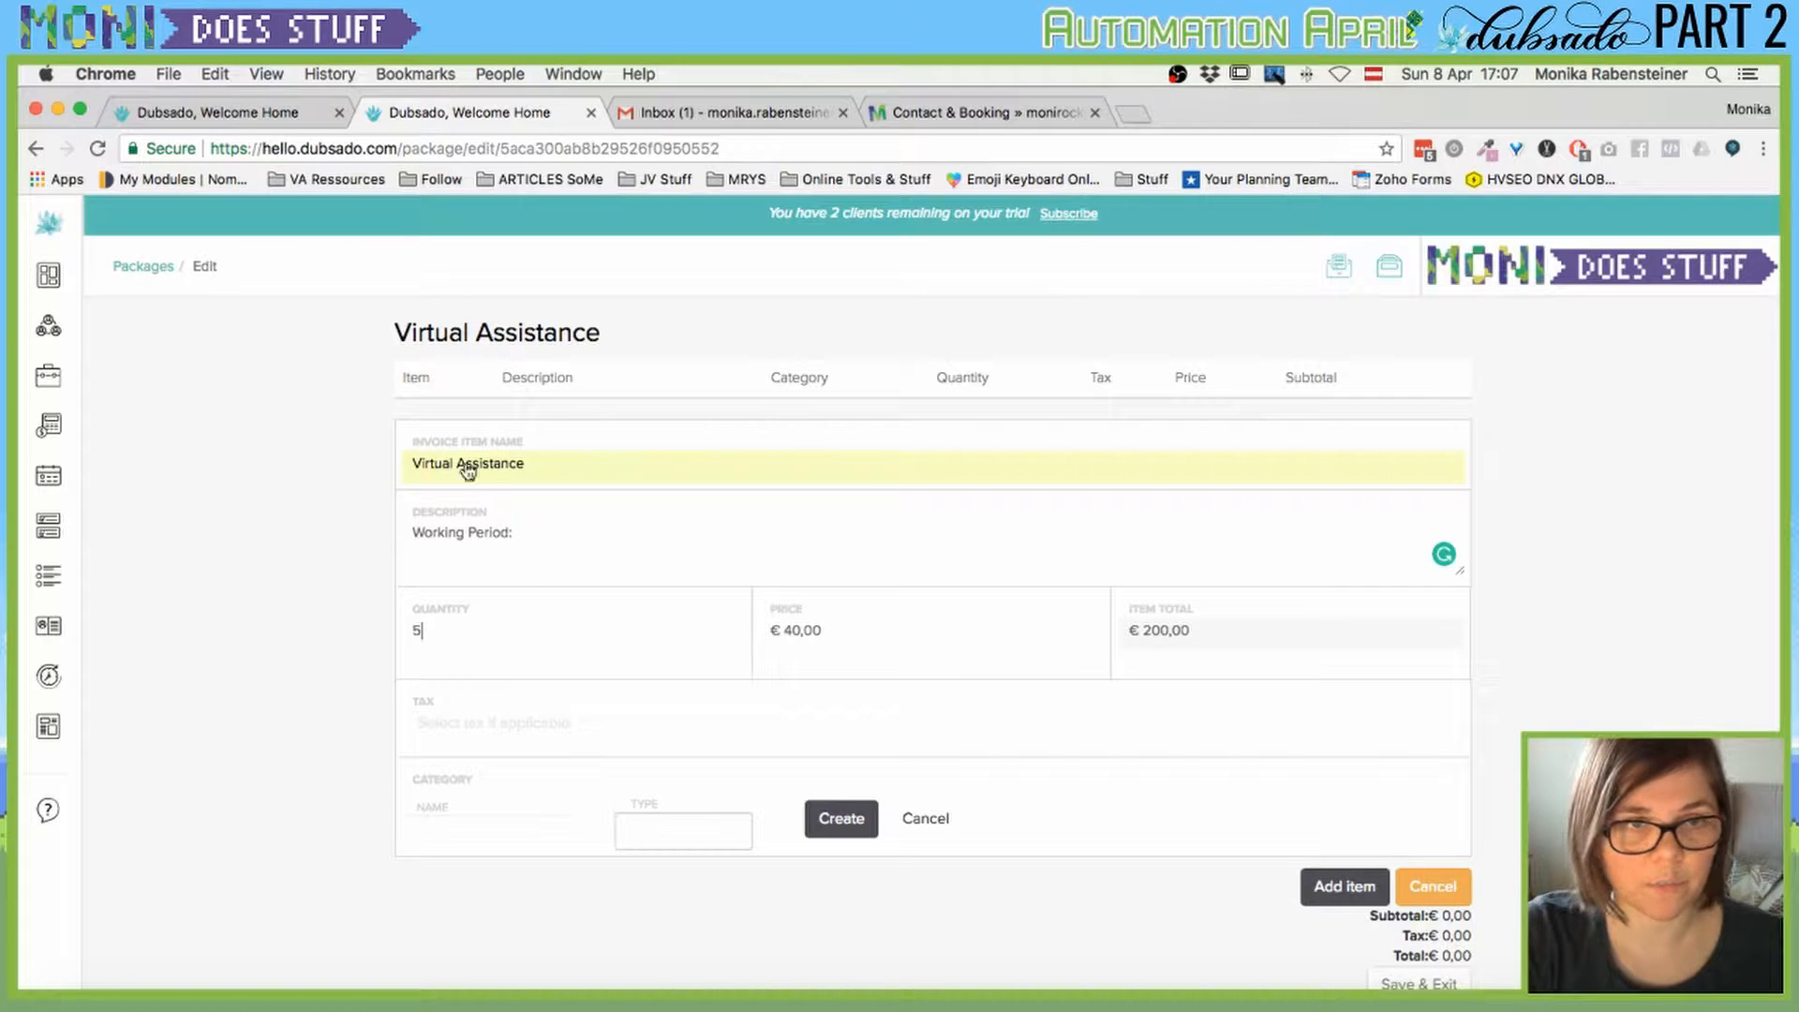
pyautogui.click(548, 468)
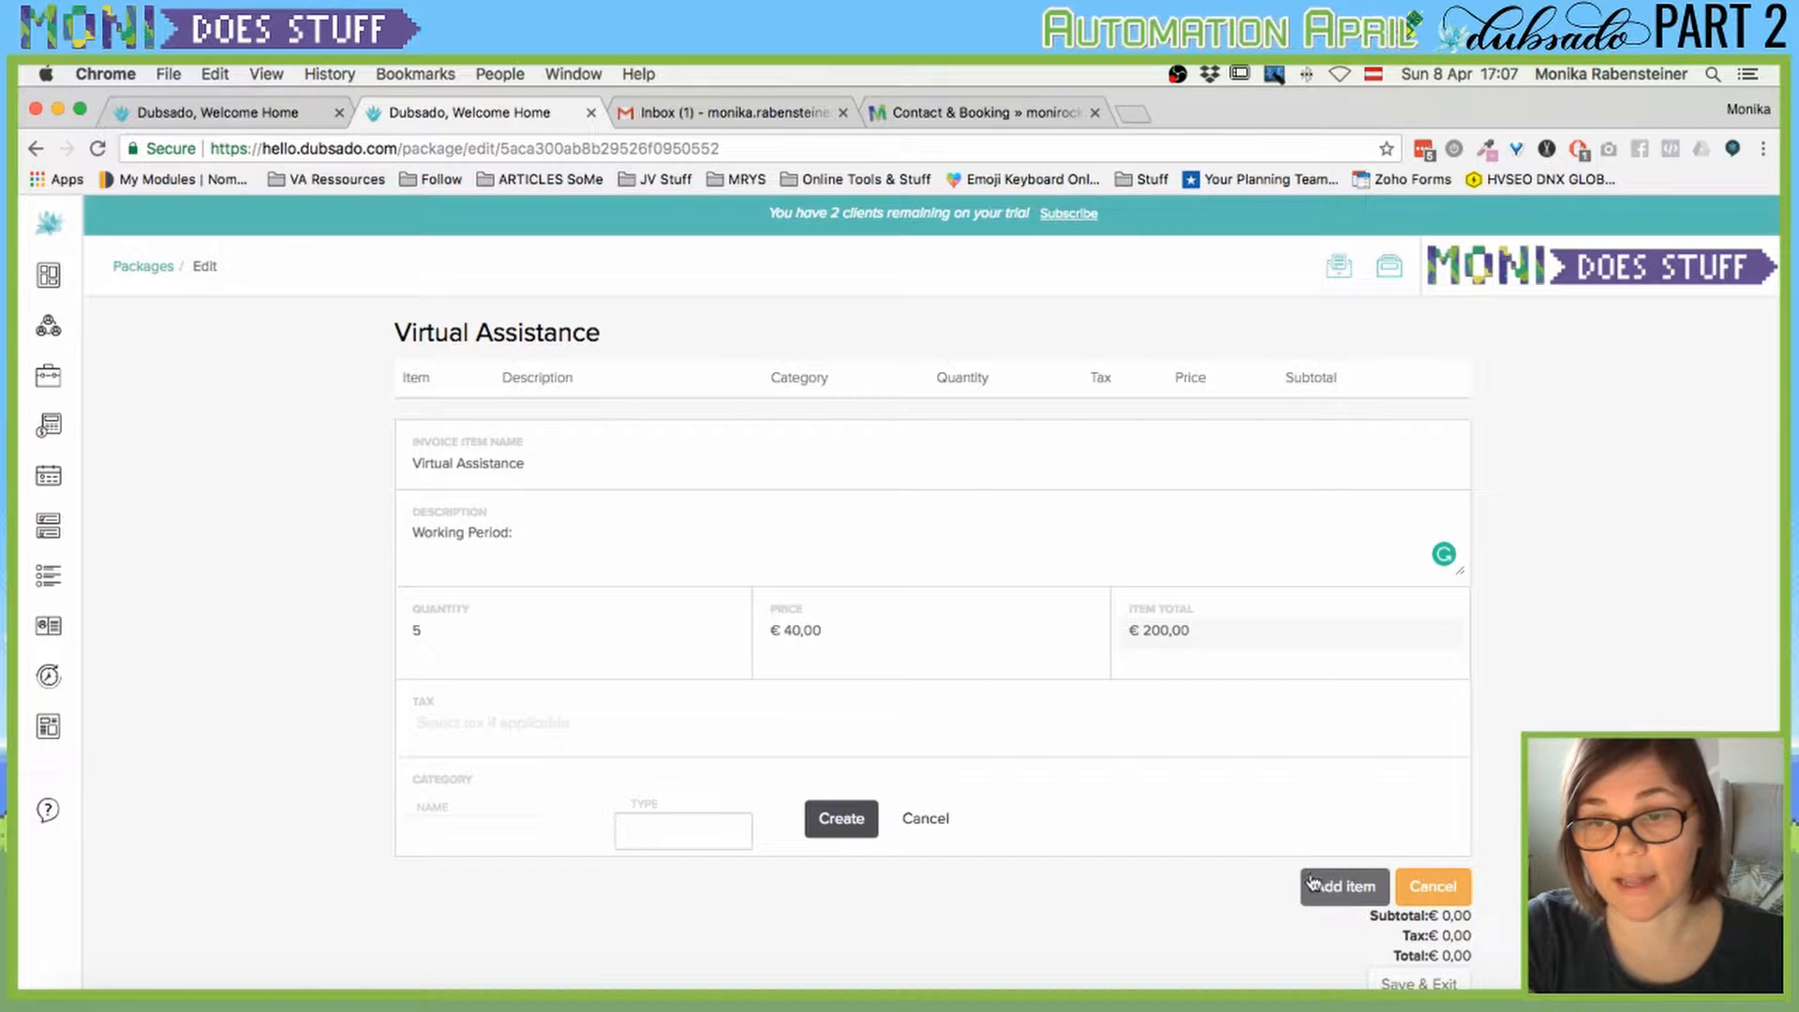
pyautogui.click(1350, 886)
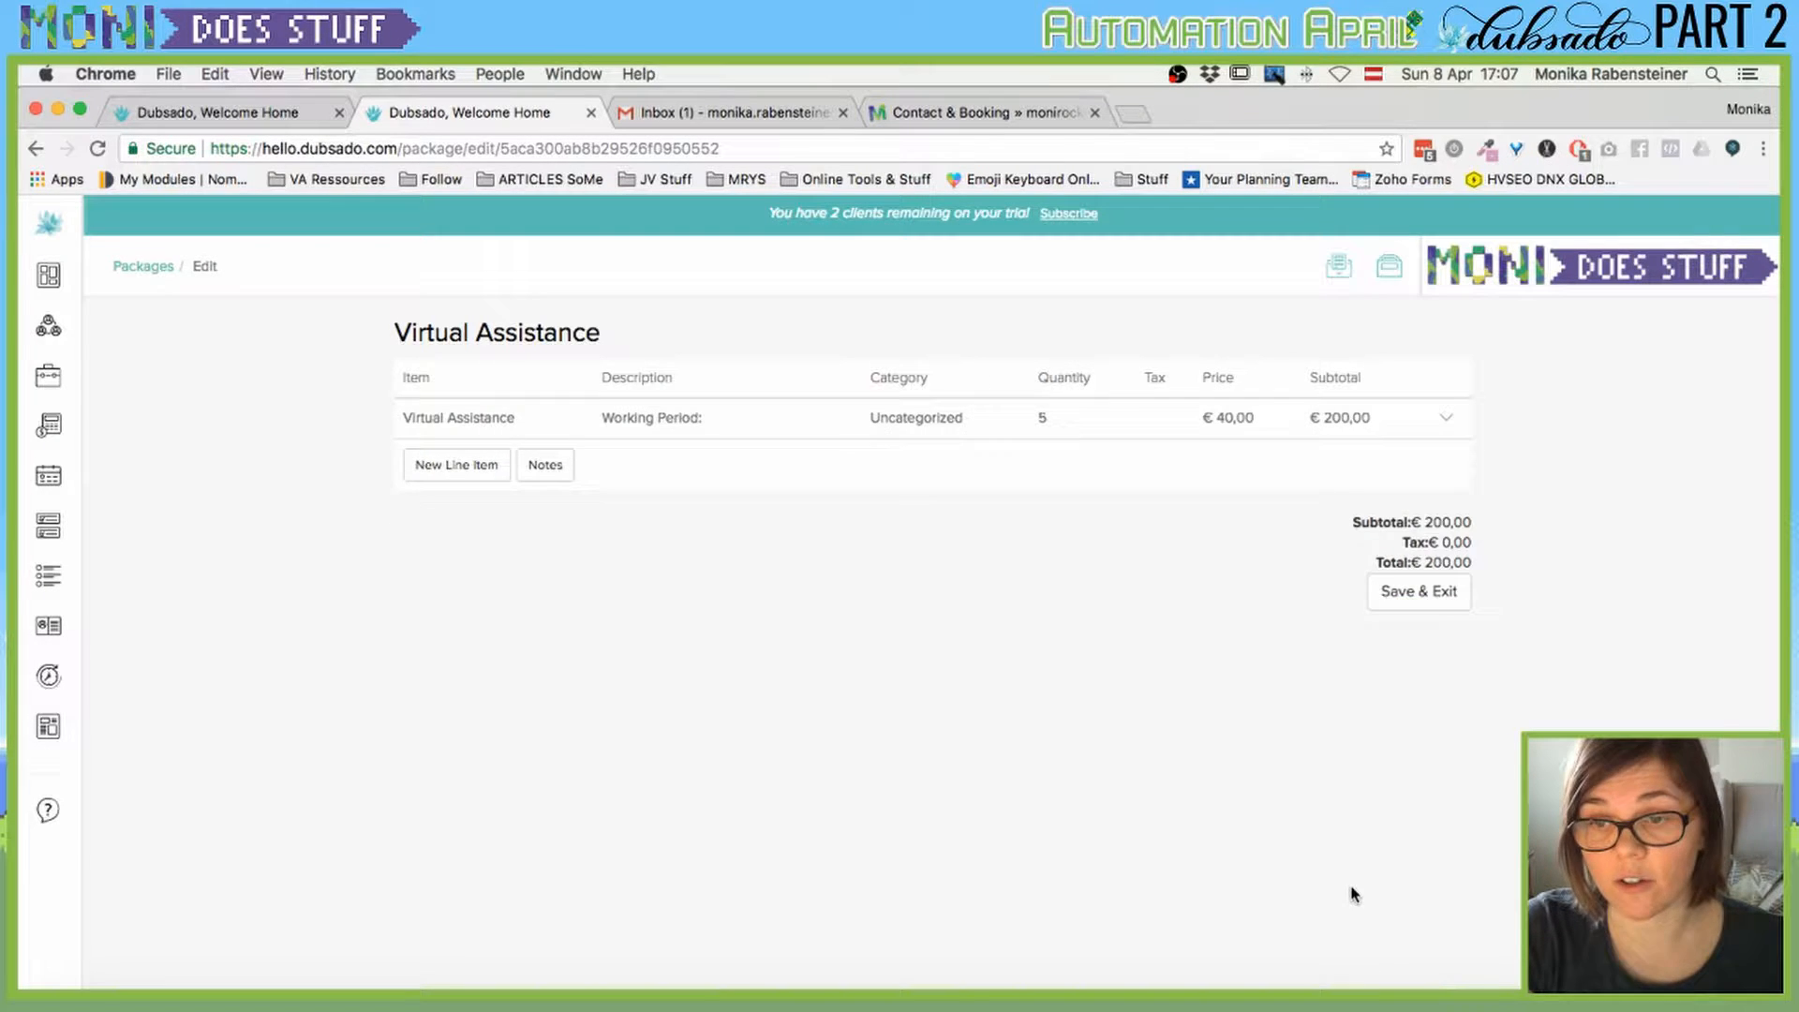
# Rename the package "Virtual Assistance 5 hour package", then save it and exit.
pyautogui.click(561, 336)
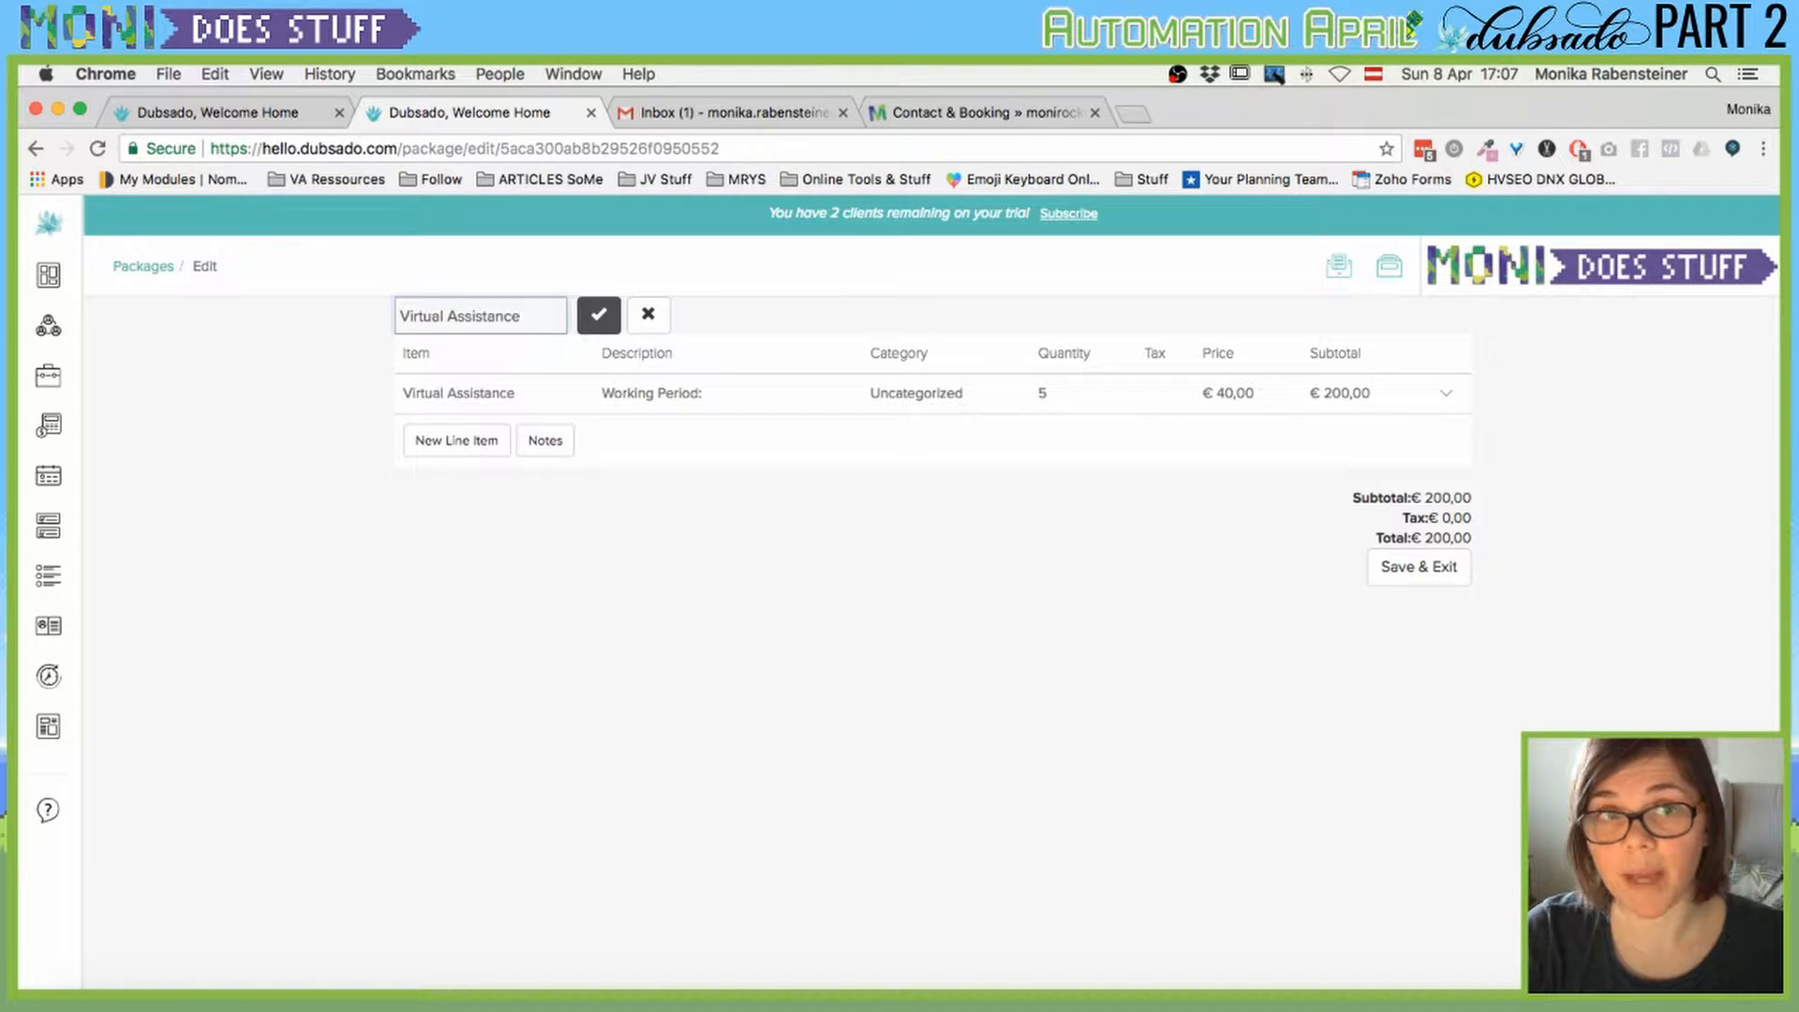
pyautogui.write('5 hour p')
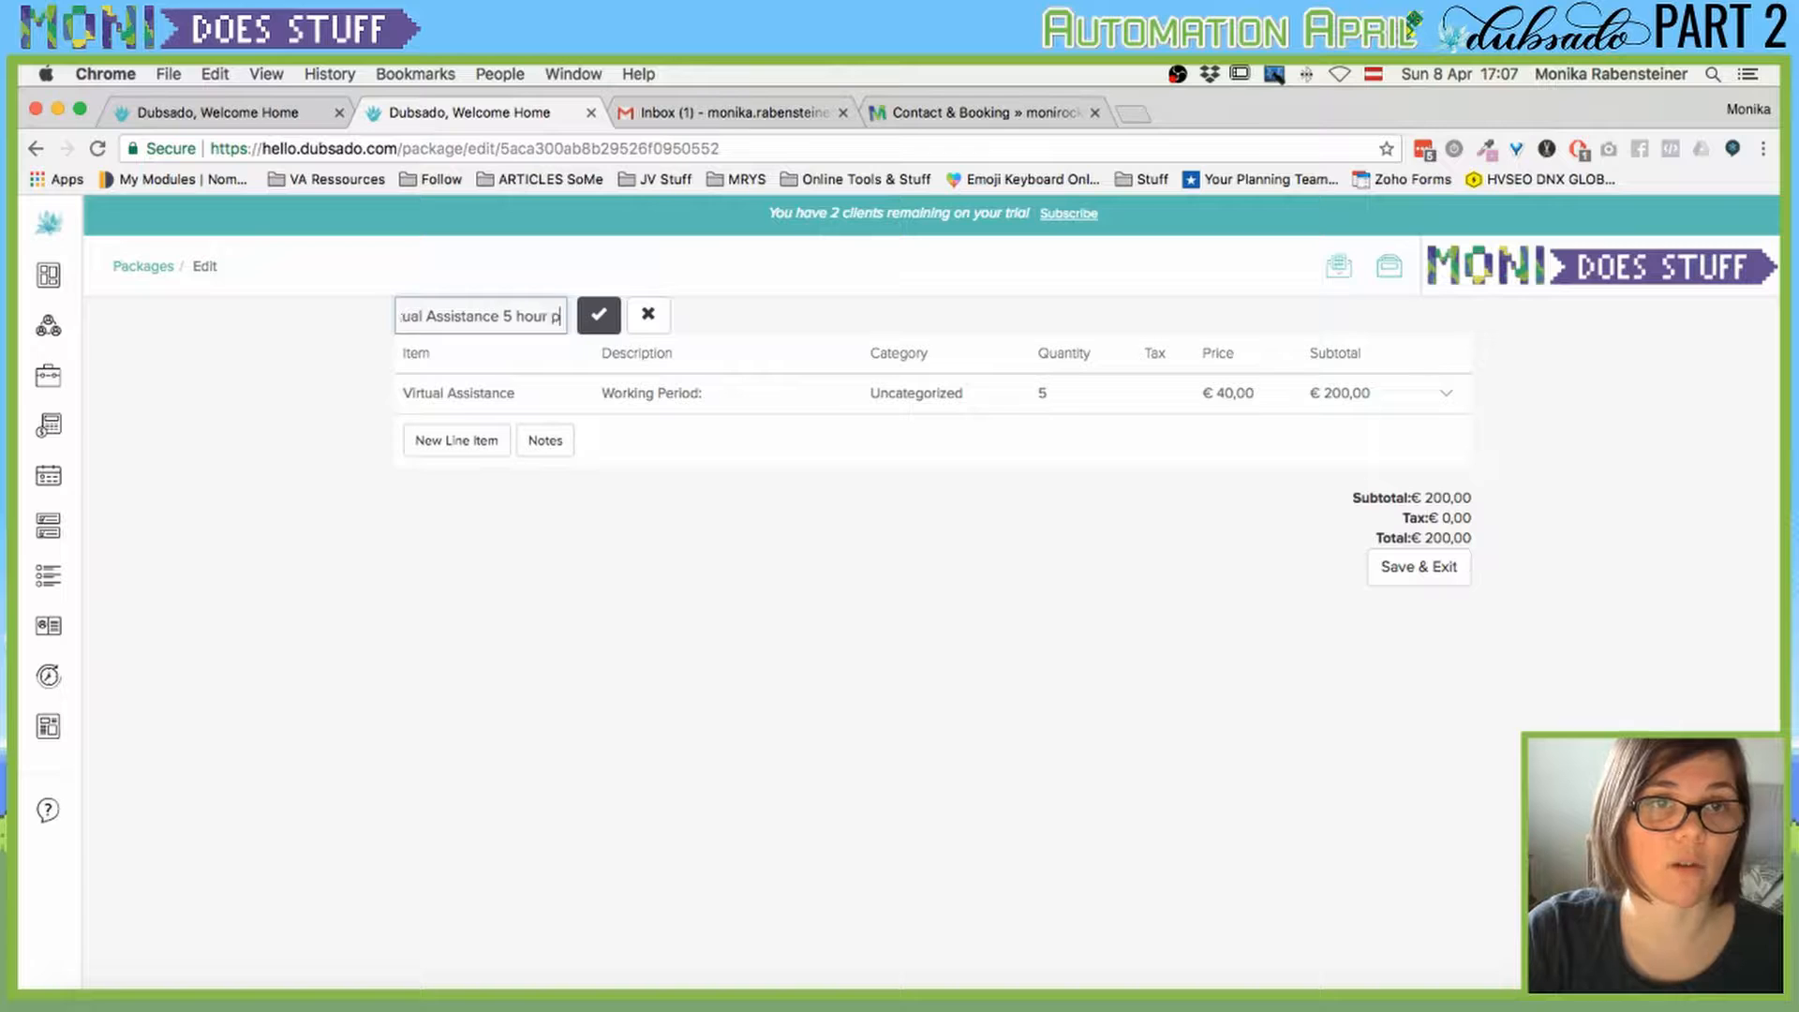
pyautogui.write('ackage')
pyautogui.click(598, 316)
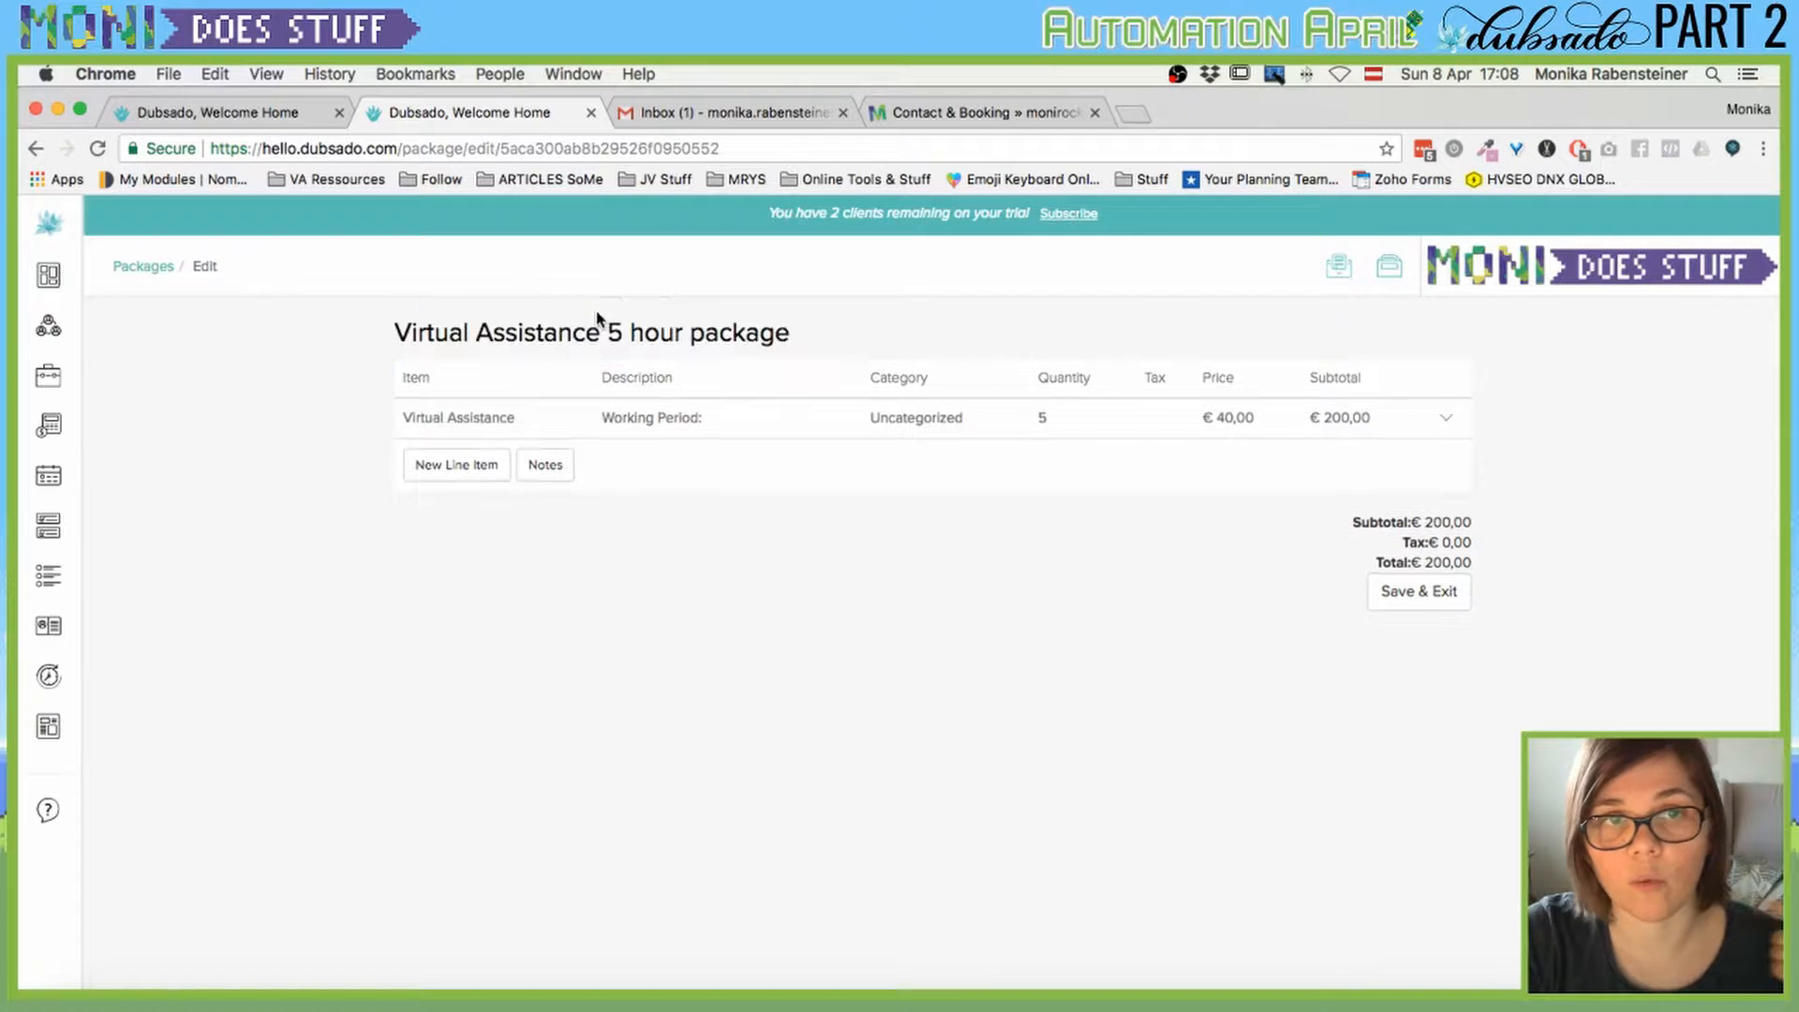
pyautogui.click(1398, 600)
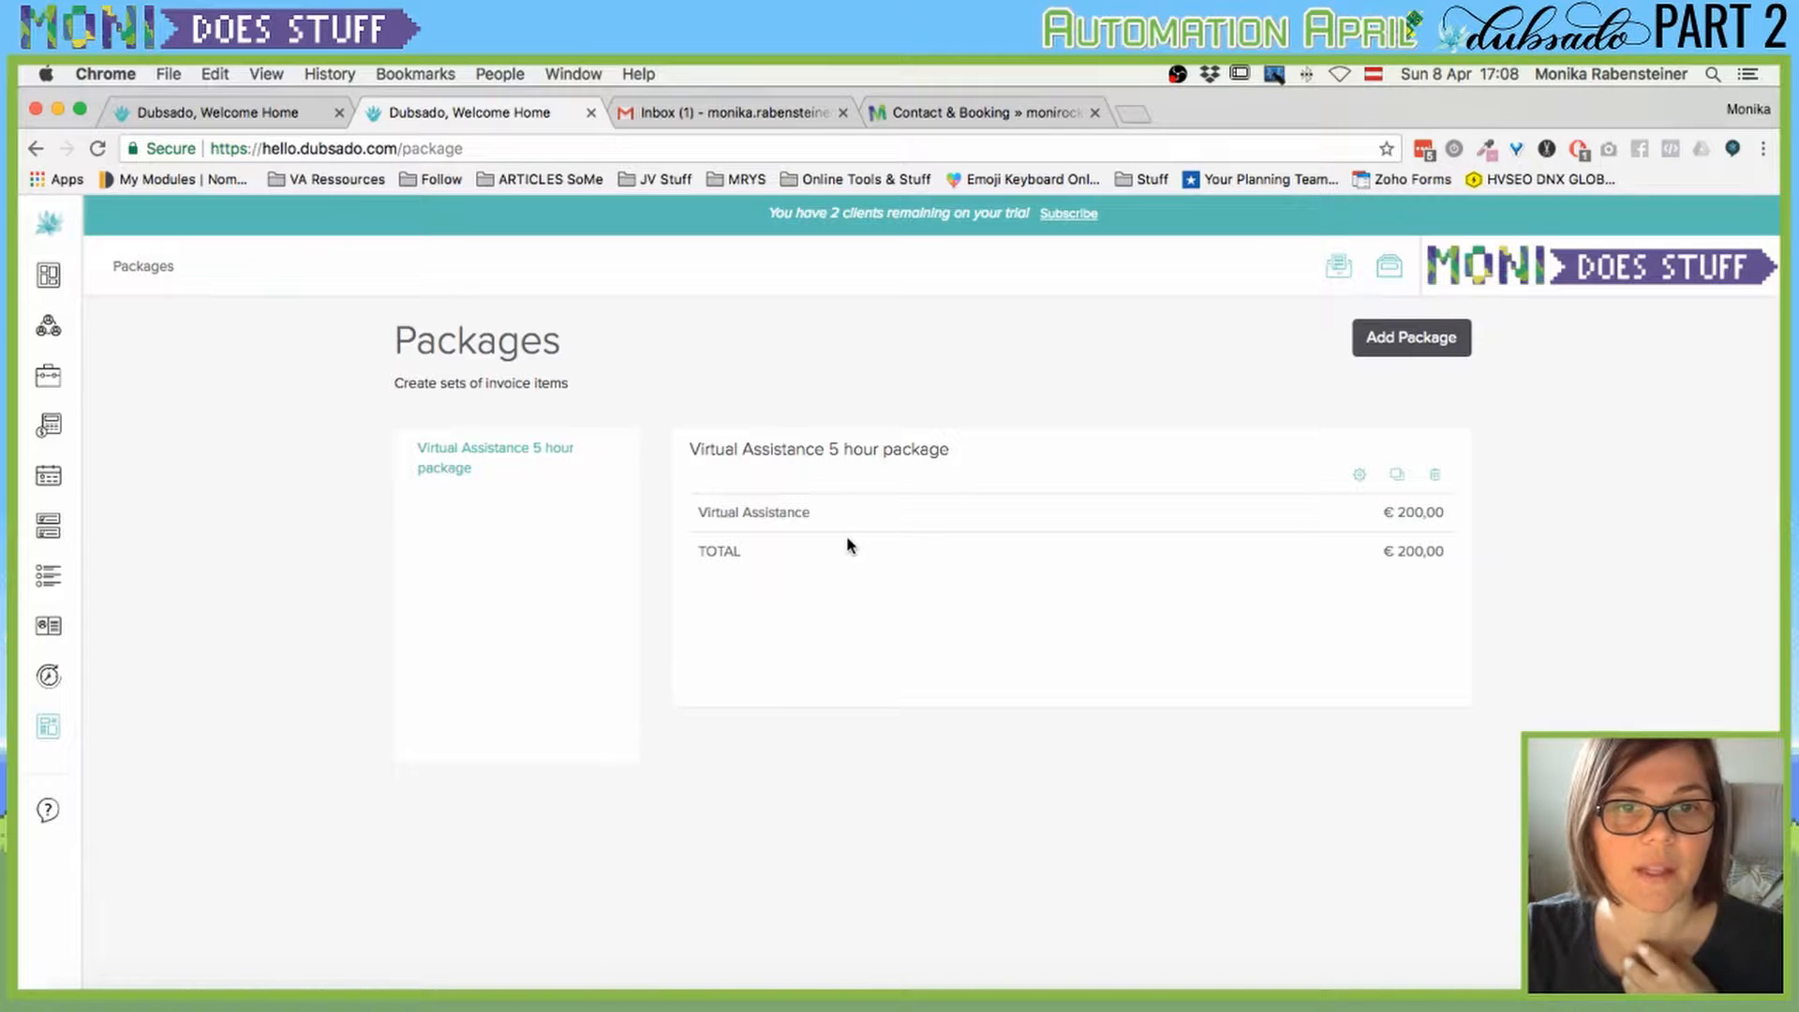
# Switch to the first Dubsado browser tab, reload it and open its package templates.
pyautogui.click(225, 111)
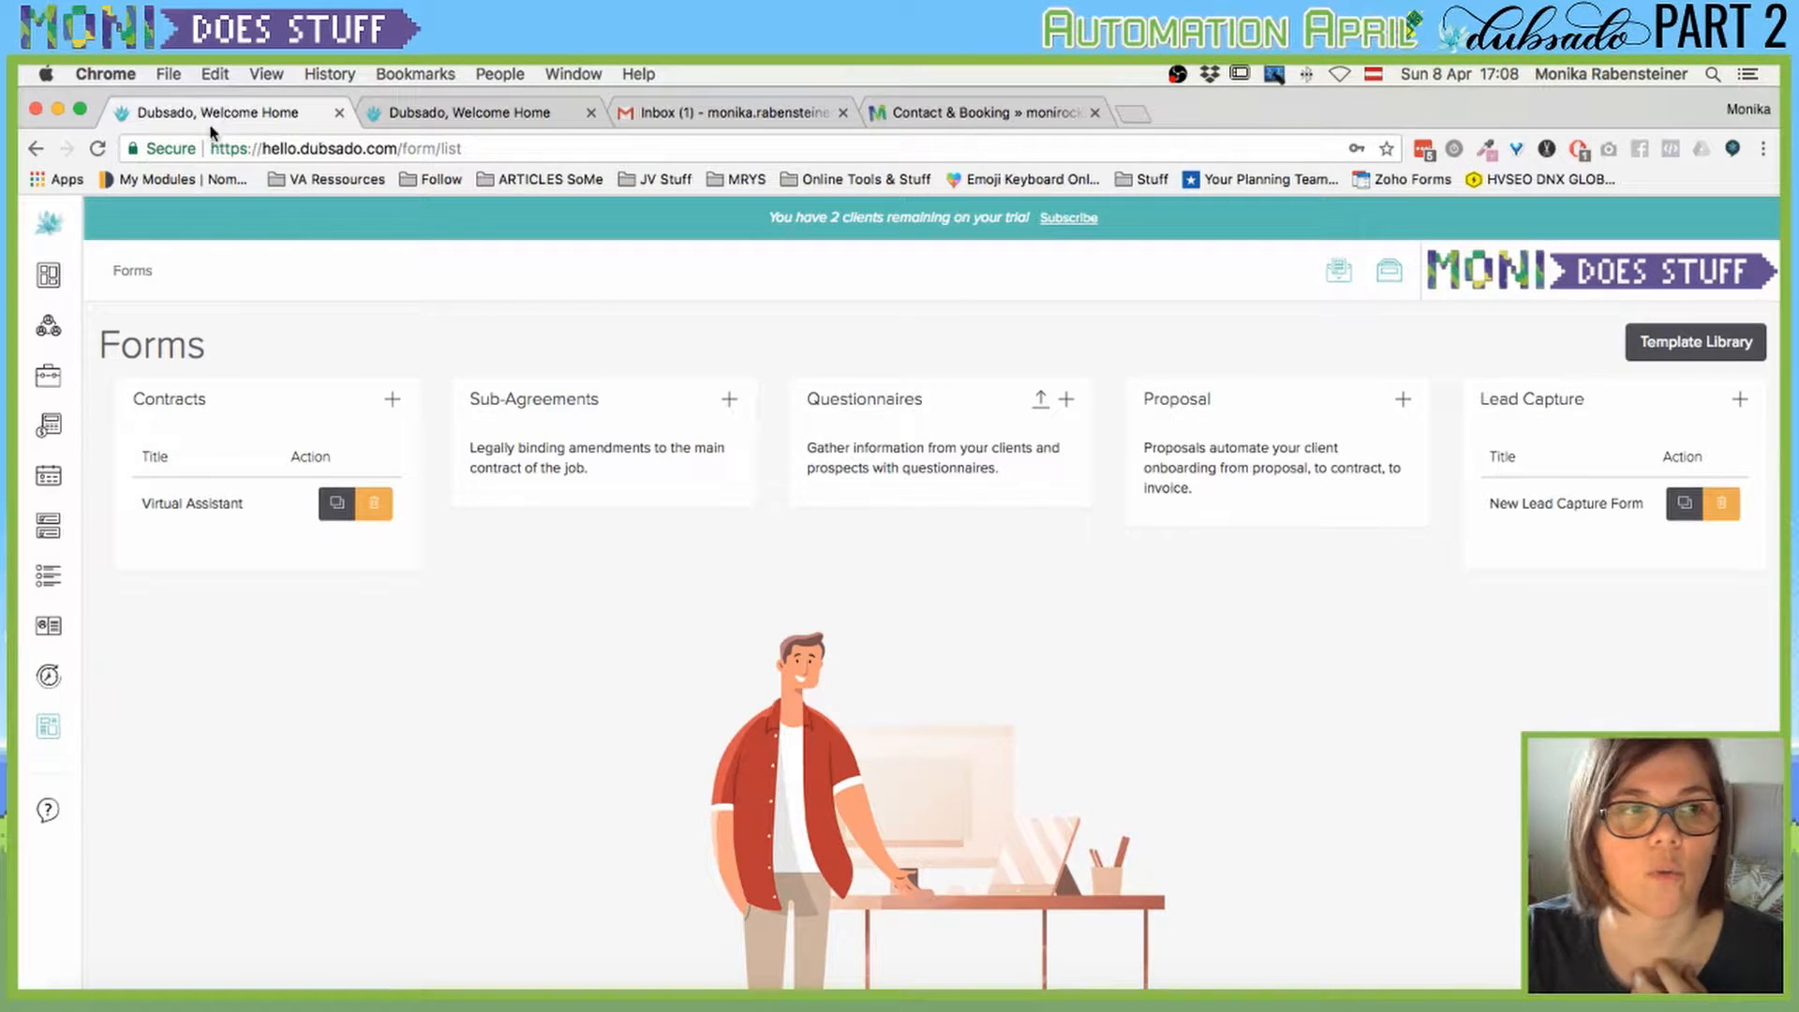
pyautogui.click(457, 130)
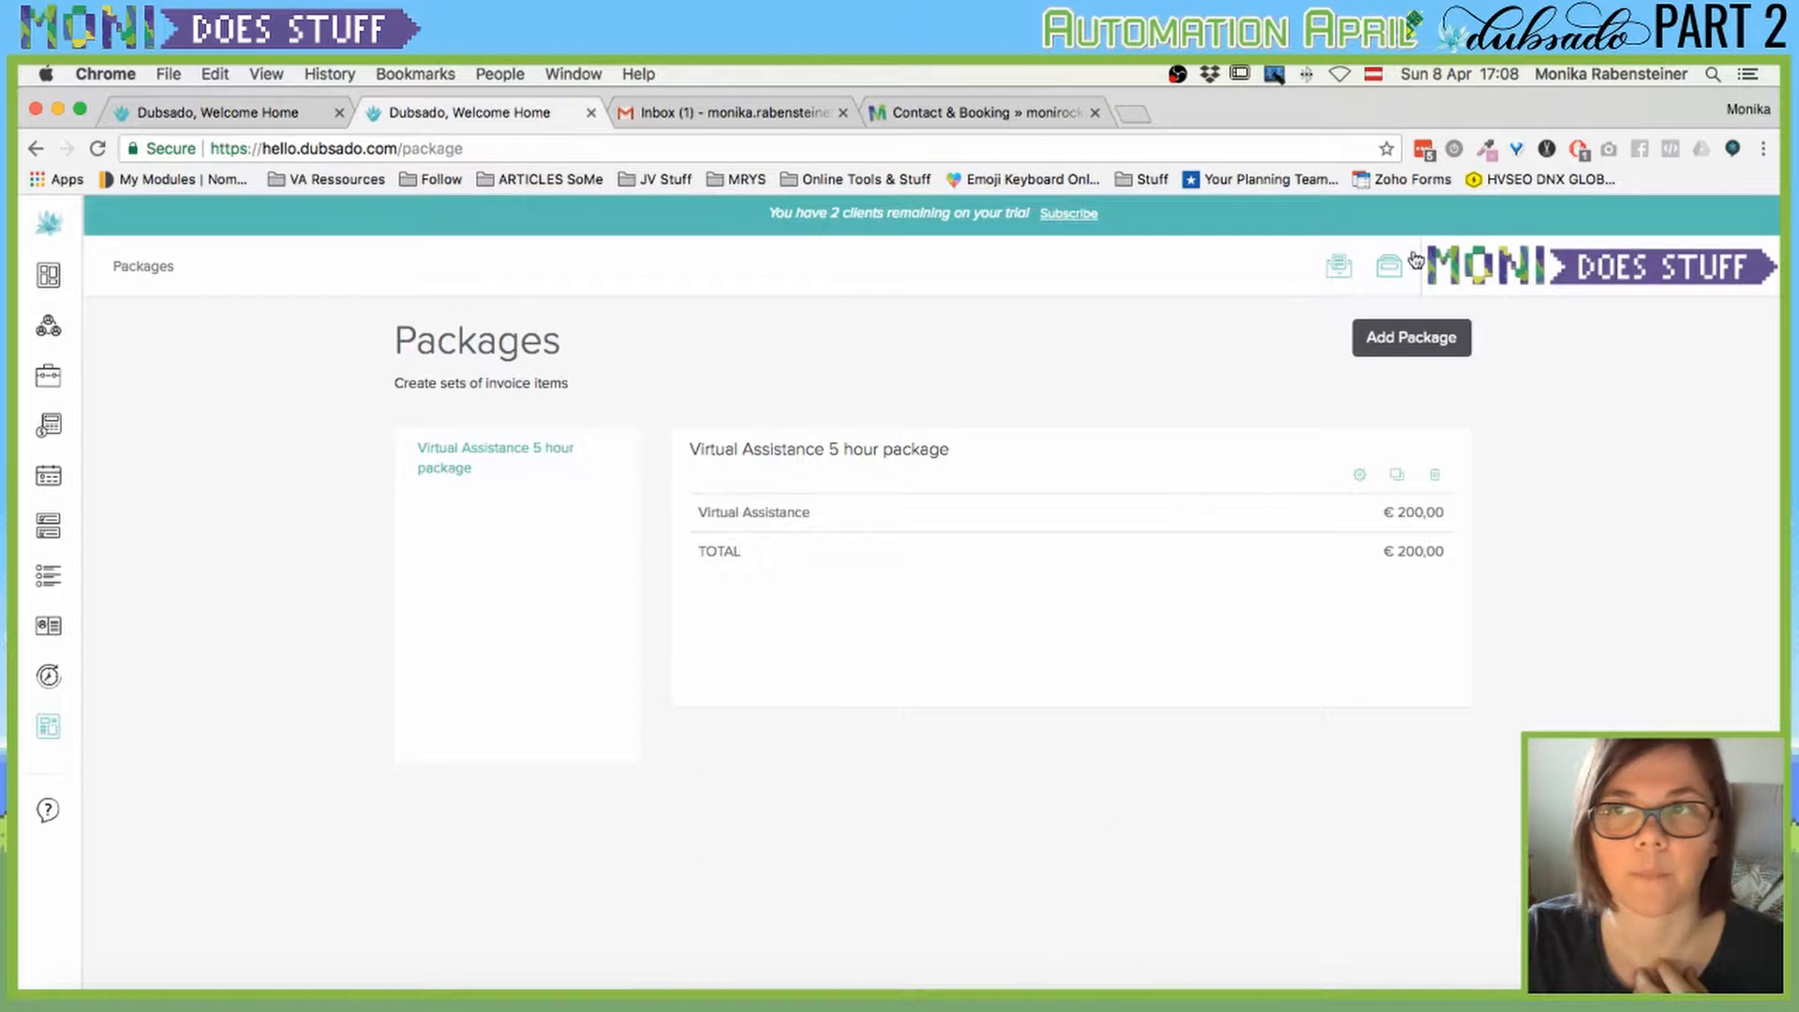
pyautogui.click(241, 113)
pyautogui.press('super+r')
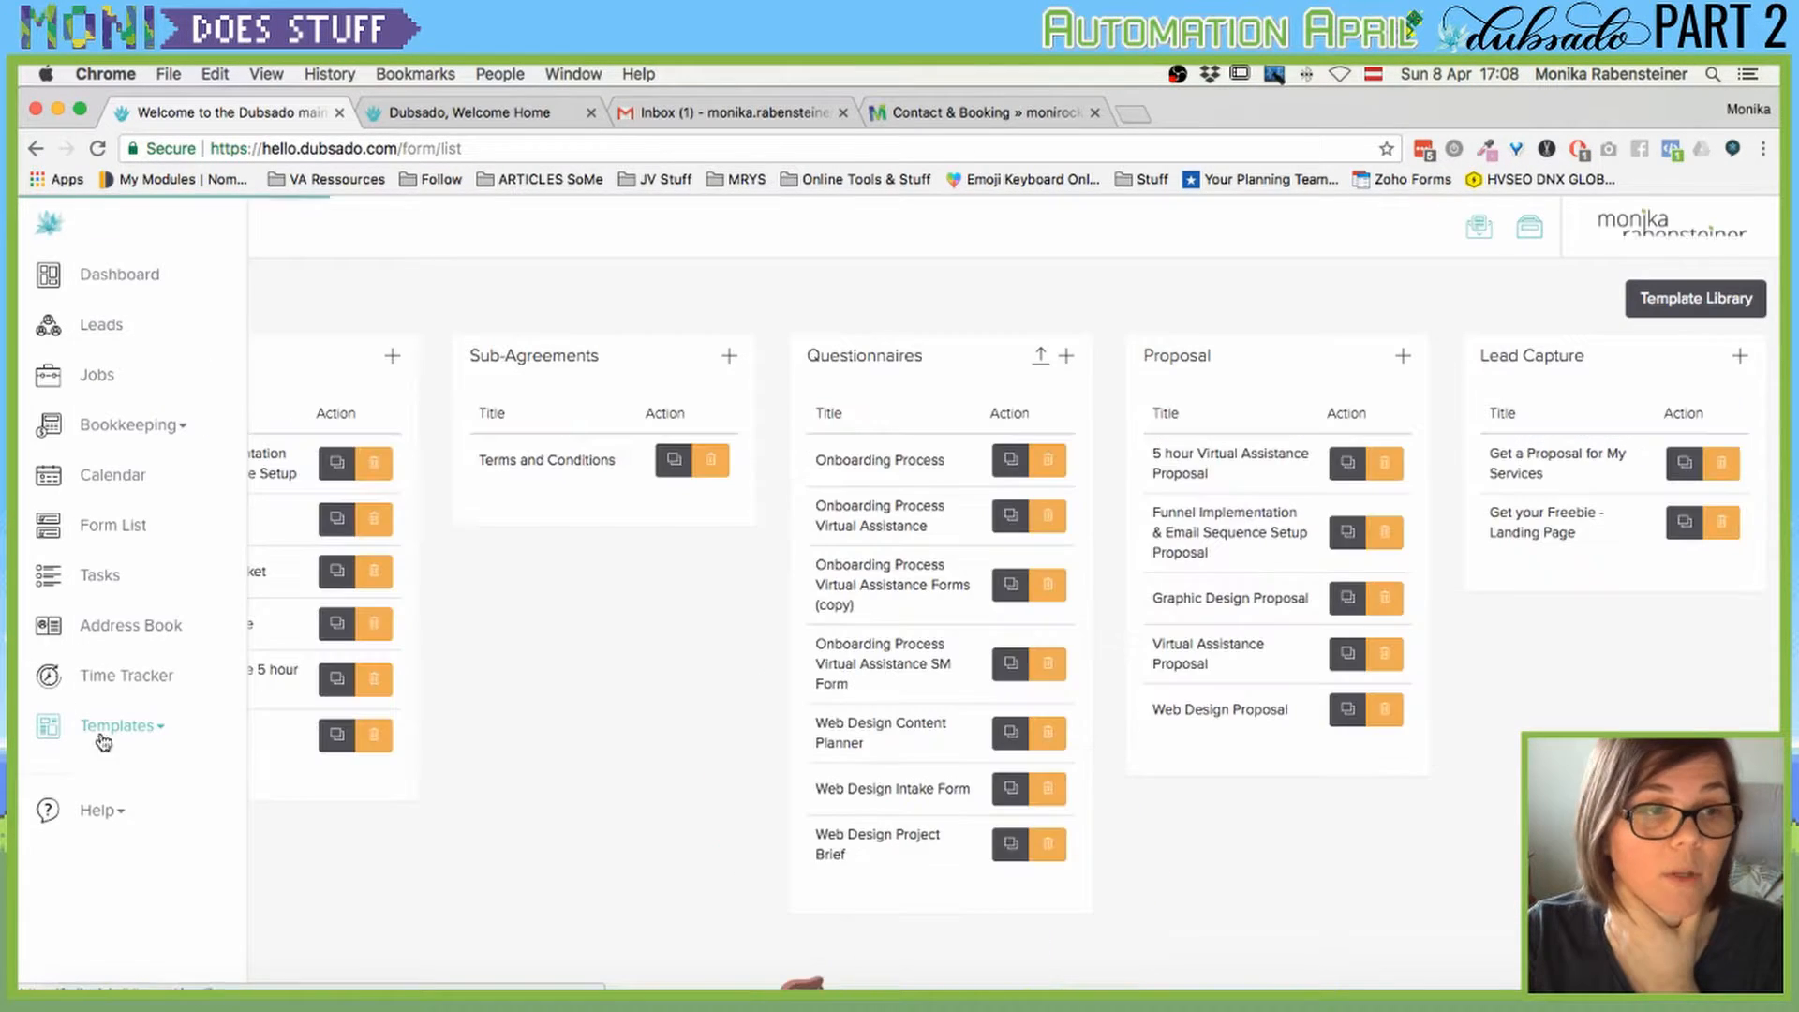
pyautogui.click(141, 727)
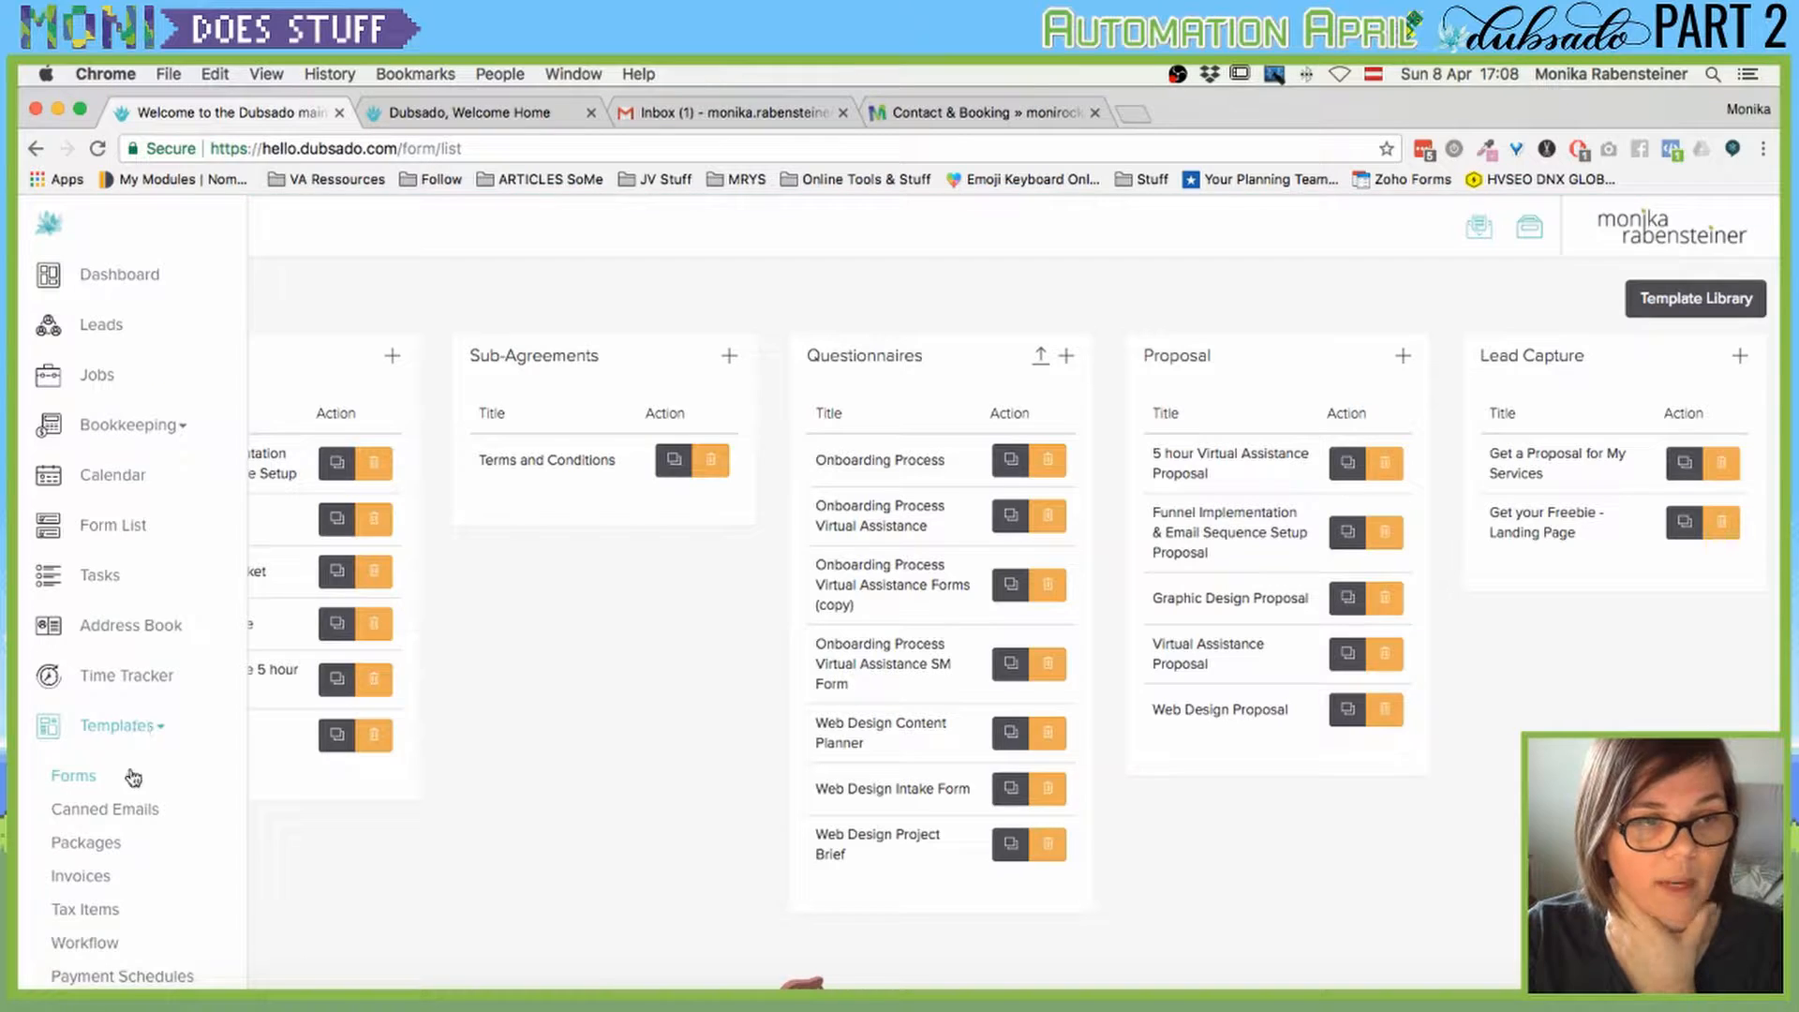
pyautogui.click(102, 846)
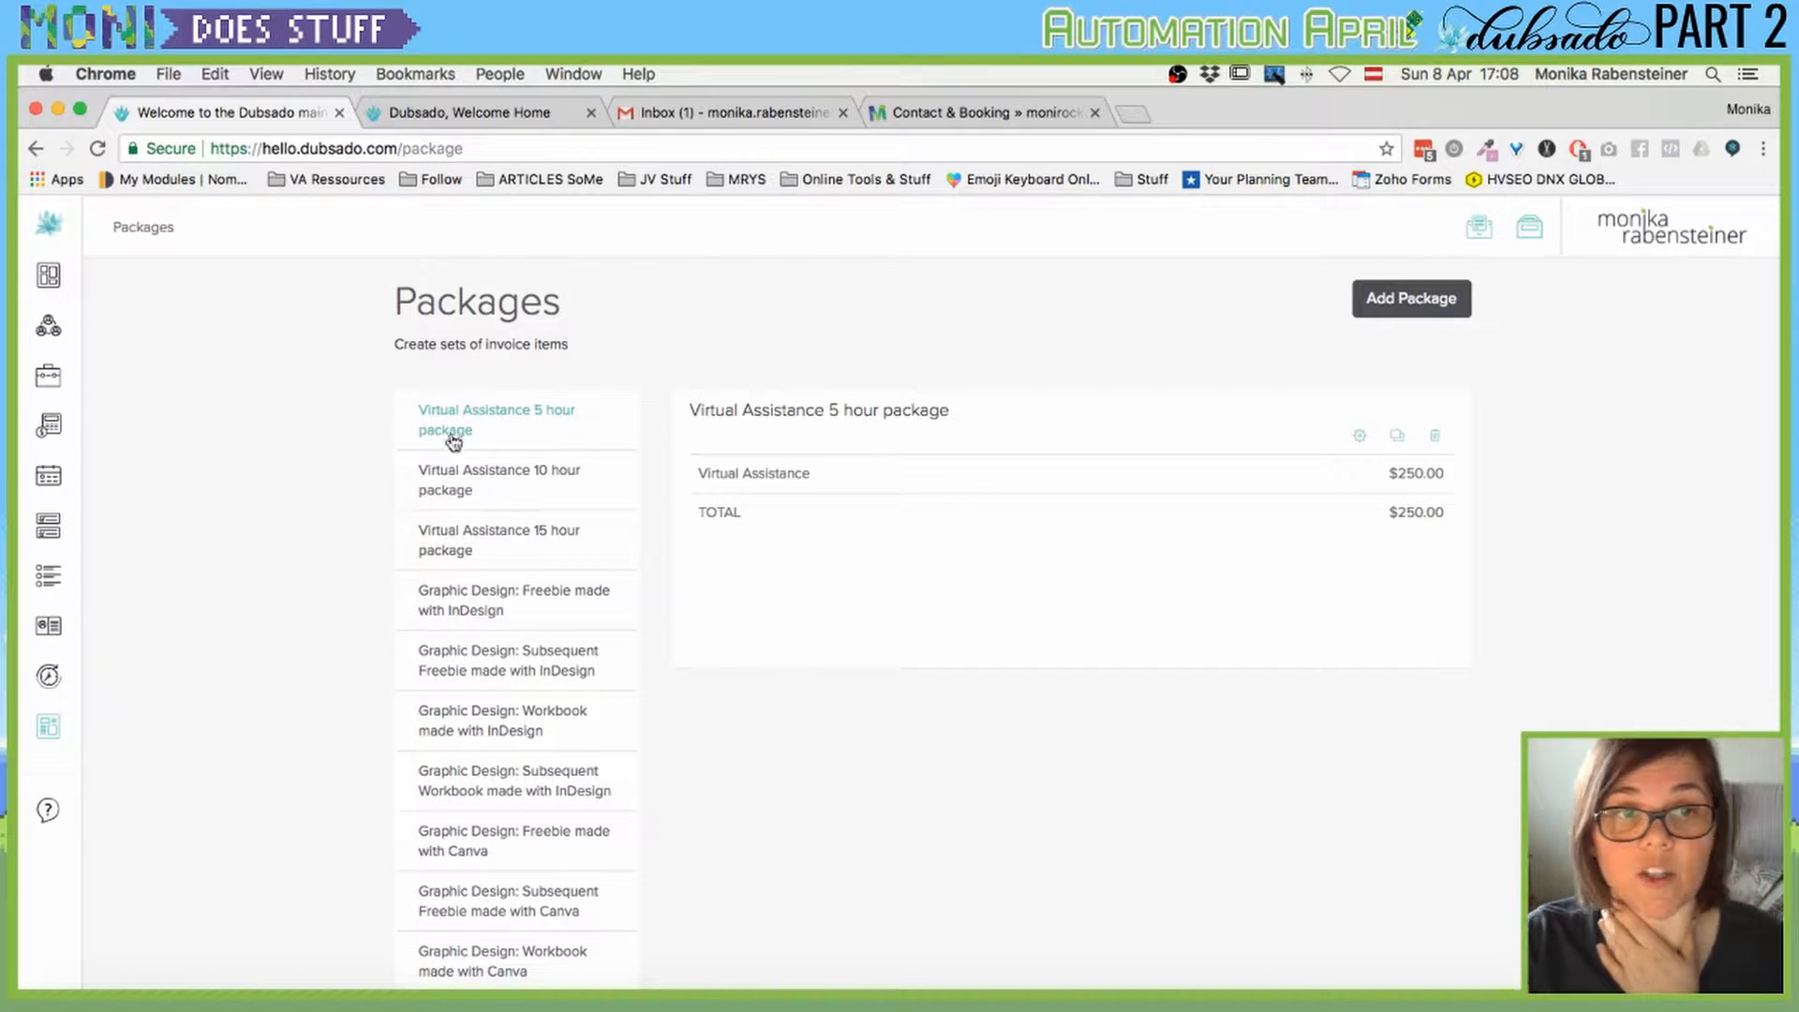
# Examine the existing packages, including the 10 and 15 hour Virtual Assistance packages and the graphic design ones.
pyautogui.click(546, 480)
pyautogui.click(491, 550)
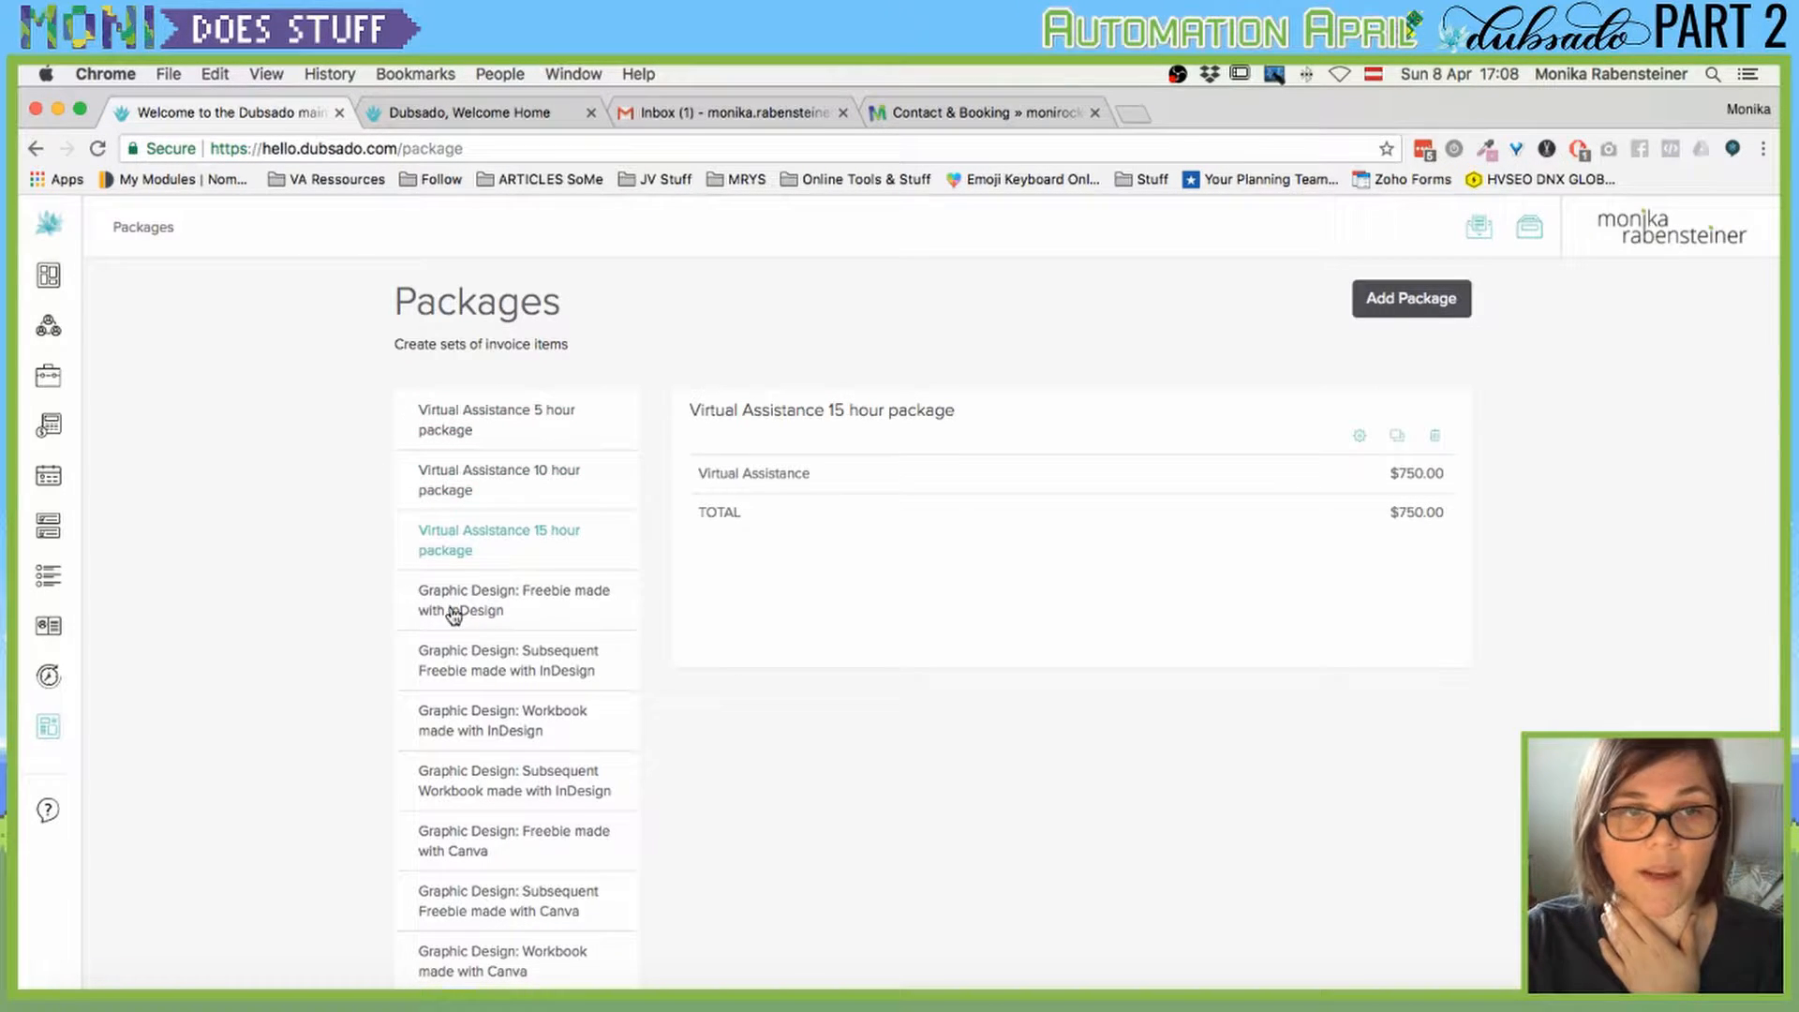
pyautogui.click(473, 595)
pyautogui.scroll(-1, 511, 695)
pyautogui.scroll(-1, 512, 694)
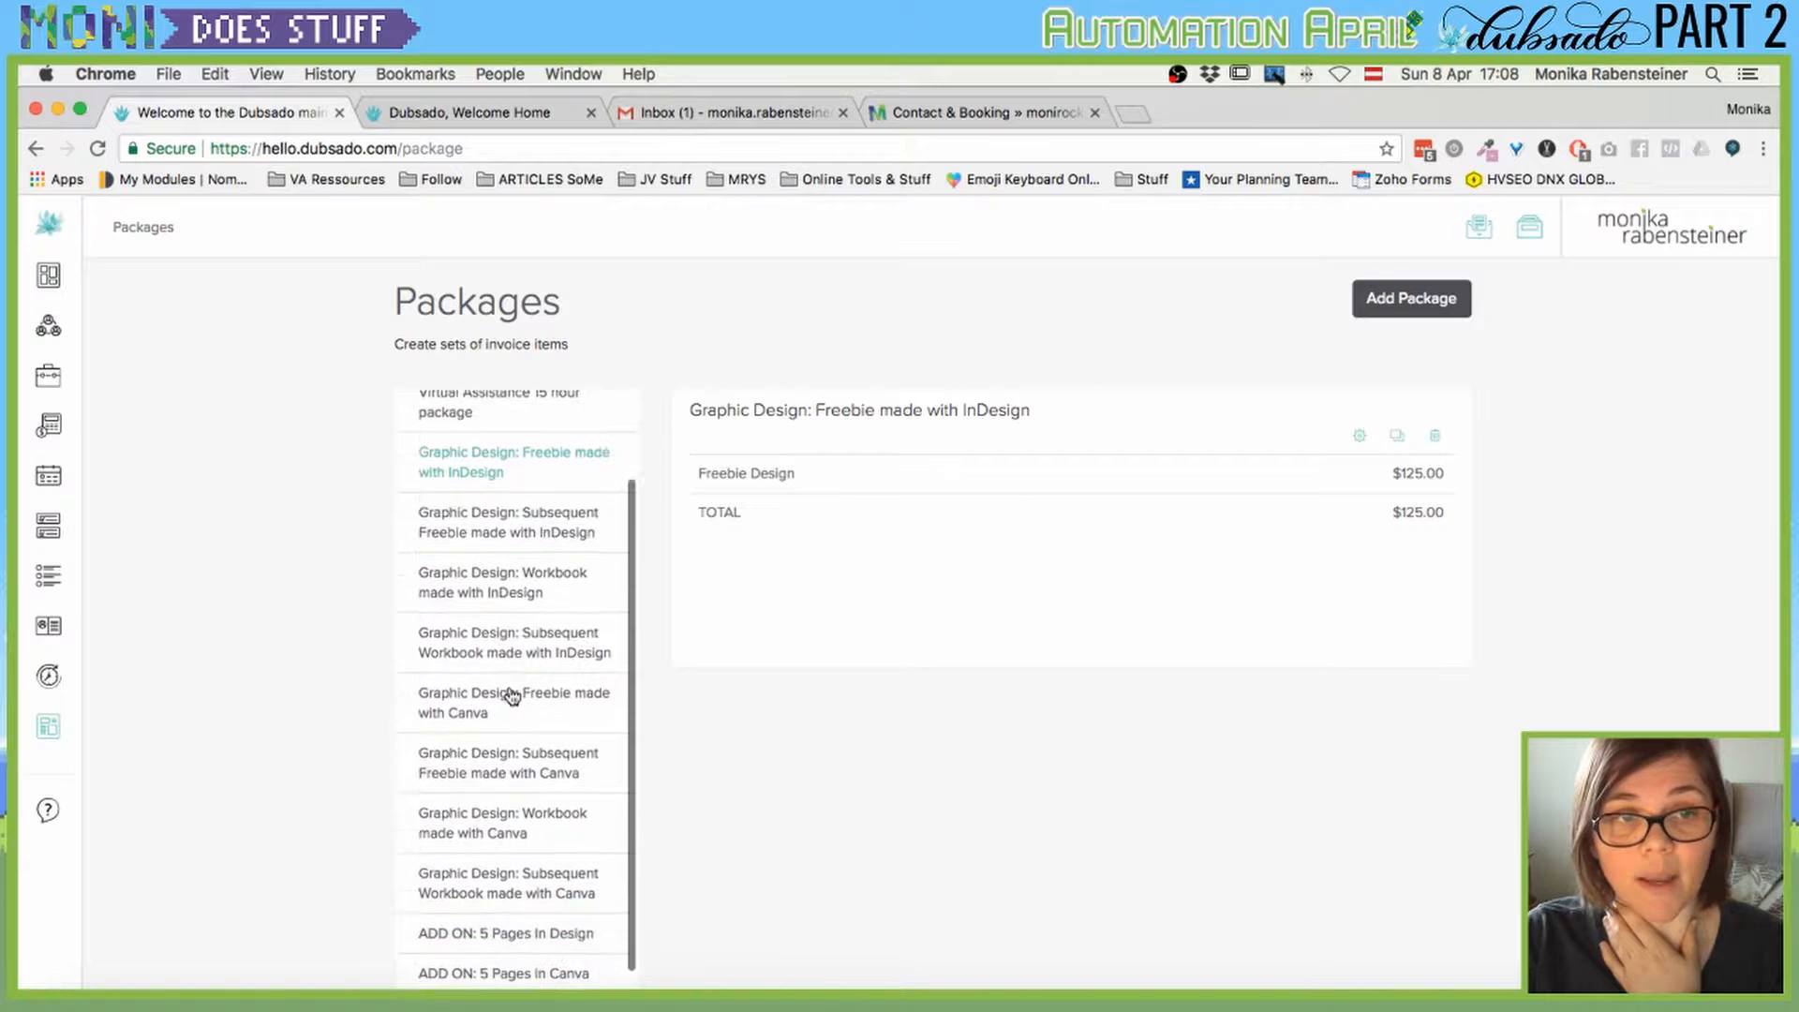
pyautogui.scroll(-1, 521, 477)
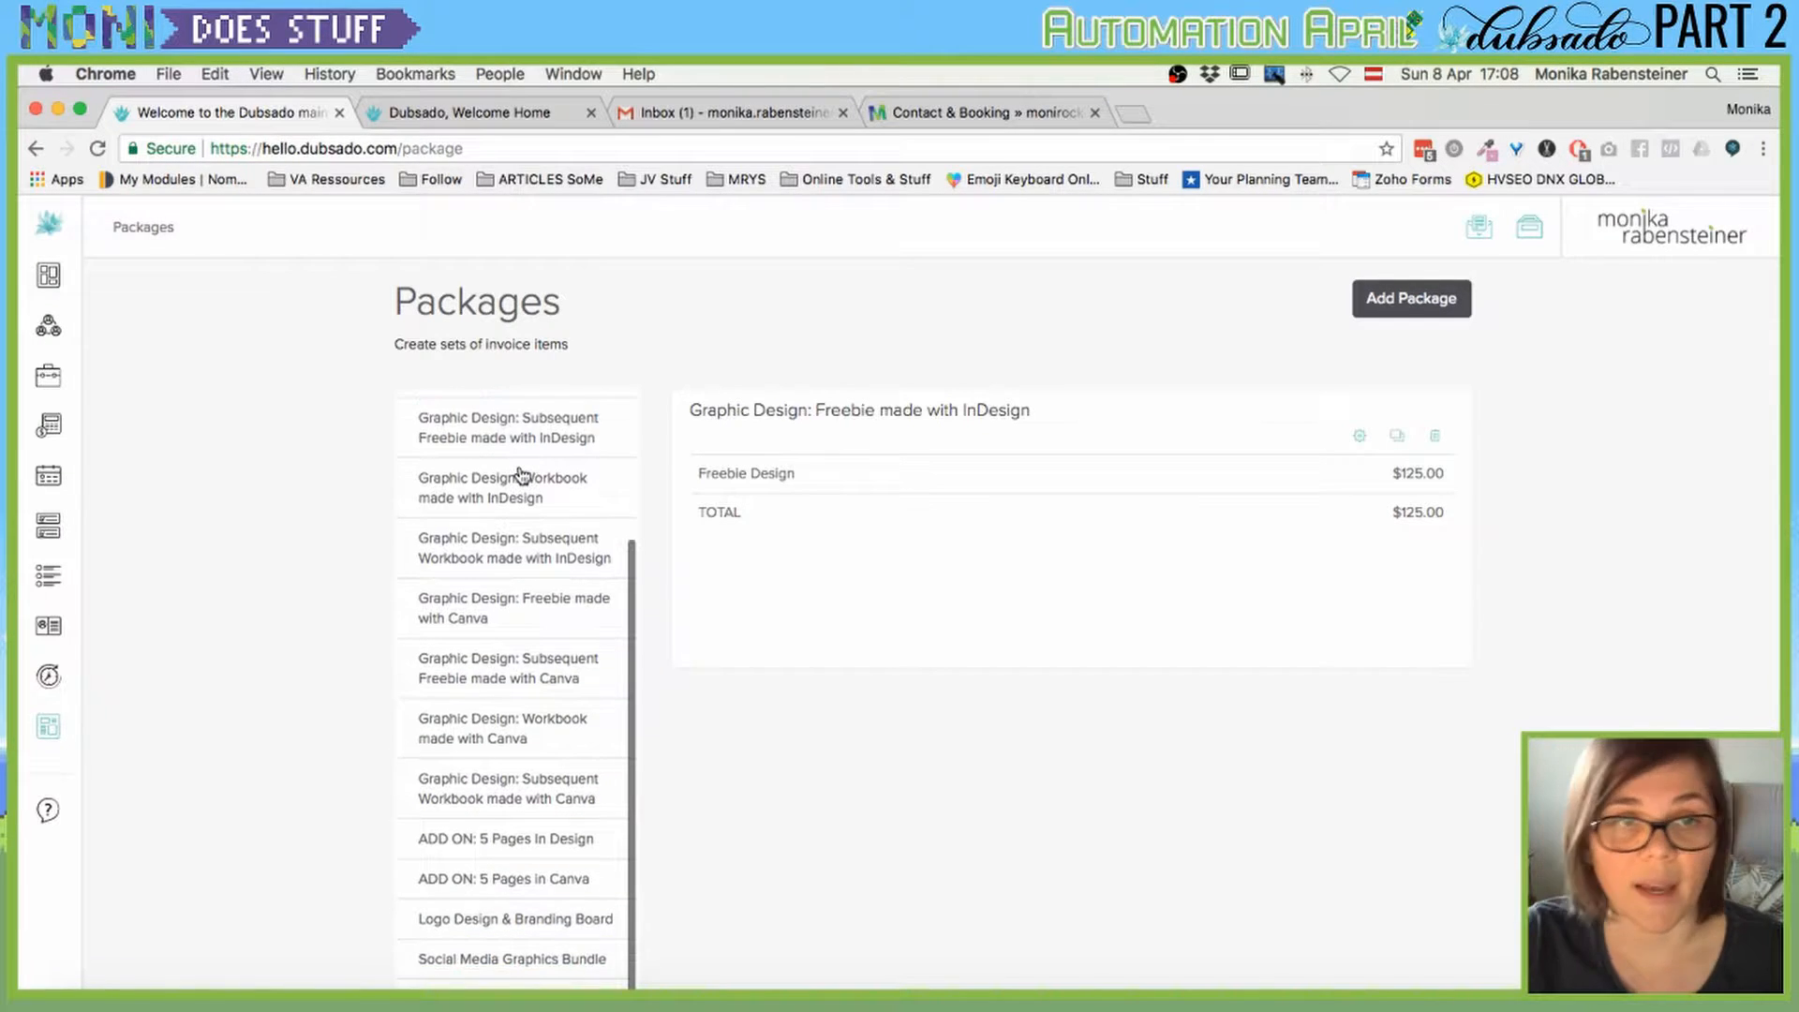
pyautogui.scroll(-3, 537, 443)
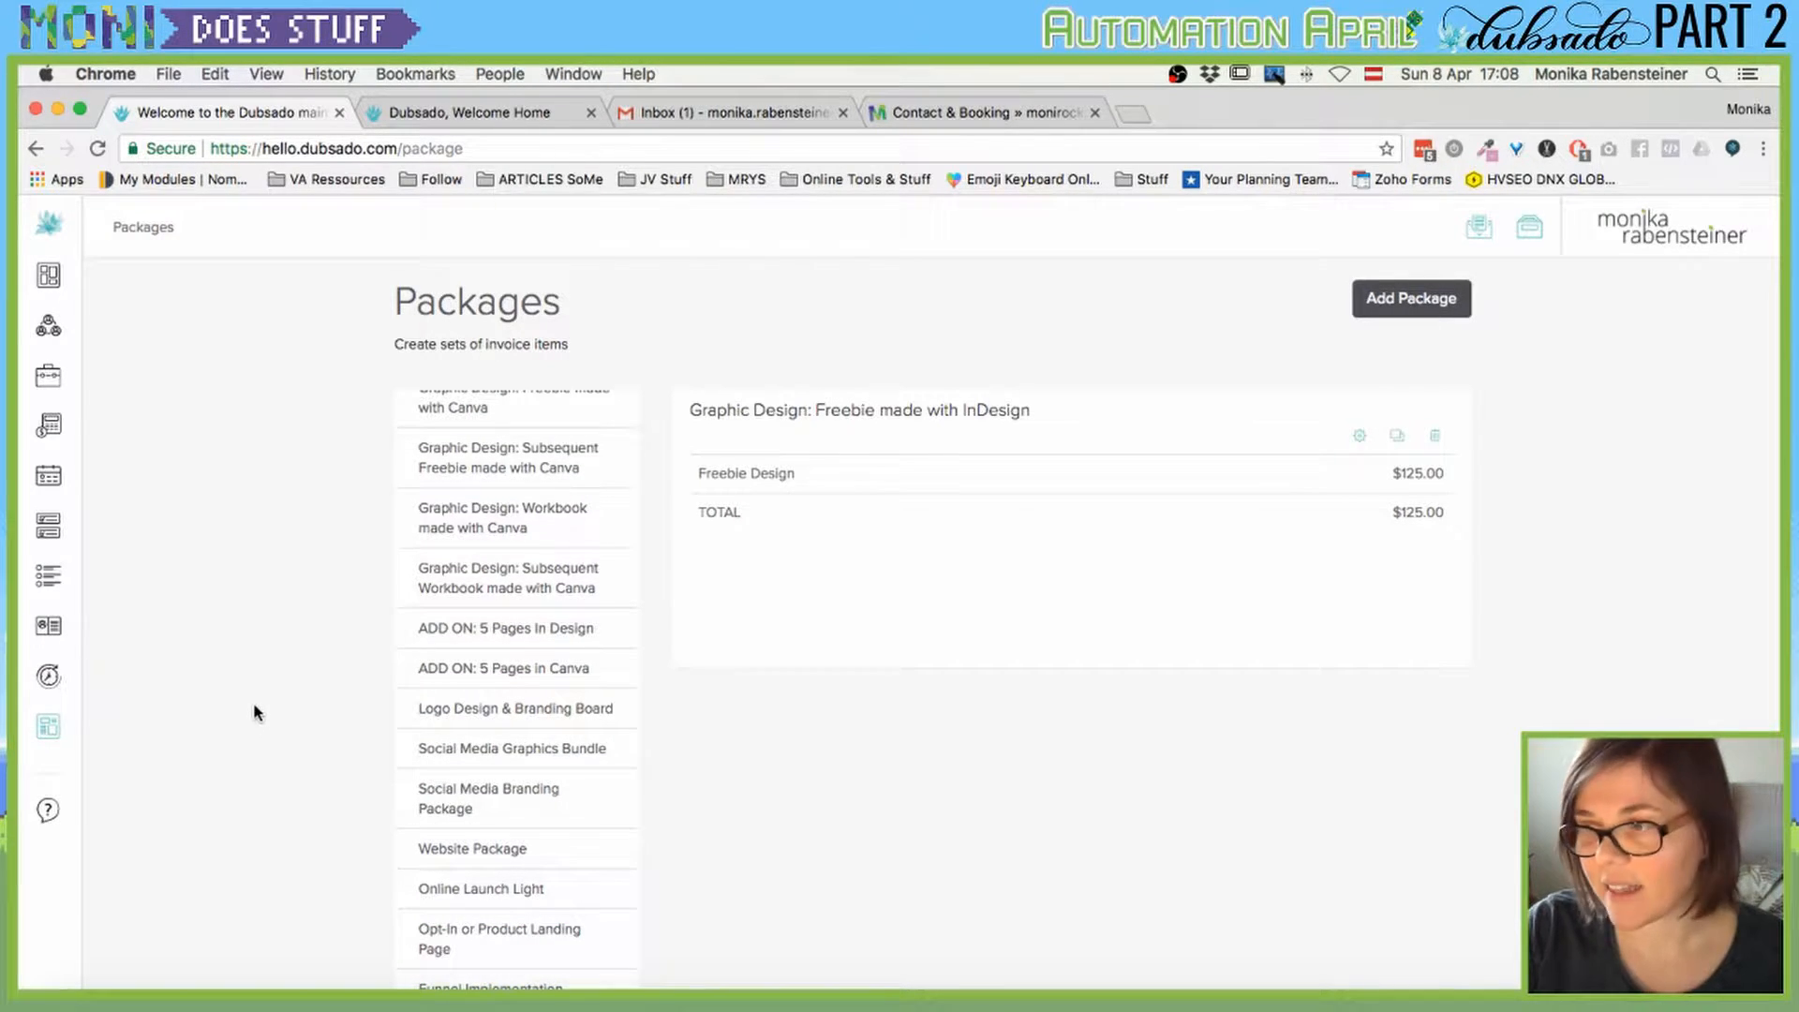
pyautogui.moveTo(49, 726)
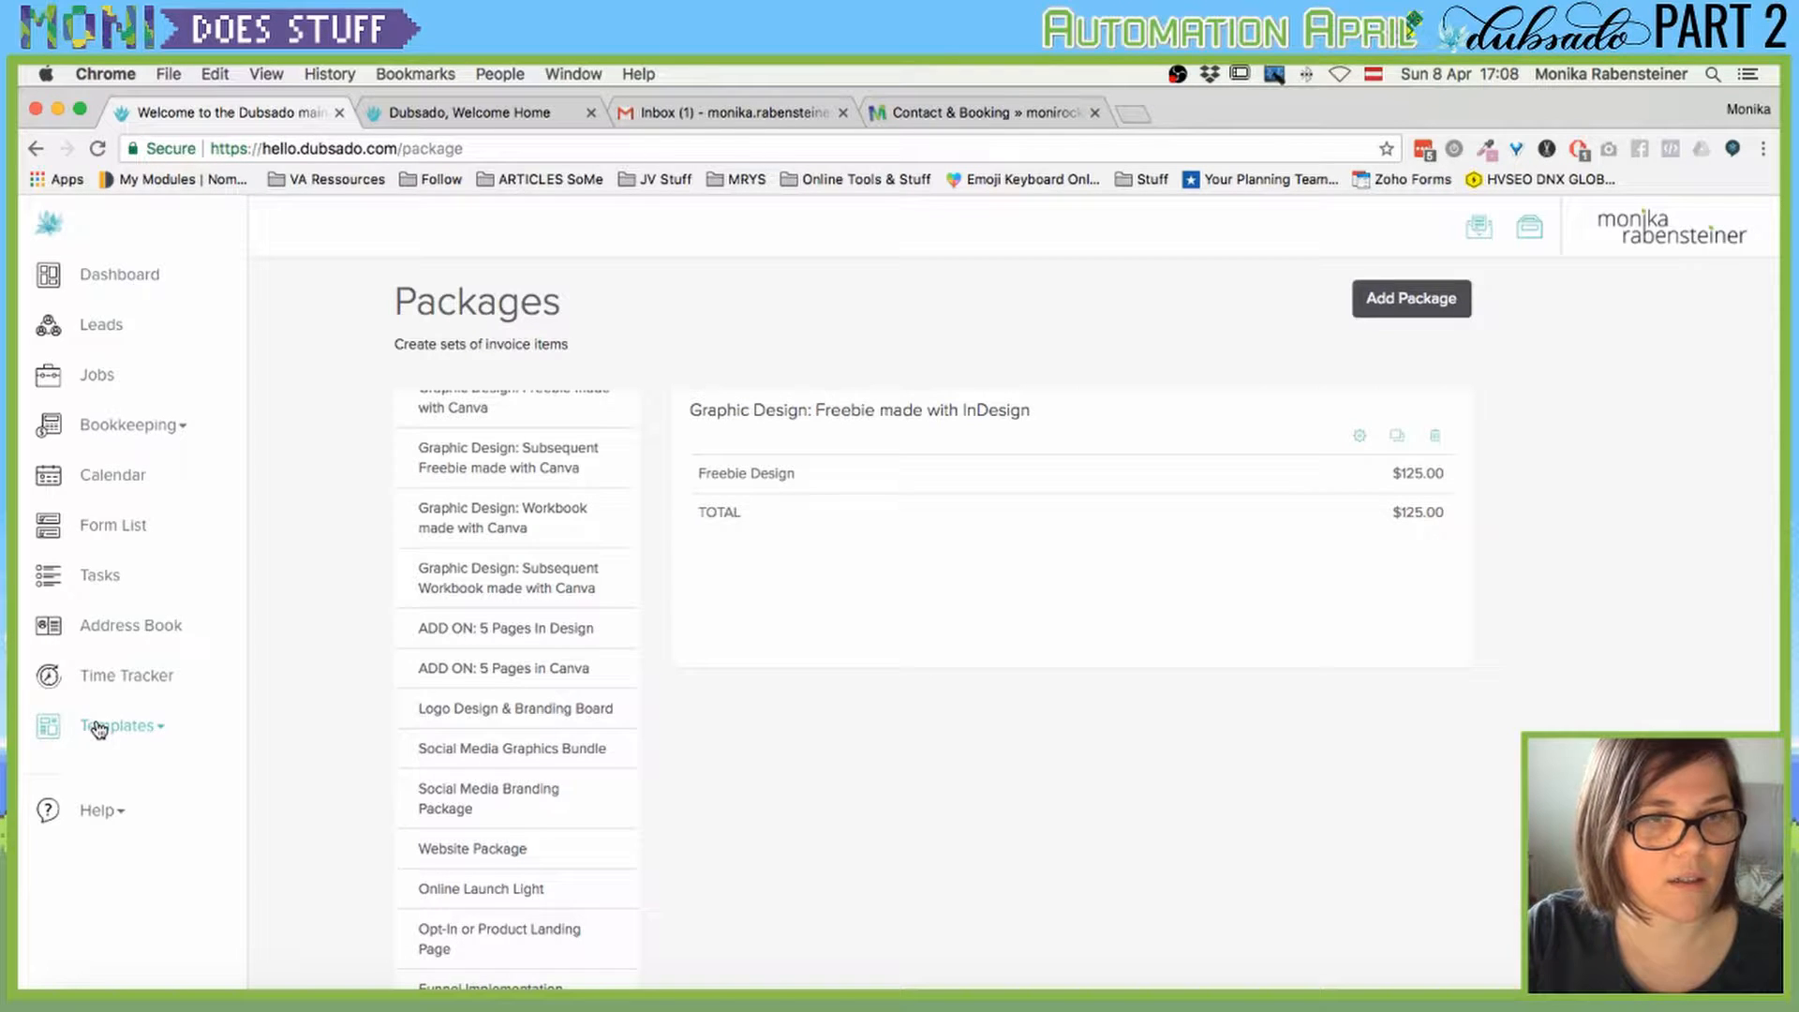
# Review the design add-on and social media packages, and open the Social Media Graphics Bundle to inspect its line item.
pyautogui.click(498, 644)
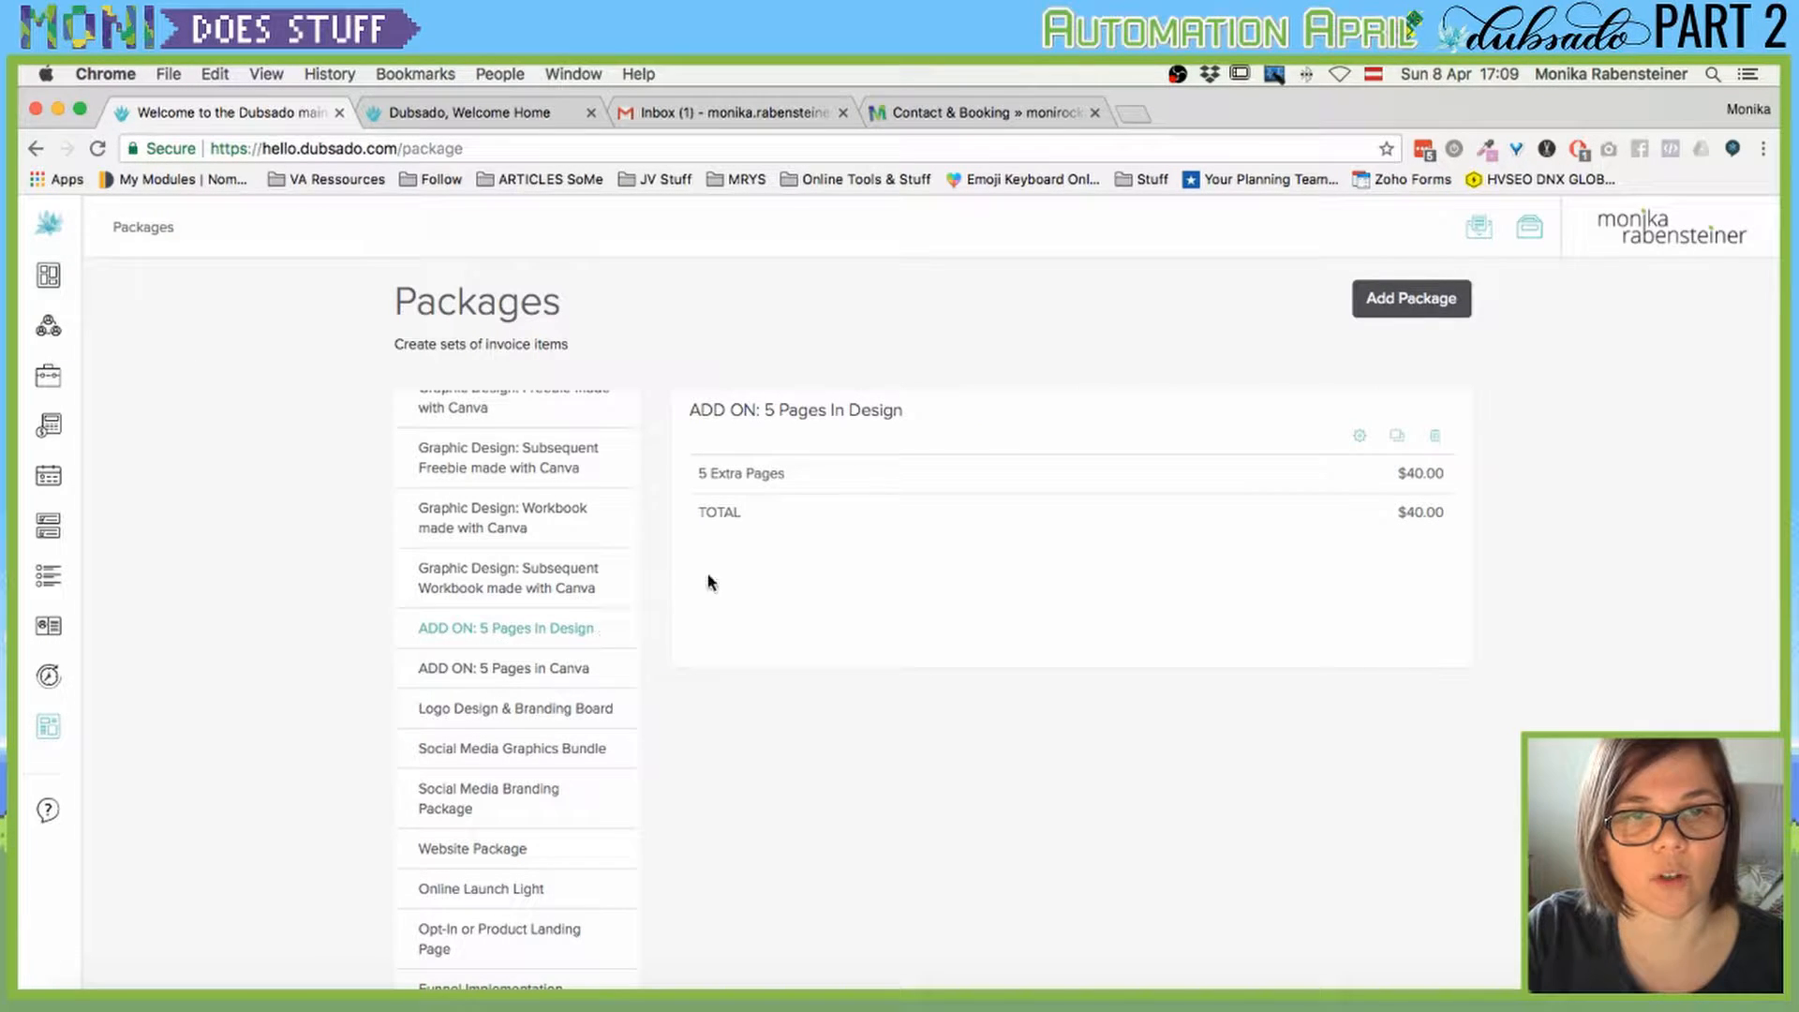
pyautogui.click(499, 790)
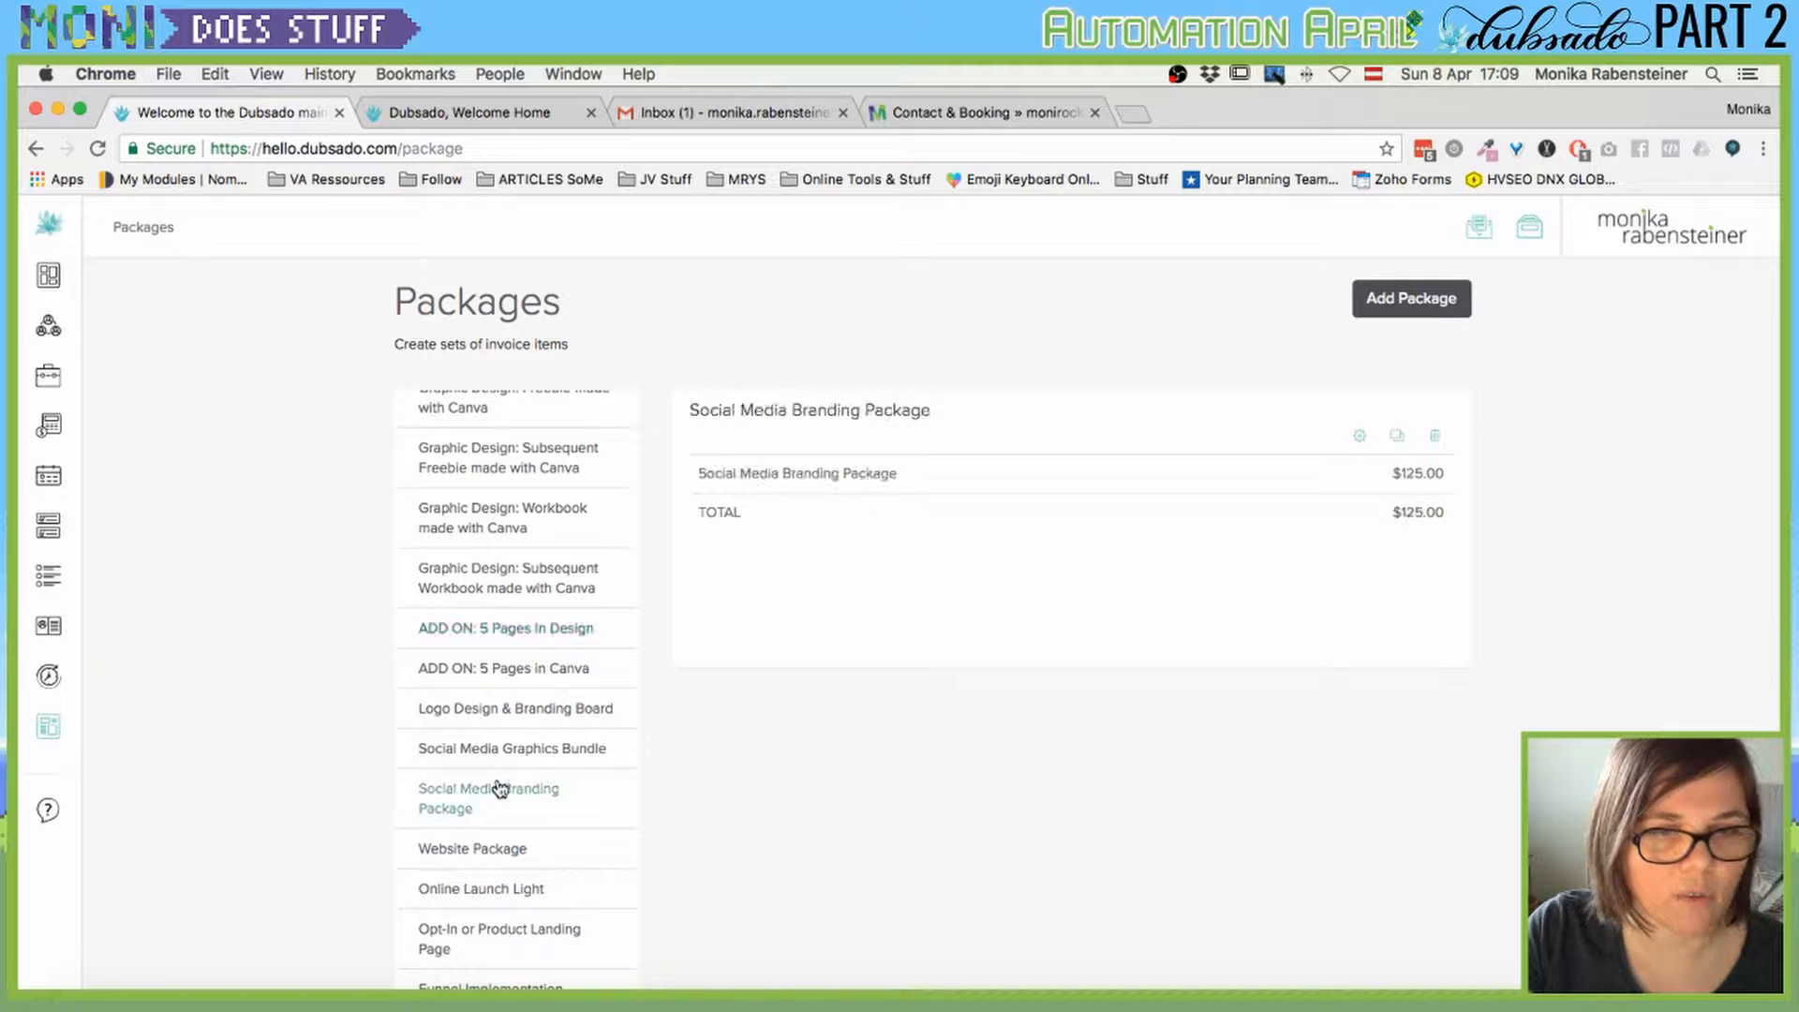
pyautogui.click(508, 749)
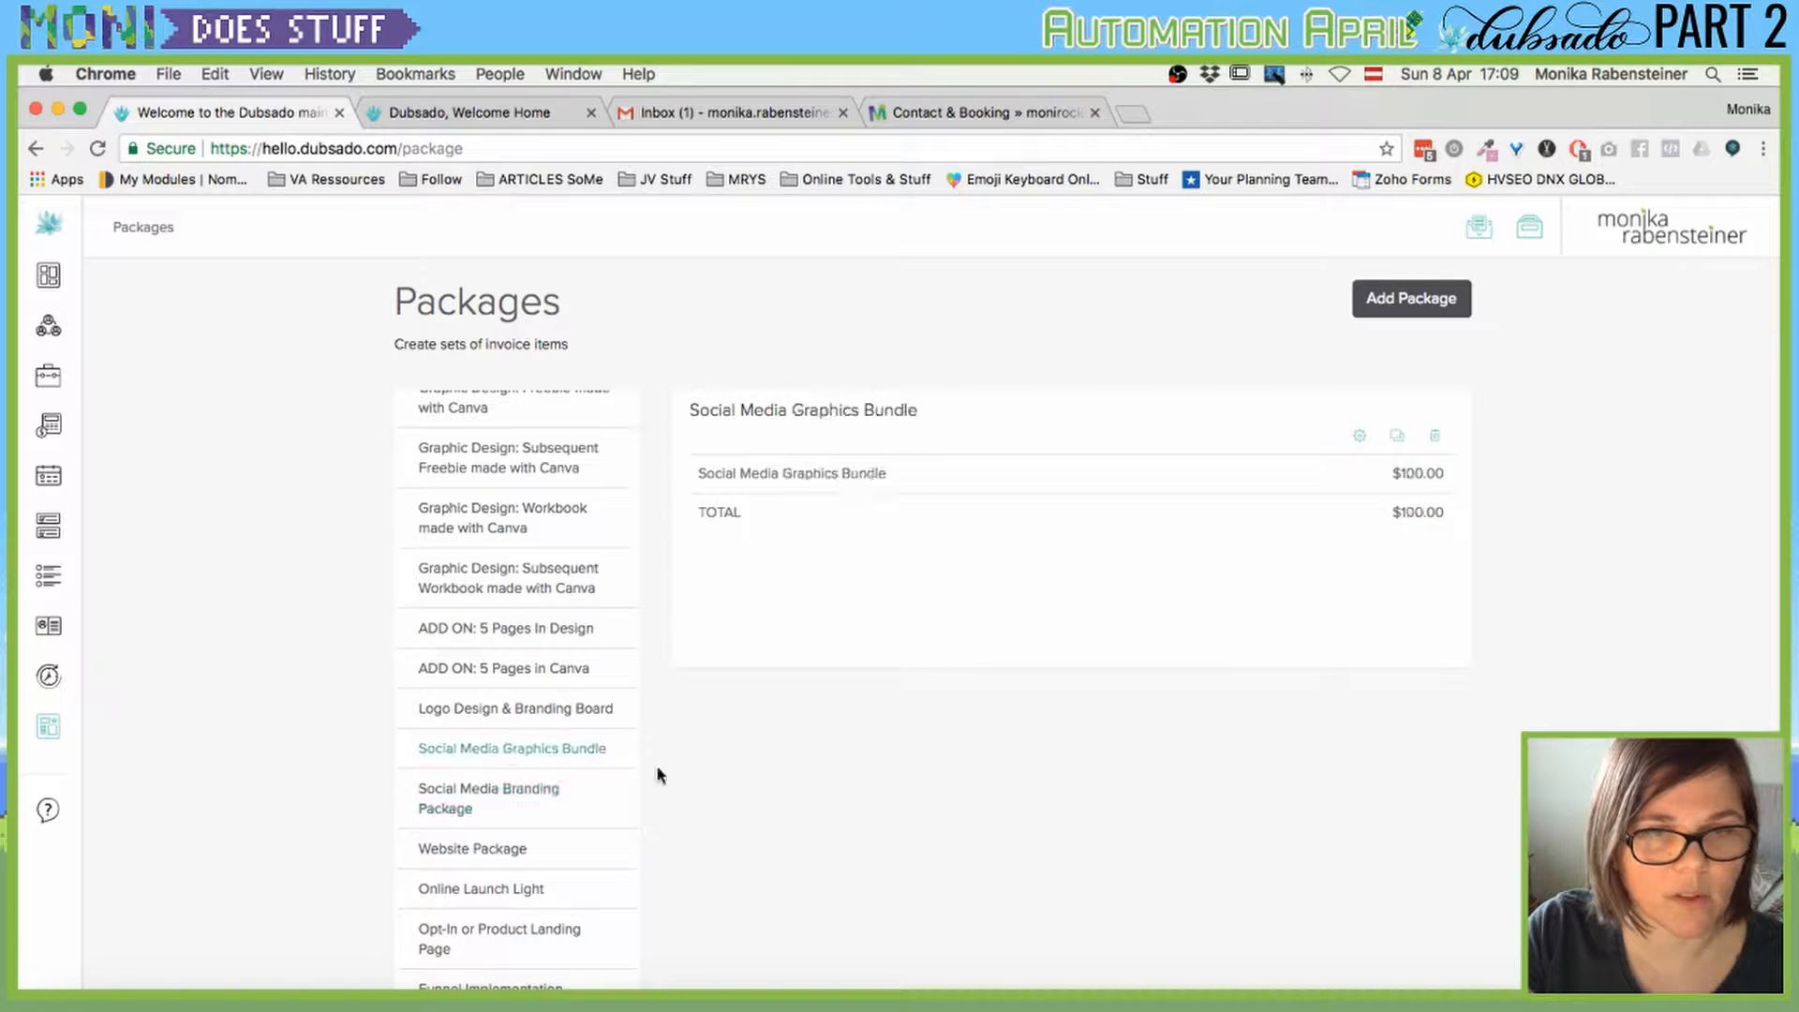
pyautogui.click(1360, 436)
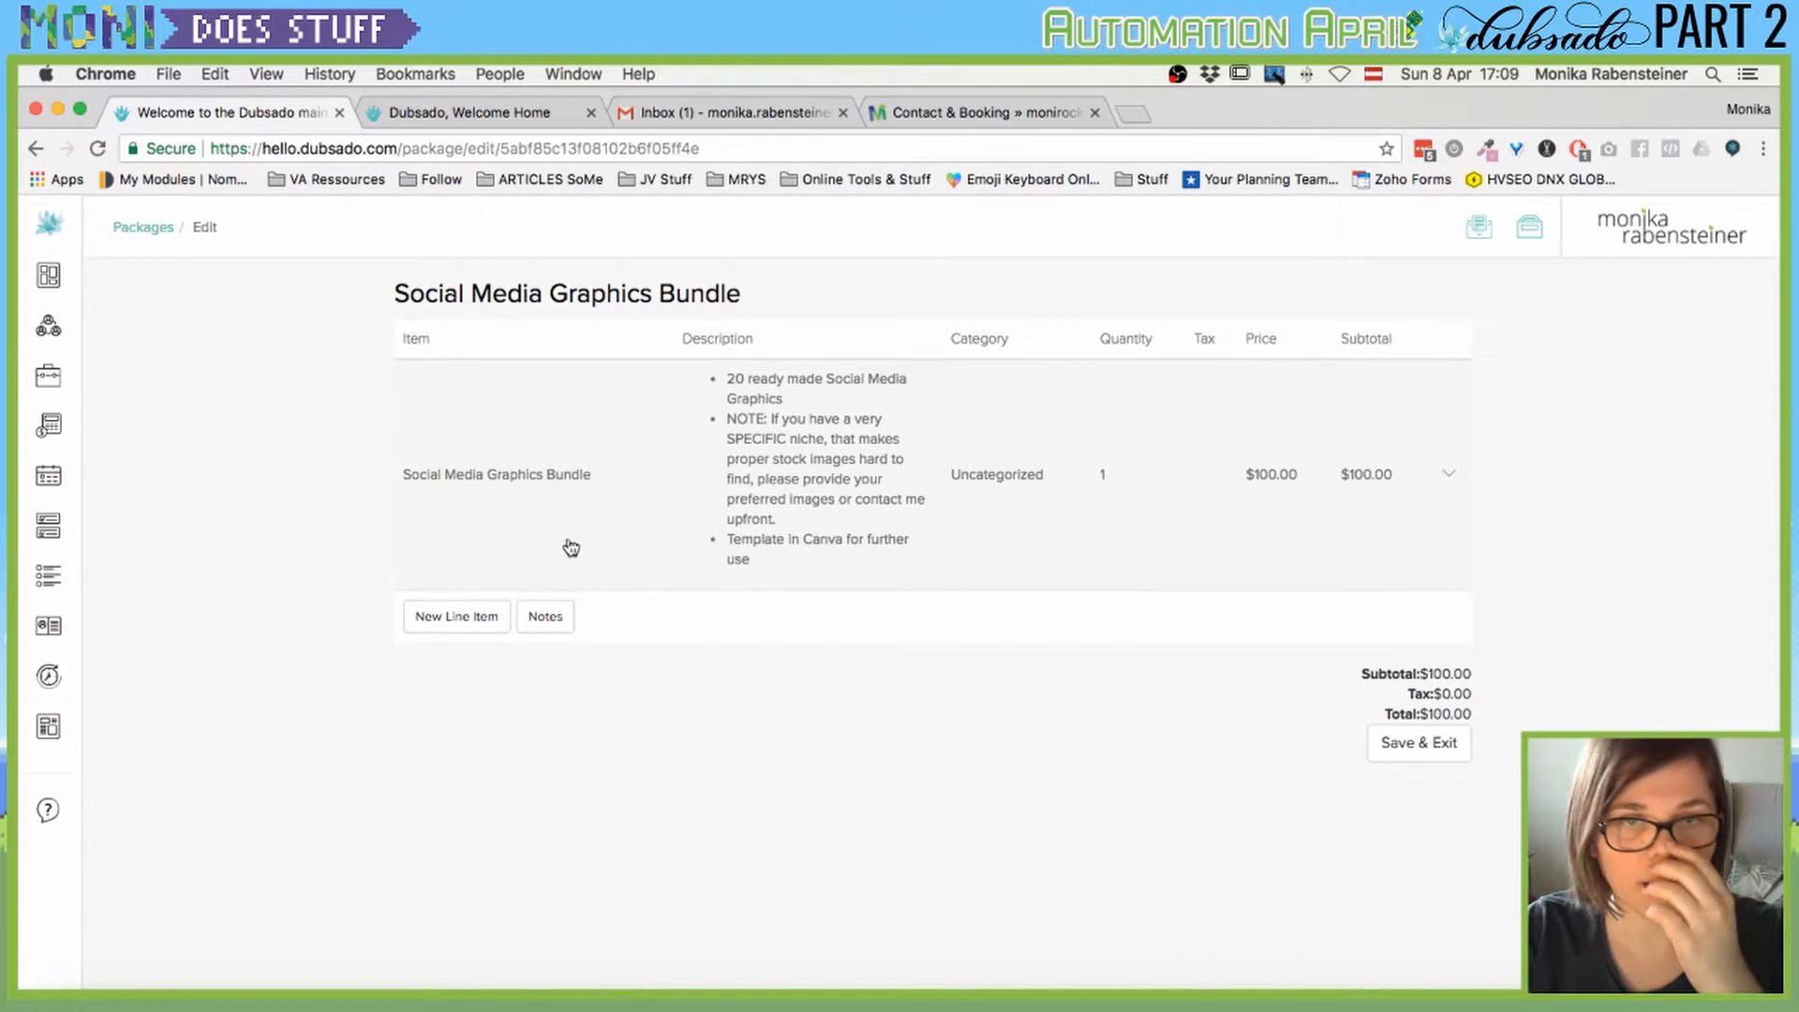
# Go back to the package templates, then open the form templates.
pyautogui.click(119, 729)
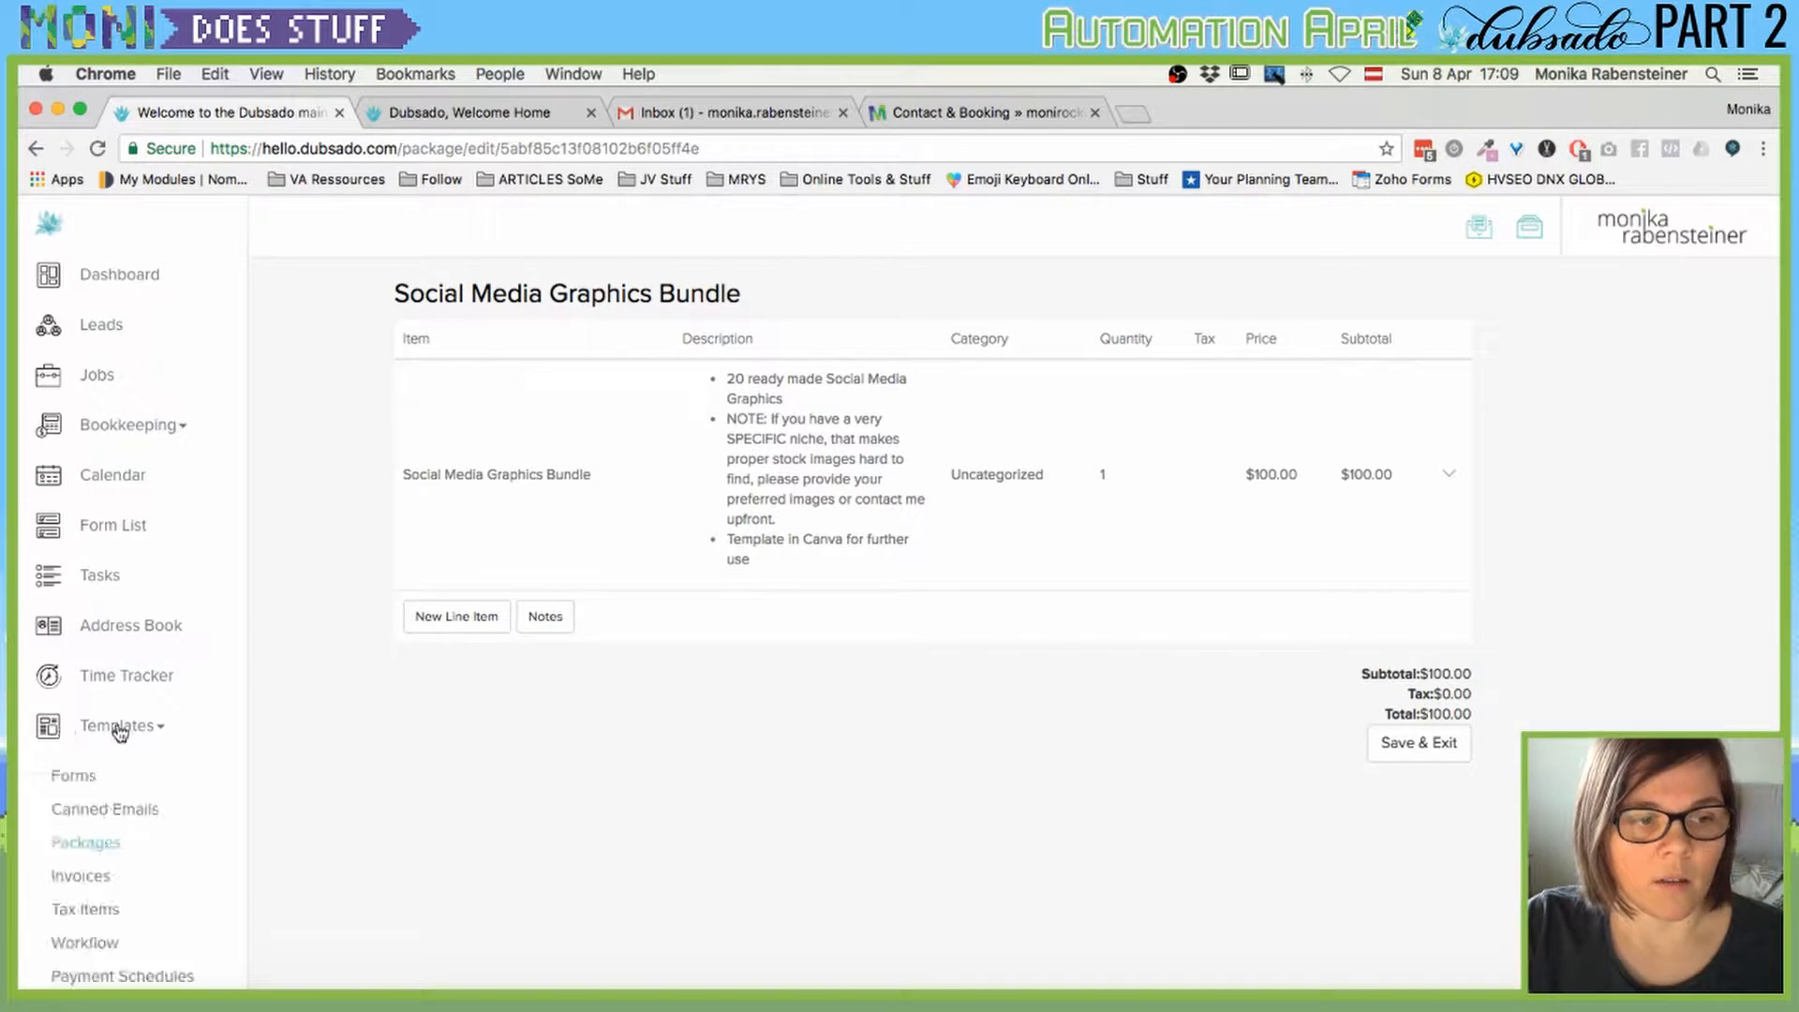
pyautogui.click(91, 844)
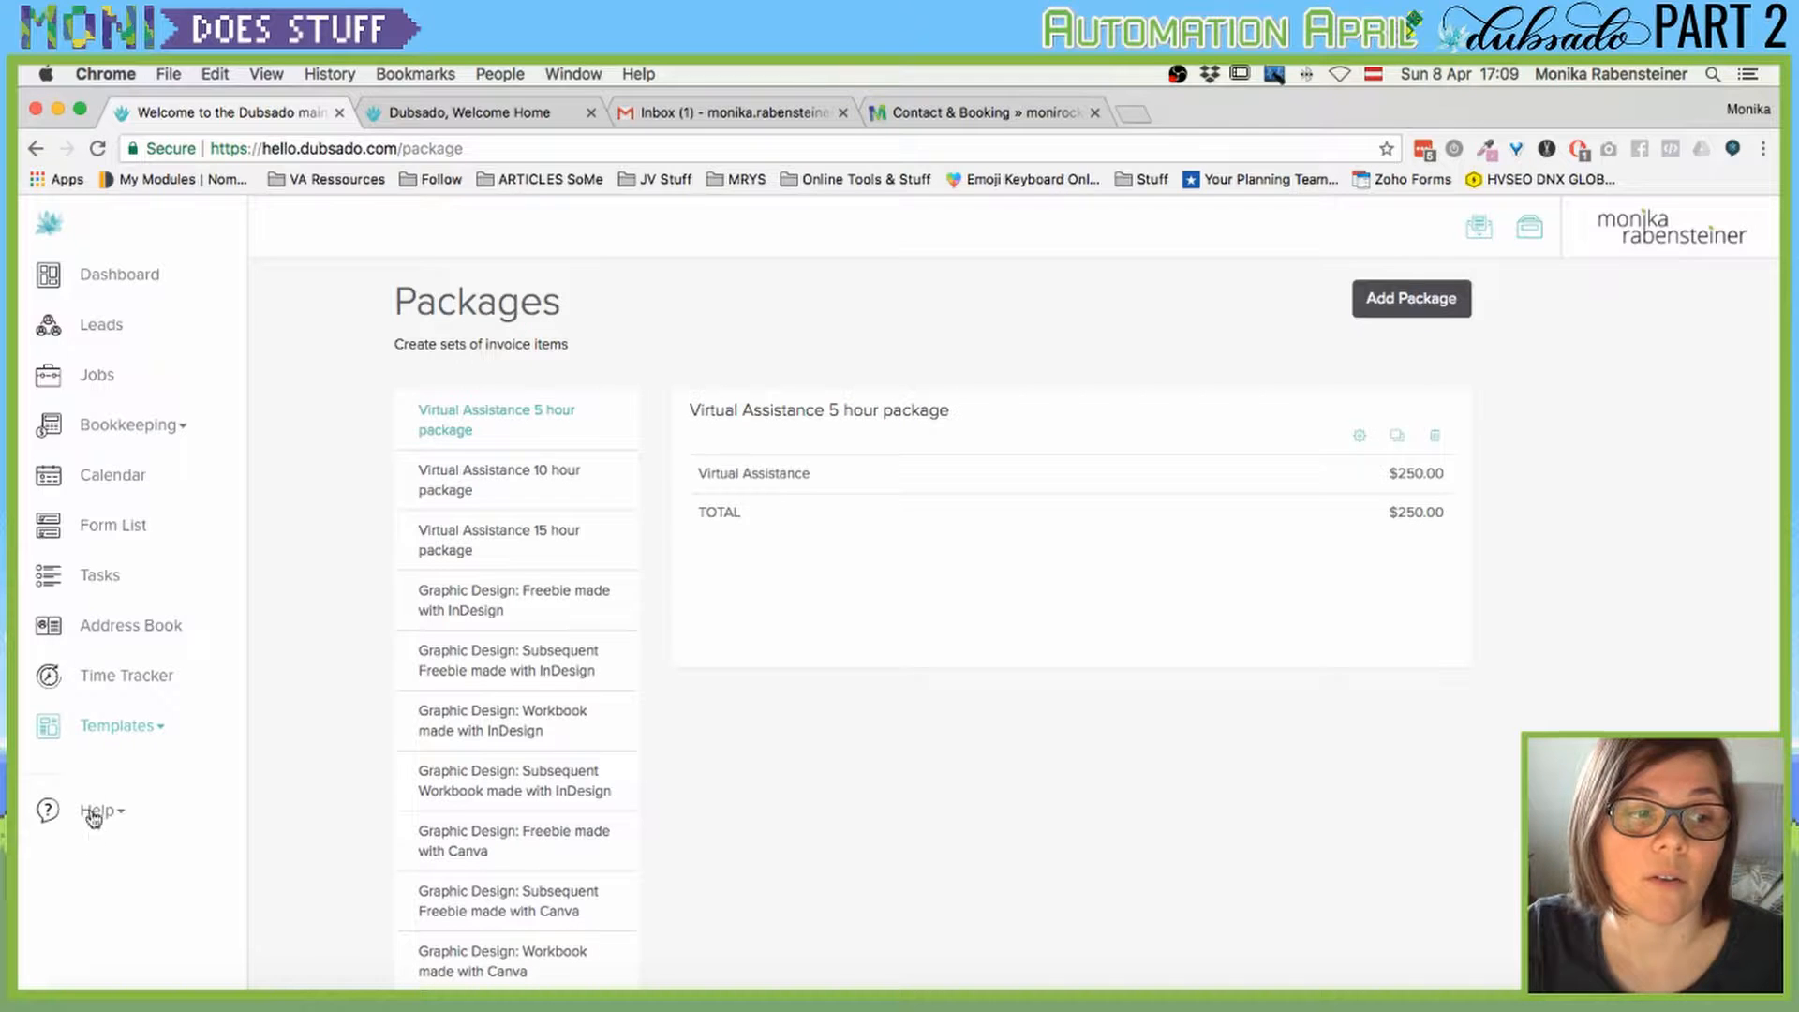
pyautogui.click(122, 739)
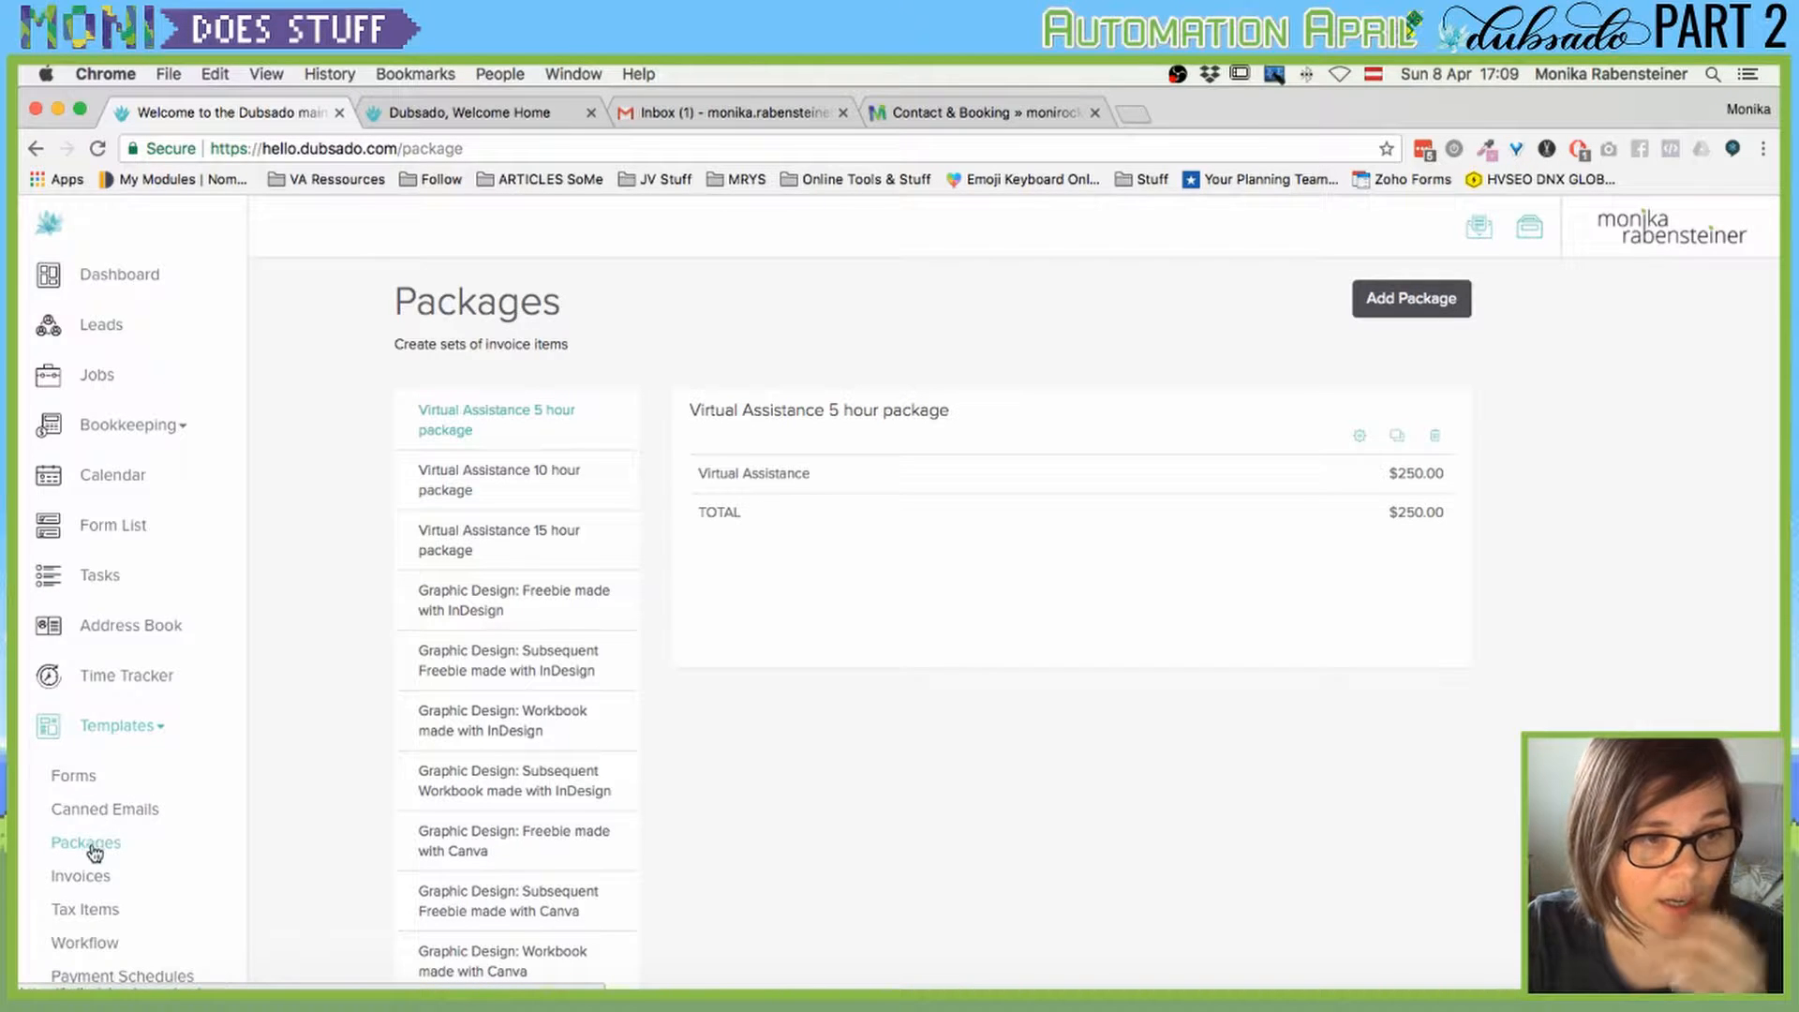
pyautogui.click(83, 785)
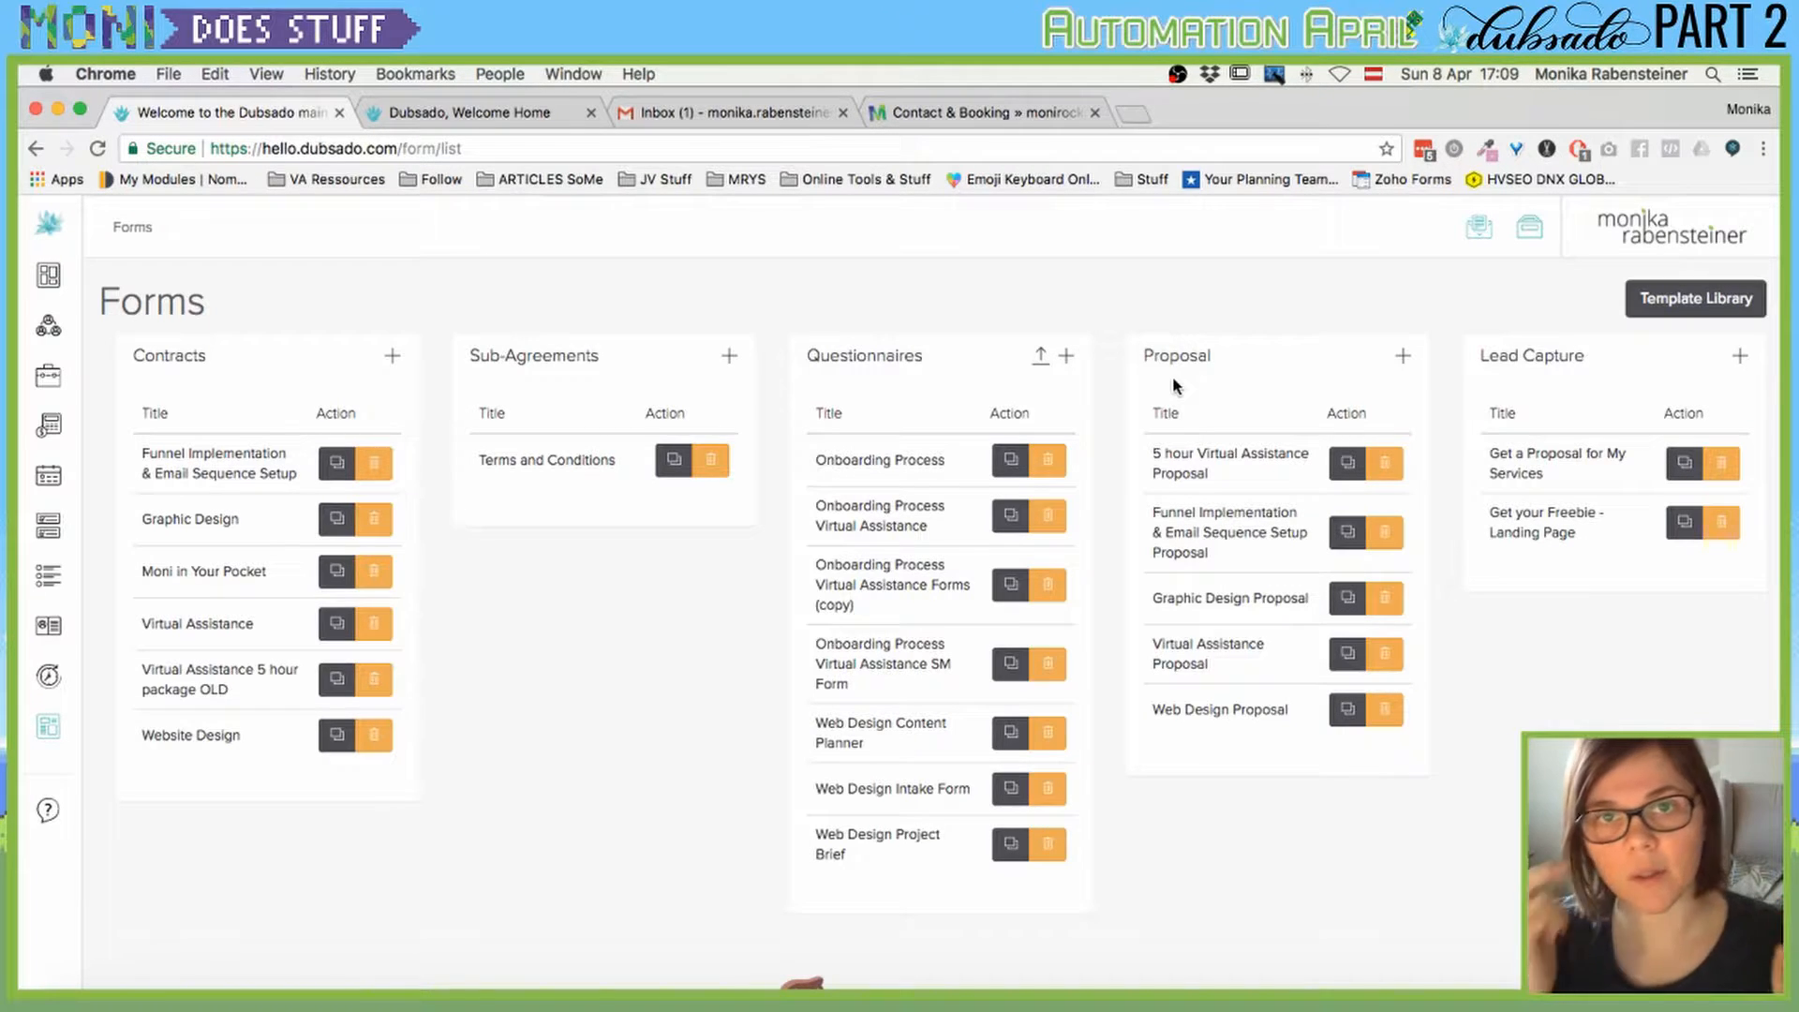
# Switch to the Contact & Booking browser tab, choose Graphic Design as the service wanted for a proposal, and review the remaining questions.
pyautogui.click(923, 112)
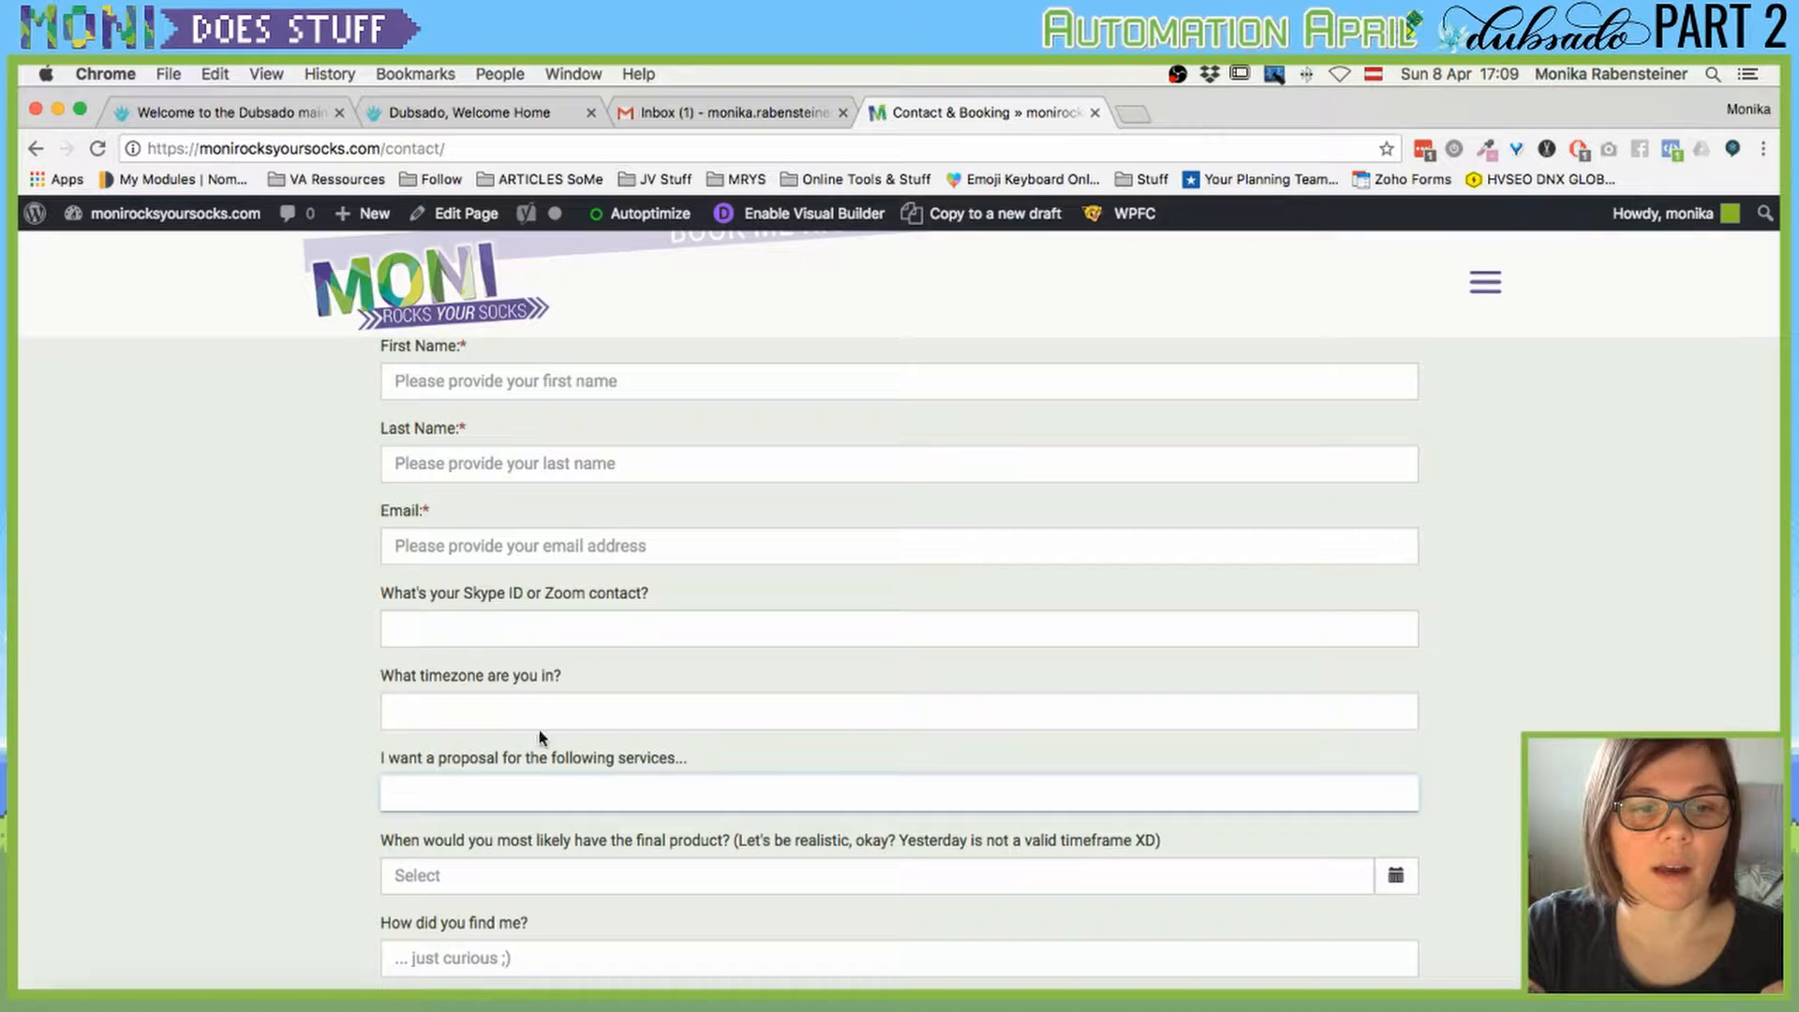
pyautogui.scroll(-2, 373, 698)
pyautogui.click(712, 685)
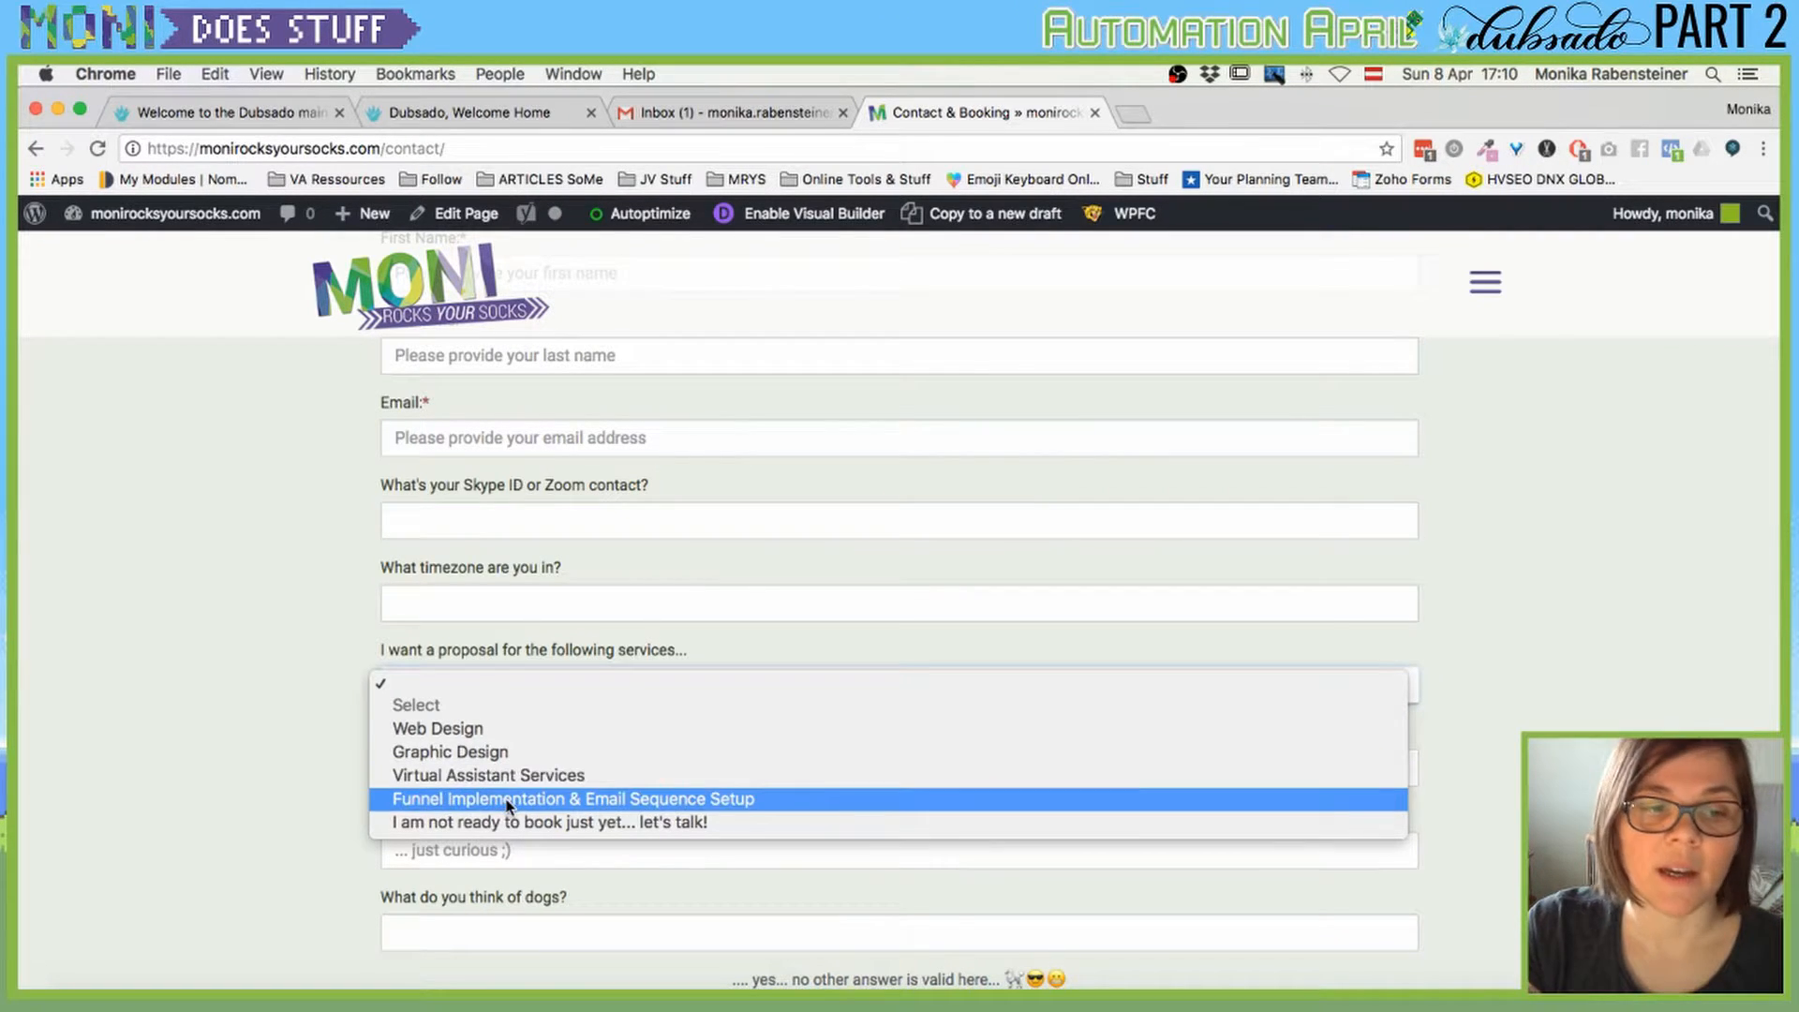
pyautogui.click(476, 752)
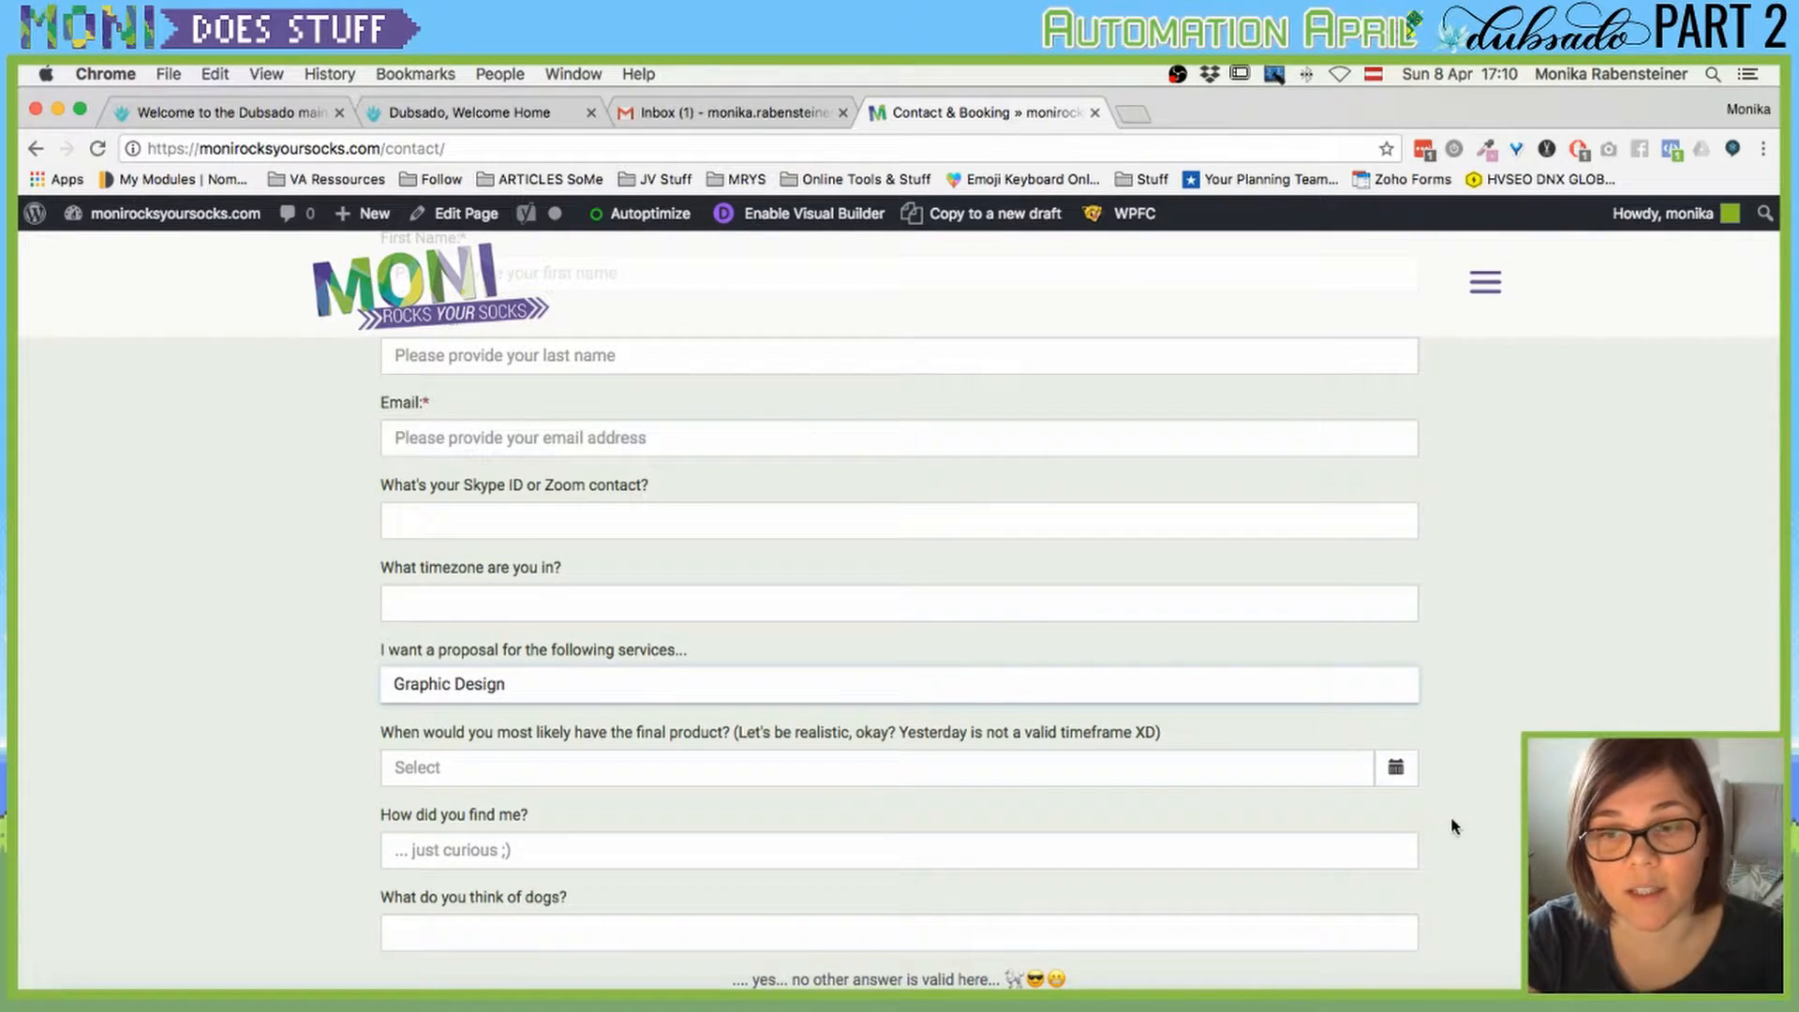
pyautogui.scroll(-5, 1397, 829)
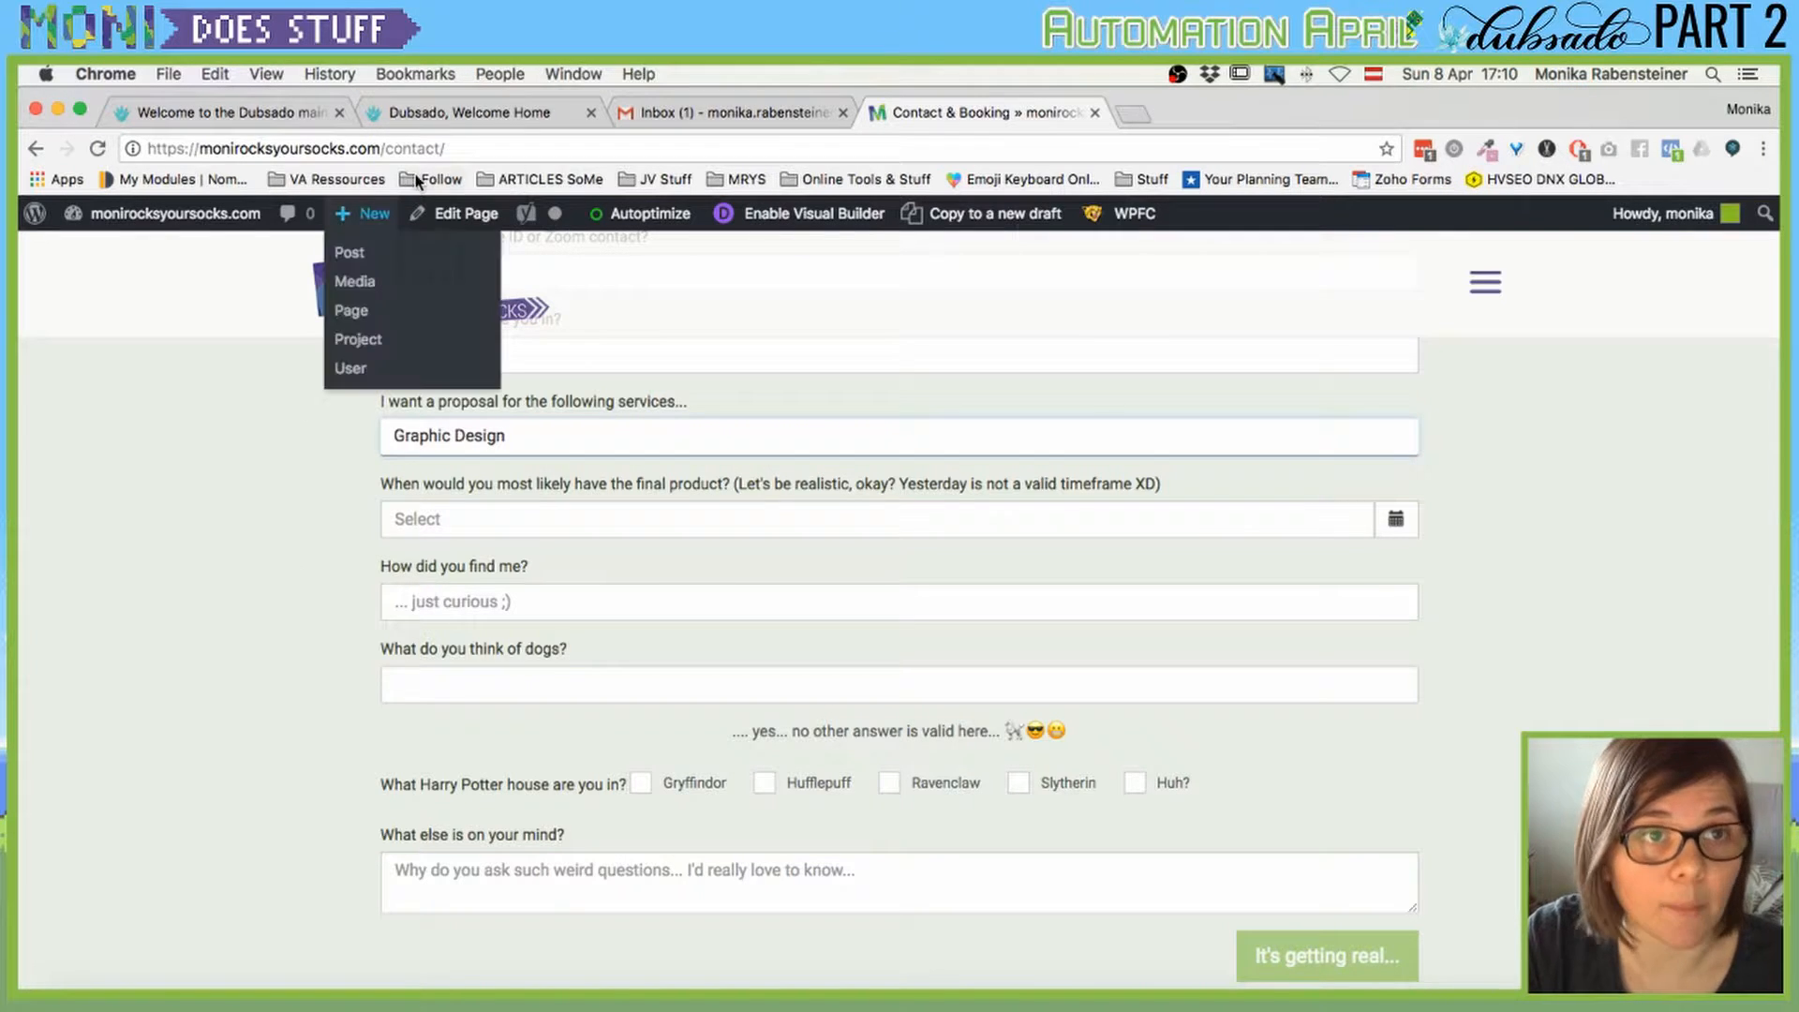
# Return to the first Dubsado browser tab and open the Graphic Design Proposal form for editing.
pyautogui.click(456, 116)
pyautogui.click(318, 112)
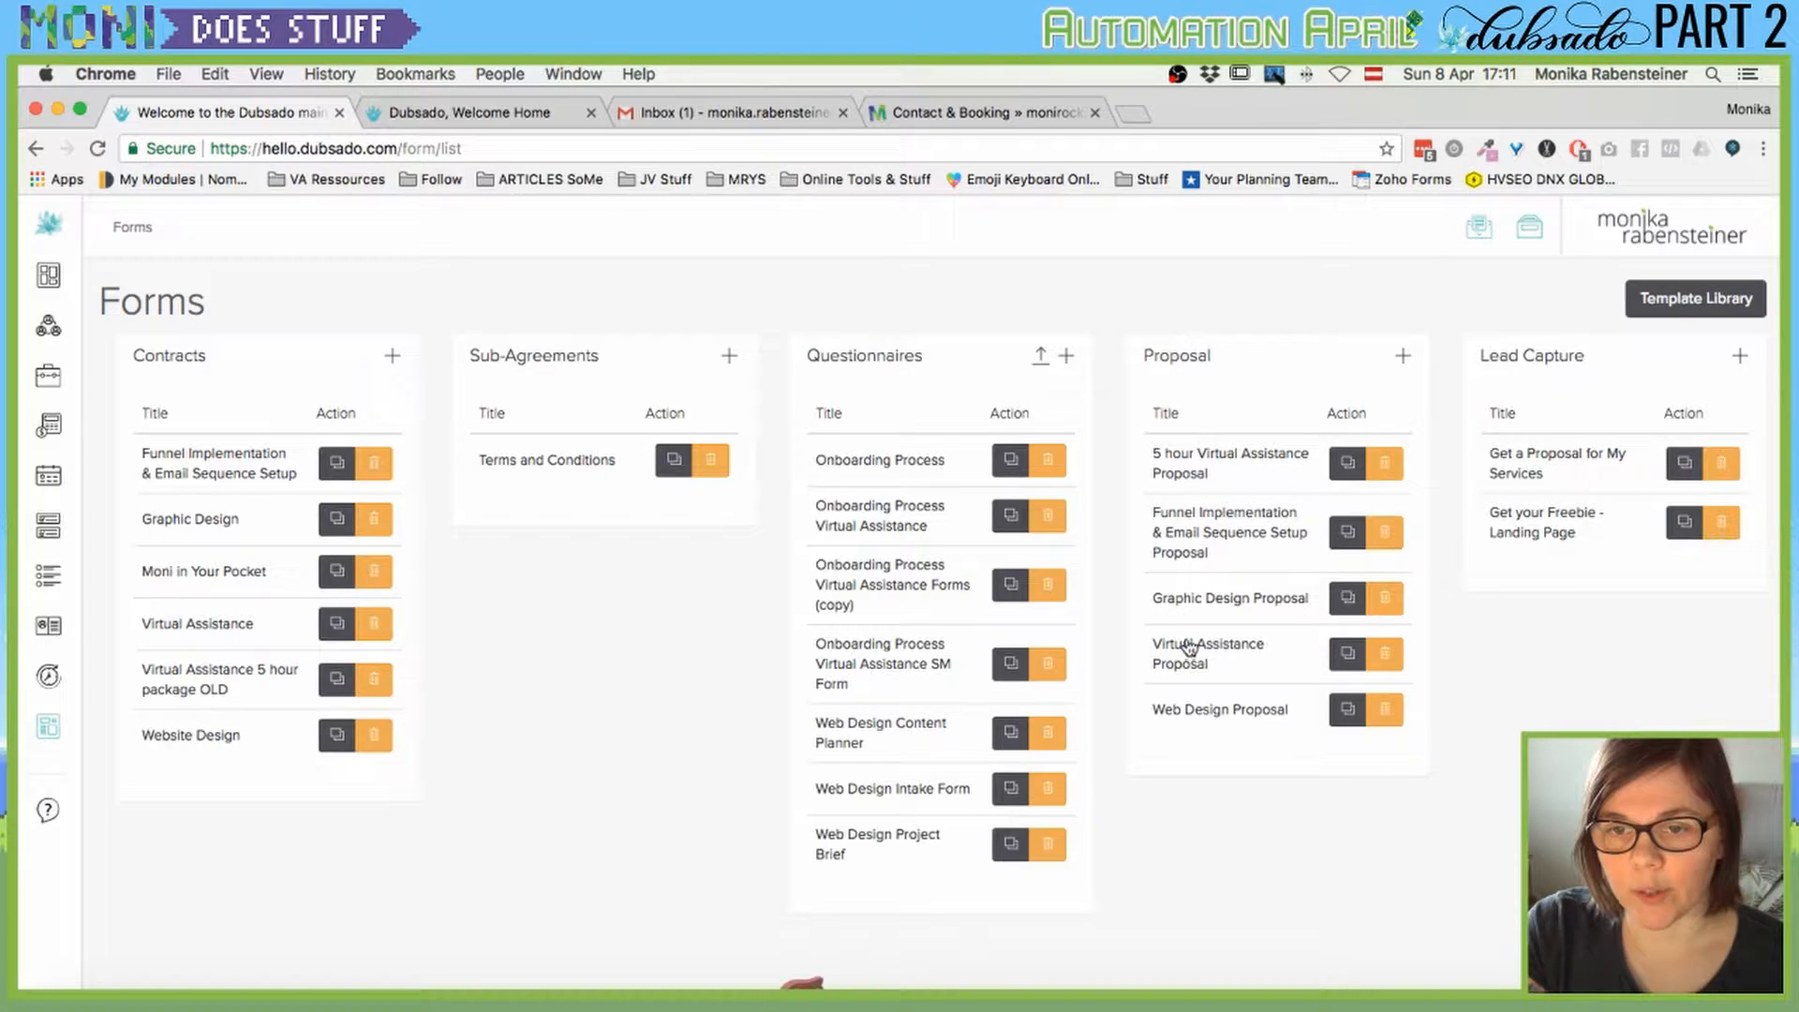
pyautogui.click(1224, 600)
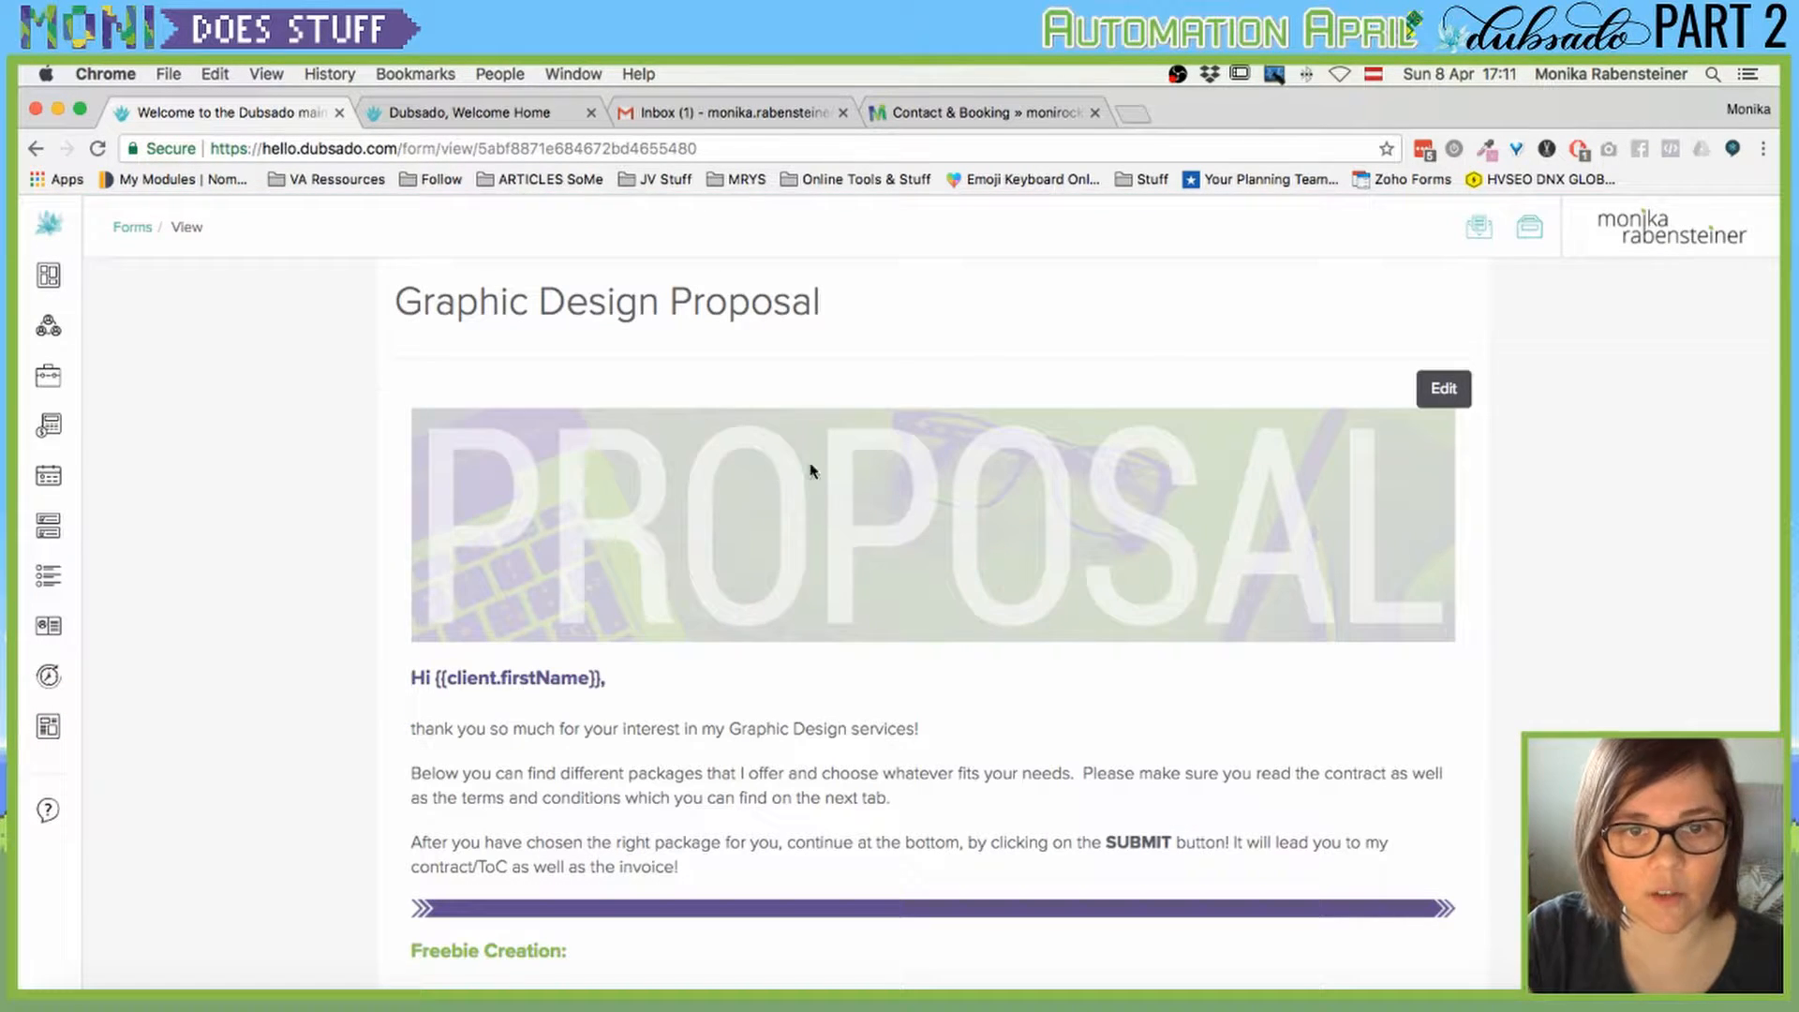
pyautogui.scroll(-1, 815, 576)
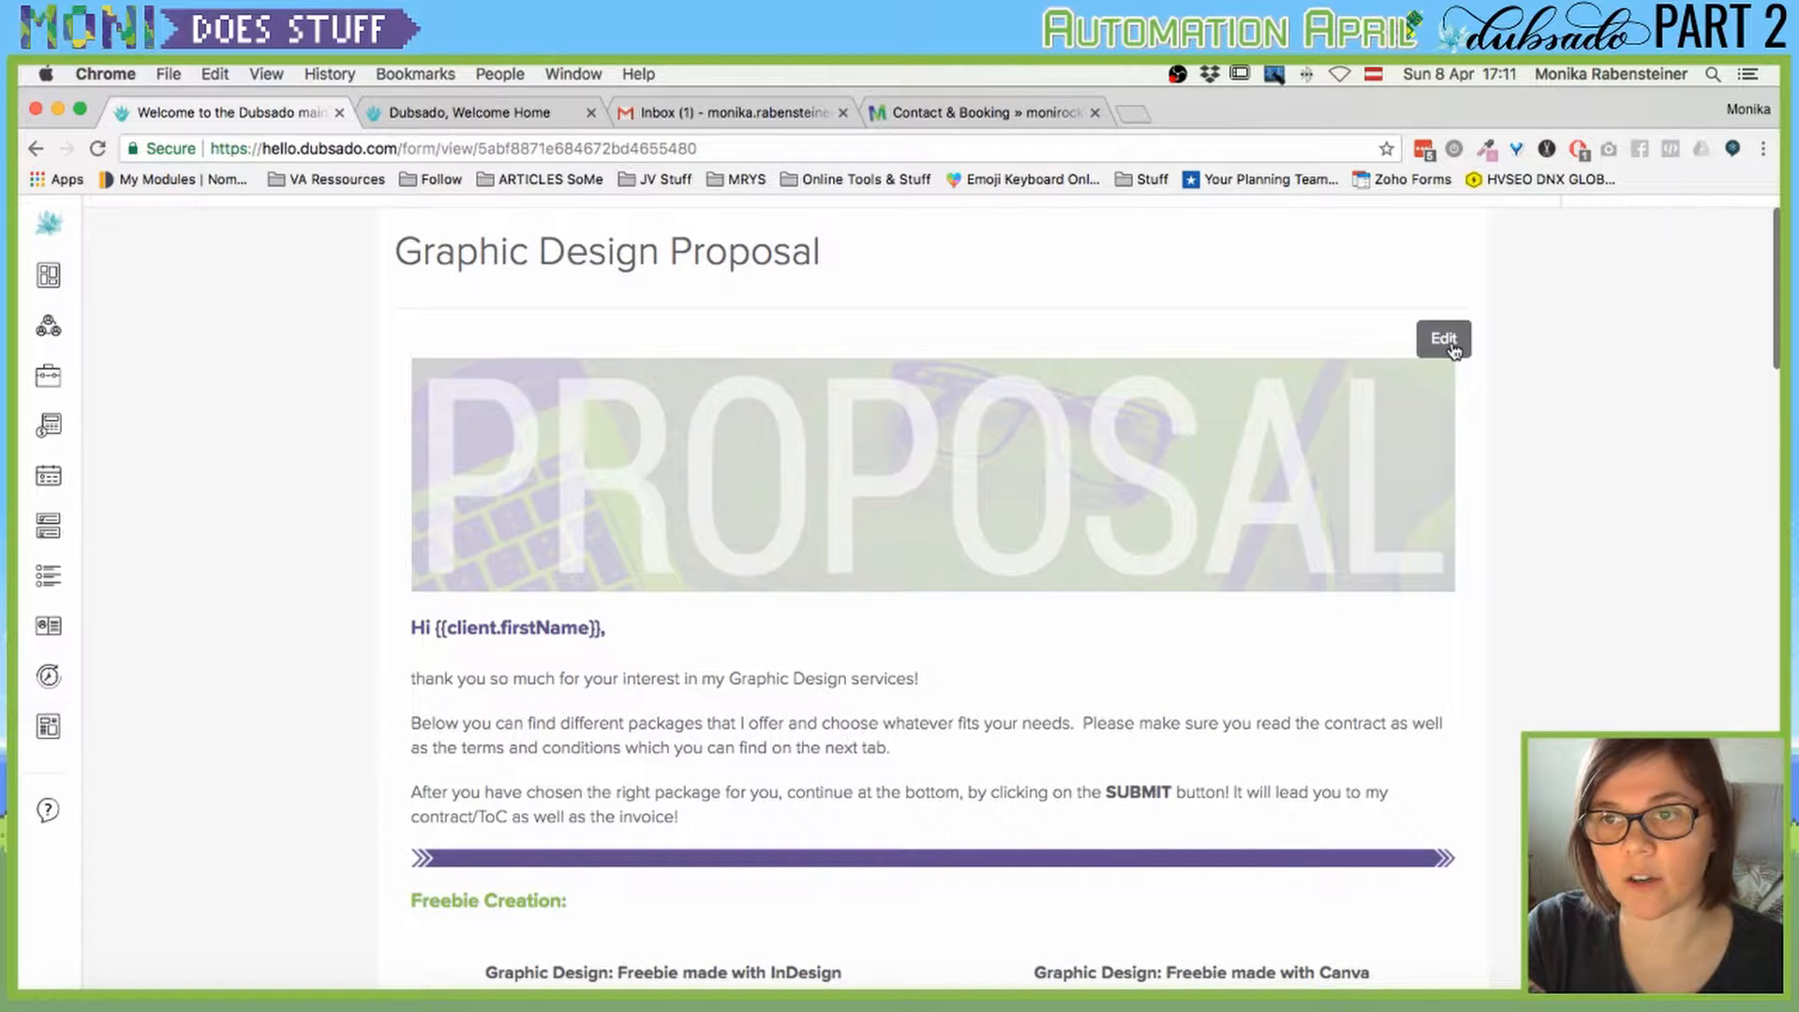
pyautogui.click(1444, 339)
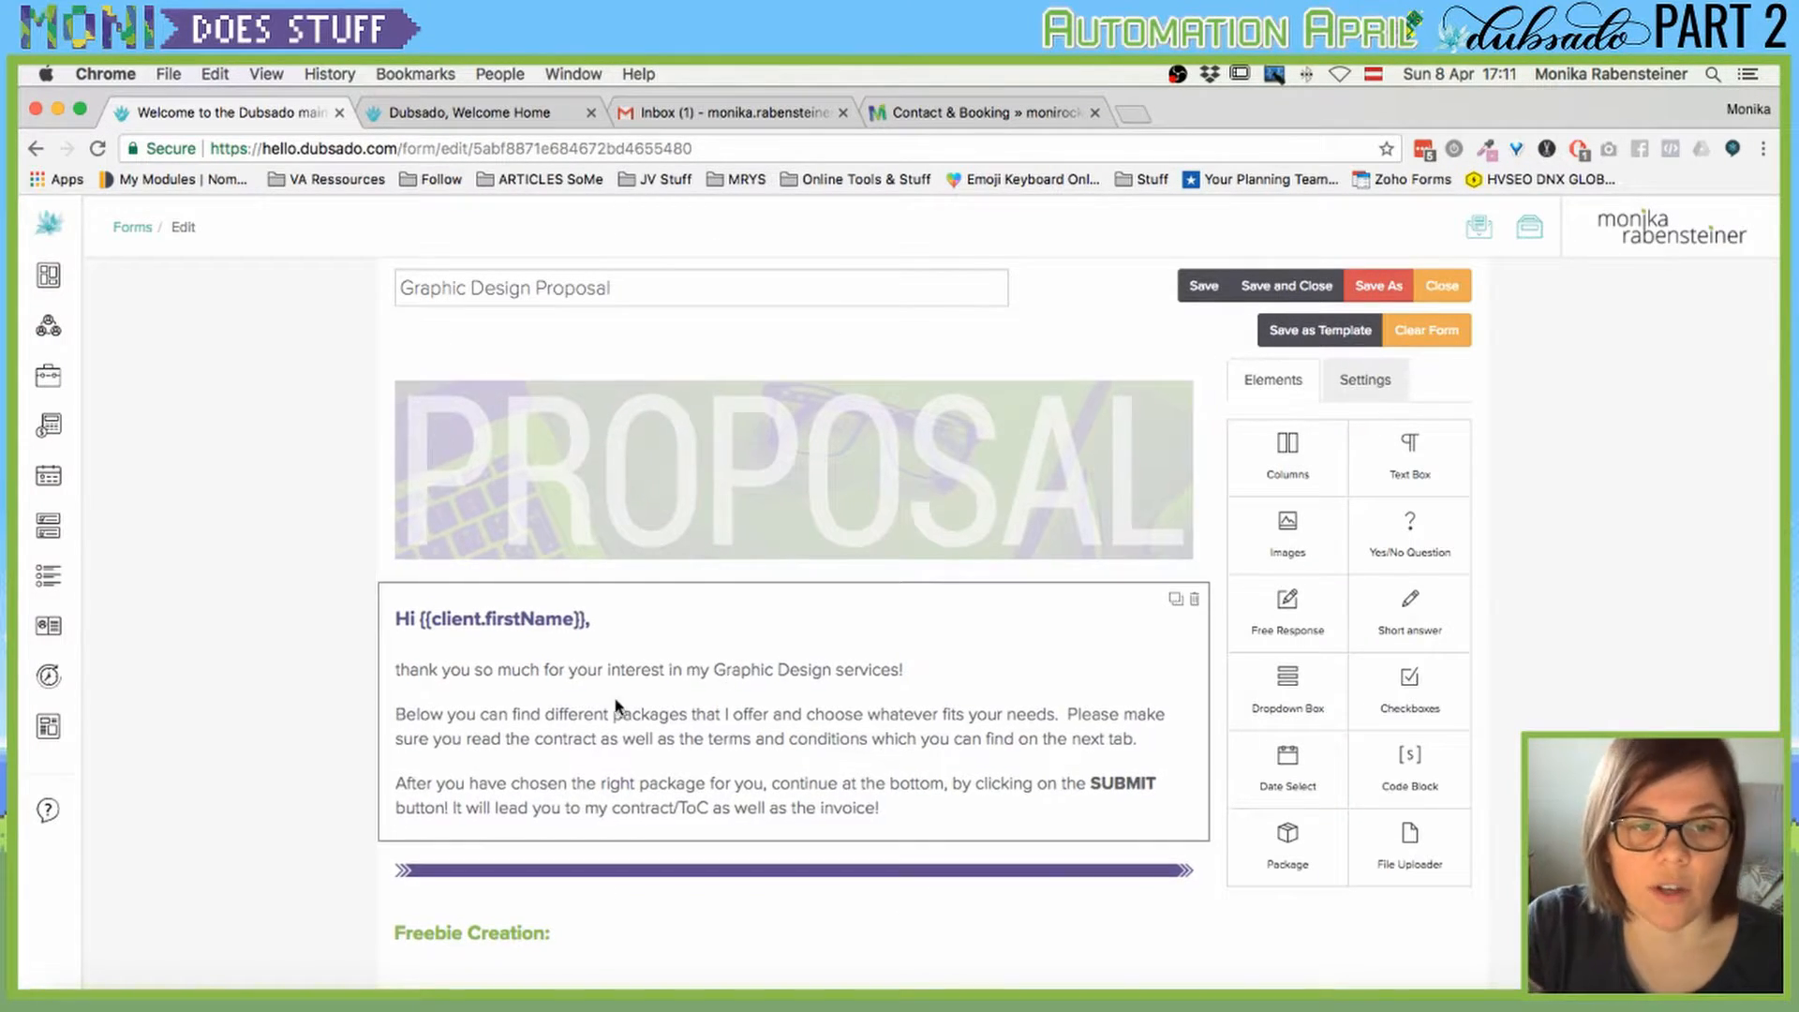
# Add a package element below the Freebie Creation heading and assign it the package "Graphic Design: Freebie made with InDesign".
pyautogui.scroll(-5, 550, 450)
pyautogui.scroll(-5, 579, 499)
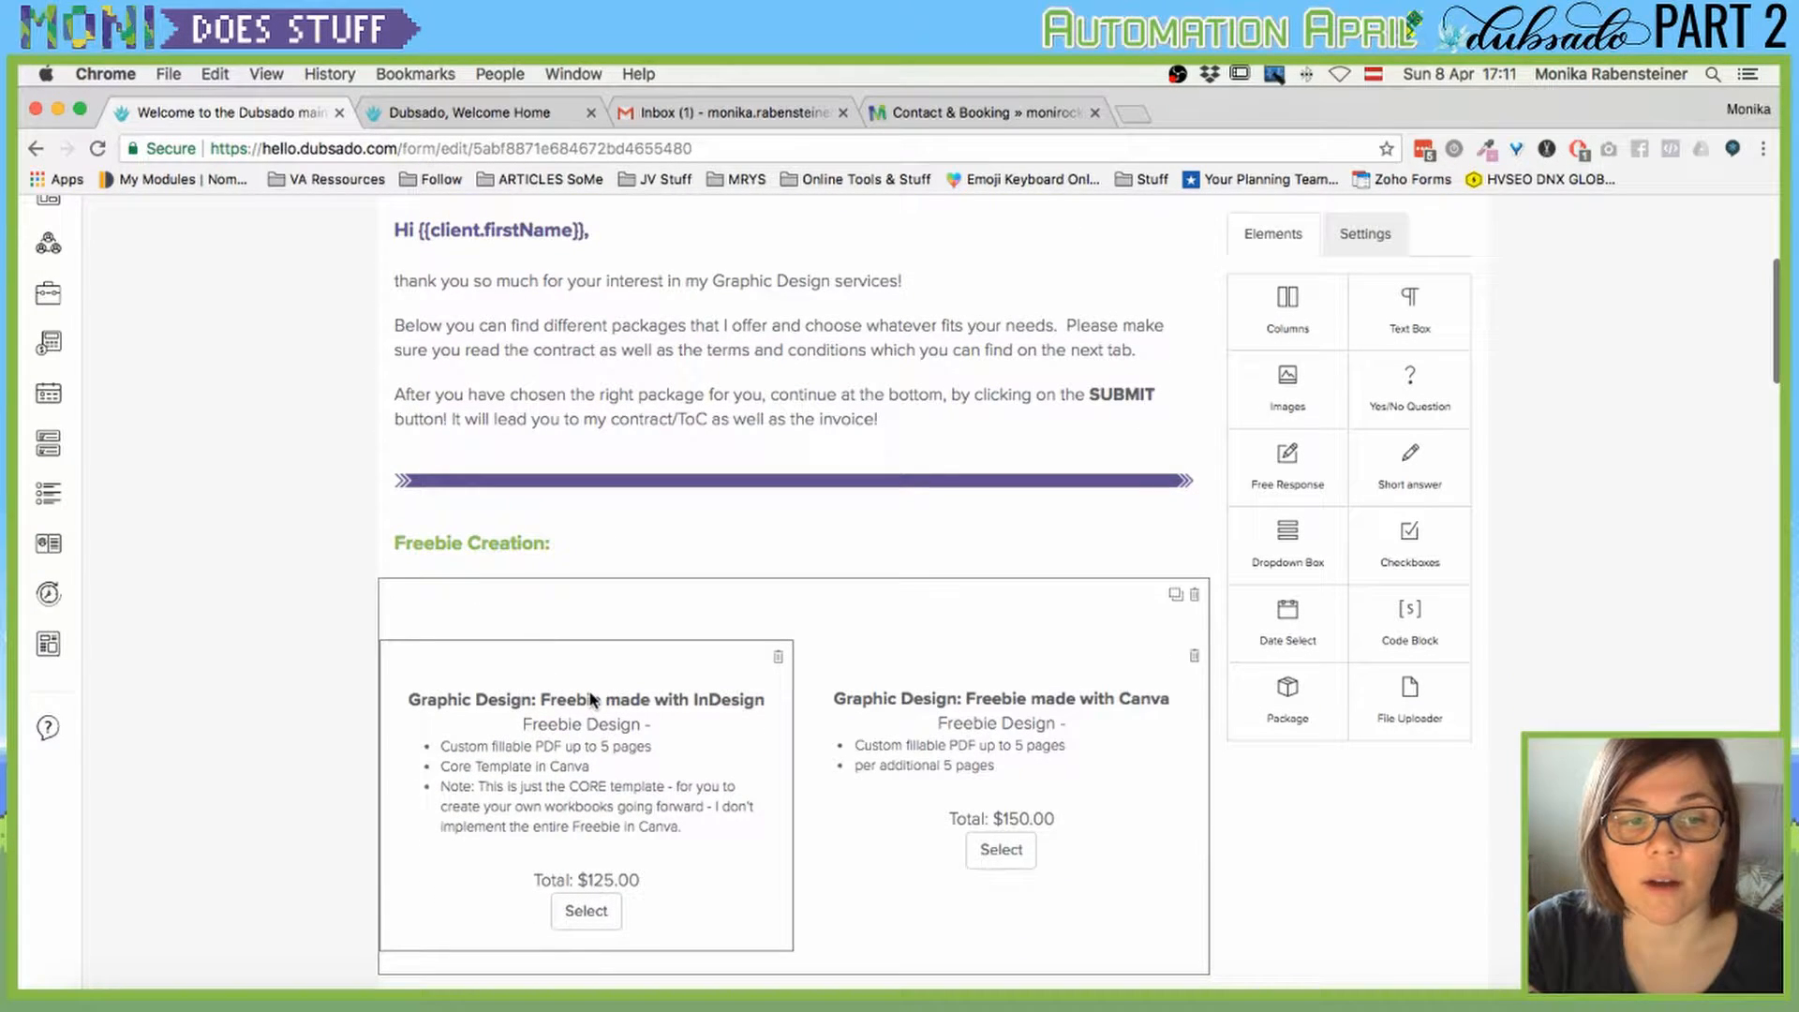
pyautogui.scroll(-2, 734, 512)
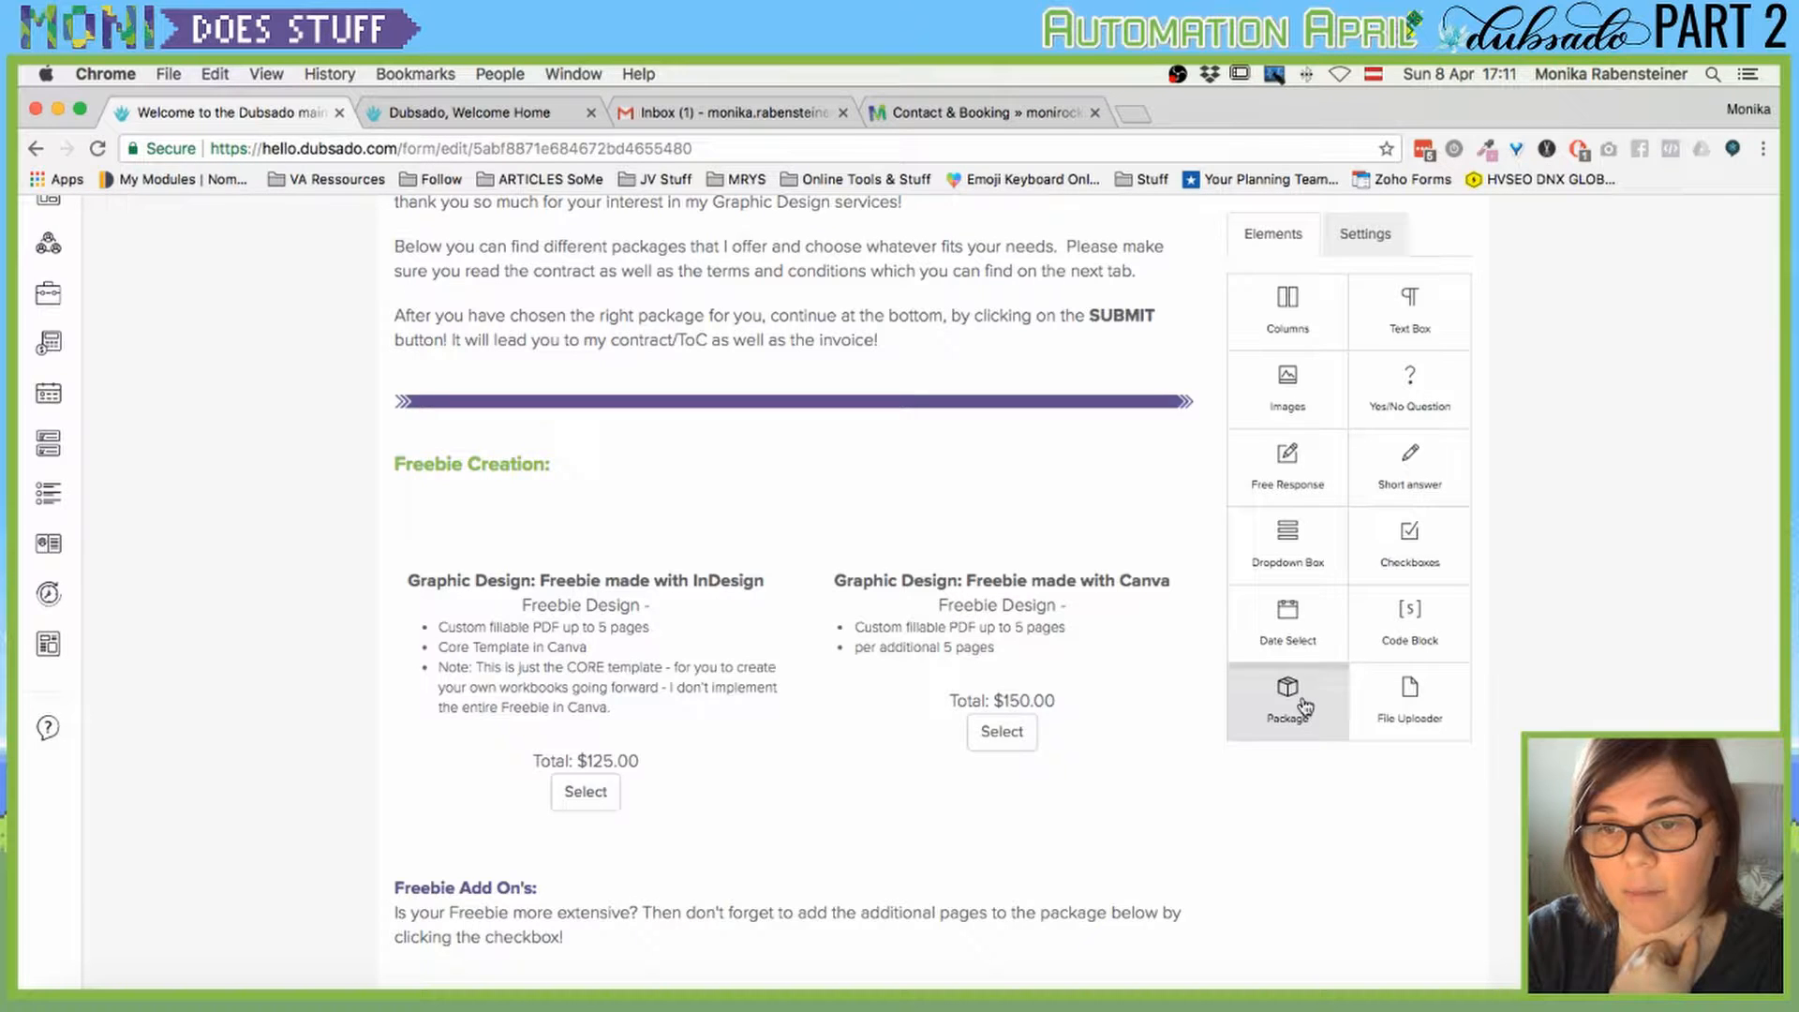
pyautogui.moveTo(1302, 717); pyautogui.dragTo(689, 506)
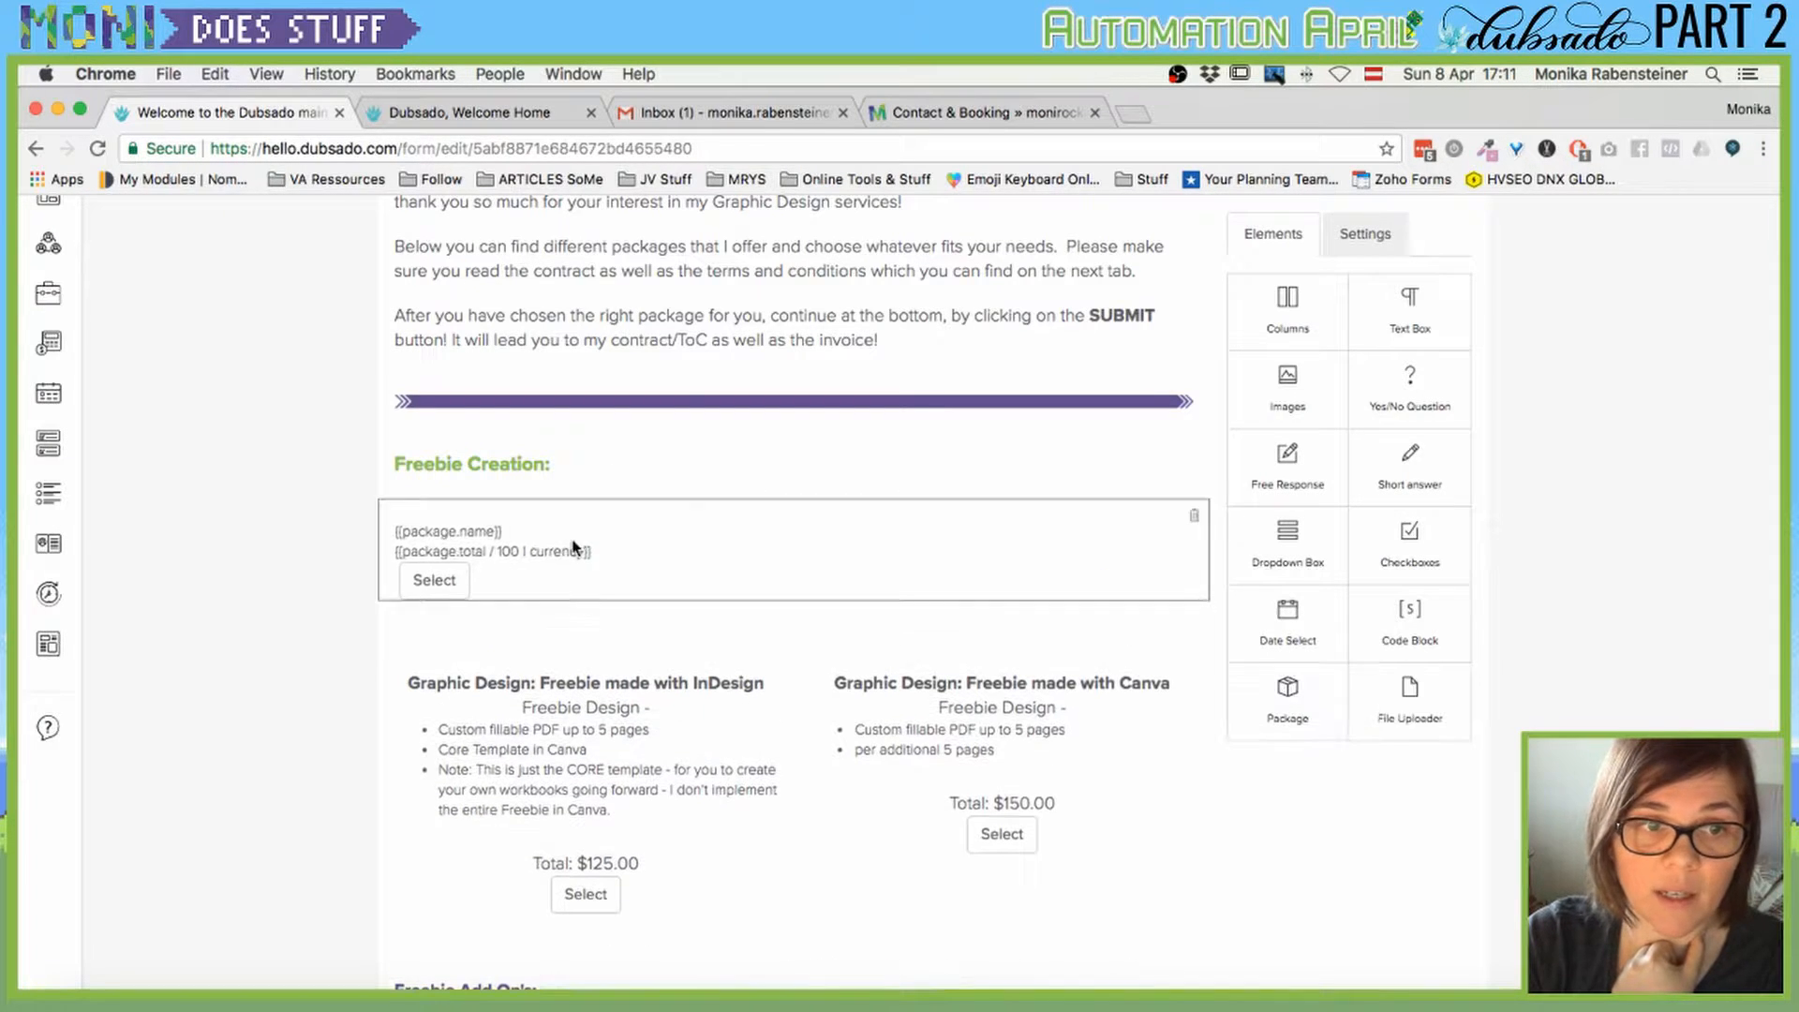
pyautogui.click(514, 539)
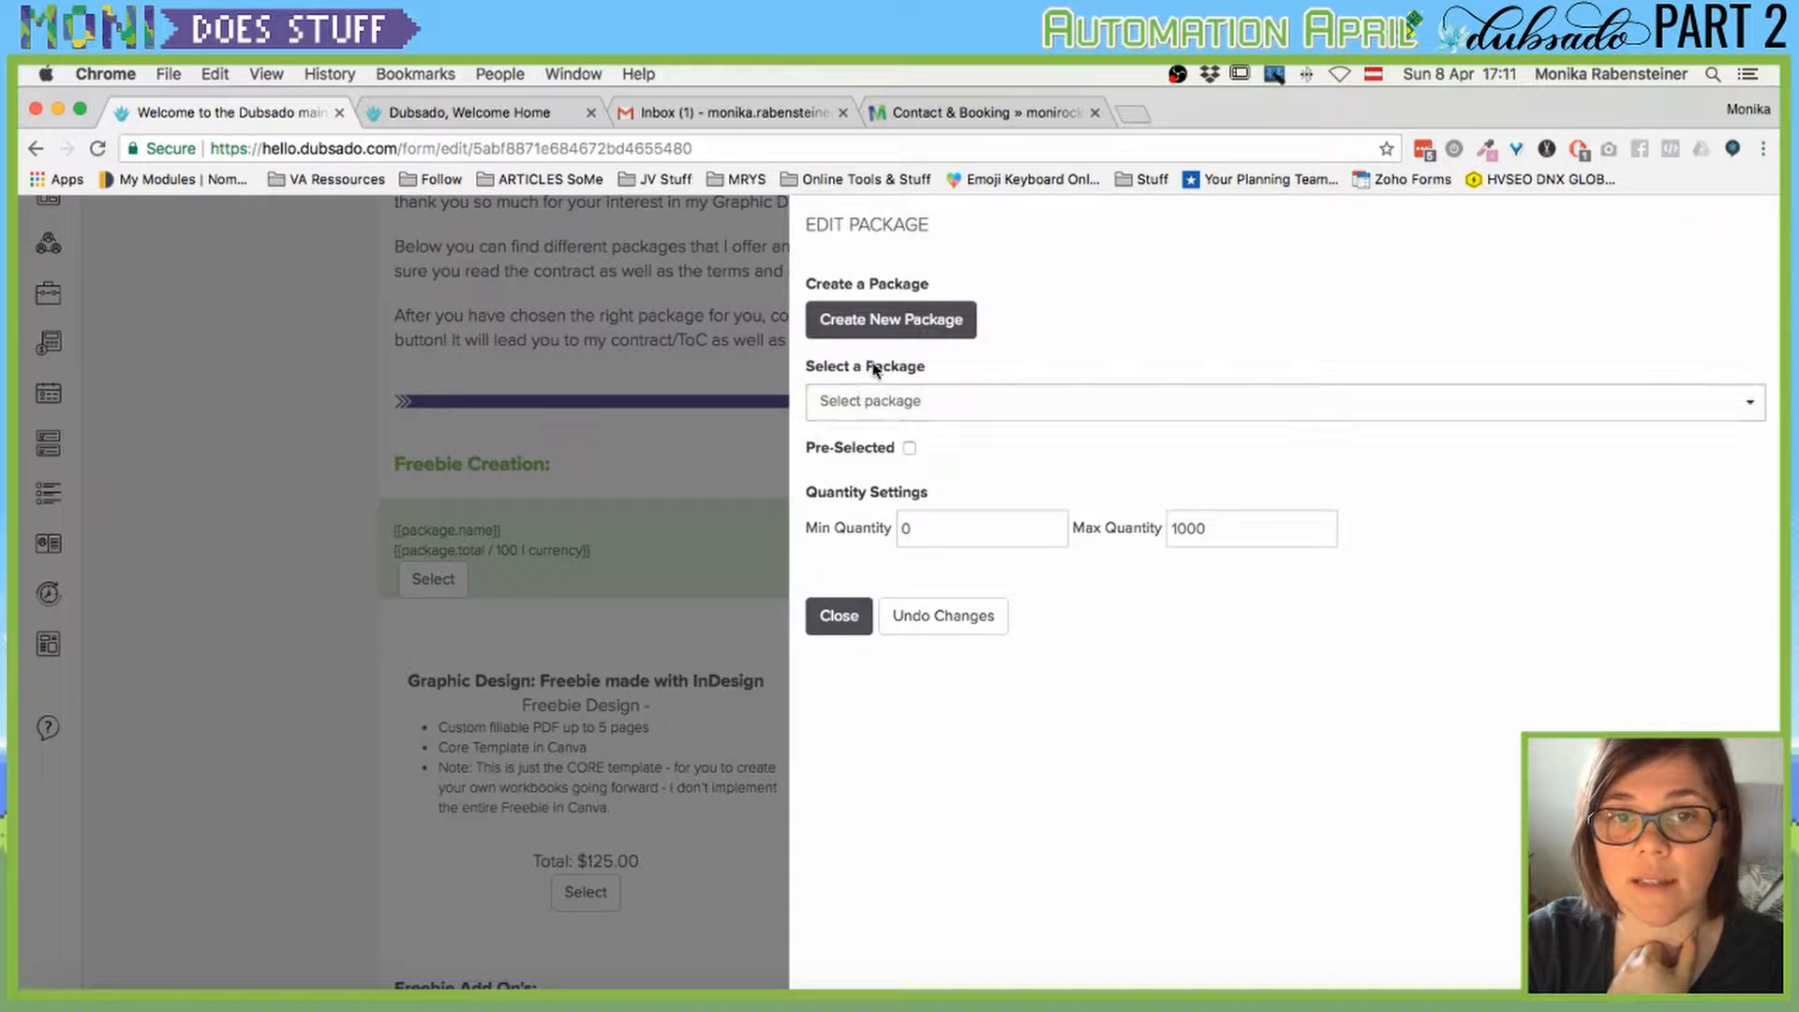
pyautogui.click(912, 408)
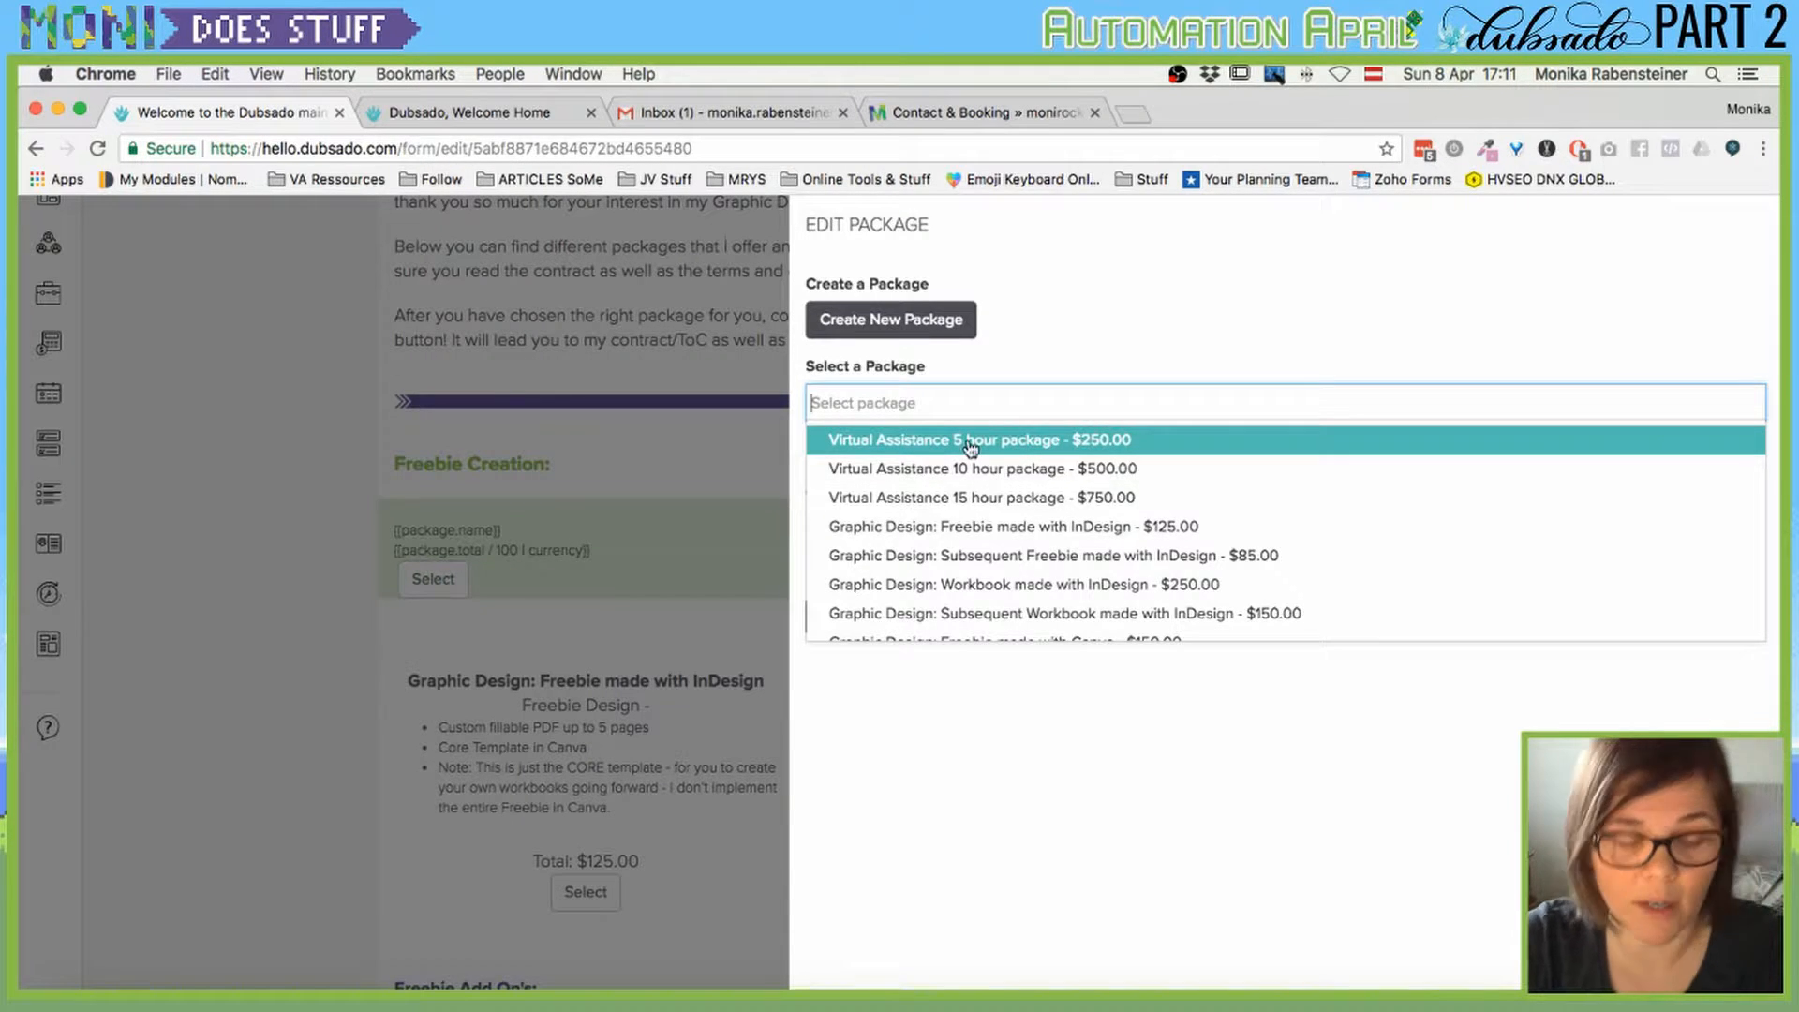
pyautogui.write('free')
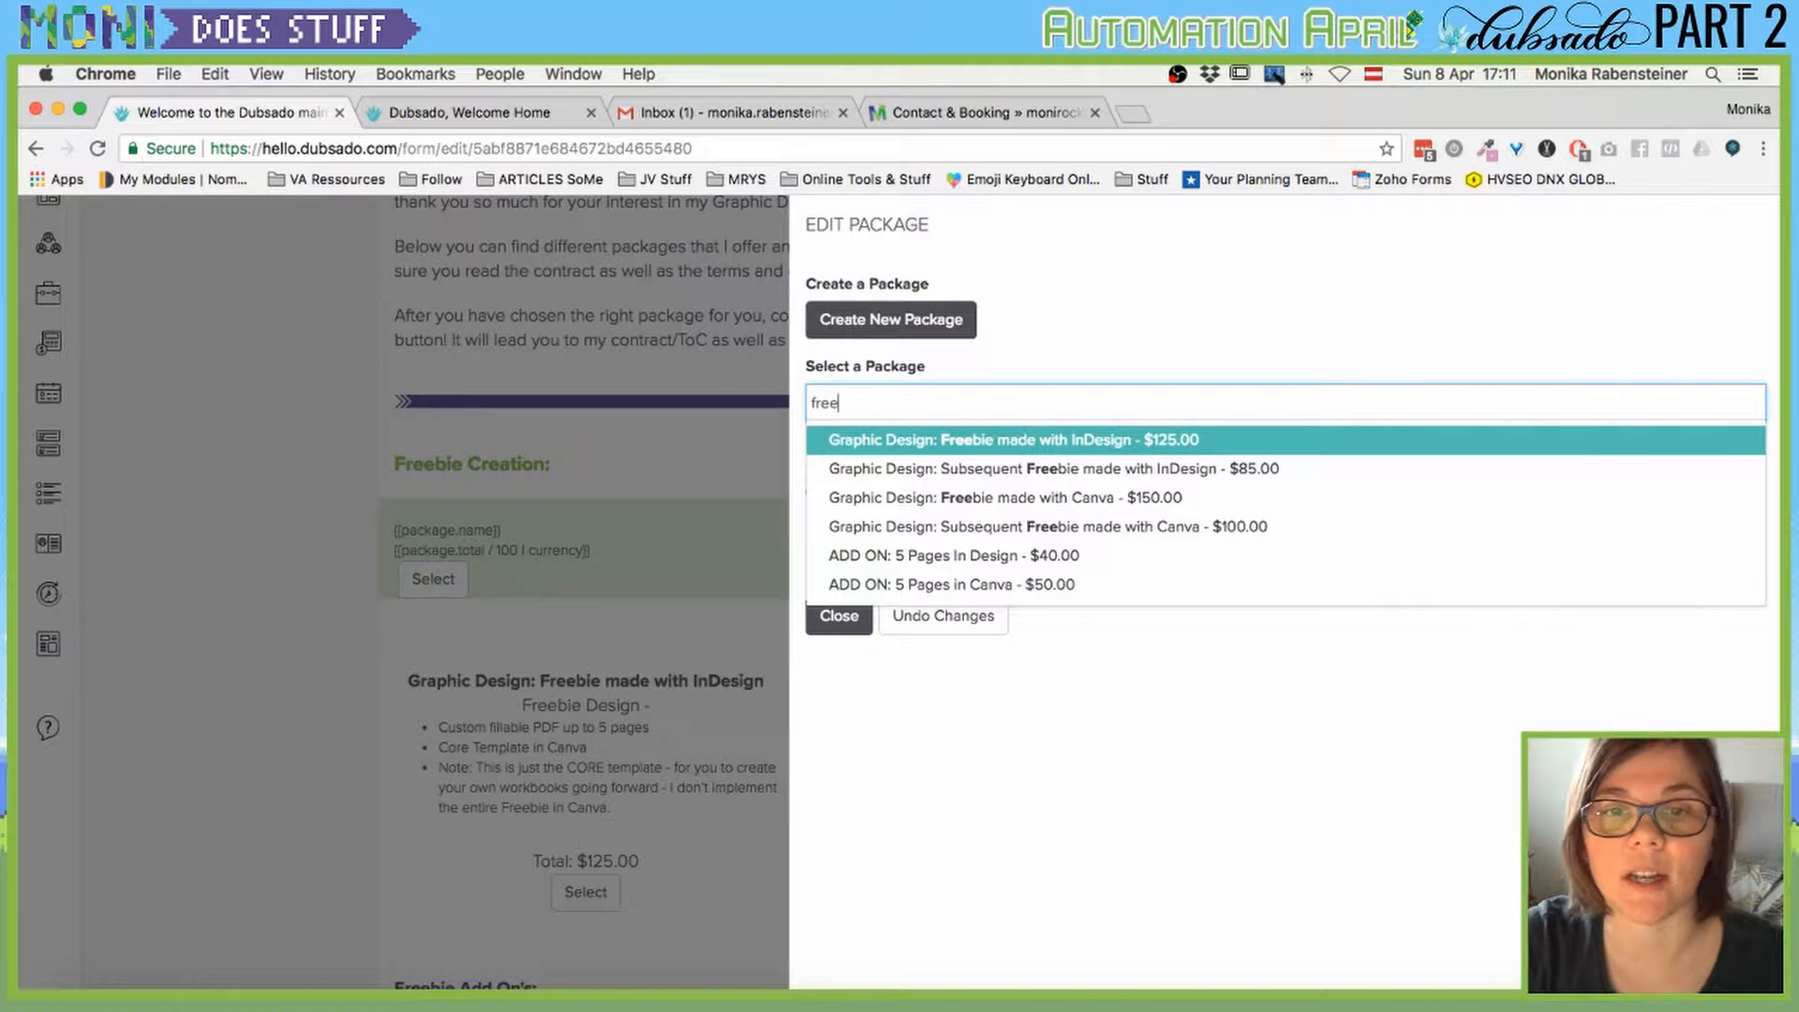
pyautogui.click(999, 440)
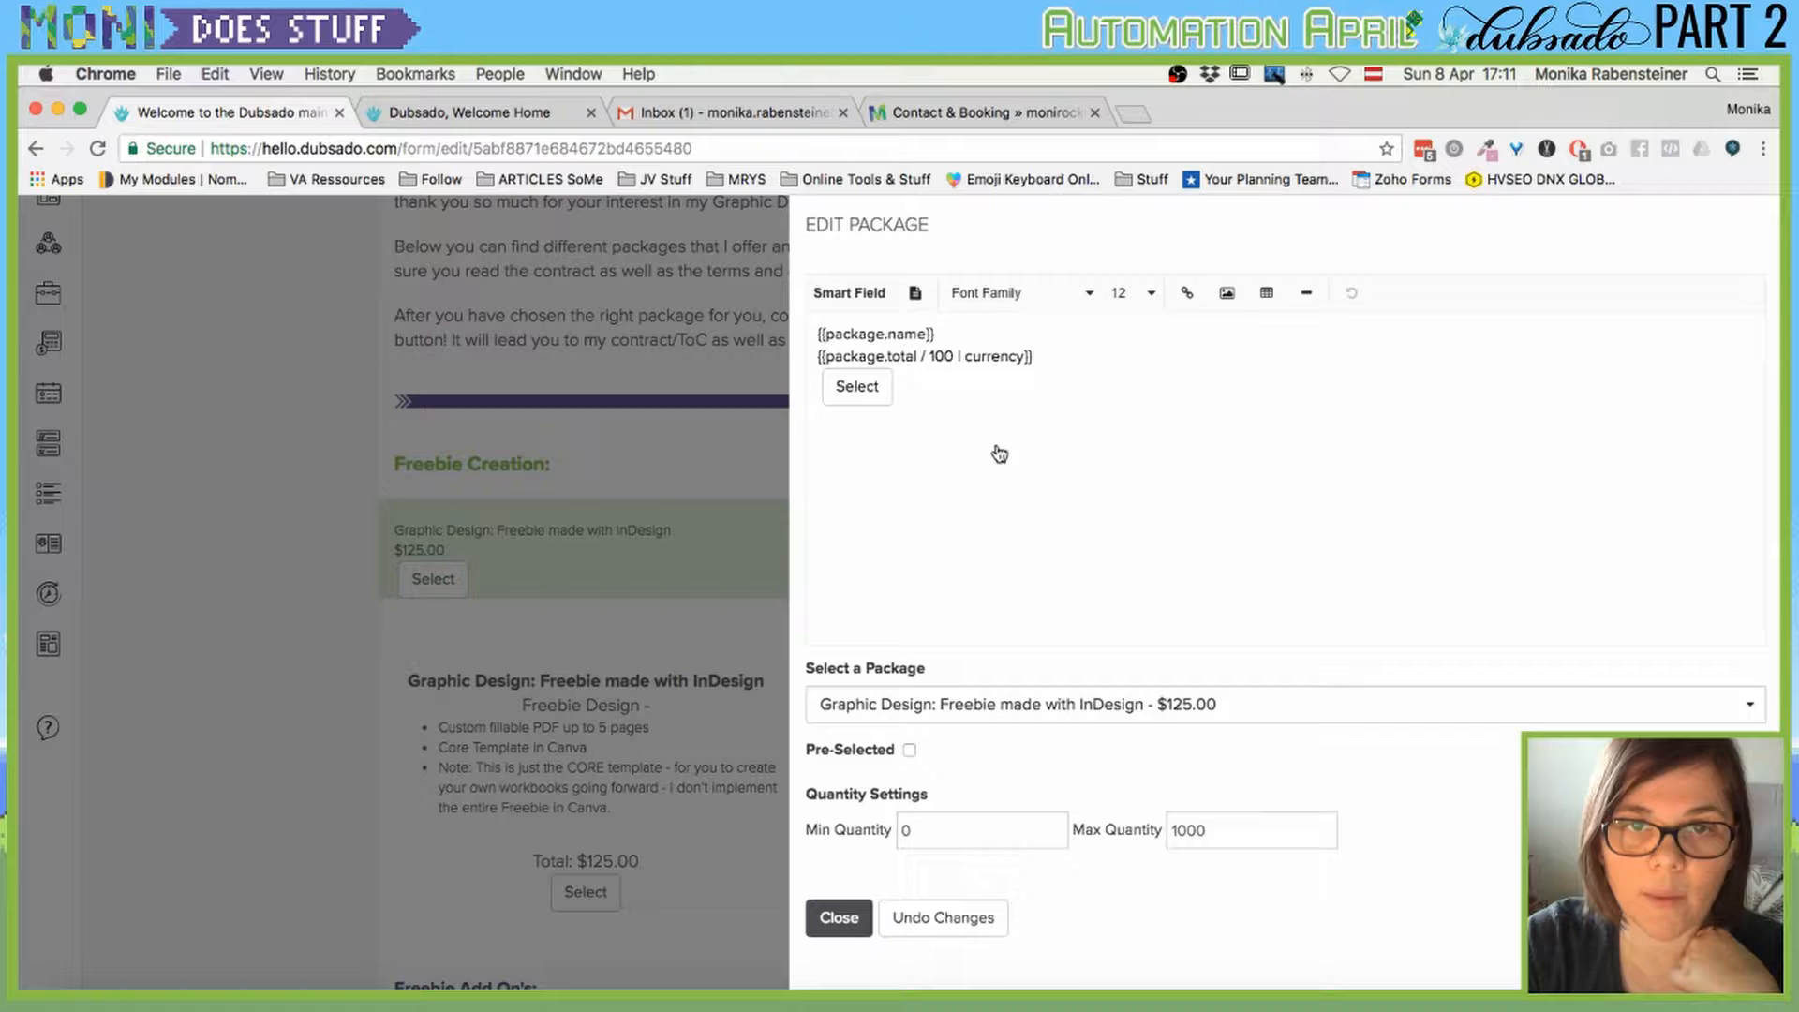
# Insert the package's Small Checkbox smart field on a new line below the Select button in the package text.
pyautogui.click(947, 330)
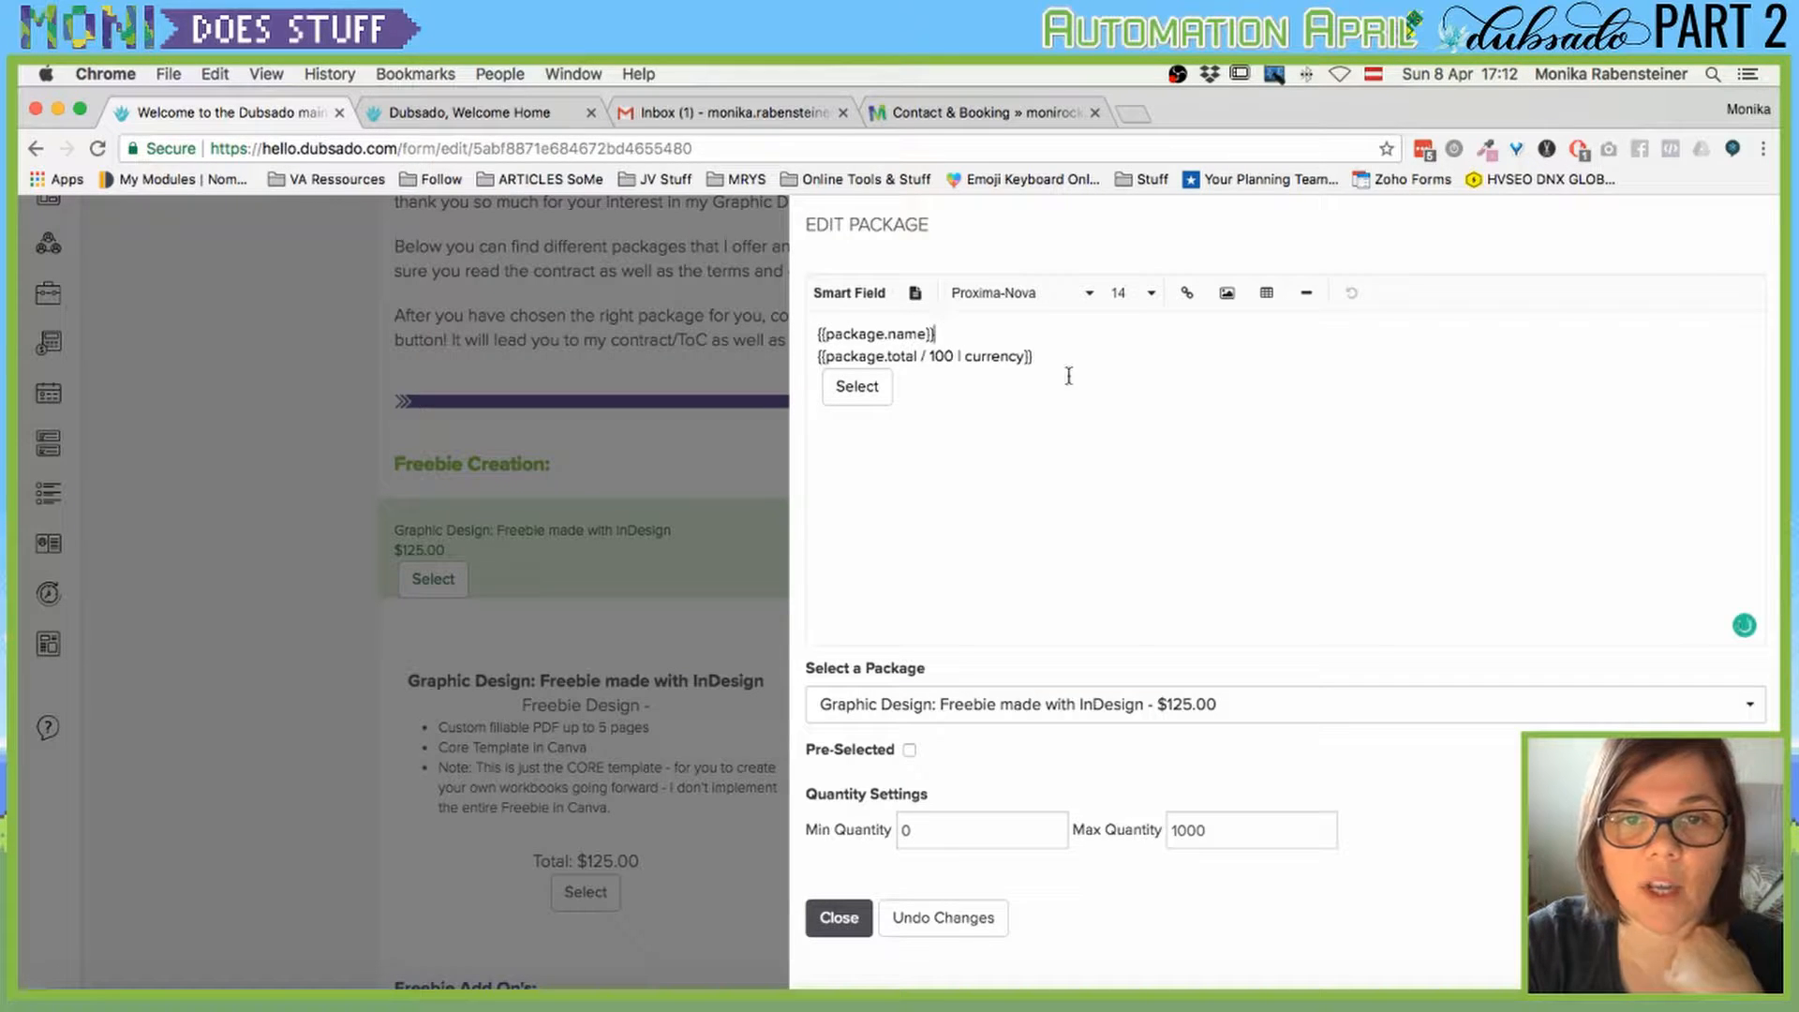
pyautogui.moveTo(1068, 375); pyautogui.dragTo(830, 315)
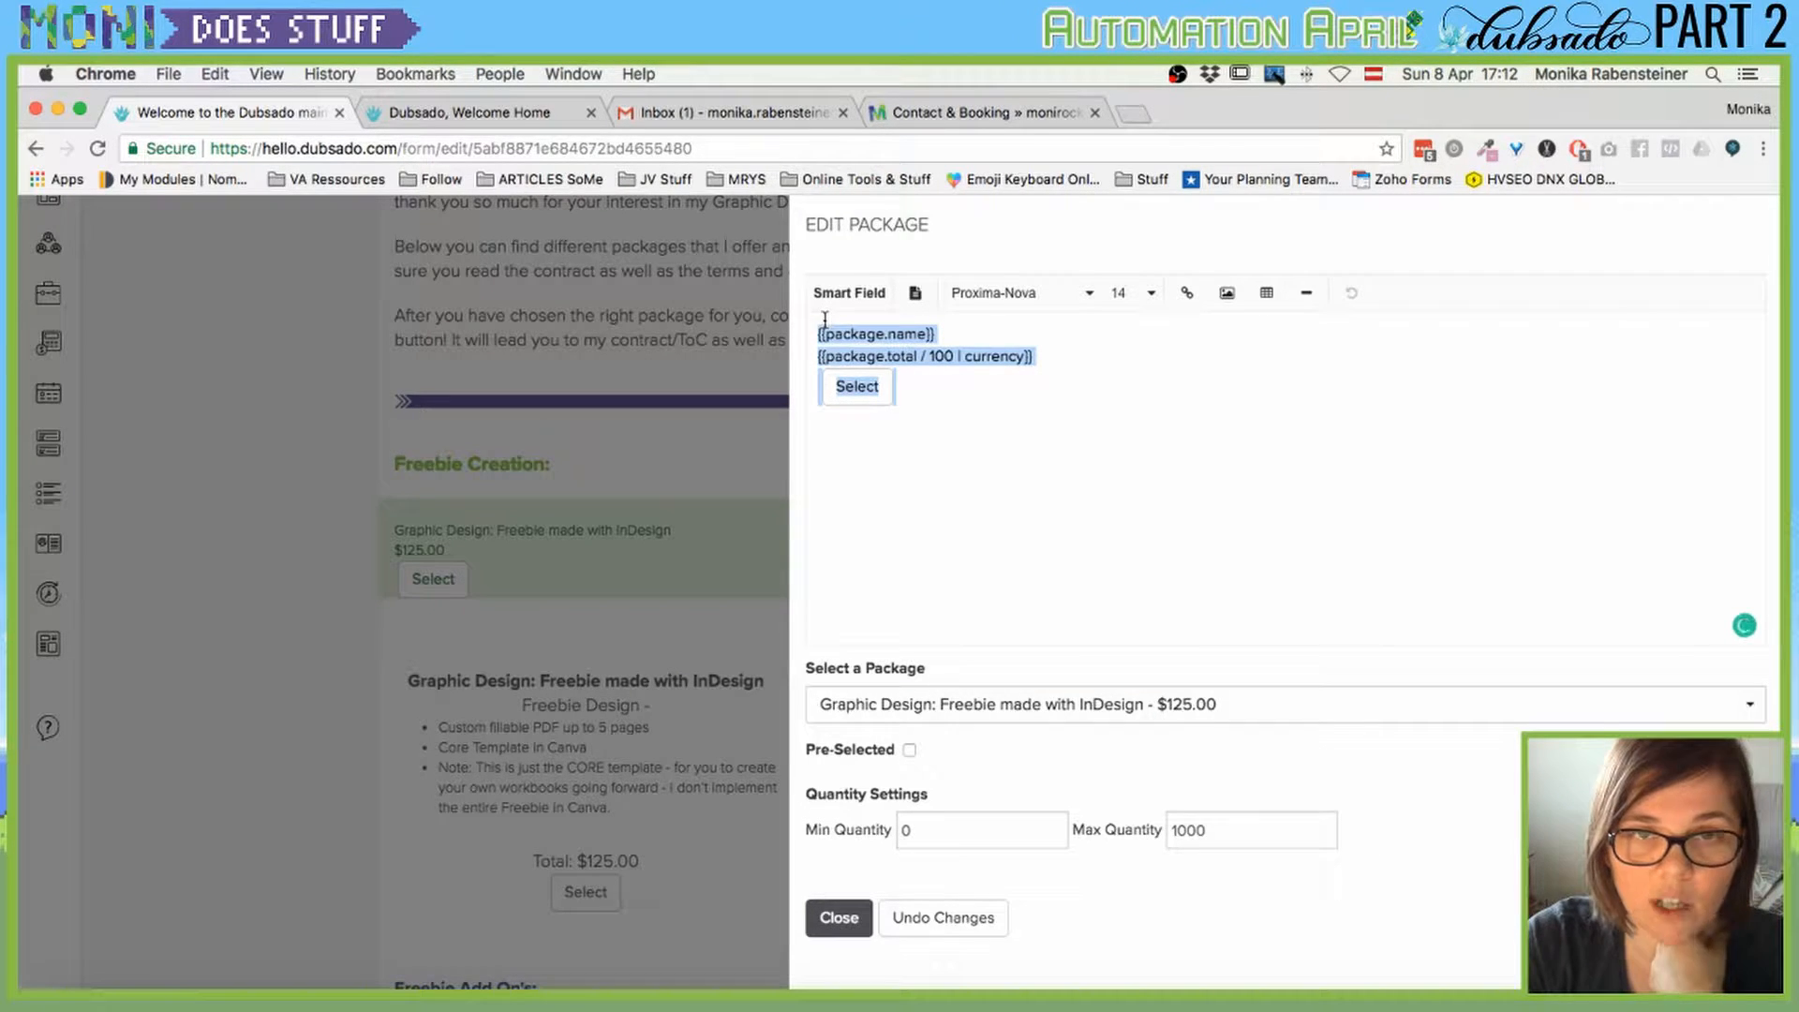
pyautogui.click(937, 399)
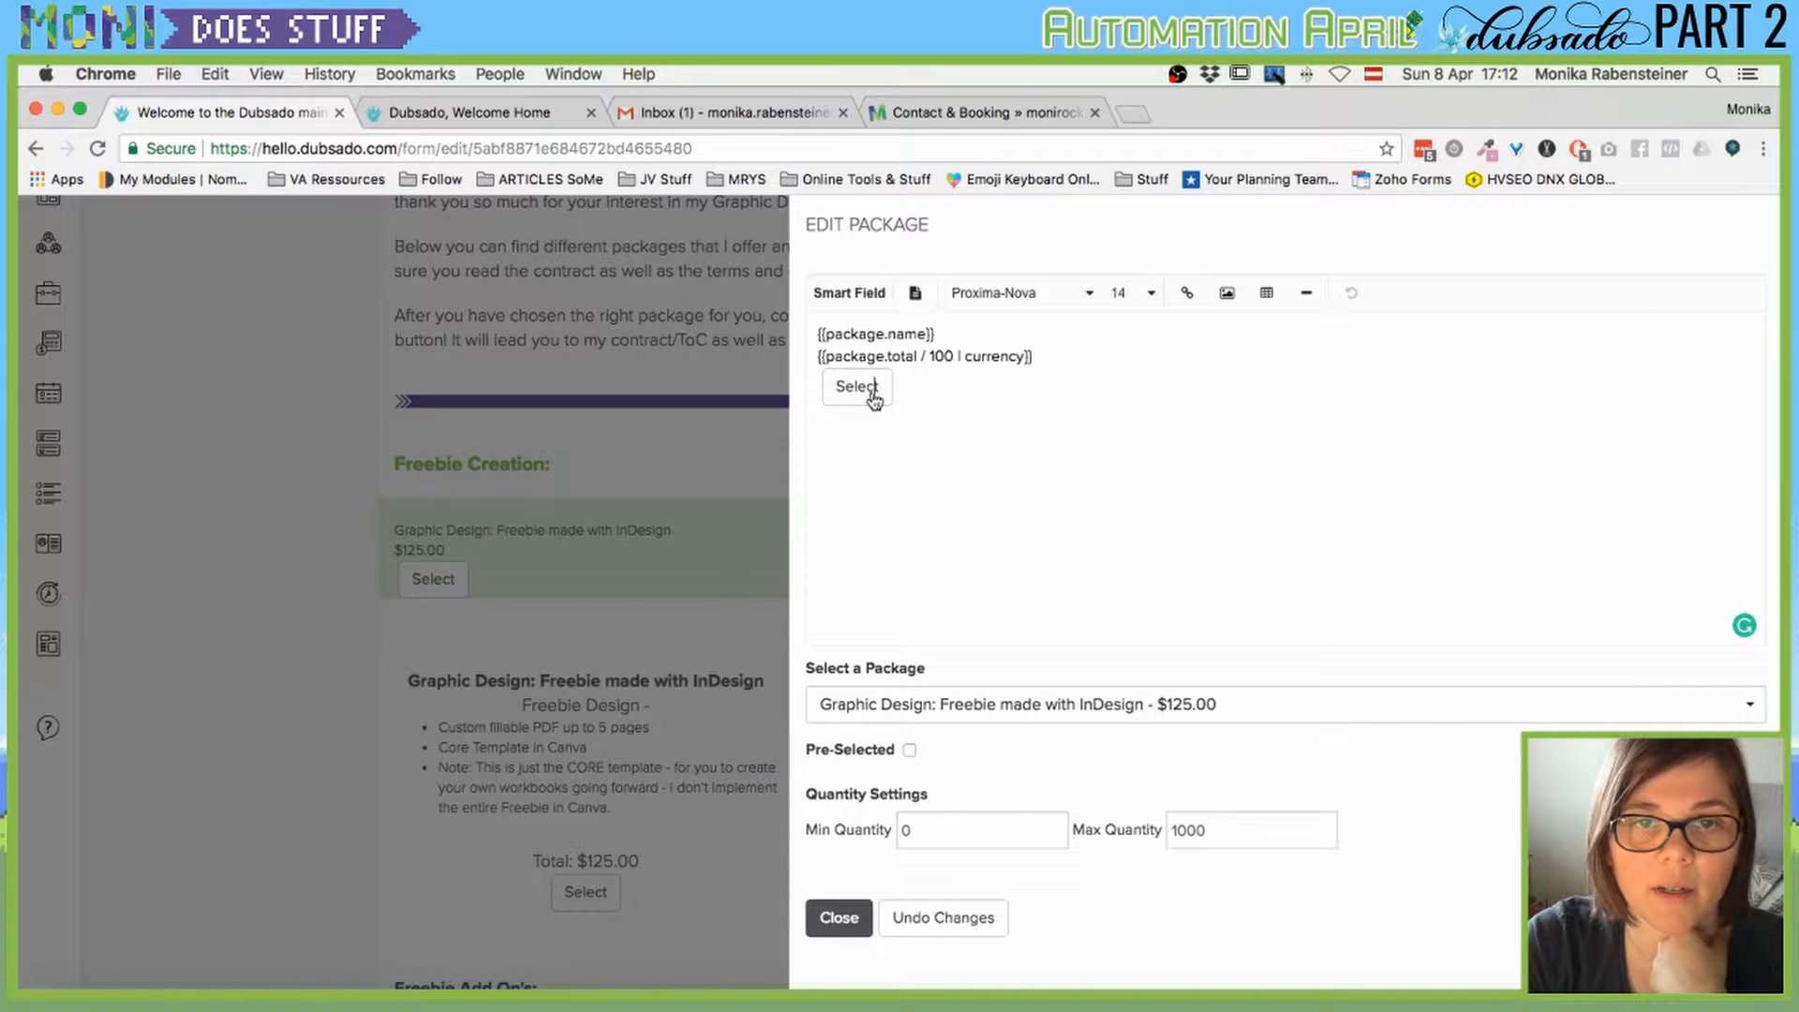
pyautogui.click(911, 394)
pyautogui.press('Return')
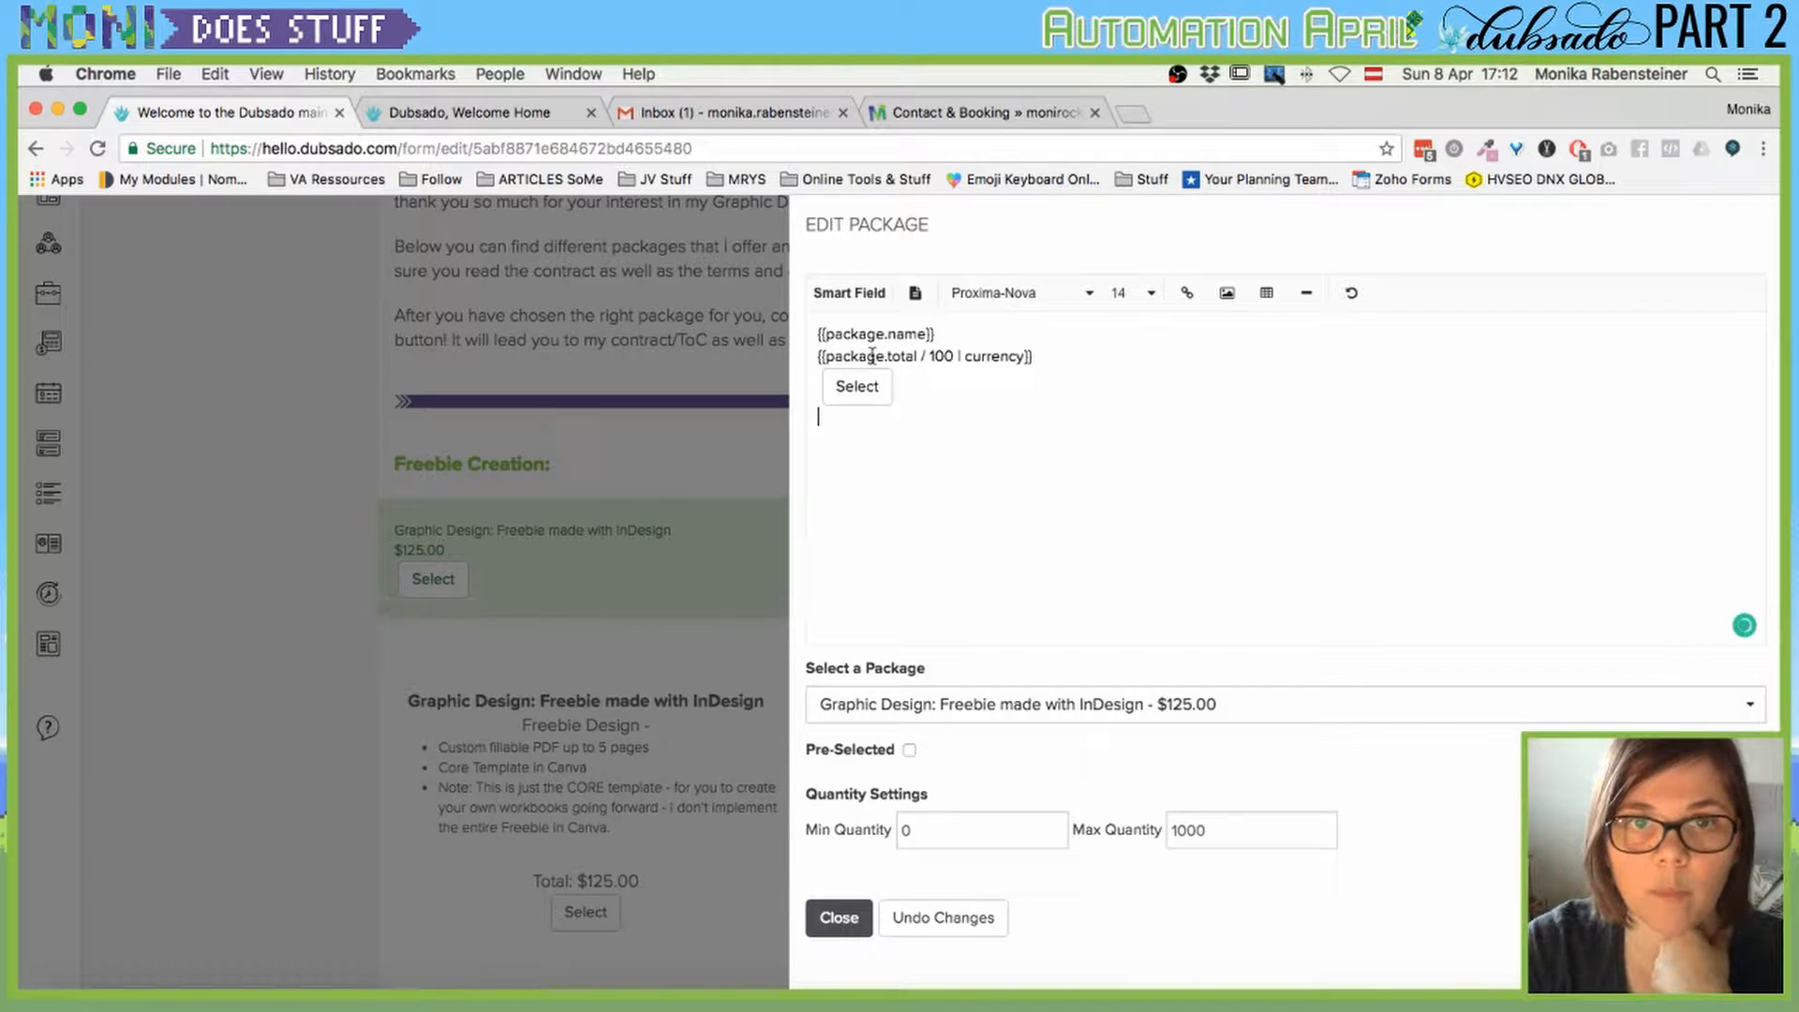
pyautogui.click(849, 295)
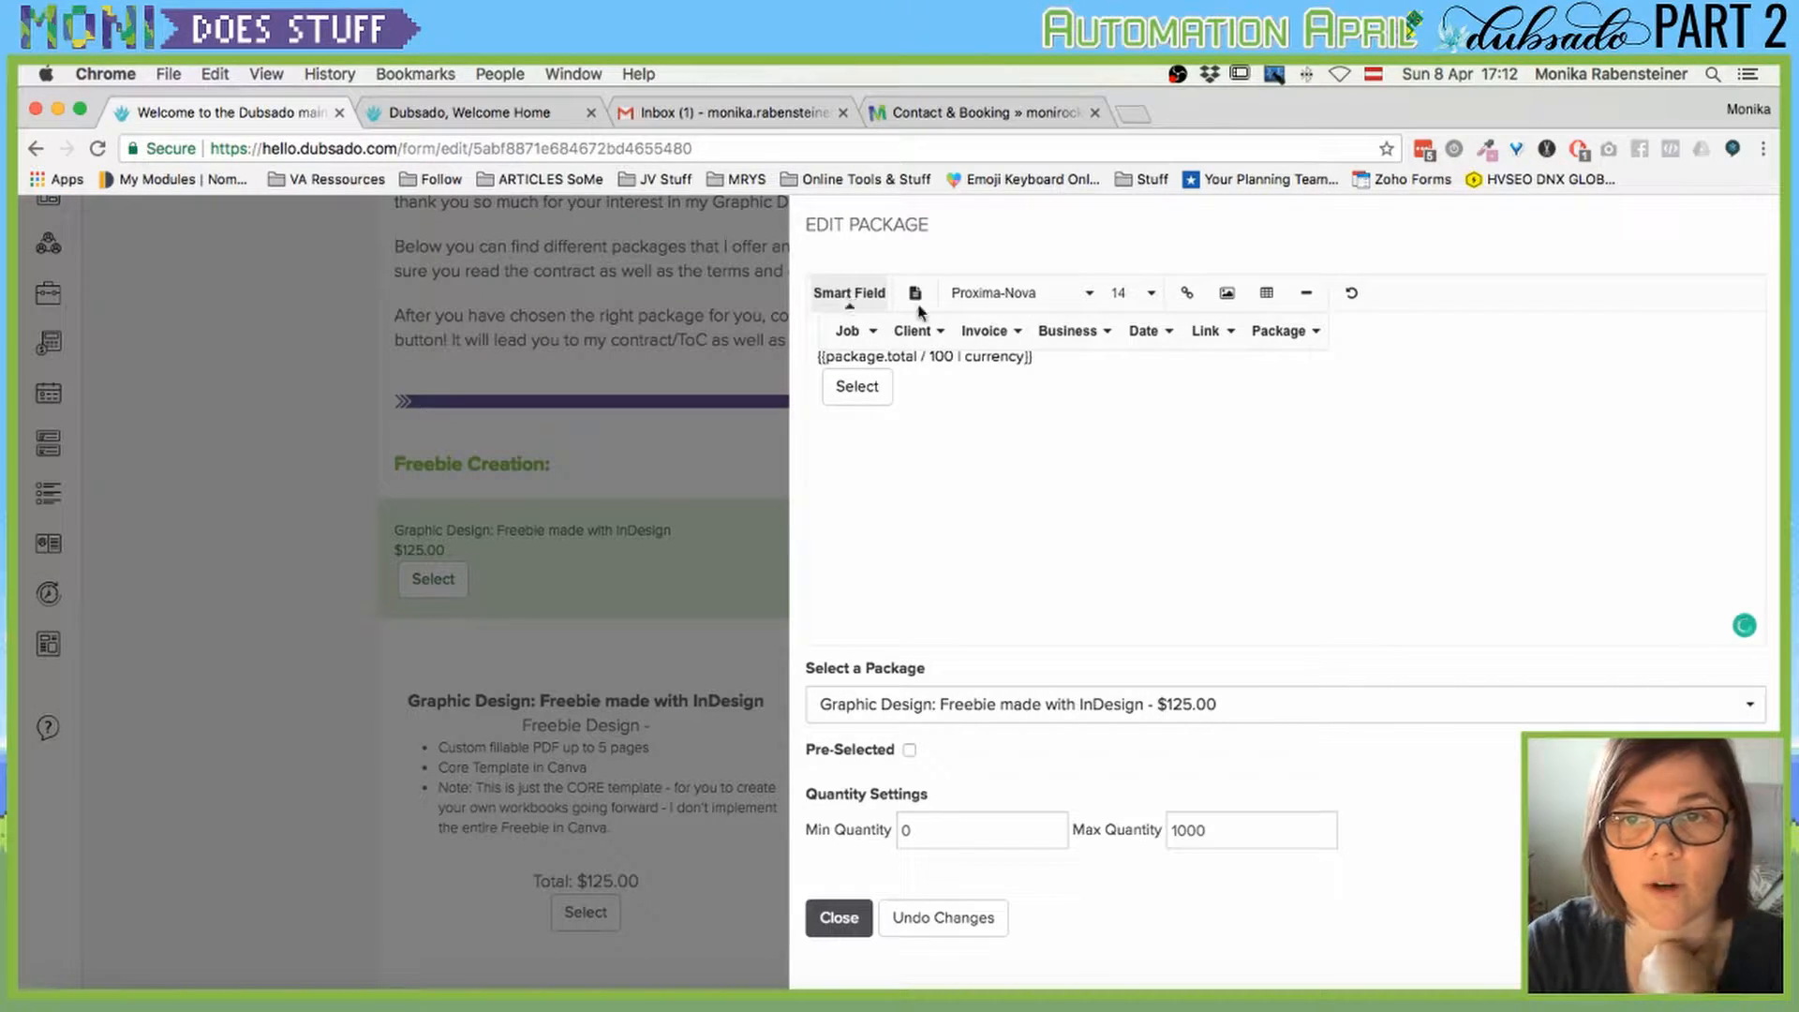
pyautogui.click(1293, 333)
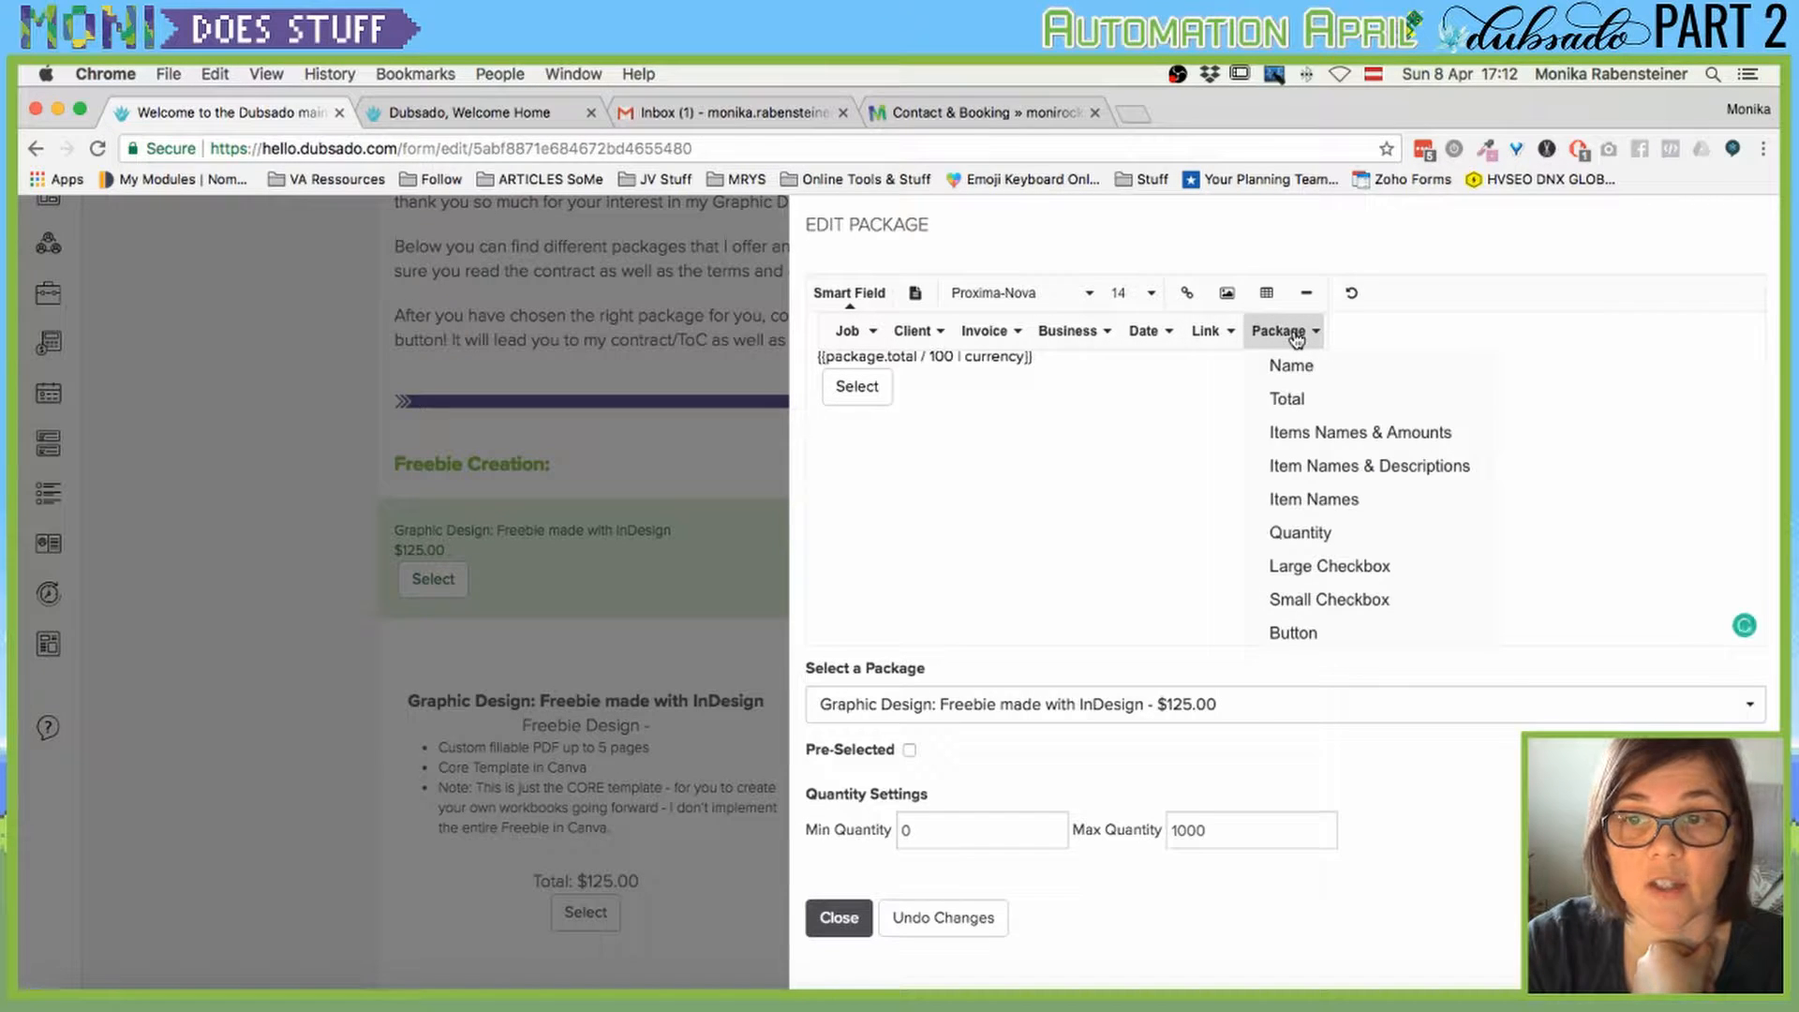
pyautogui.click(1321, 599)
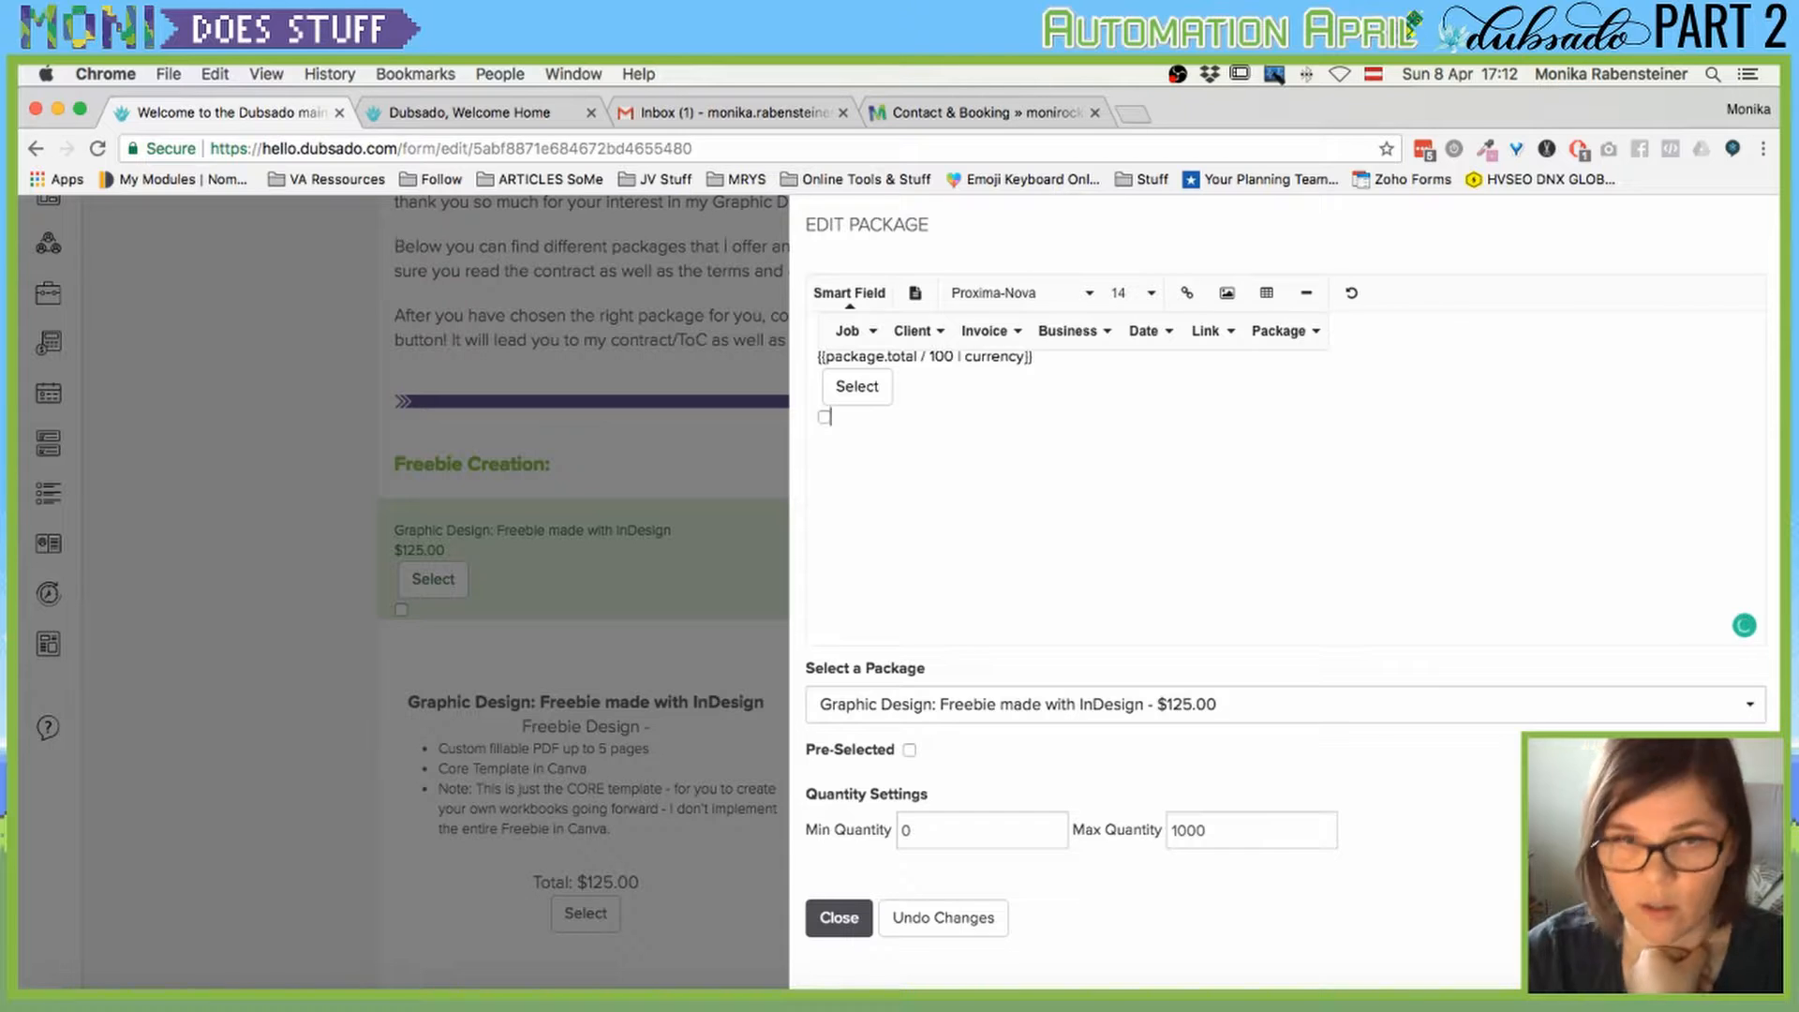
# Insert the package's Large Checkbox smart field on a new line, followed by its Item Names & Descriptions smart field.
pyautogui.press('Return')
pyautogui.click(851, 293)
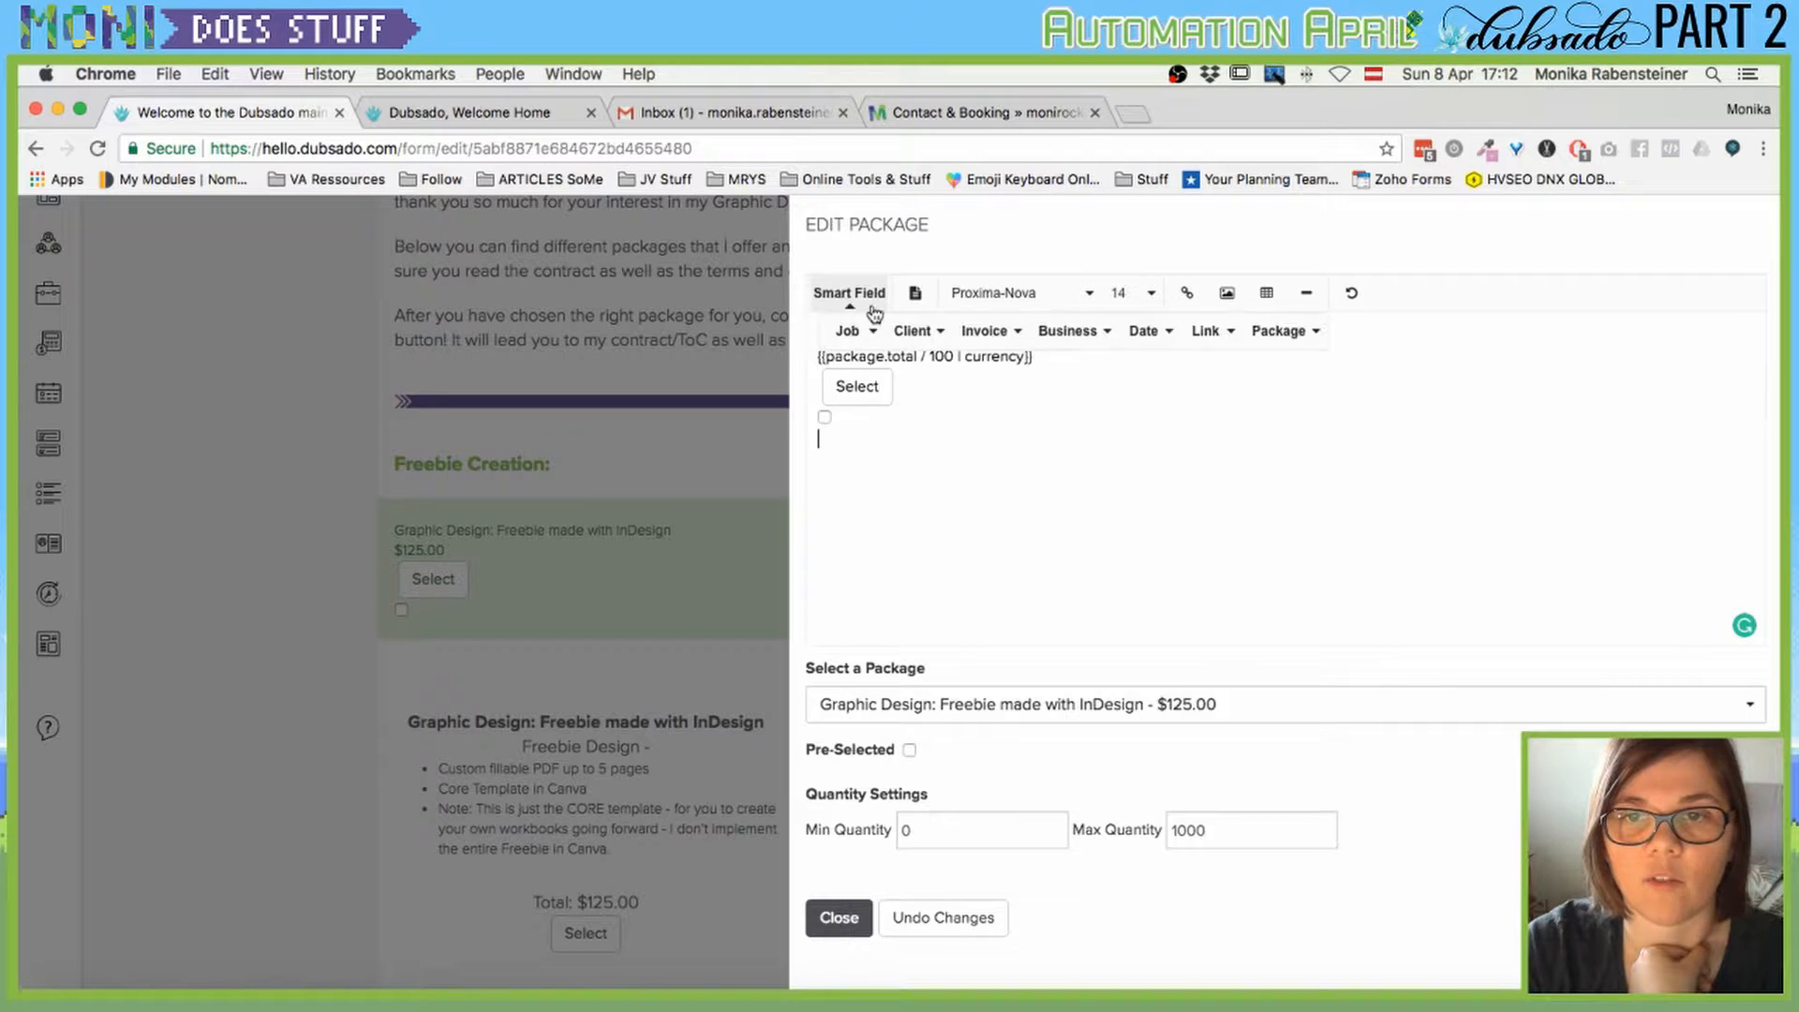
pyautogui.click(1279, 330)
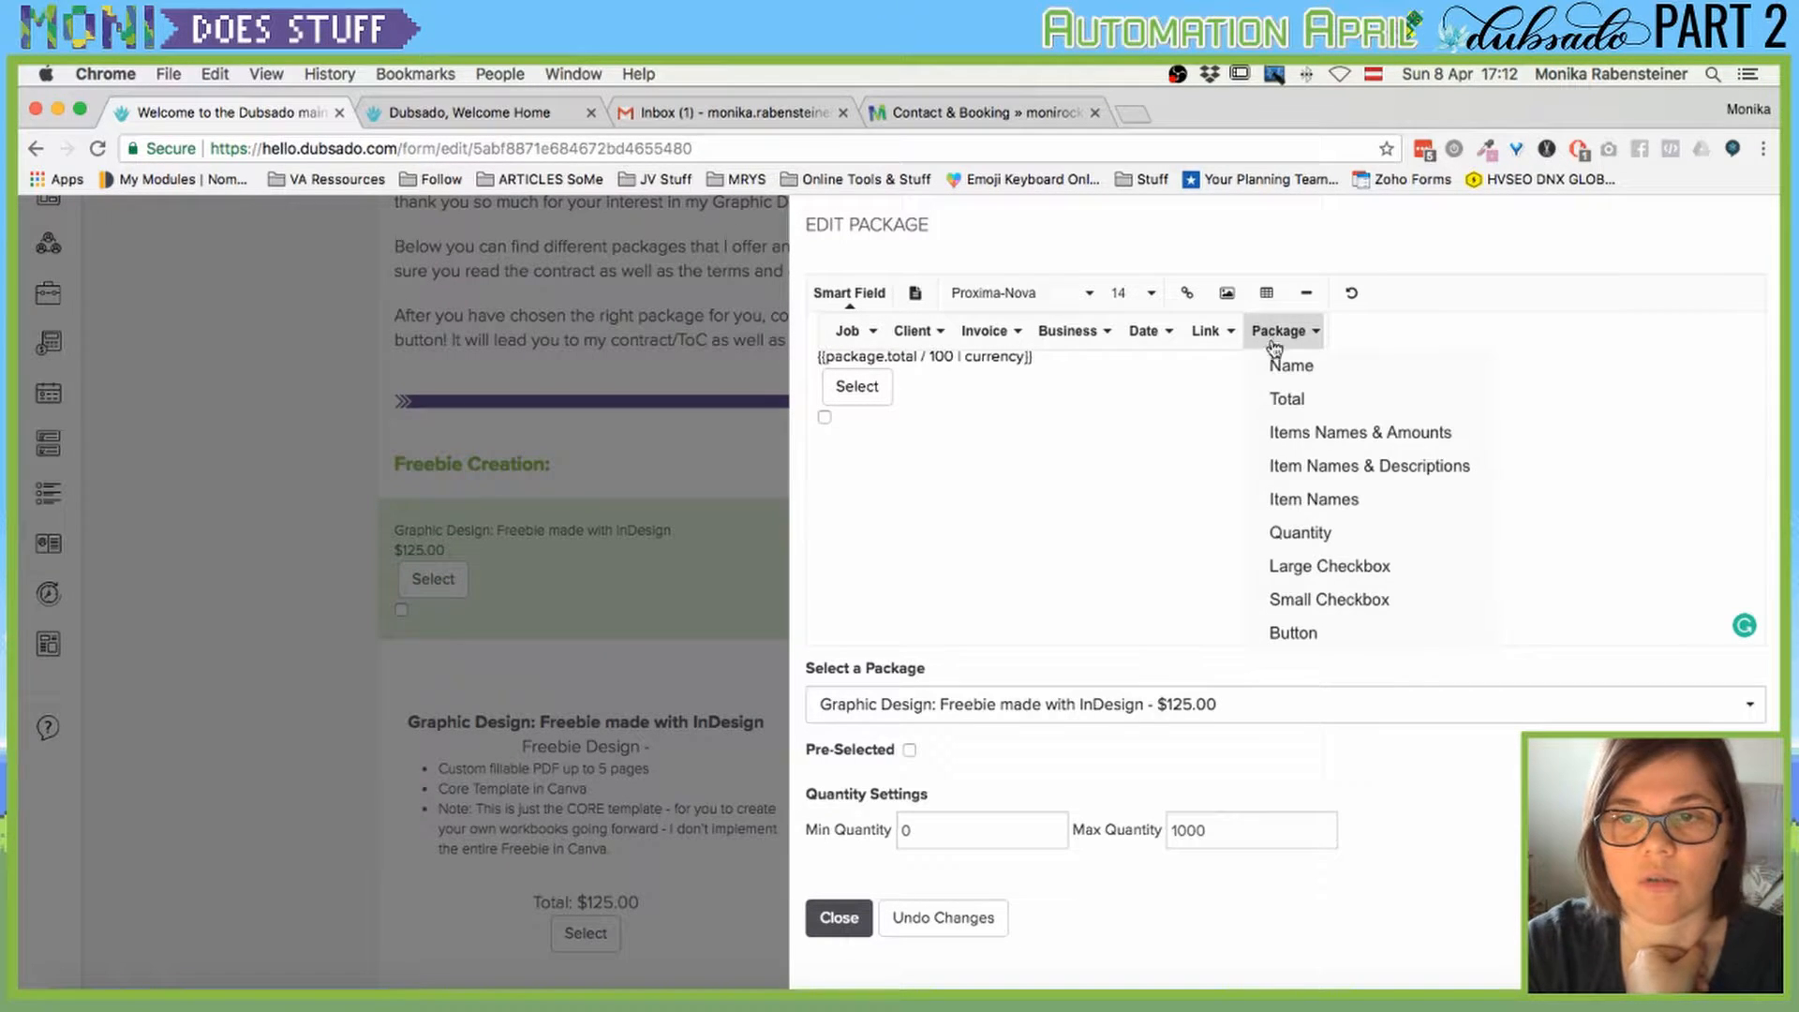
pyautogui.click(1312, 563)
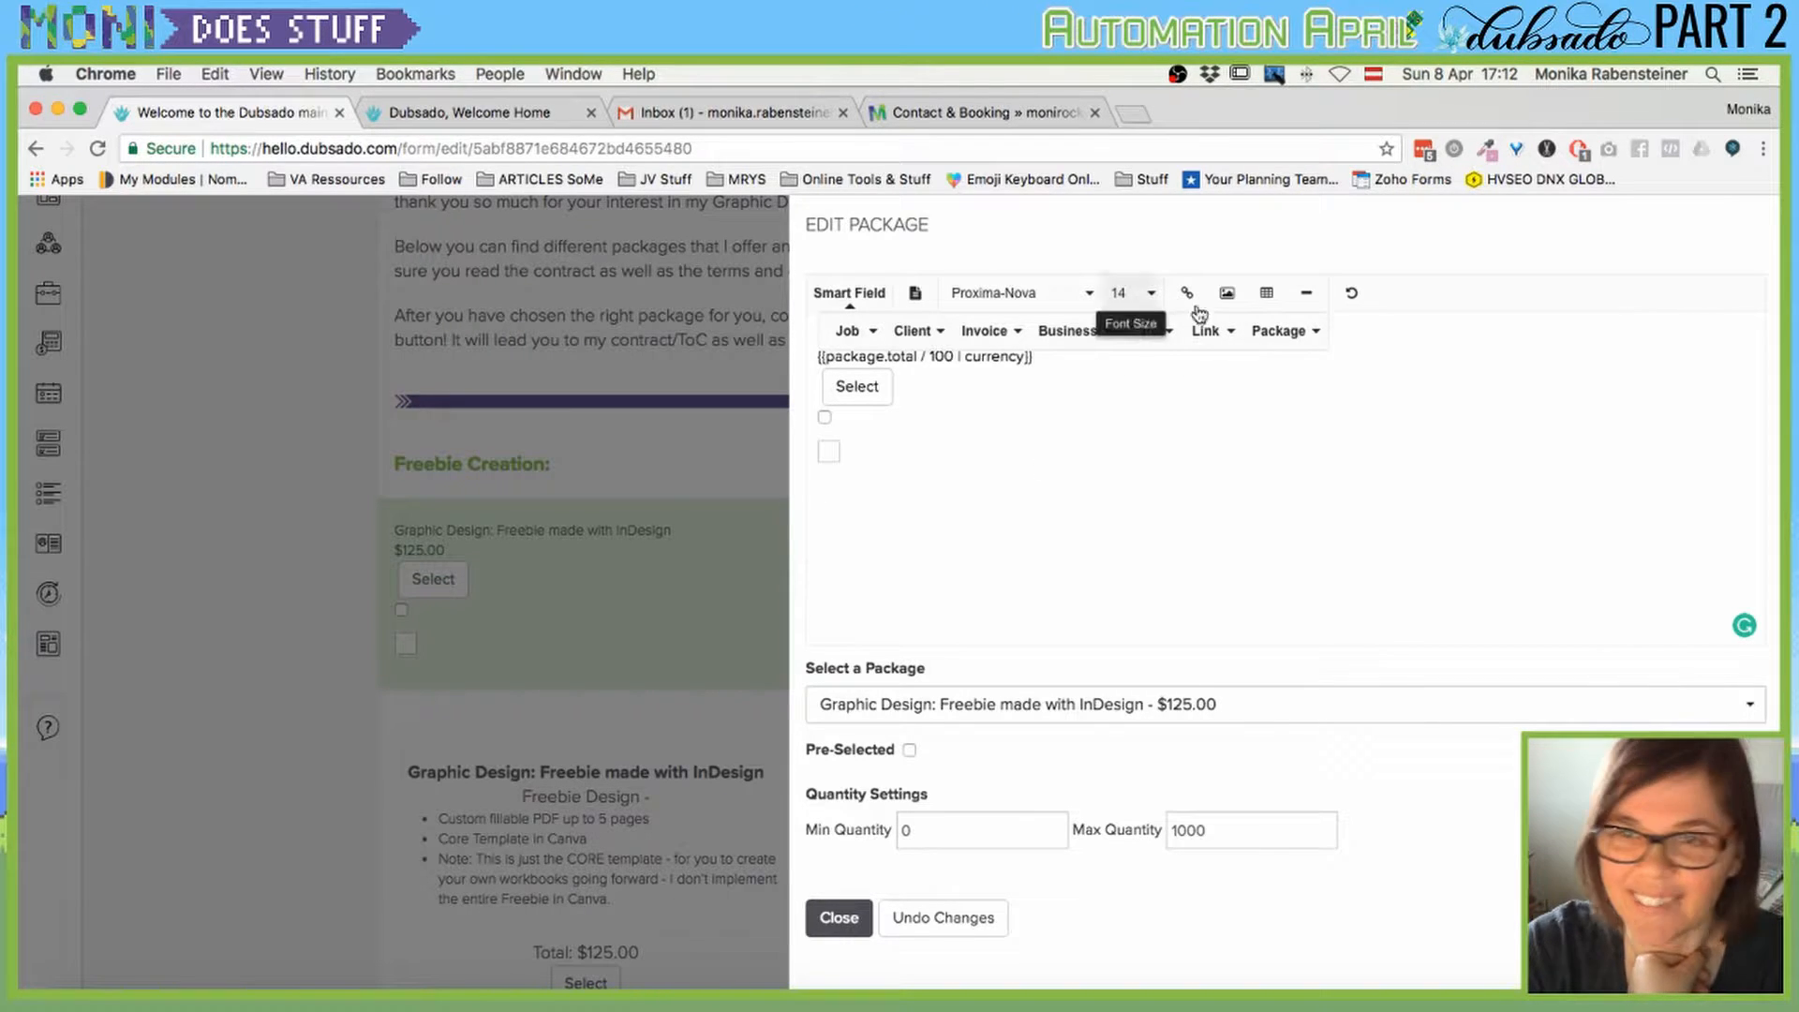
pyautogui.click(1305, 343)
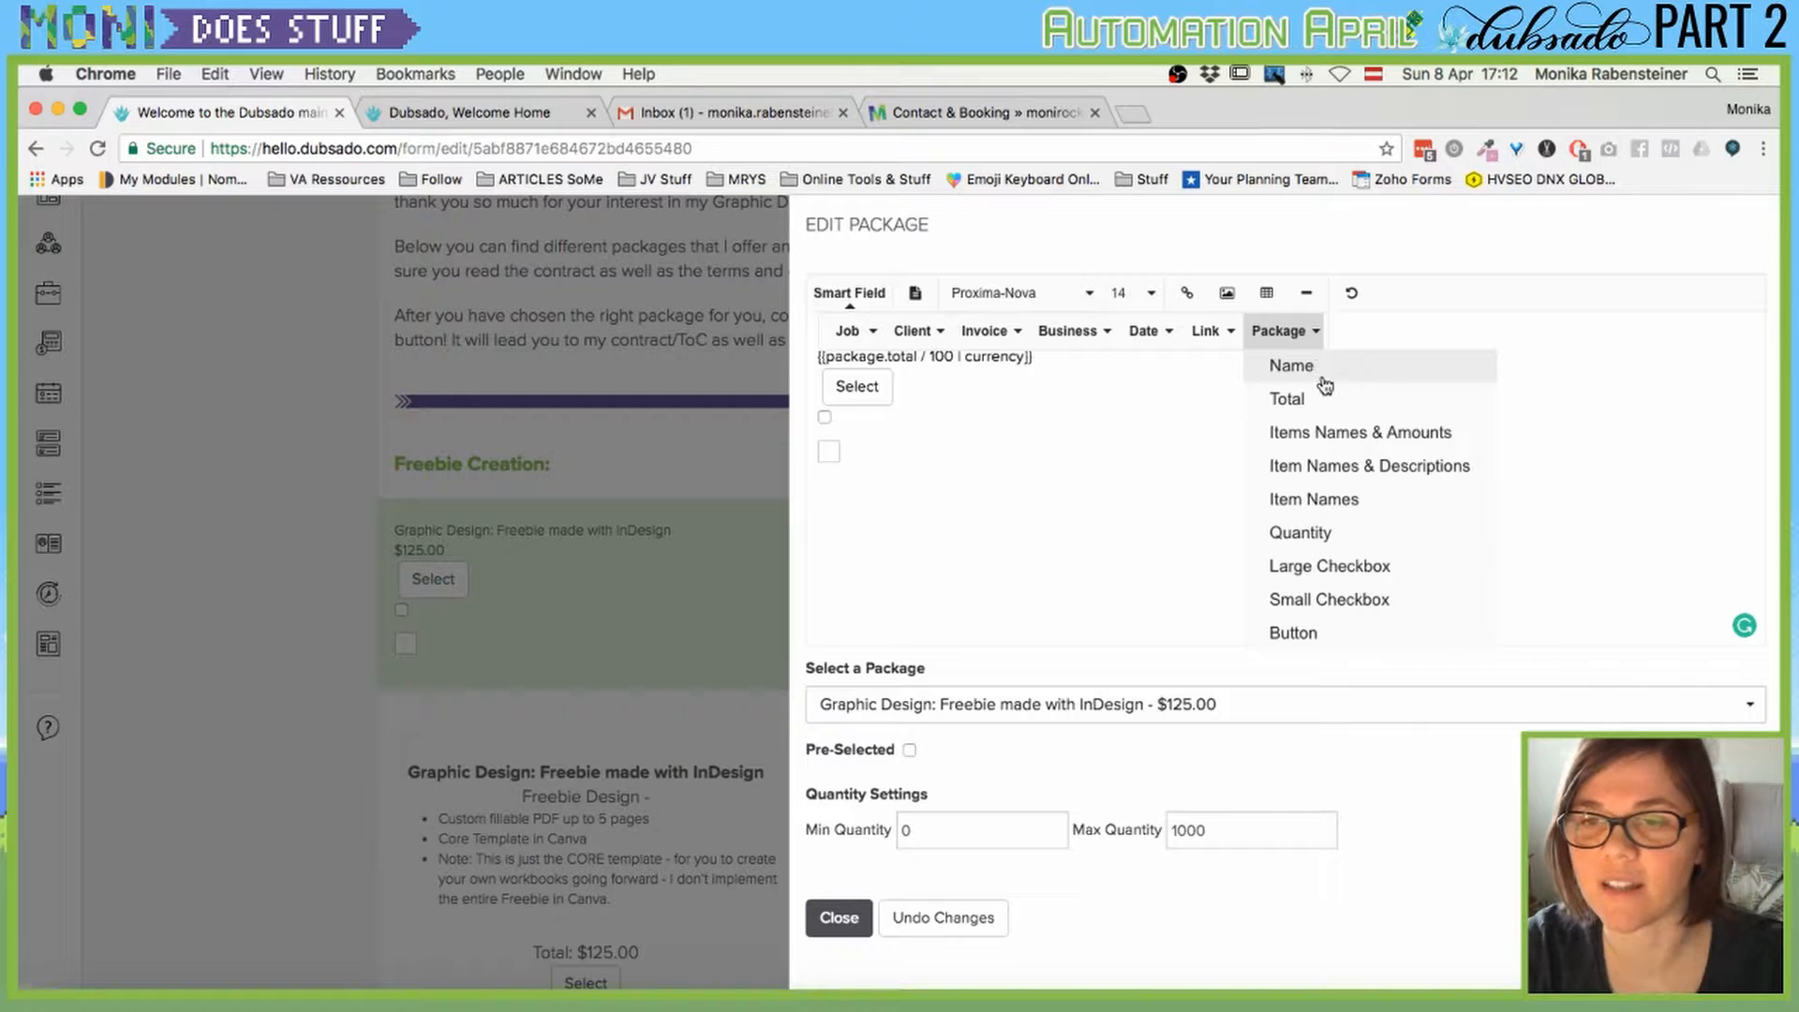
pyautogui.click(1353, 476)
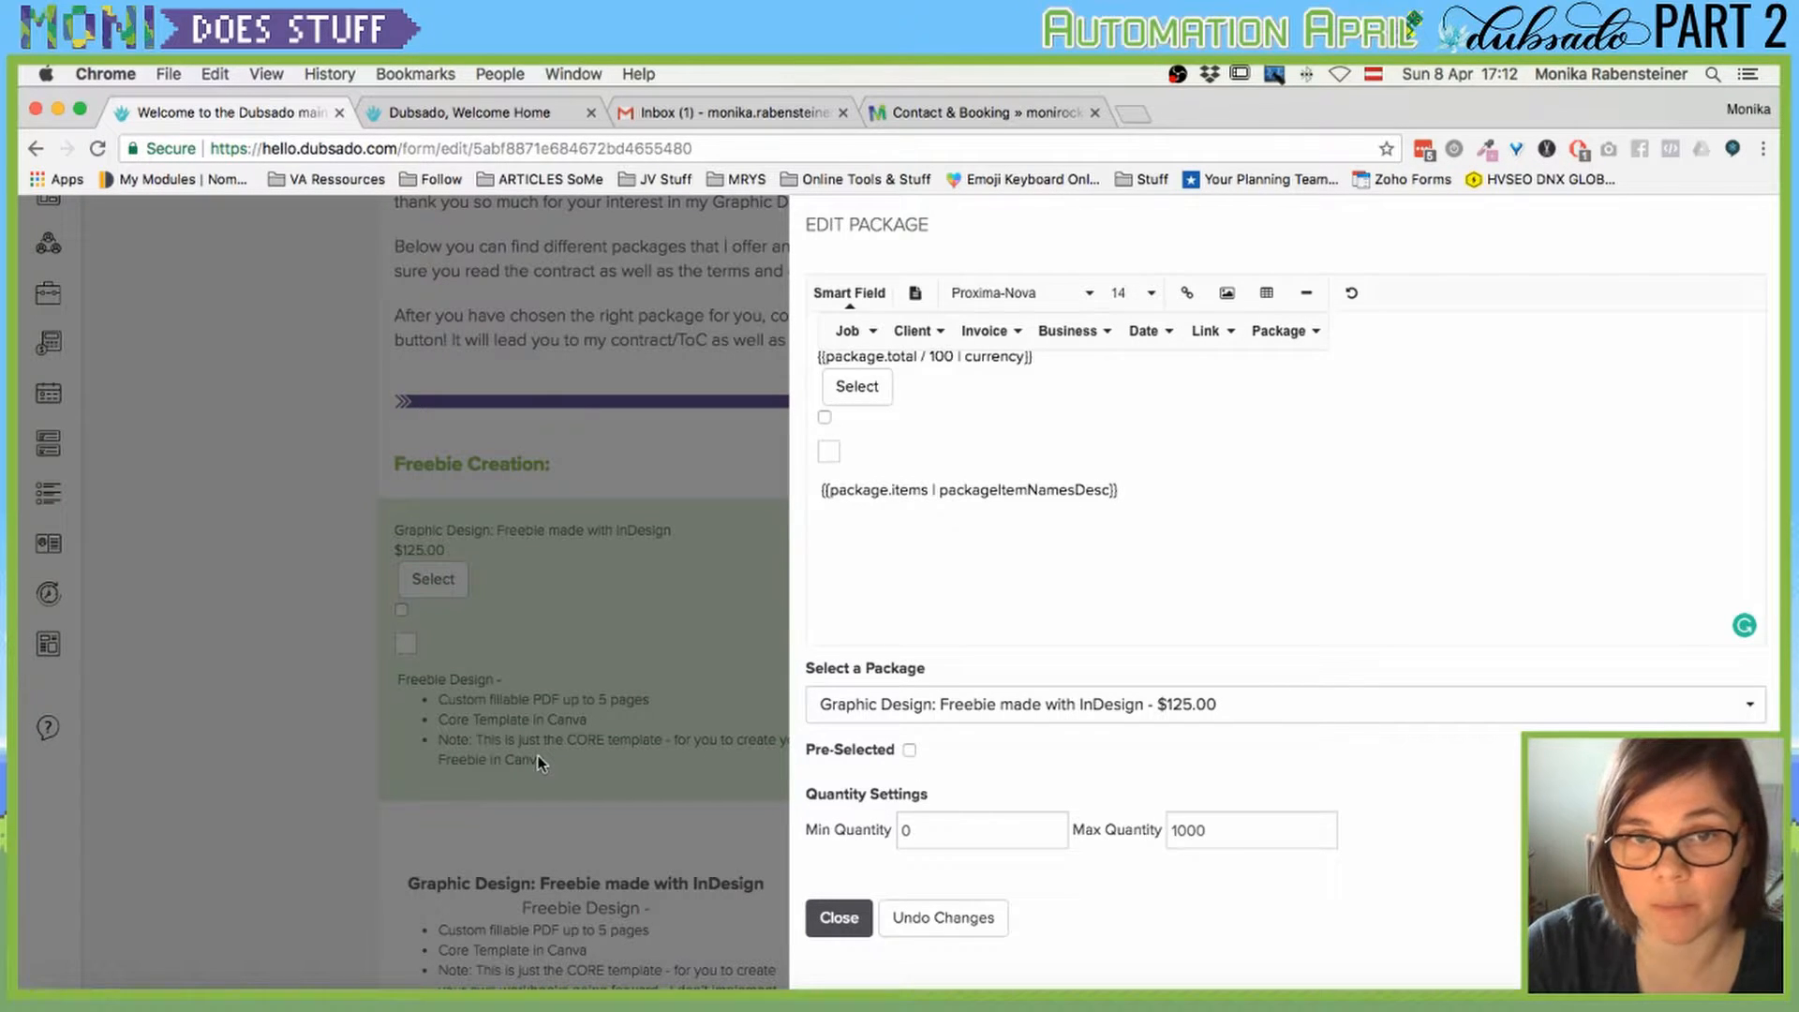
# Insert the package's Items Names & Amounts smart field after the Item Names & Descriptions field and close the package editor.
pyautogui.click(1282, 330)
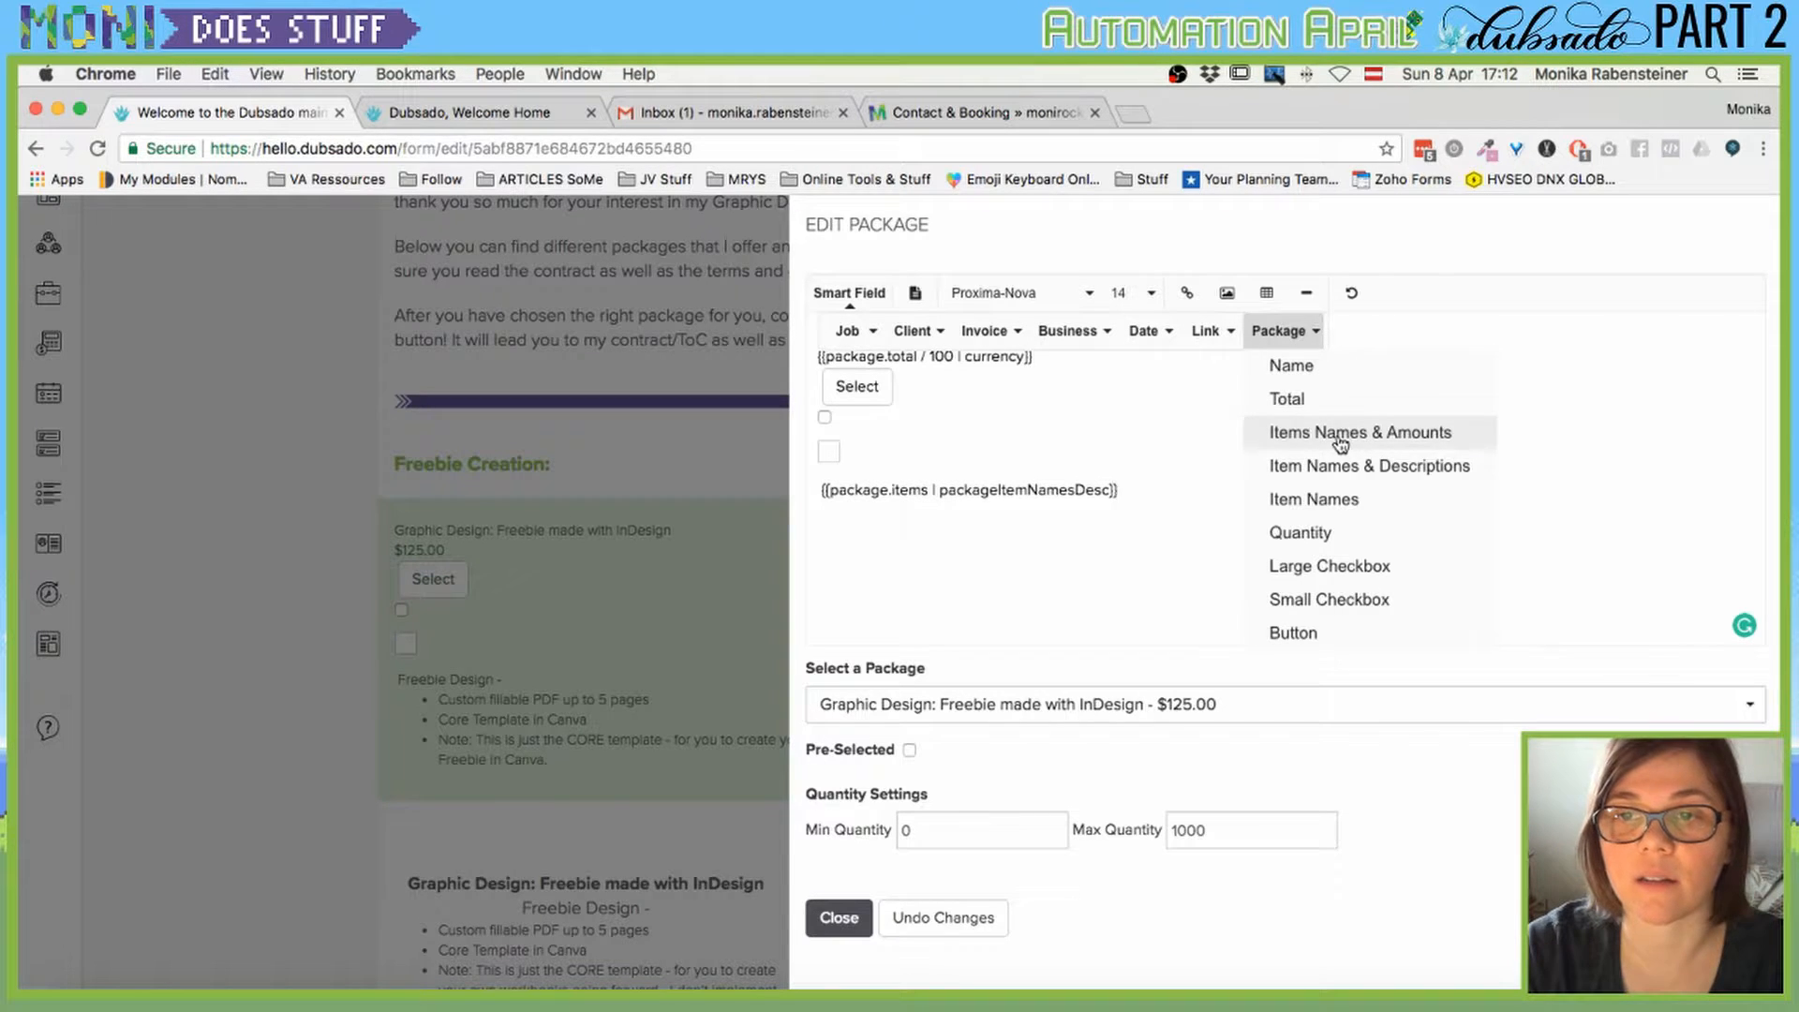
pyautogui.click(1340, 433)
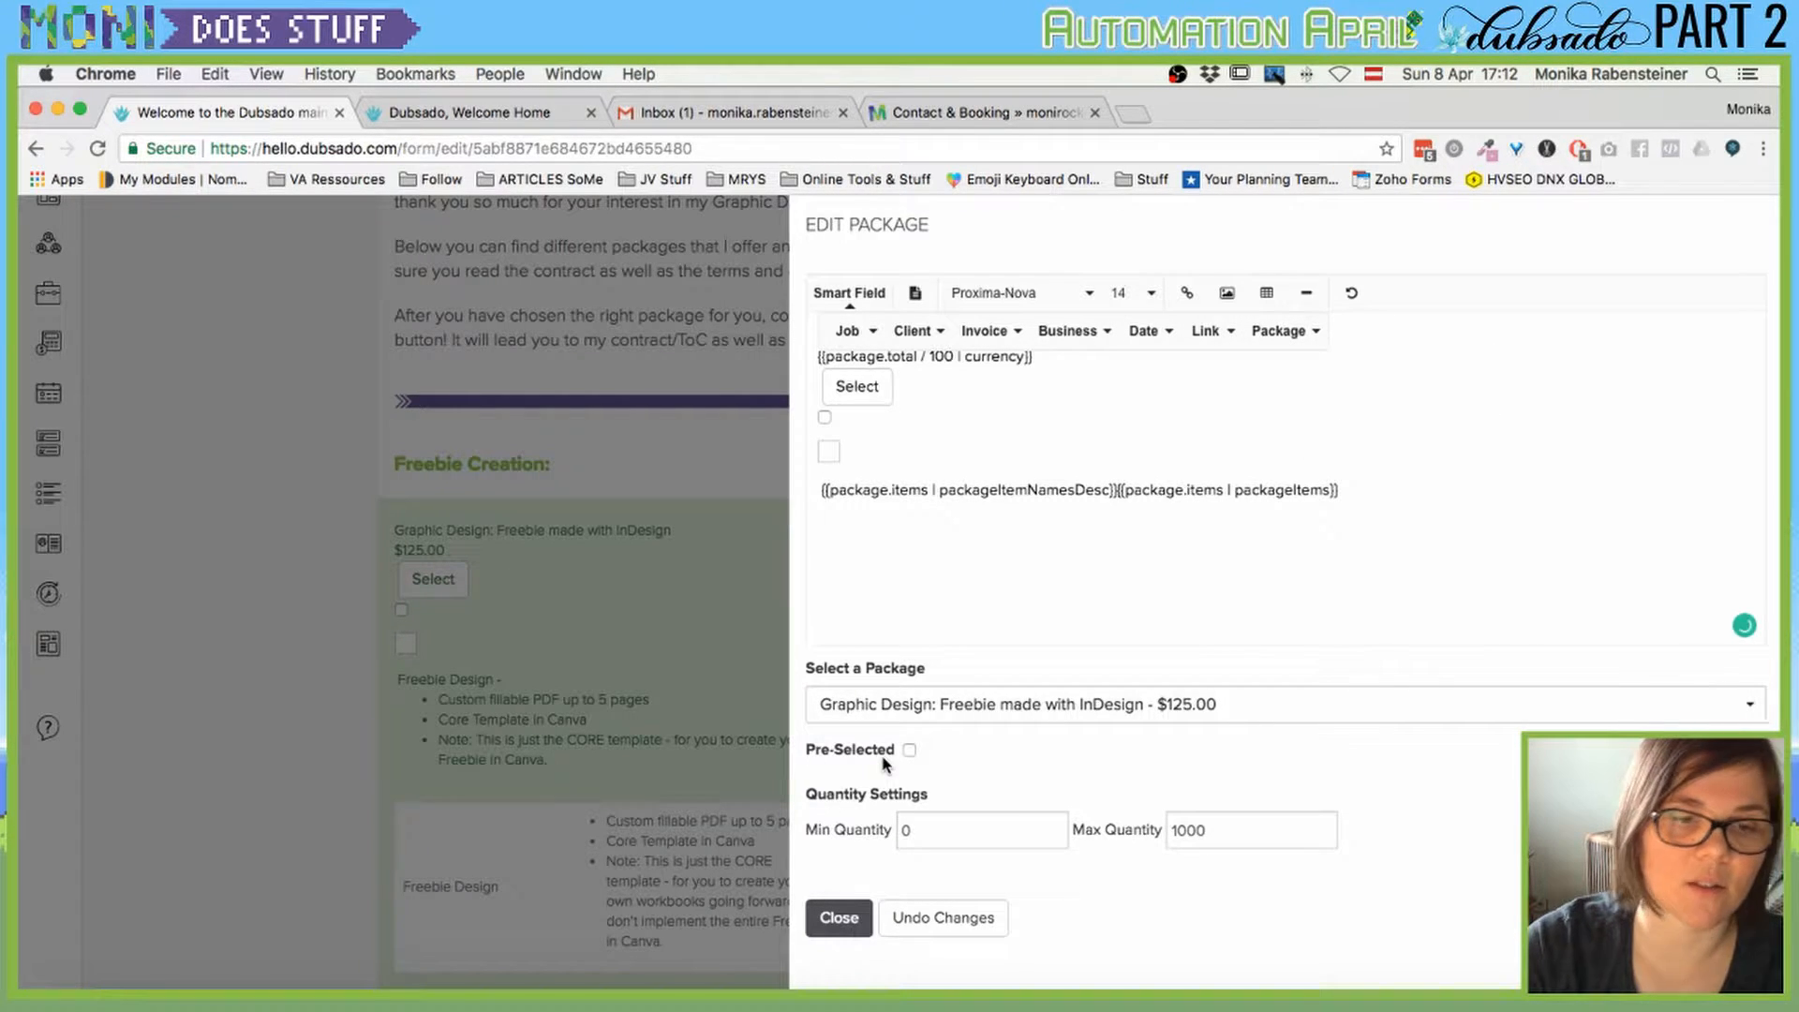
pyautogui.click(838, 926)
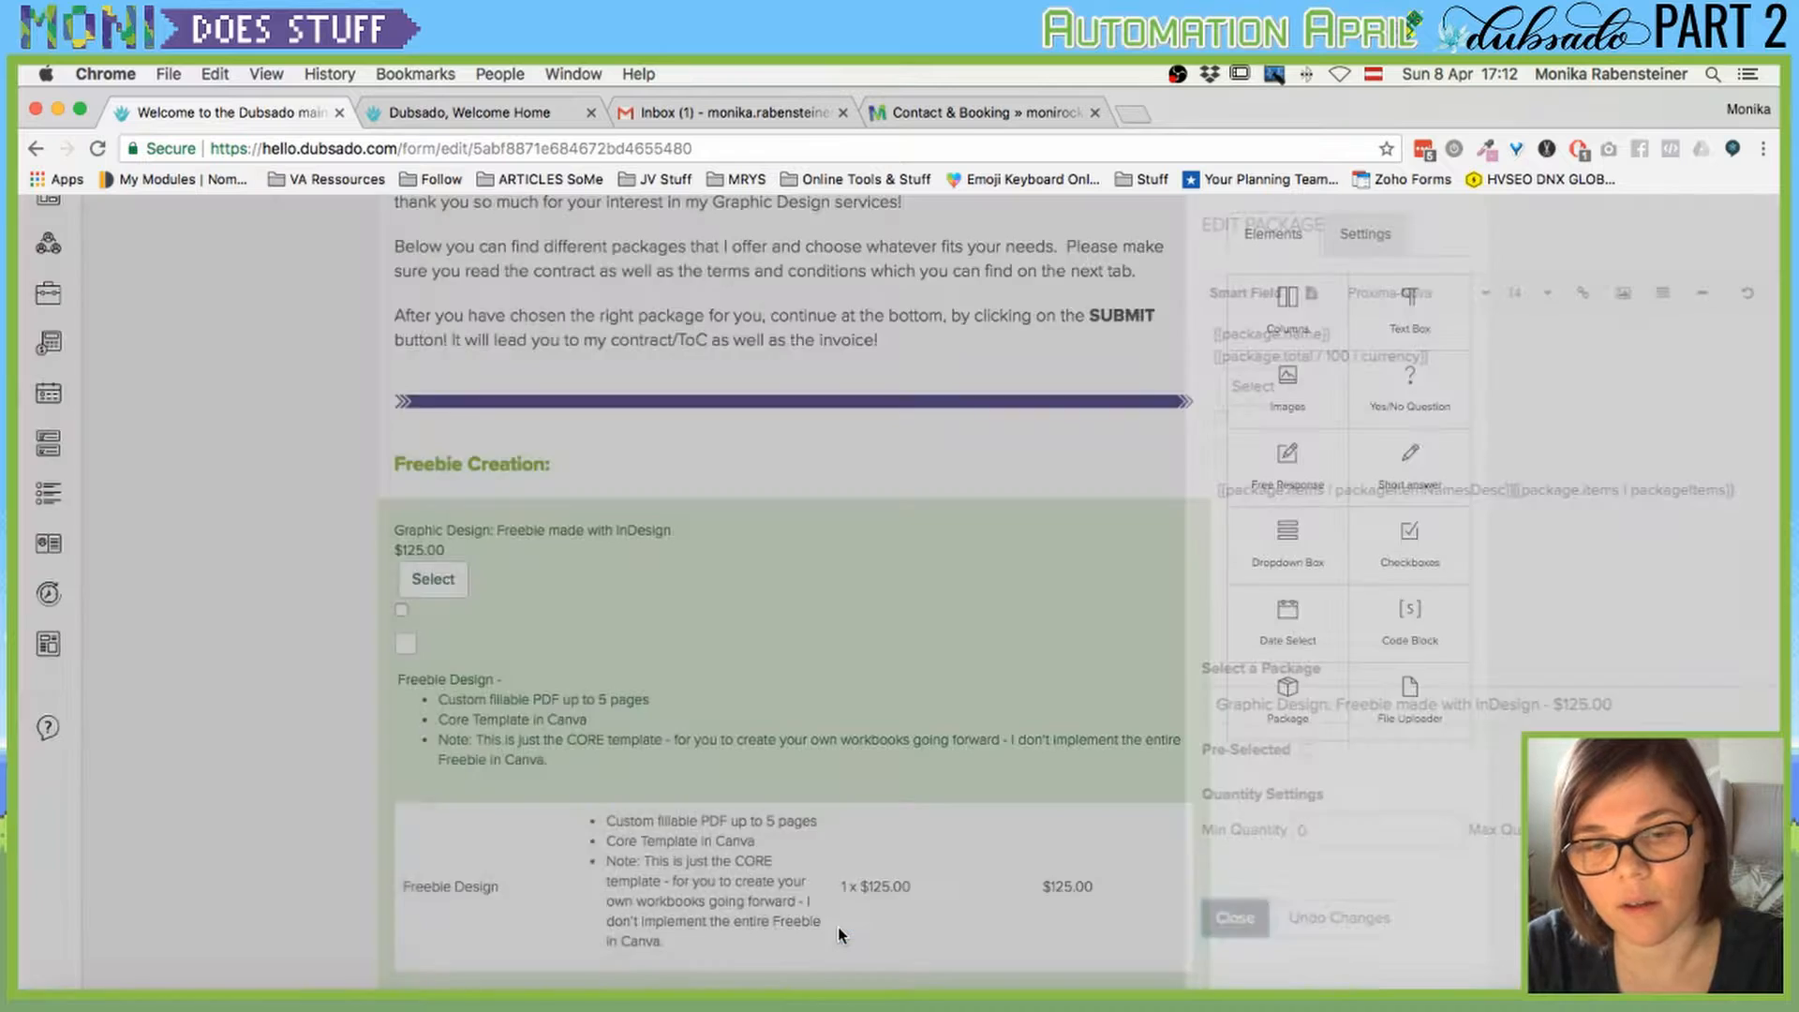
pyautogui.scroll(-2, 862, 839)
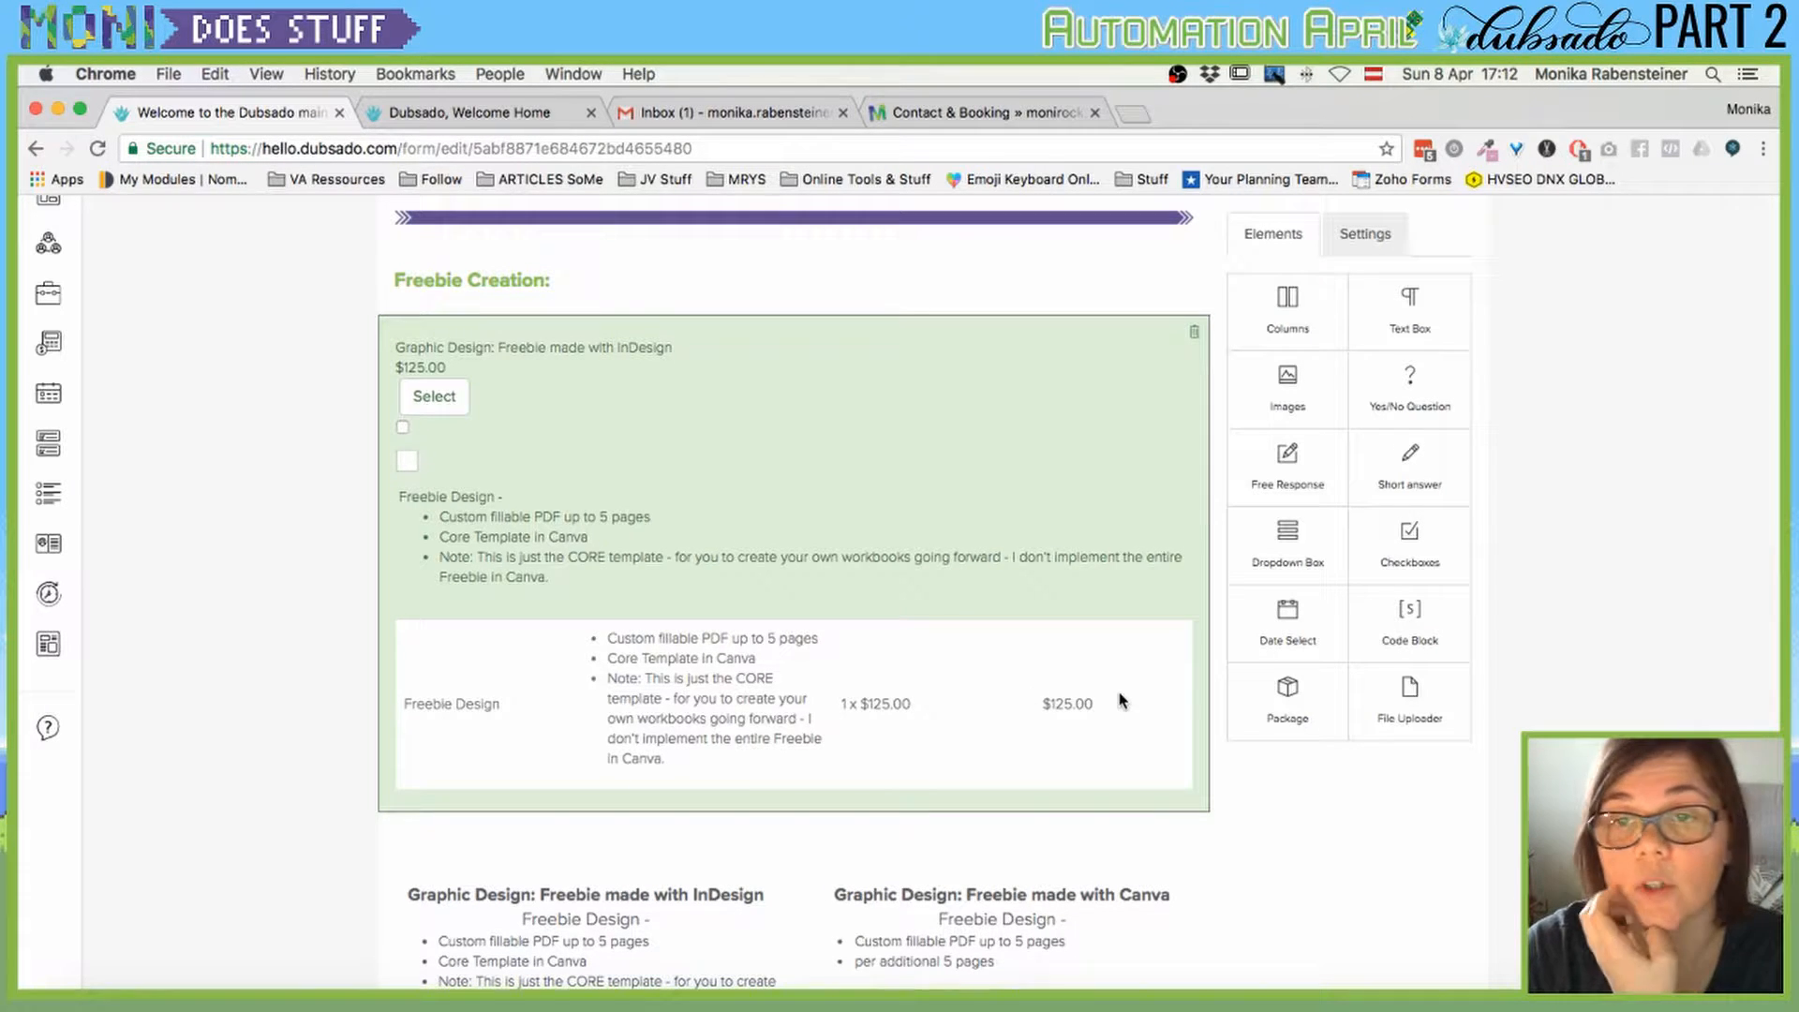
# Reopen the package text, move the Items Names & Amounts field down two lines, and insert the package's Total smart field before it.
pyautogui.click(688, 710)
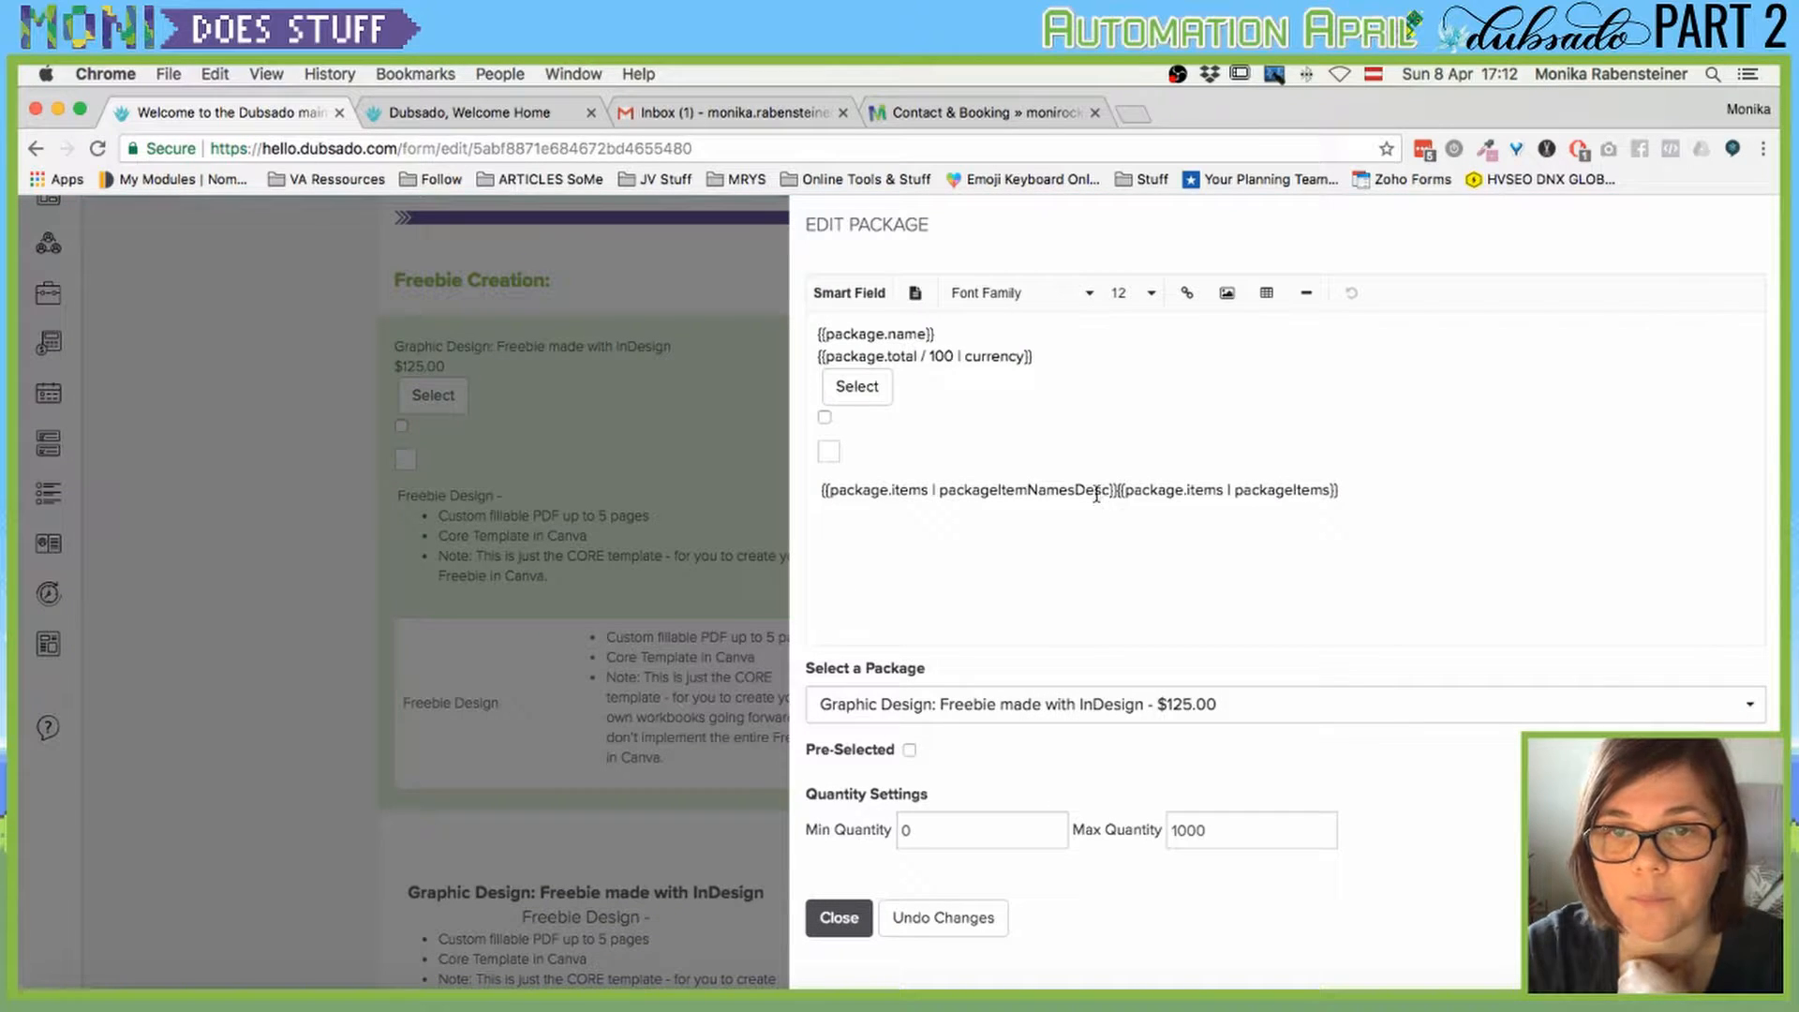
pyautogui.click(1114, 489)
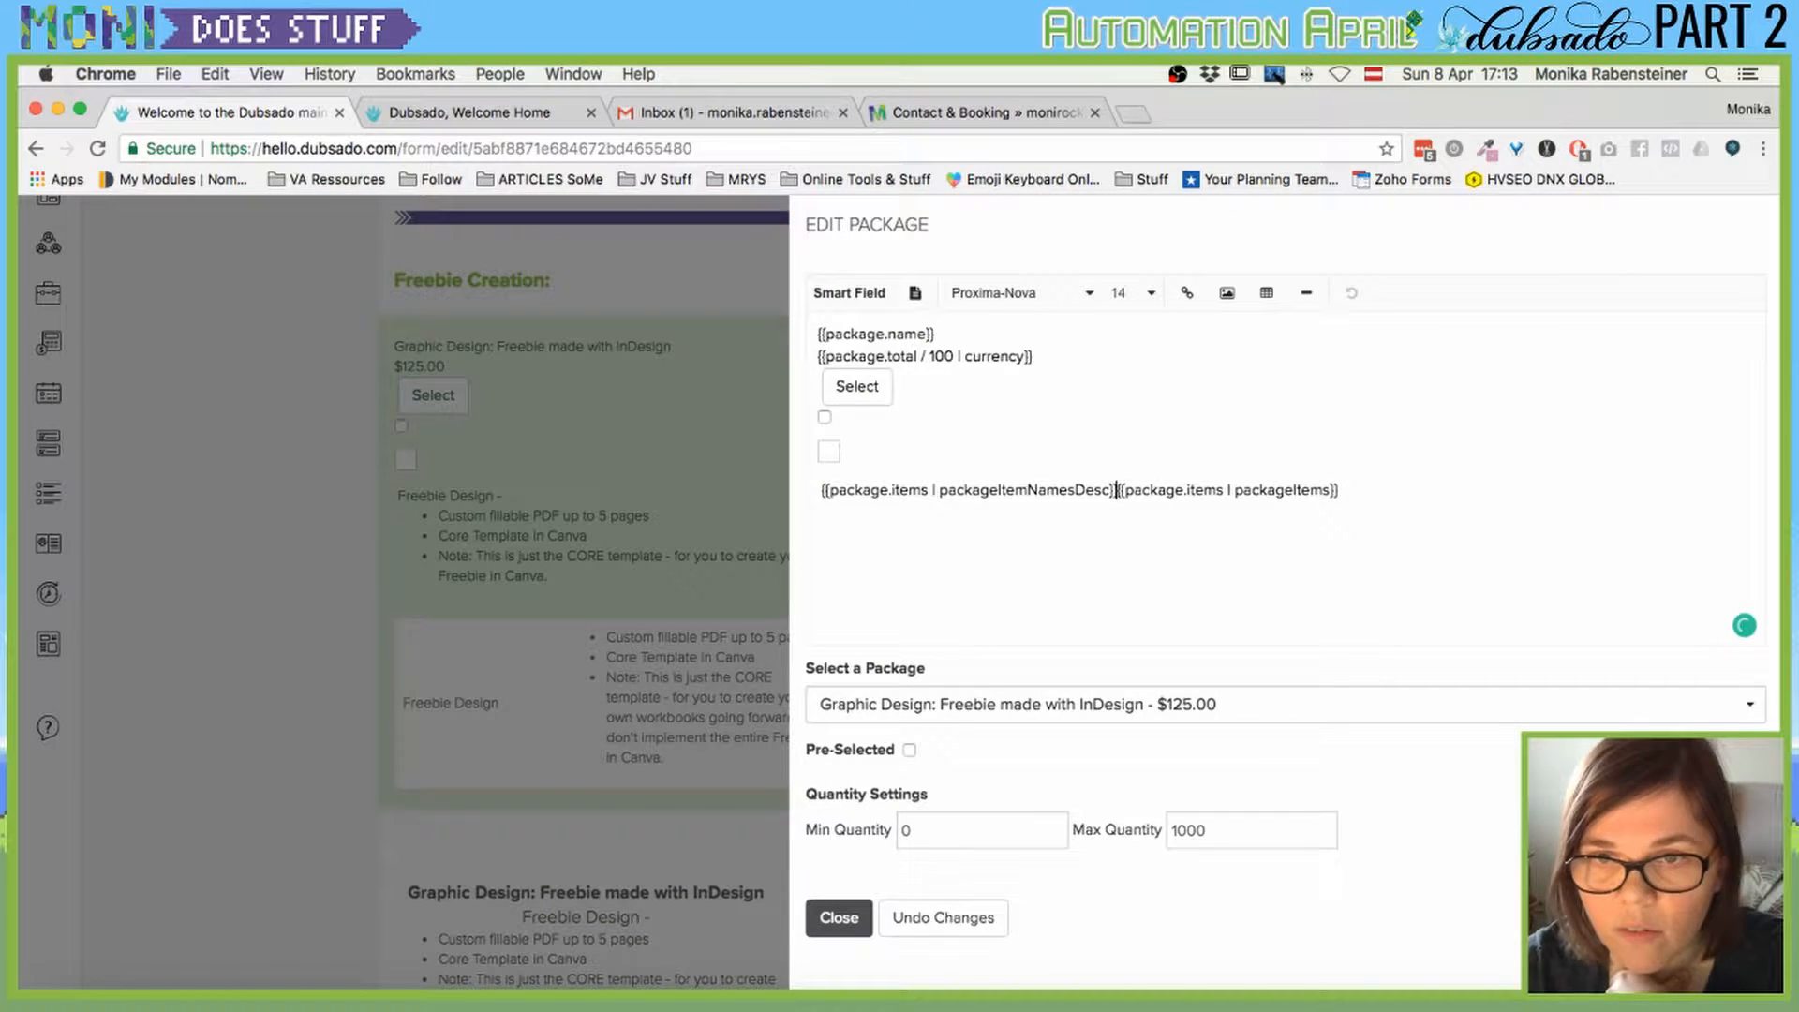
pyautogui.press('Return')
pyautogui.press('Return')
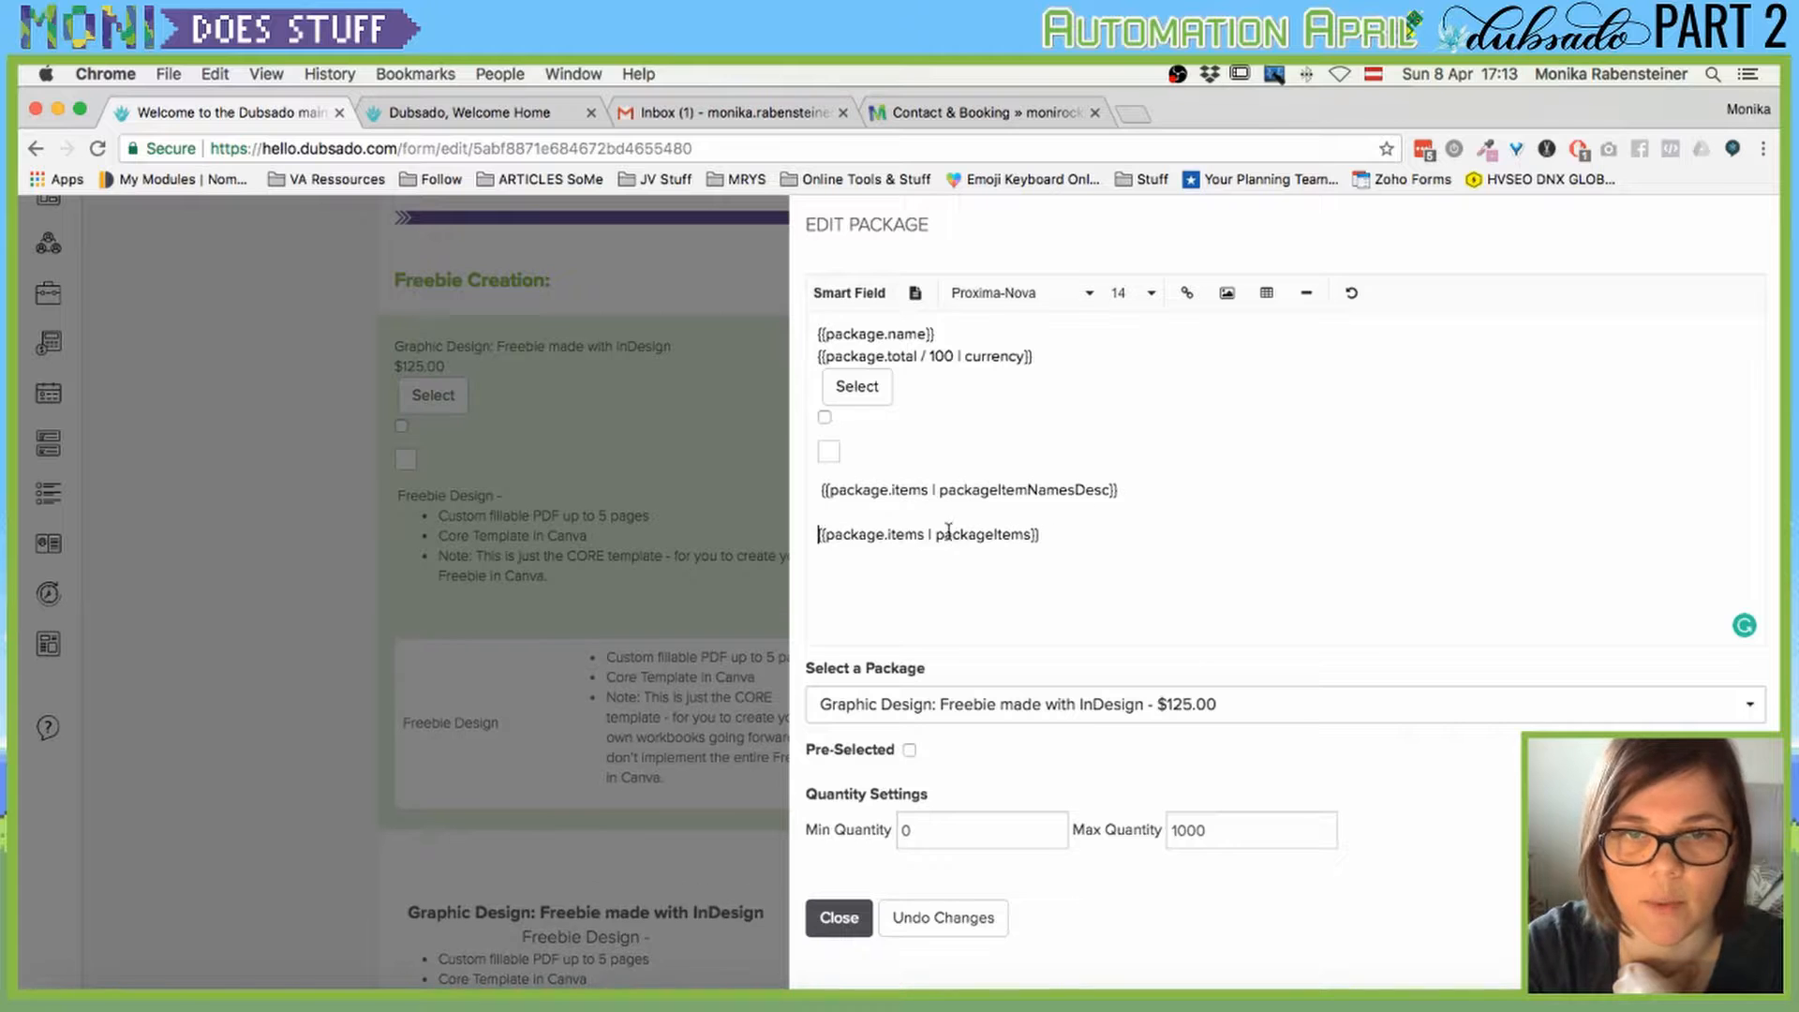
pyautogui.click(850, 292)
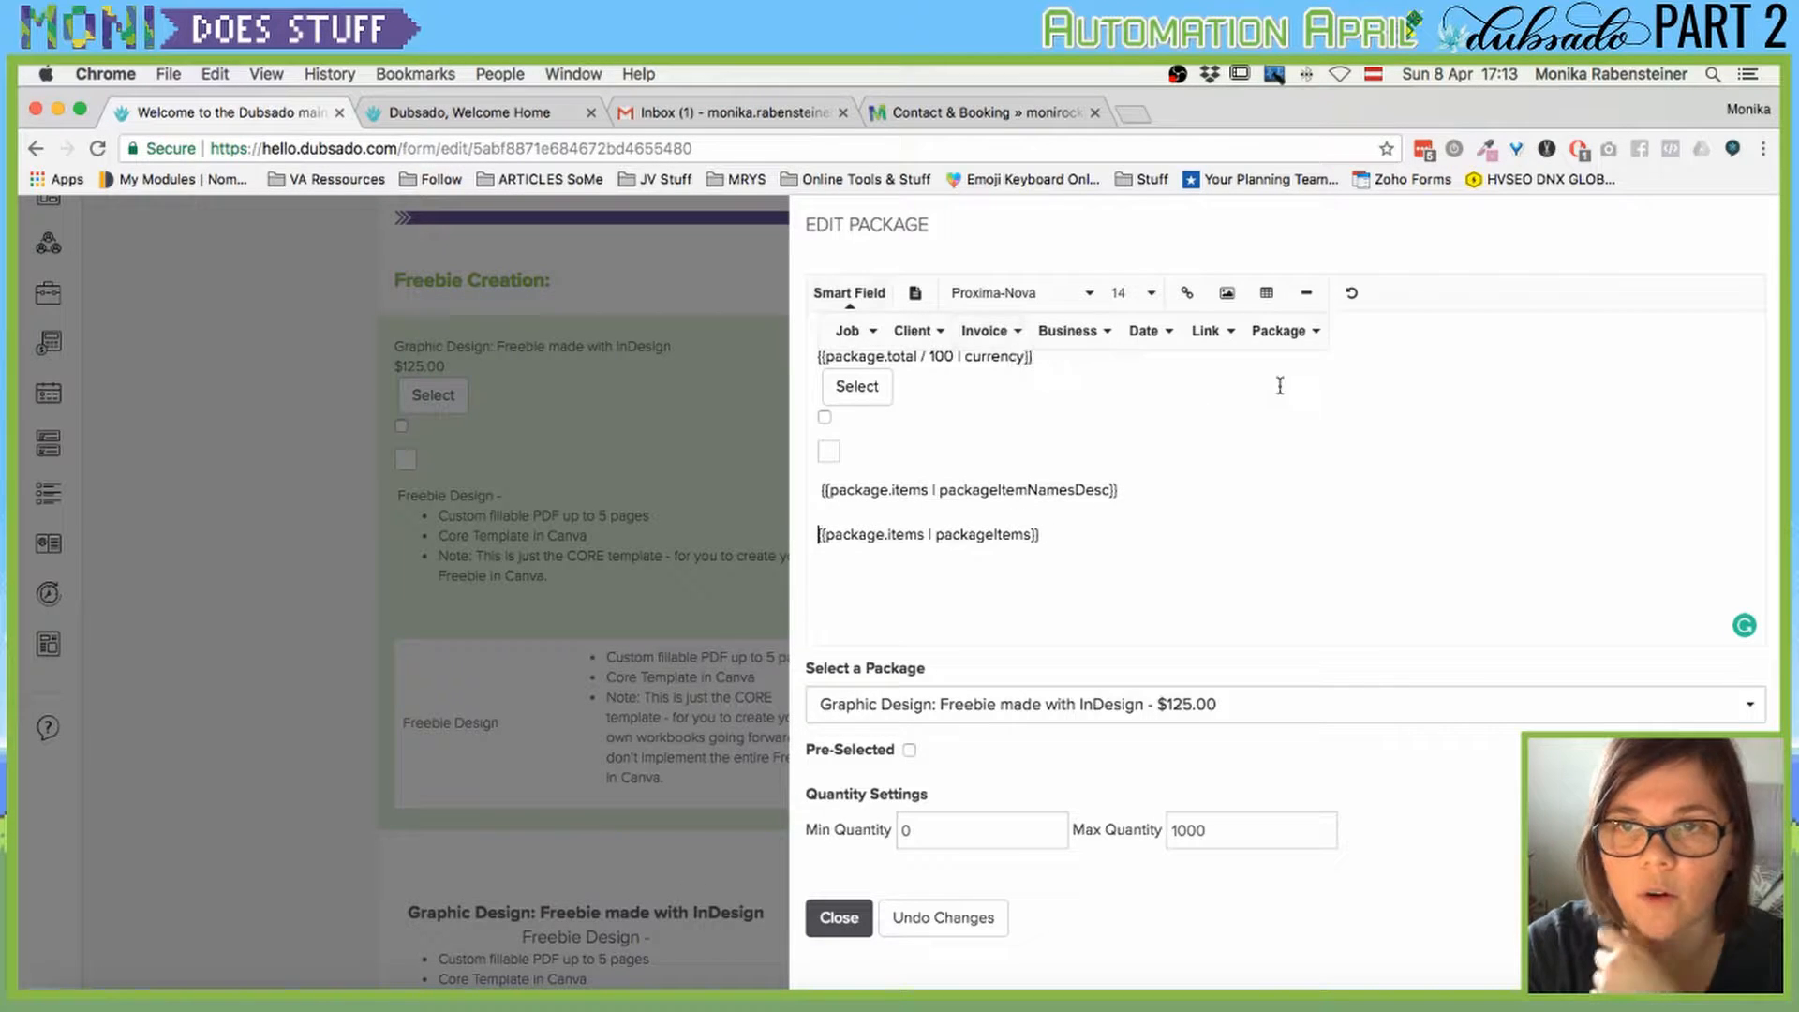
pyautogui.click(1282, 333)
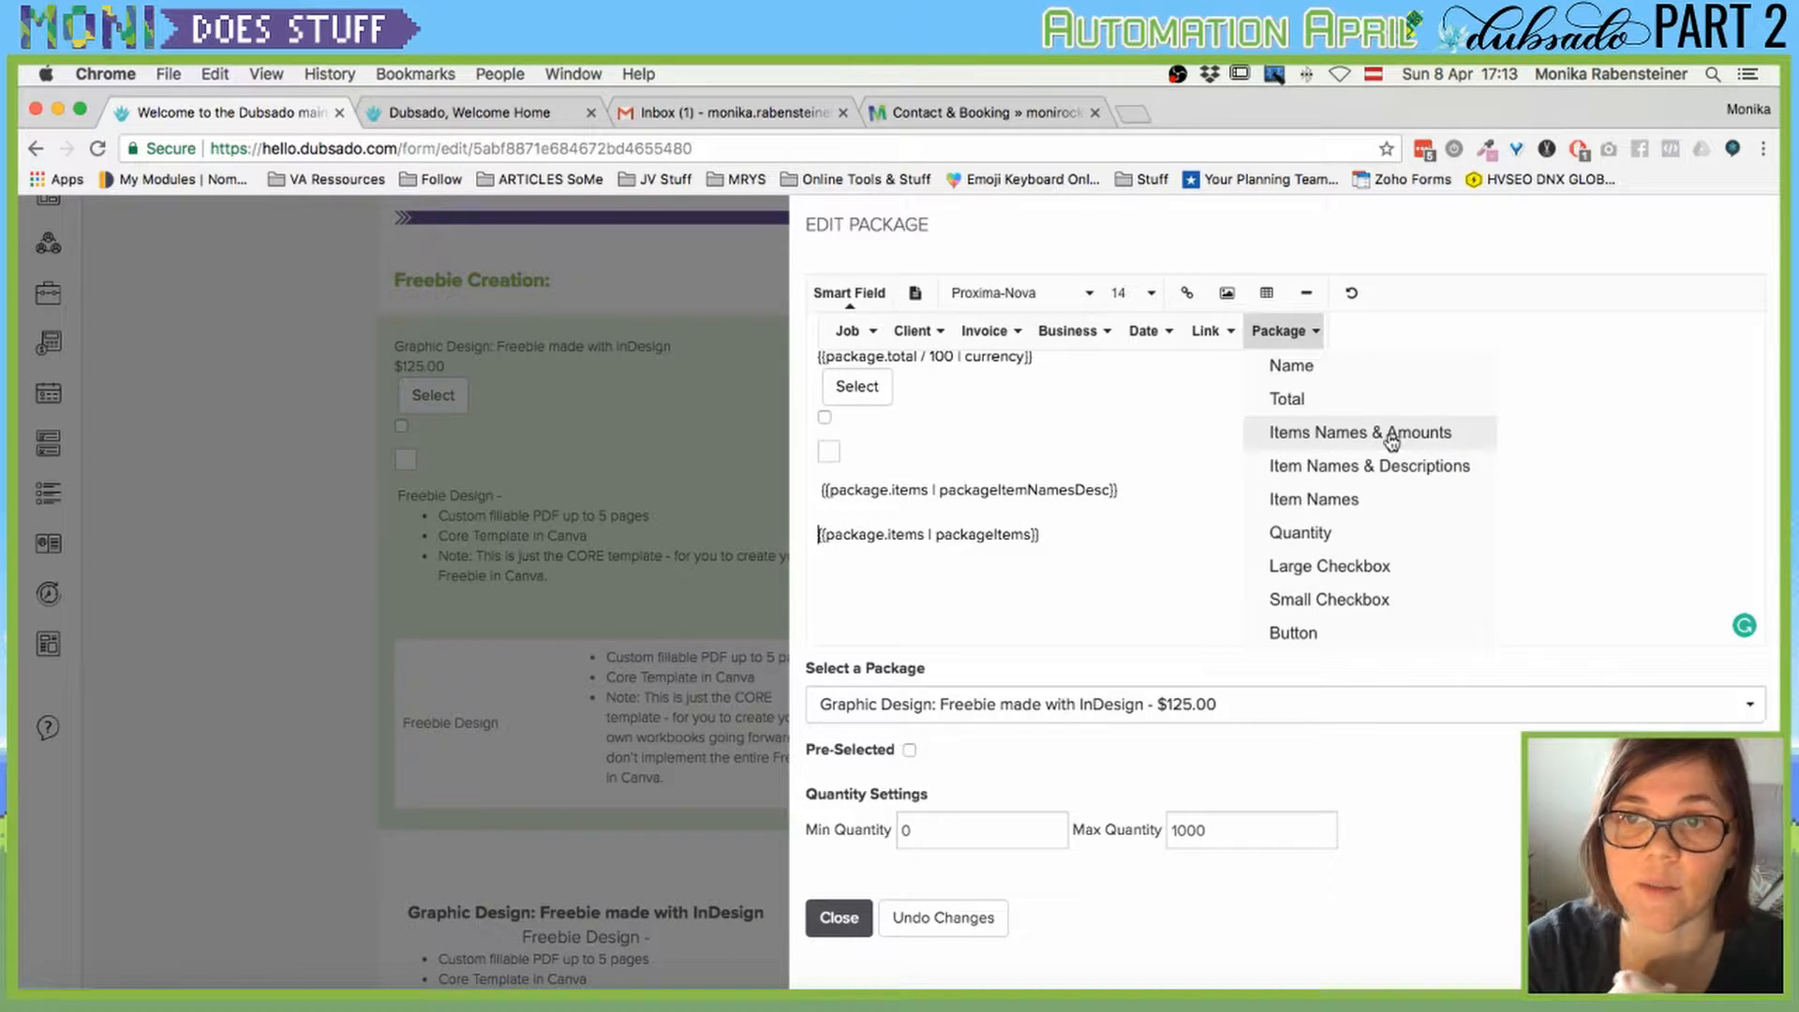
pyautogui.click(1316, 406)
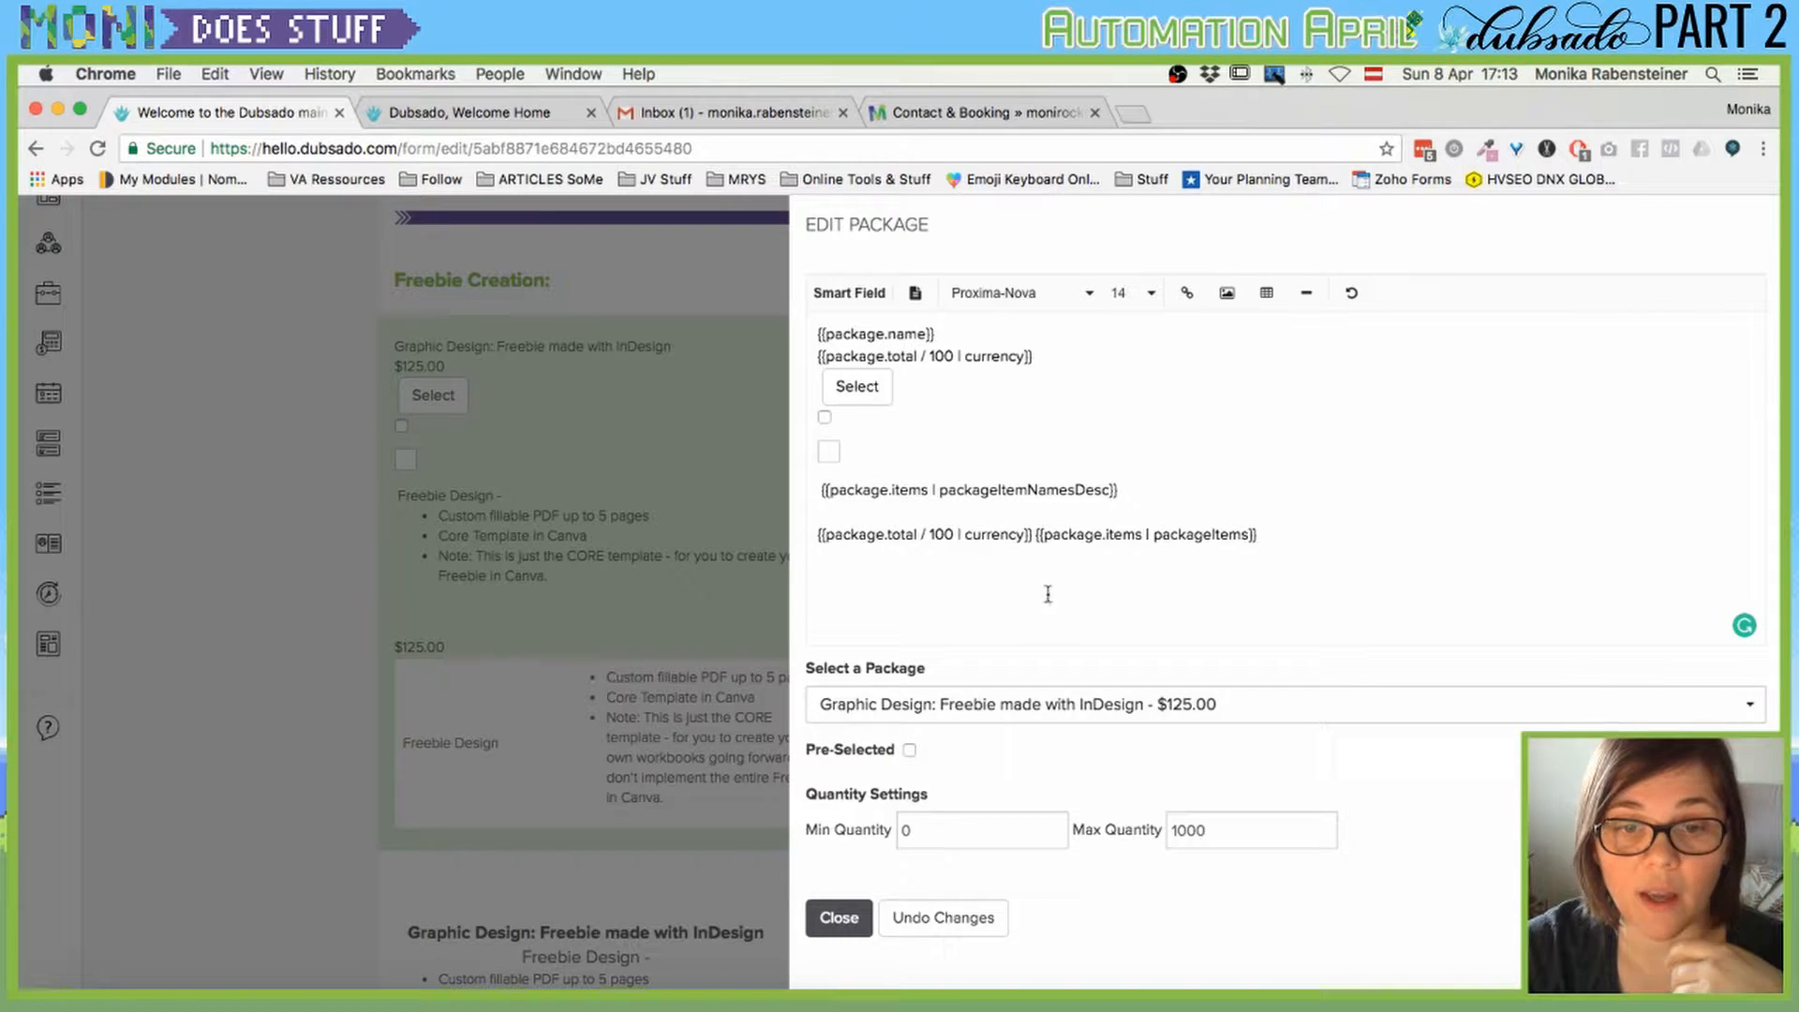
# Set the package to Pre-Selected, remove the Select button and both checkboxes from its text, and close the editor.
pyautogui.click(908, 749)
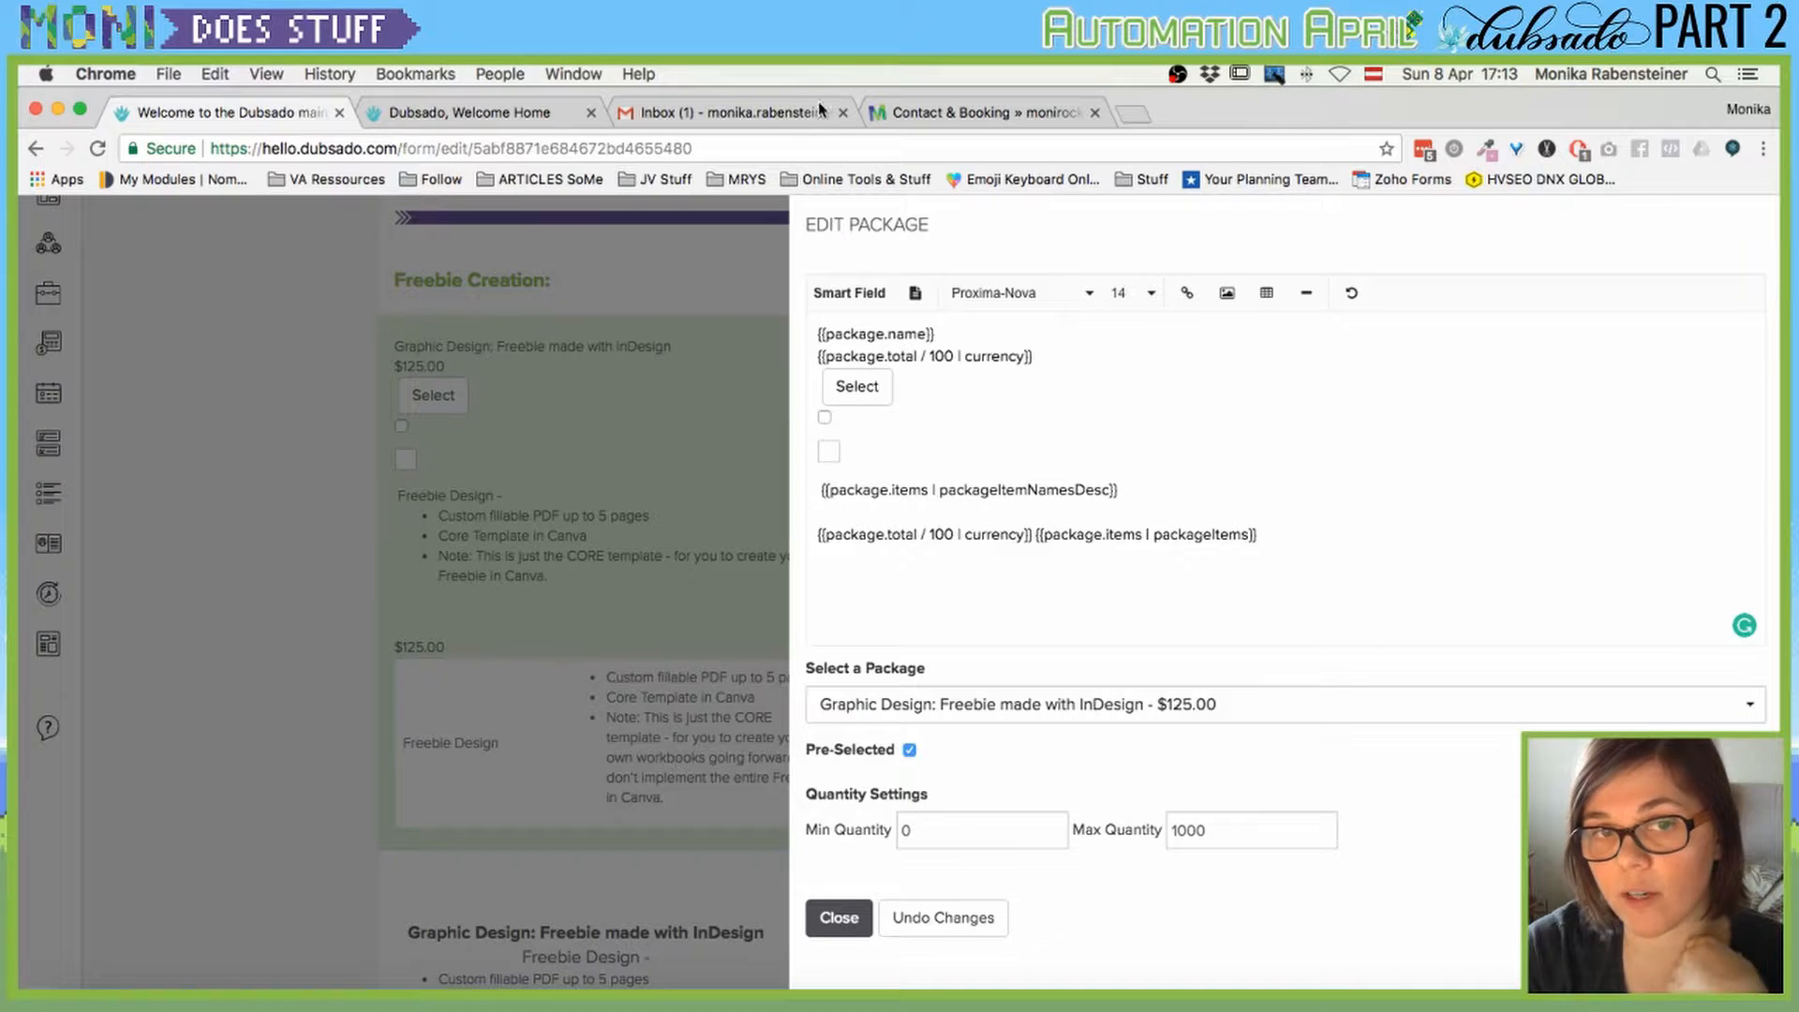
pyautogui.click(865, 459)
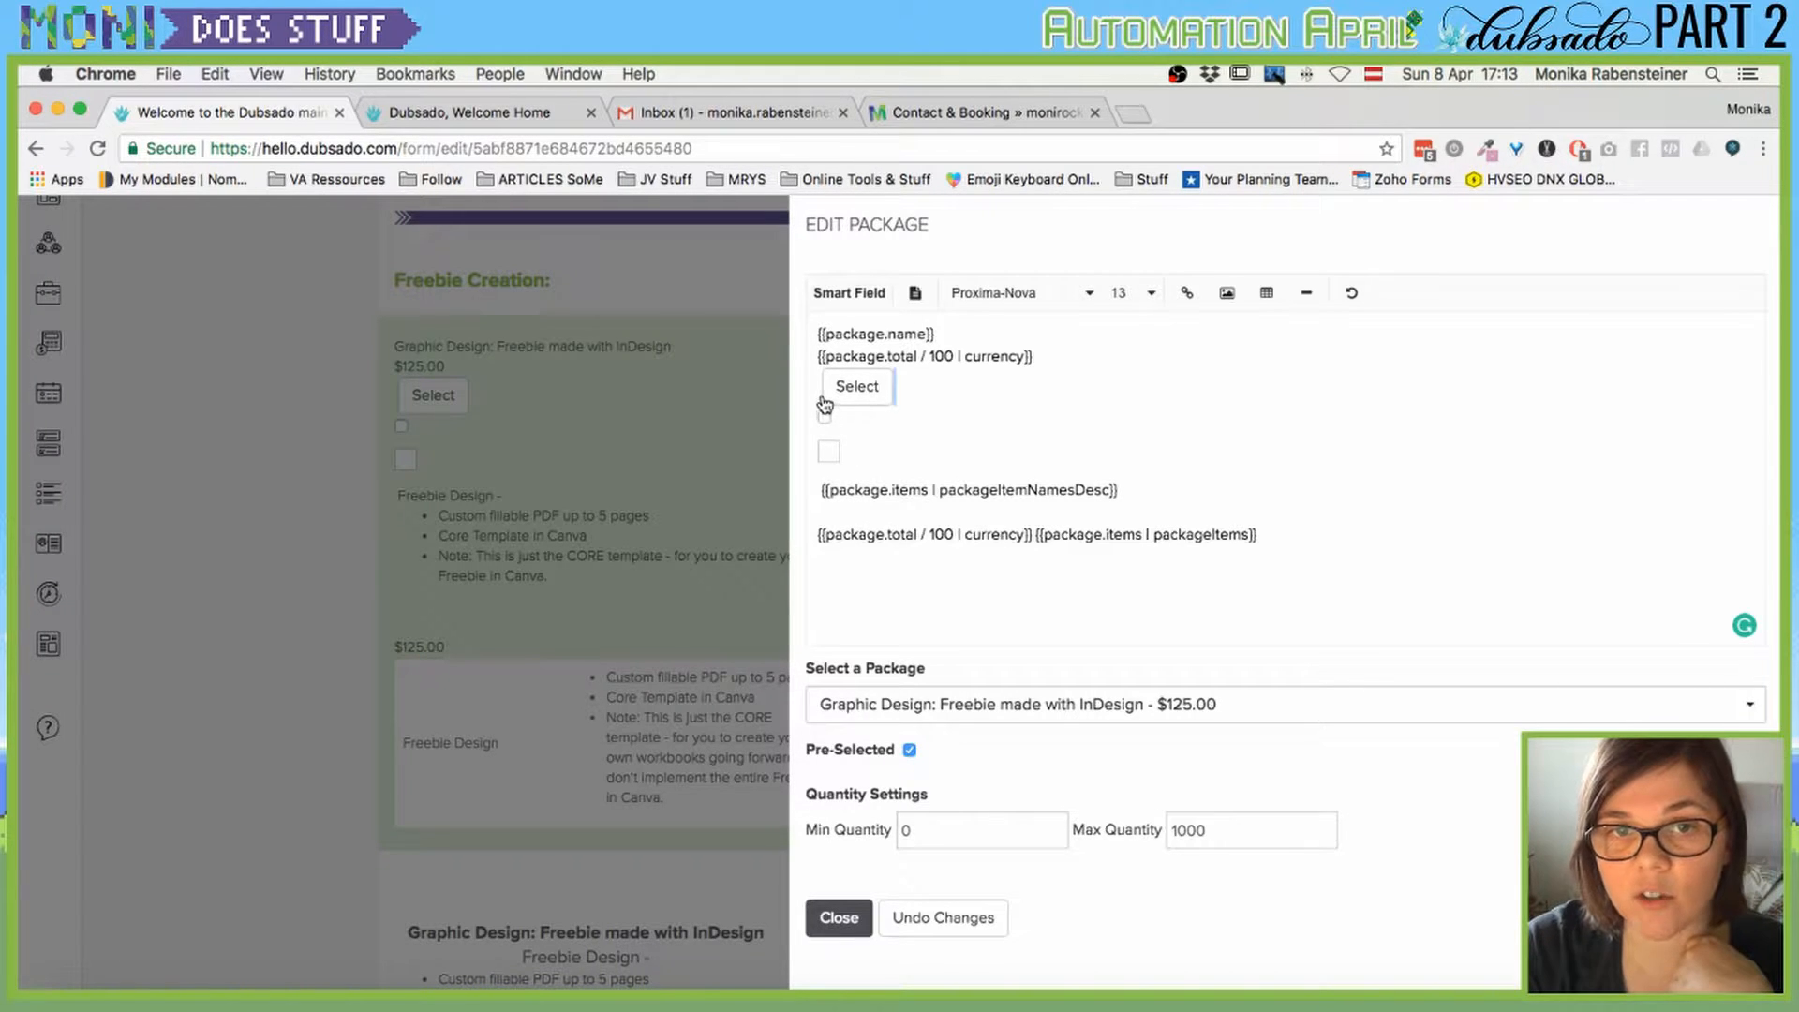
pyautogui.press('BackSpace')
pyautogui.press('BackSpace')
pyautogui.press('BackSpace')
pyautogui.press('BackSpace')
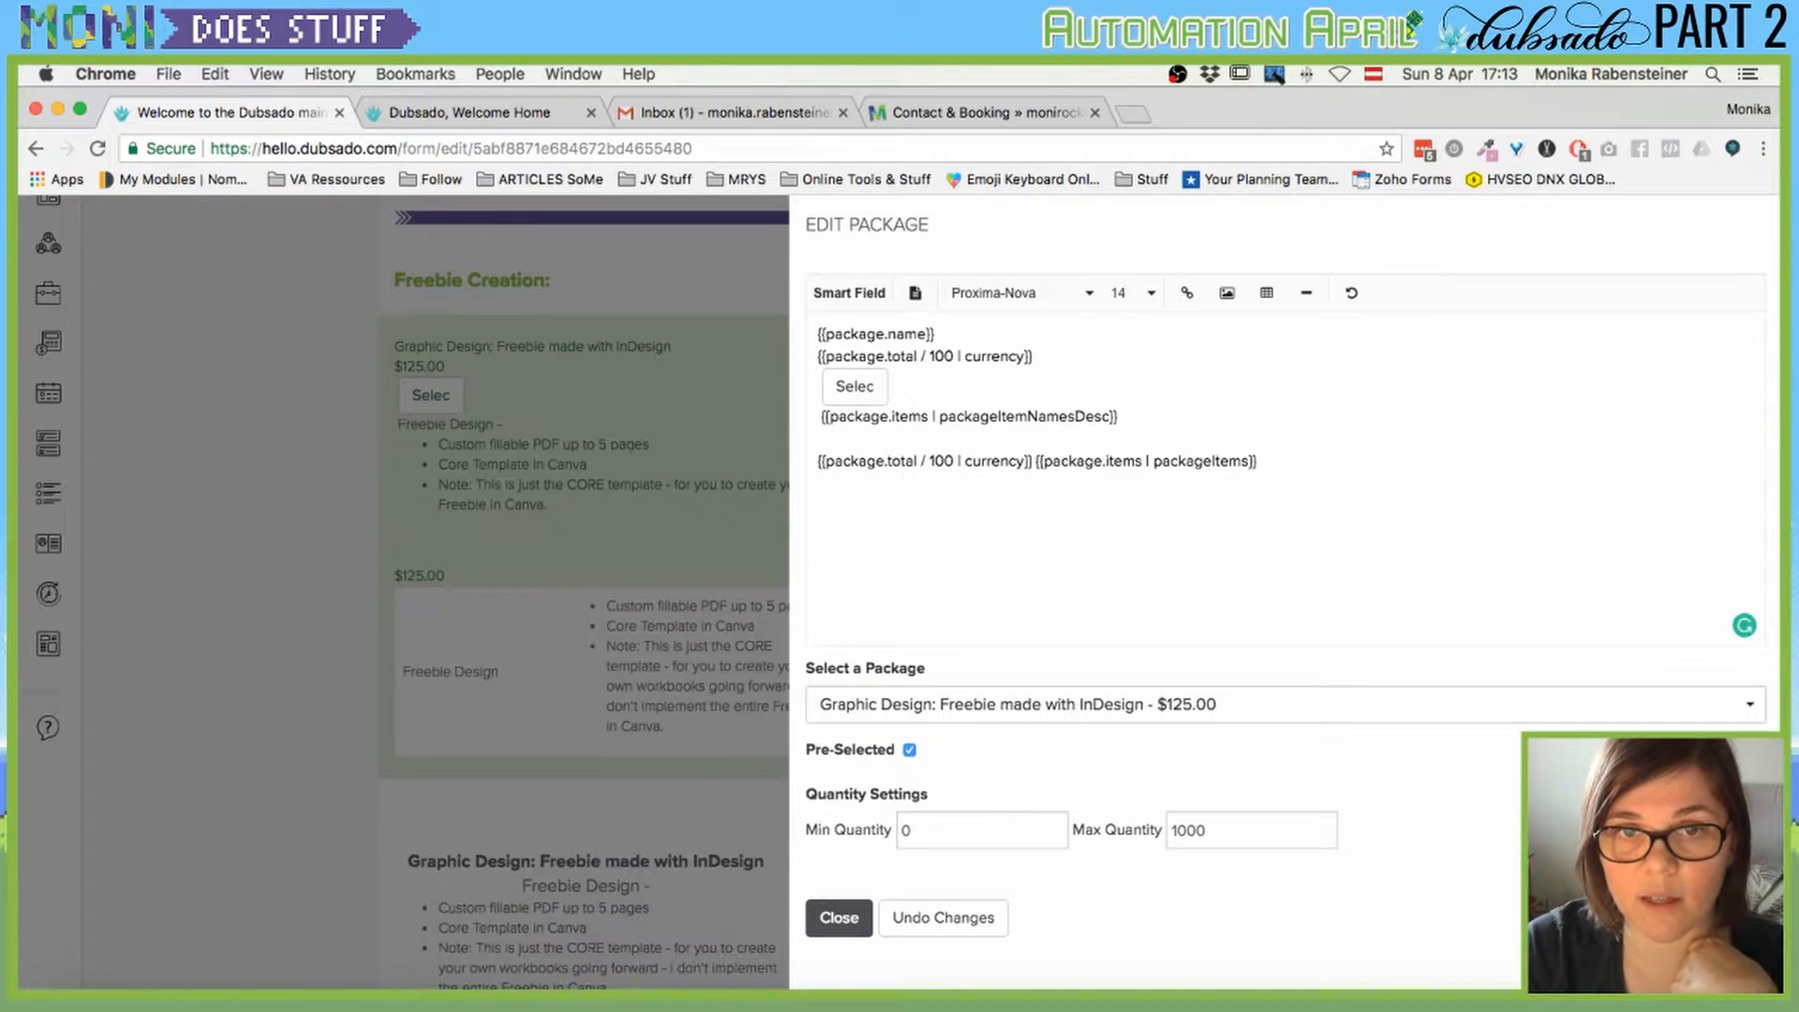
pyautogui.press('BackSpace')
pyautogui.press('BackSpace')
pyautogui.press('BackSpace')
pyautogui.press('BackSpace')
pyautogui.press('BackSpace')
pyautogui.press('BackSpace')
pyautogui.press('BackSpace')
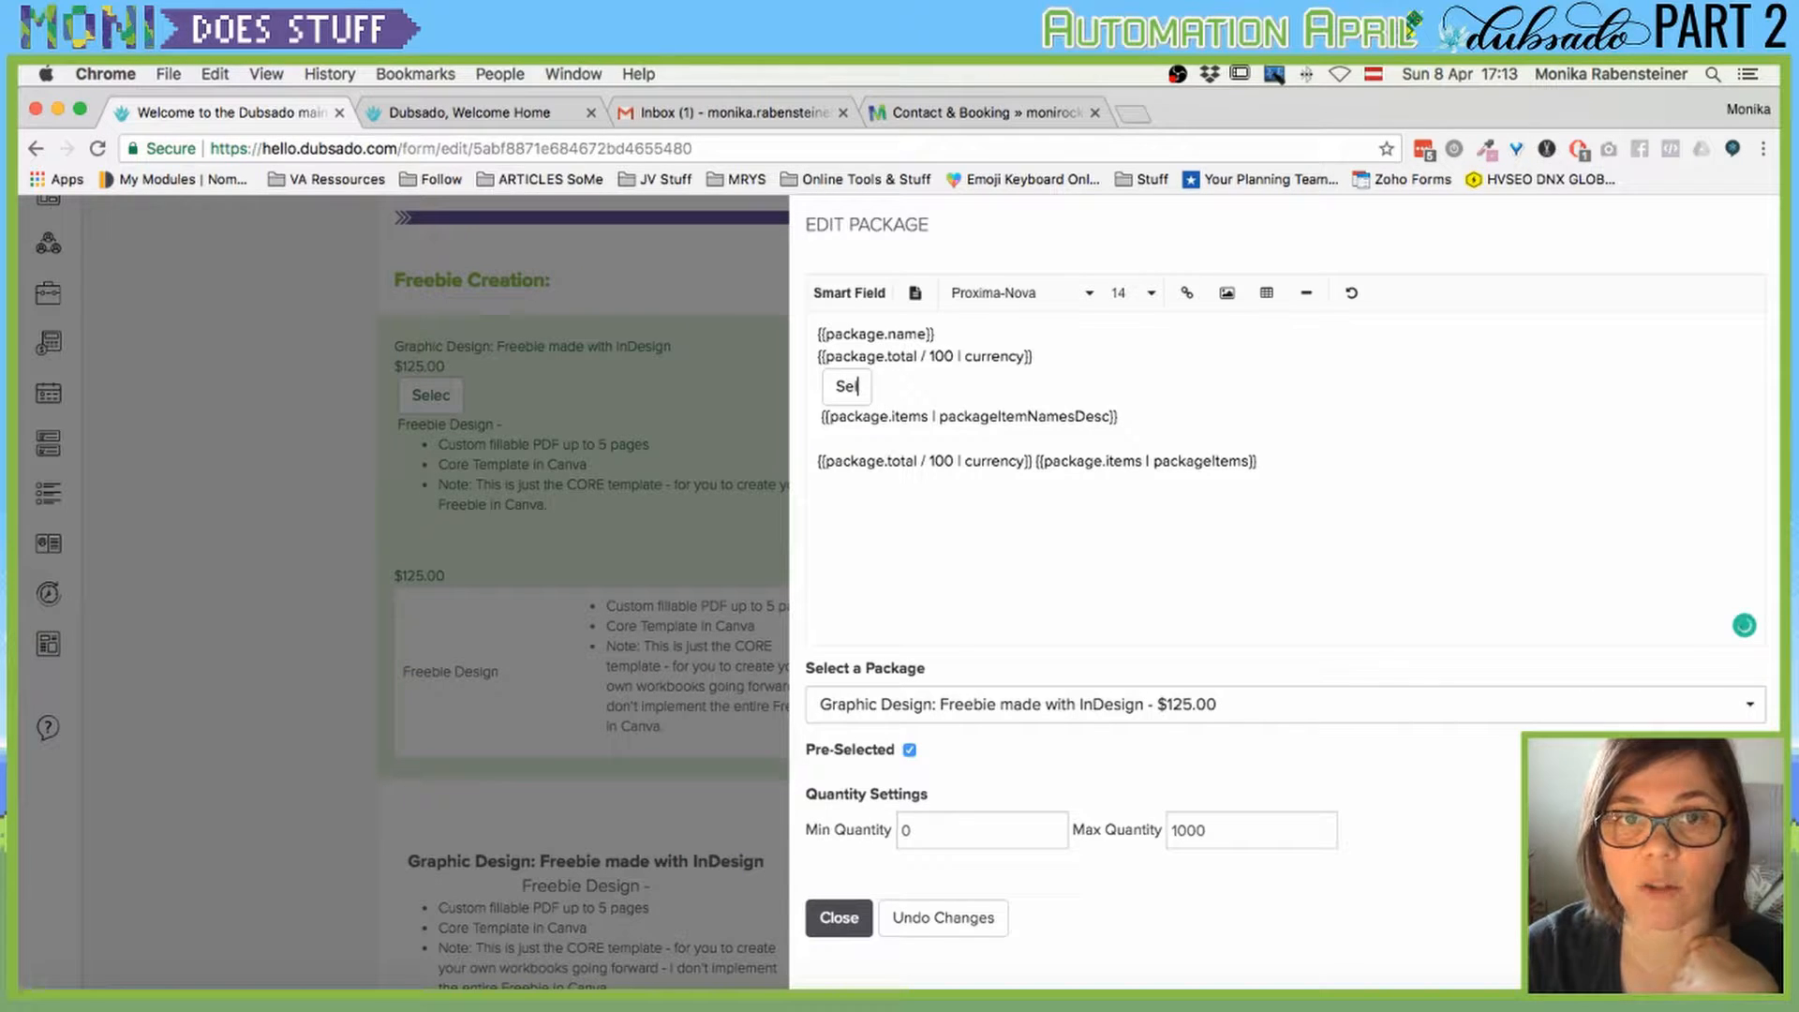
pyautogui.press('Return')
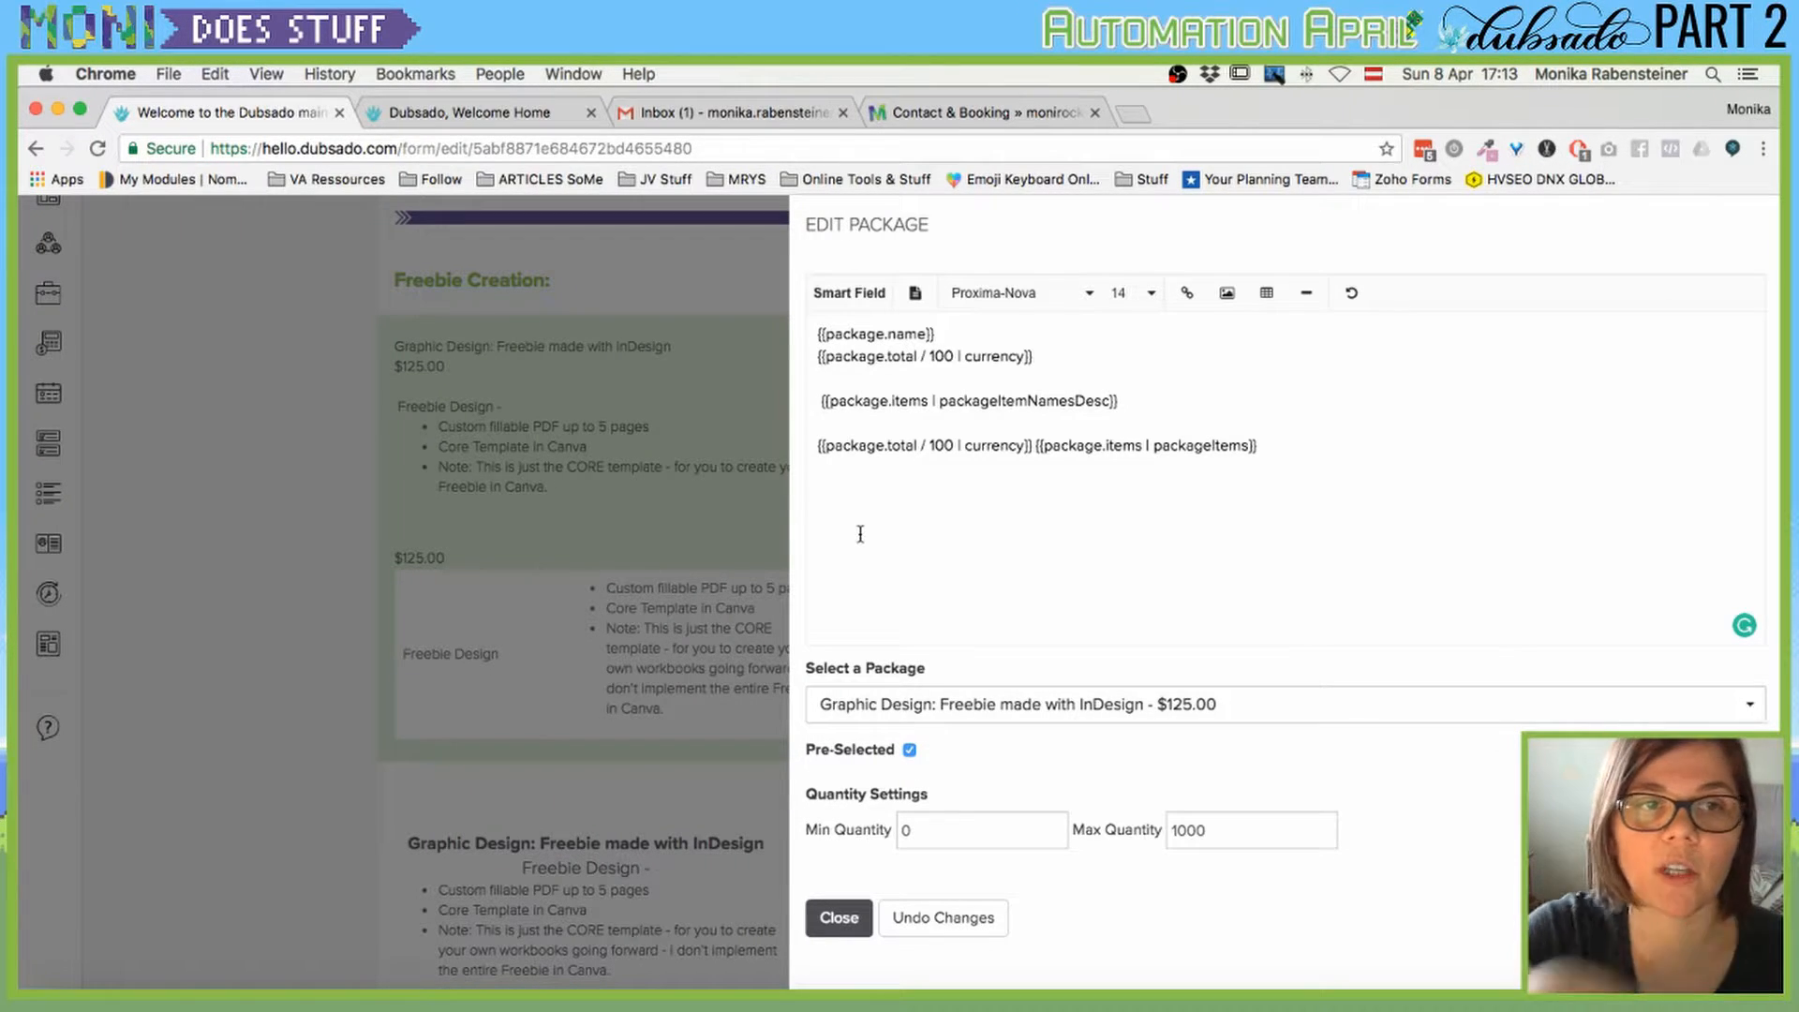
pyautogui.click(838, 918)
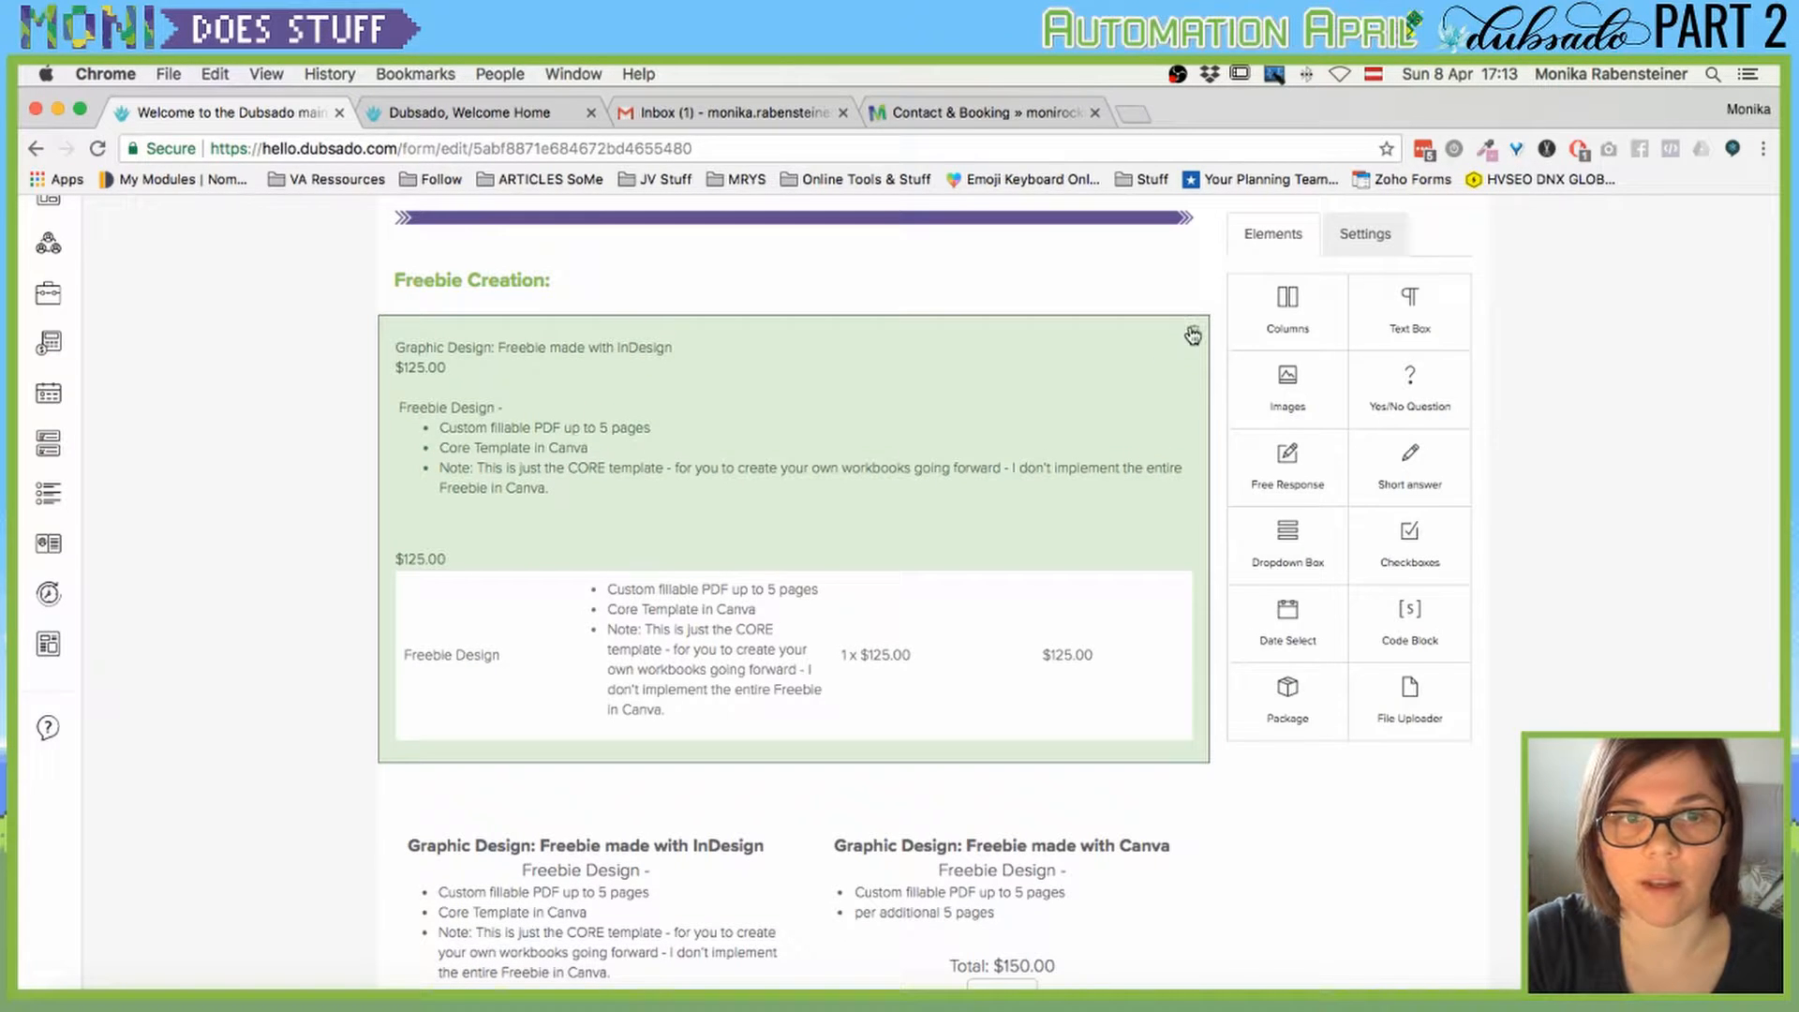
# Delete the single-column InDesign freebie package element directly below the Freebie Creation heading, keeping the two-column packages.
pyautogui.scroll(7, 559, 515)
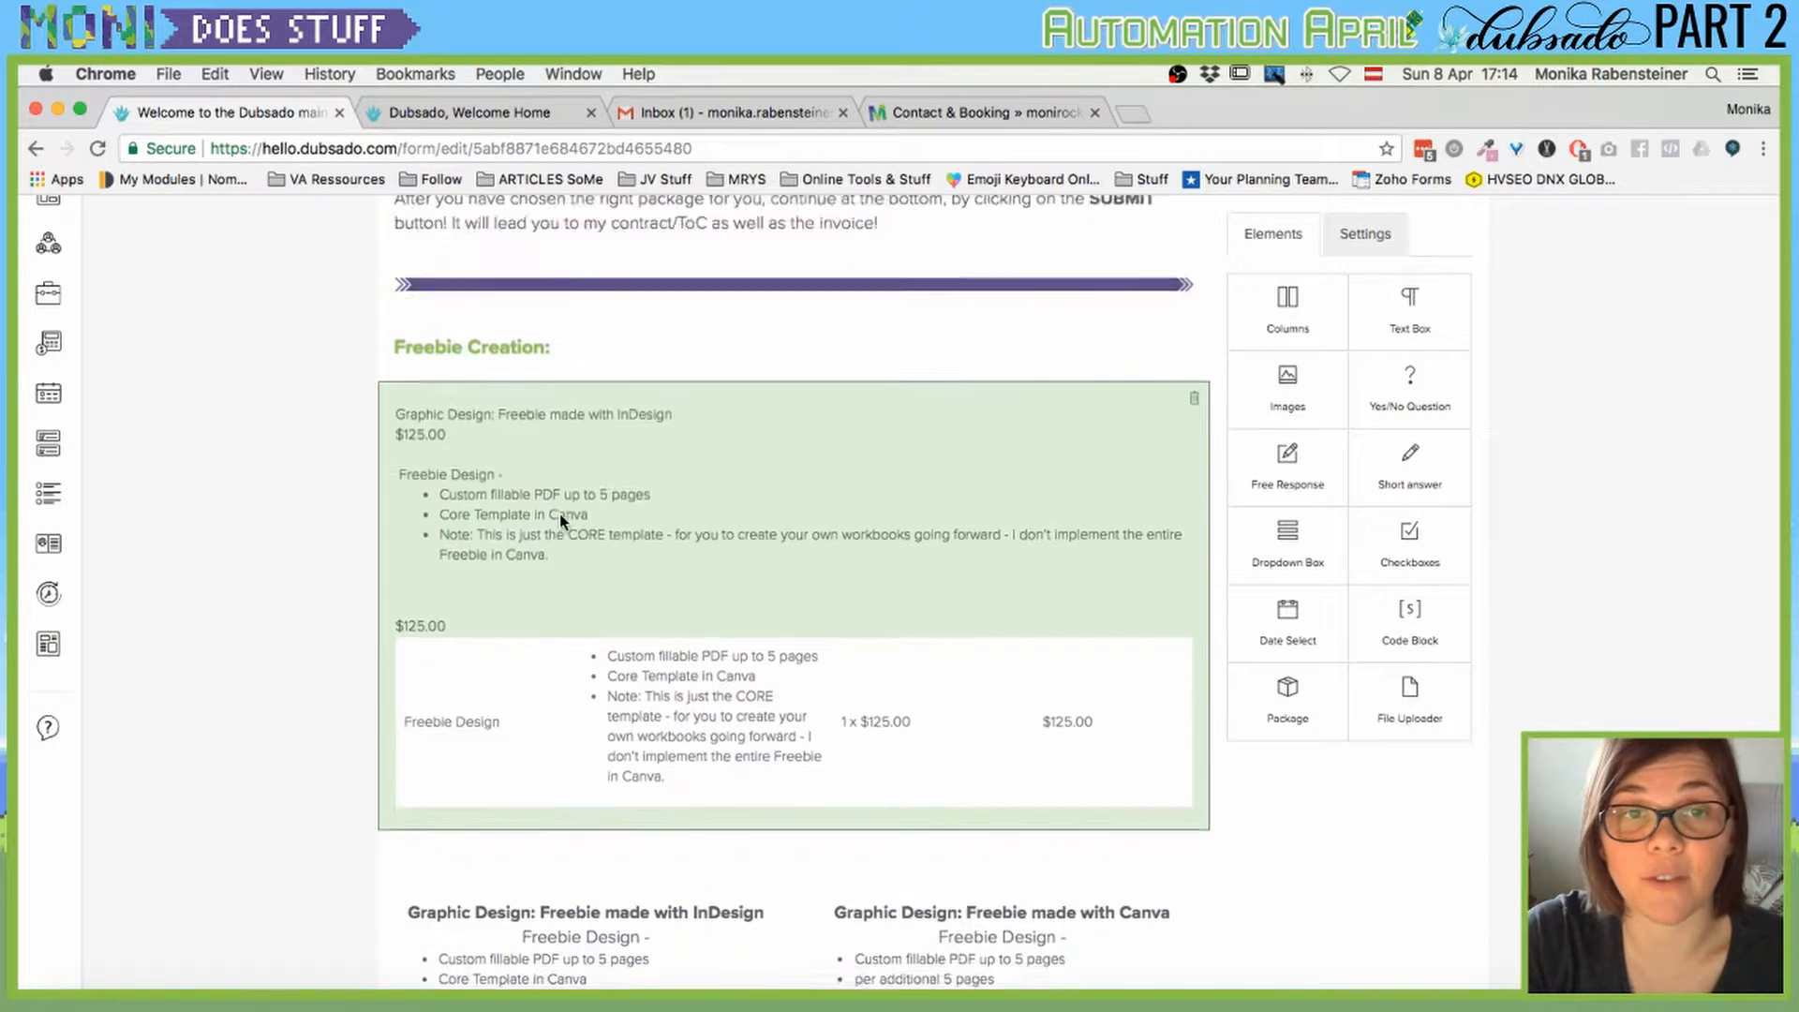
pyautogui.scroll(-10, 654, 559)
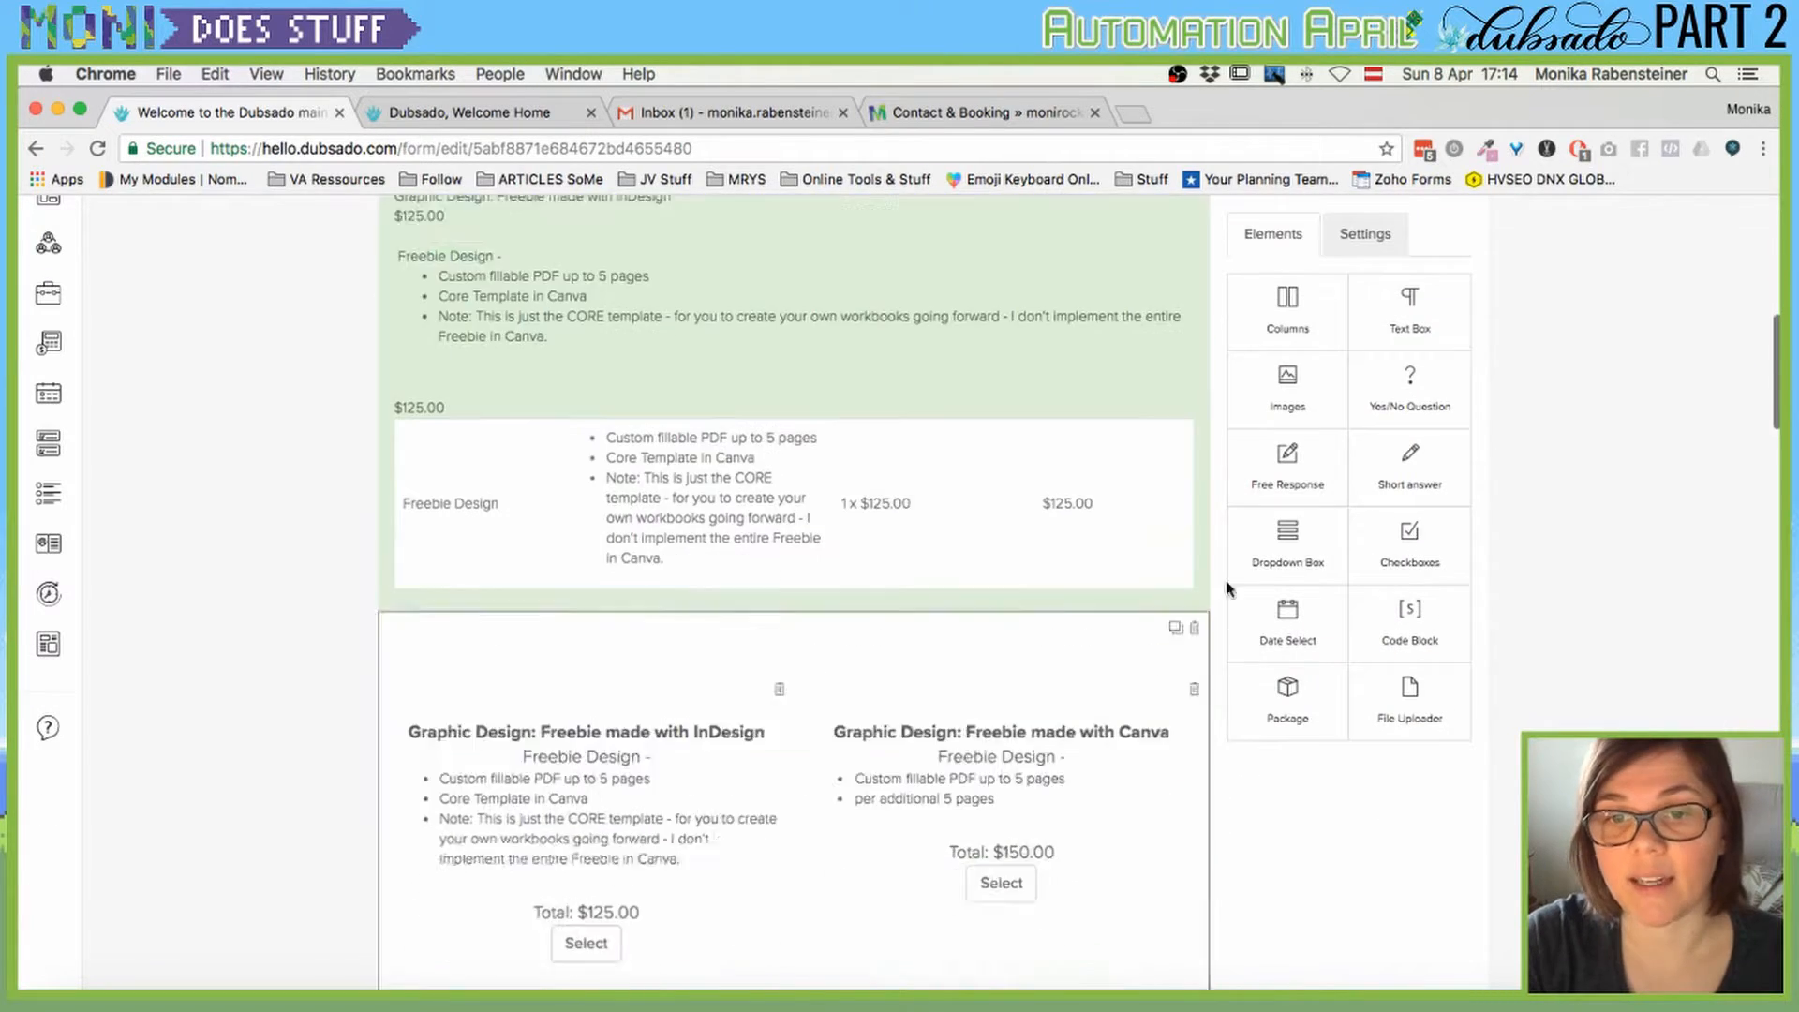
pyautogui.scroll(-3, 382, 524)
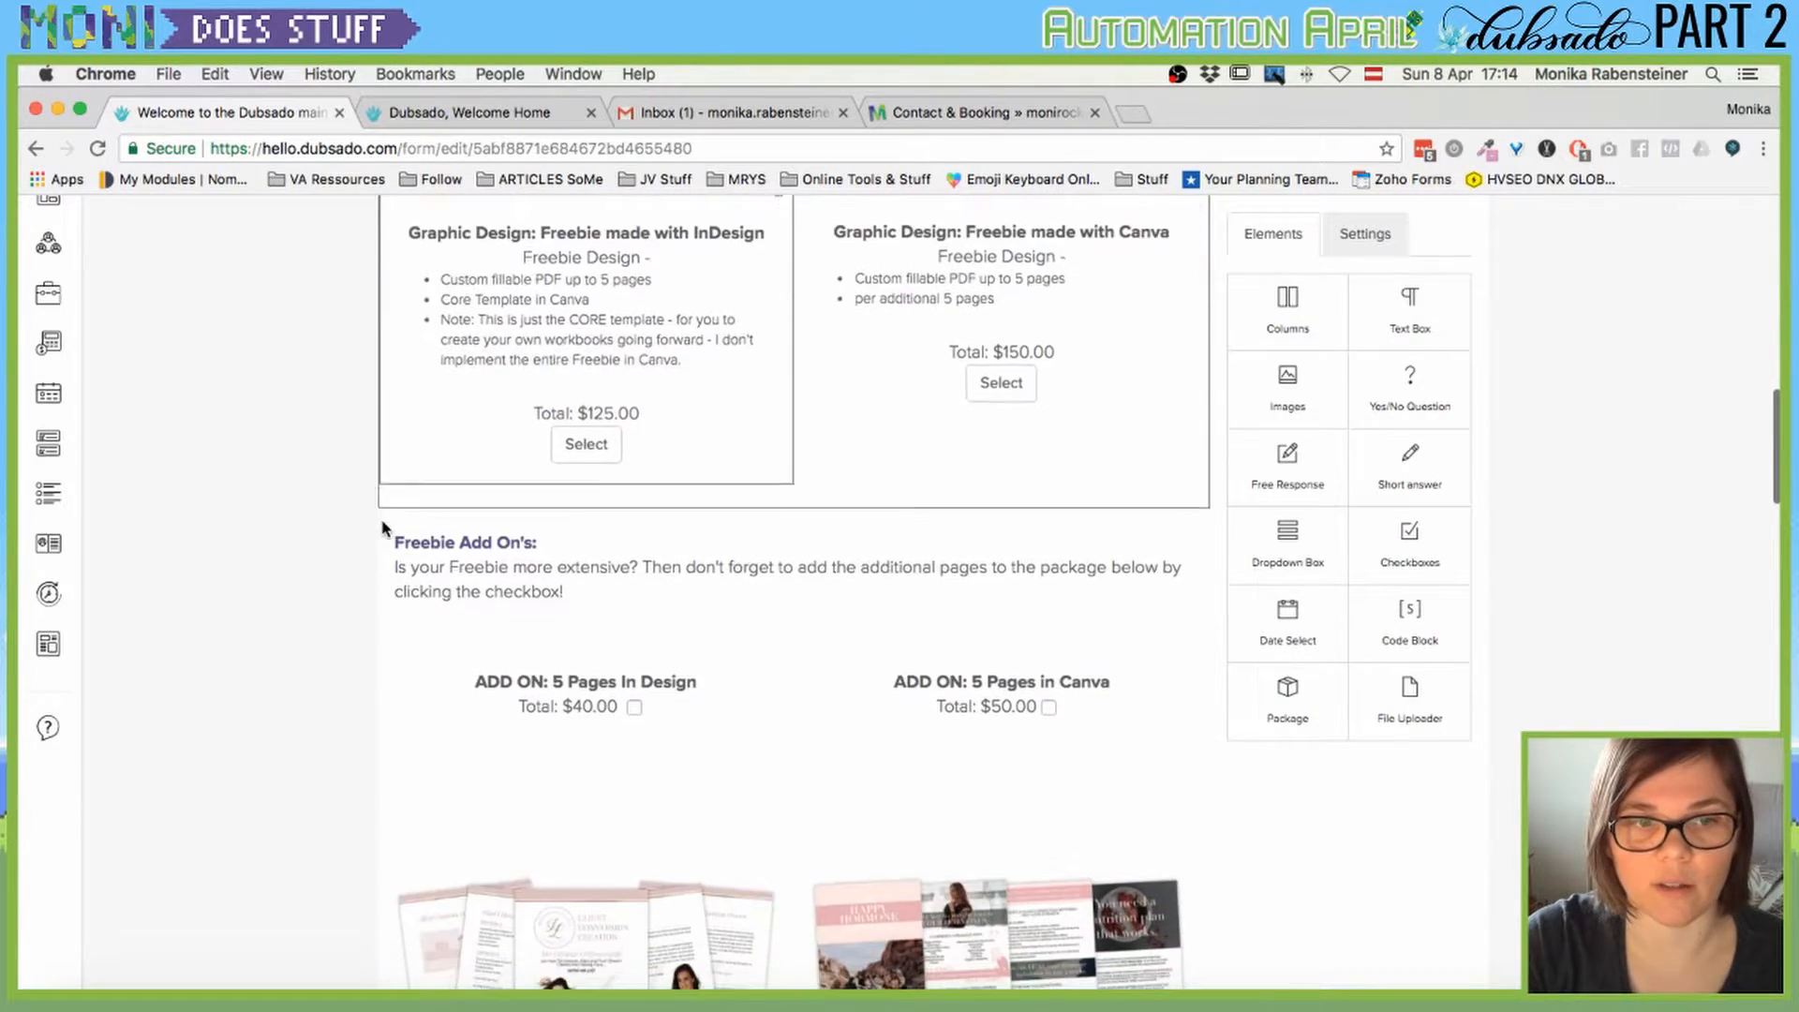
pyautogui.scroll(5, 383, 529)
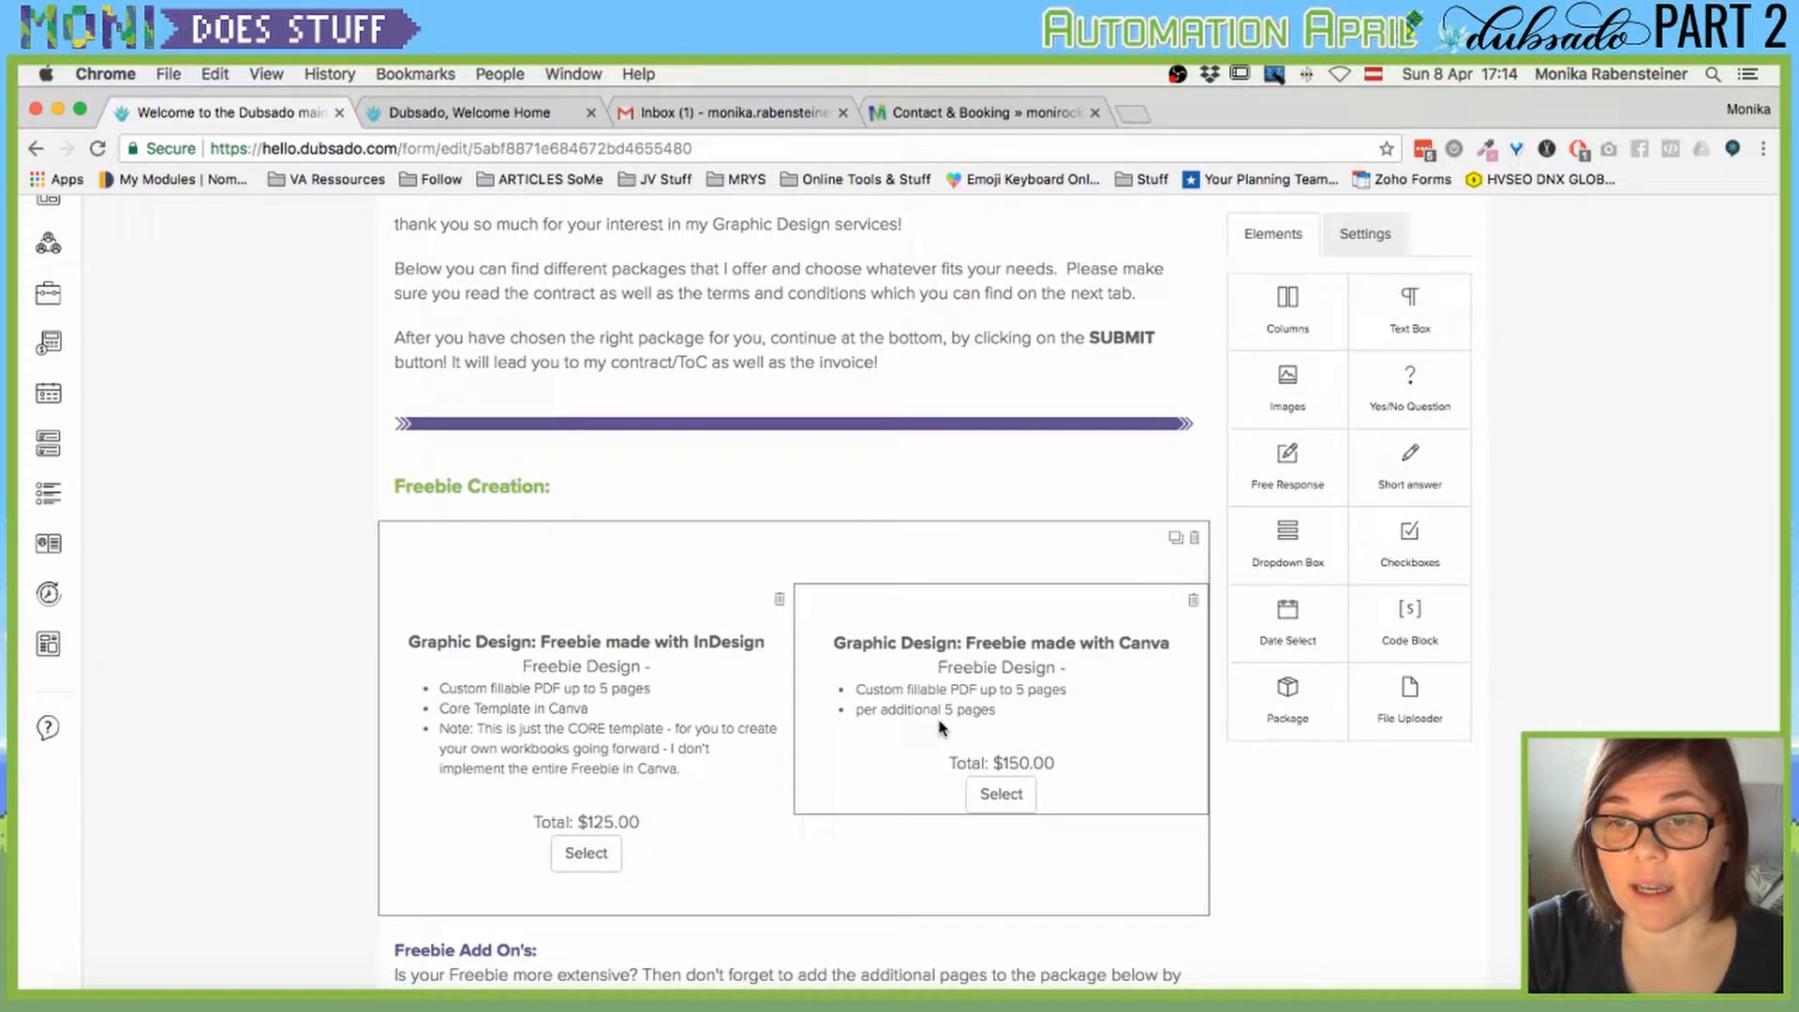
pyautogui.scroll(2, 755, 502)
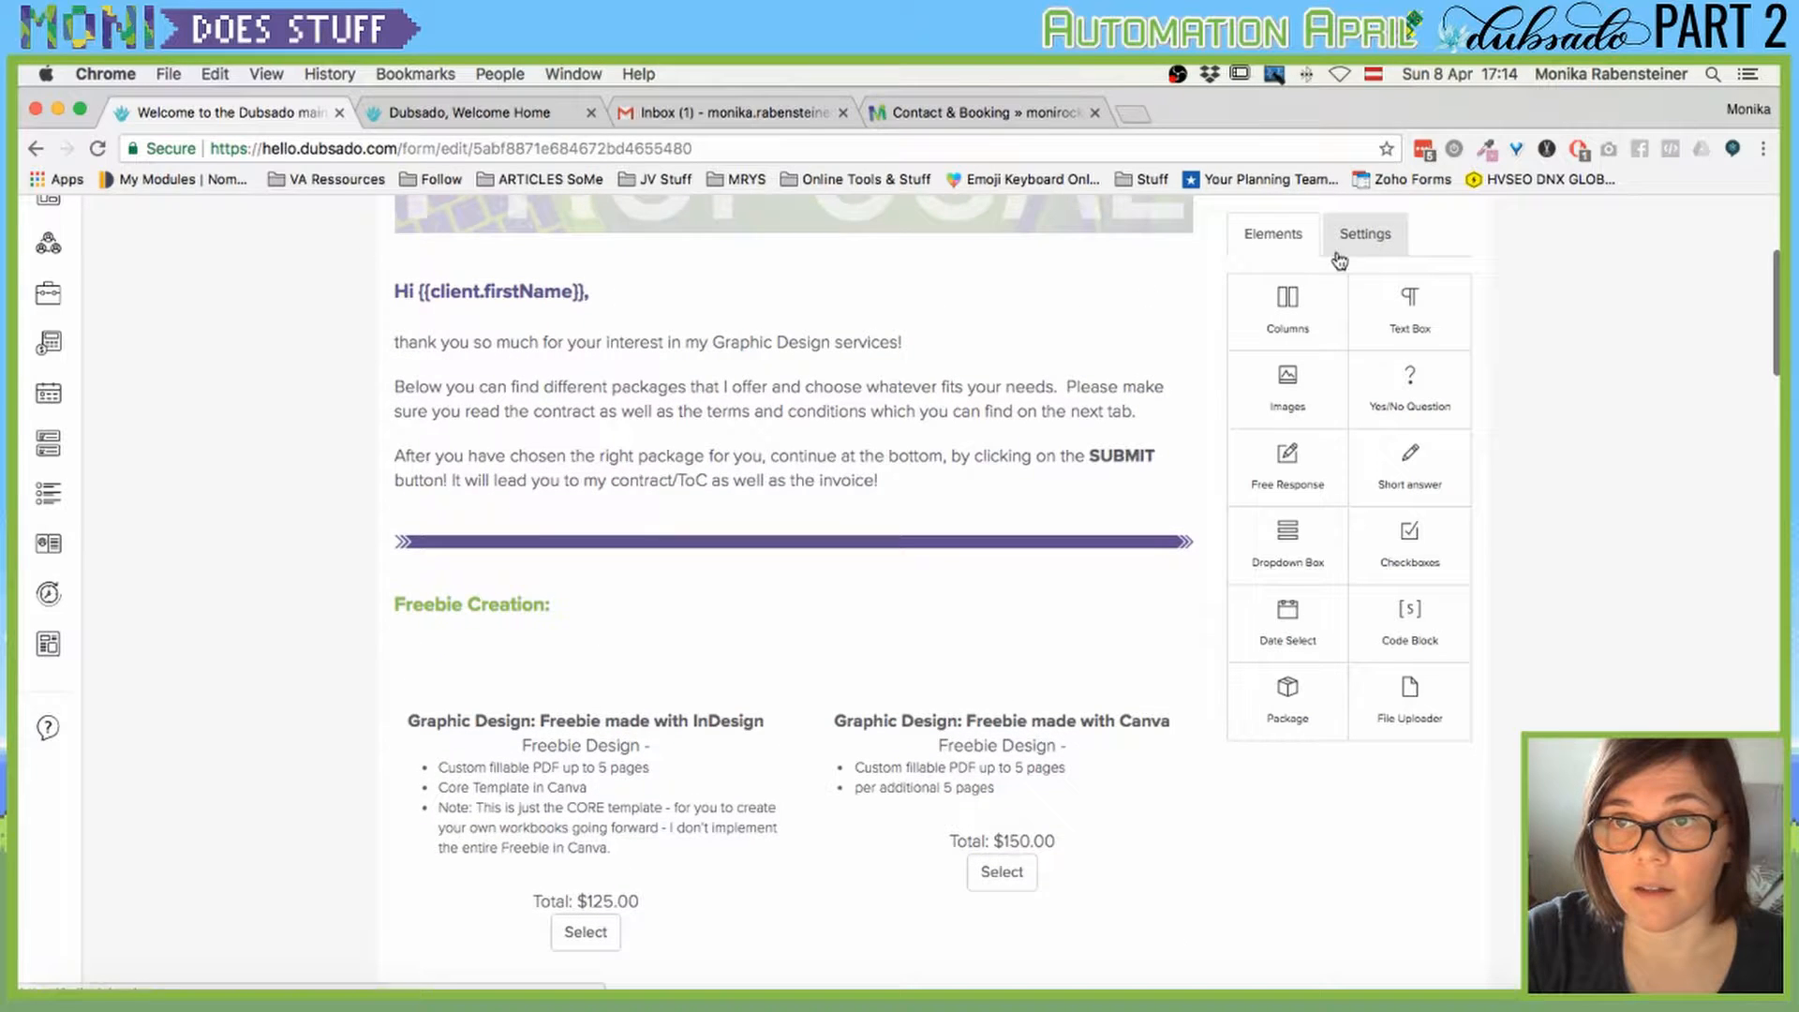
# Open the proposal's settings and review its expiry, contract, invoice, multiple-package, payment schedule and job conversion options.
pyautogui.click(1360, 246)
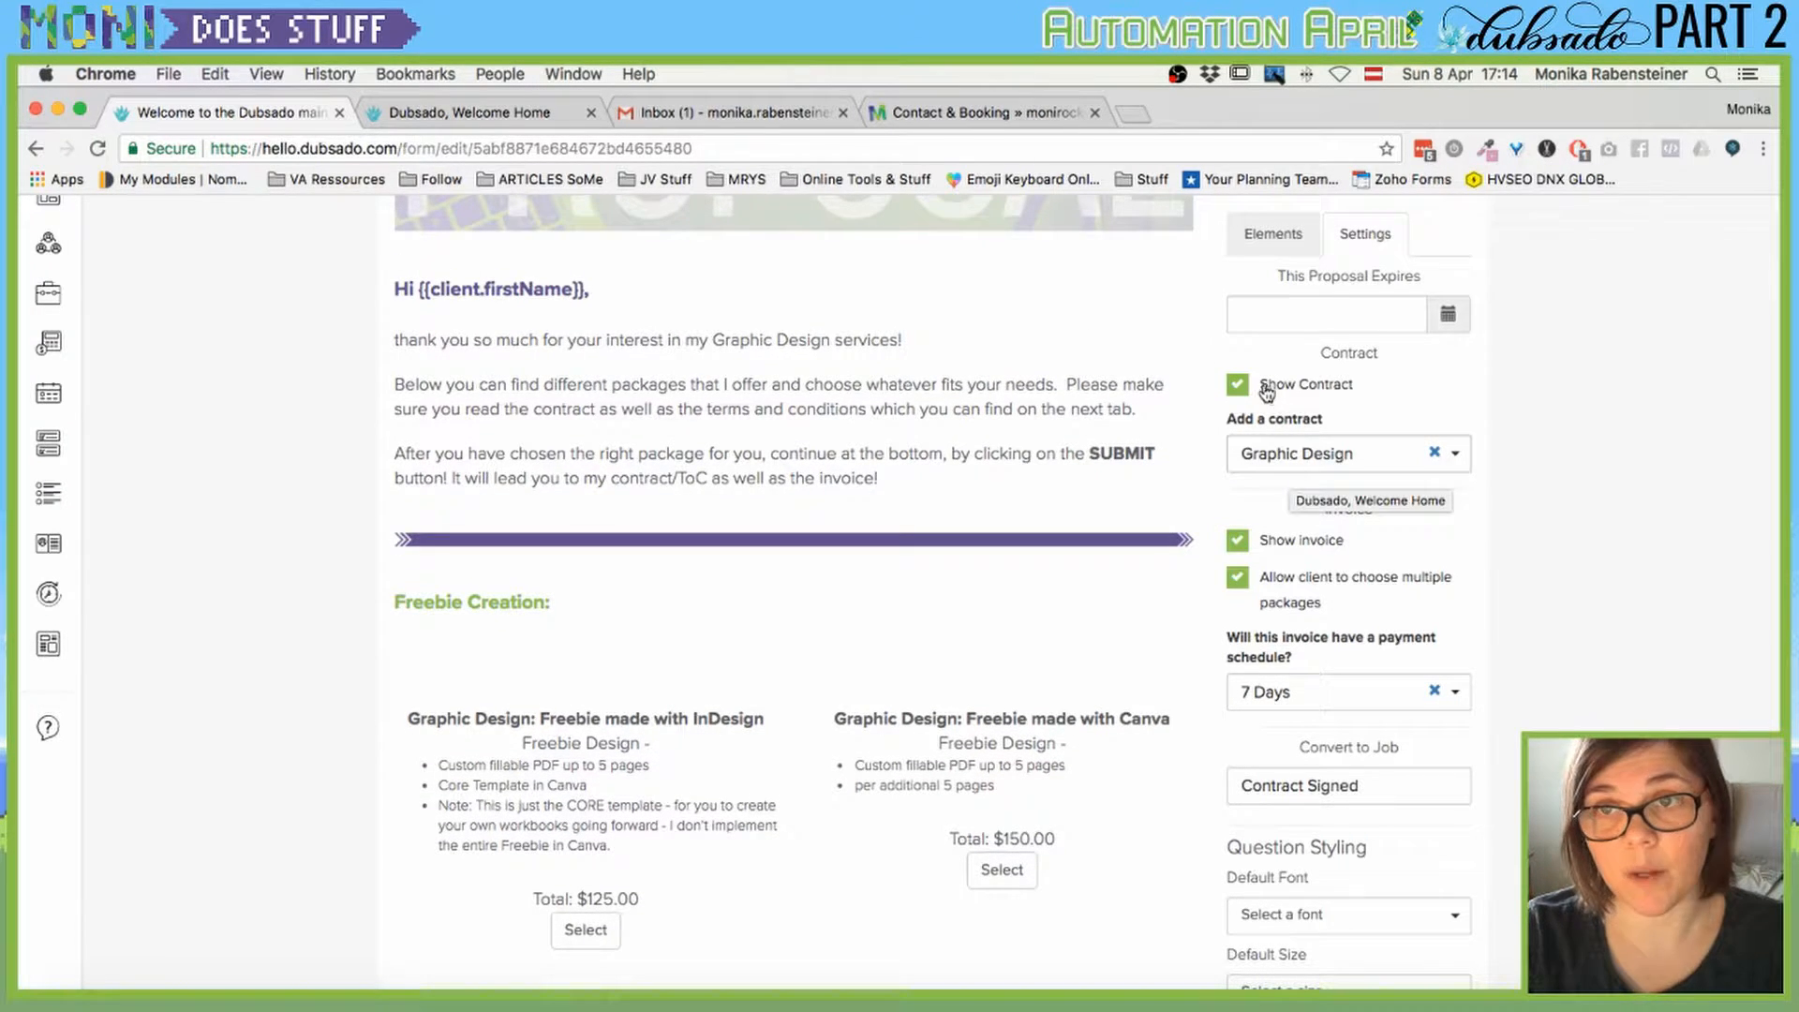
pyautogui.scroll(5, 562, 576)
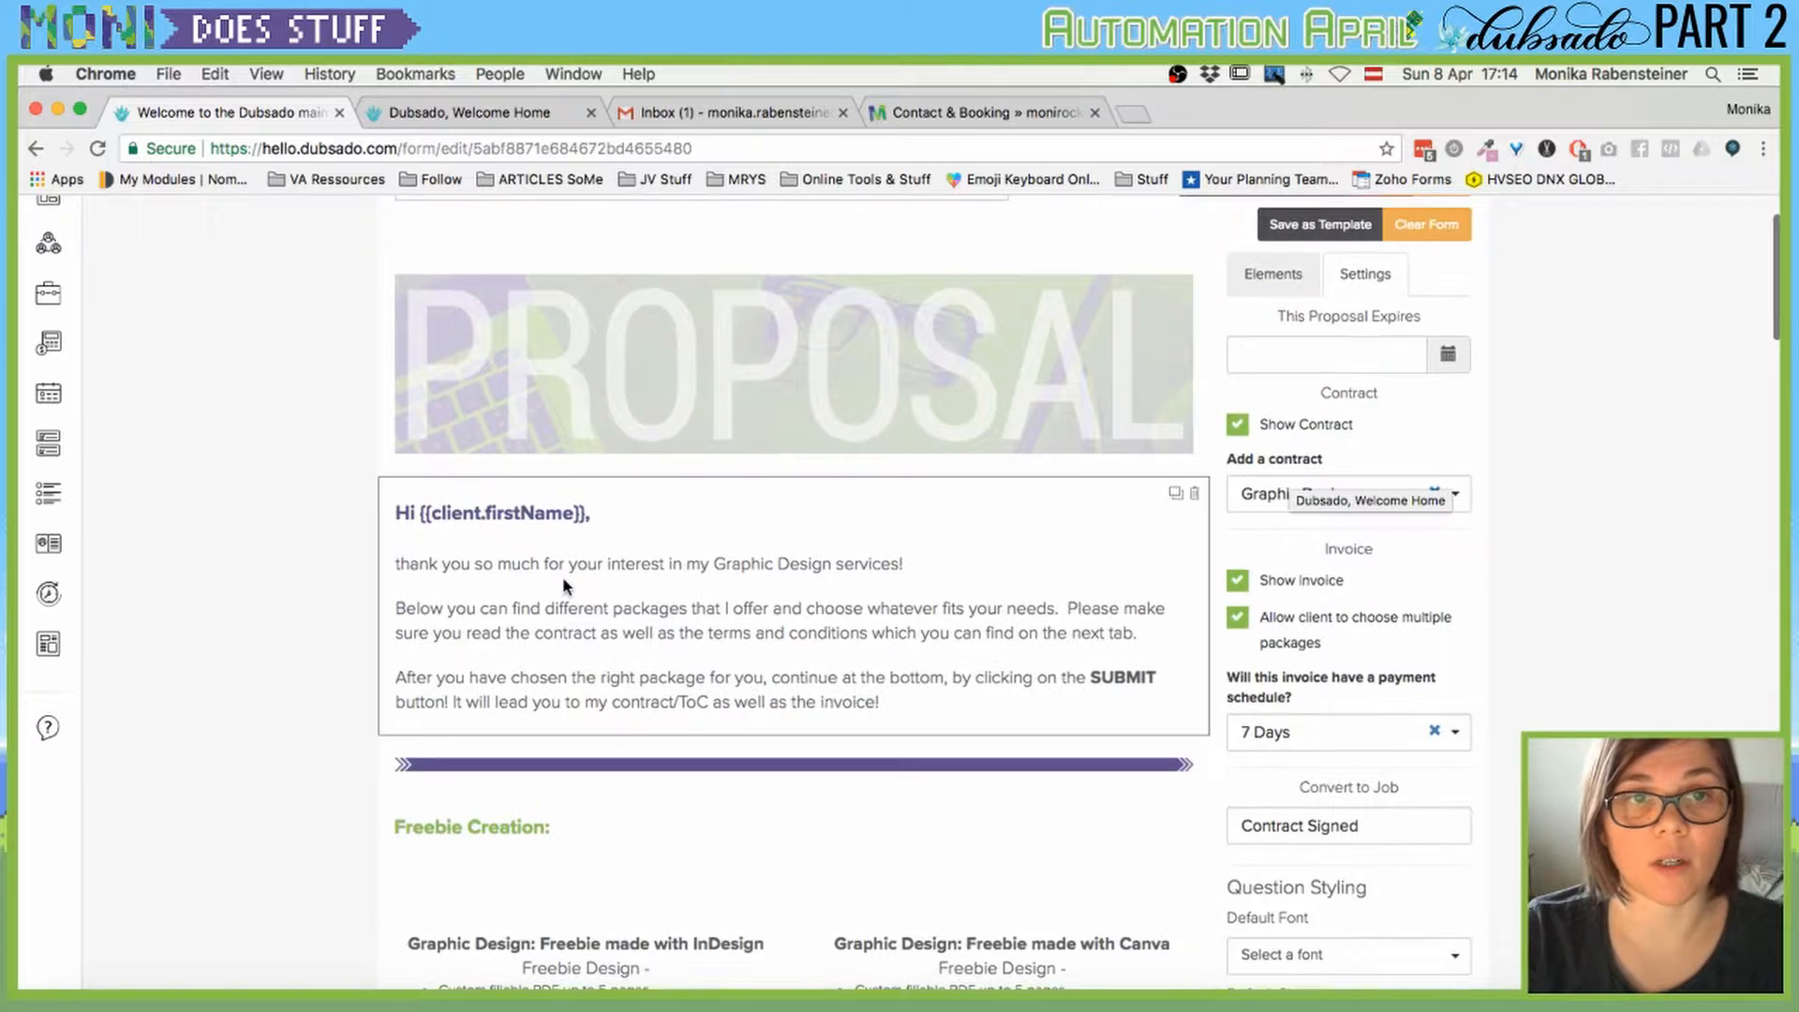
pyautogui.scroll(1, 562, 576)
pyautogui.scroll(-1, 771, 546)
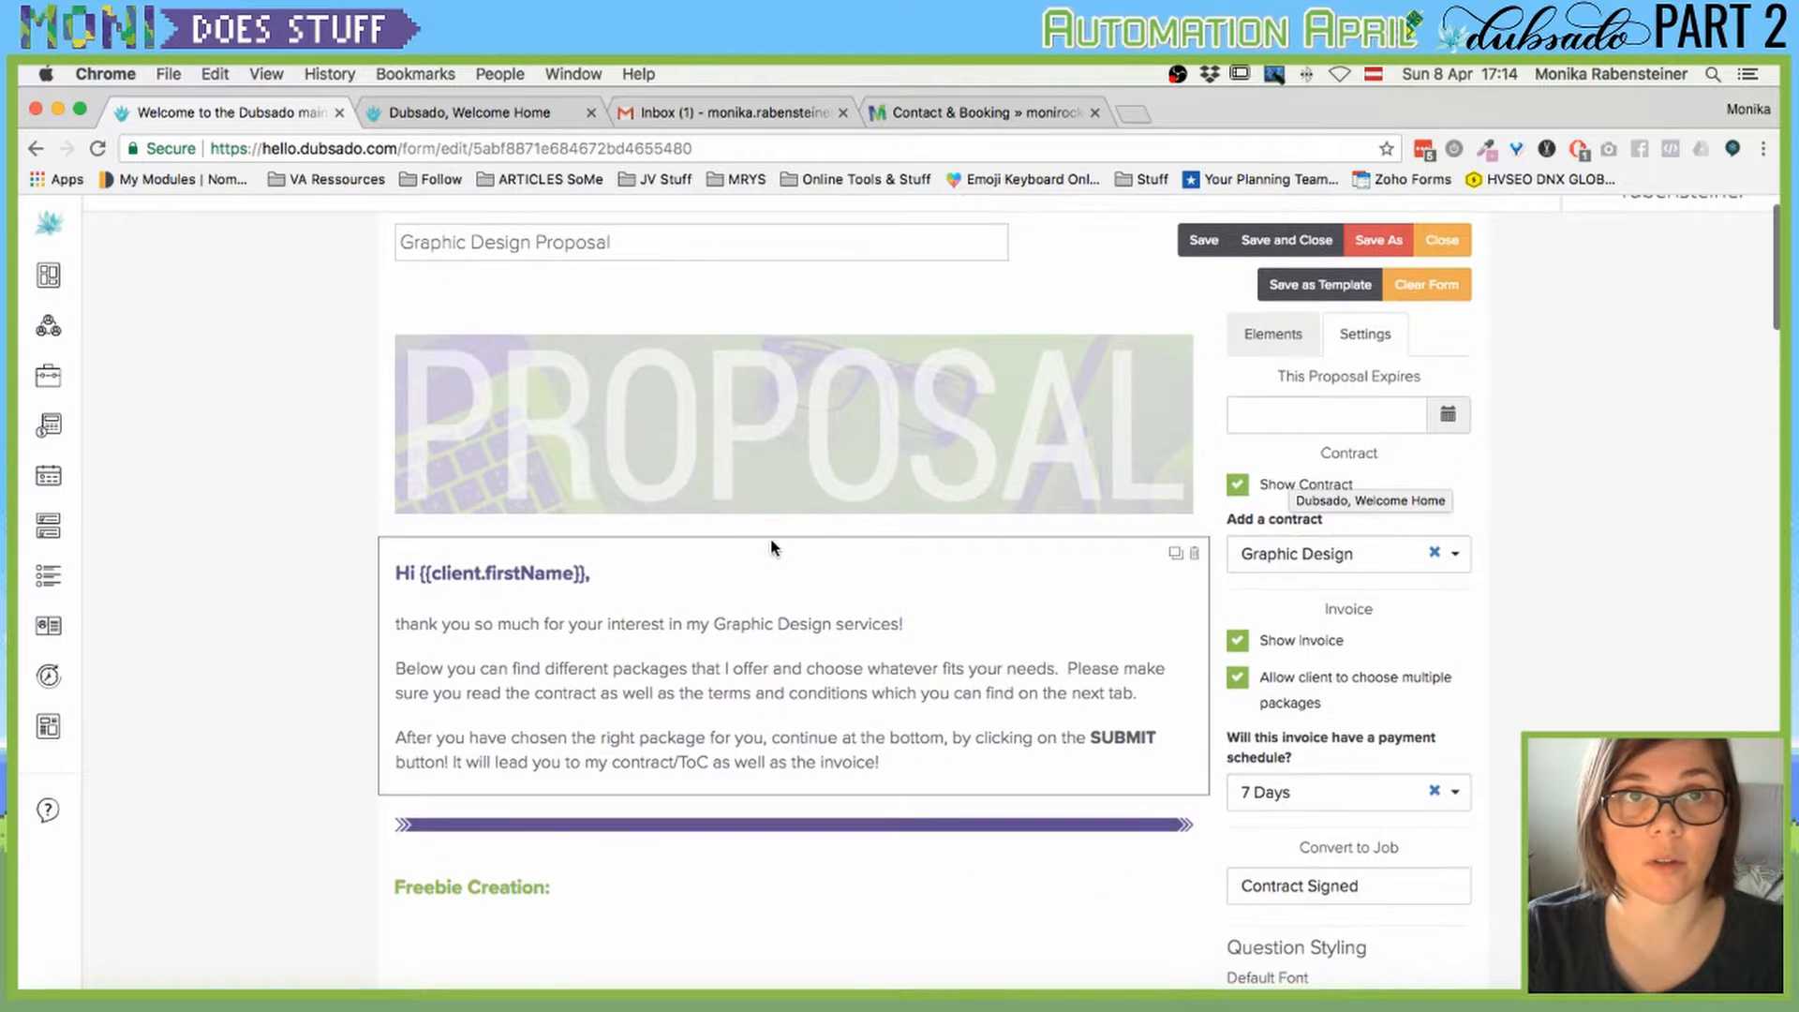
pyautogui.scroll(-1, 775, 622)
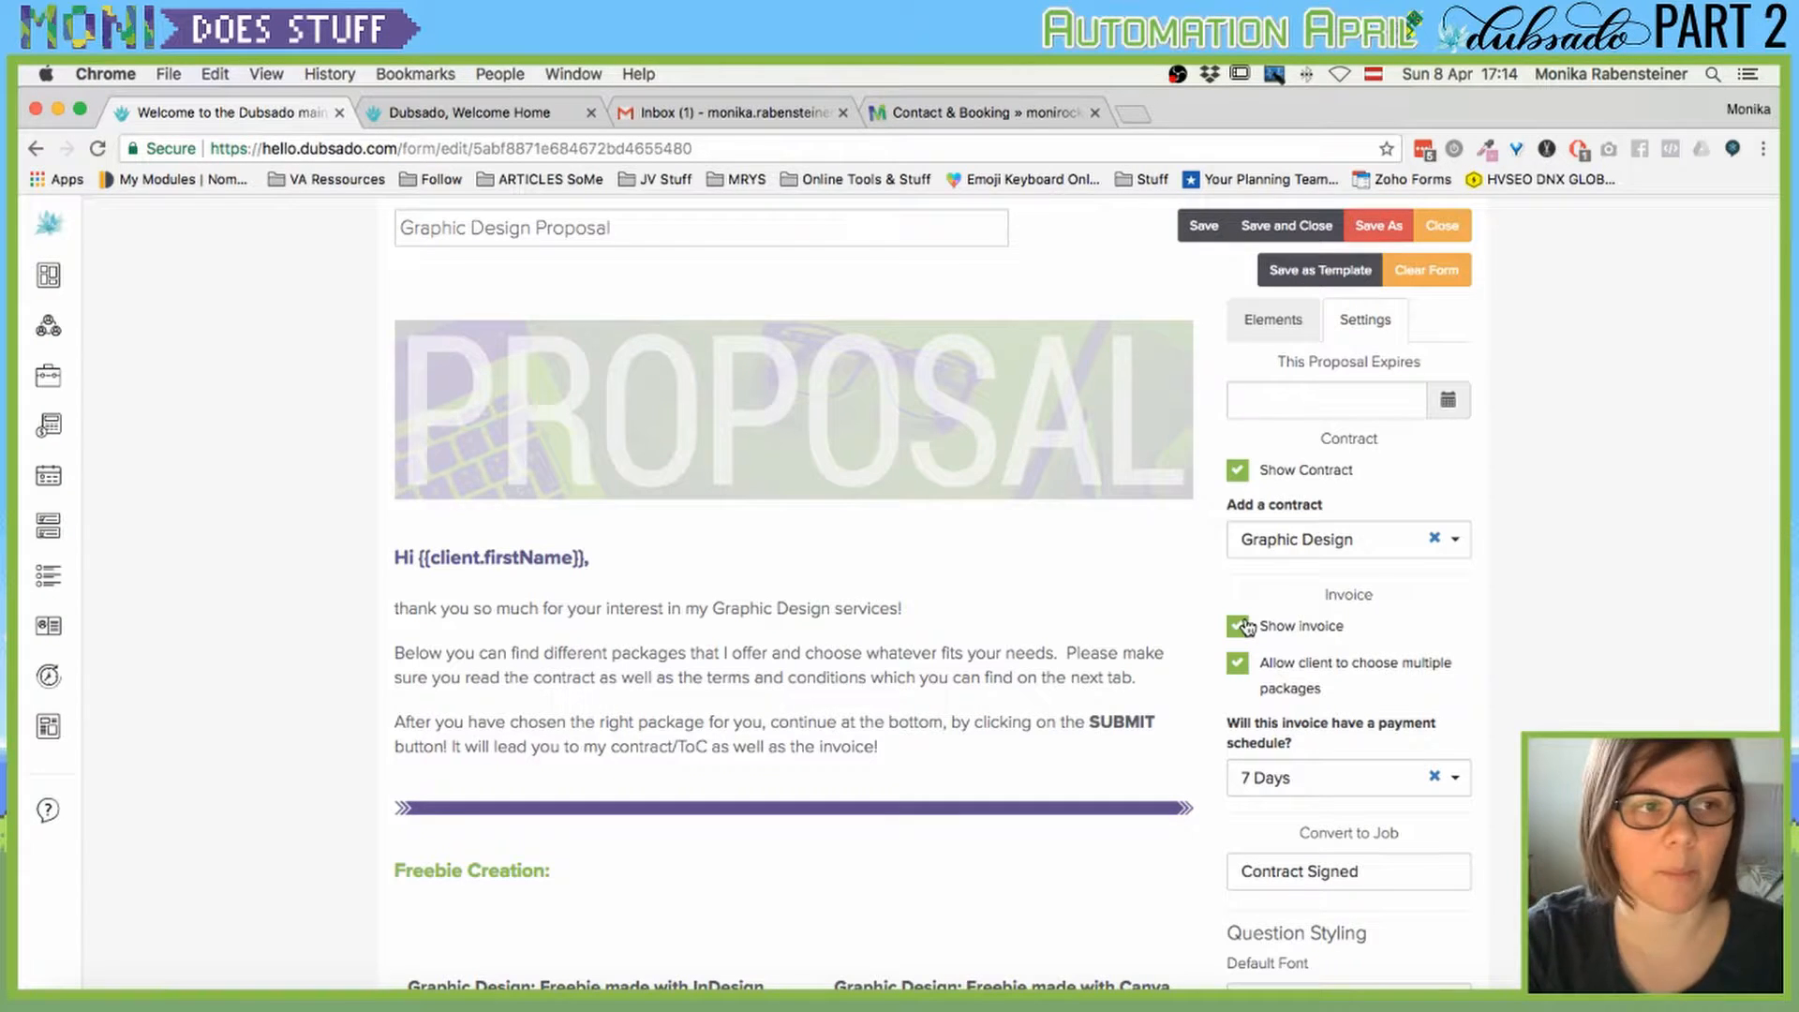
# Leave the proposal form without saving, go to the full leads list, and open the Test lead.
pyautogui.moveTo(104, 305)
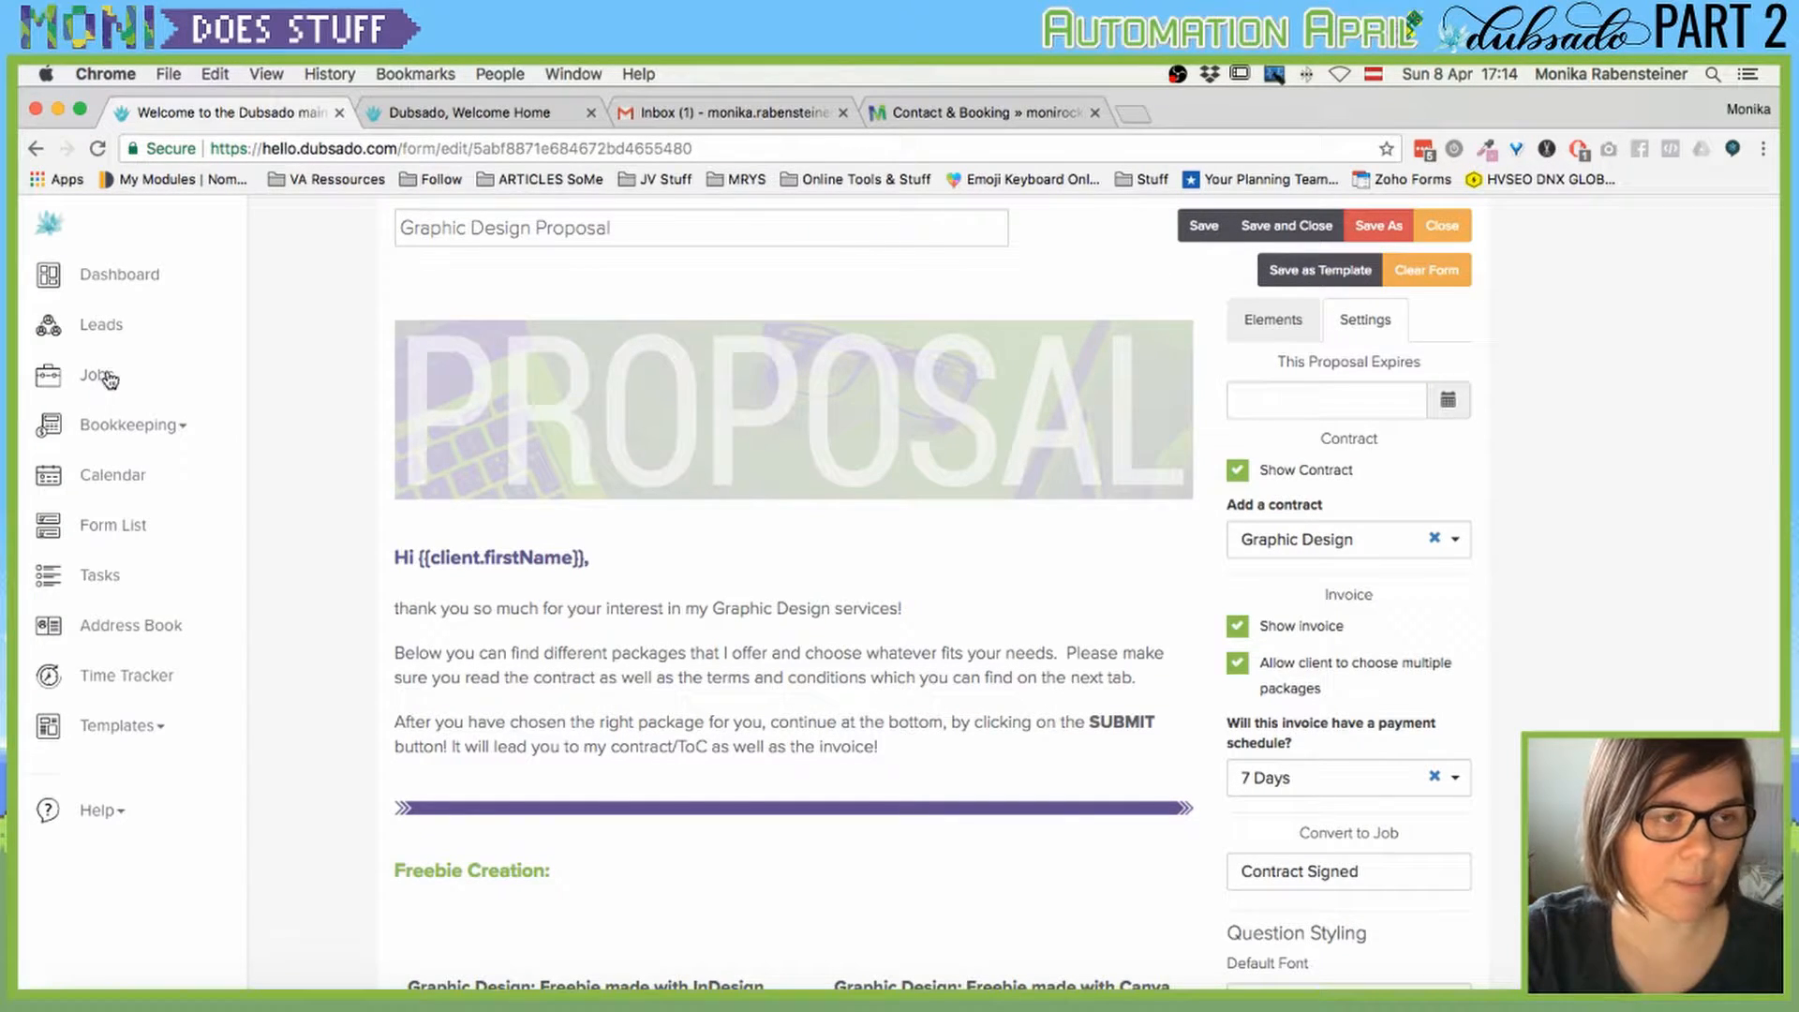
pyautogui.click(111, 332)
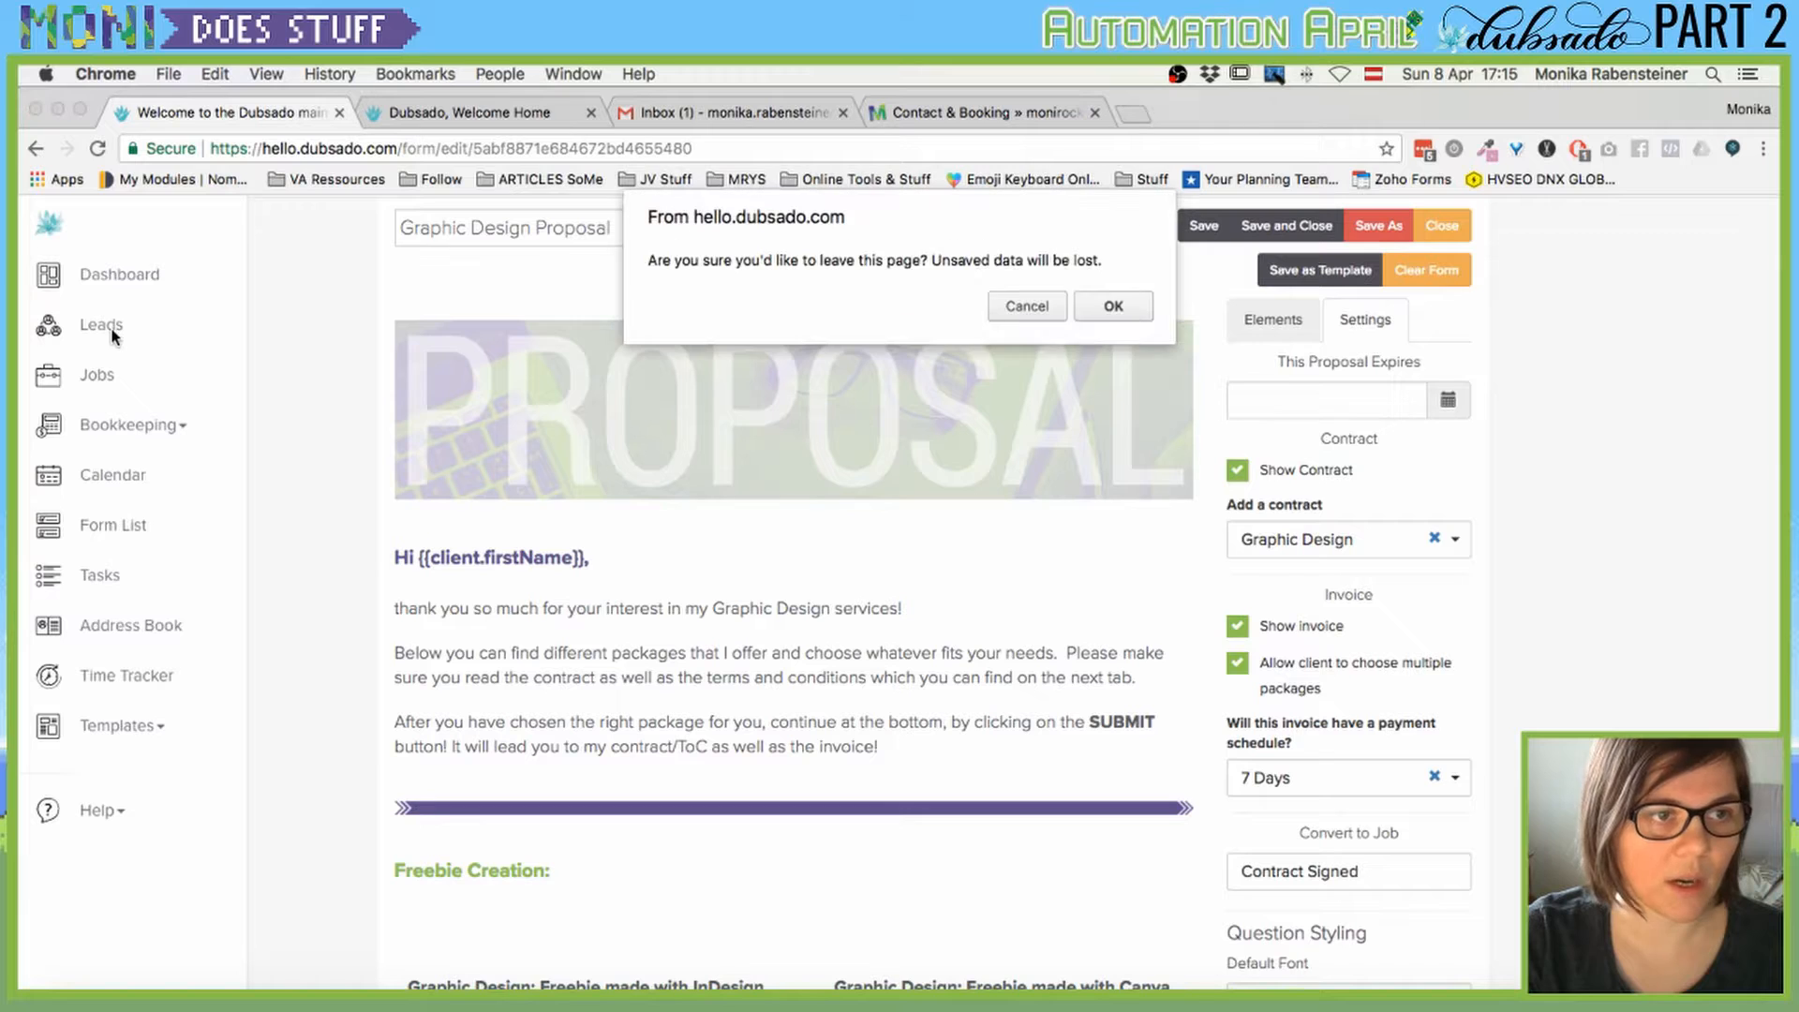
pyautogui.click(1107, 308)
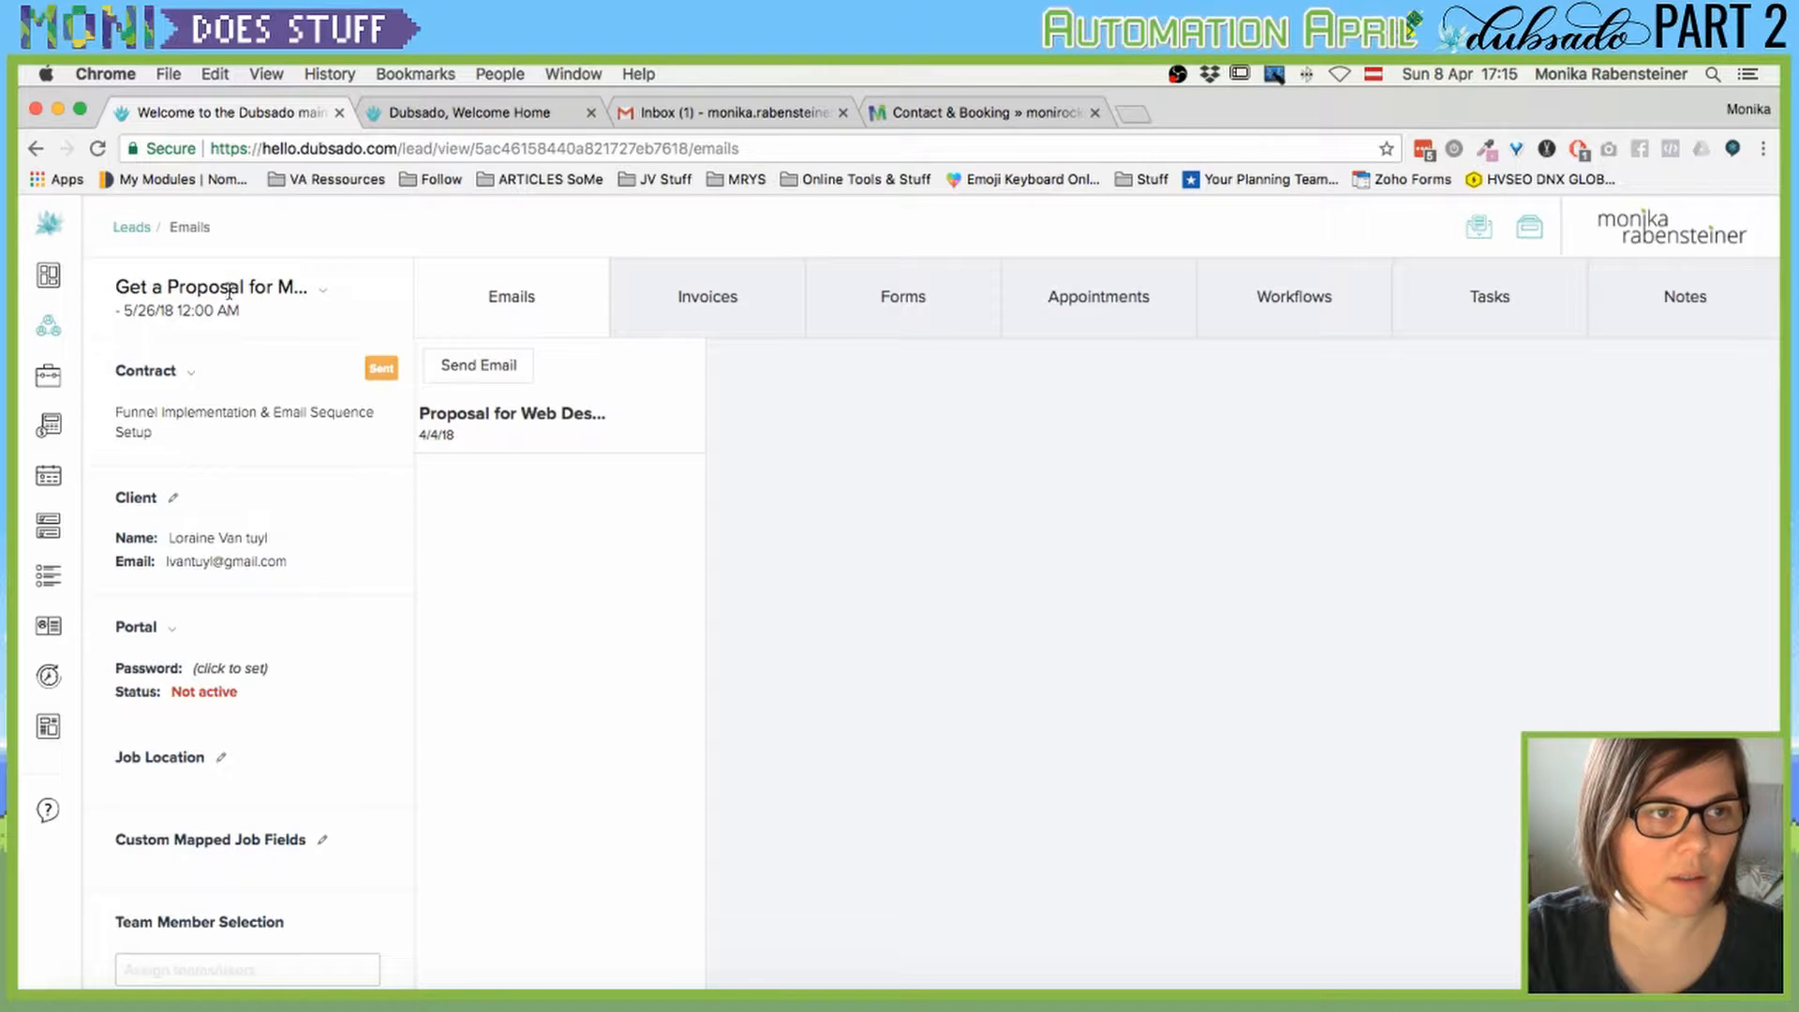
pyautogui.click(131, 227)
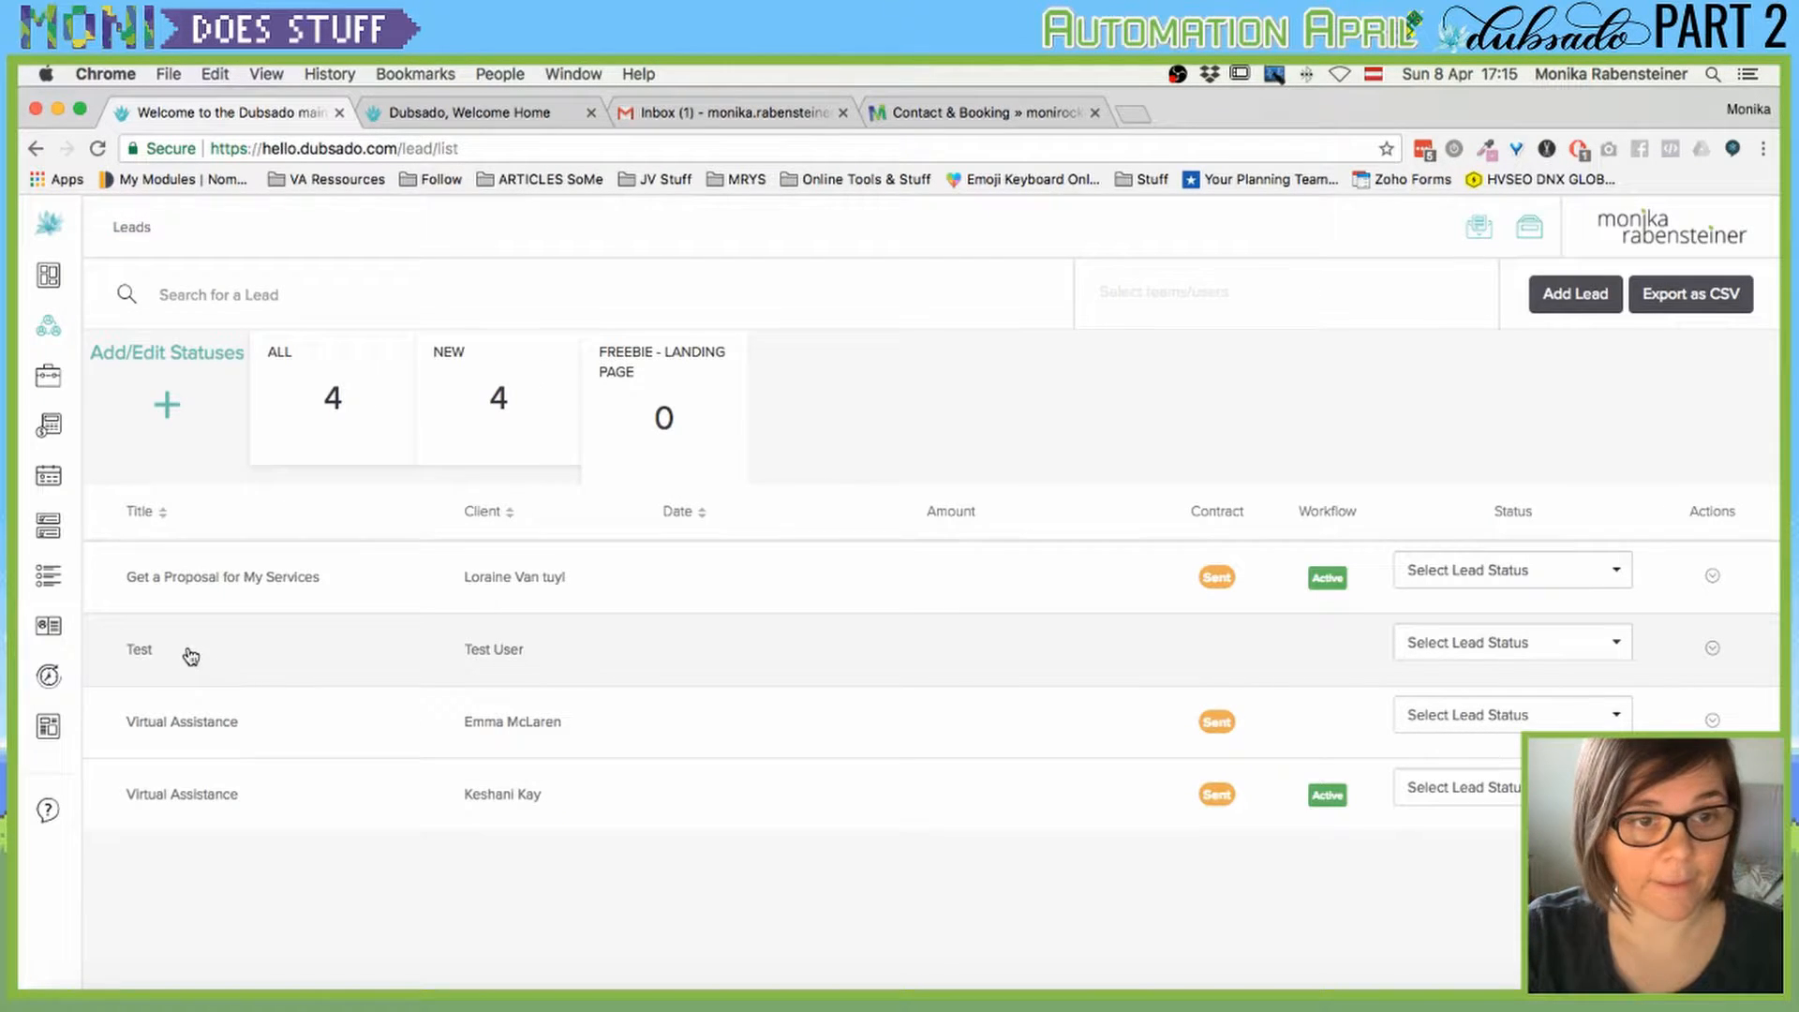
pyautogui.click(187, 654)
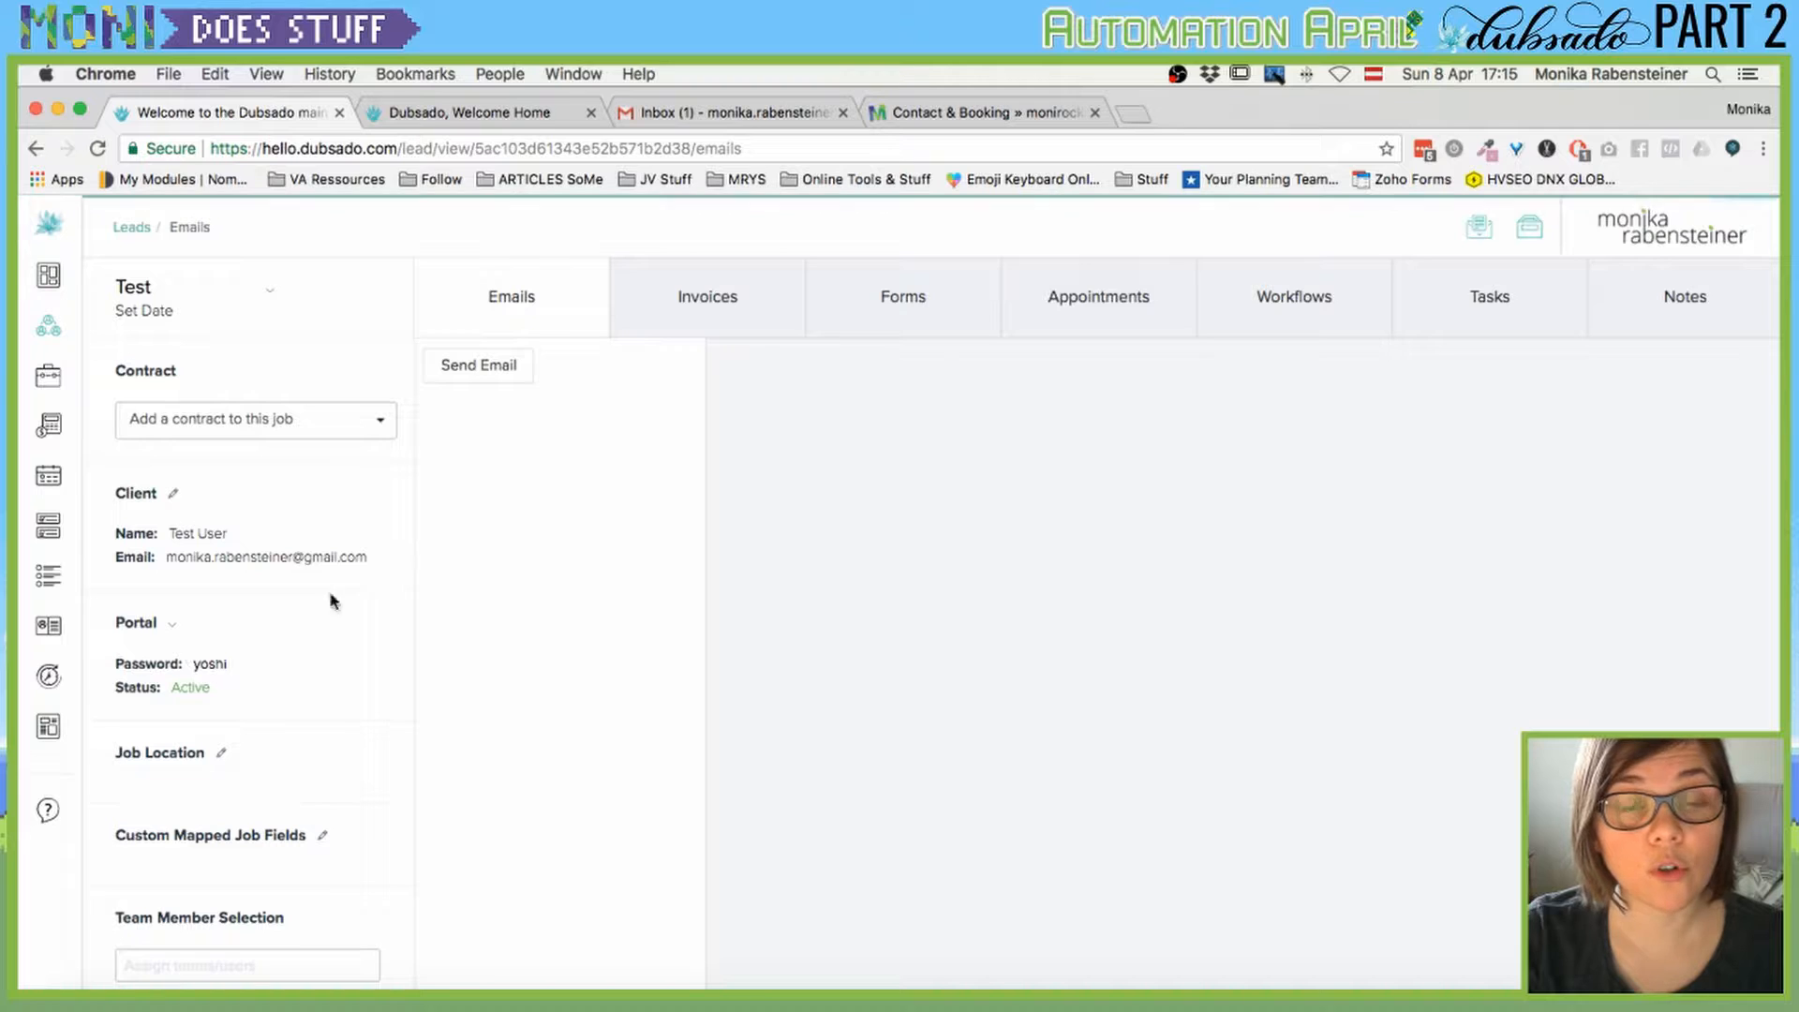
# Find the Graphic Design Proposal among the available forms and add it to the Test lead.
pyautogui.click(869, 312)
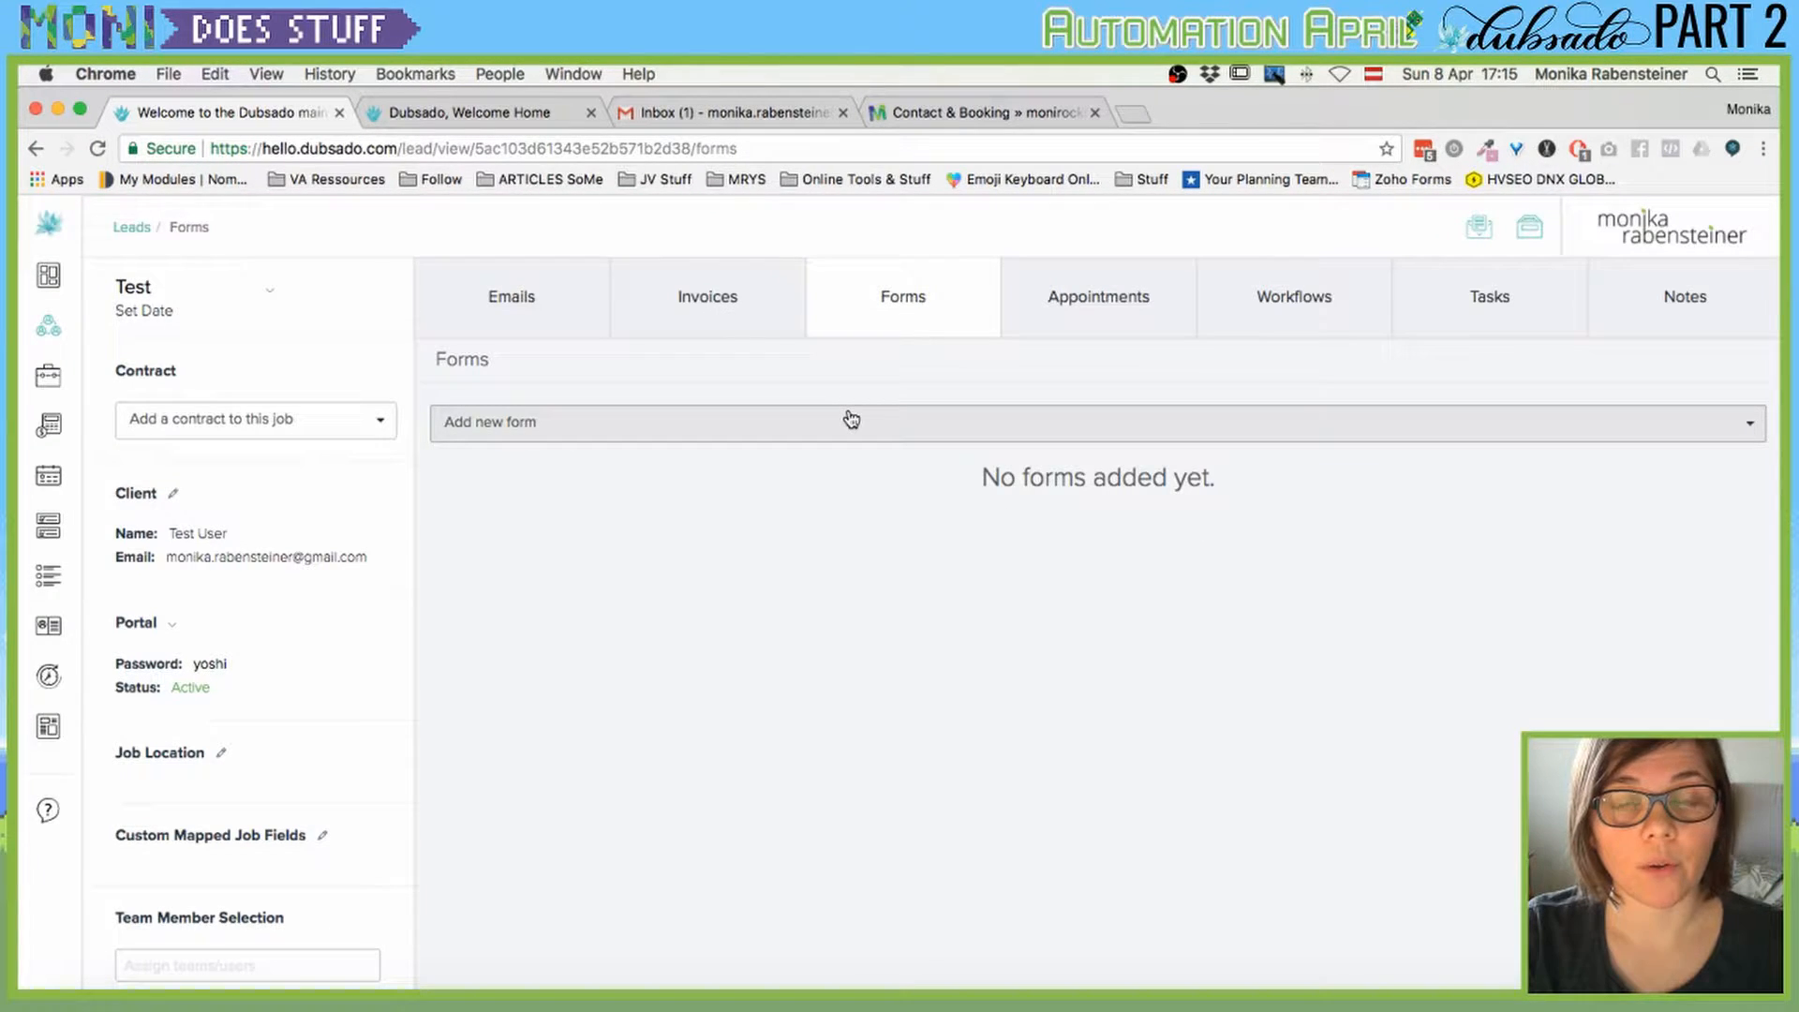
pyautogui.click(851, 420)
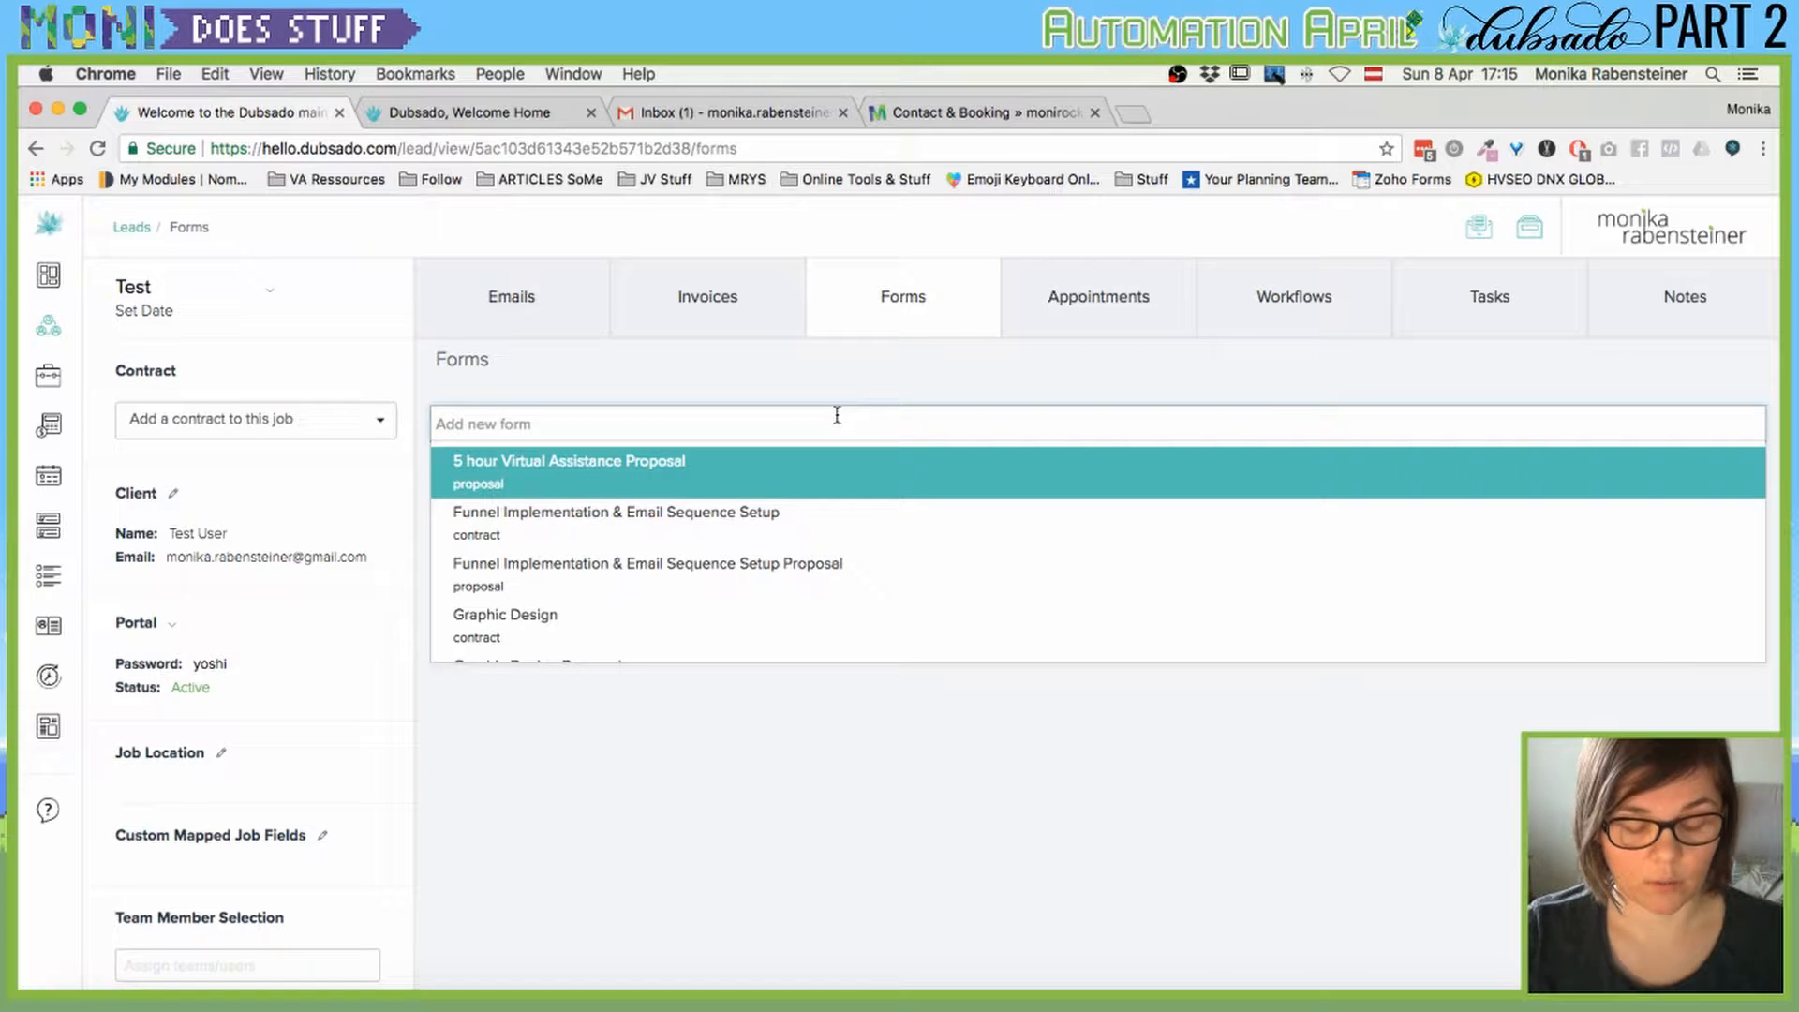
pyautogui.write('p')
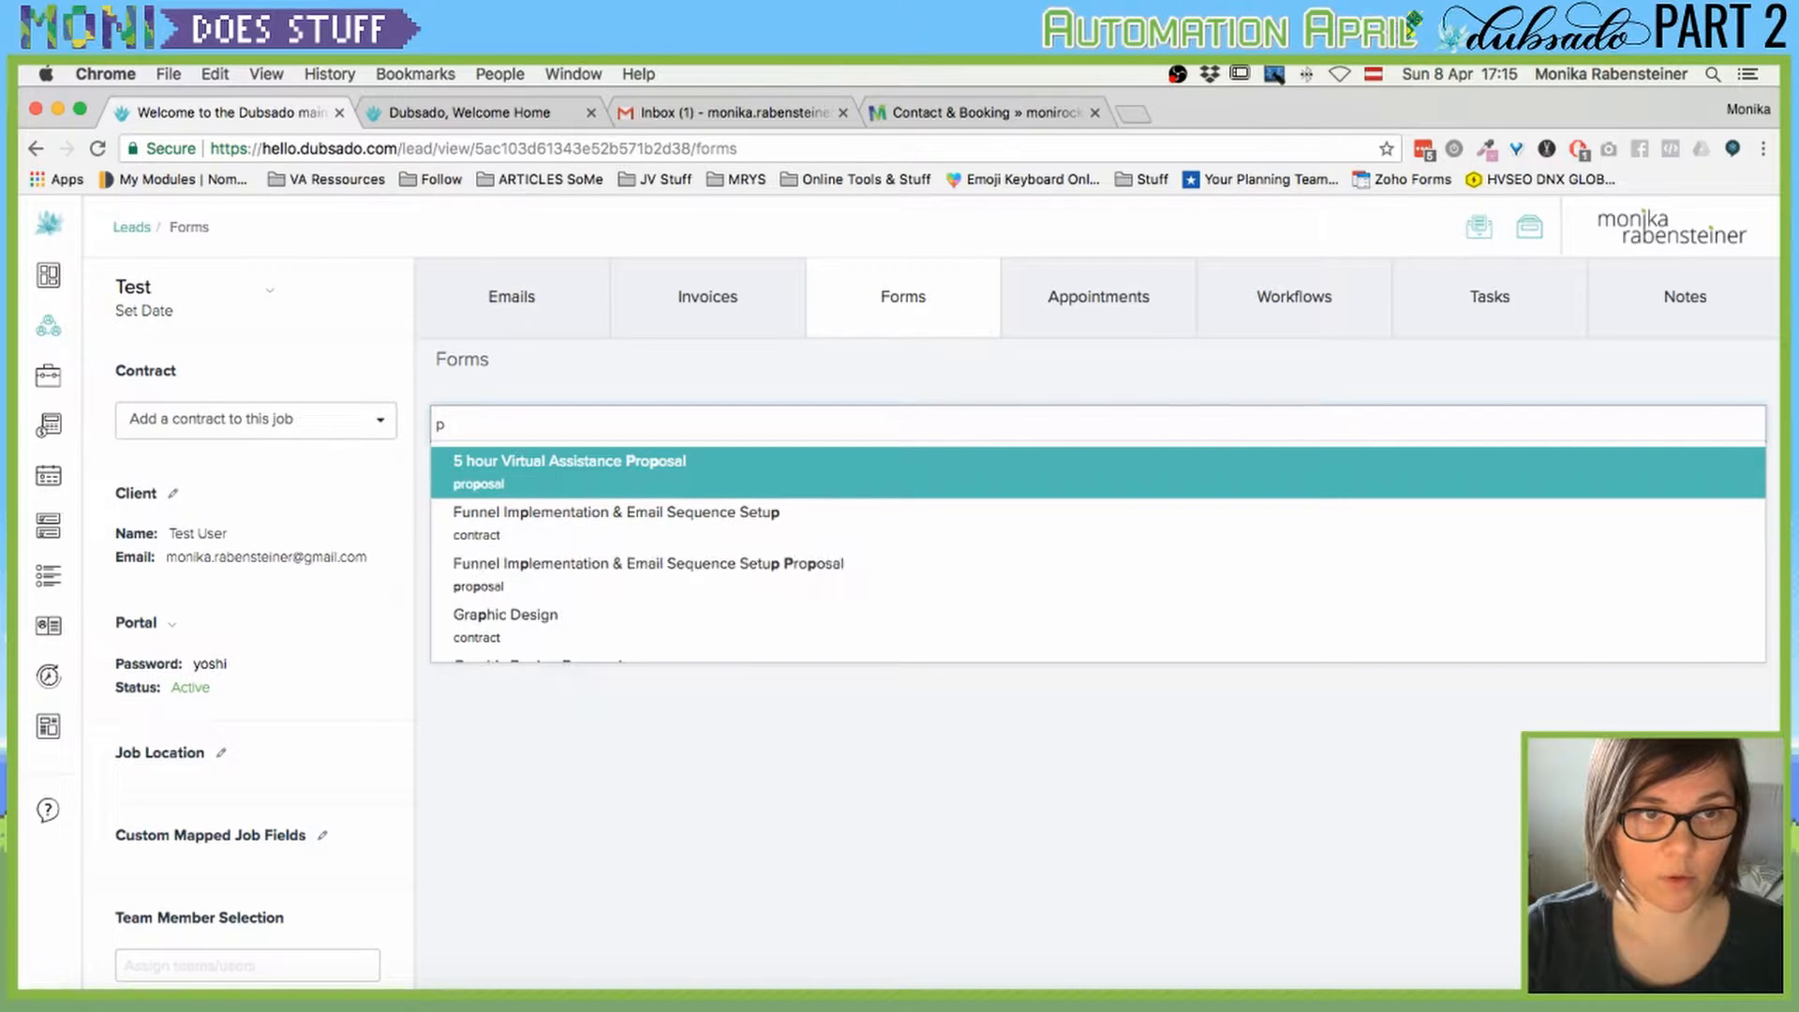
pyautogui.write('ropo')
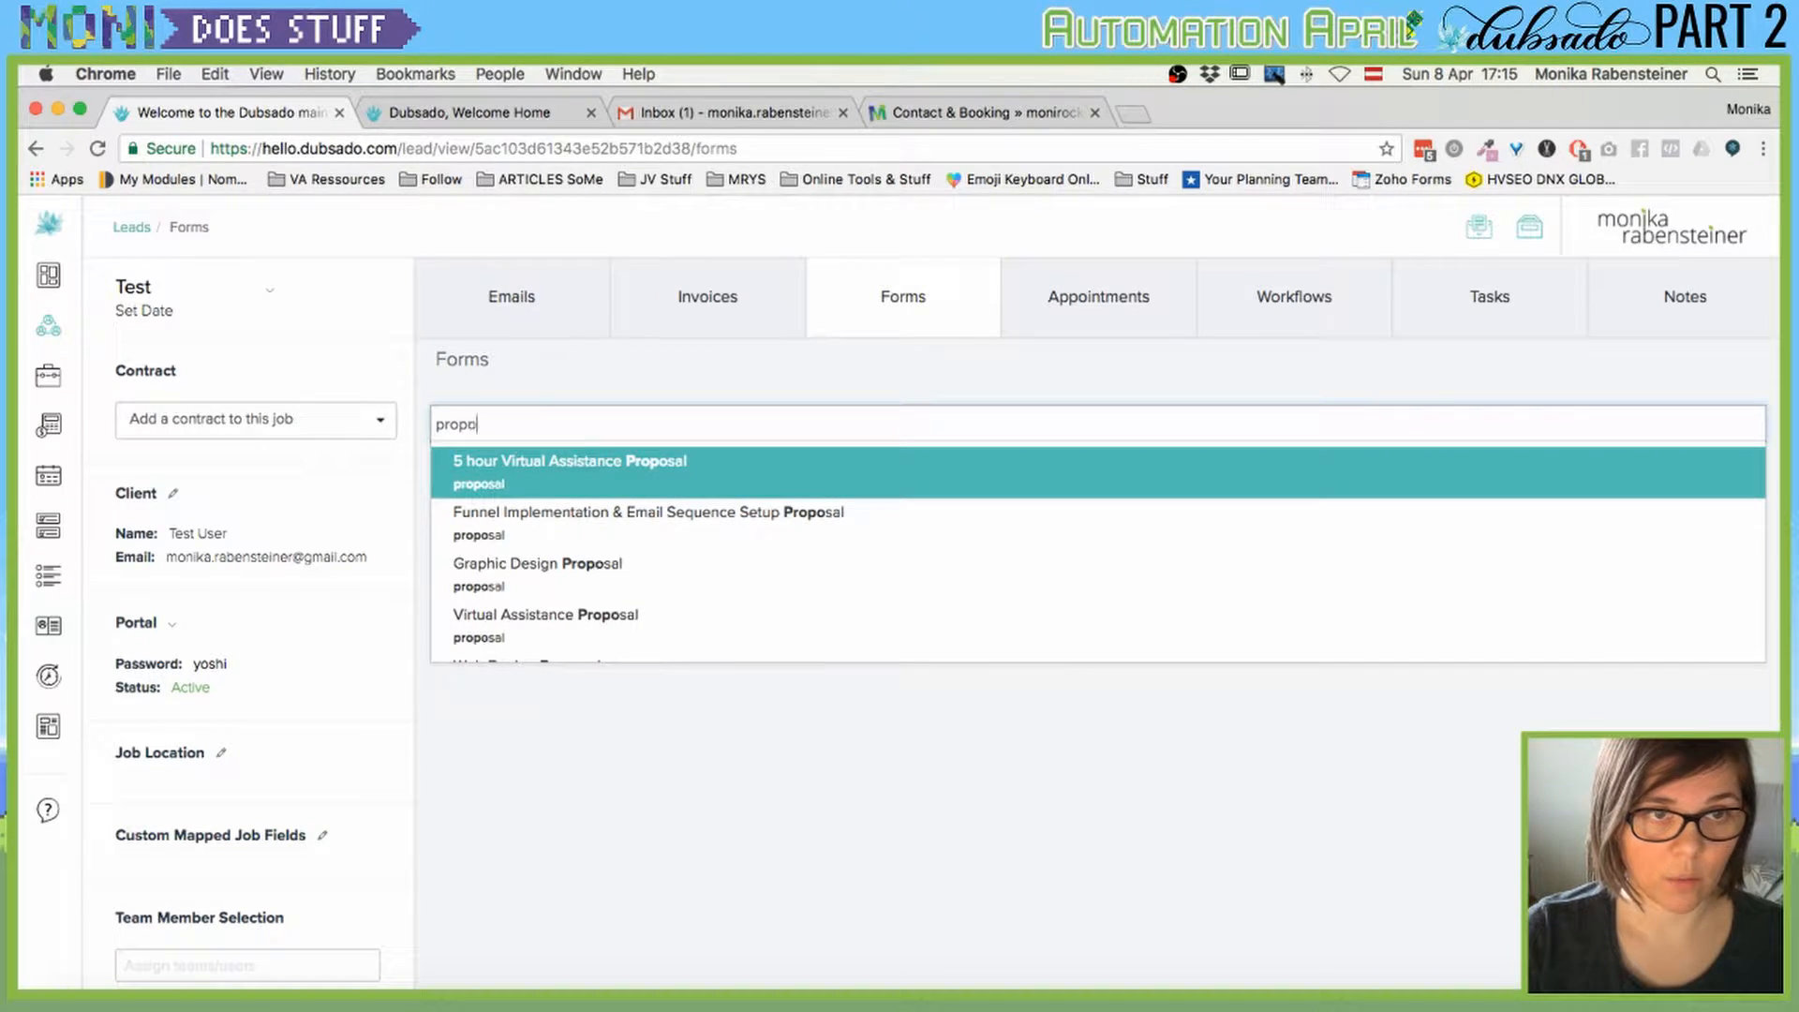
pyautogui.press('Down')
pyautogui.press('Down')
pyautogui.press('Return')
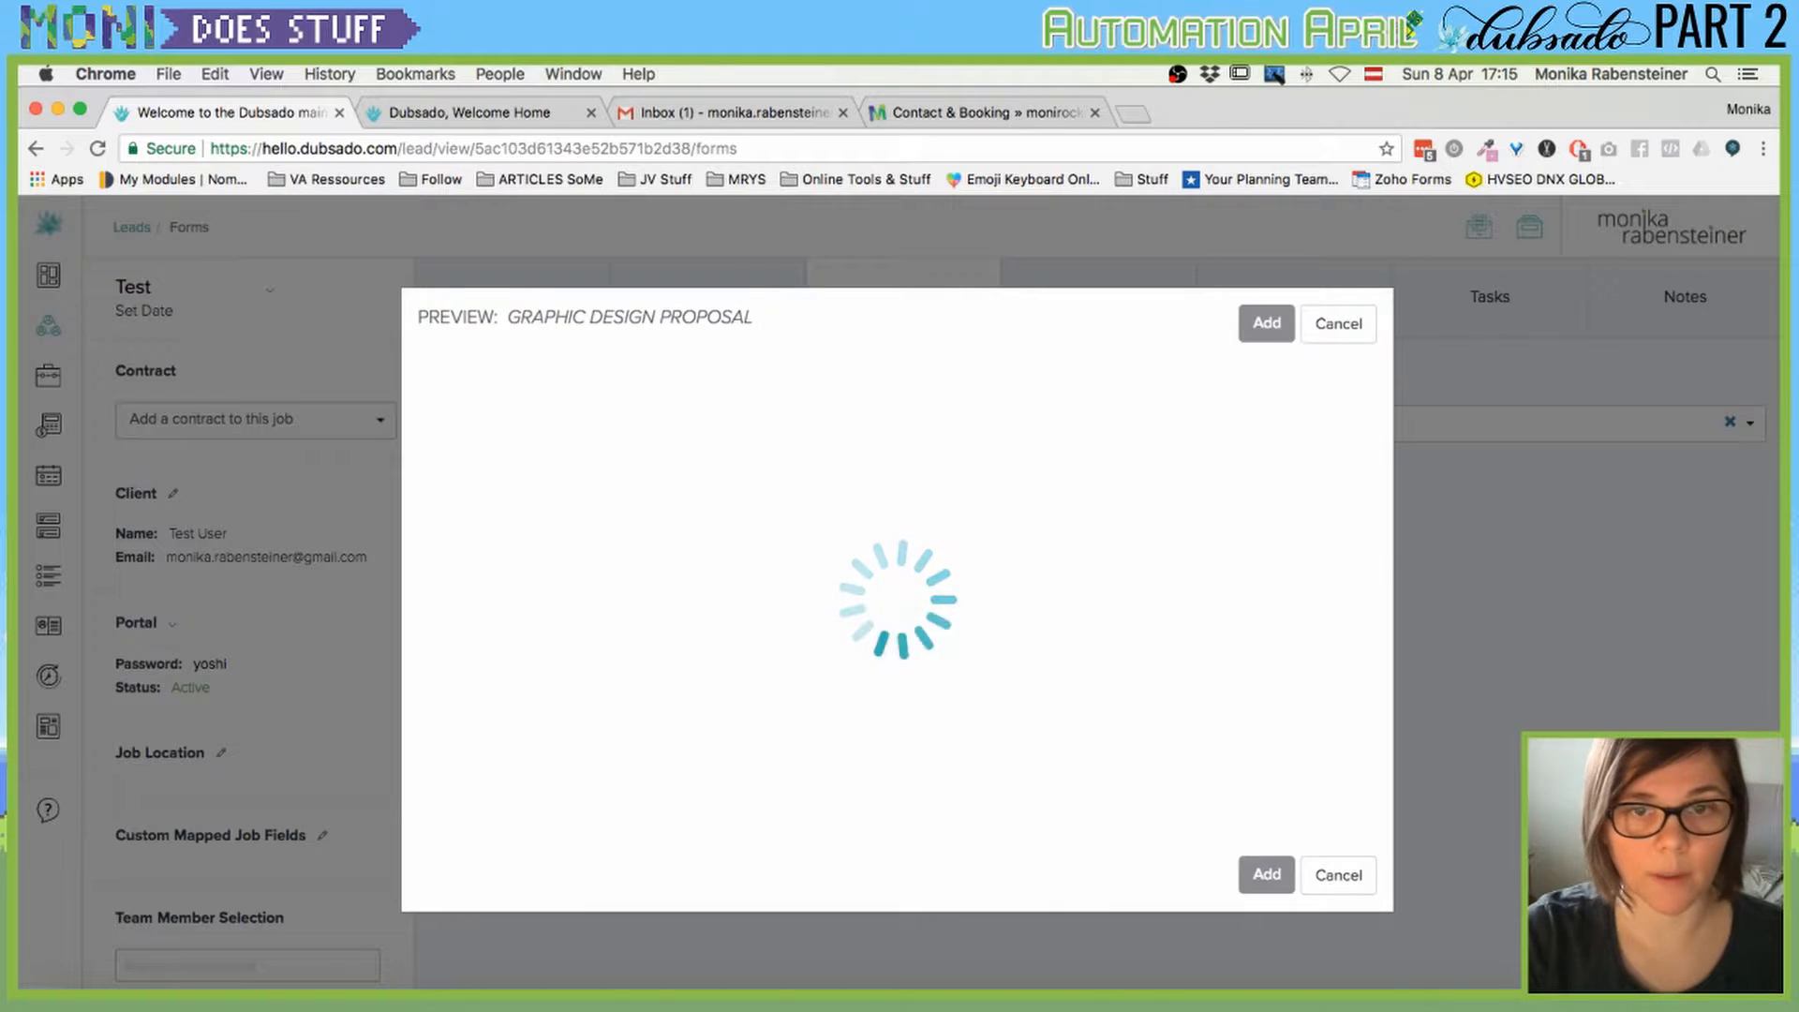
pyautogui.click(1259, 272)
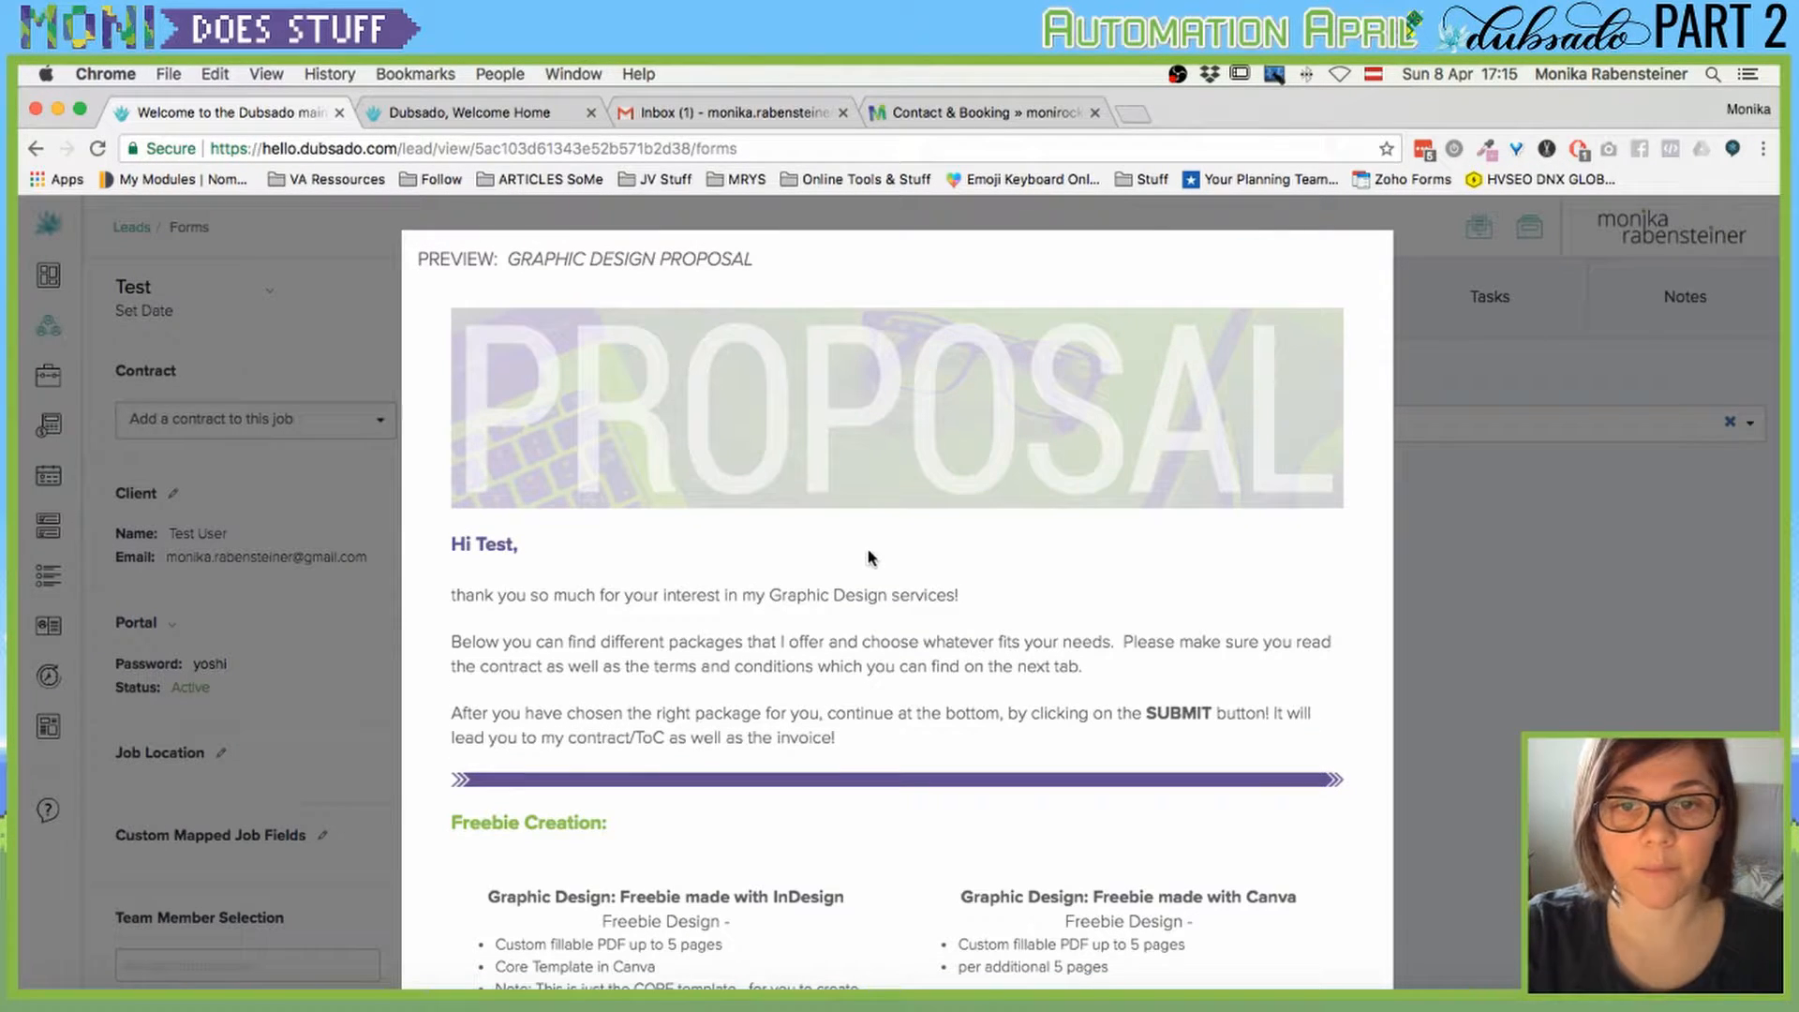
# Look through the packages and add-ons in the proposal preview and open the proposal as its client-facing page.
pyautogui.scroll(-7, 1228, 474)
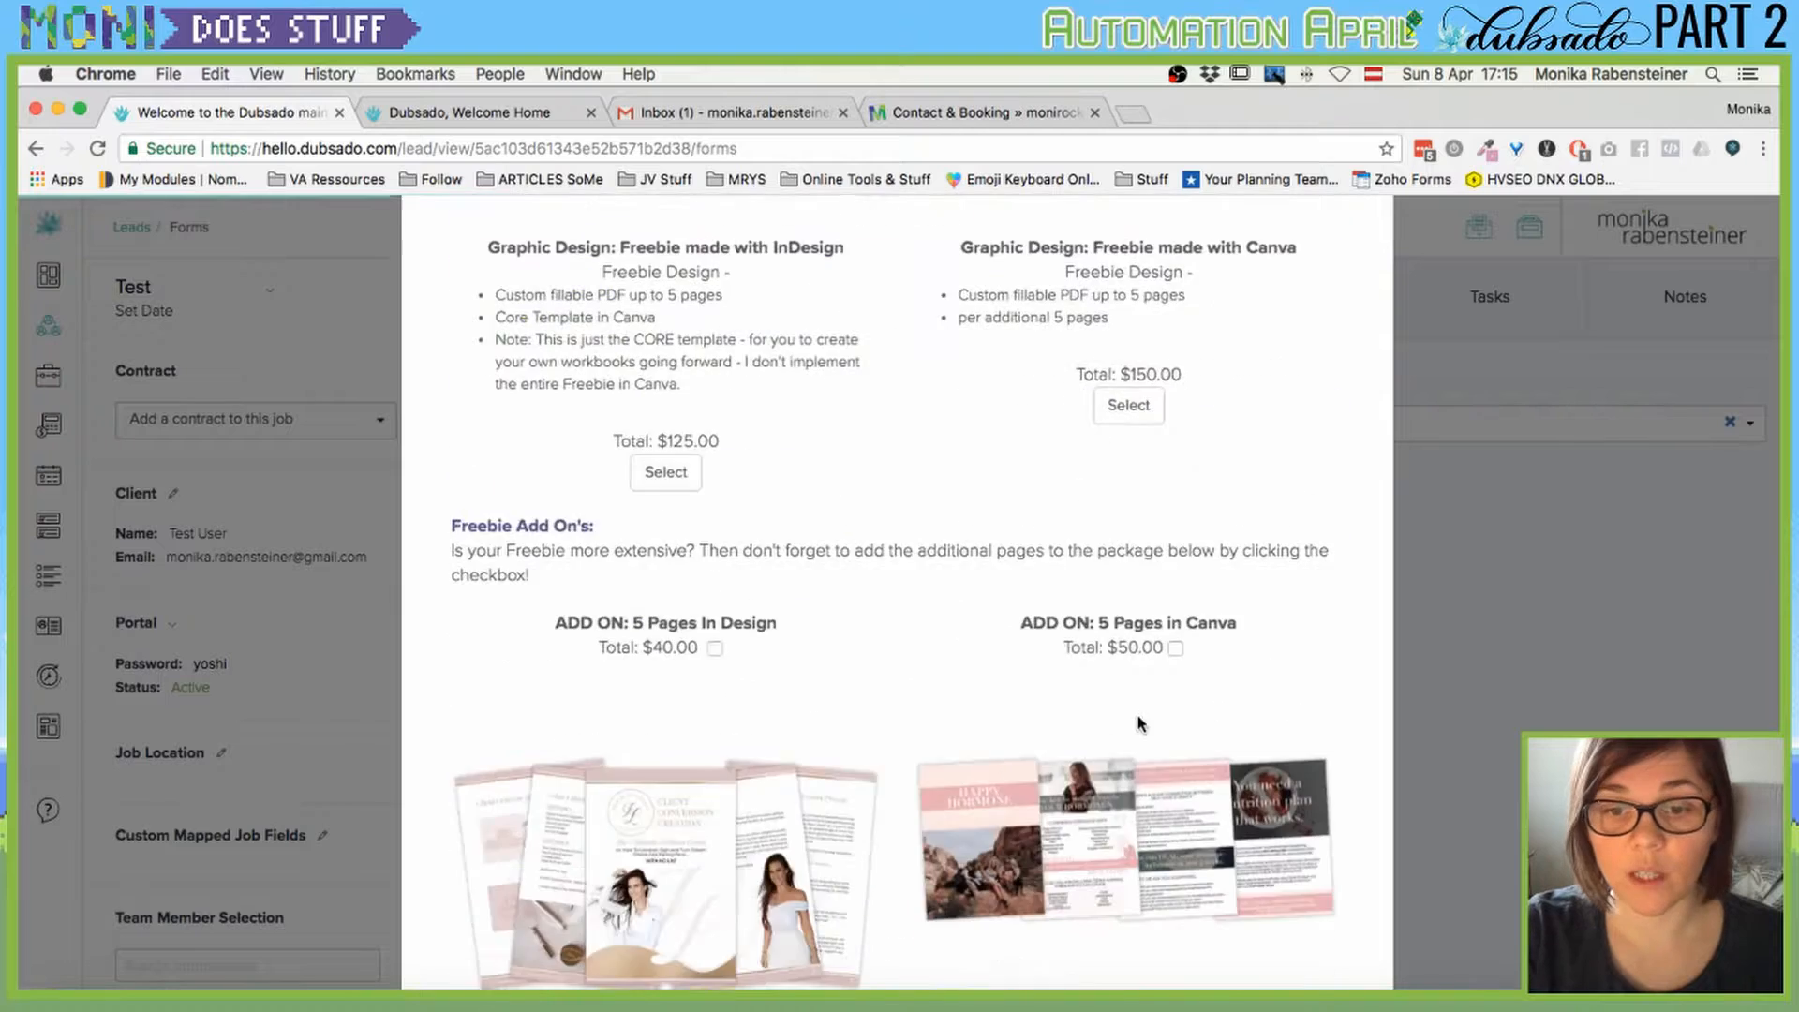
pyautogui.scroll(-10, 1140, 723)
pyautogui.scroll(14, 1145, 822)
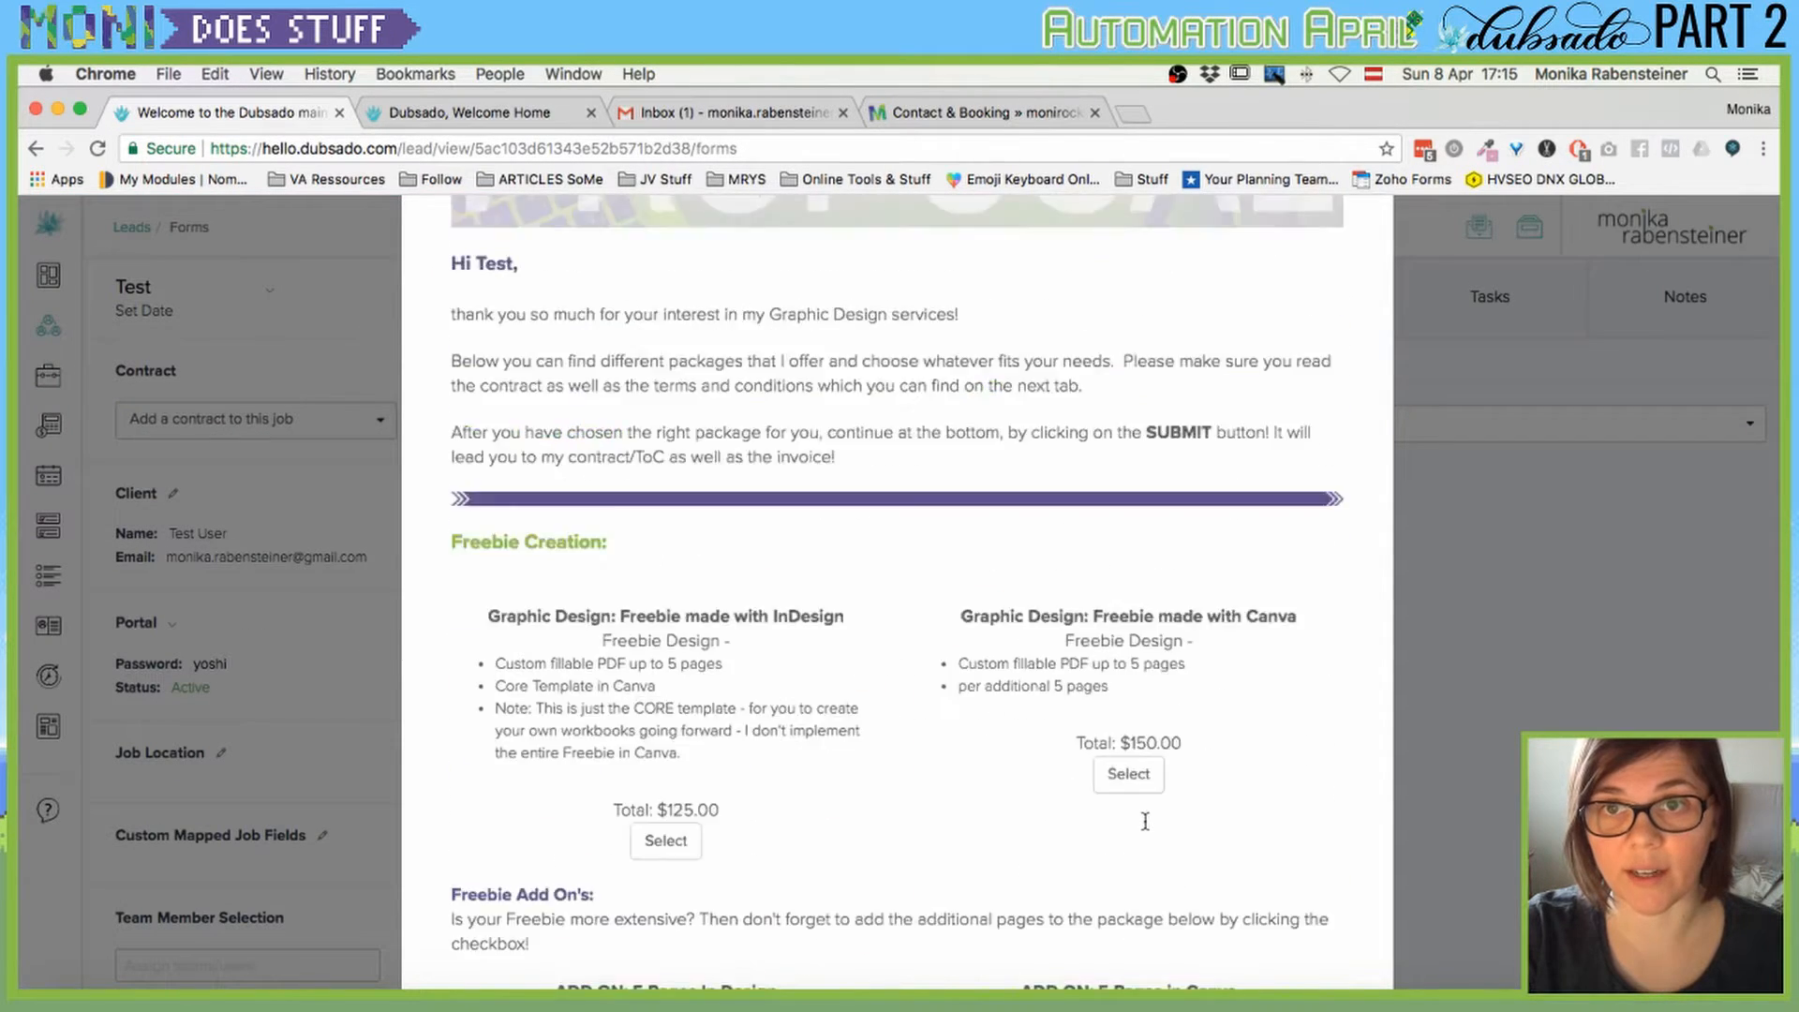
pyautogui.scroll(3, 1145, 822)
pyautogui.click(1132, 254)
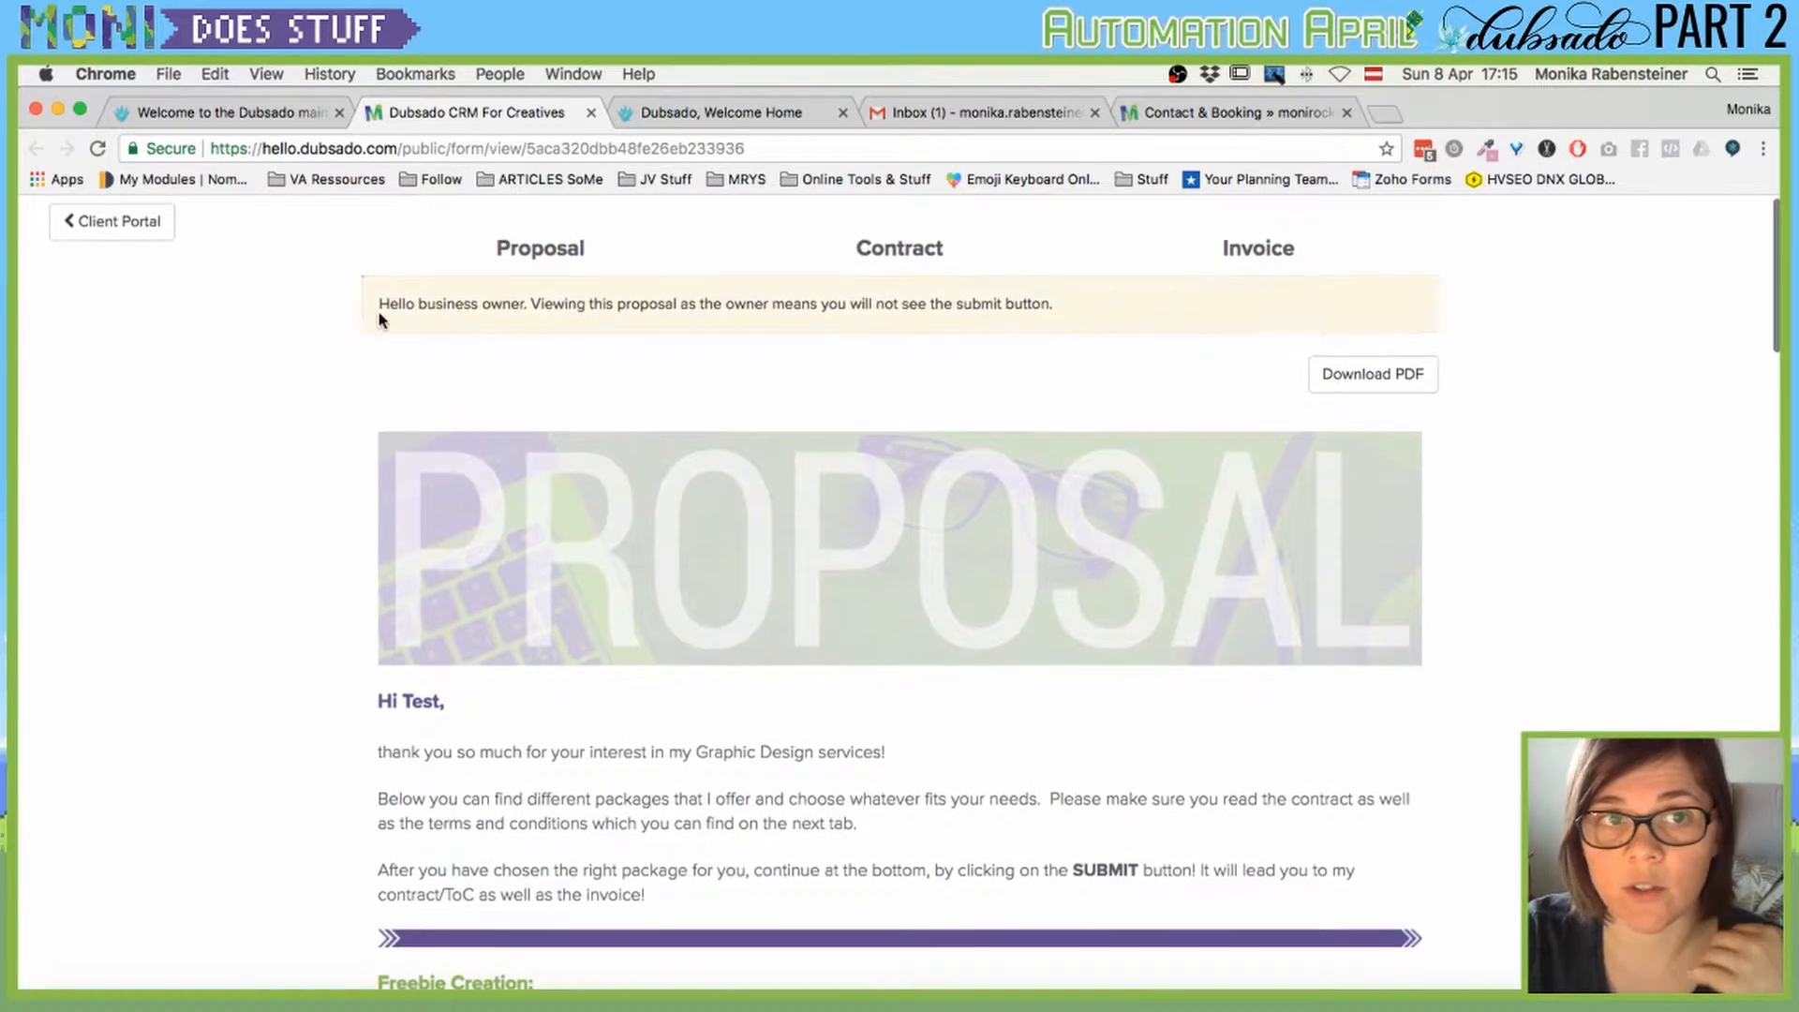
# Try selecting the InDesign and Canva freebie packages on the proposal page and check its contact fields and total.
pyautogui.scroll(-6, 1012, 650)
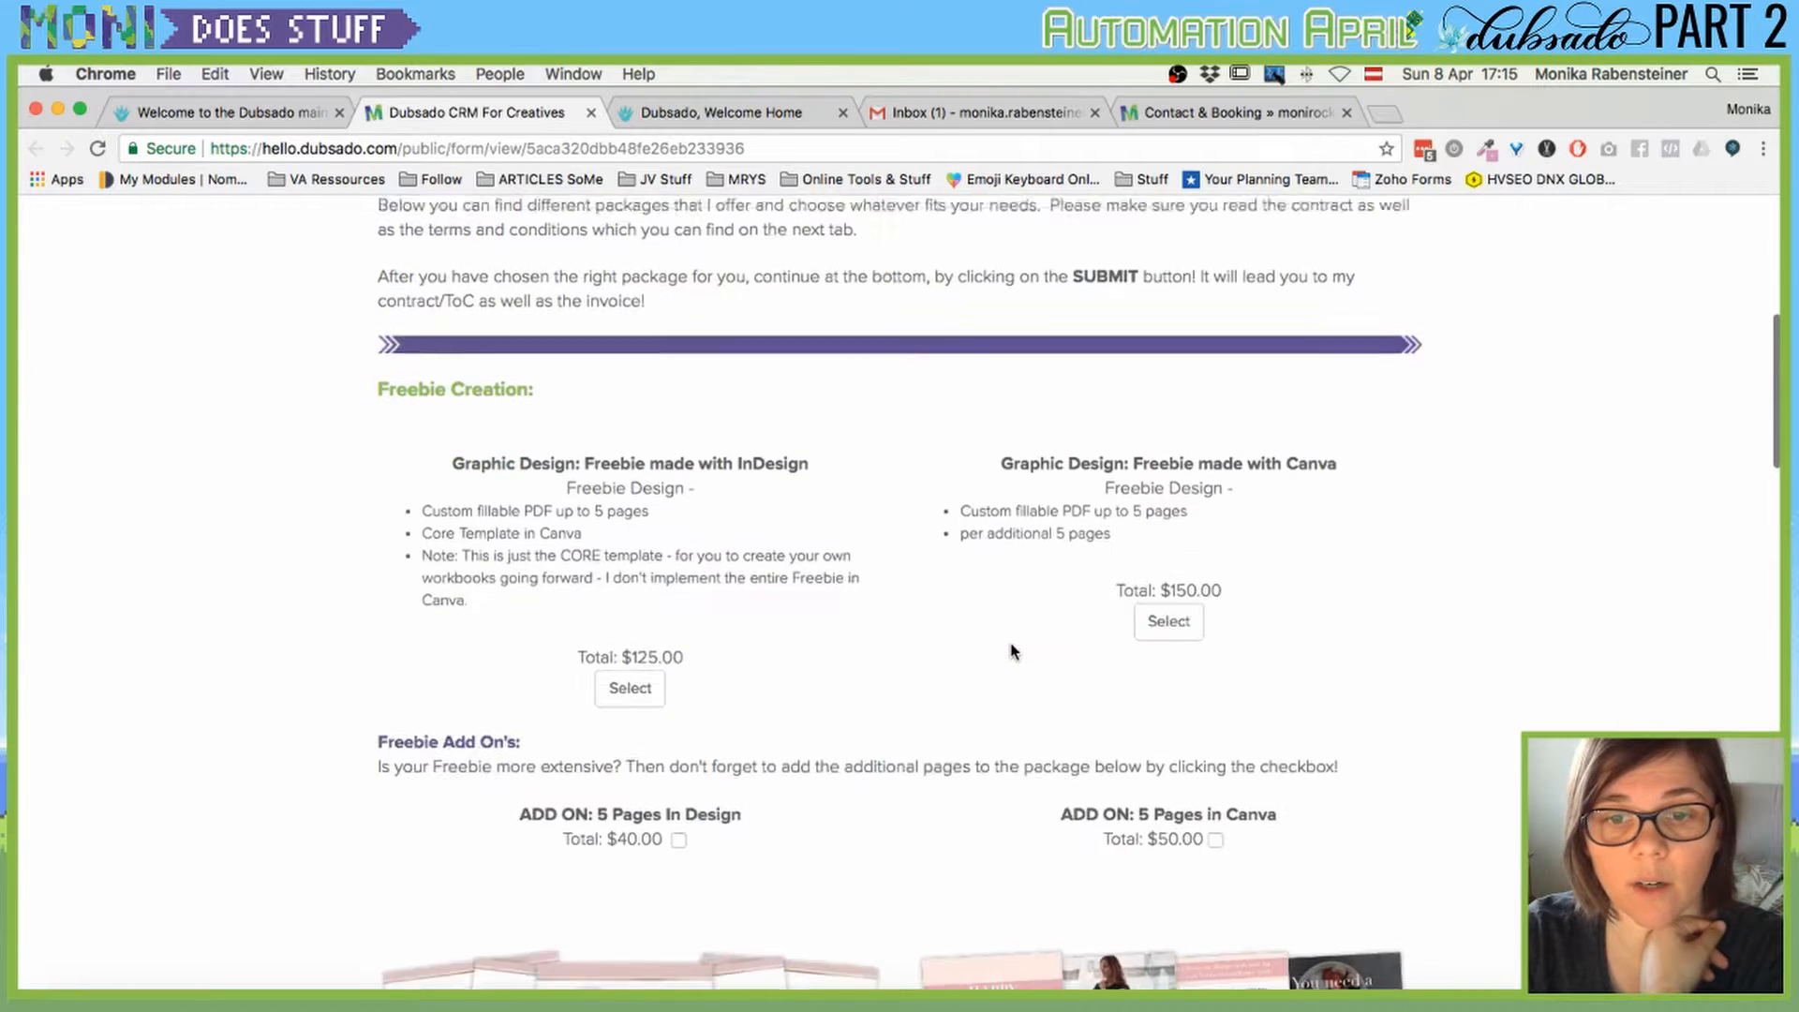
pyautogui.click(621, 690)
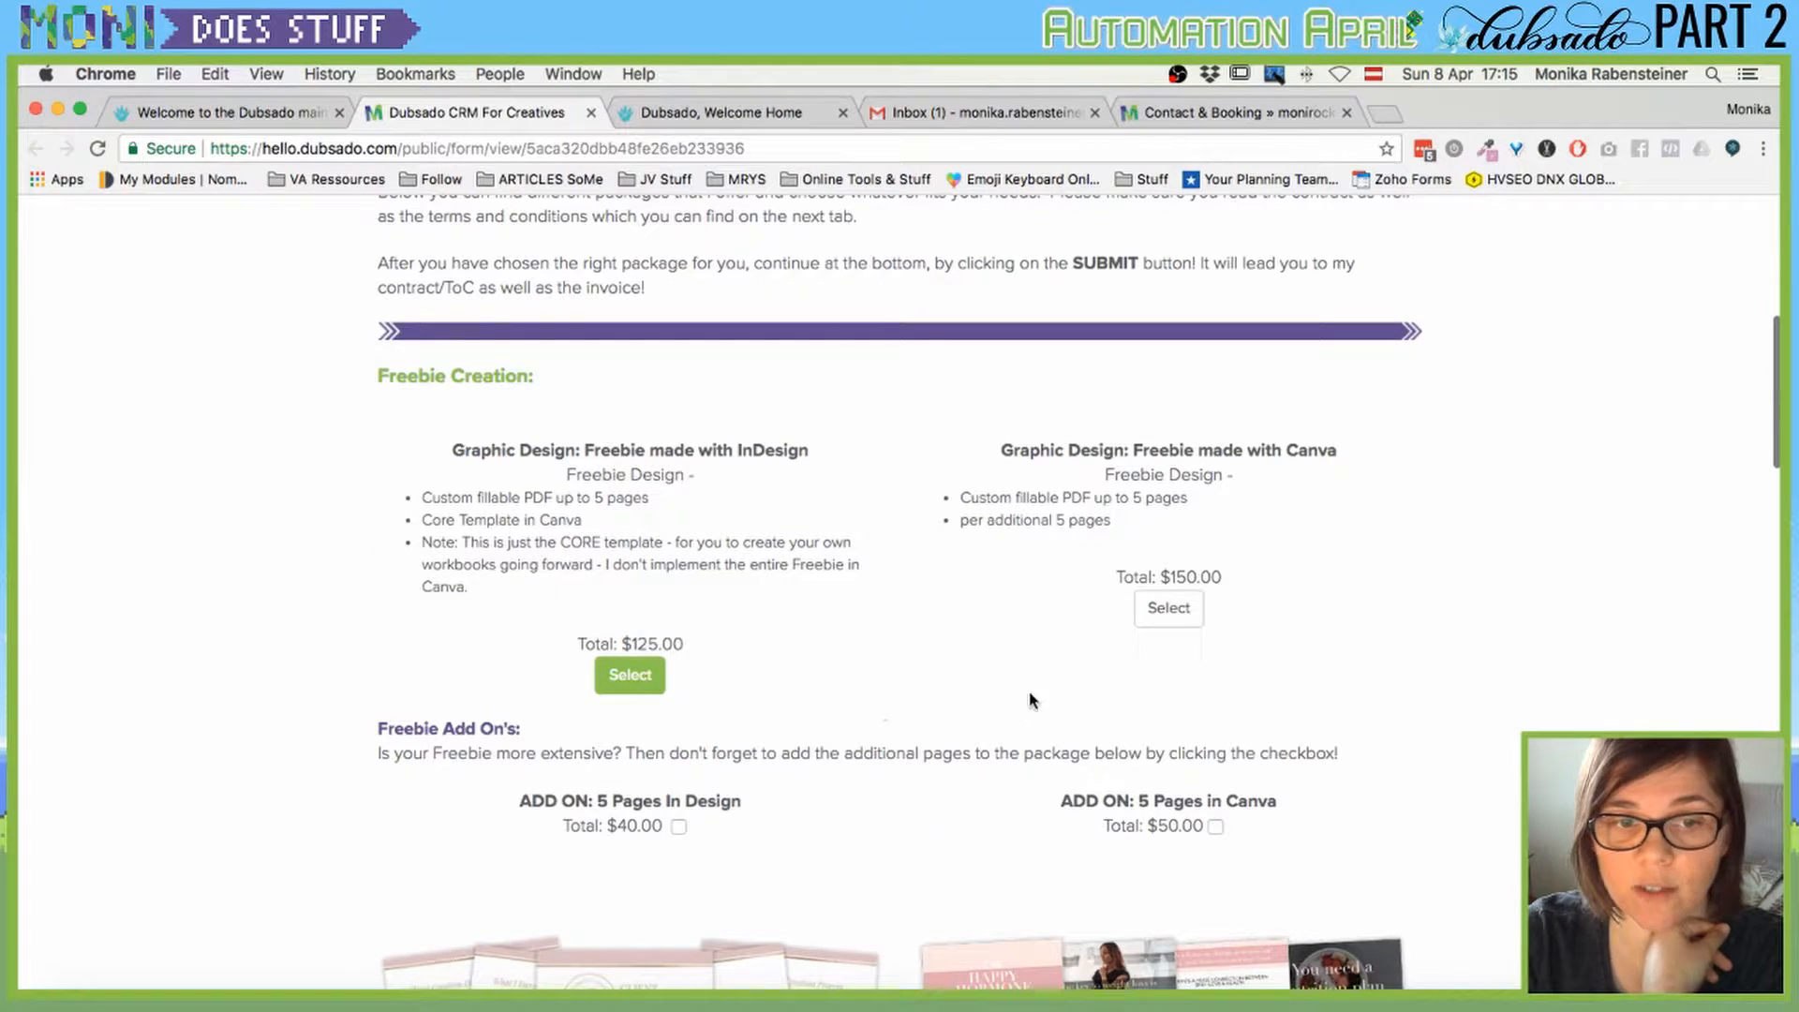
pyautogui.click(1166, 613)
pyautogui.scroll(-10, 1221, 832)
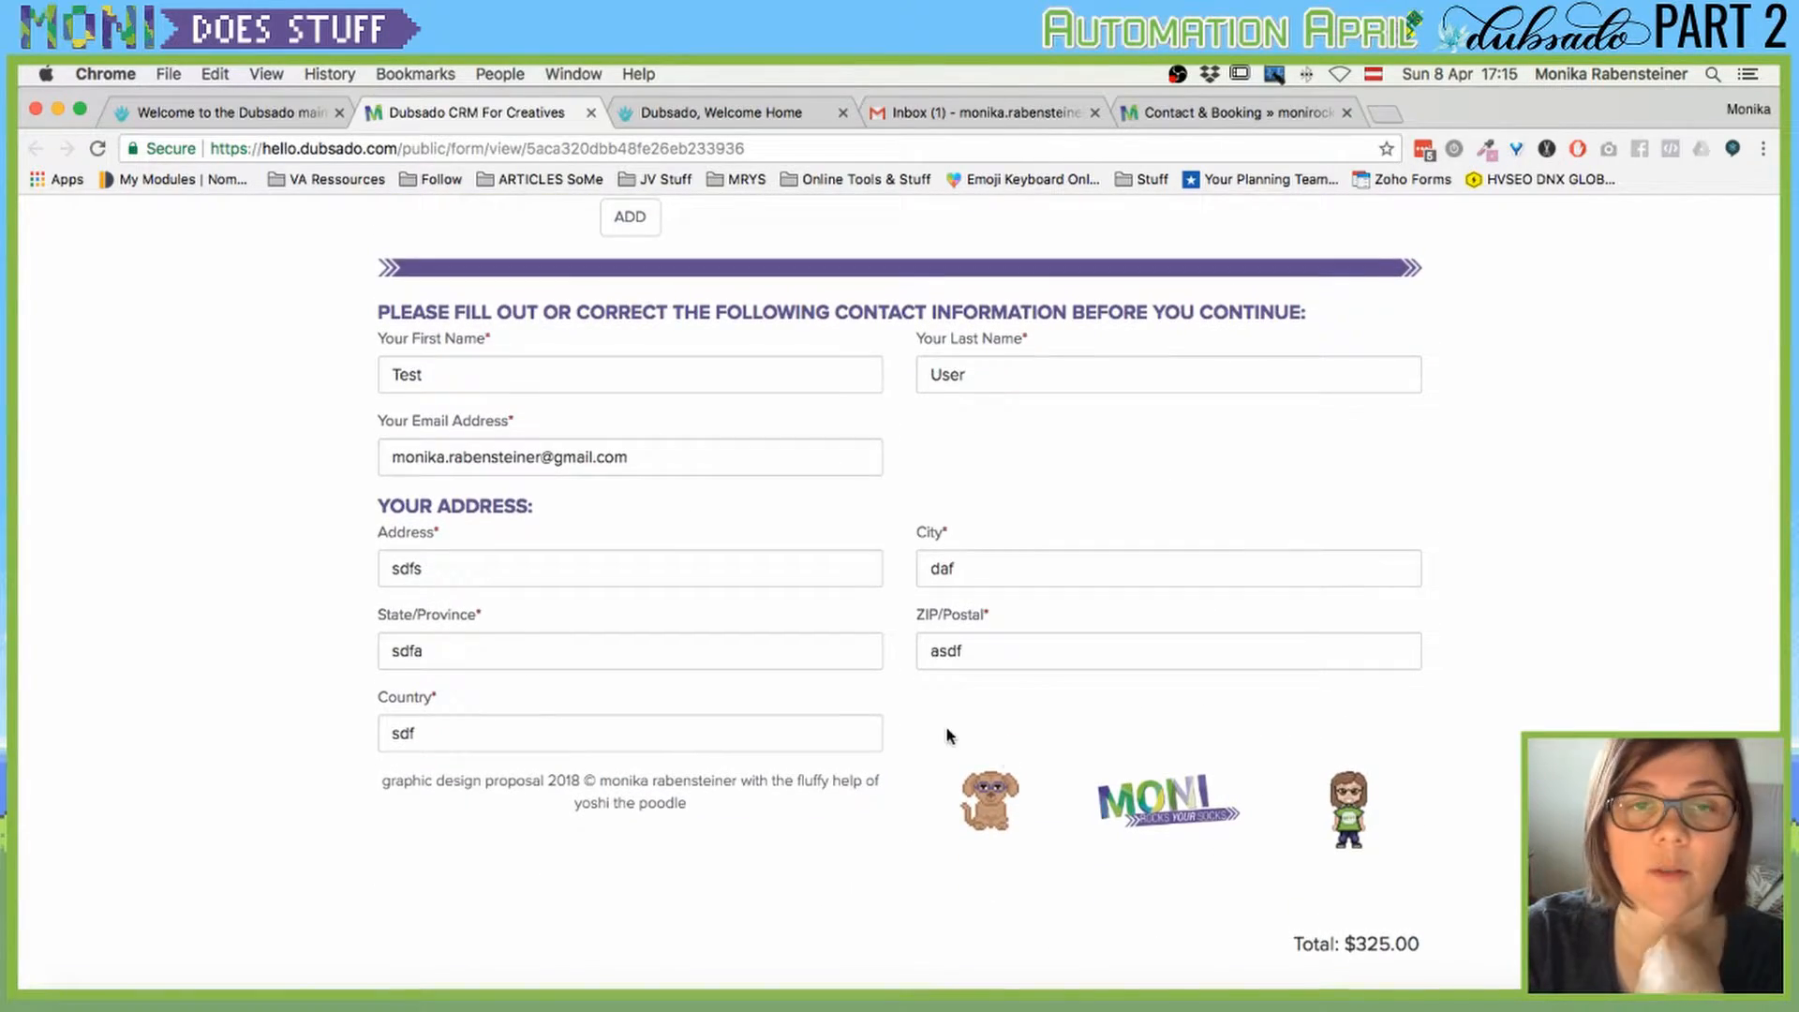
pyautogui.scroll(15, 946, 735)
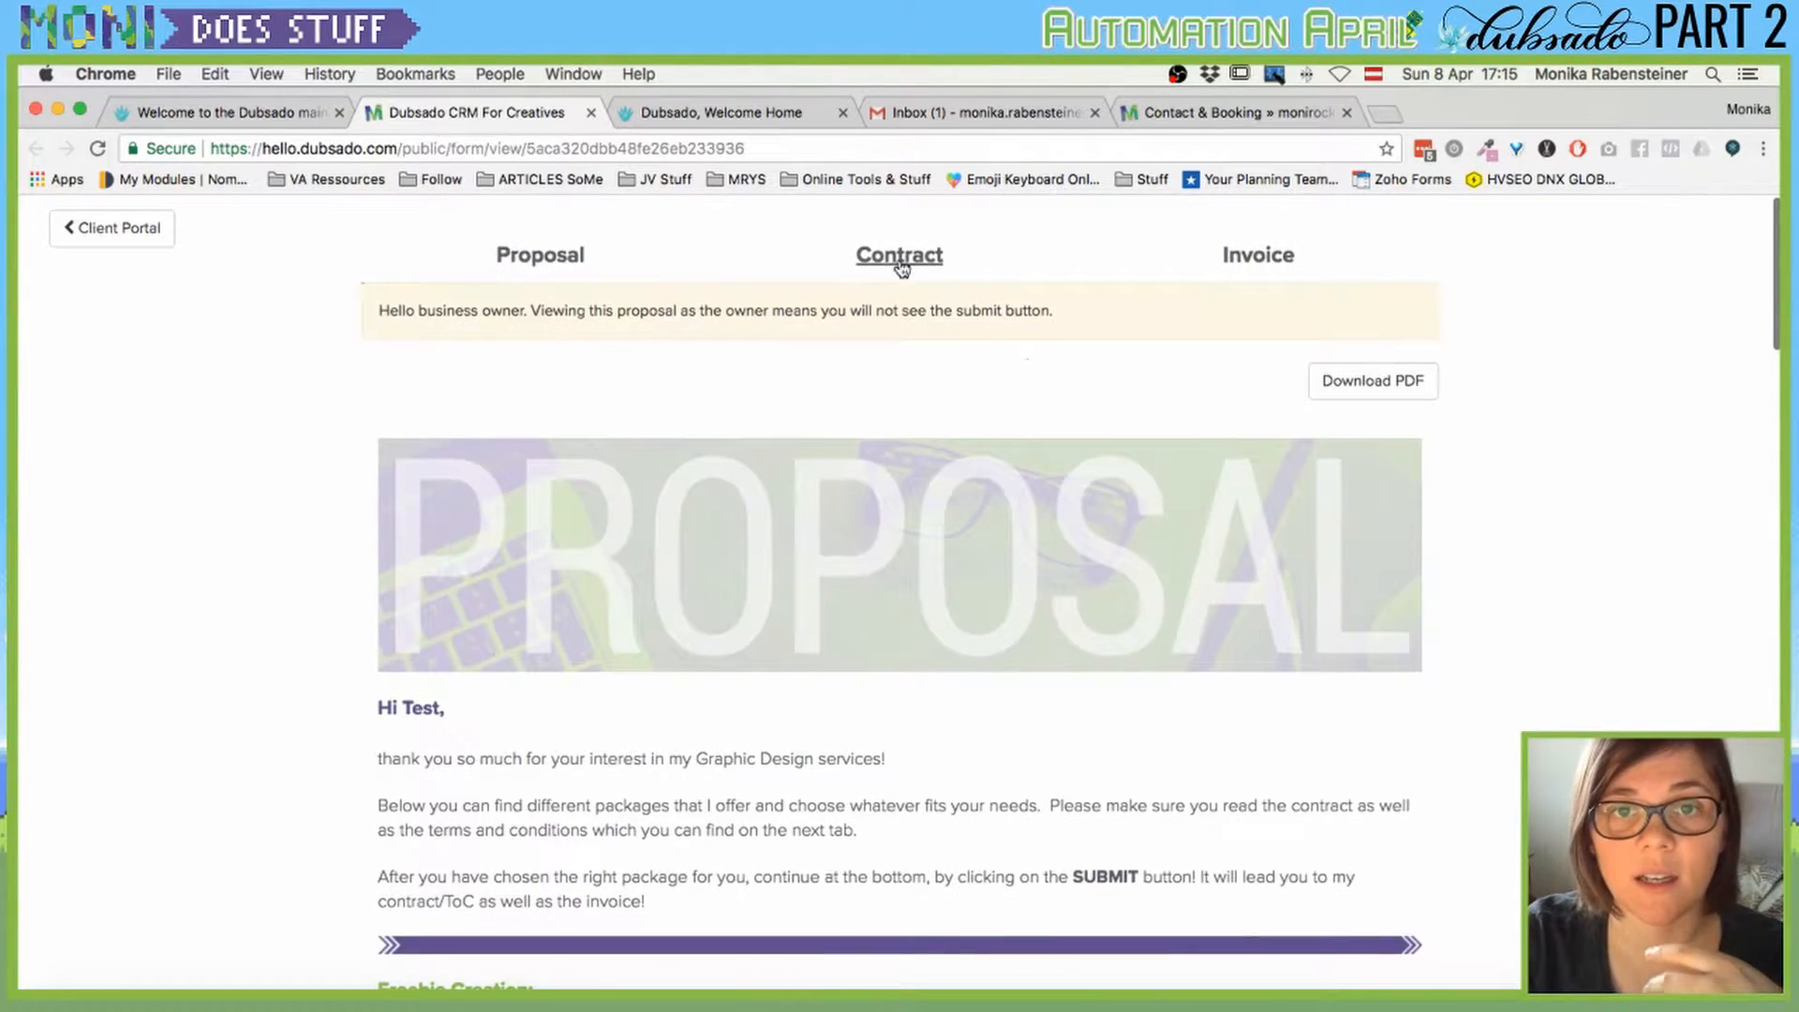
# Open the proposal's contract page and review the client details, terms, and client and contractor signature sections.
pyautogui.click(902, 269)
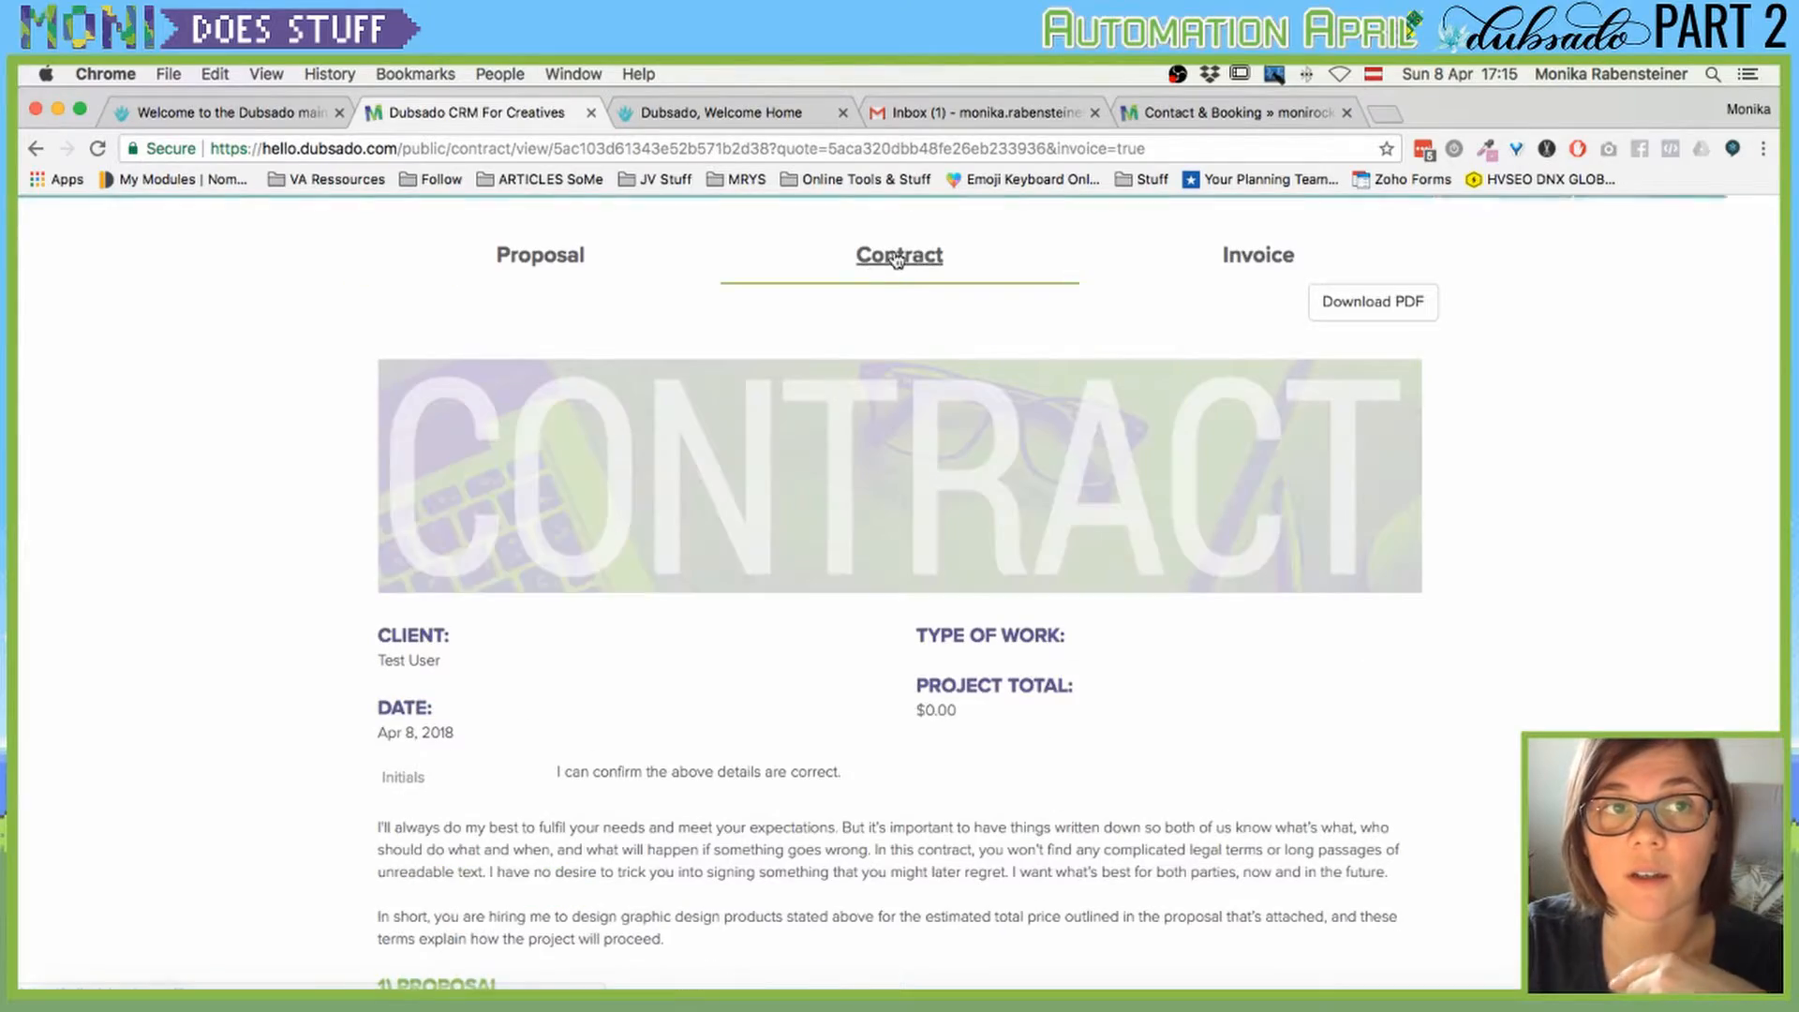
pyautogui.scroll(-15, 978, 801)
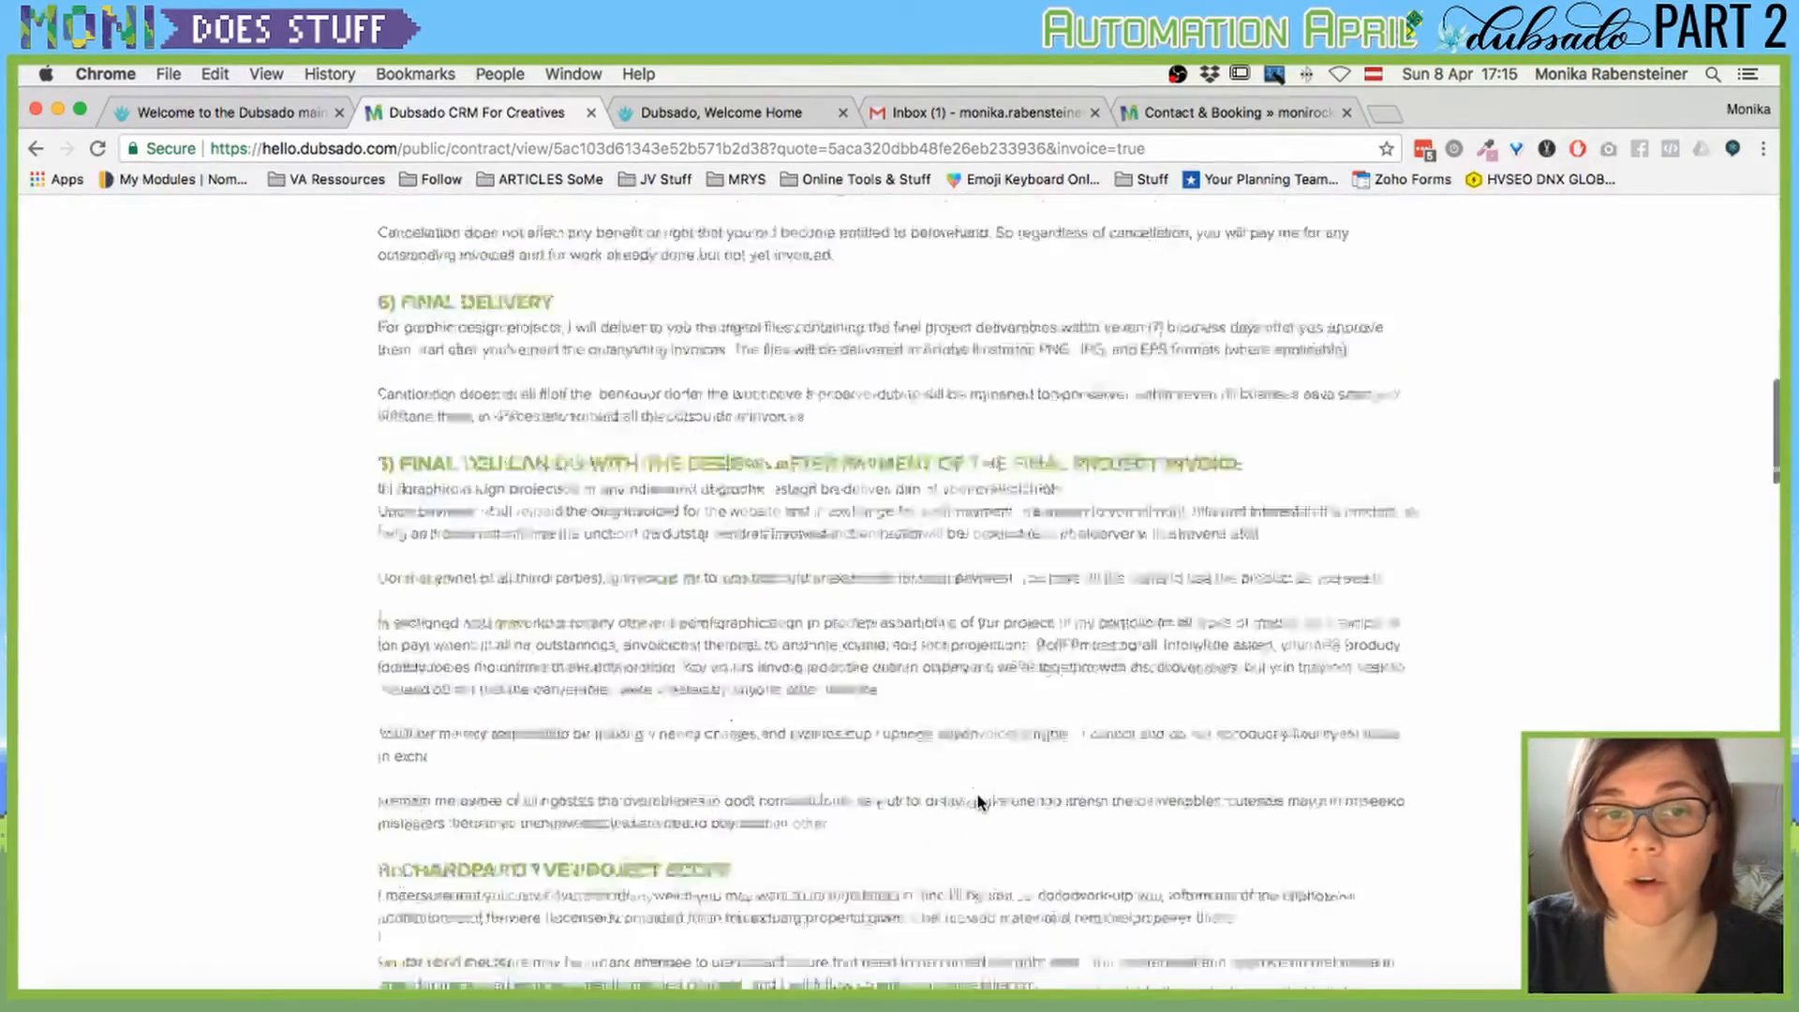
pyautogui.scroll(-10, 977, 801)
pyautogui.scroll(10, 977, 801)
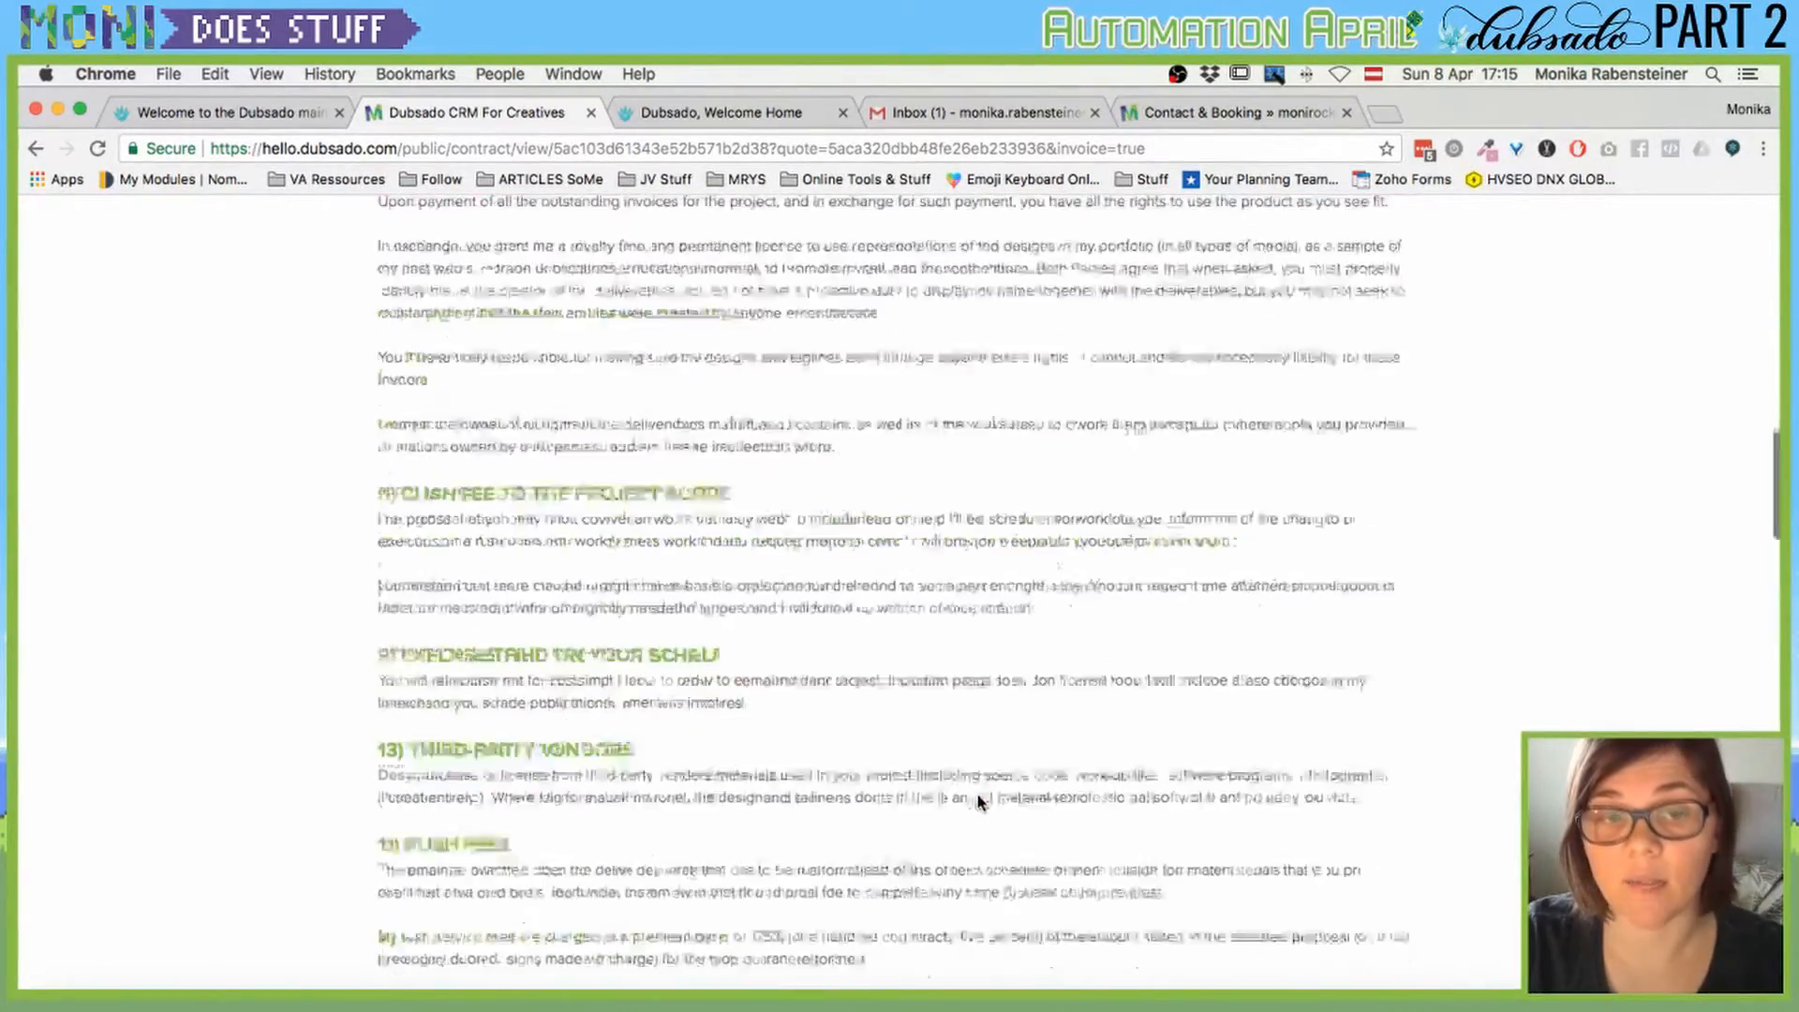
pyautogui.scroll(15, 977, 801)
pyautogui.scroll(-20, 977, 801)
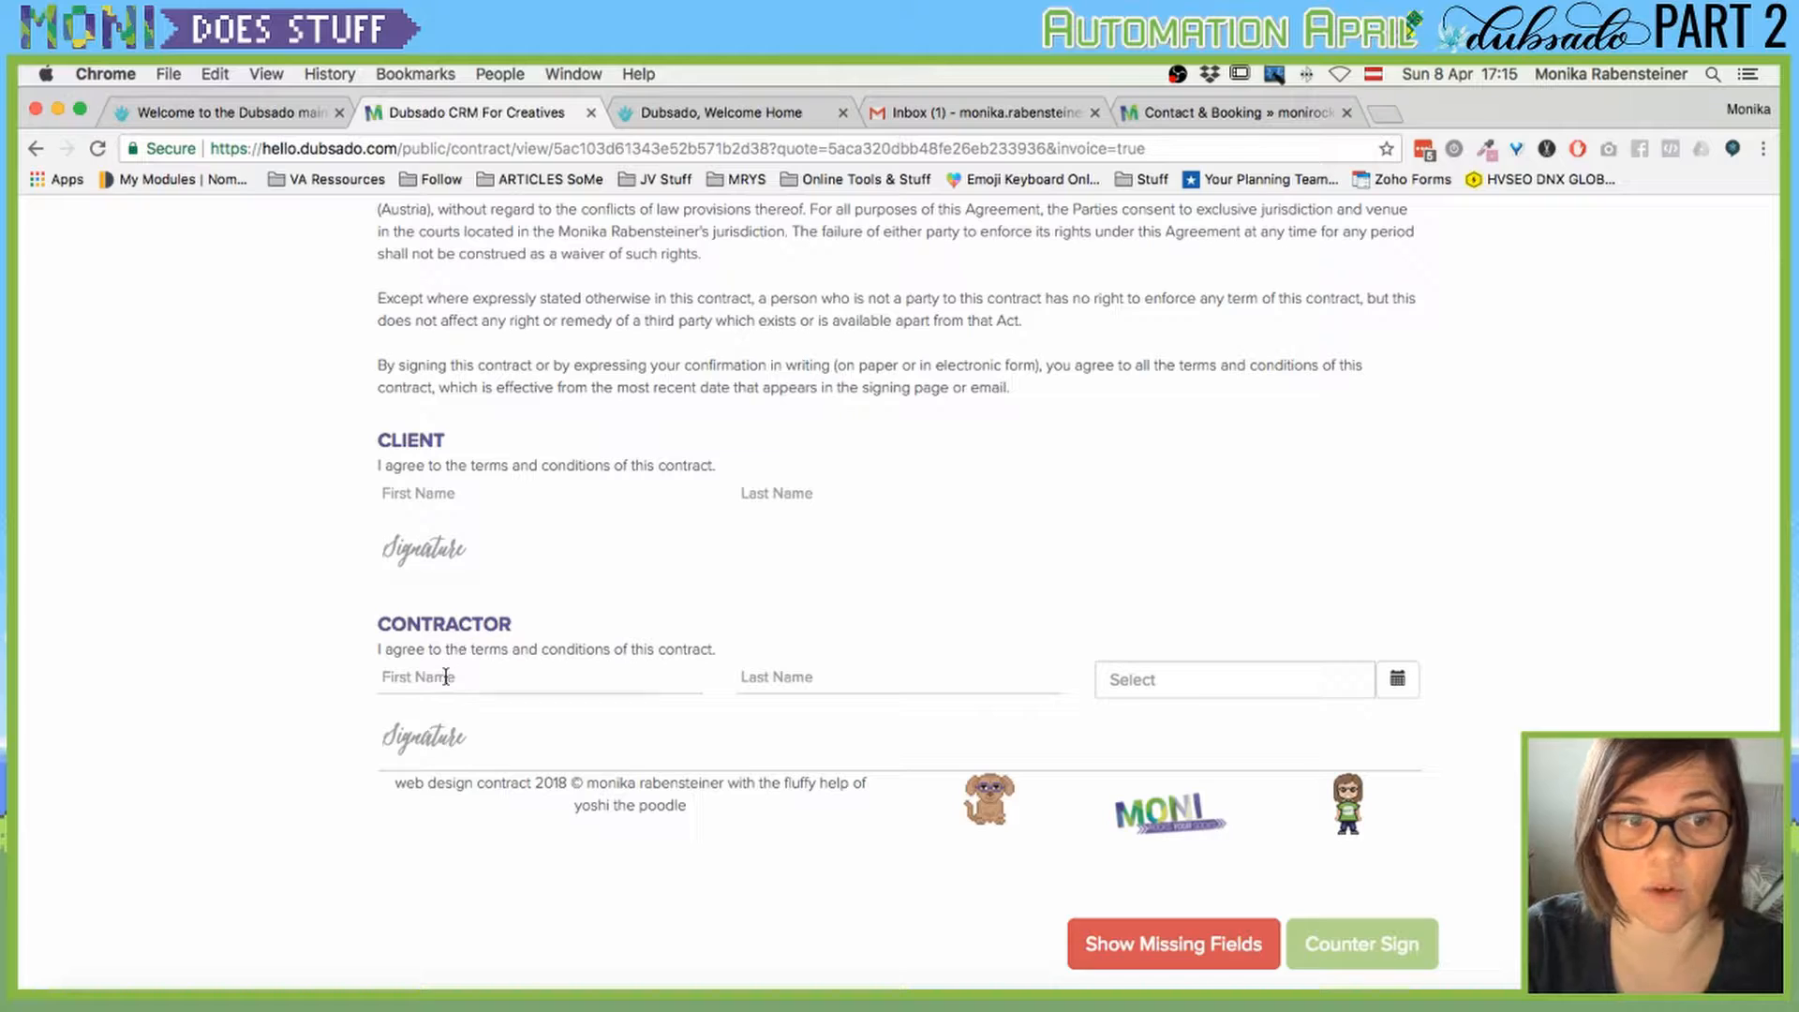
pyautogui.scroll(20, 930, 573)
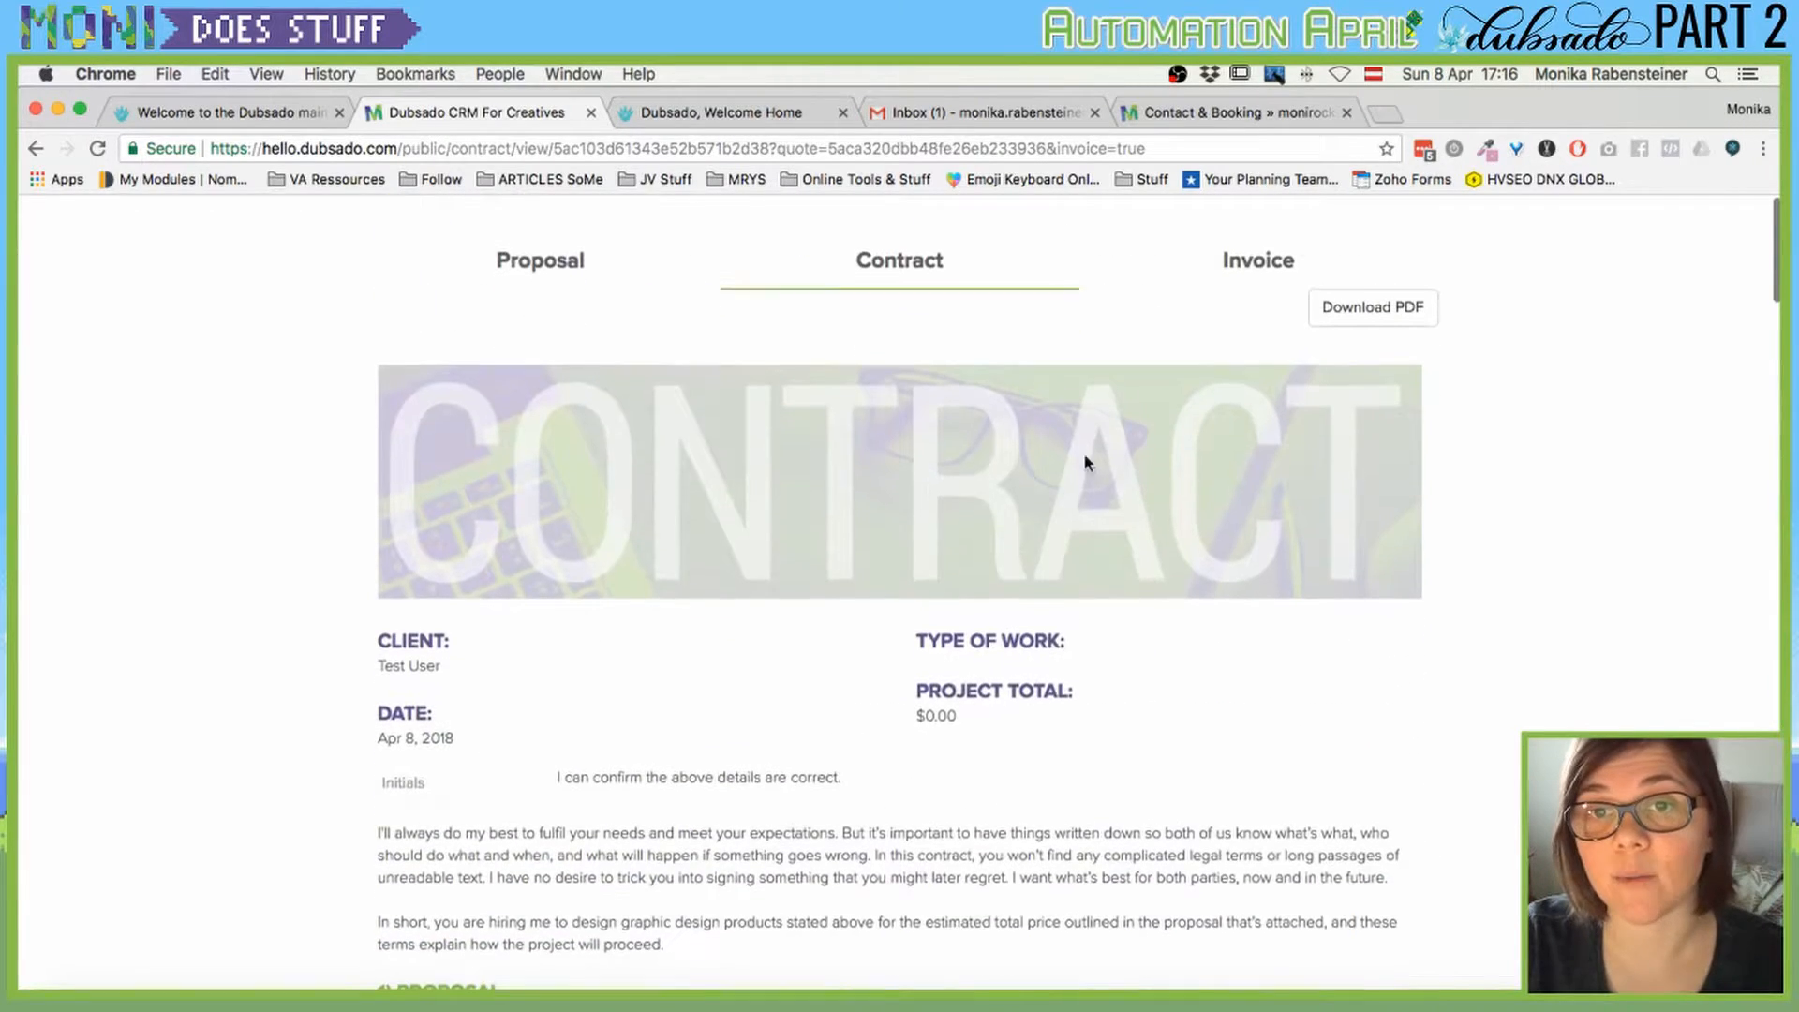
# View the proposal's invoice page, and return to the Test lead and close the proposal preview.
pyautogui.click(1252, 259)
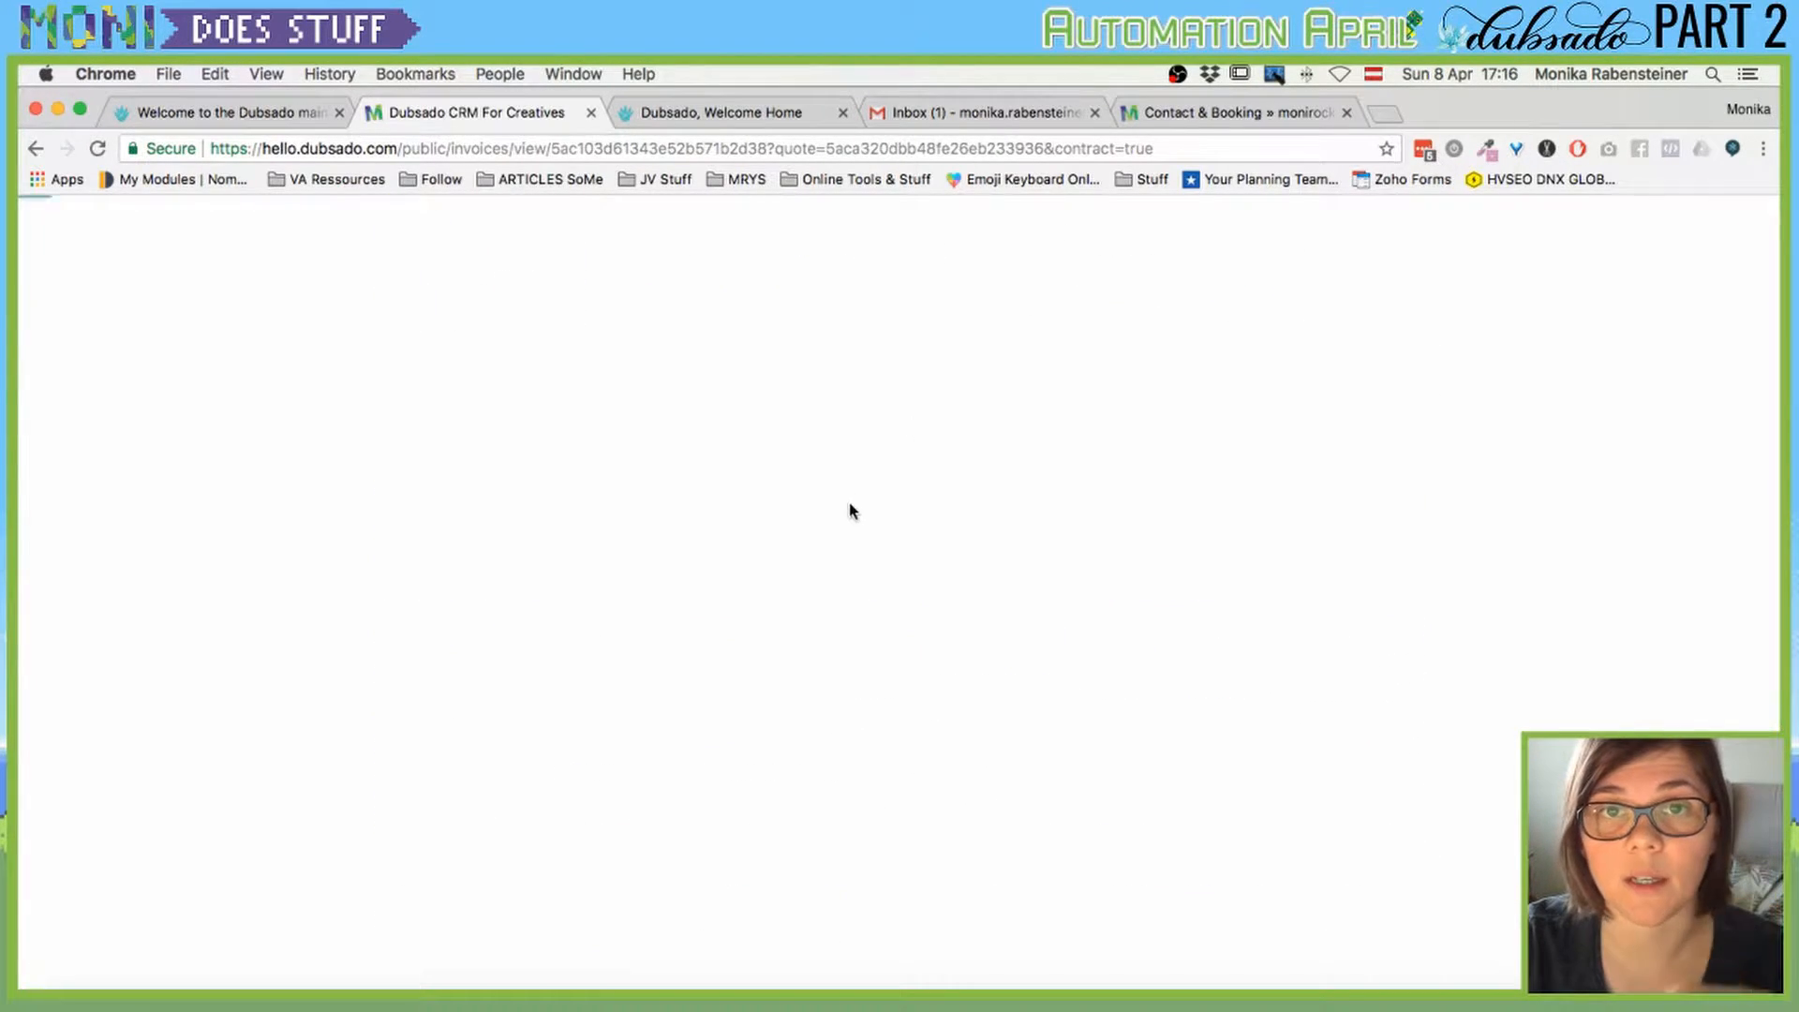
pyautogui.scroll(-3, 517, 575)
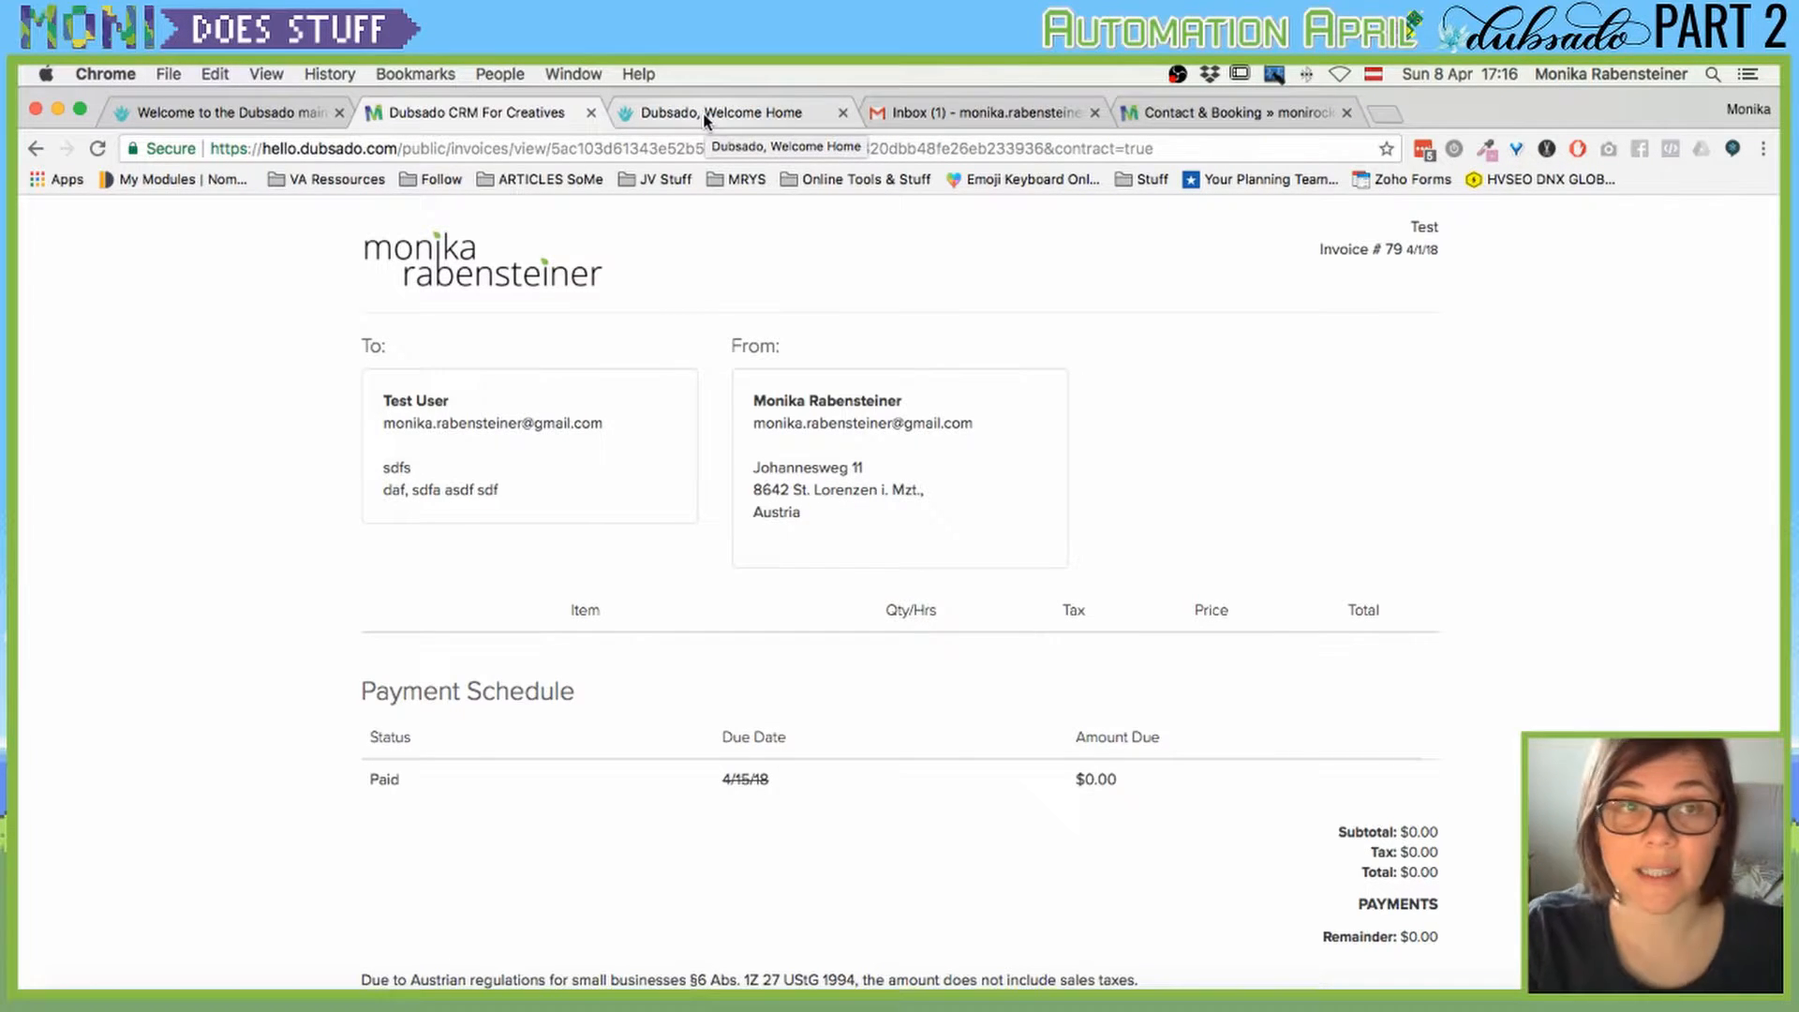
pyautogui.click(204, 116)
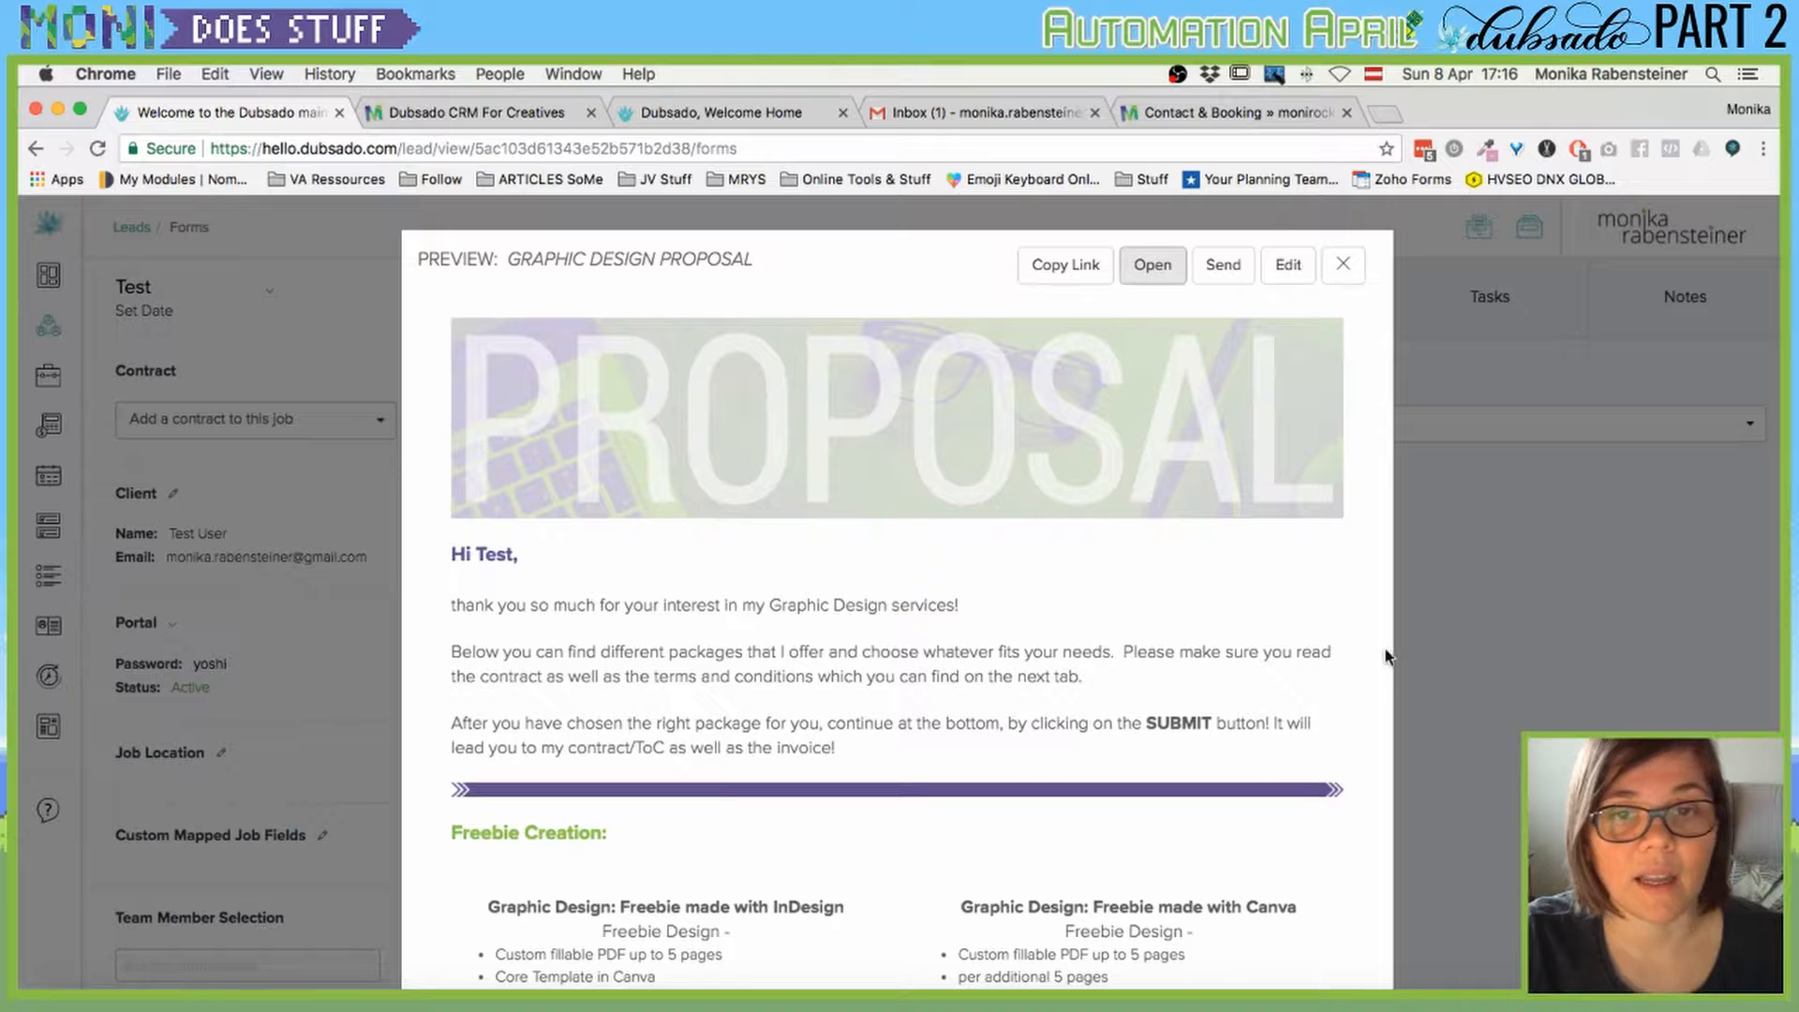
pyautogui.click(1343, 264)
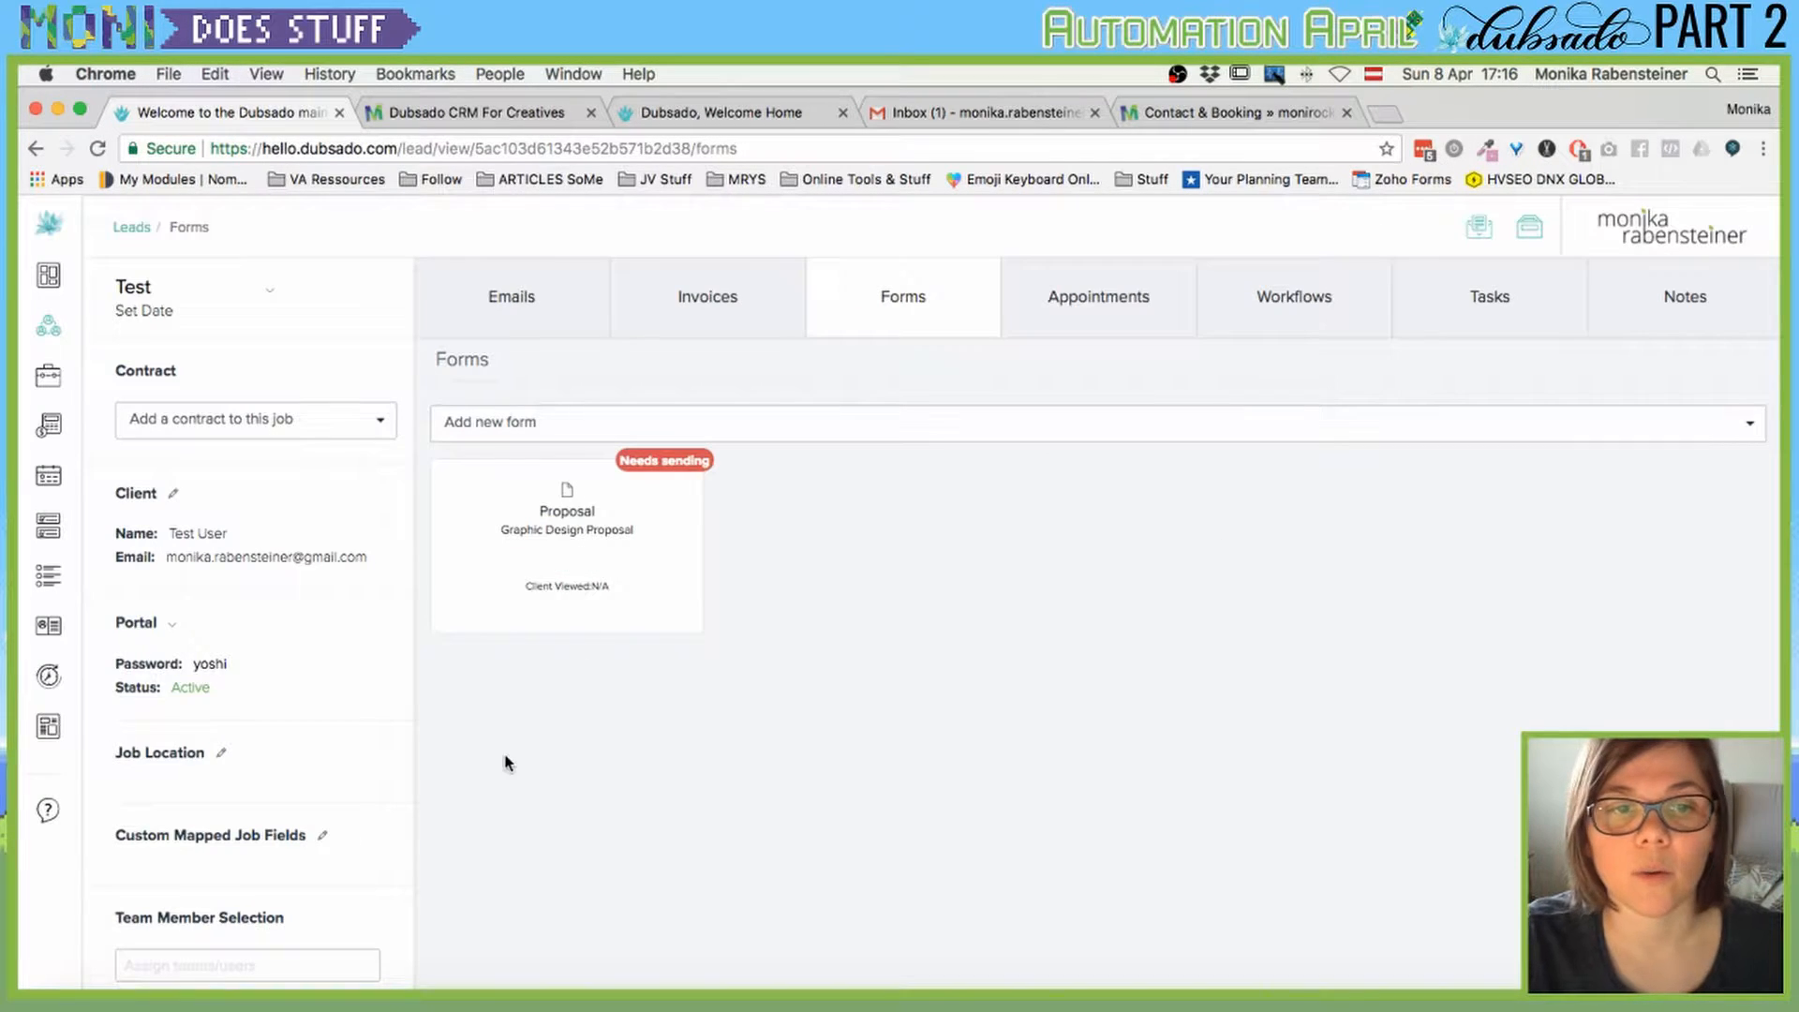
# Look over the form templates list and open the Graphic Design Flow among the workflow templates to view its actions.
pyautogui.click(86, 729)
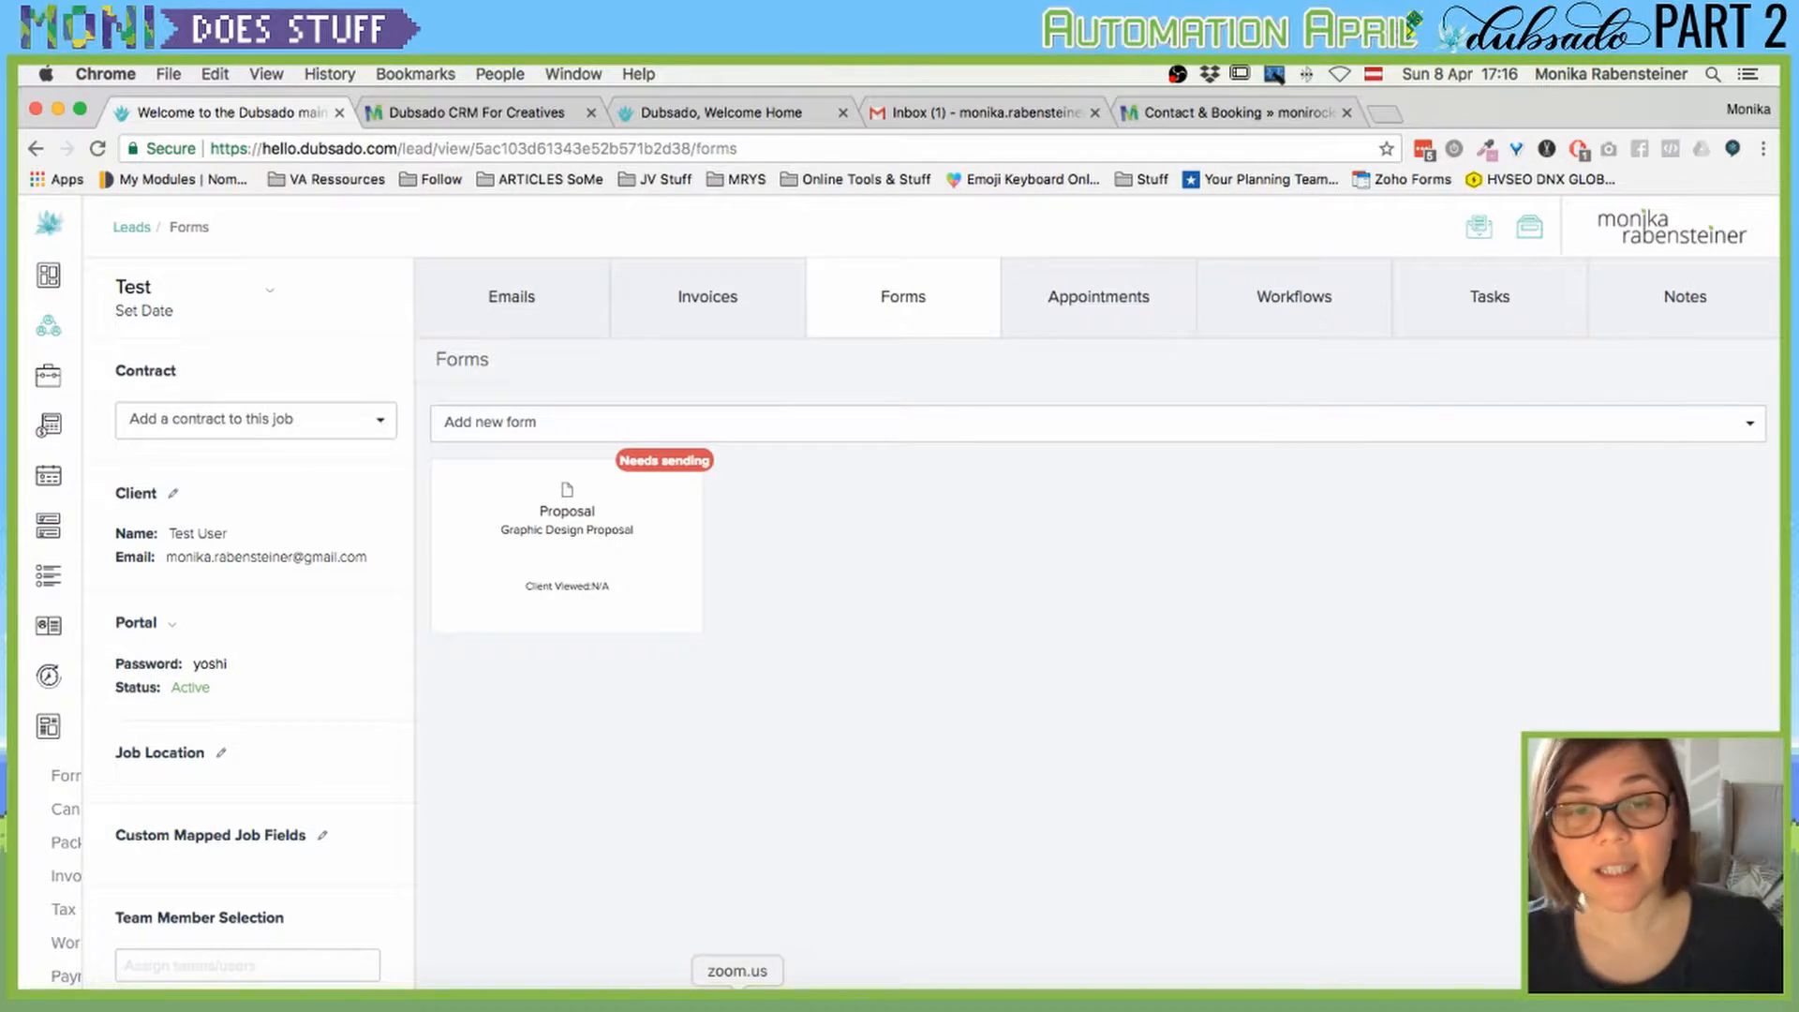
pyautogui.click(65, 774)
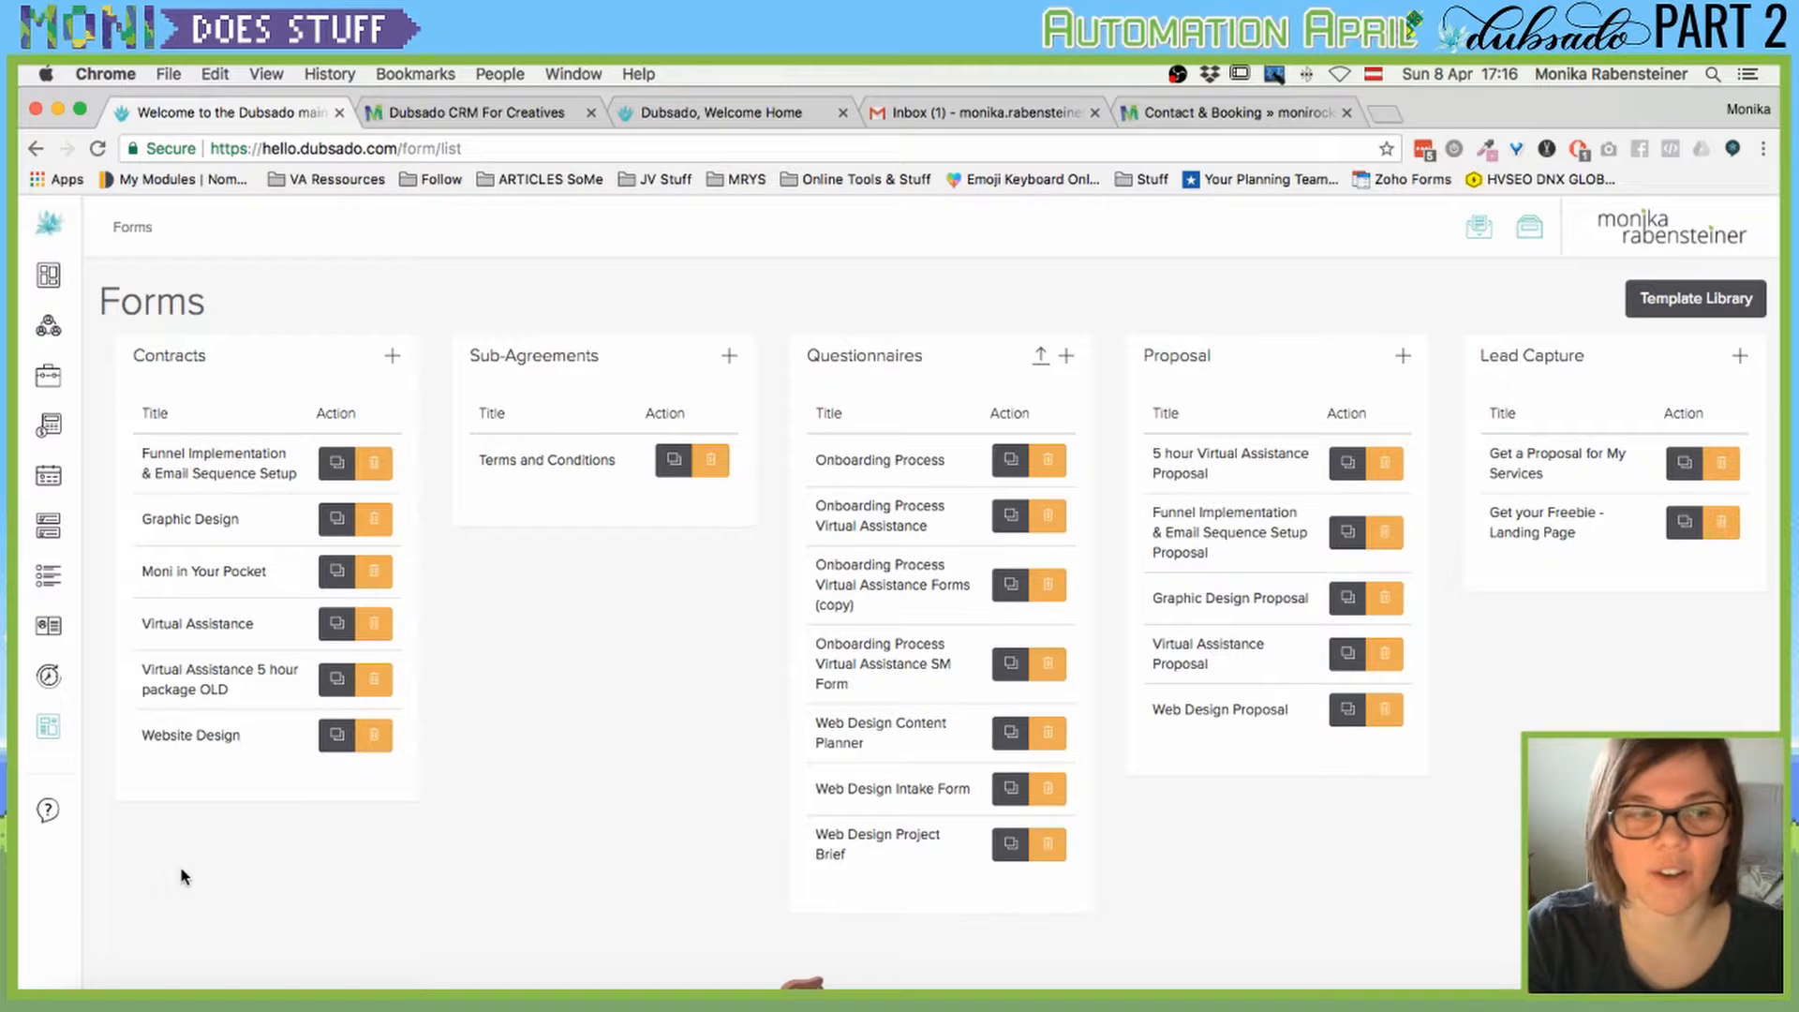
pyautogui.moveTo(22, 819)
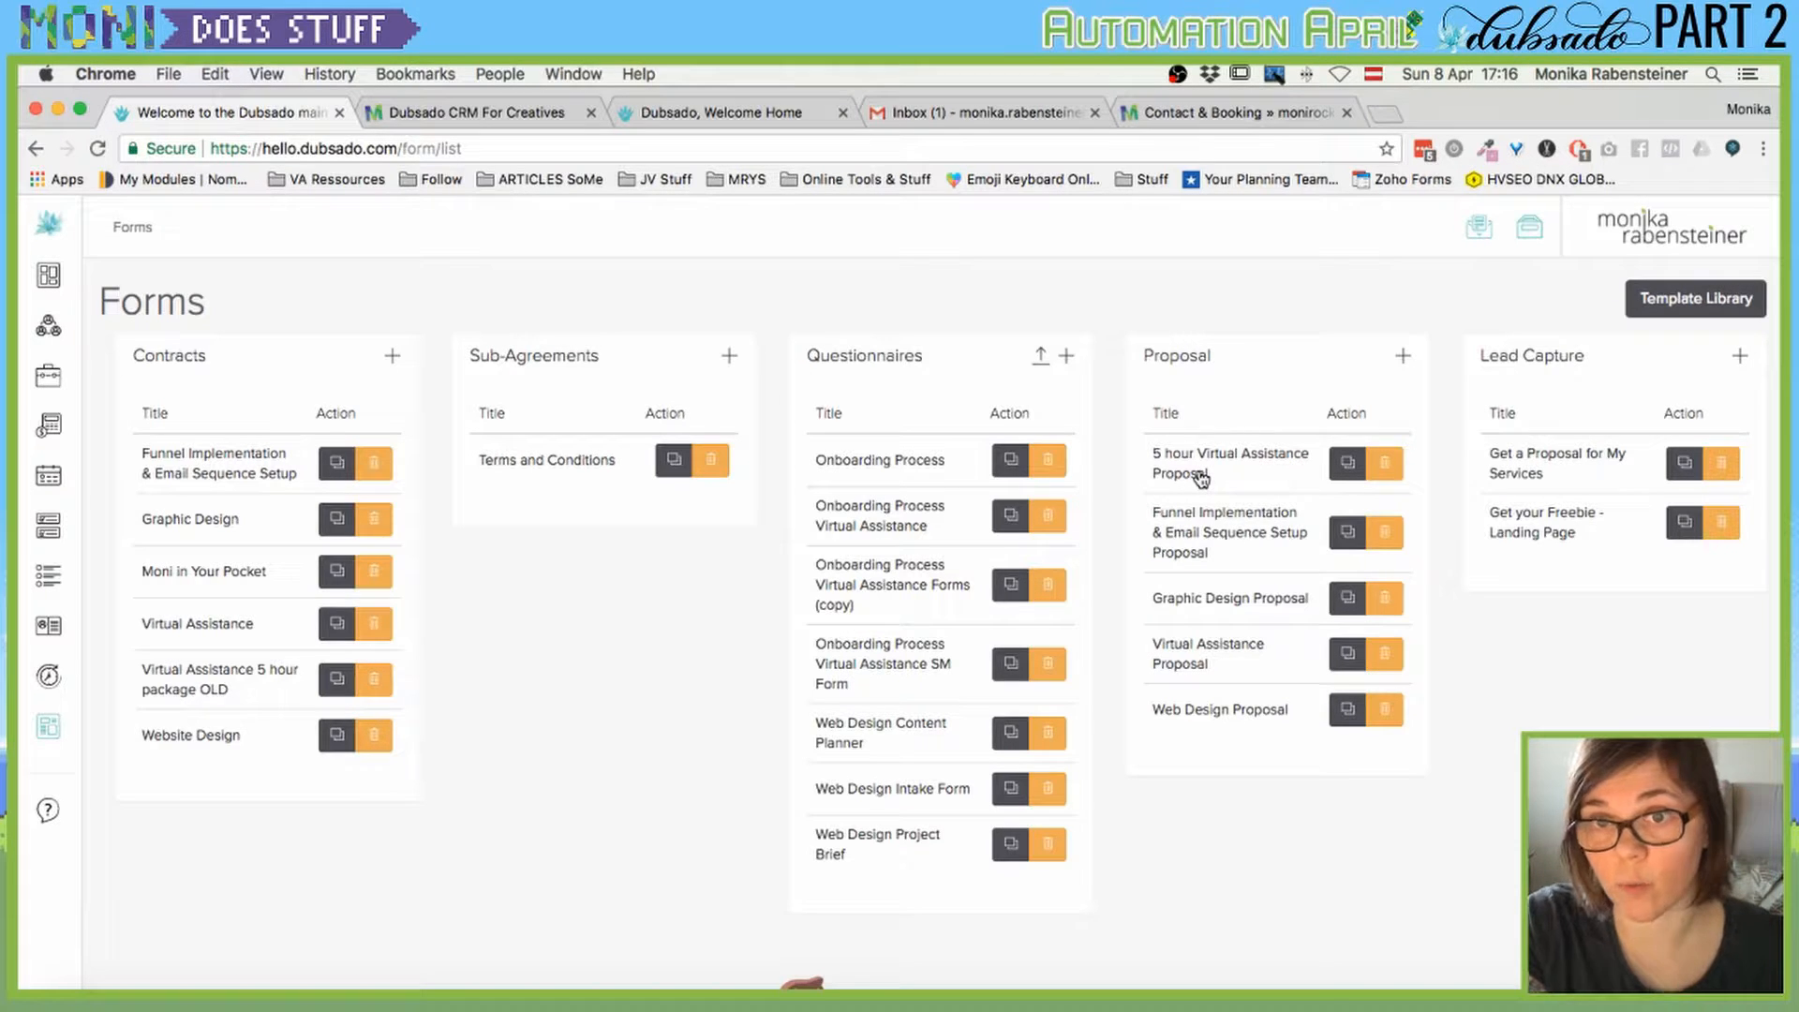
pyautogui.moveTo(34, 683)
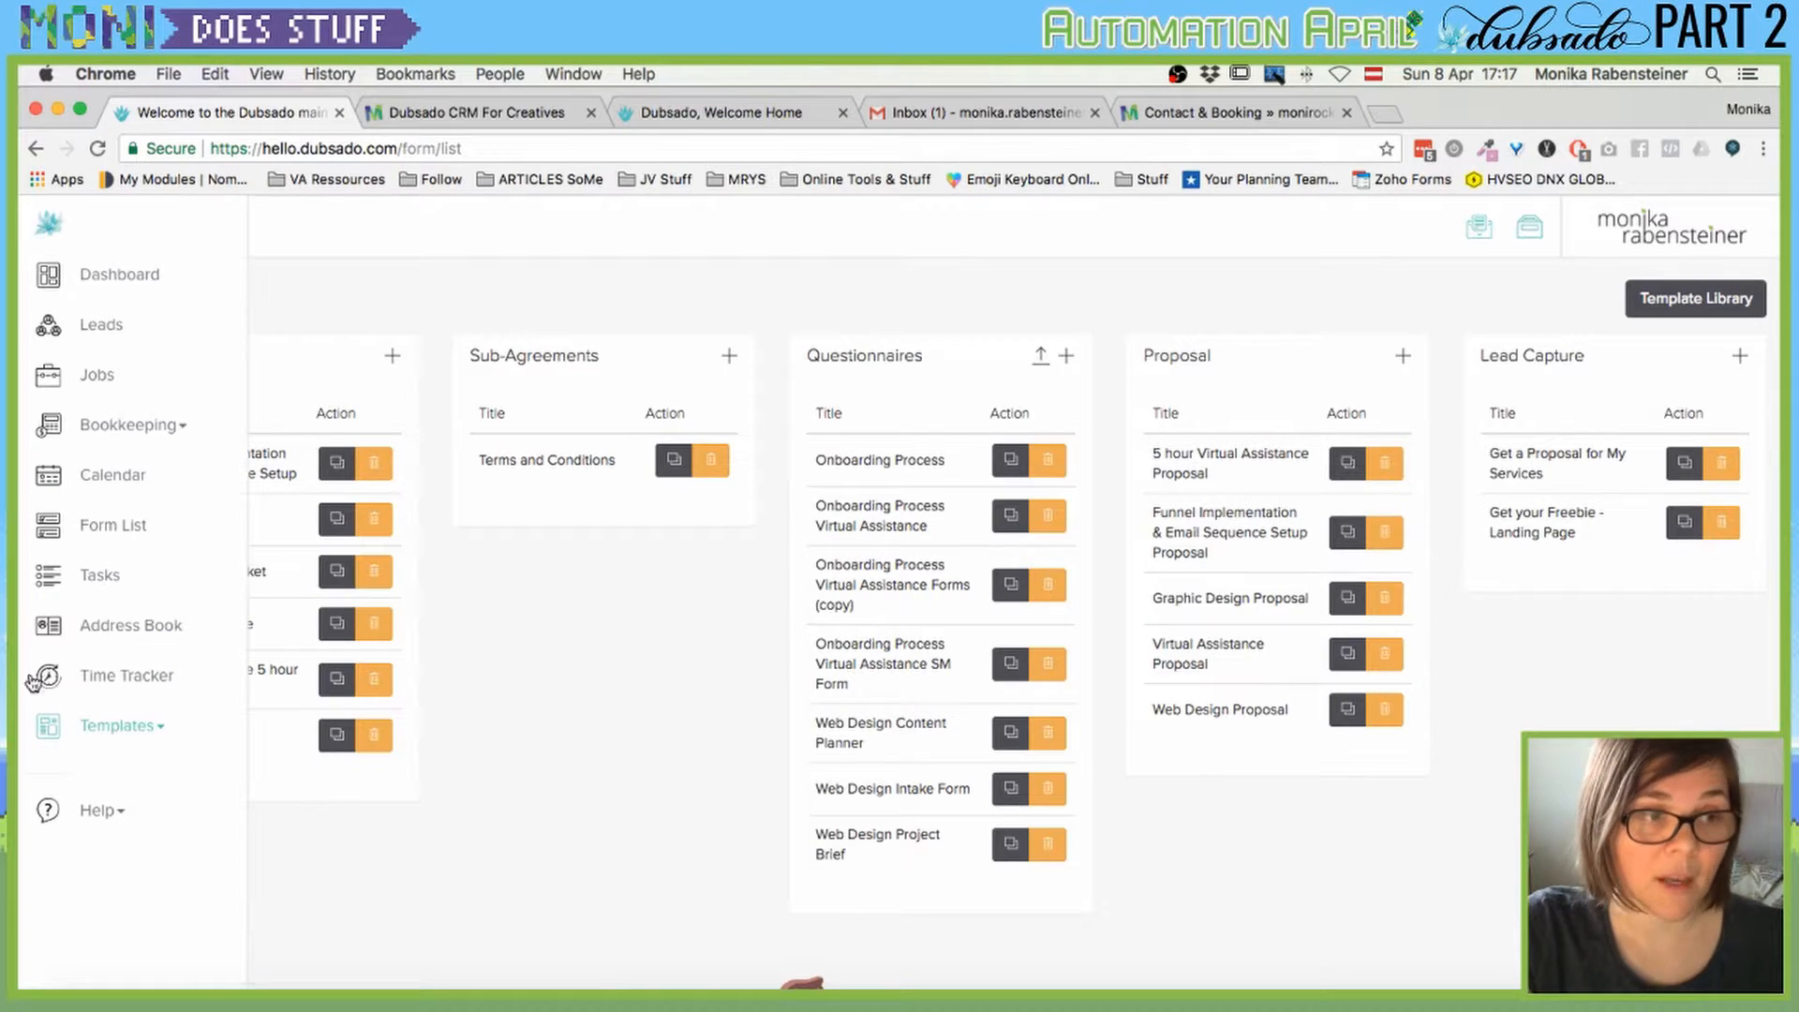
pyautogui.click(87, 728)
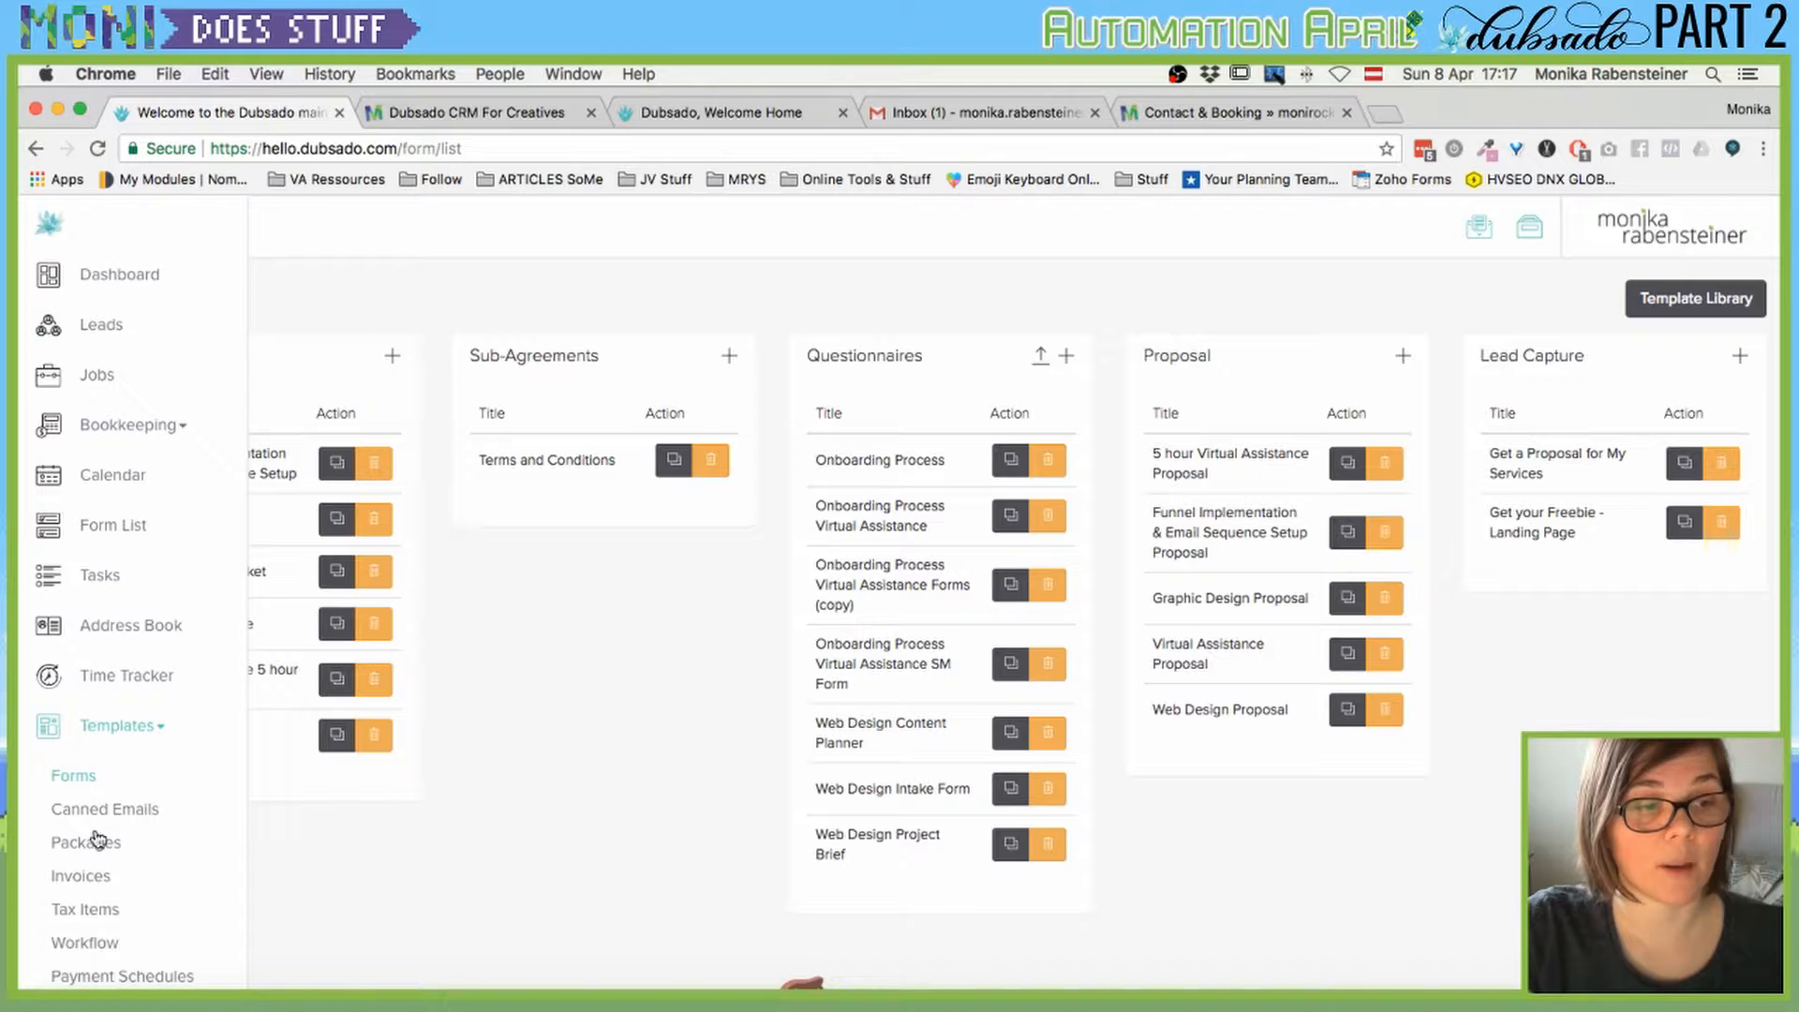
pyautogui.click(98, 942)
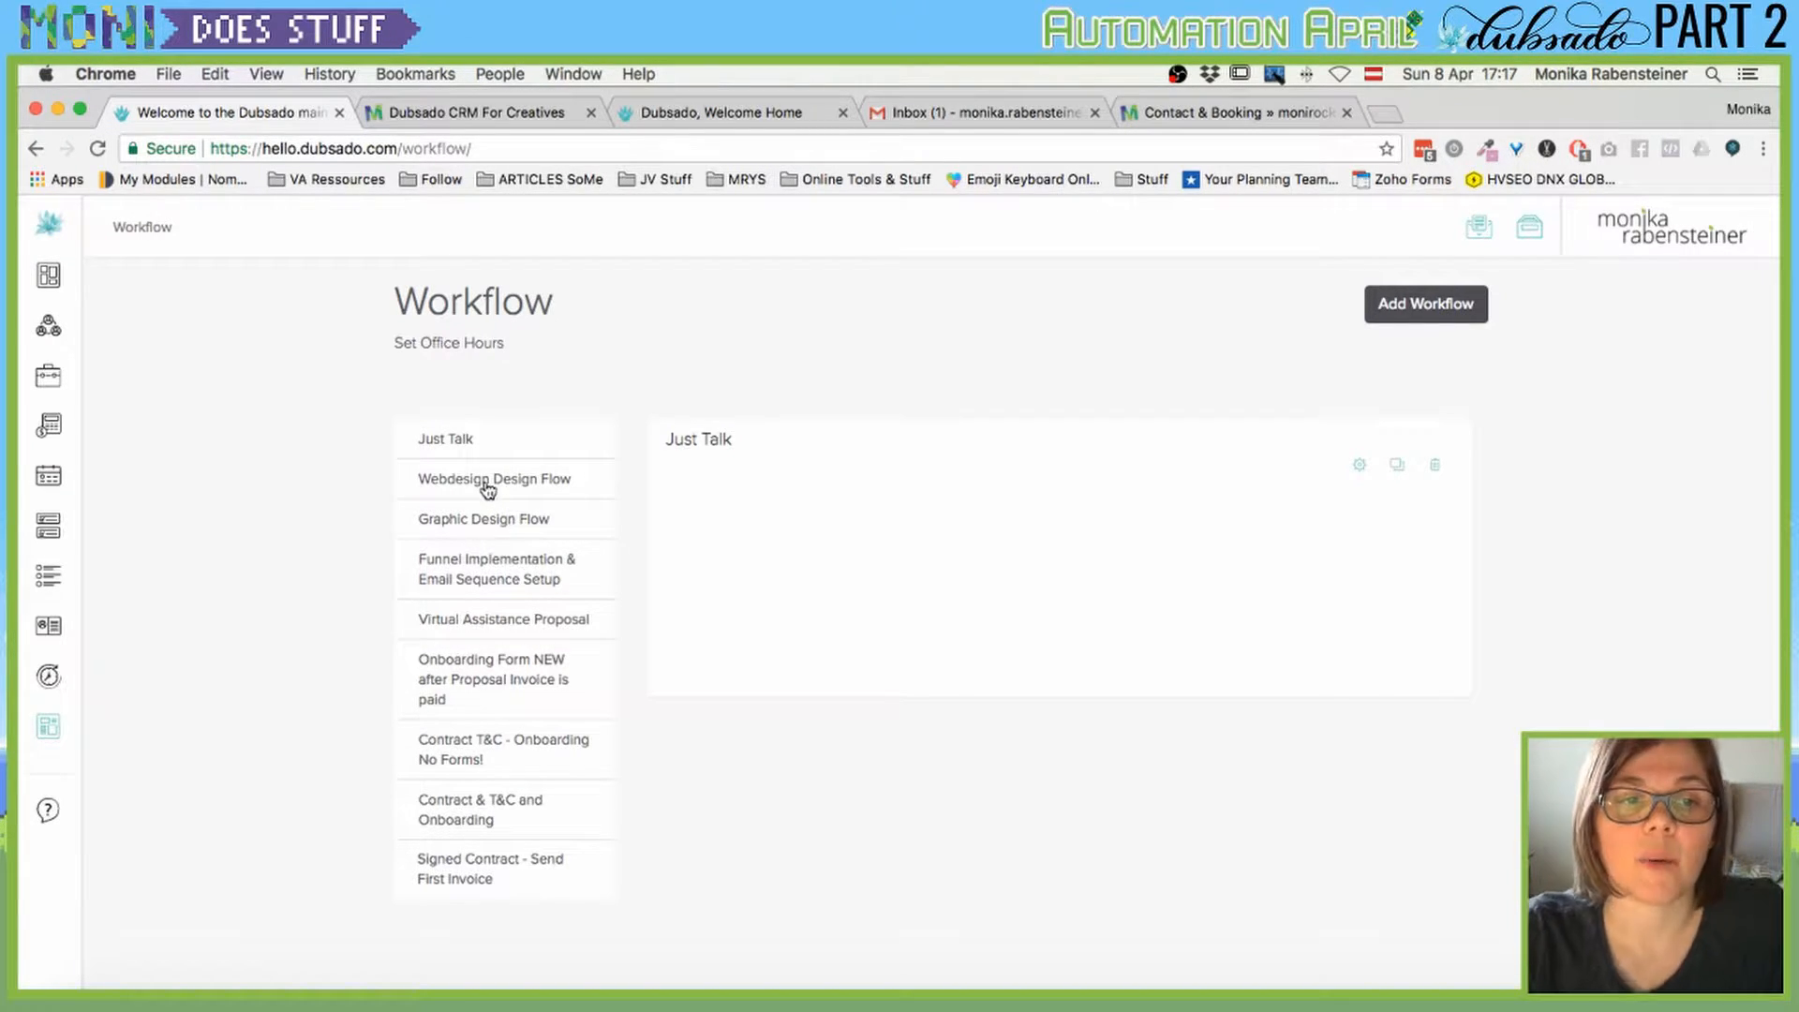
pyautogui.click(464, 521)
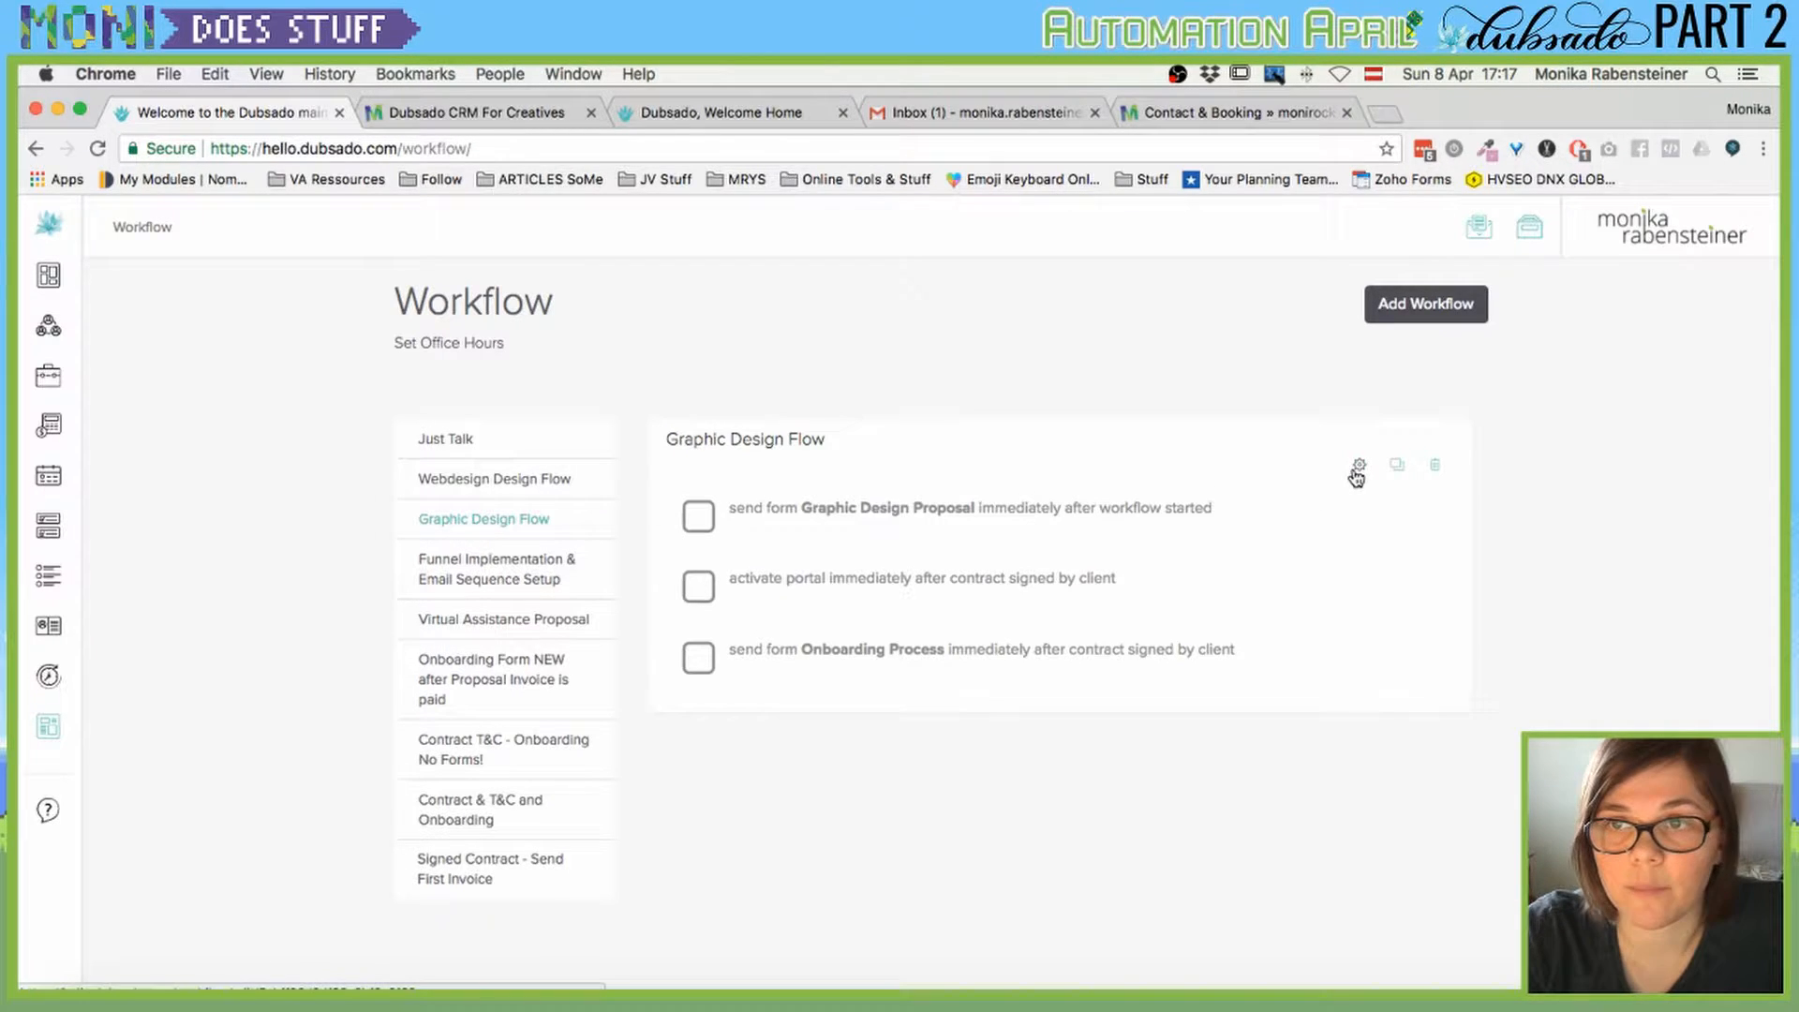
# Create a new workflow named TEST FLOW and continue to its editing page.
pyautogui.click(1422, 306)
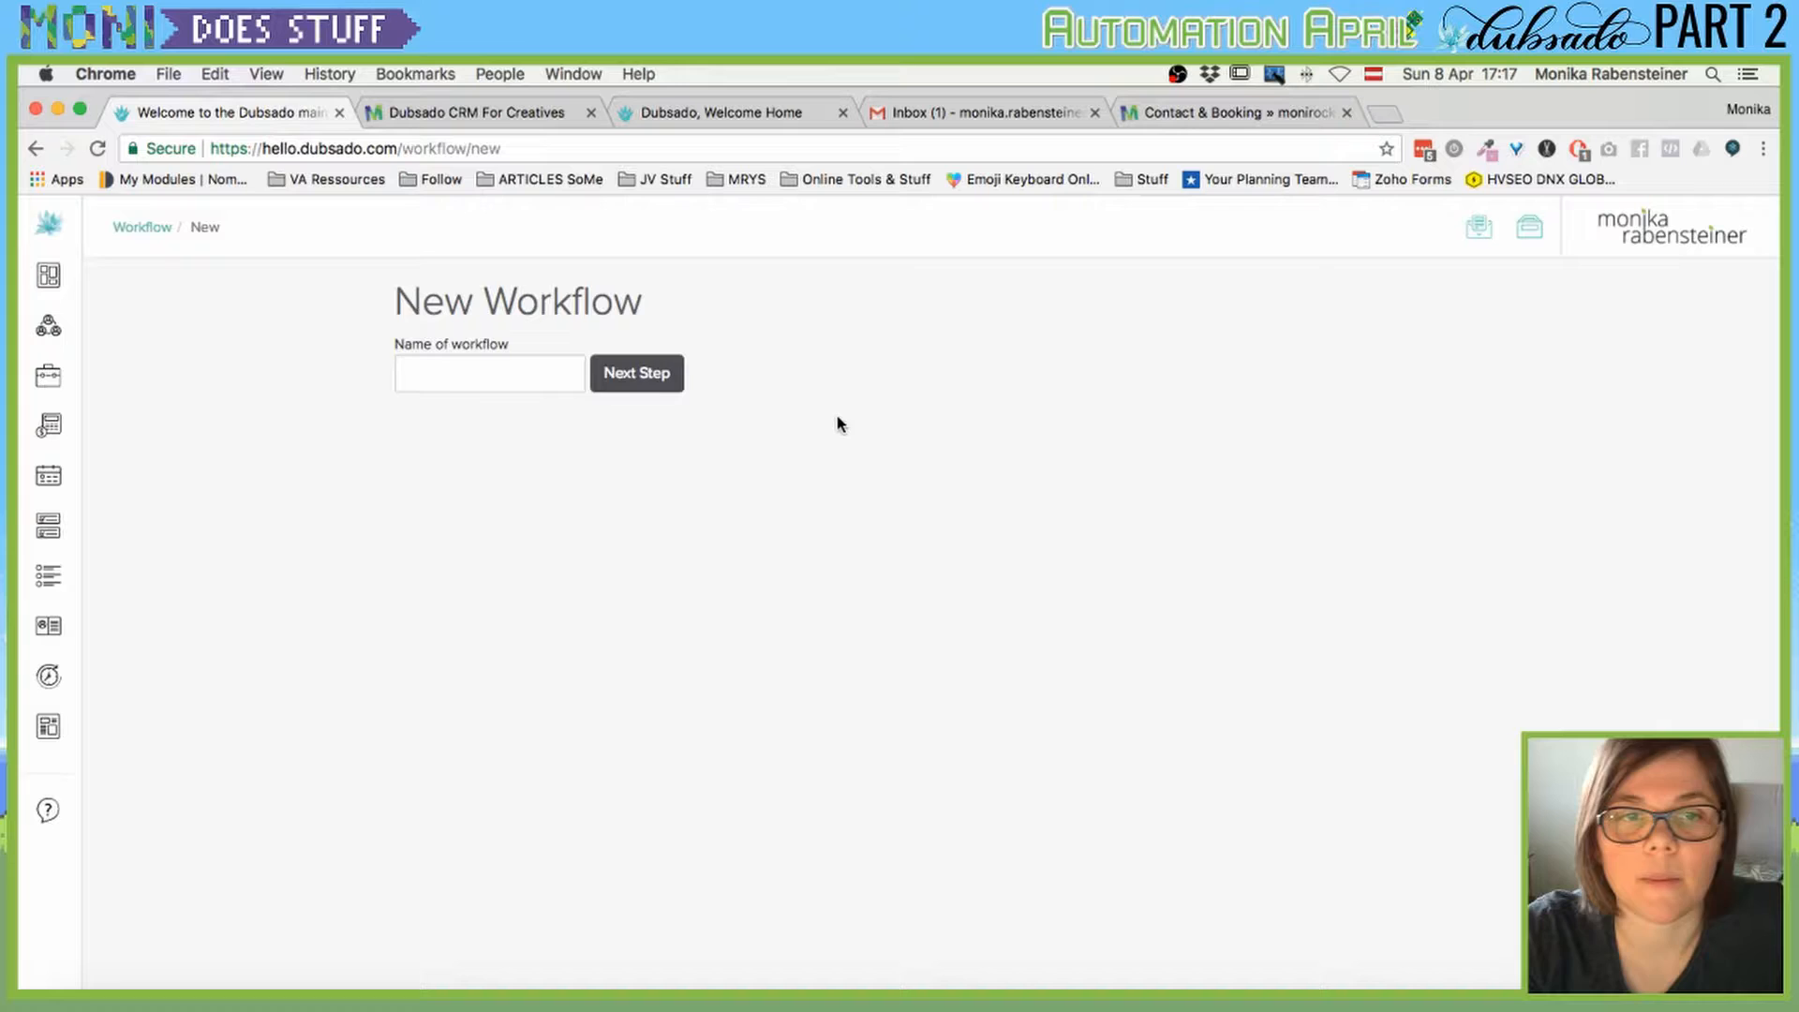
pyautogui.click(475, 379)
pyautogui.write('TEST FLOW')
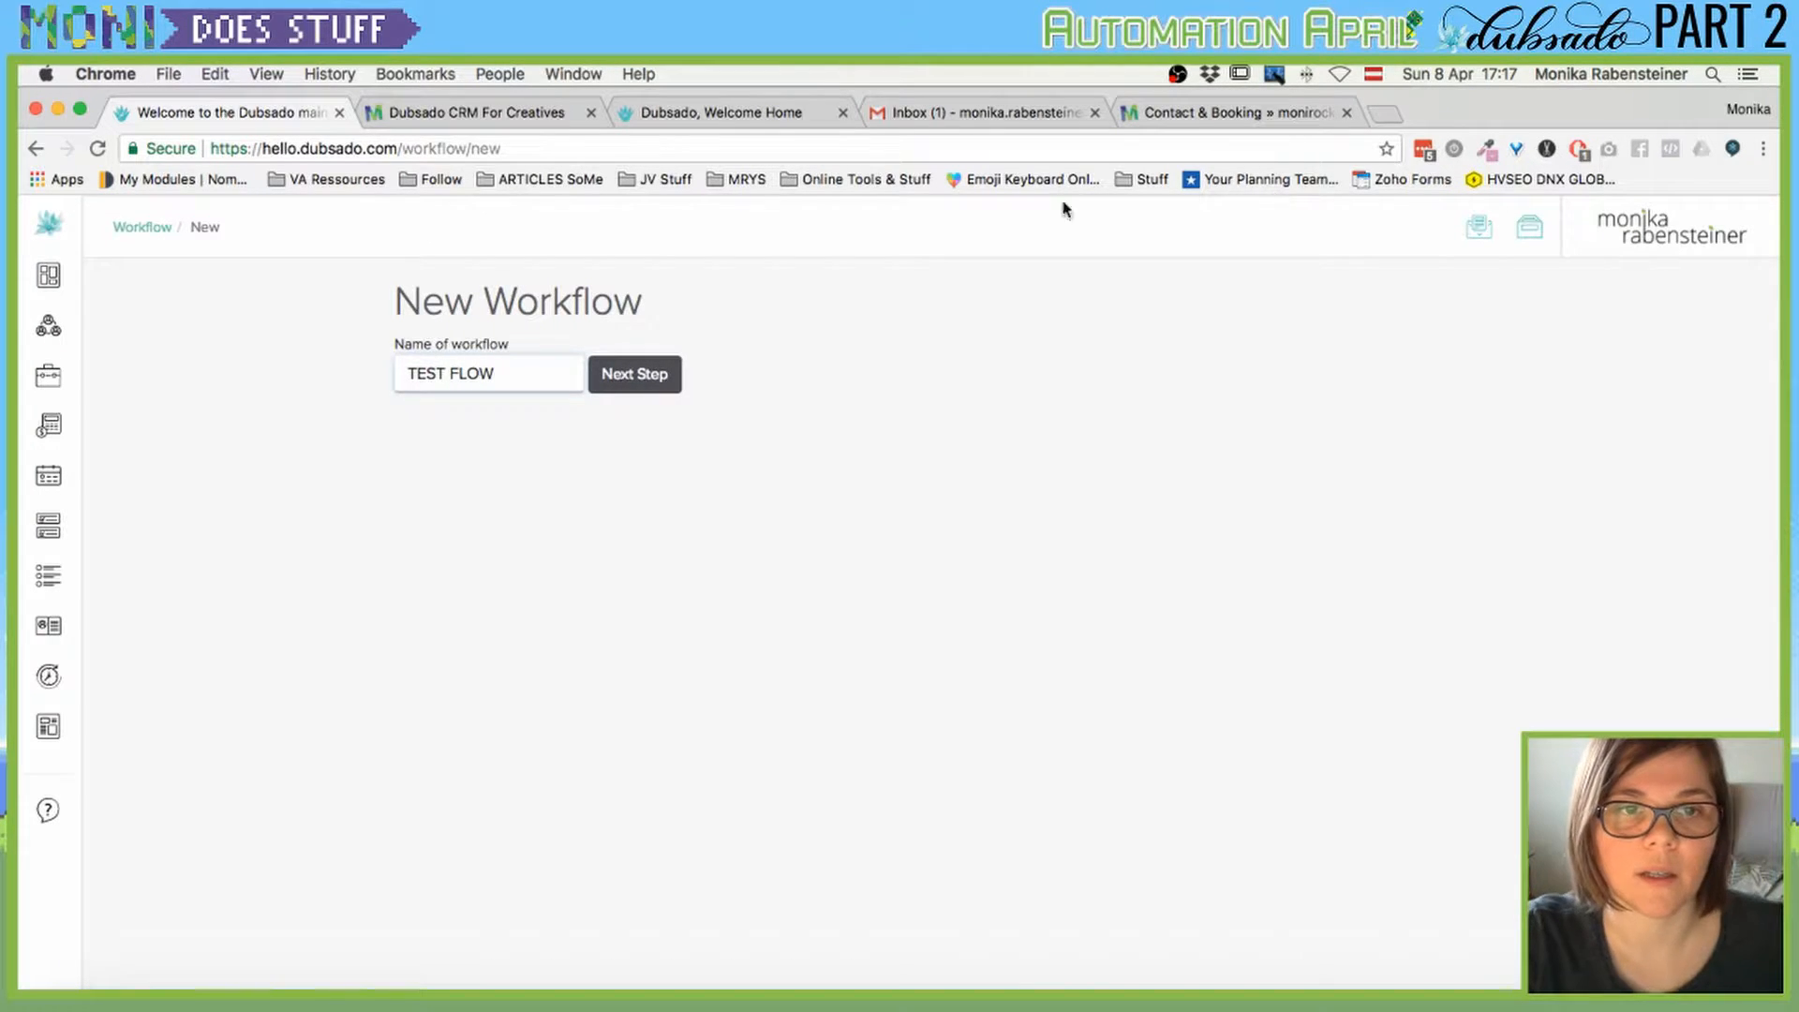
pyautogui.click(622, 371)
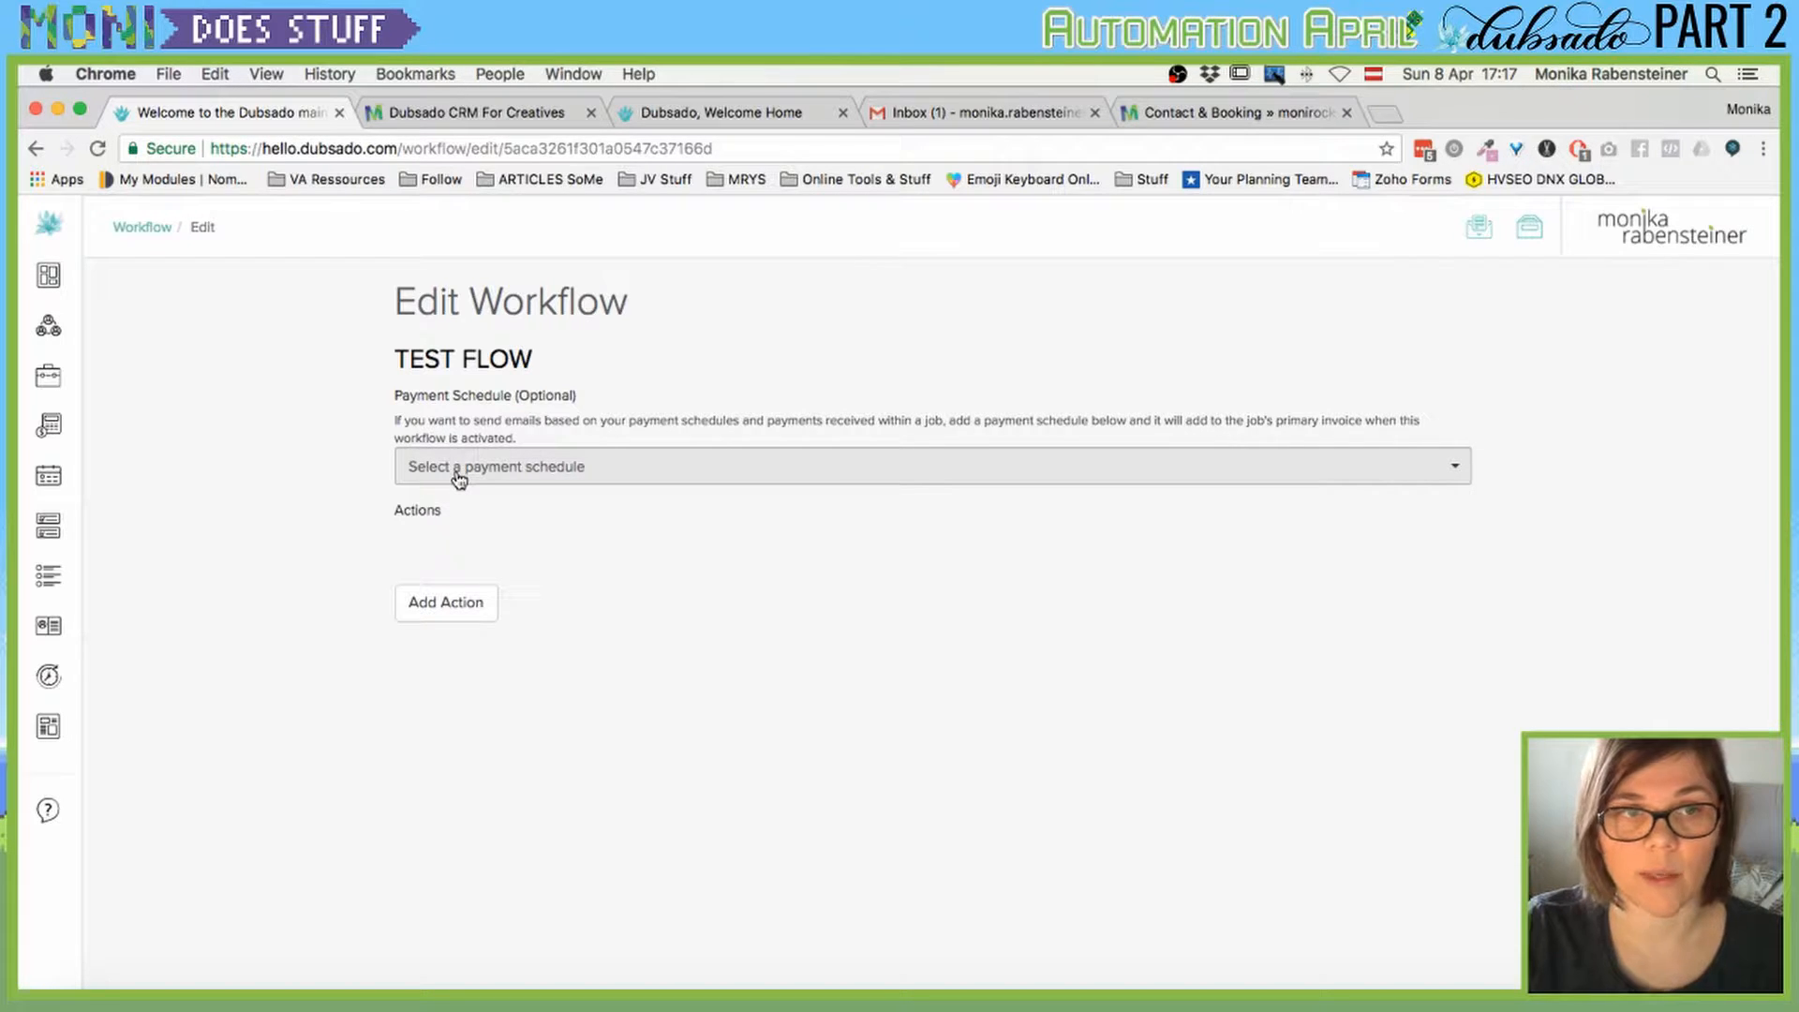
# Start a new Send Email action in TEST FLOW and look over its relative timing options.
pyautogui.click(459, 609)
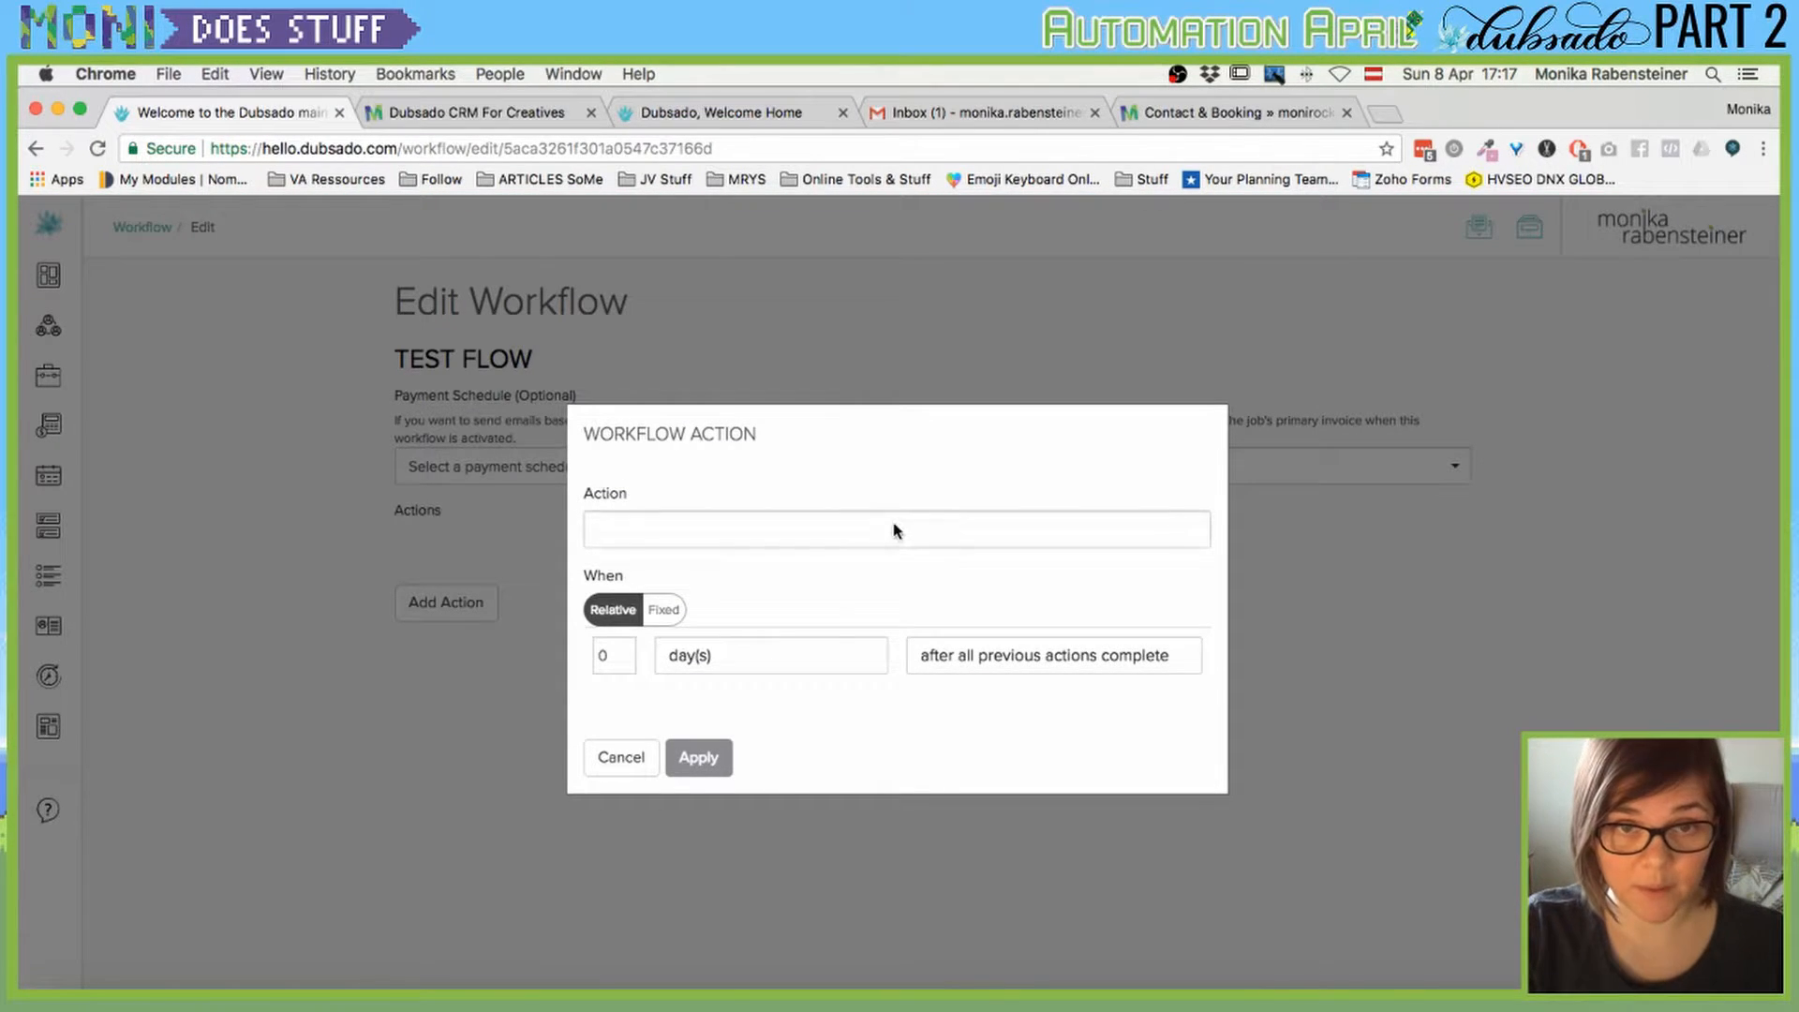
pyautogui.click(894, 527)
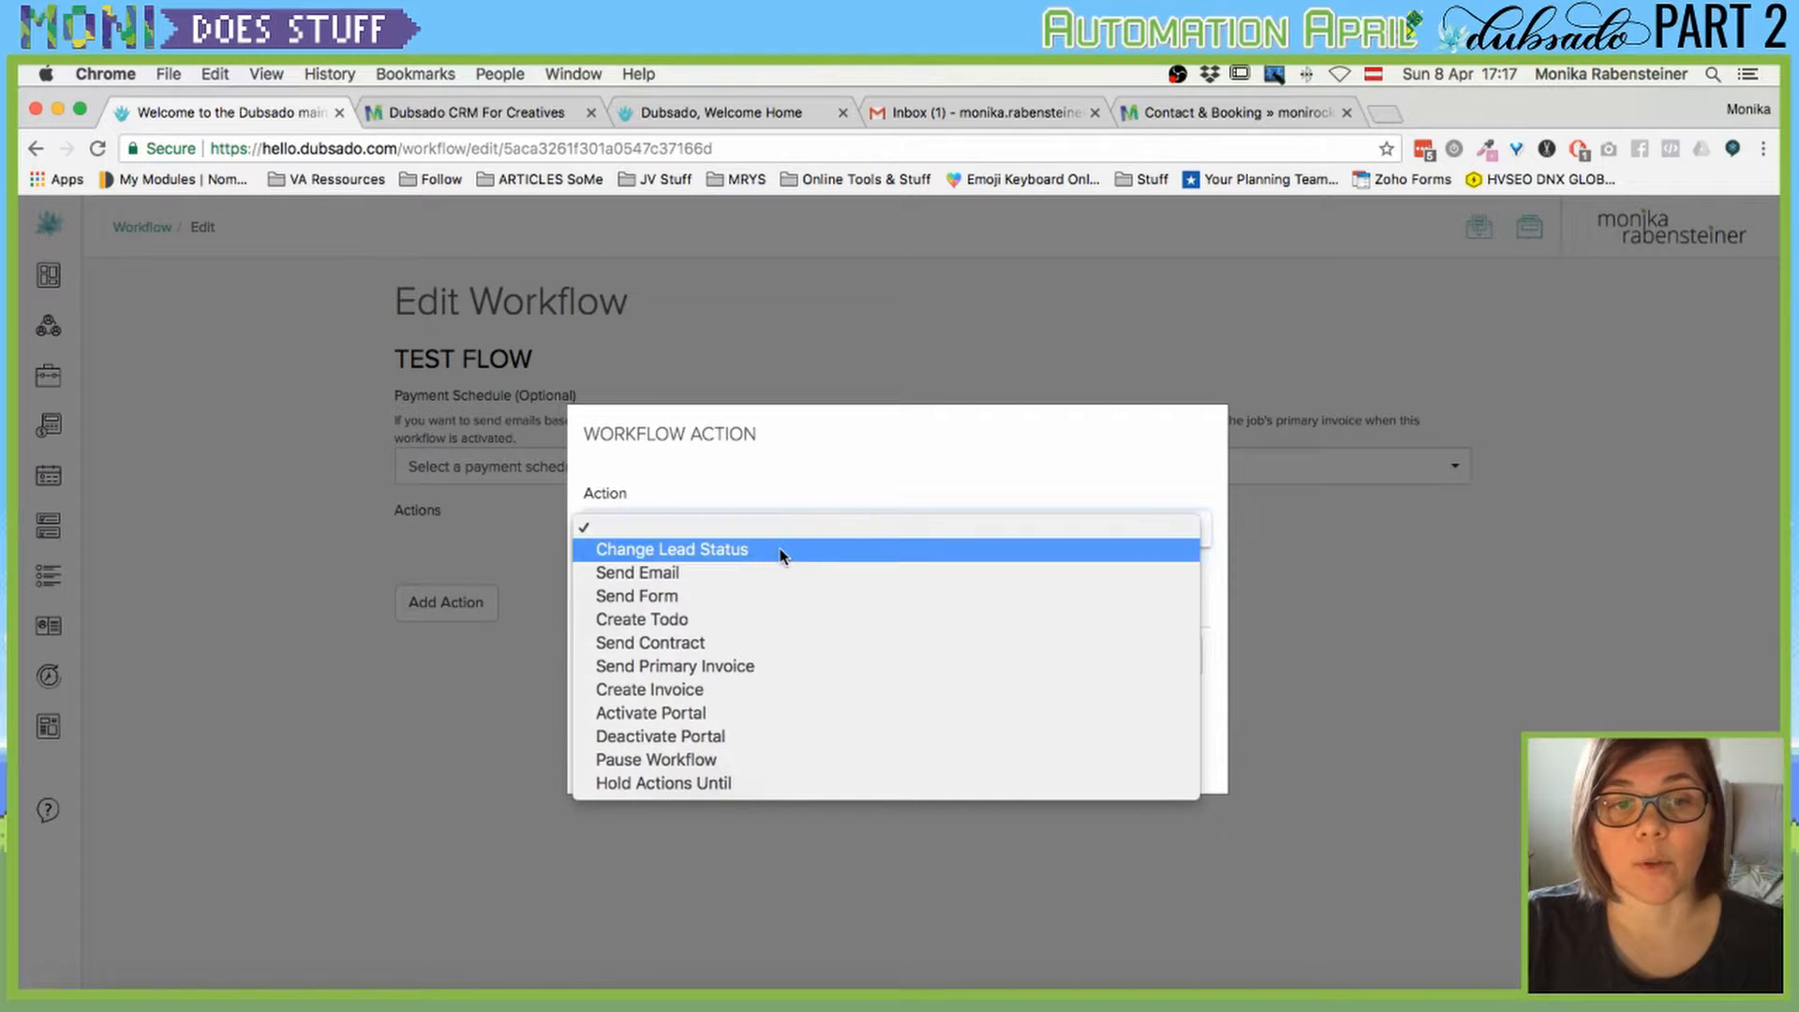
pyautogui.click(735, 573)
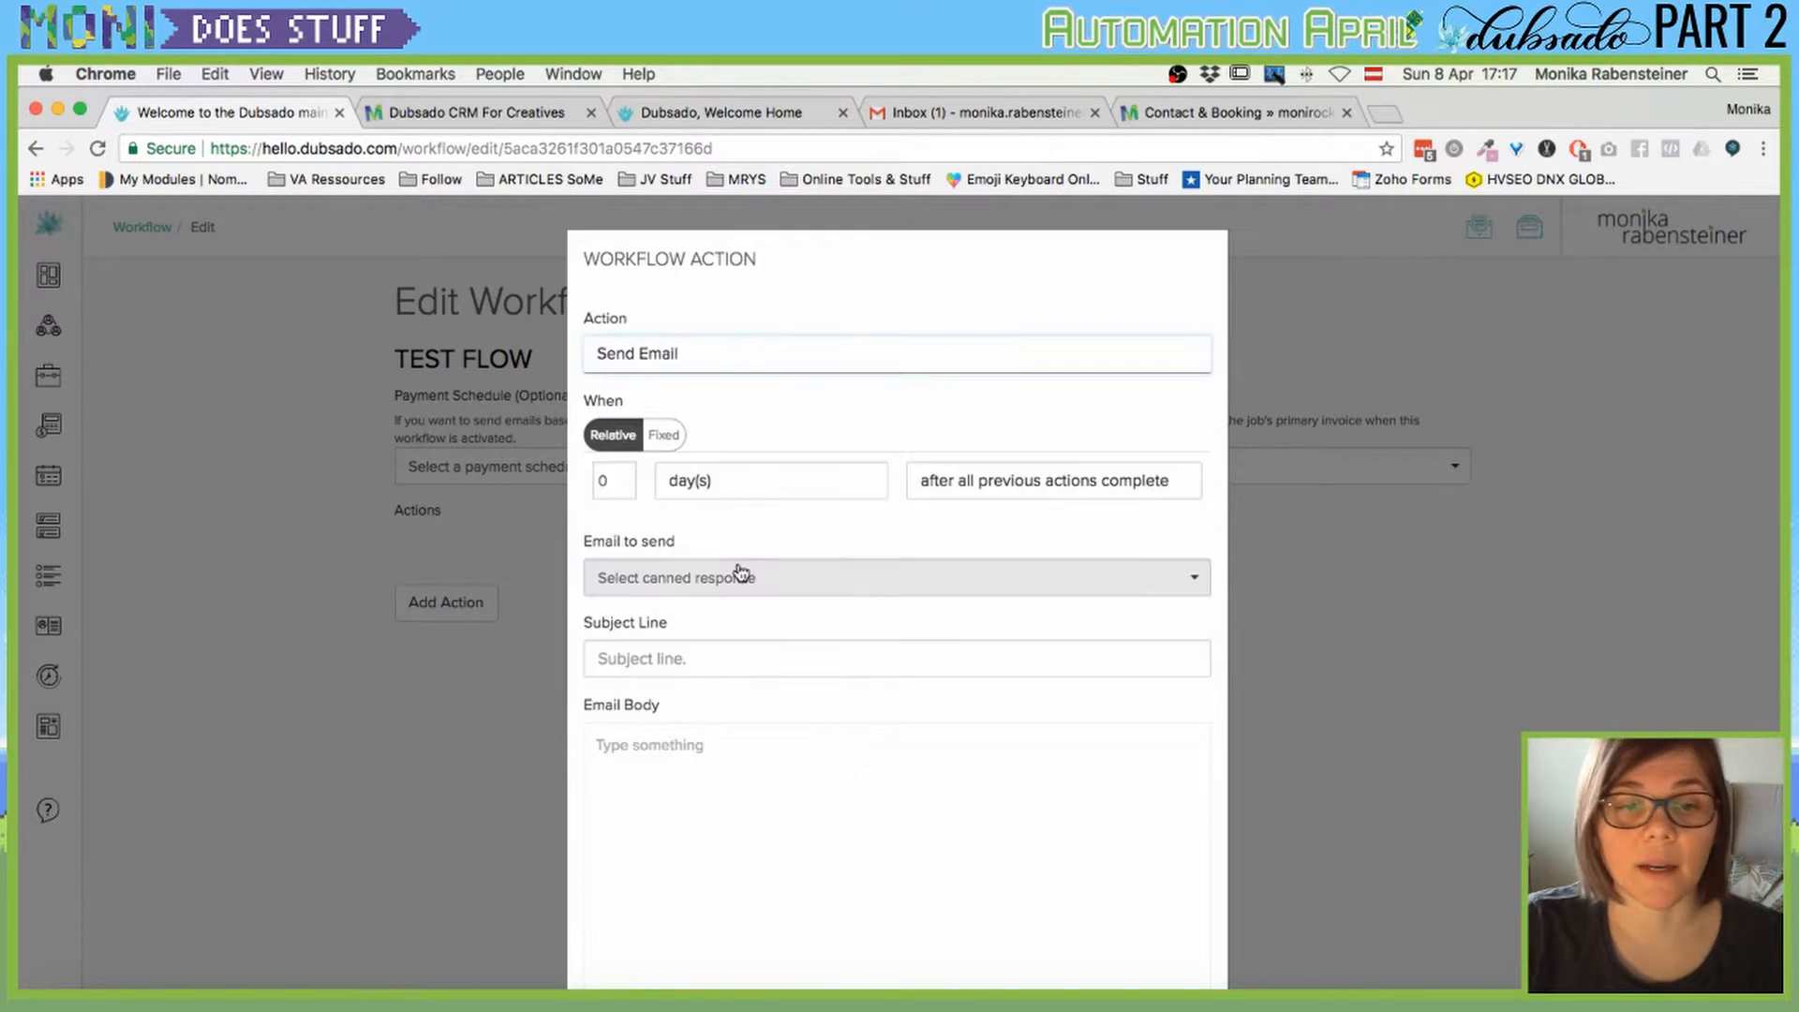
pyautogui.scroll(-2, 878, 630)
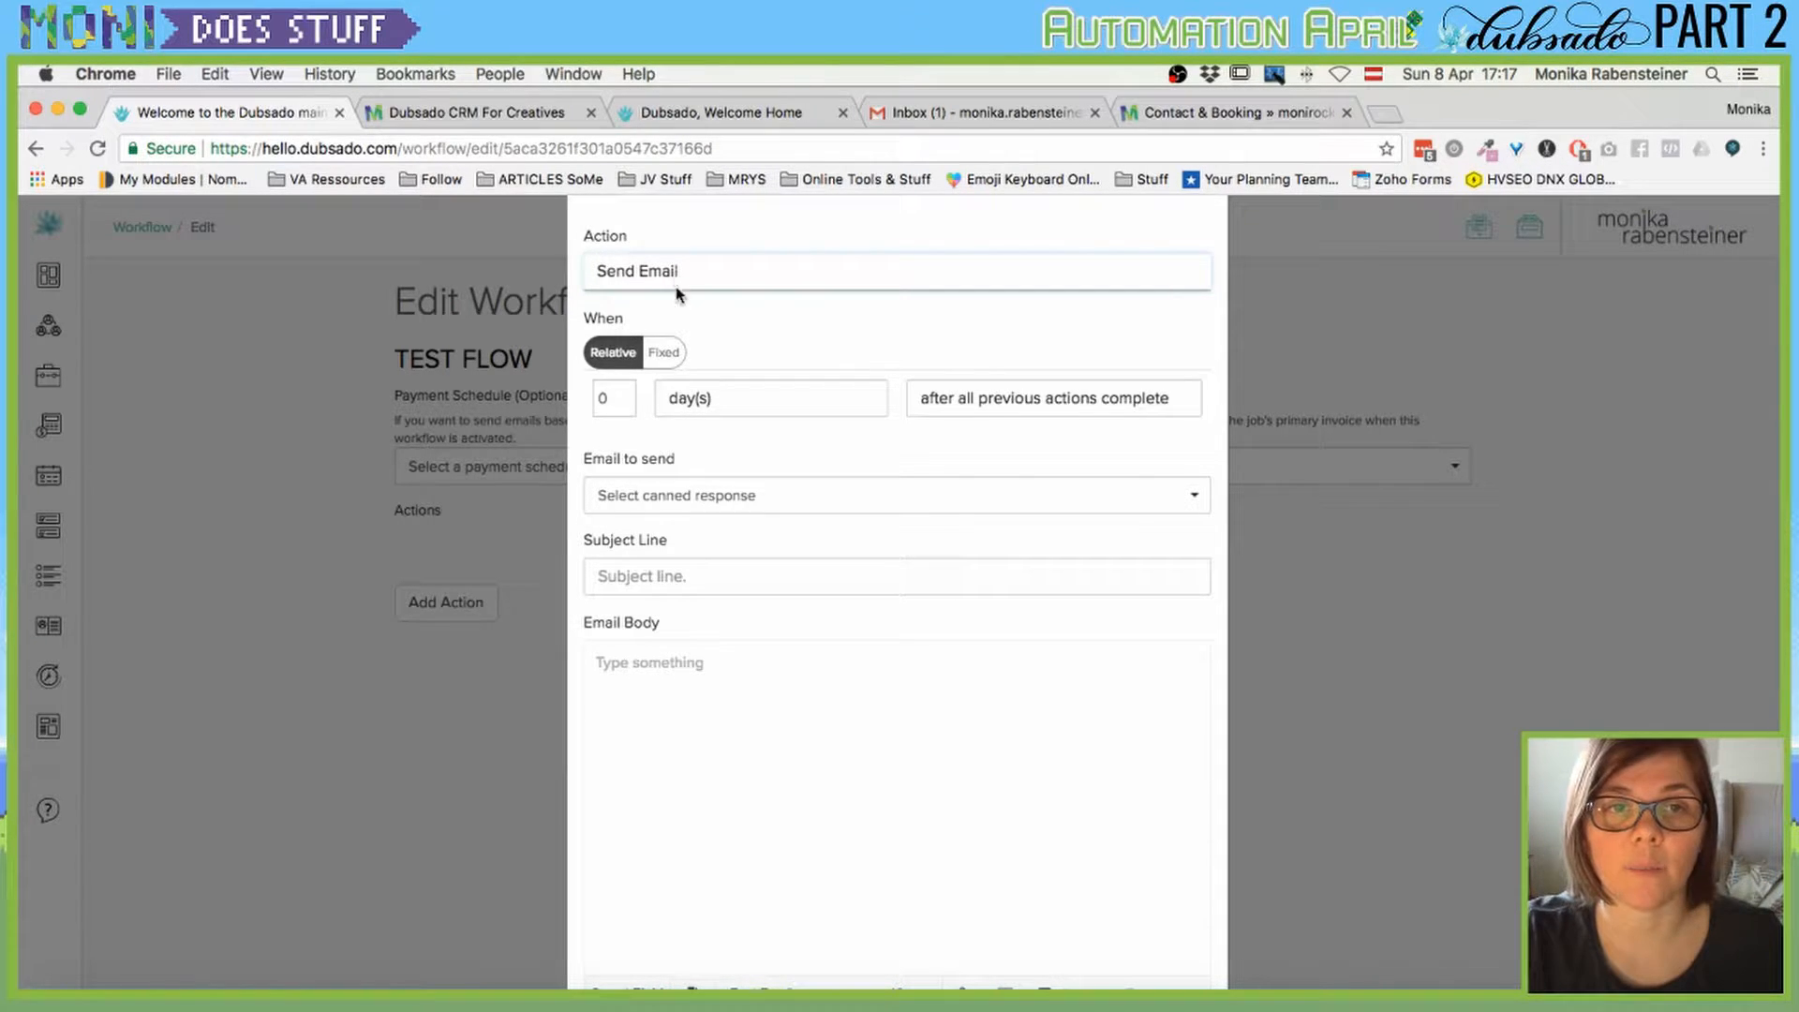
pyautogui.scroll(2, 677, 298)
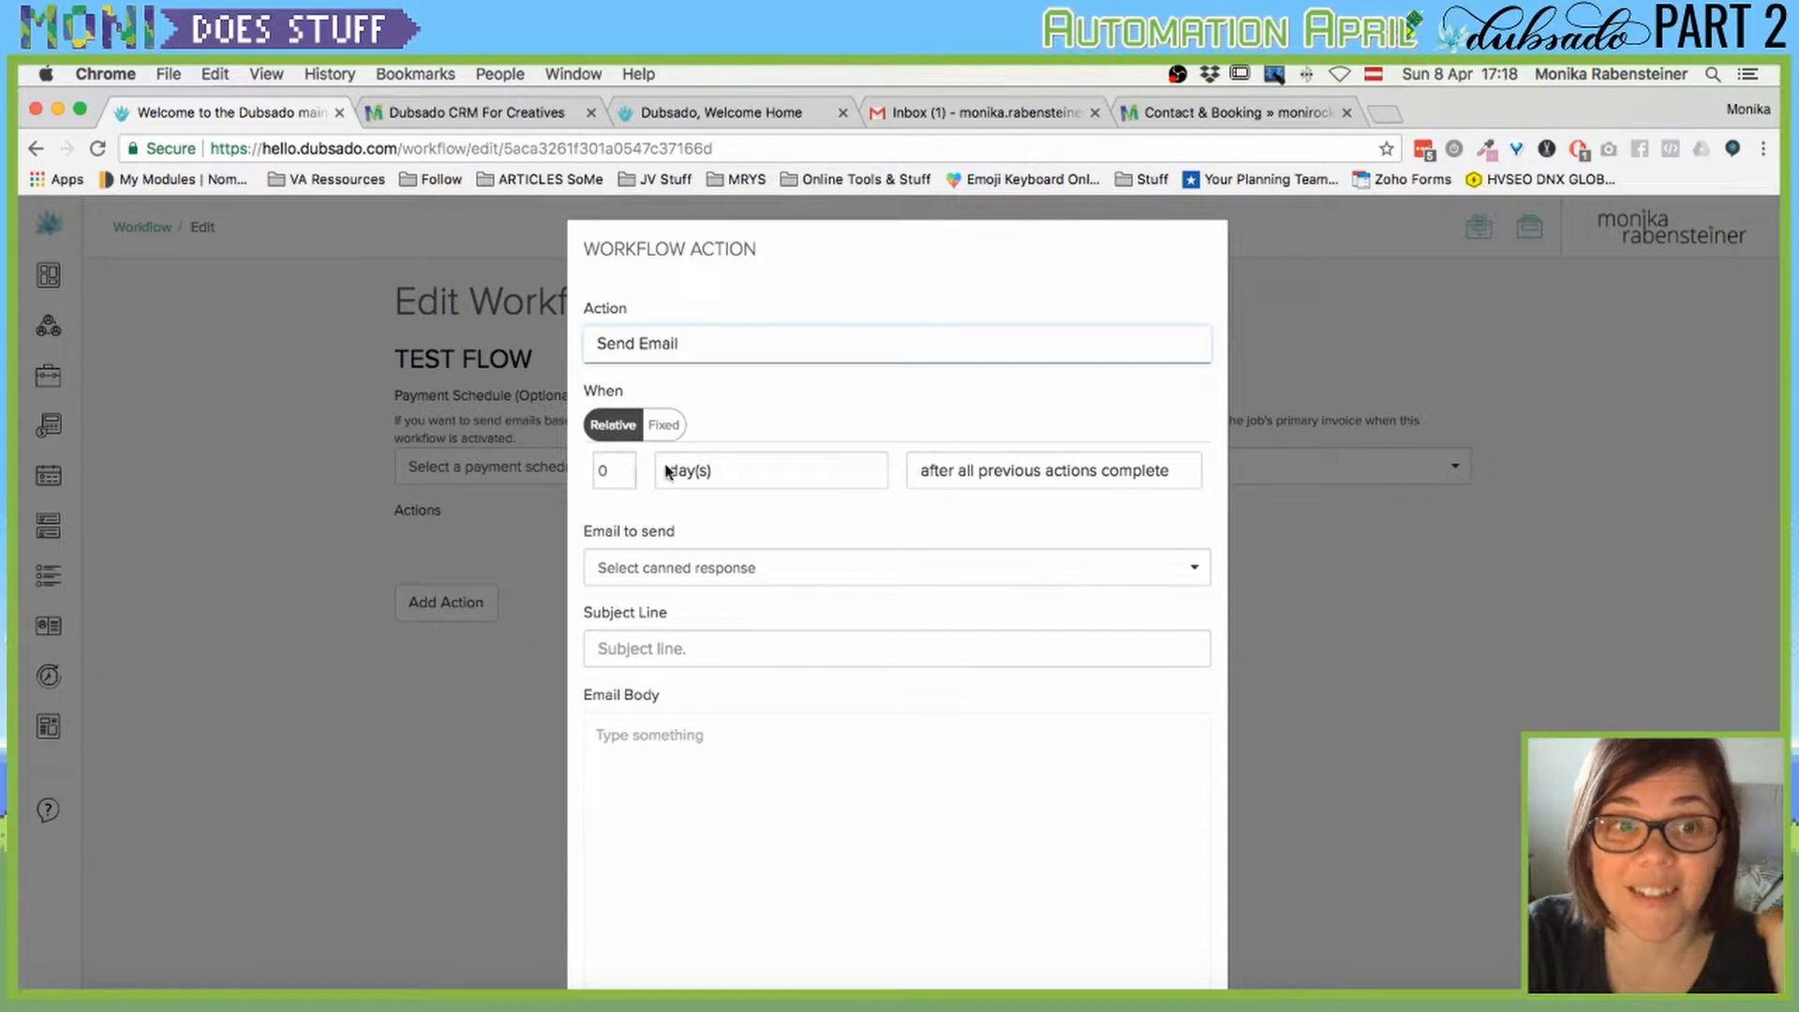
pyautogui.click(605, 469)
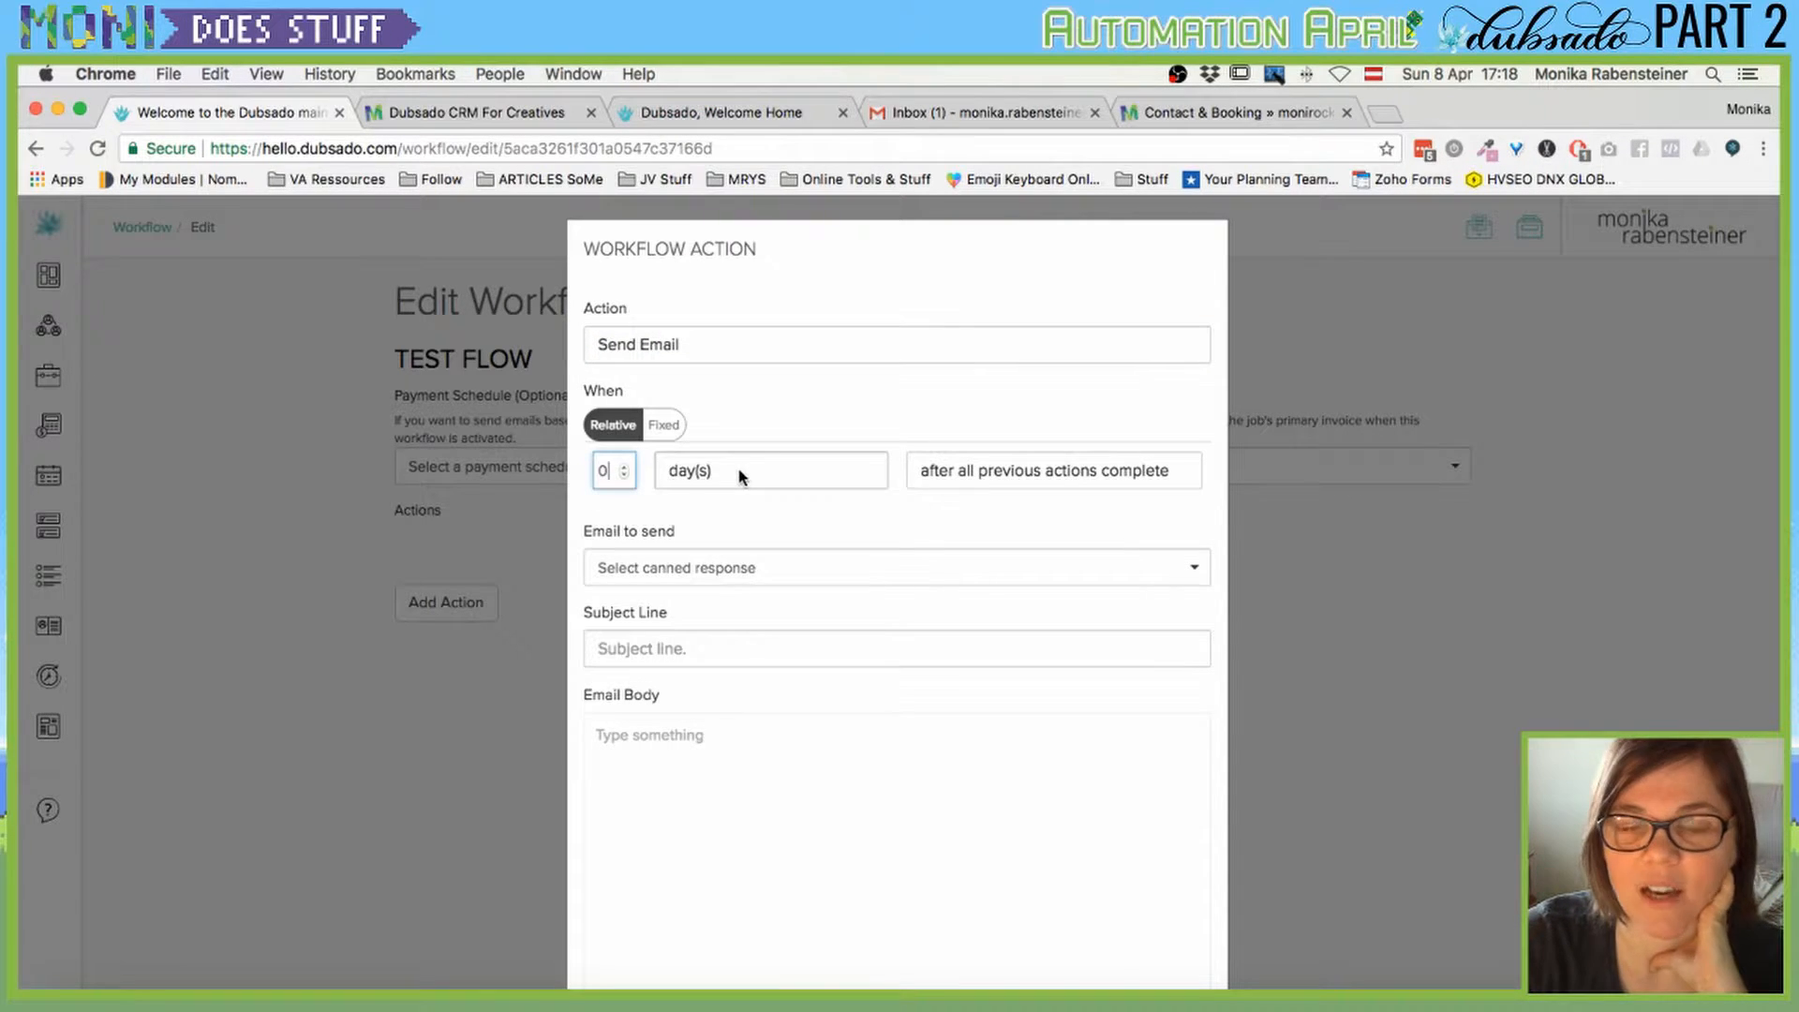
pyautogui.click(995, 470)
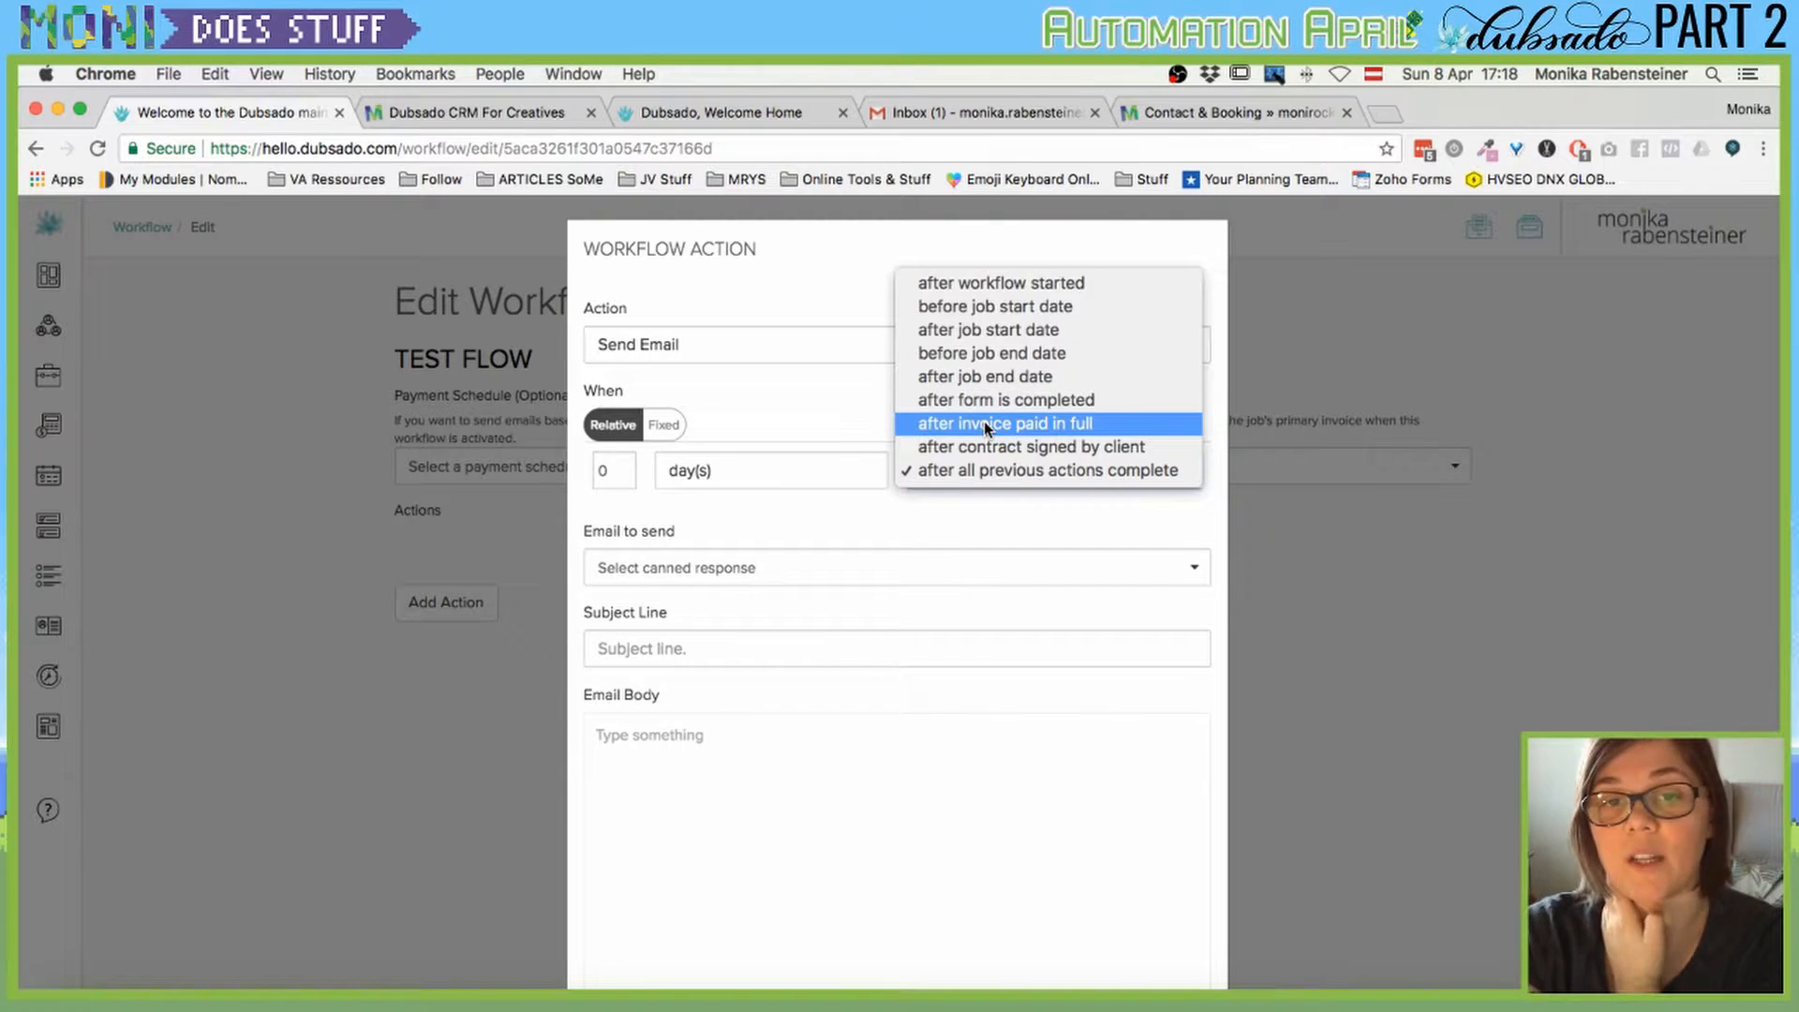
# Change the workflow action to Send Form, timed 0 days after all previous actions complete.
pyautogui.click(616, 342)
pyautogui.click(646, 345)
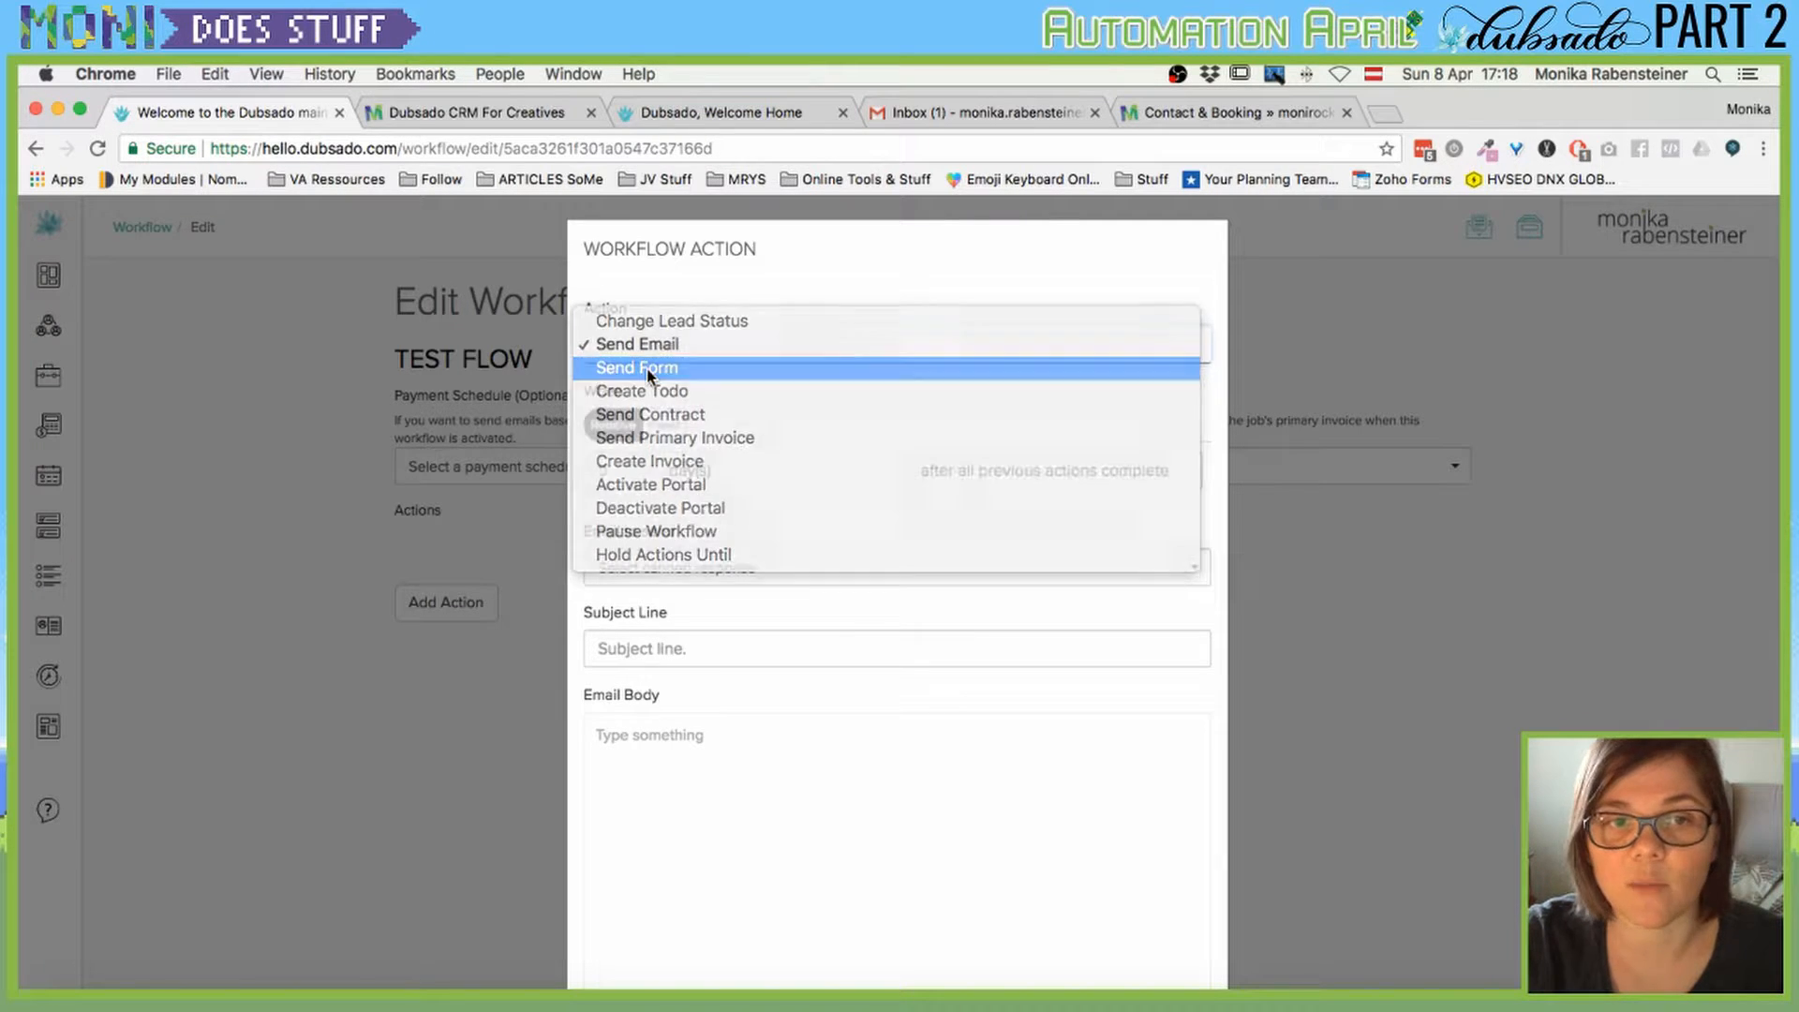
pyautogui.click(648, 370)
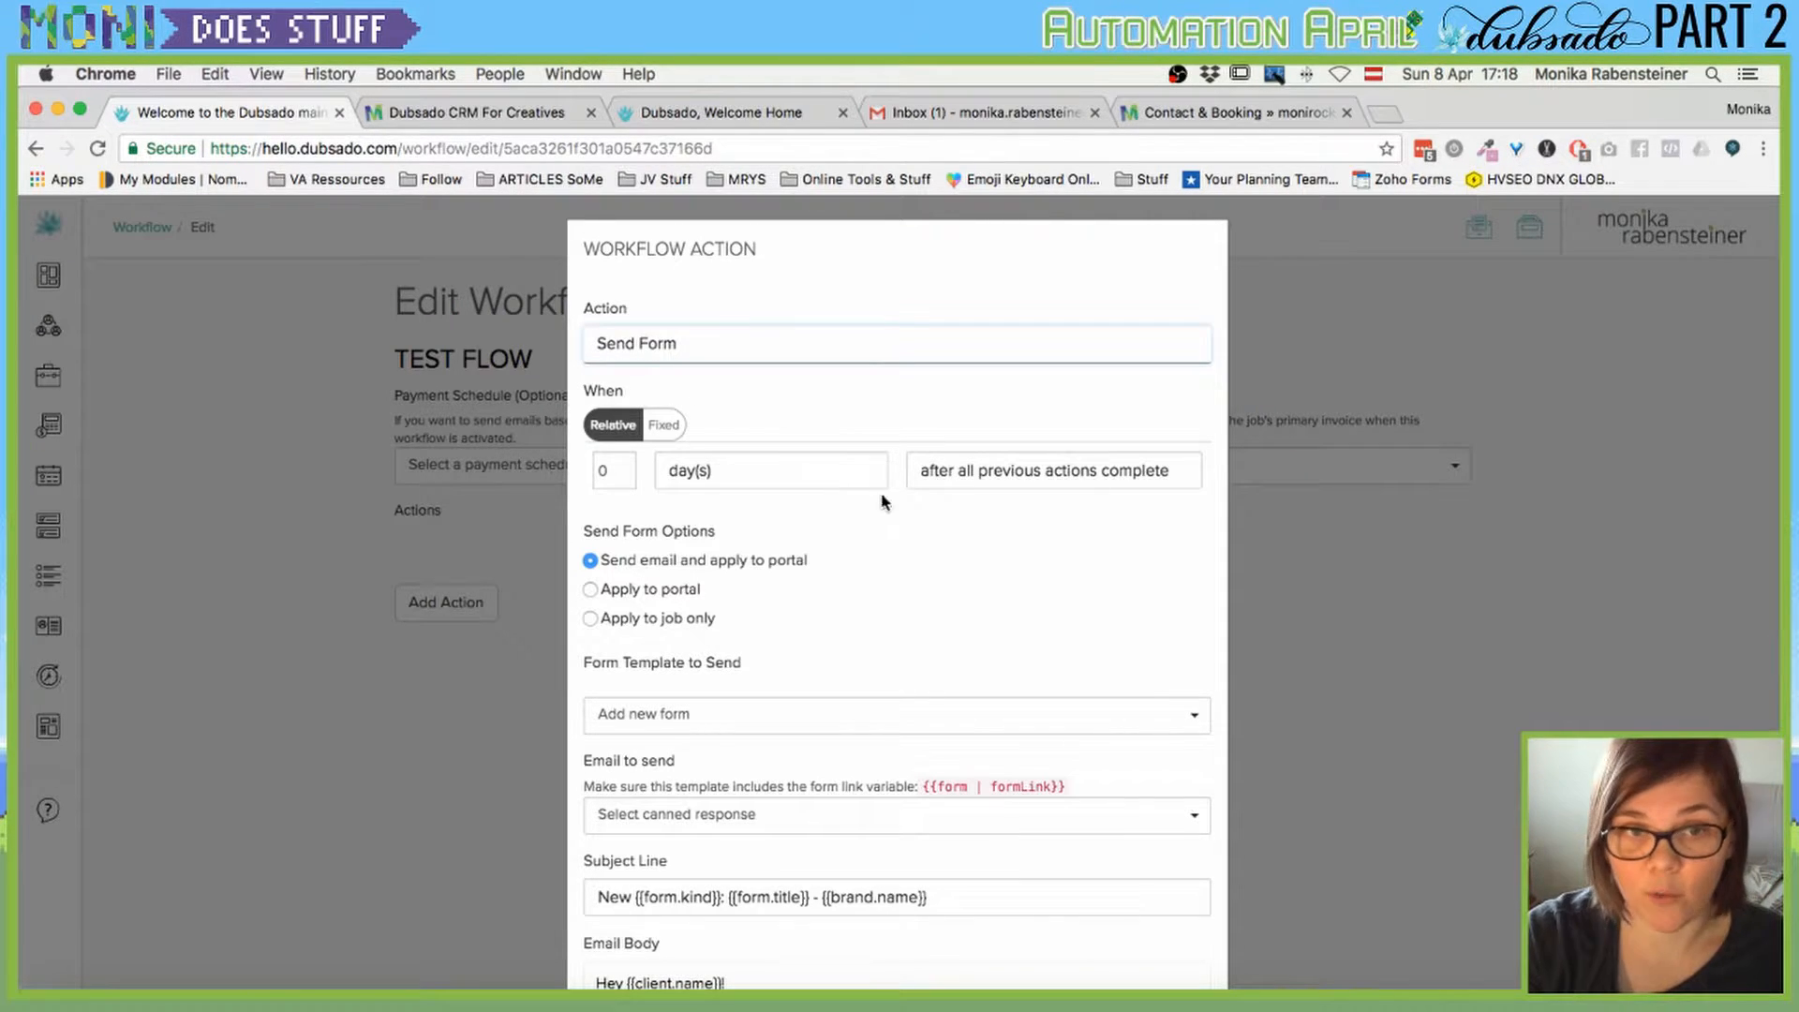
pyautogui.click(966, 478)
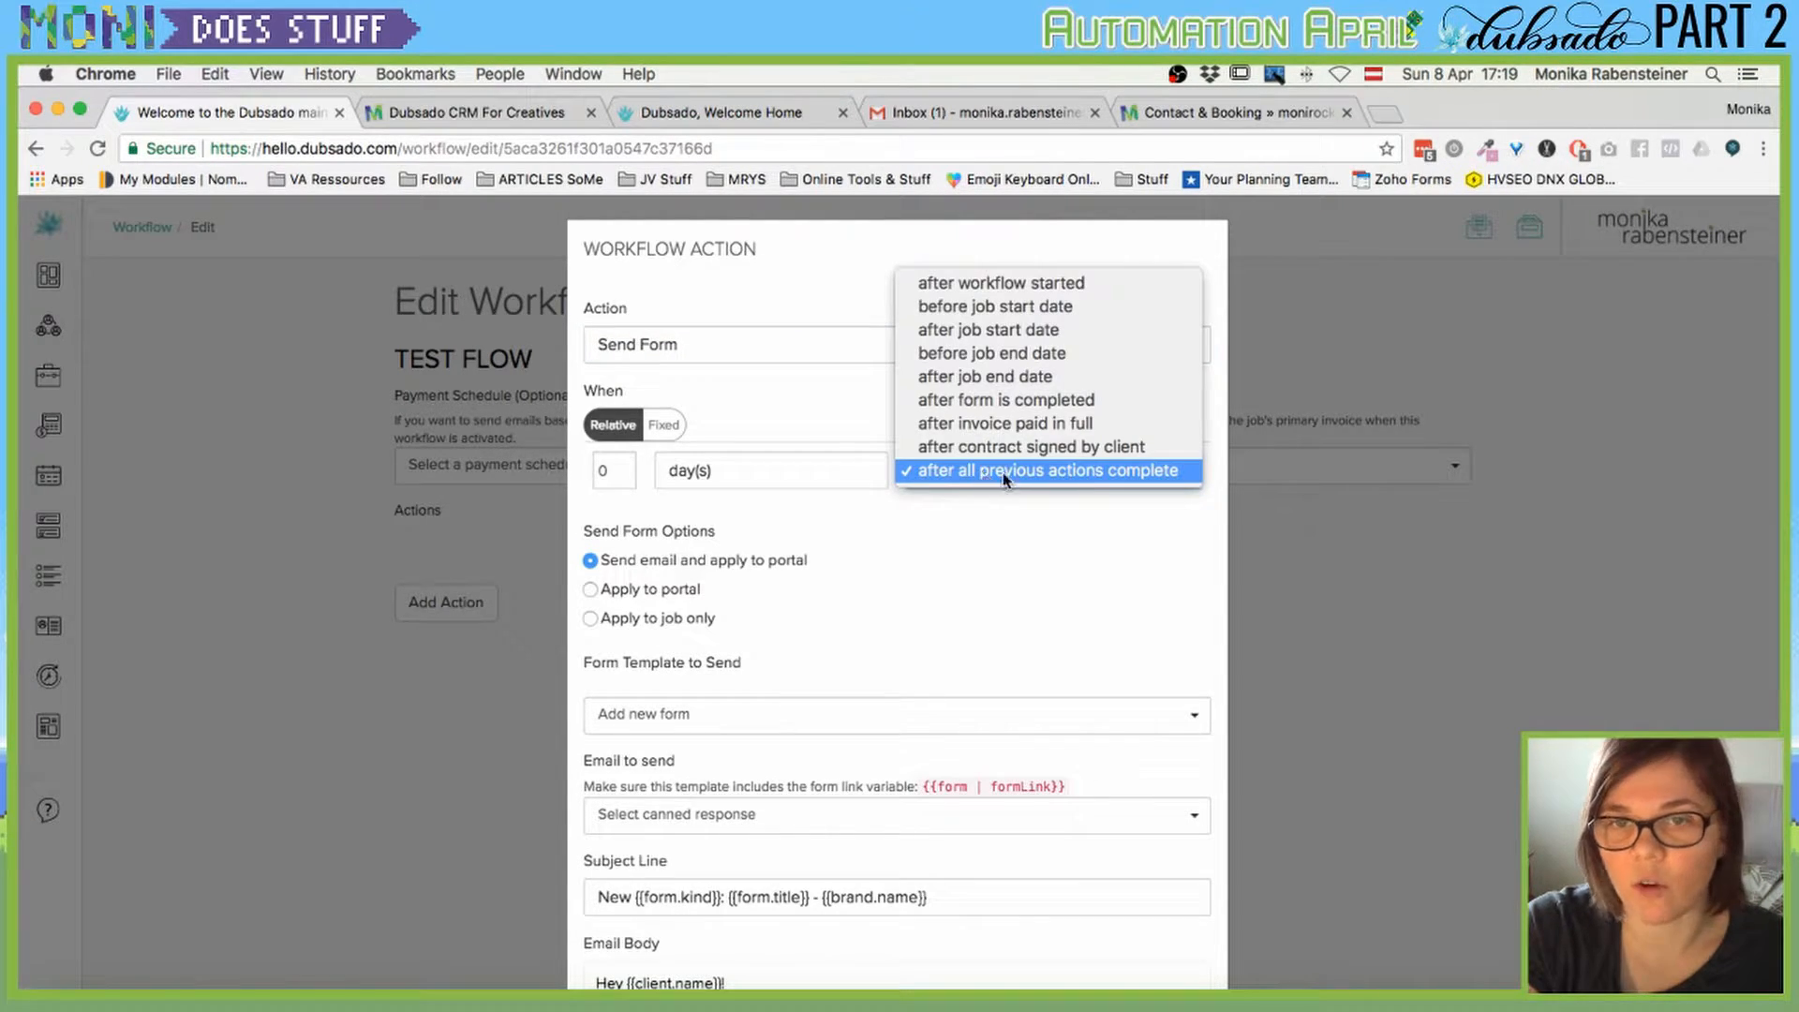
pyautogui.click(1003, 281)
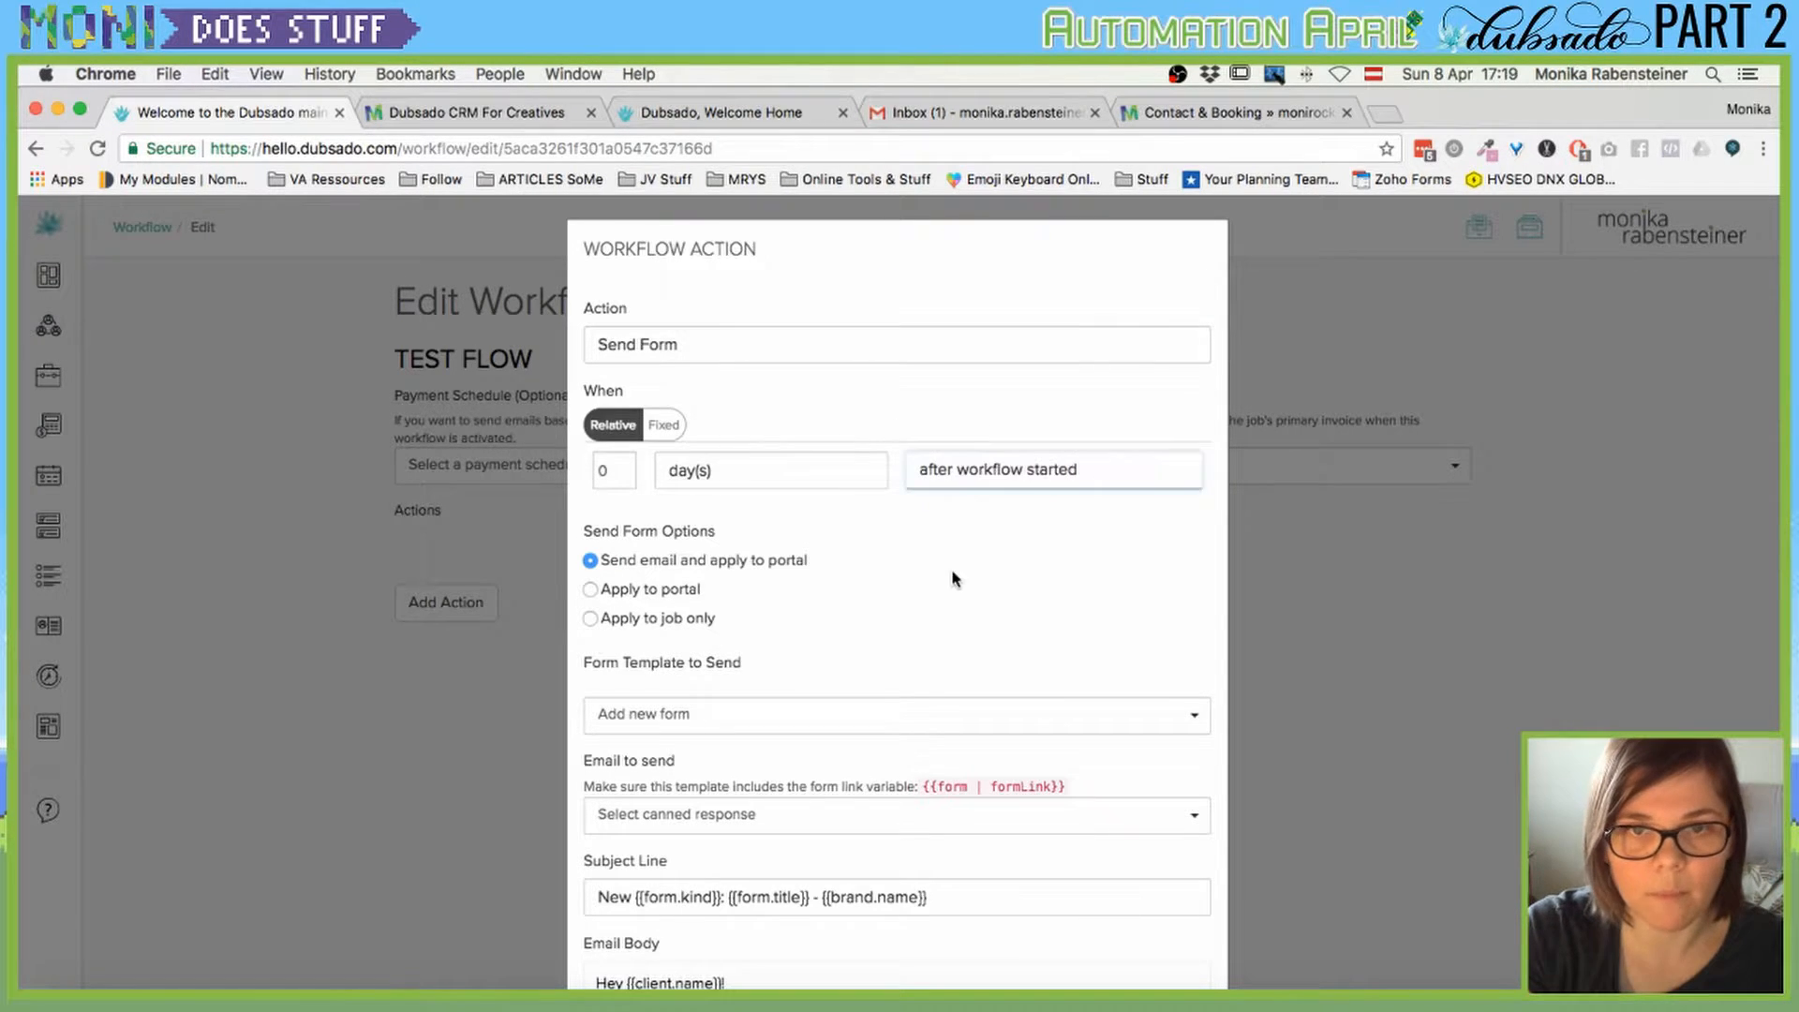
pyautogui.click(988, 470)
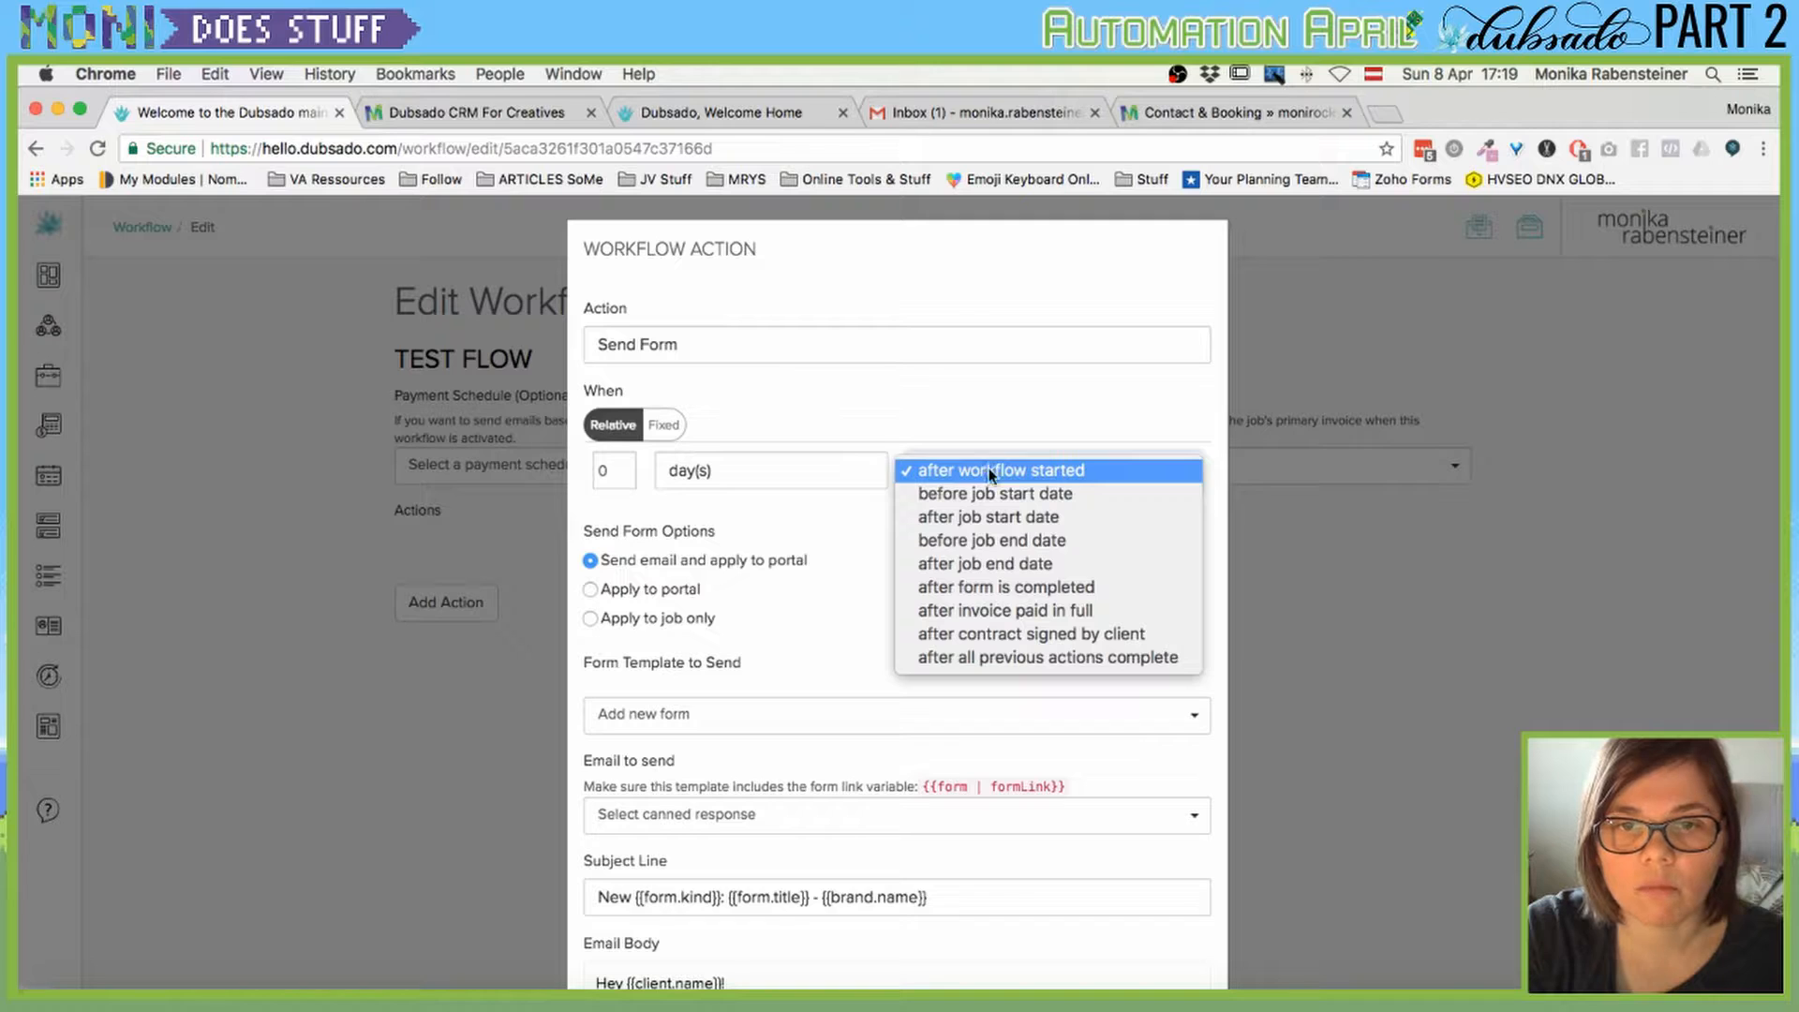
pyautogui.click(995, 668)
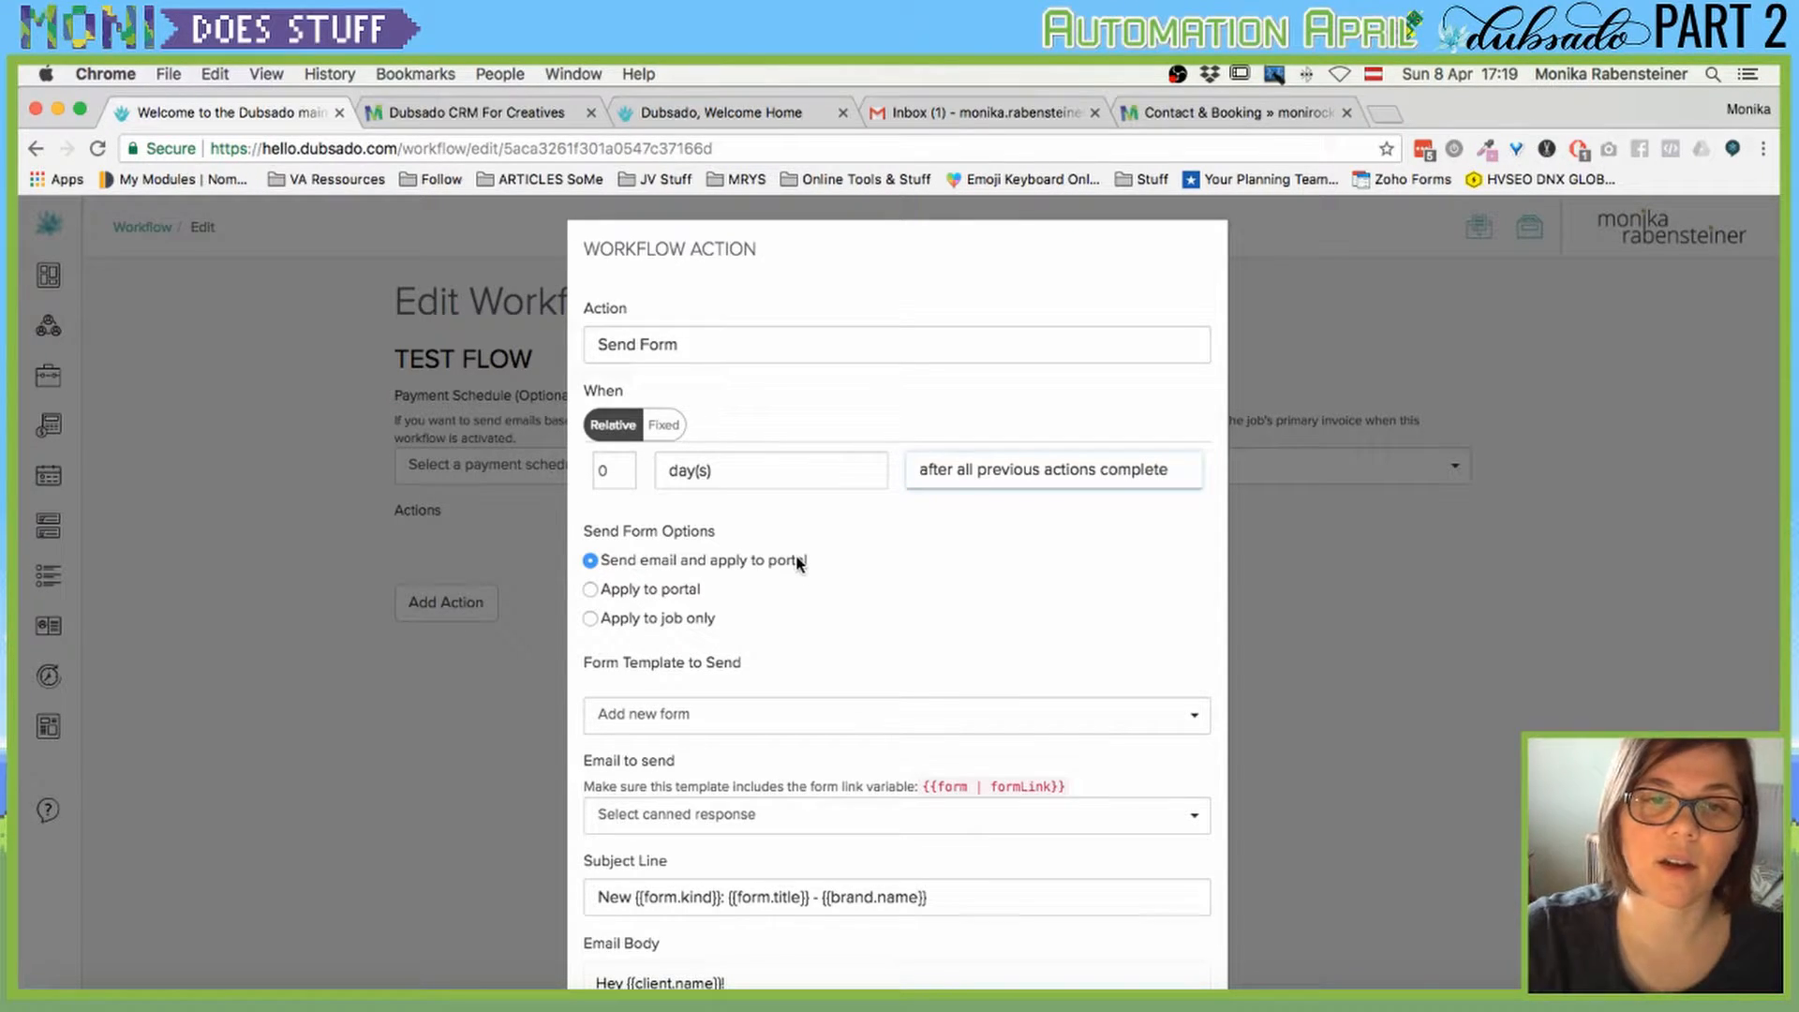
# Try the Apply to portal and Apply to job only form options, and return to Send email and apply to portal.
pyautogui.click(607, 590)
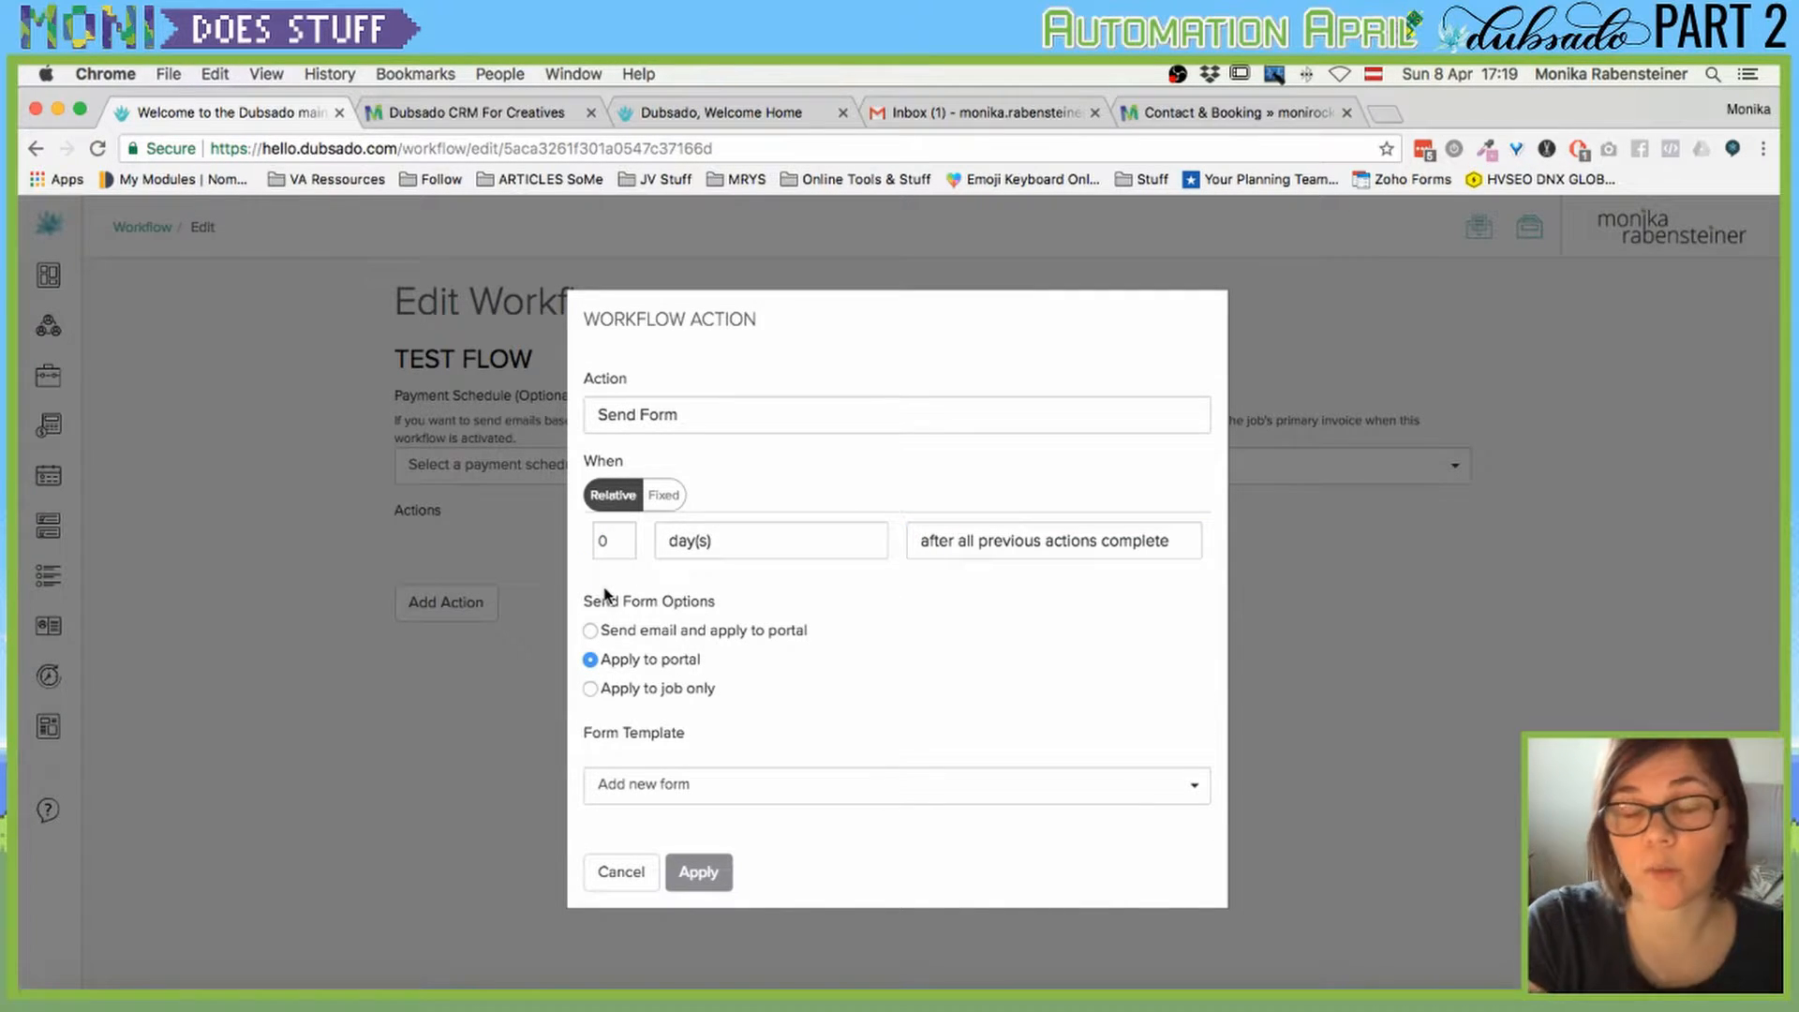
pyautogui.click(591, 631)
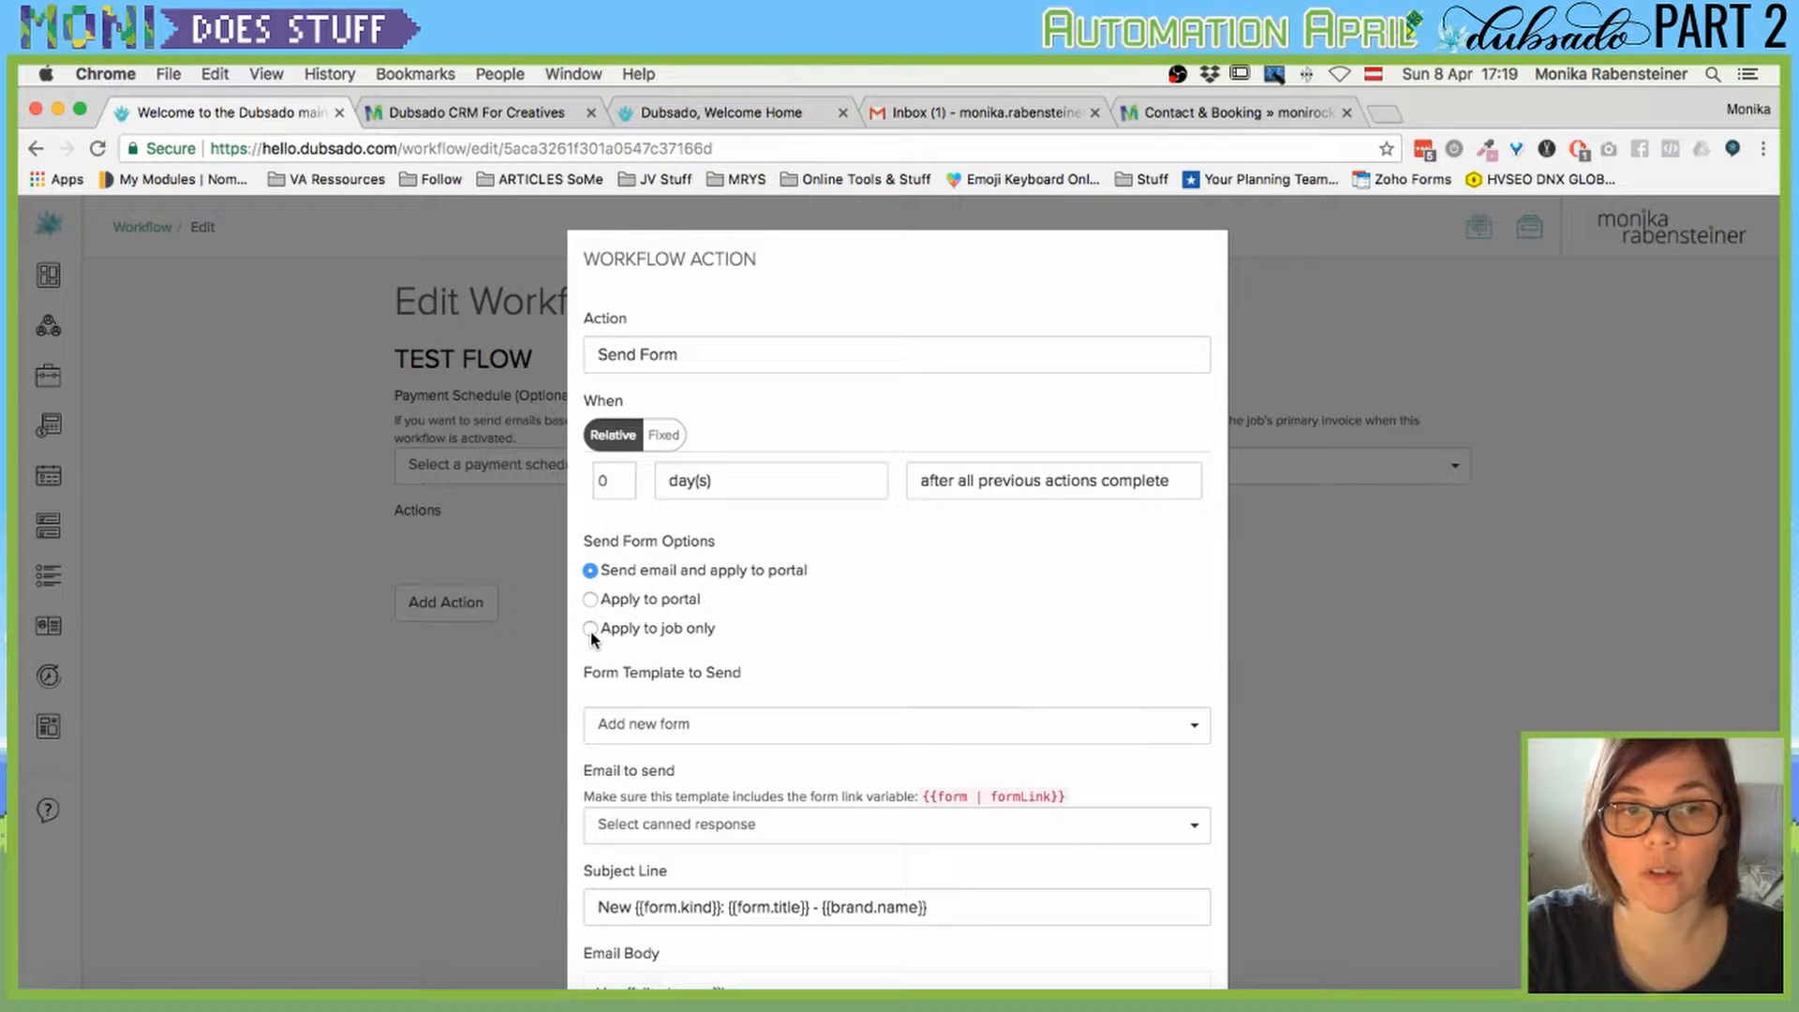
pyautogui.click(590, 629)
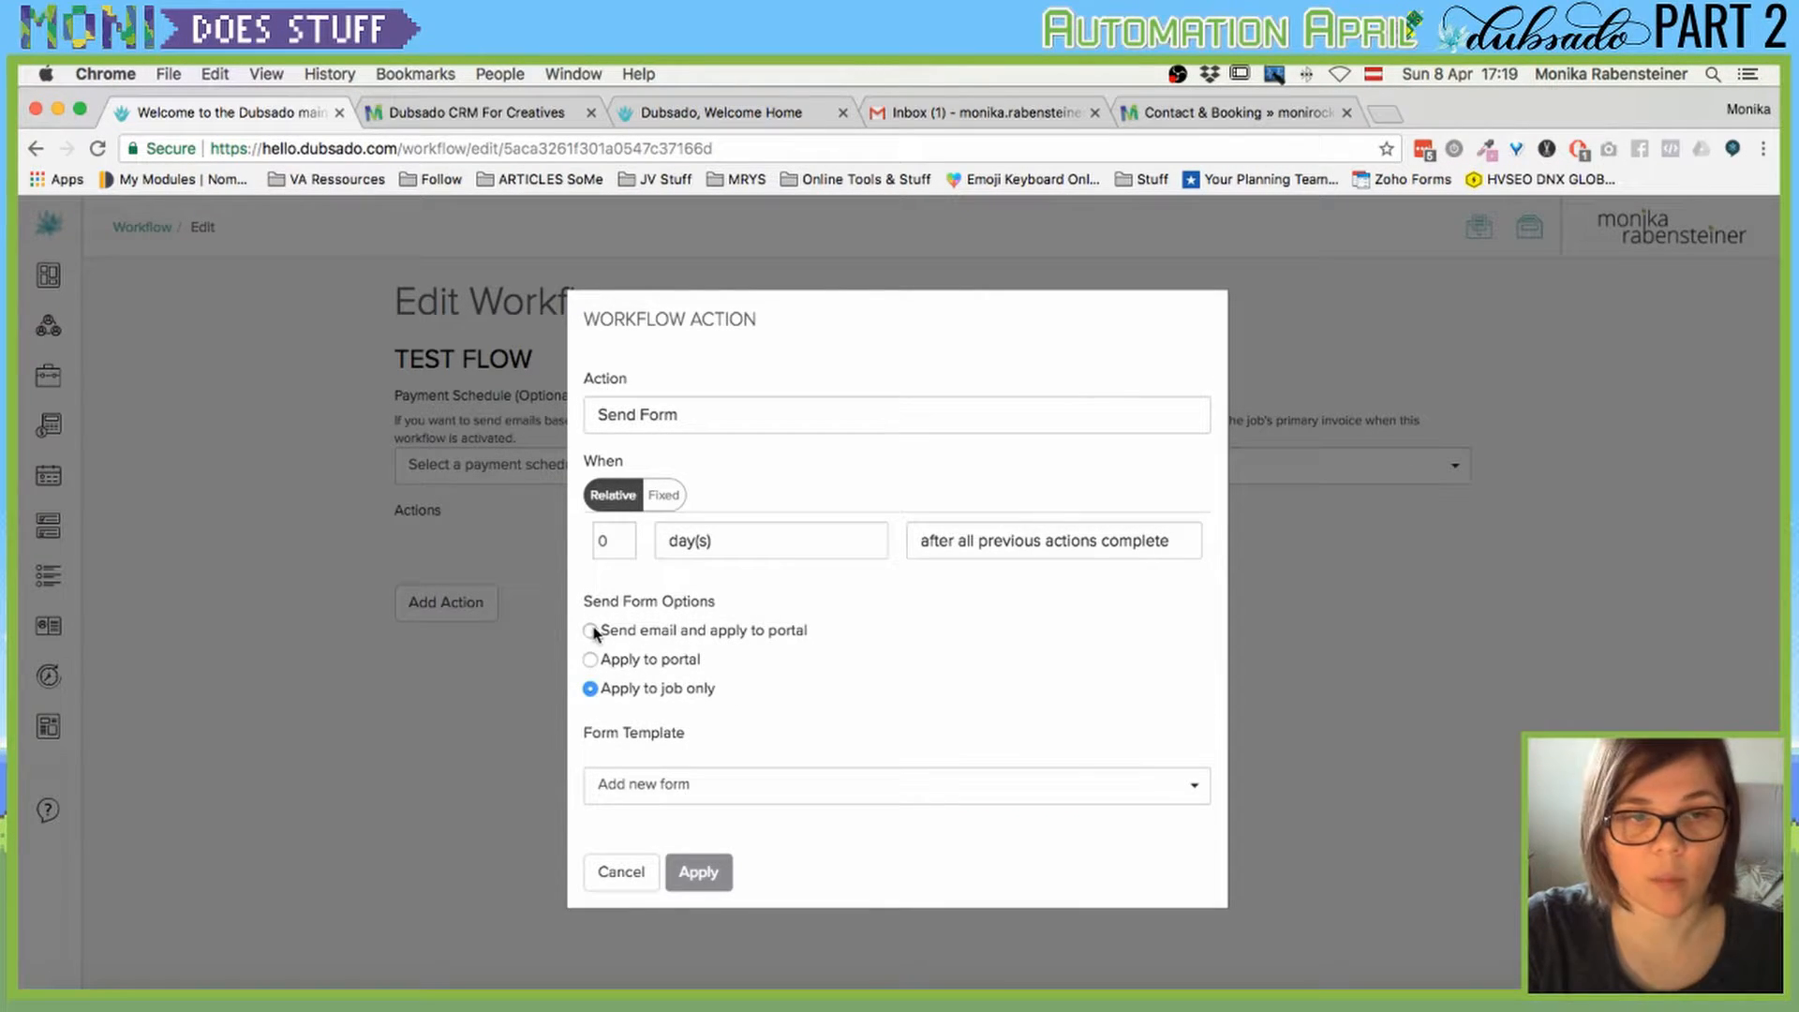
pyautogui.click(590, 631)
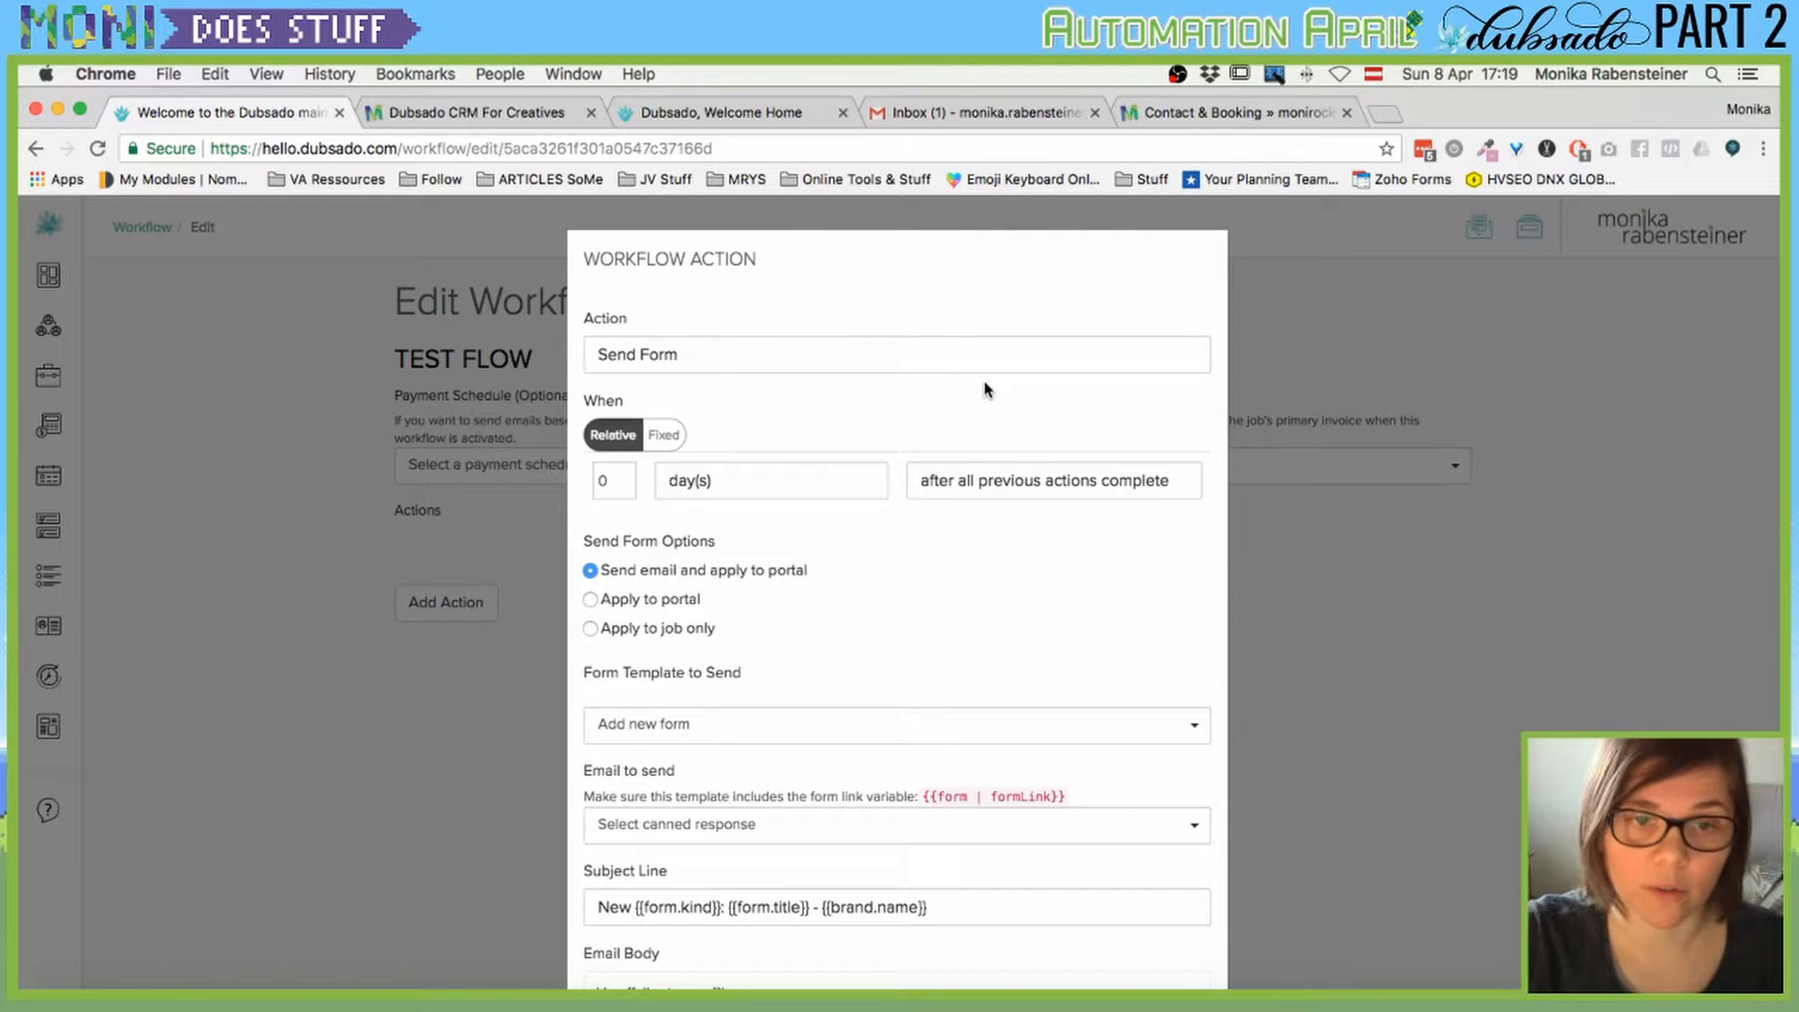
# Search the form templates for PROPOSAL and choose Graphic Design Proposal as the form to send.
pyautogui.scroll(-3, 656, 607)
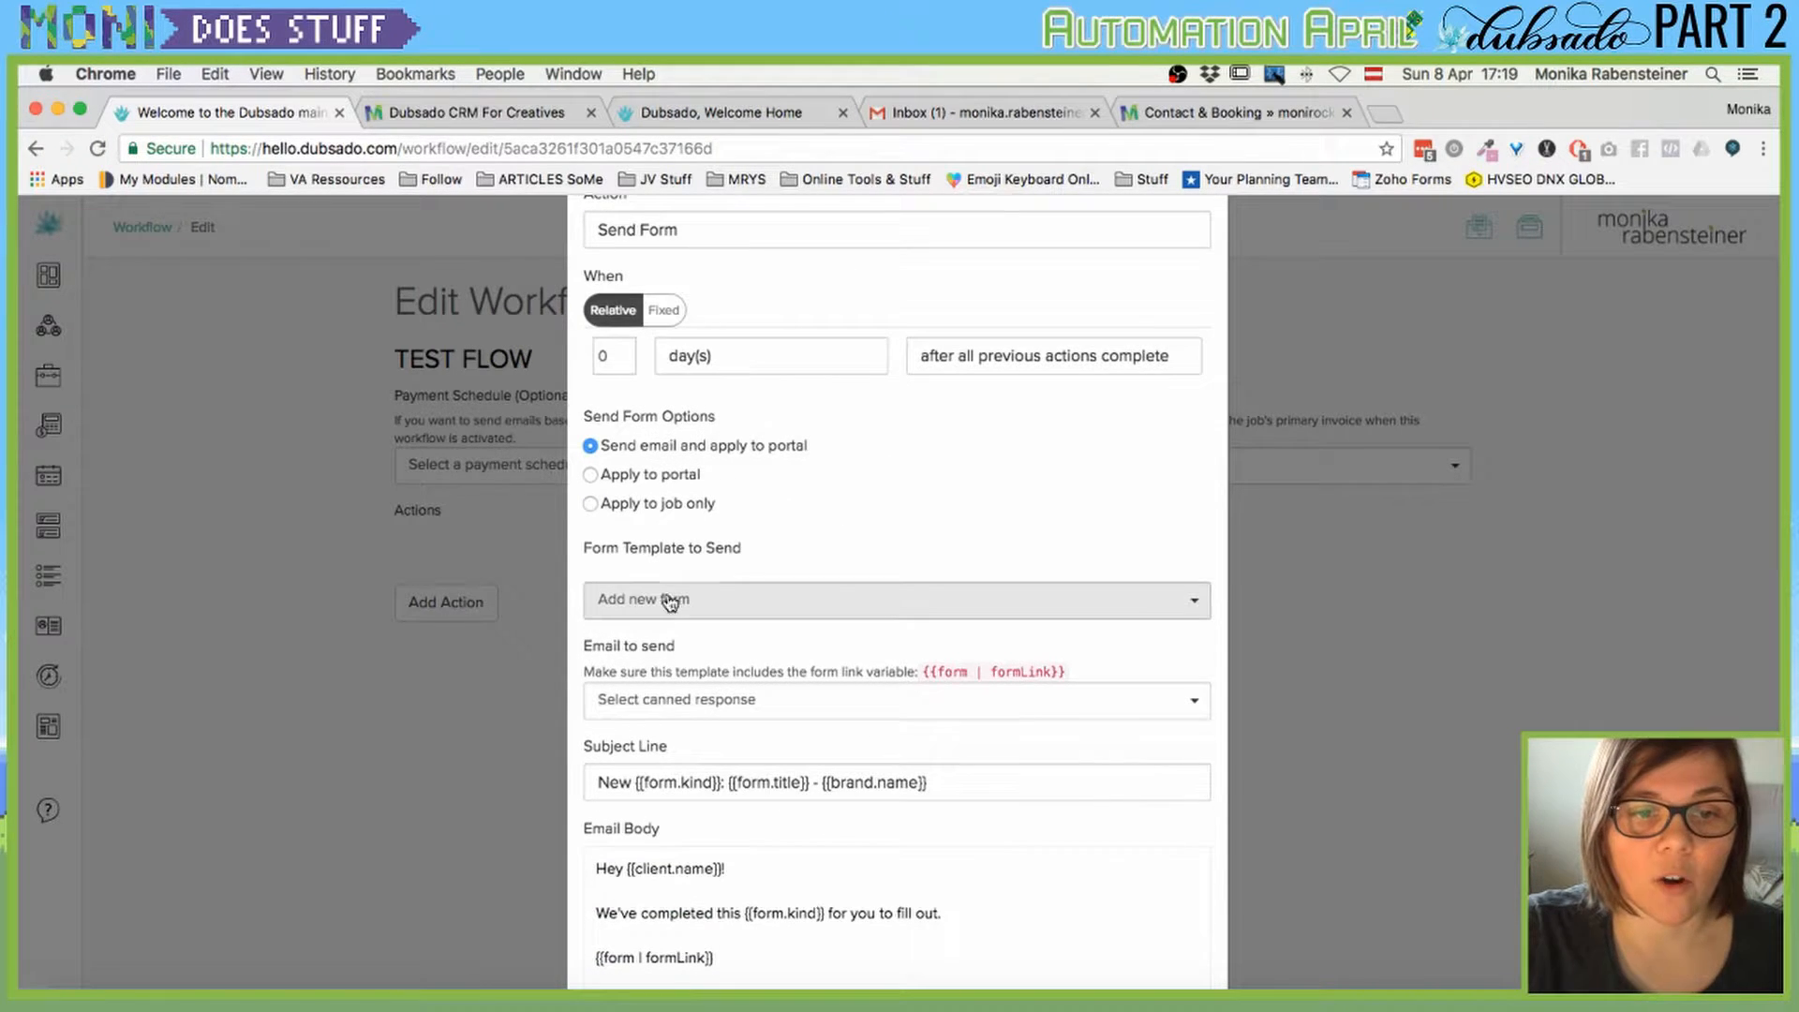
pyautogui.click(717, 602)
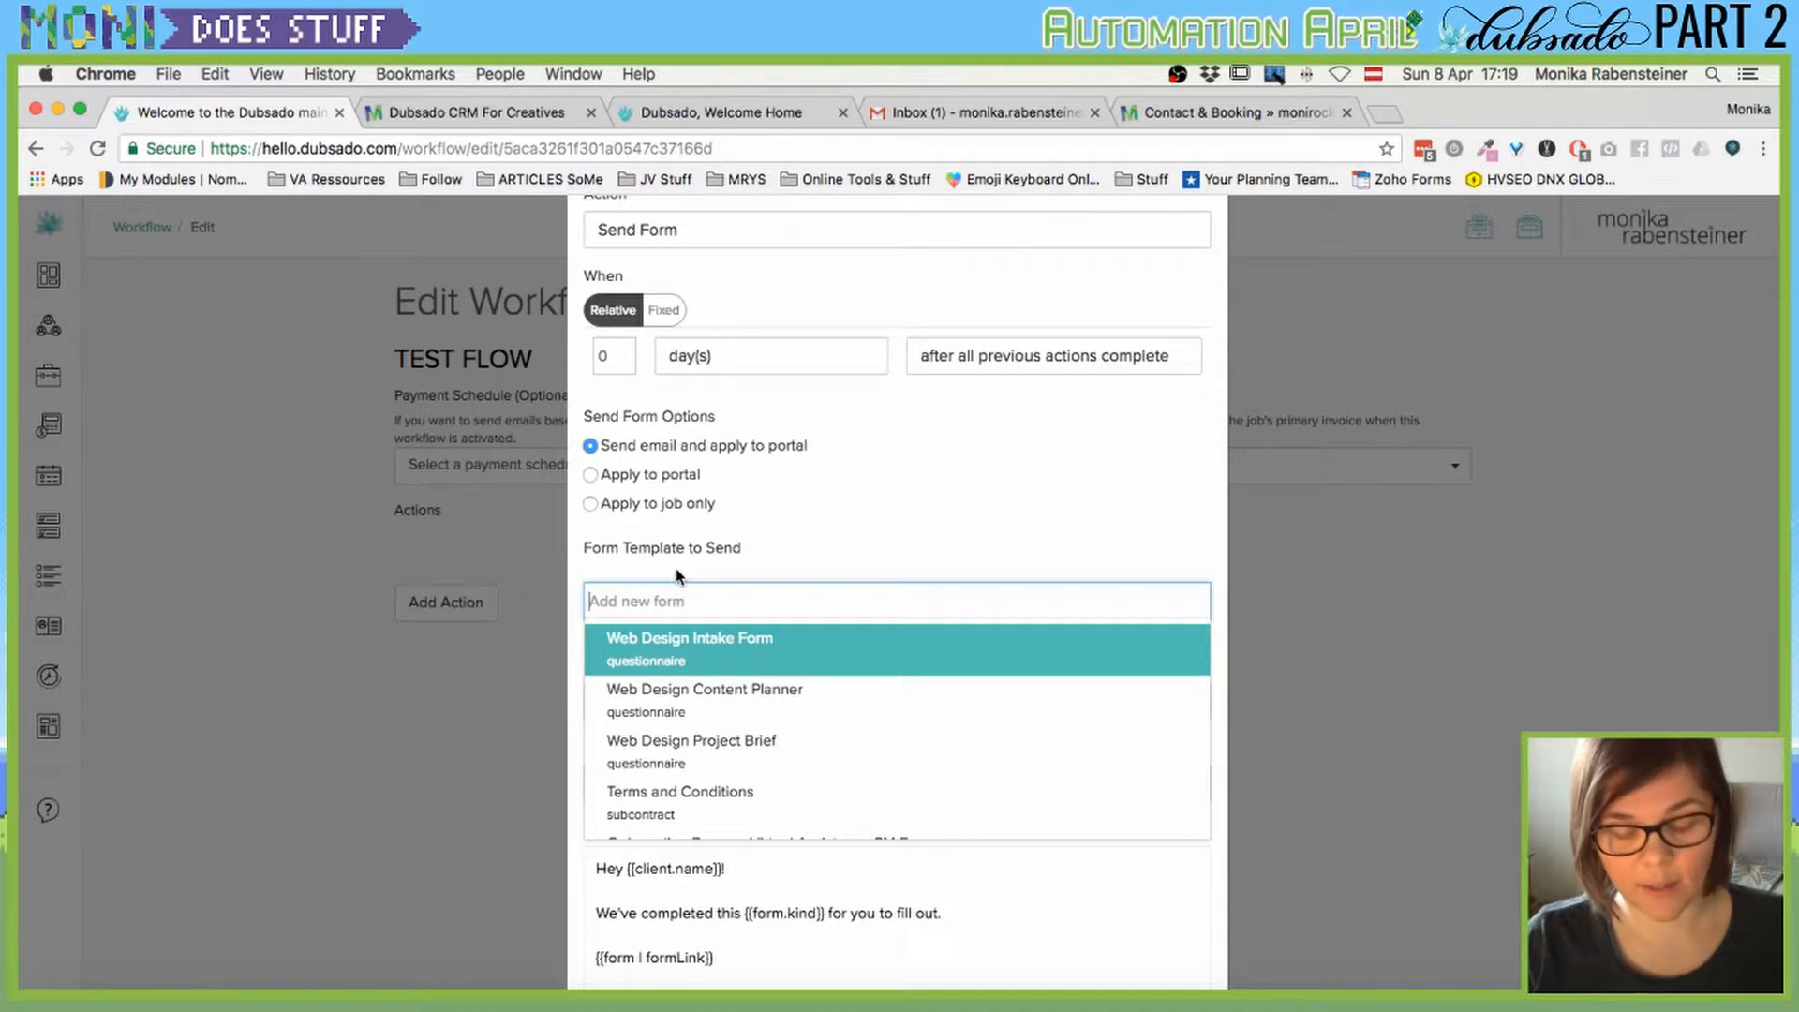
pyautogui.write('PR')
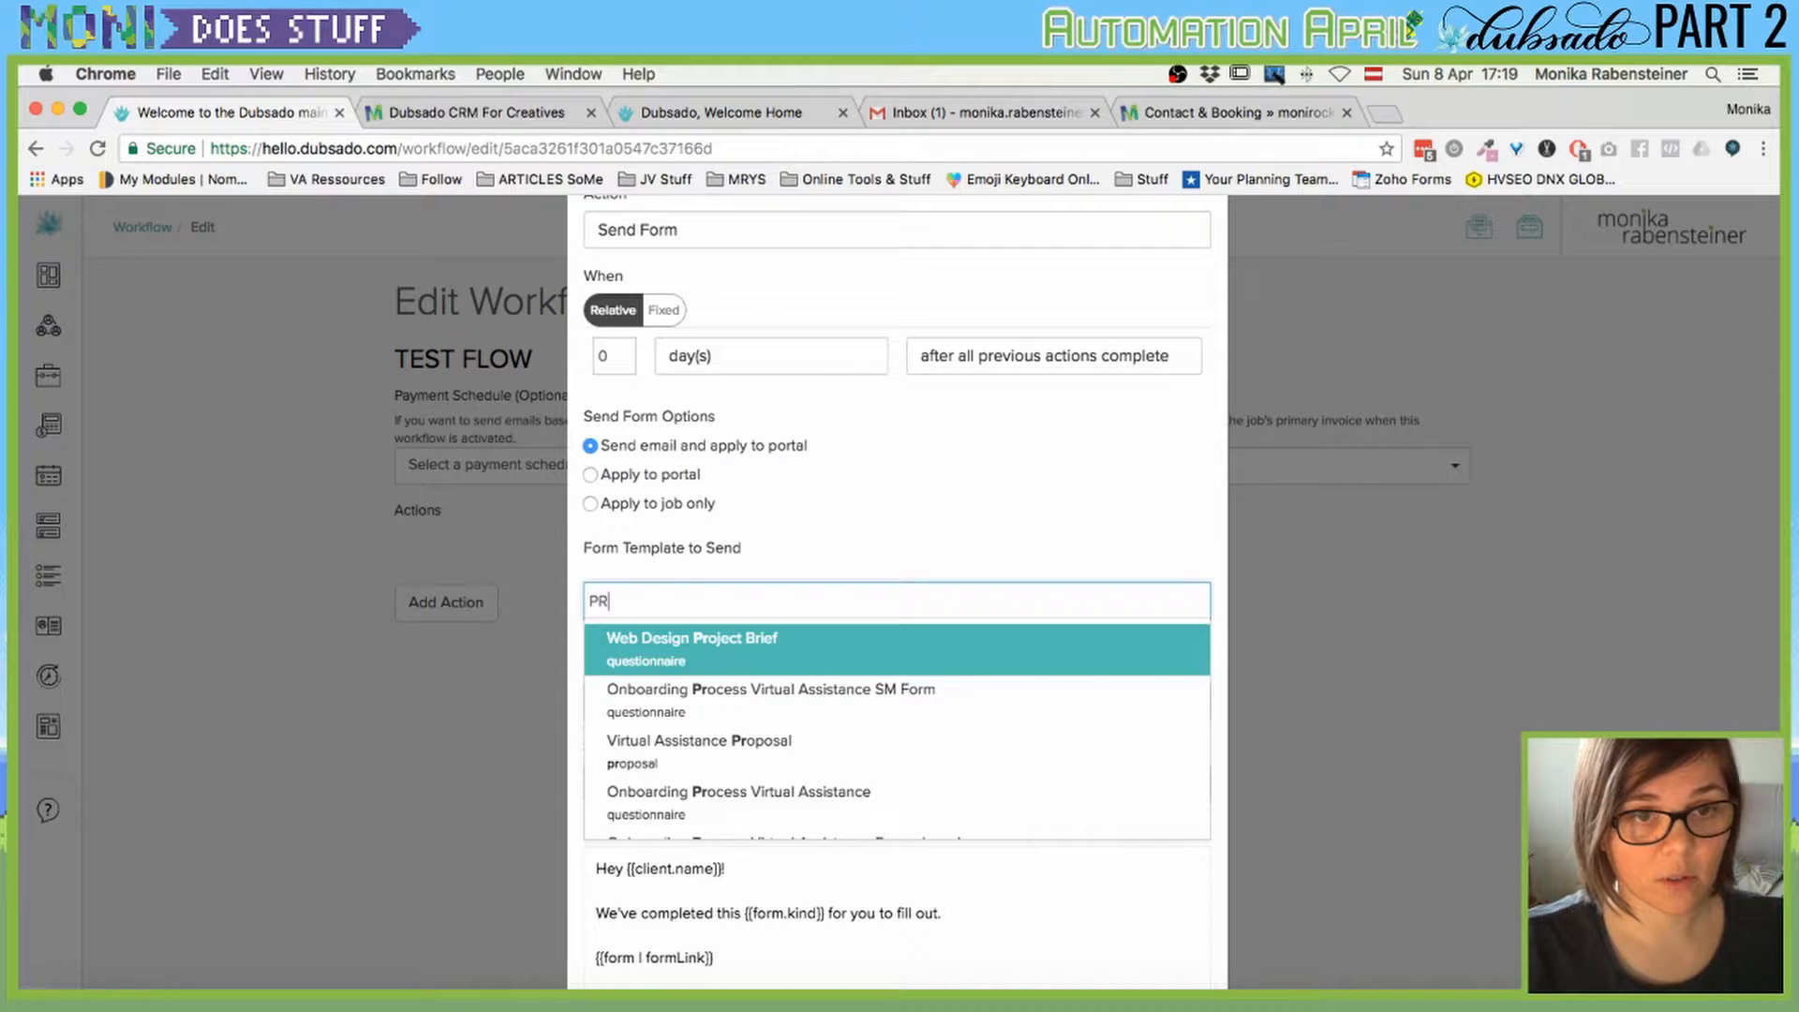
pyautogui.write('OPOSAL')
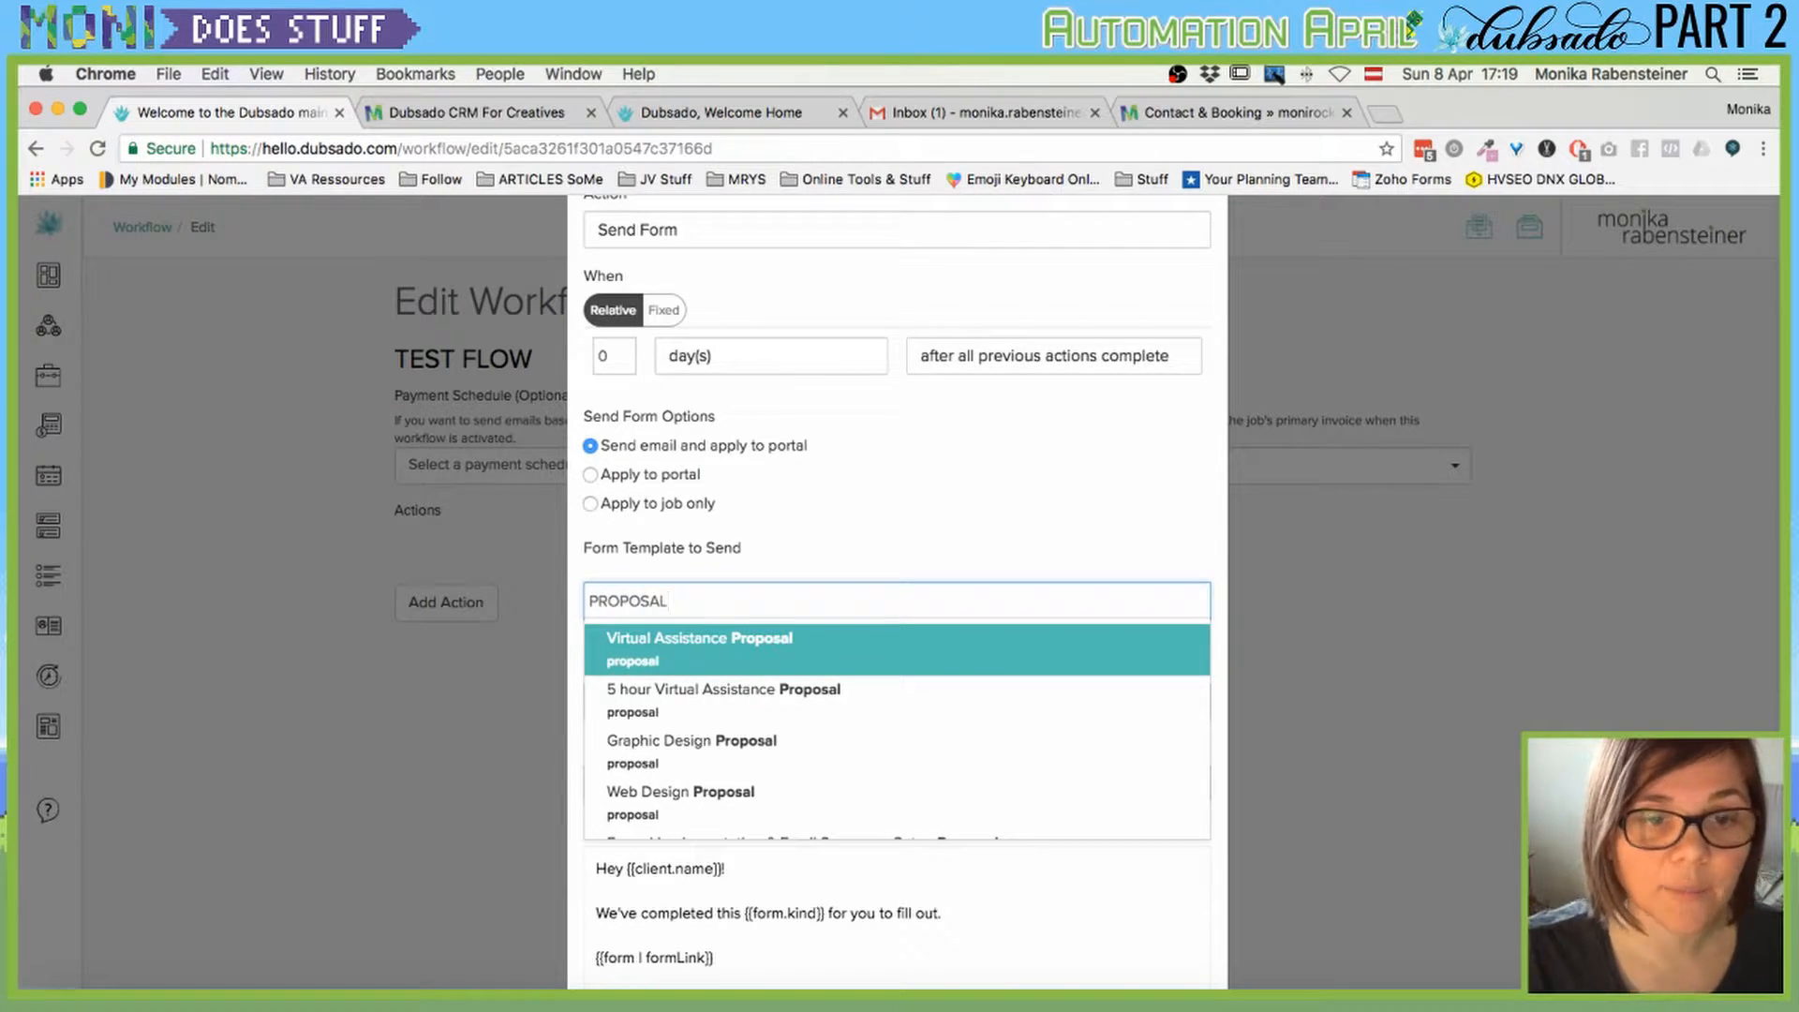
pyautogui.click(649, 757)
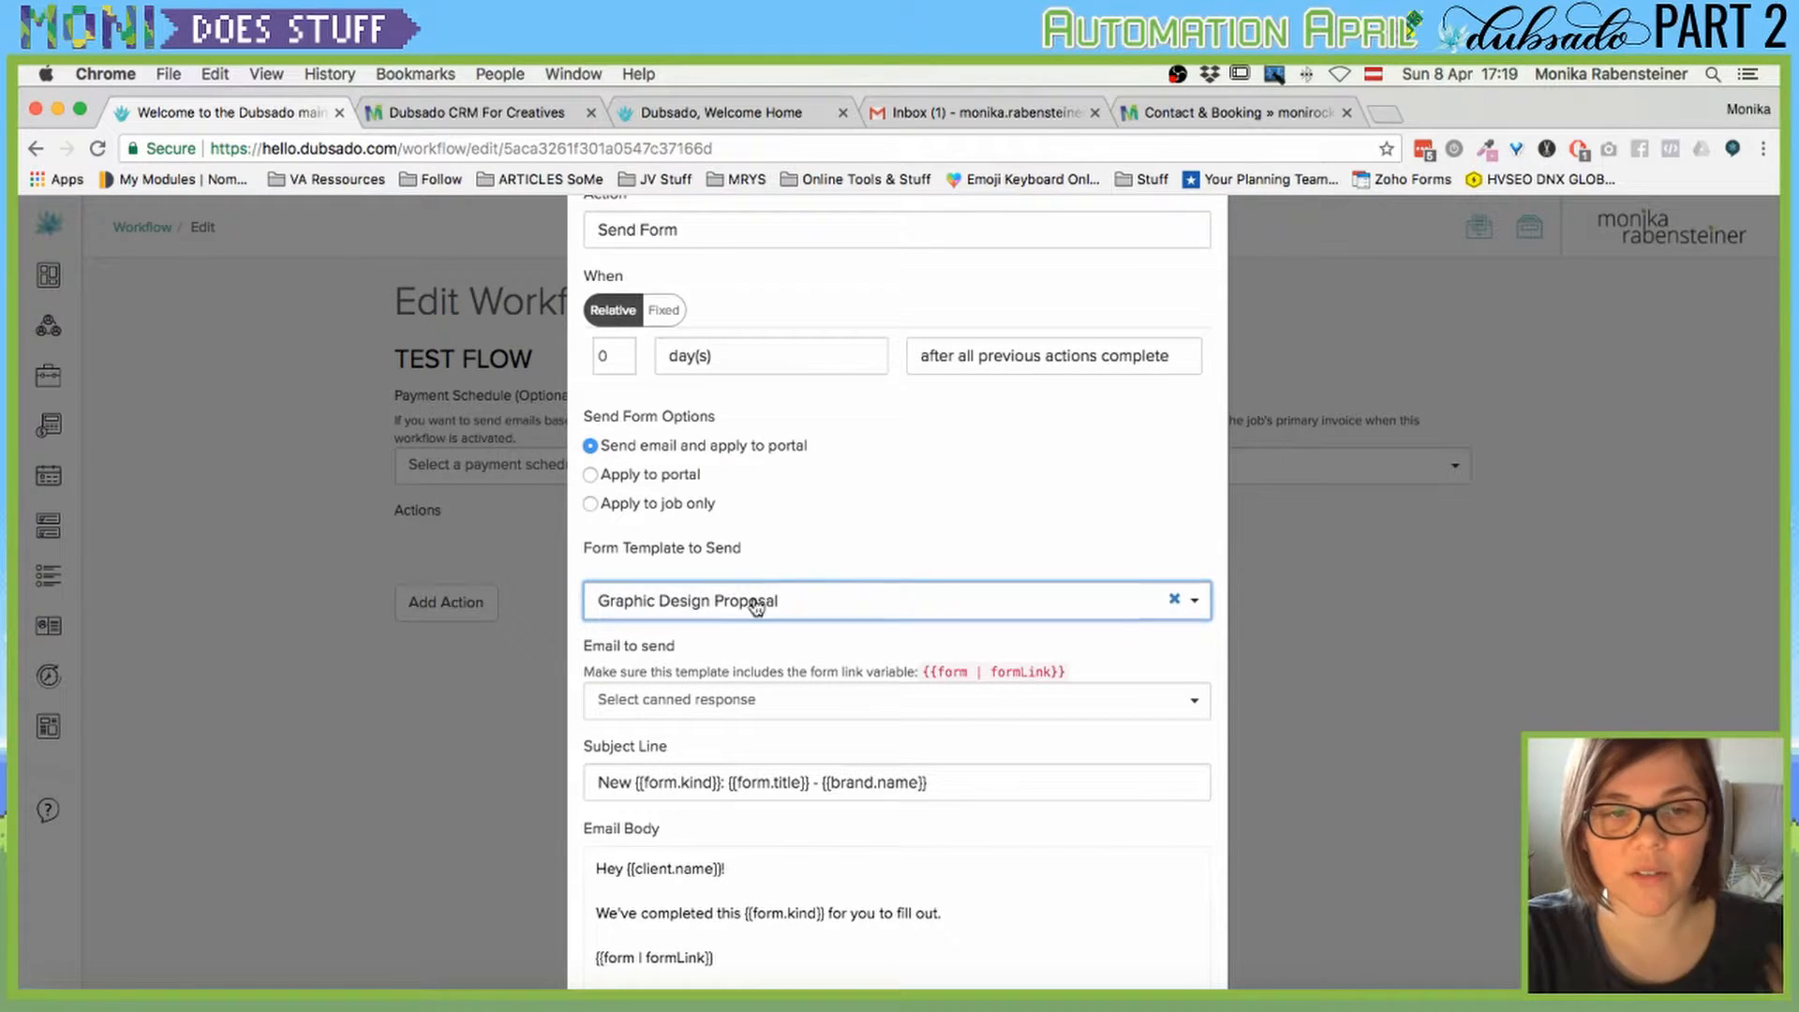
# Replace the email's subject line with "Thanks for being interested....".
pyautogui.scroll(-2, 859, 546)
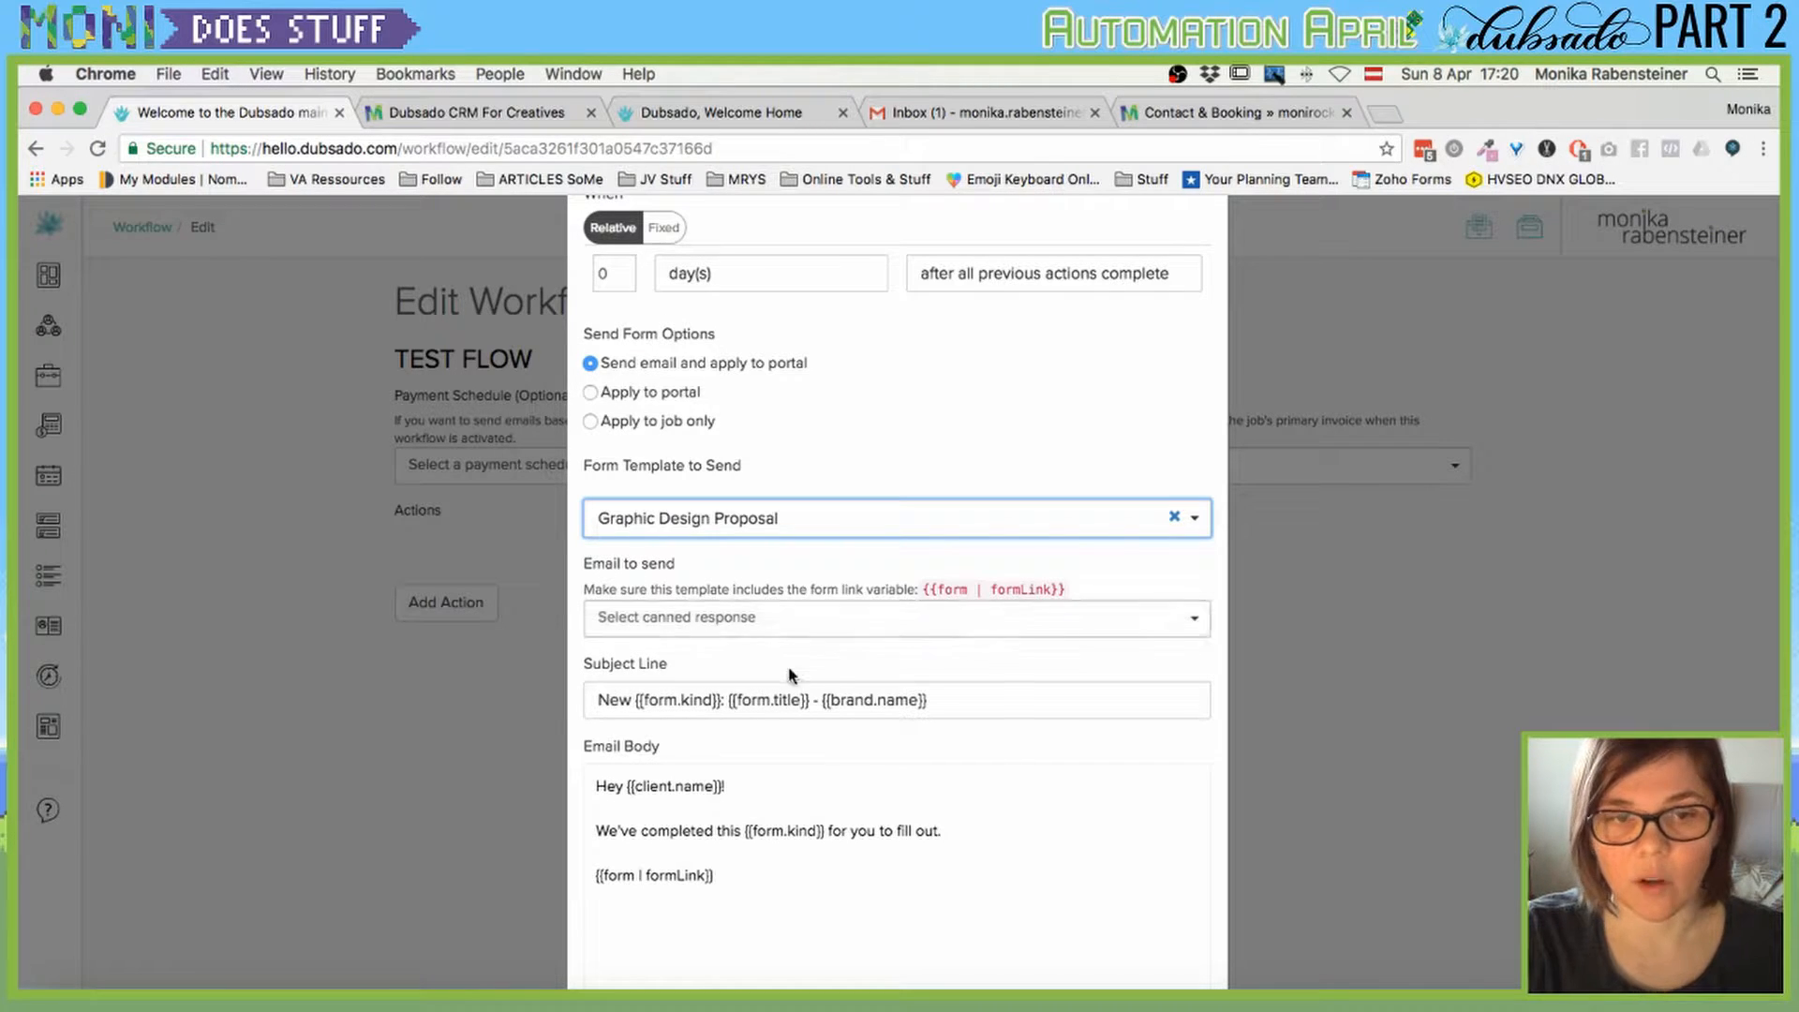
pyautogui.tripleClick(730, 700)
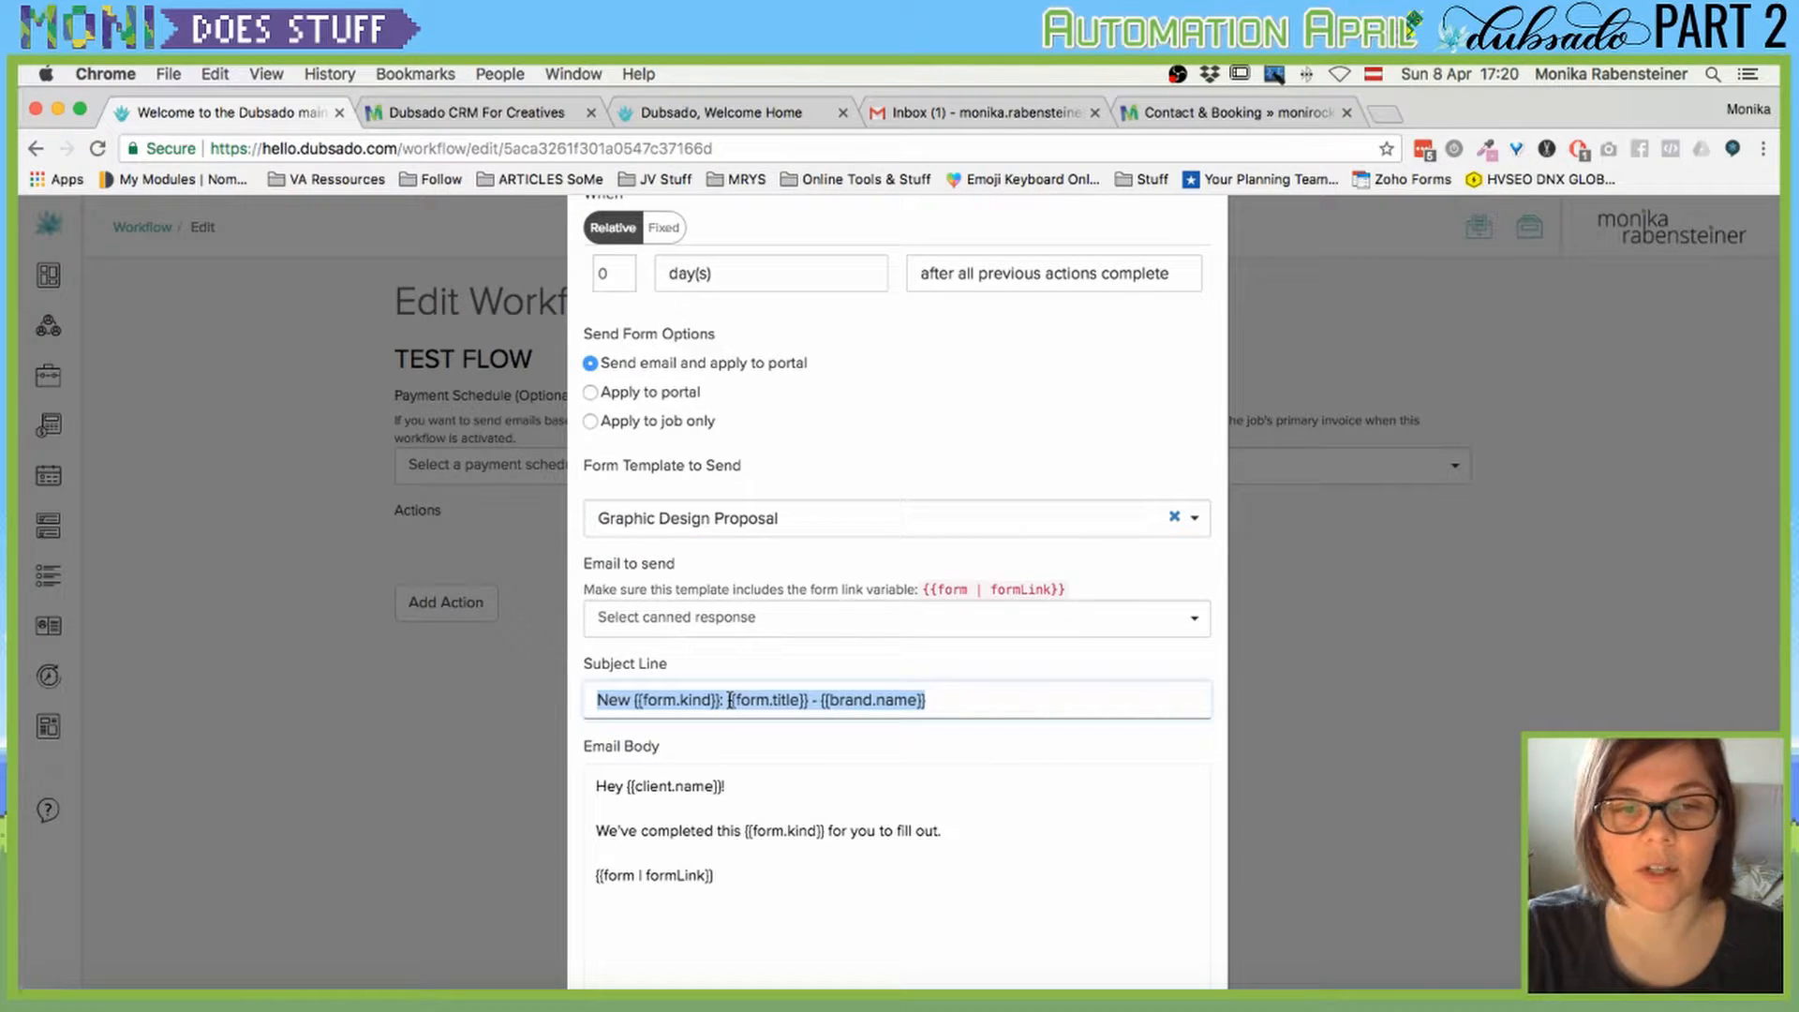
pyautogui.write('Thanks fo')
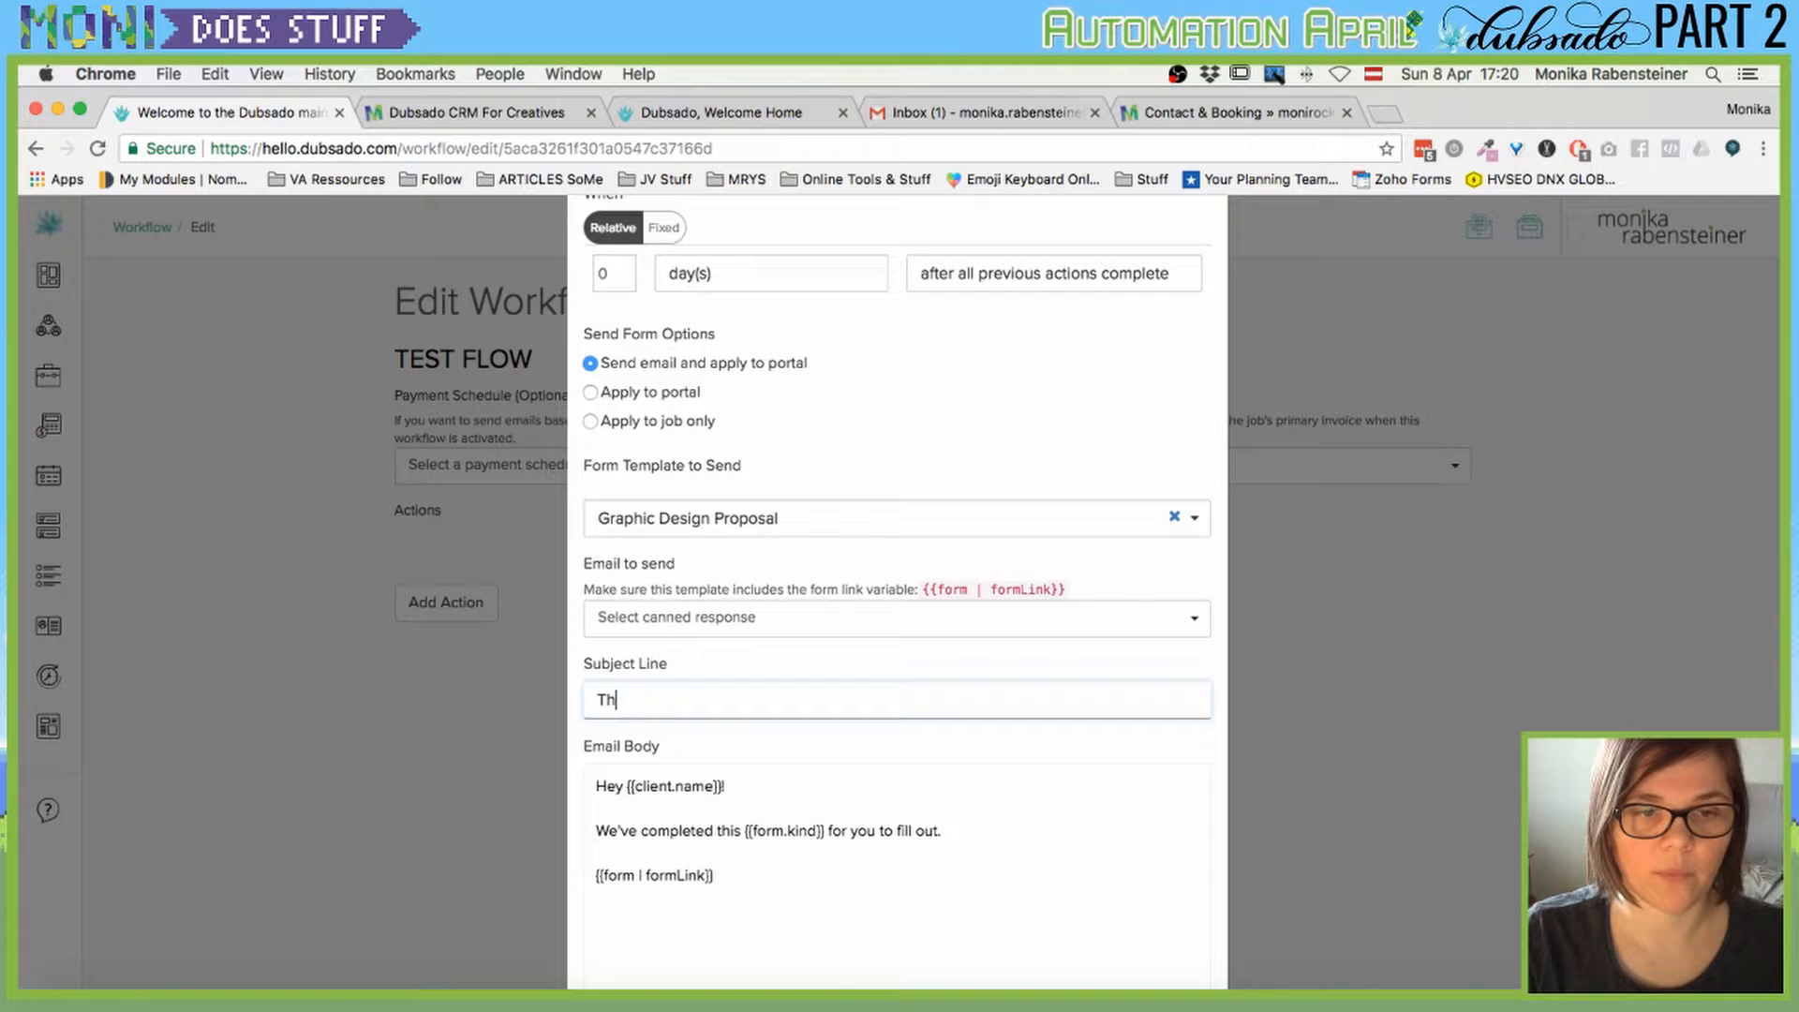
pyautogui.press('BackSpace')
pyautogui.press('BackSpace')
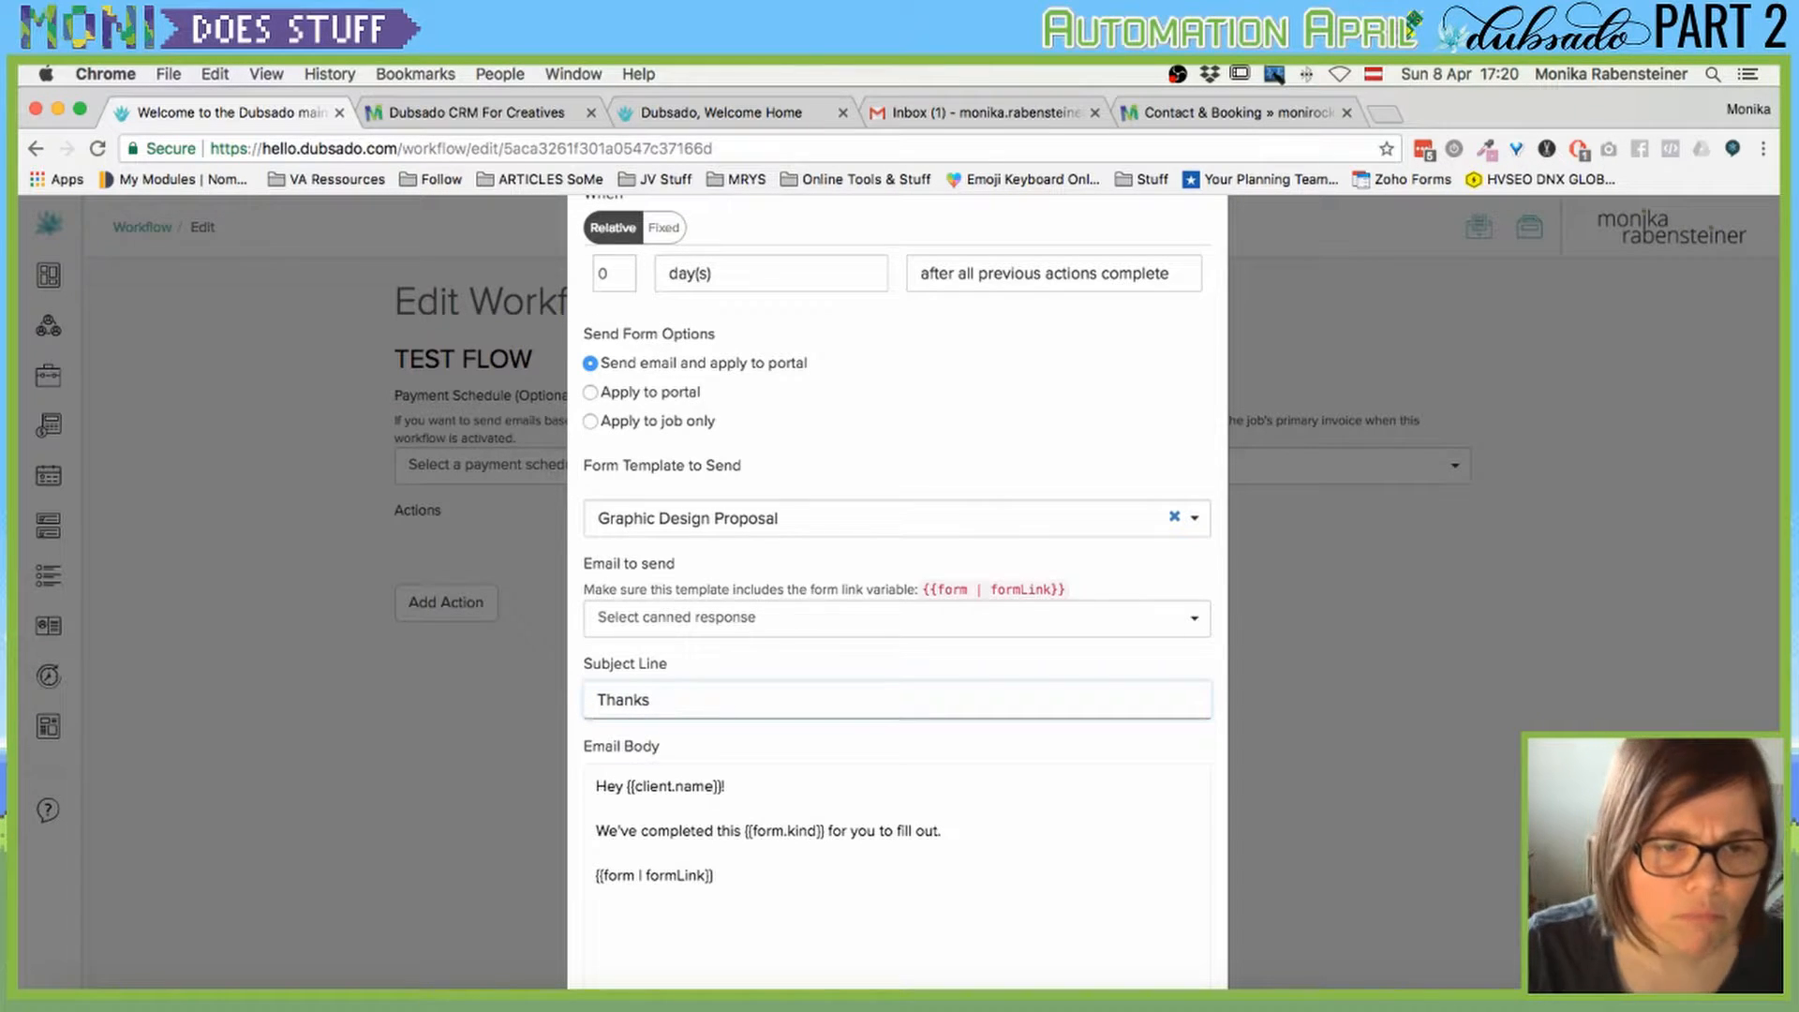
pyautogui.write('for being')
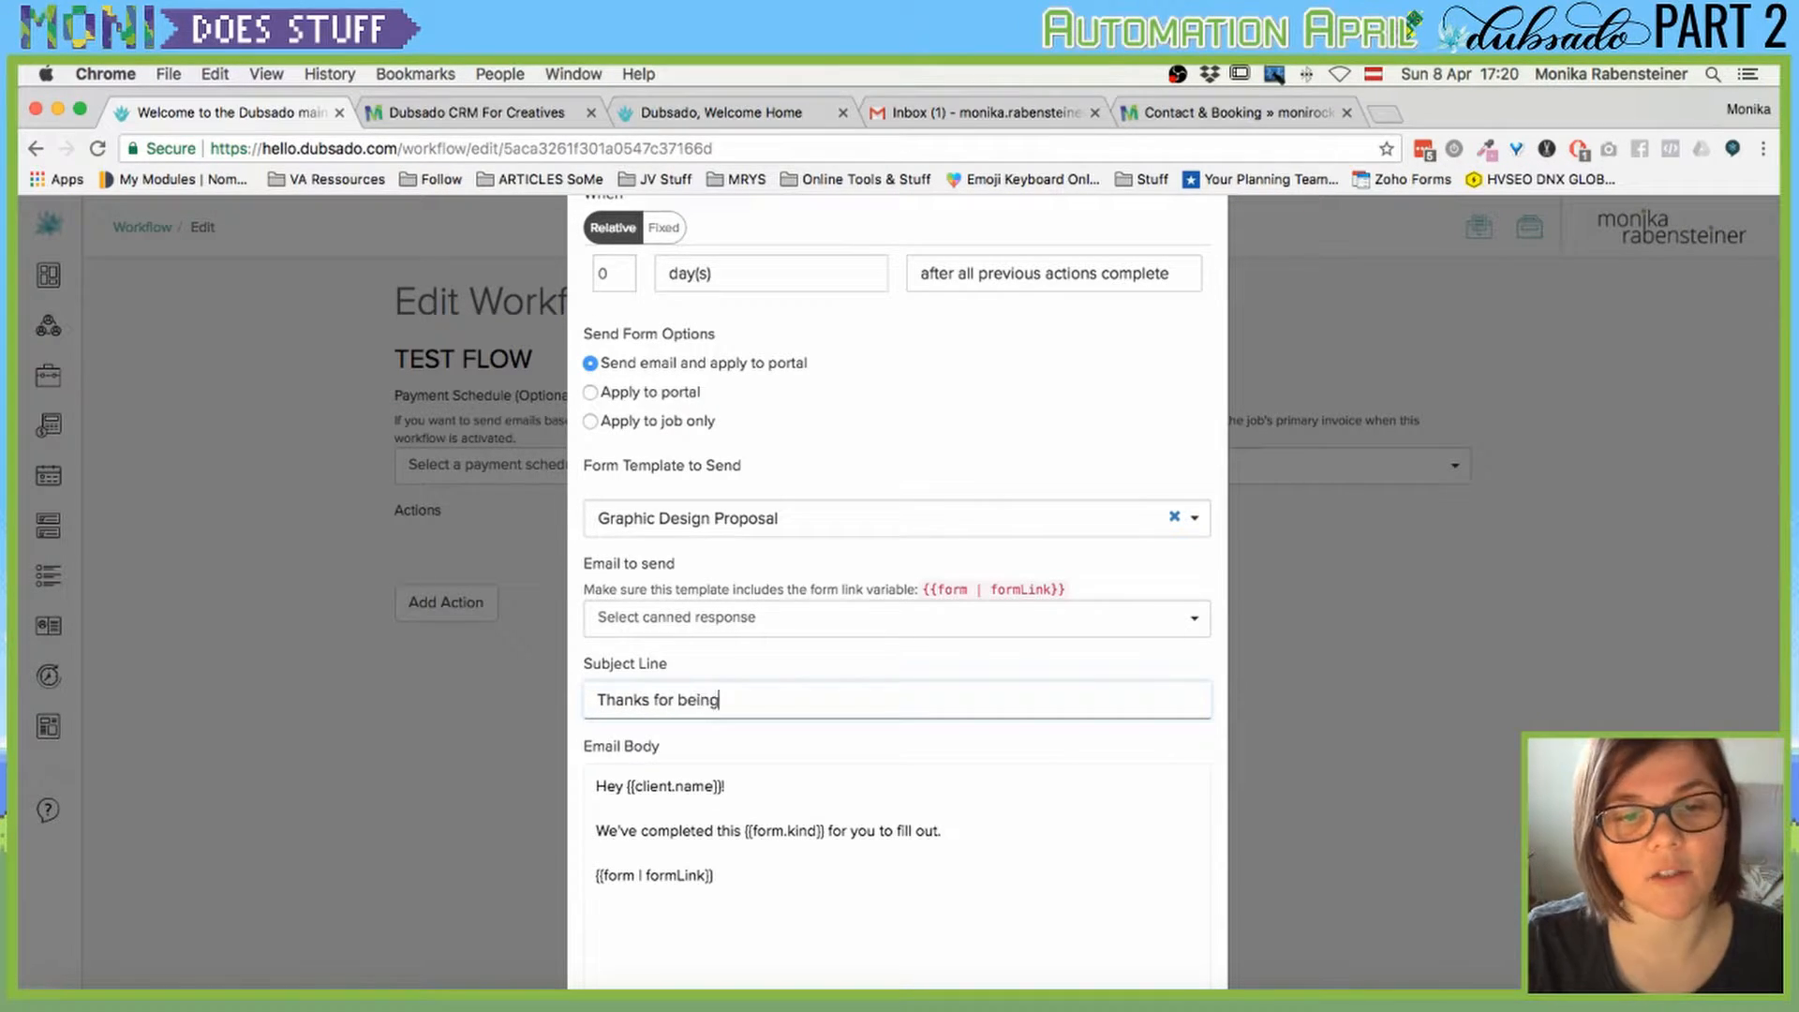
pyautogui.write(' interested....')
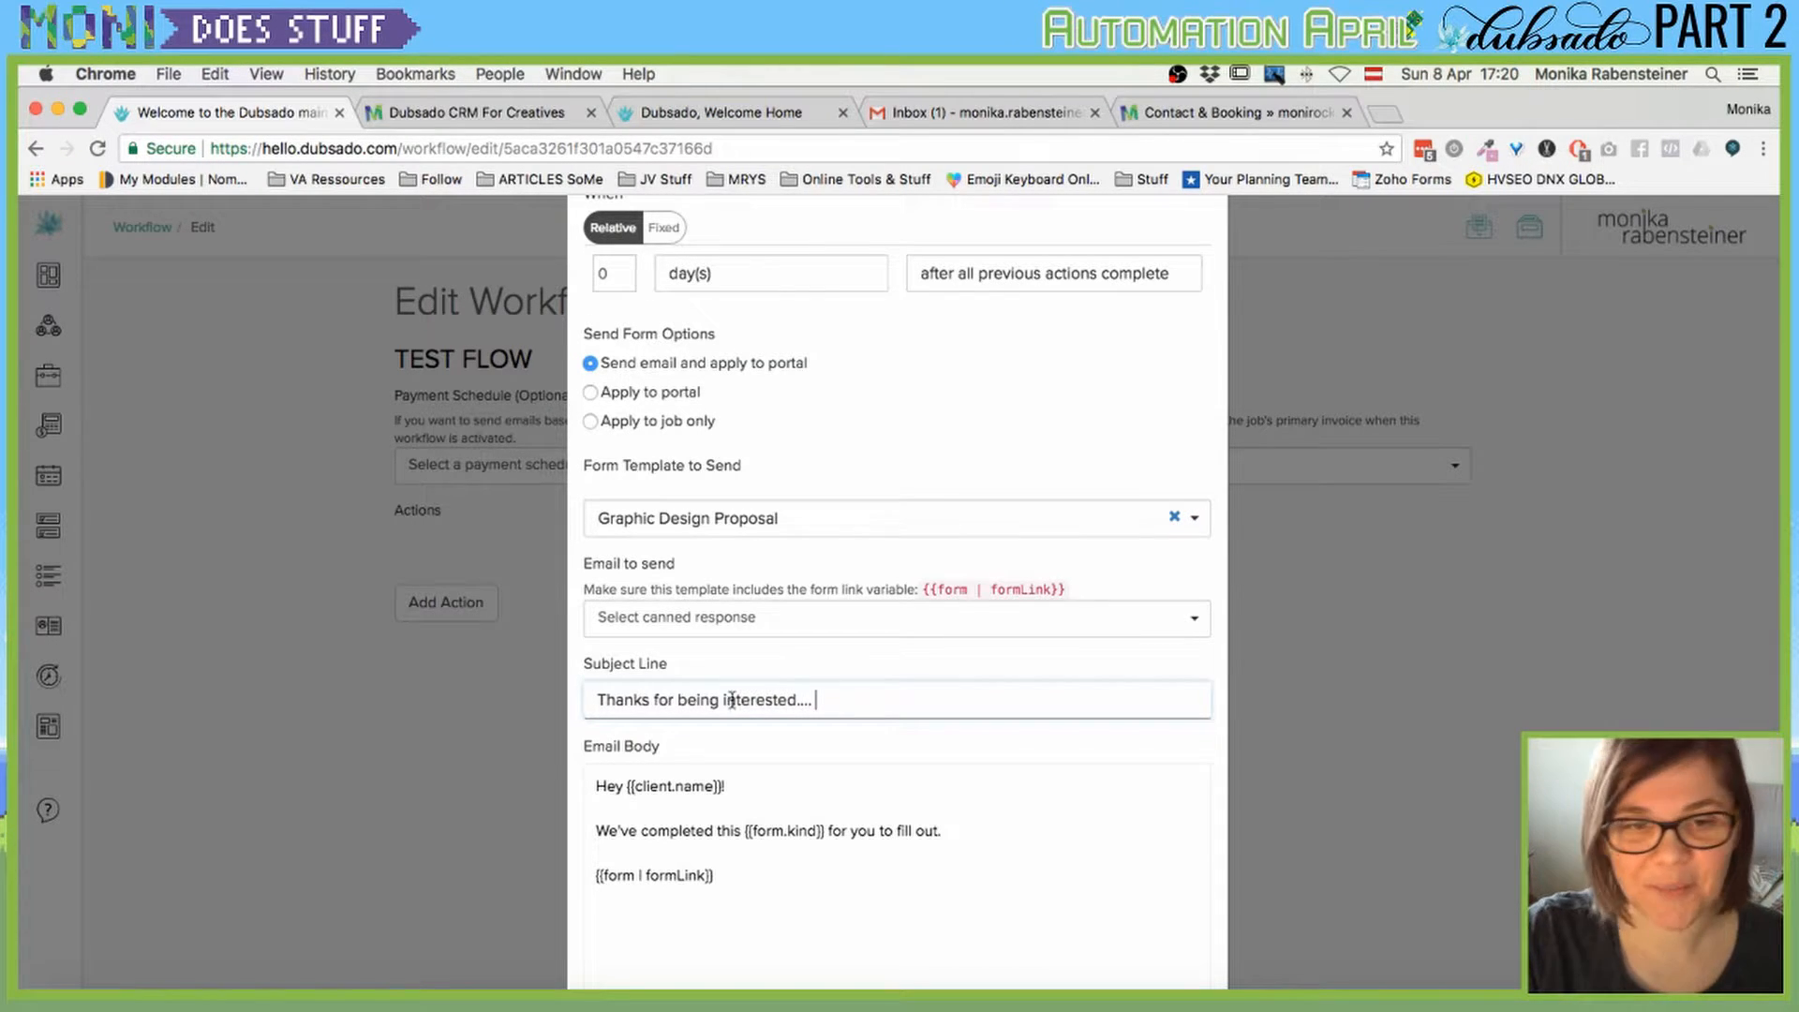
# Review the default email body and highlight its {{form | formLink}} variable.
pyautogui.click(712, 808)
pyautogui.scroll(-3, 702, 787)
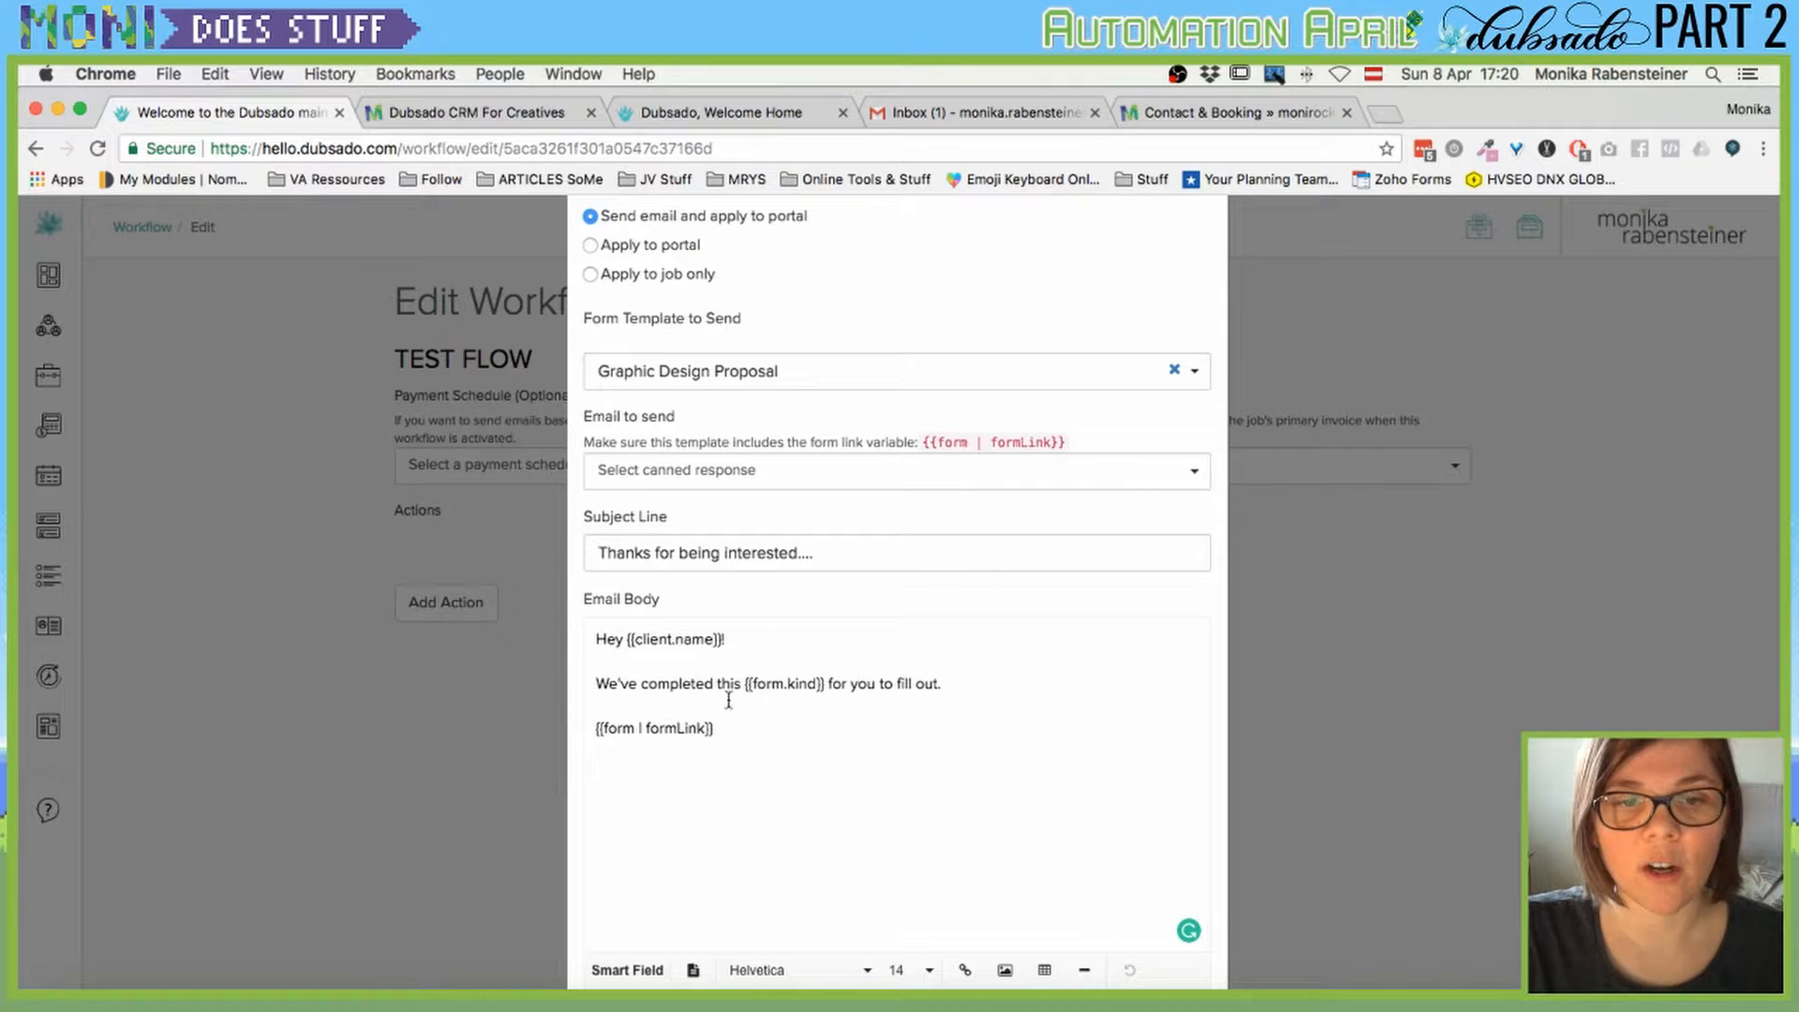
pyautogui.moveTo(820, 745); pyautogui.dragTo(621, 733)
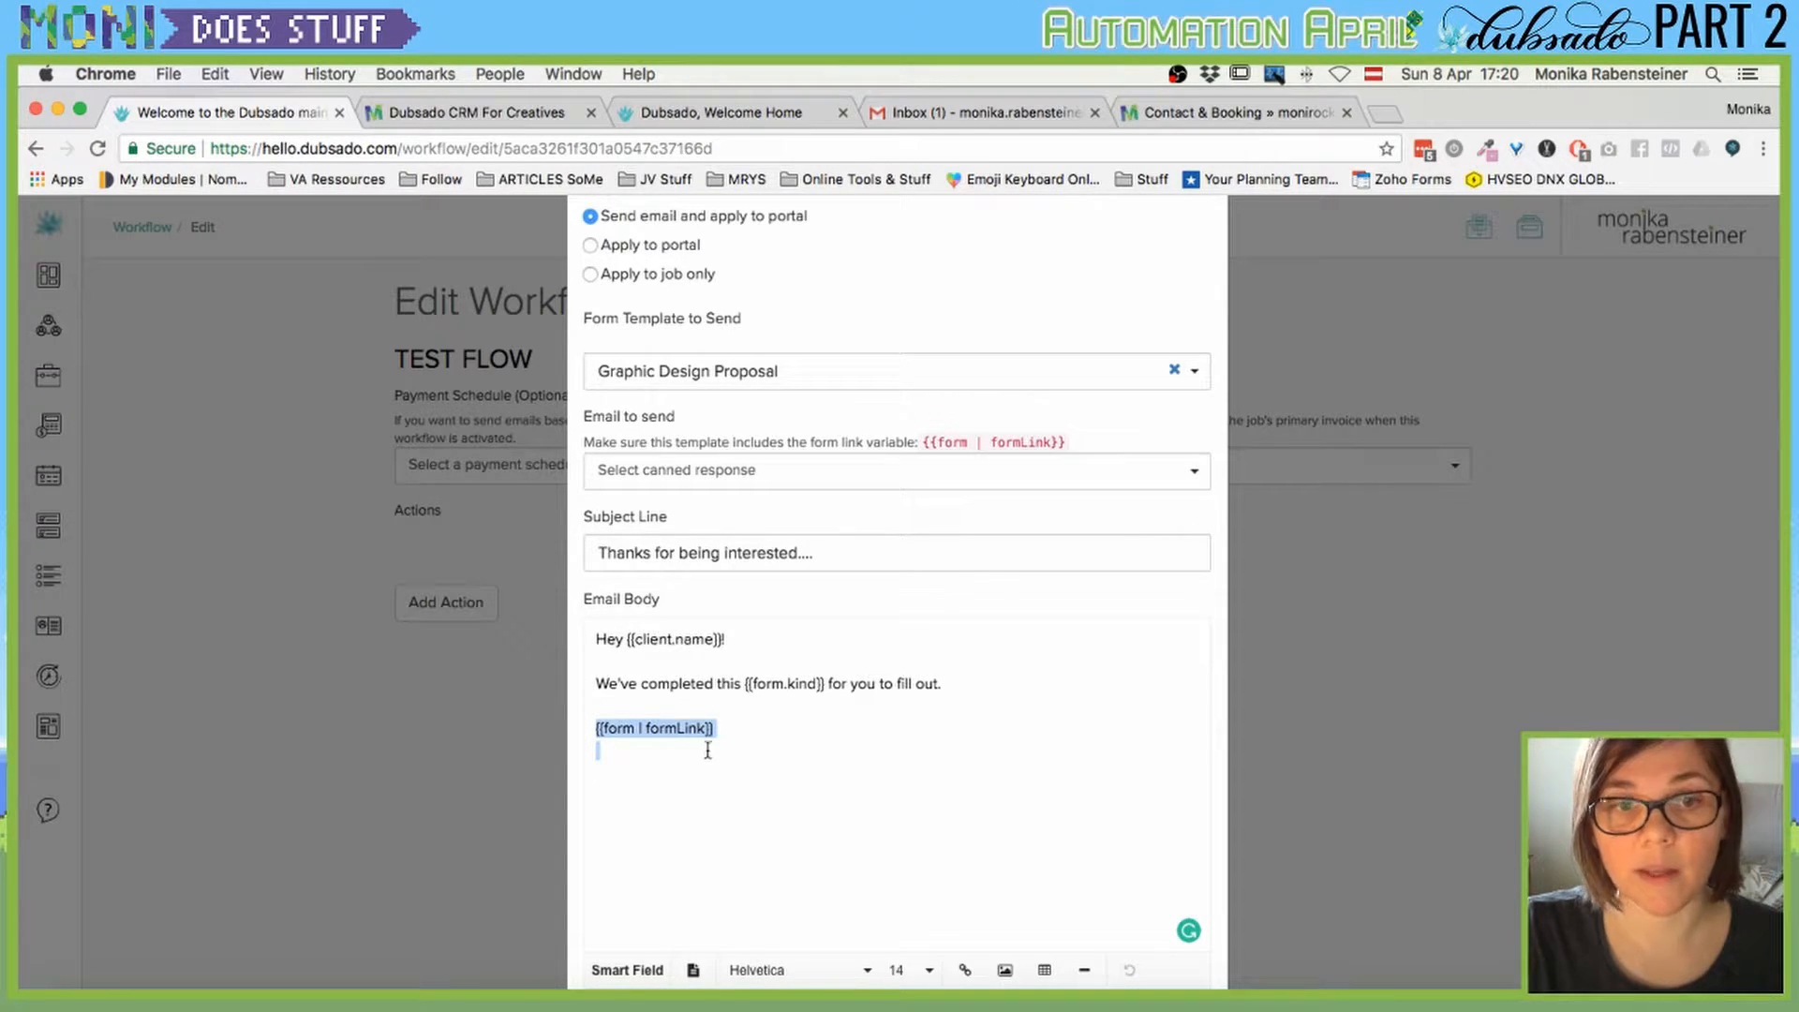
pyautogui.scroll(1, 792, 712)
pyautogui.scroll(-2, 789, 714)
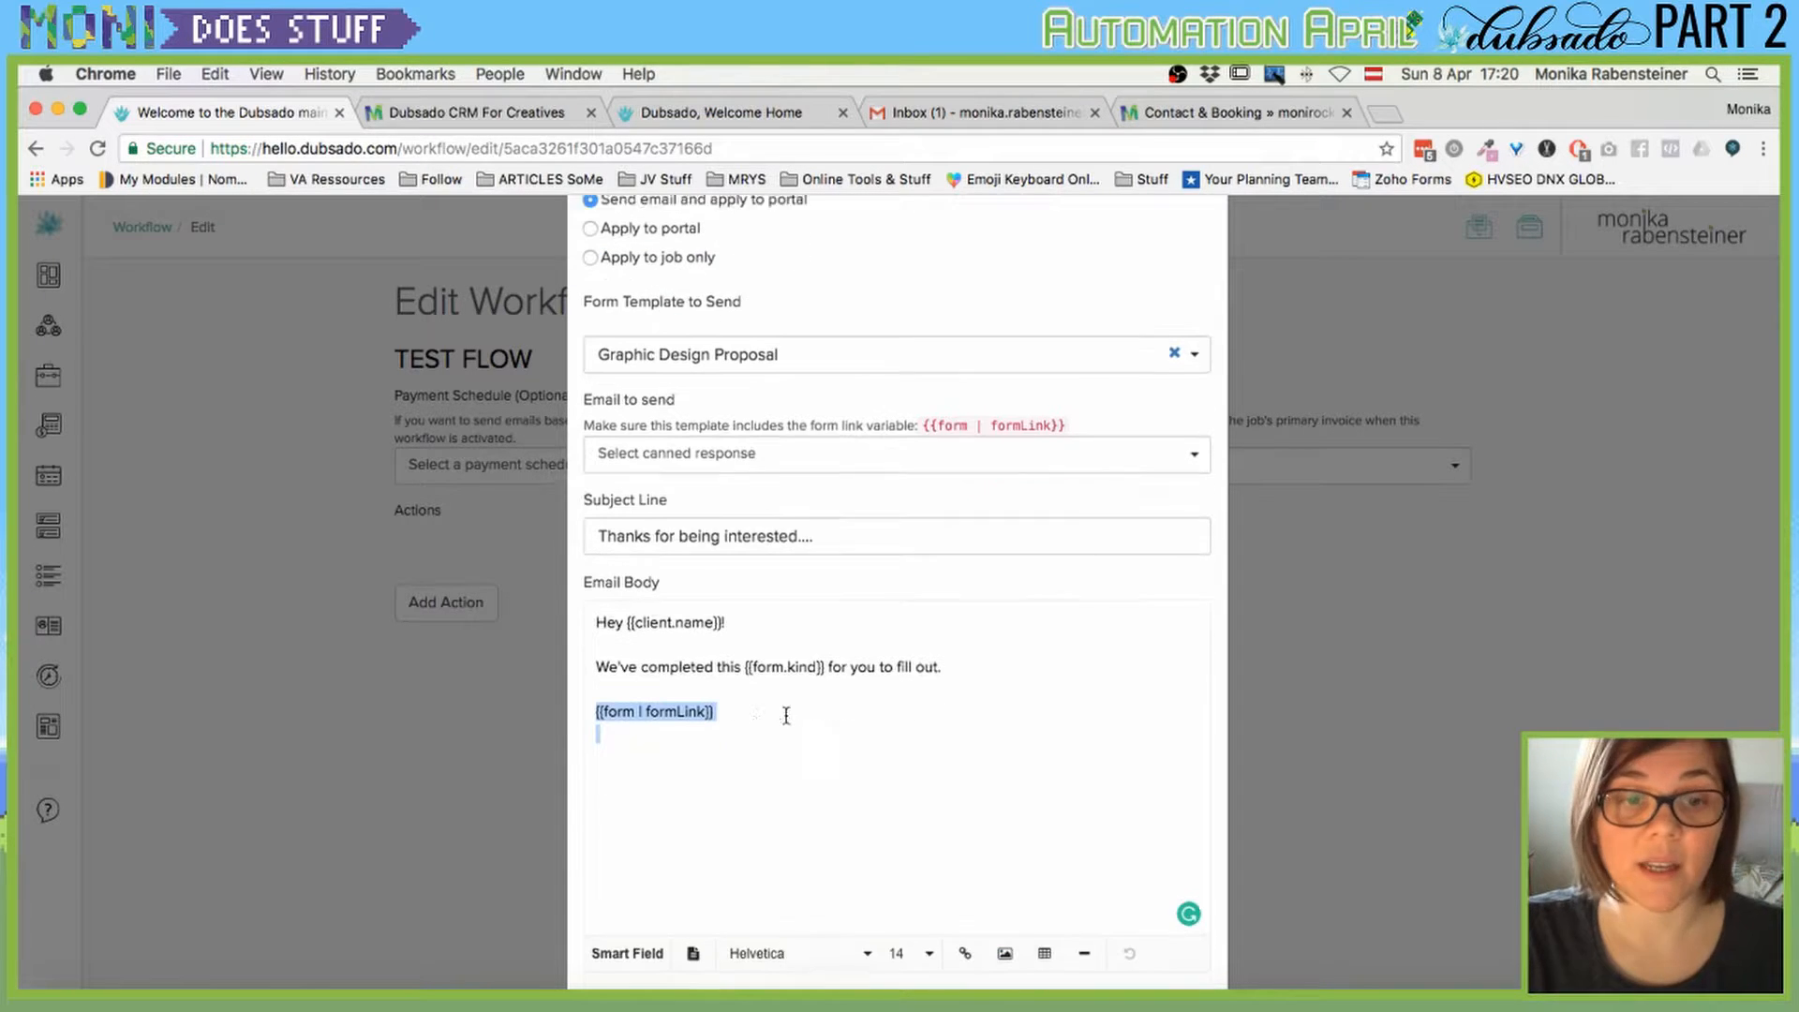
pyautogui.click(745, 702)
pyautogui.moveTo(745, 702); pyautogui.dragTo(525, 678)
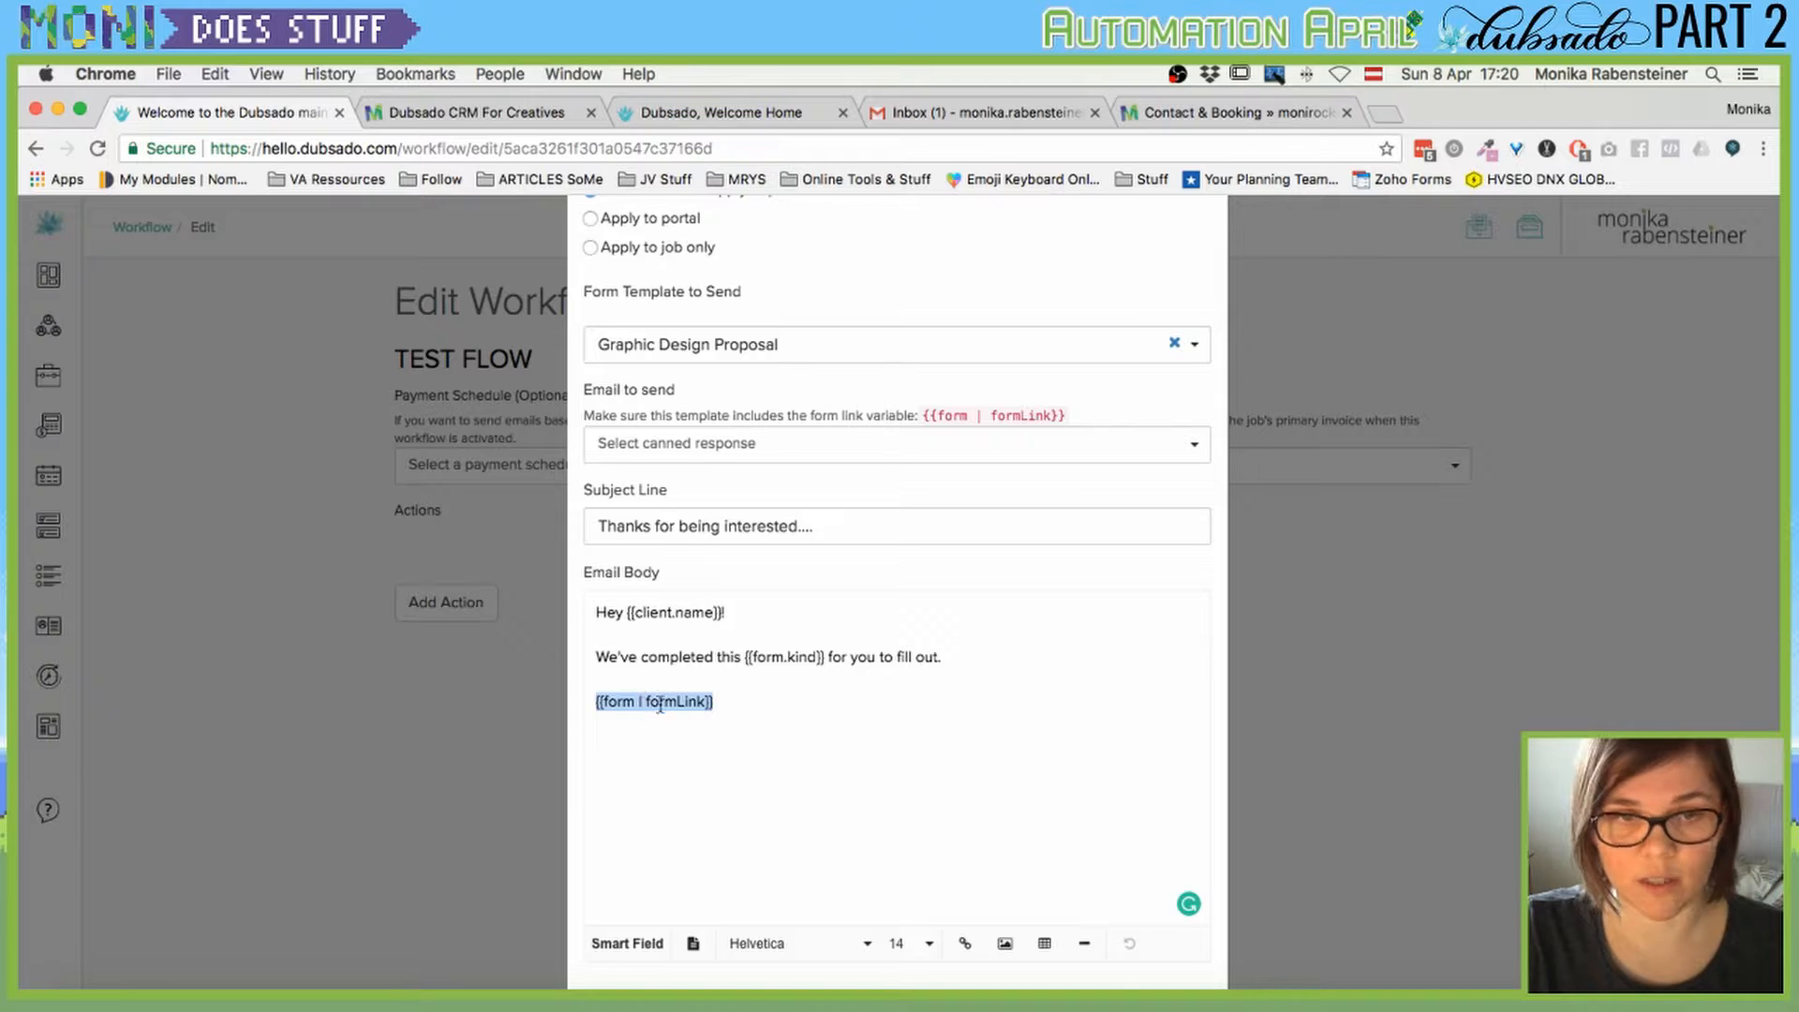
pyautogui.moveTo(724, 705); pyautogui.dragTo(562, 698)
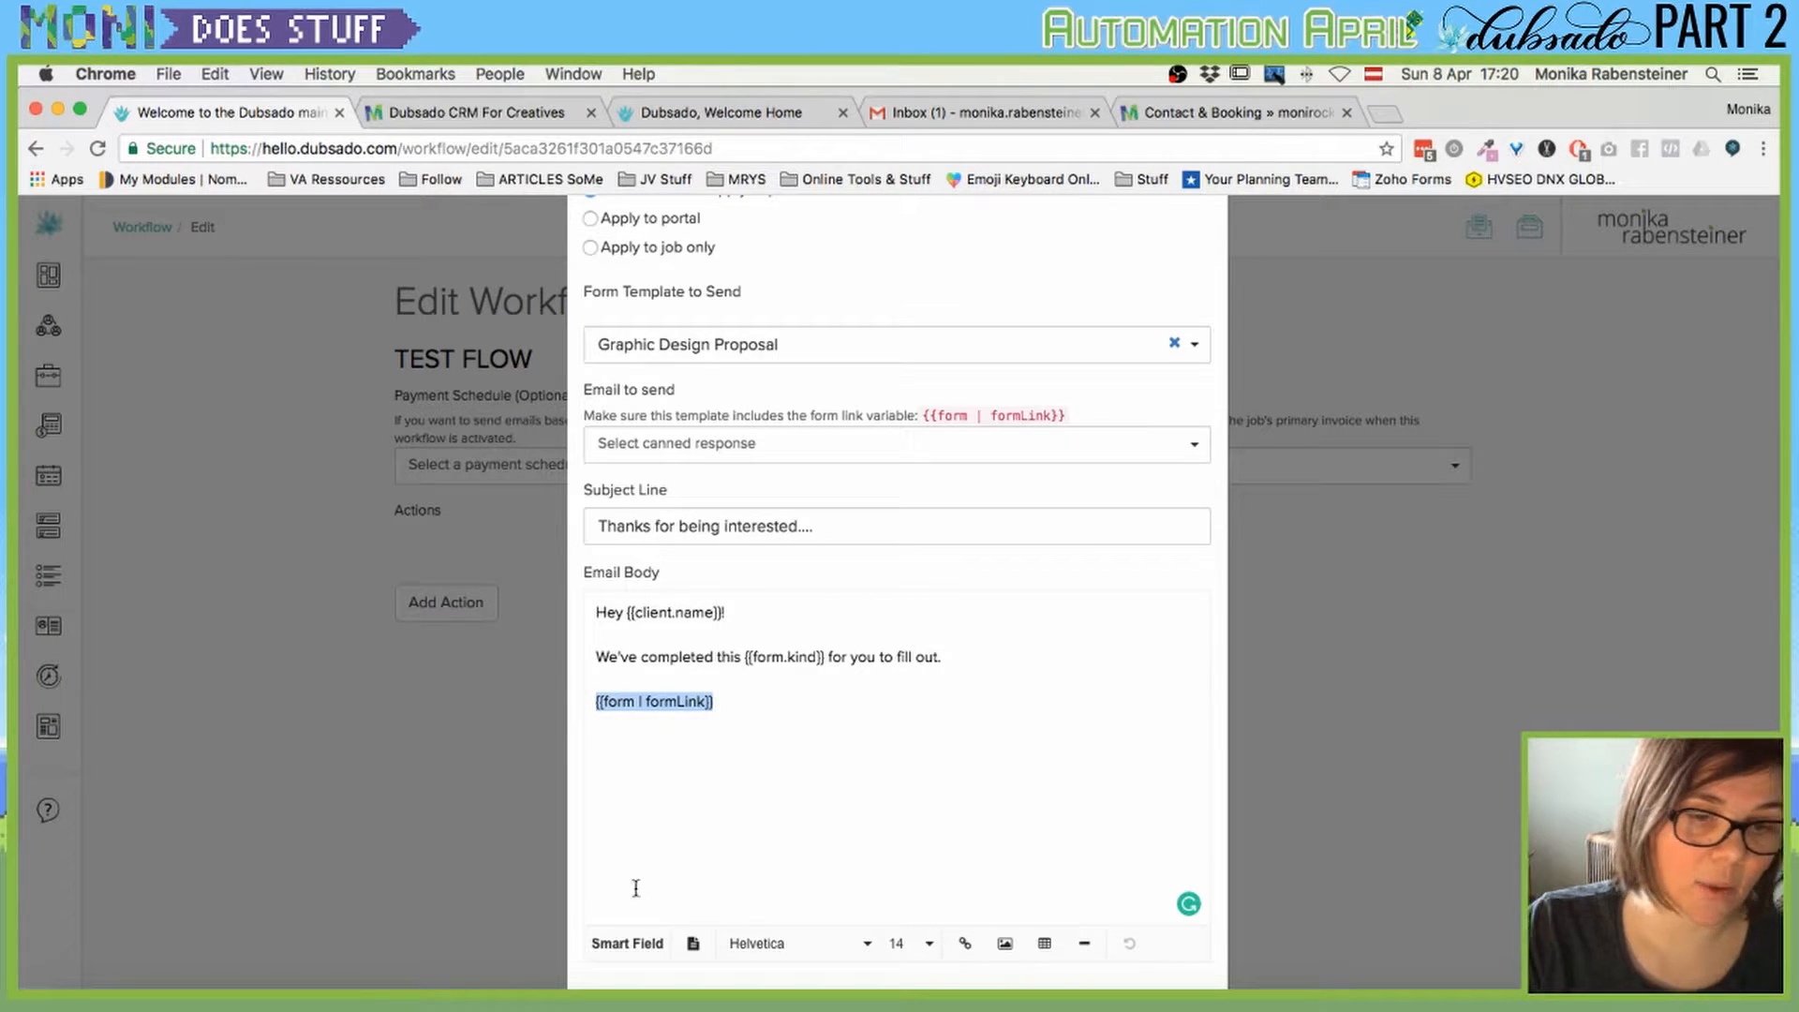
# Replace the highlighted variable in the email body with the Form Link smart field and place the cursor below it.
pyautogui.click(630, 943)
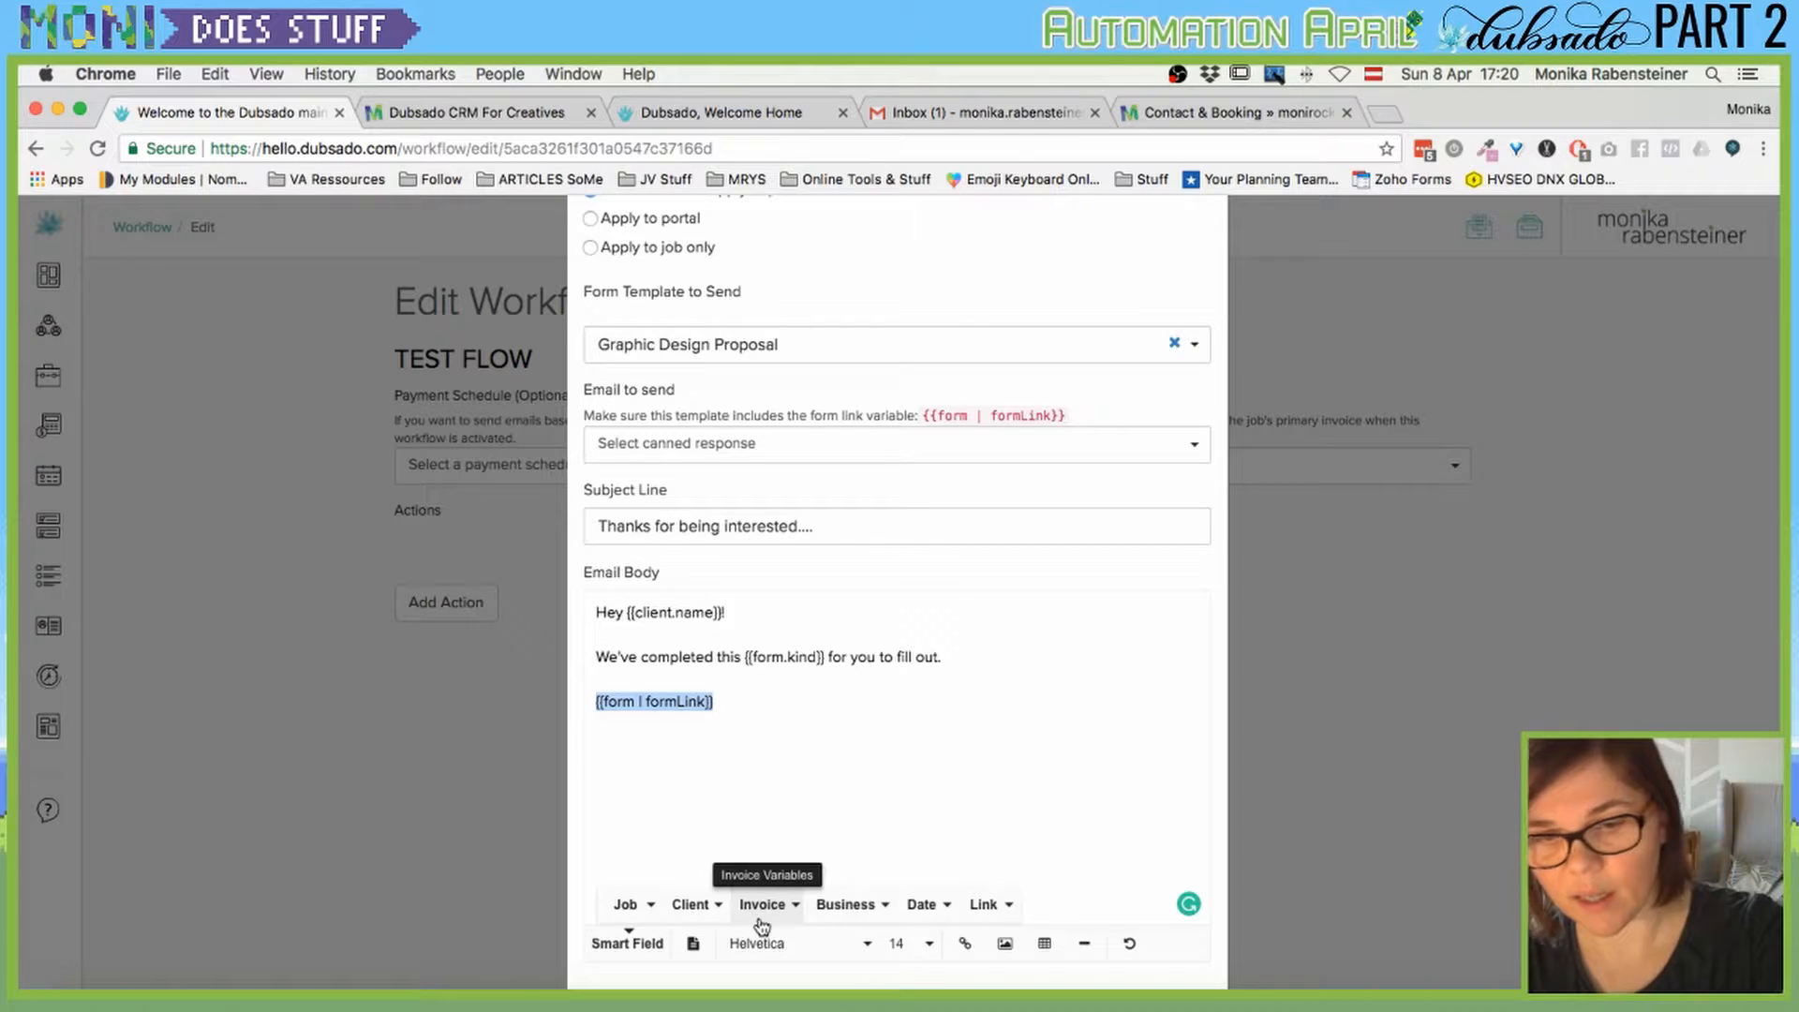
pyautogui.click(630, 905)
pyautogui.click(692, 904)
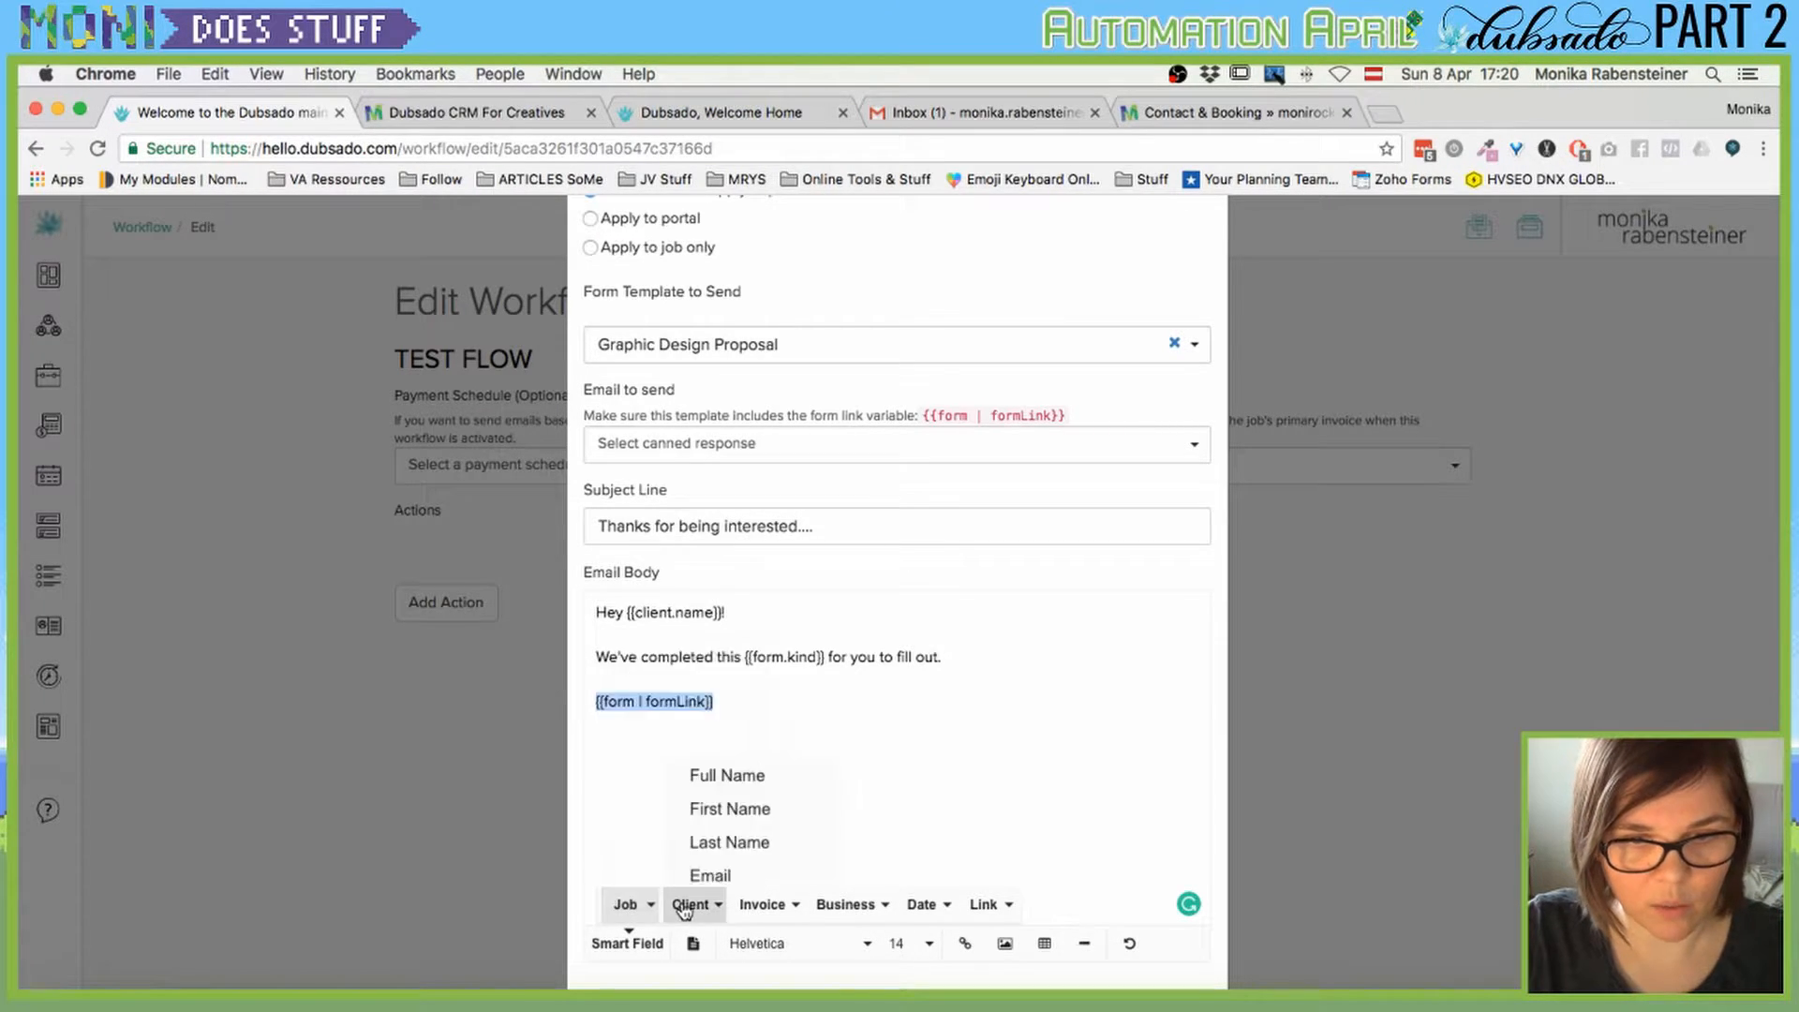
pyautogui.click(984, 905)
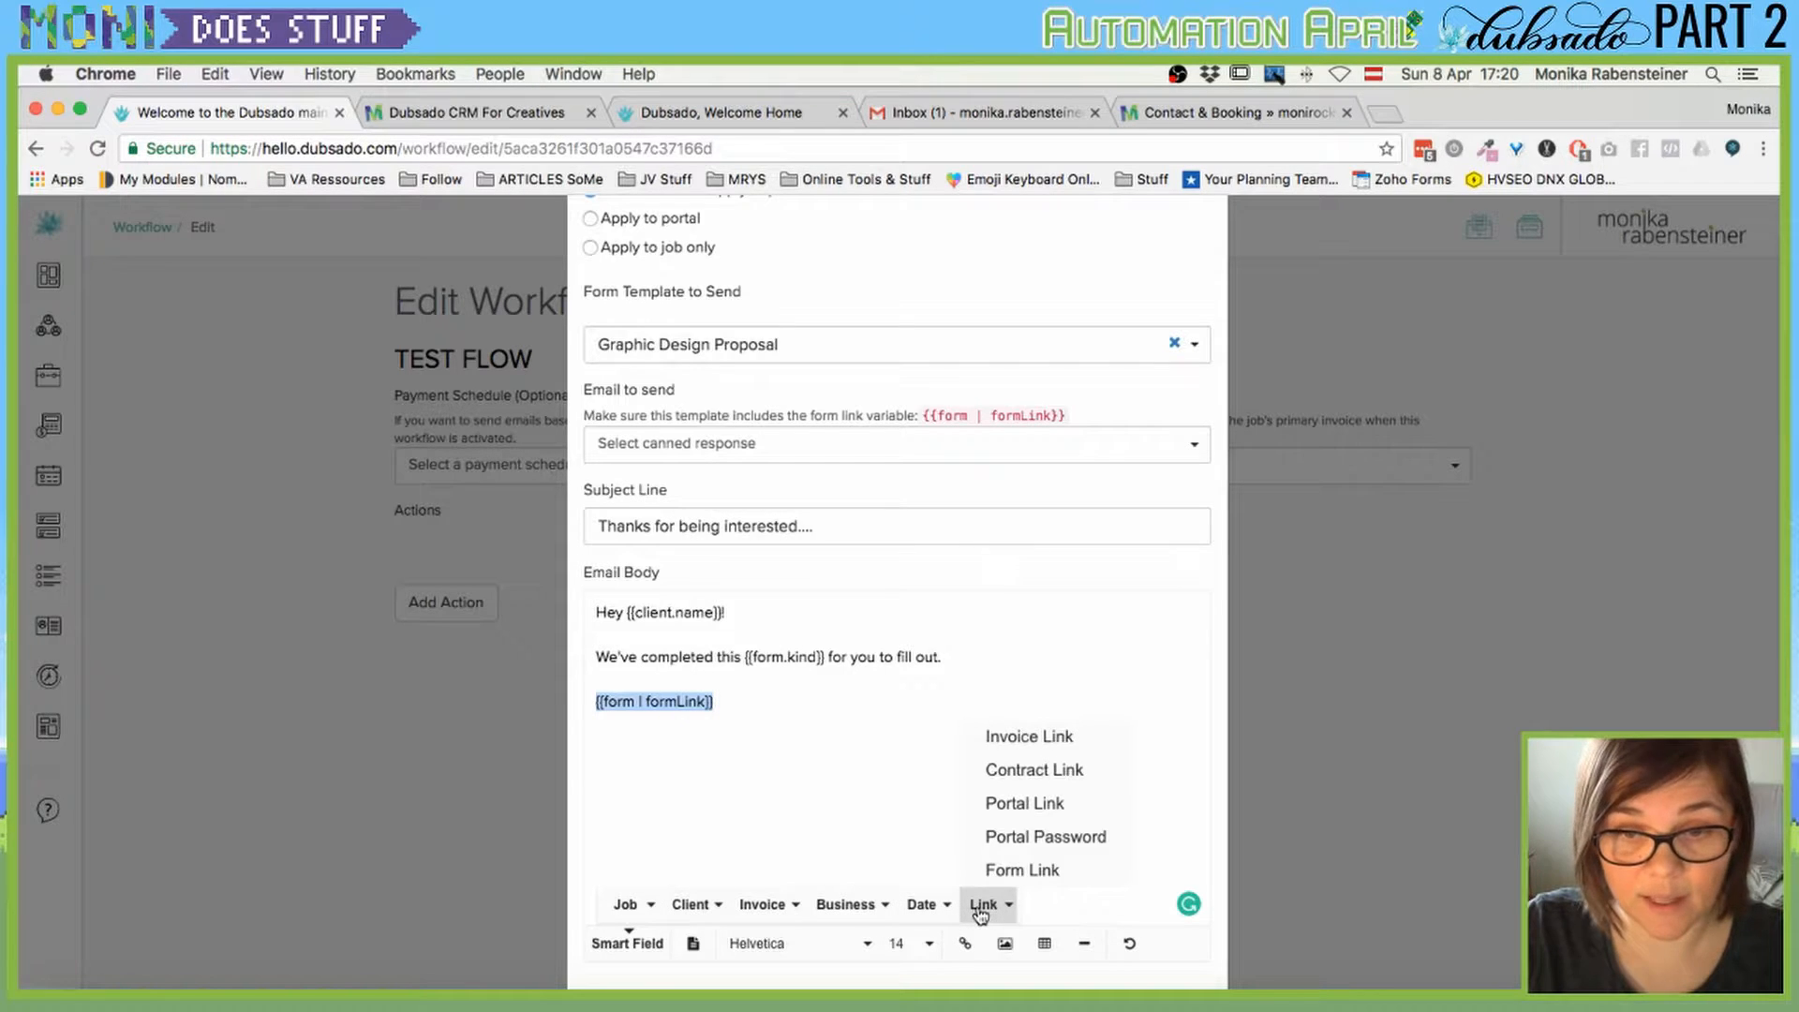
pyautogui.click(1014, 872)
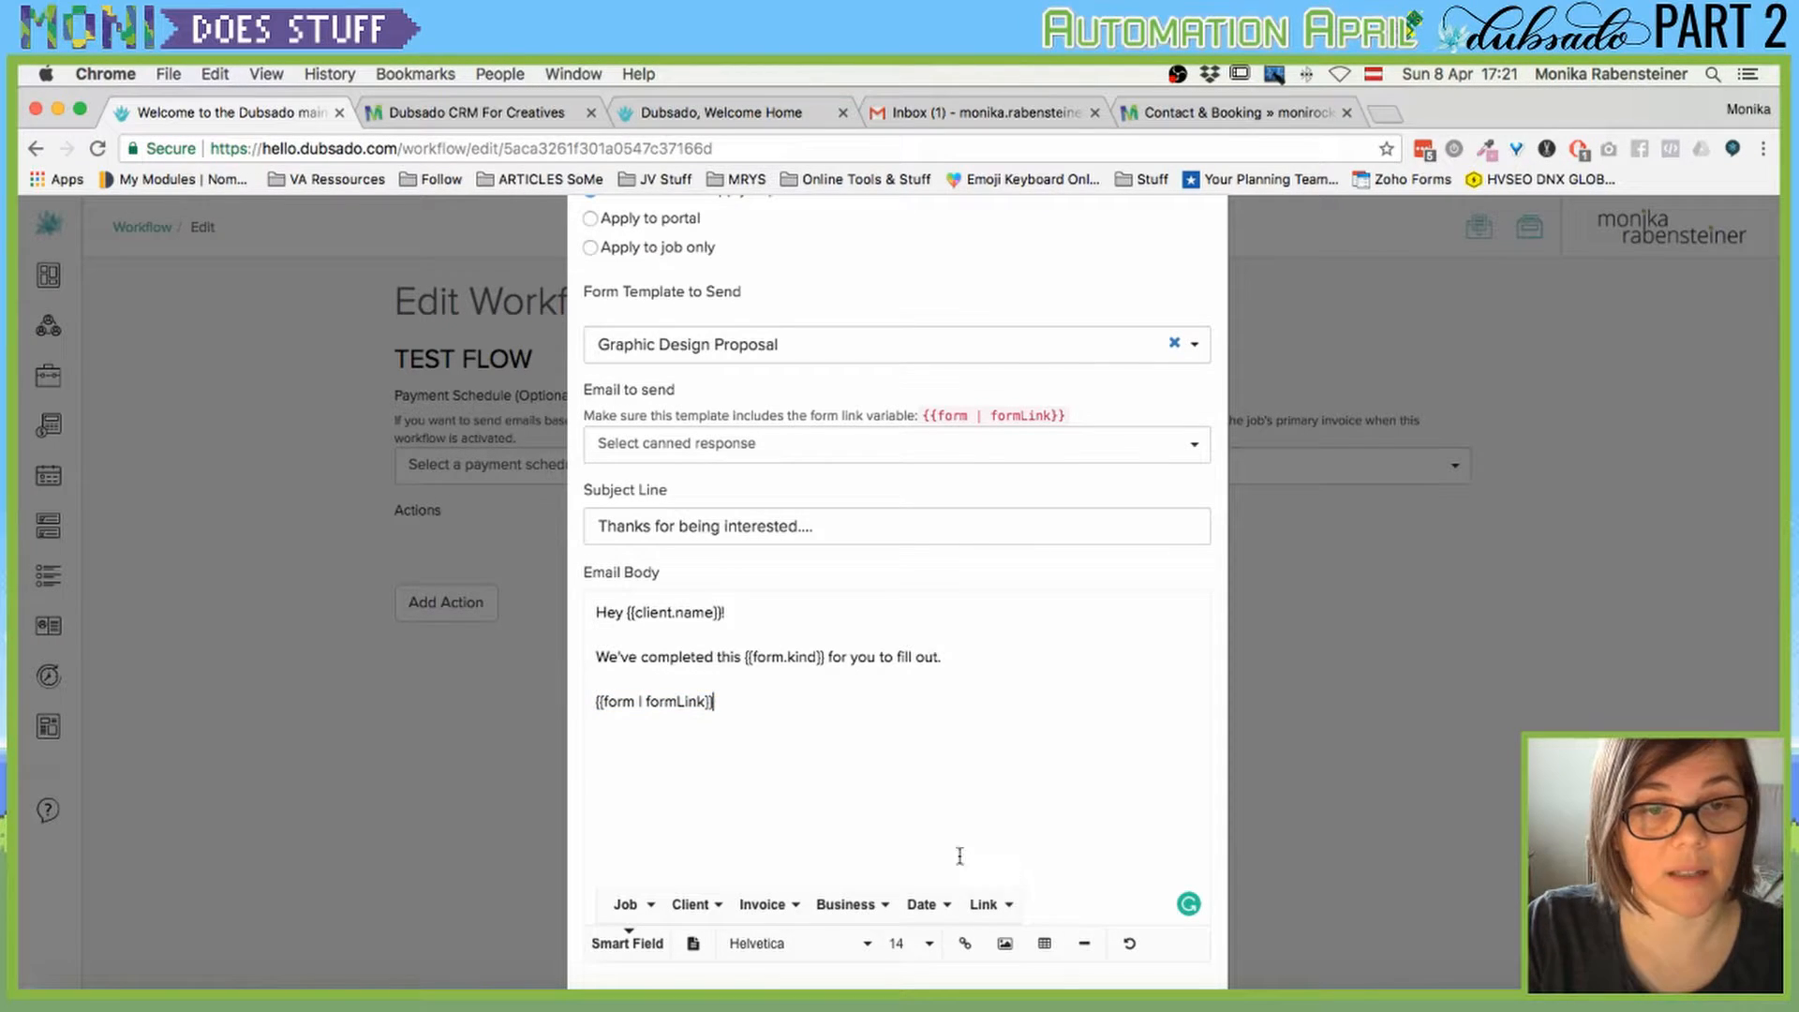
pyautogui.moveTo(660, 712); pyautogui.dragTo(634, 706)
pyautogui.click(786, 738)
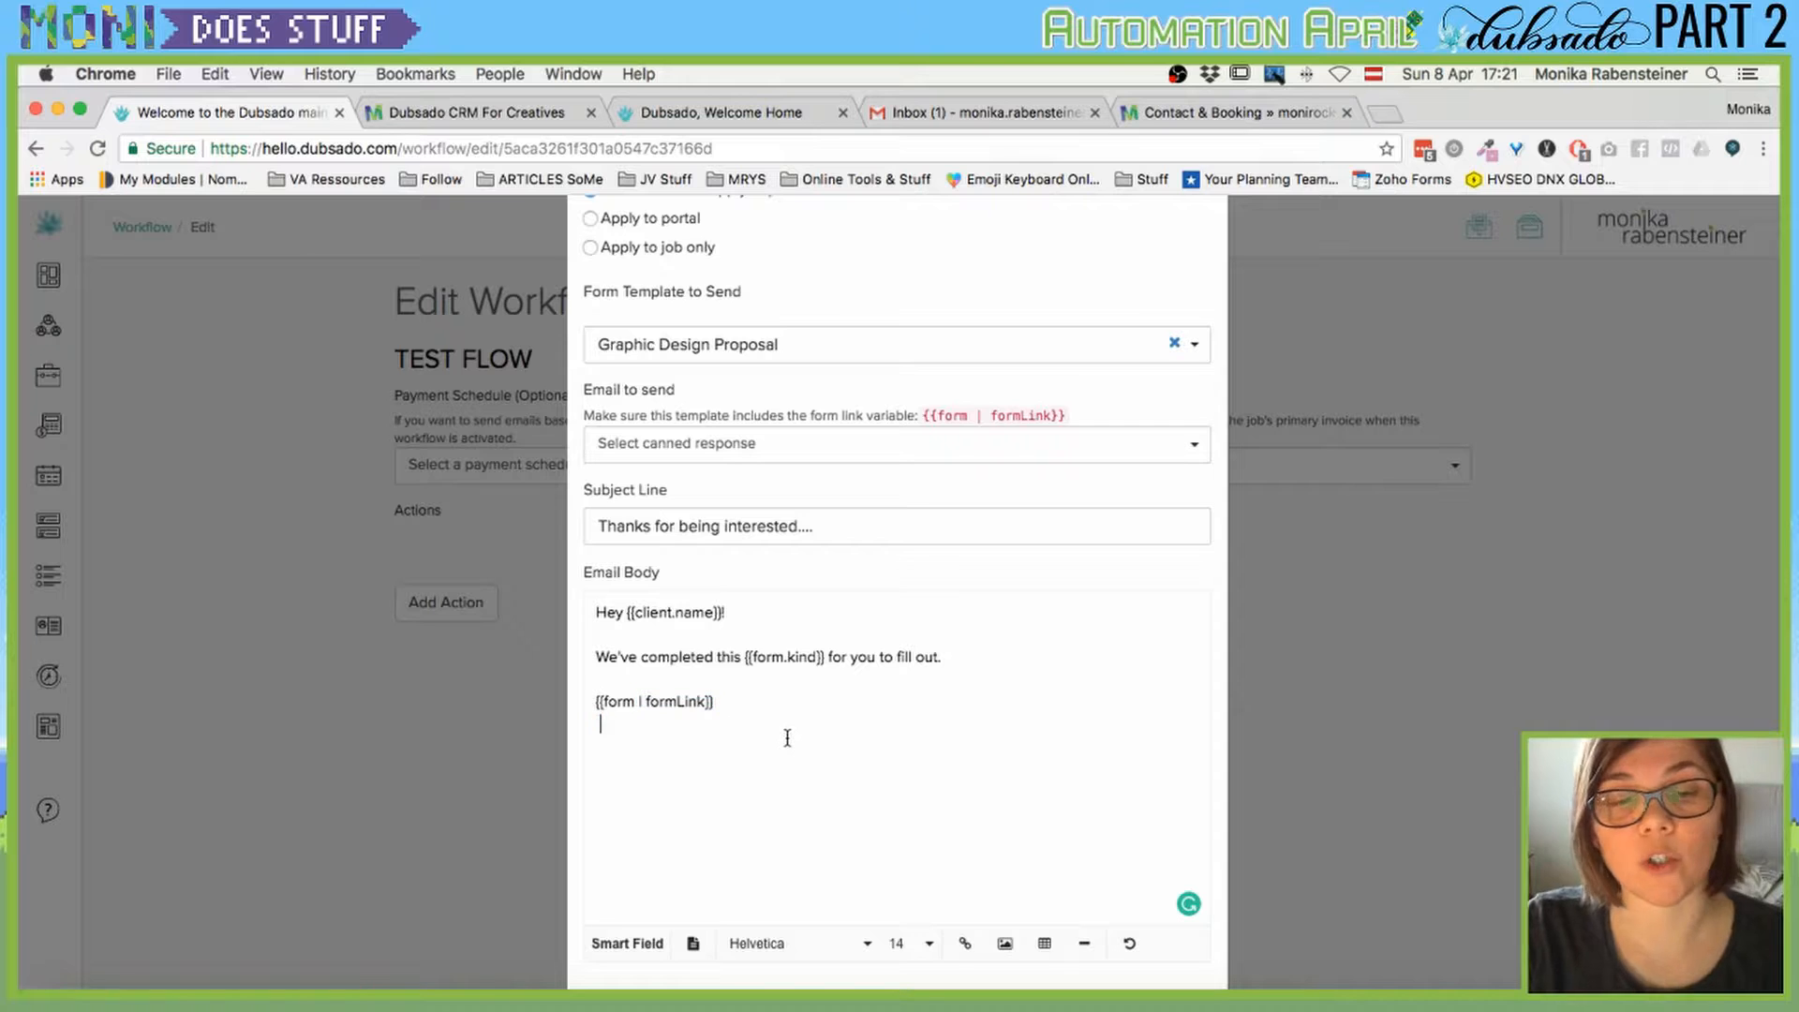
# Clear the entire email body, insert the Form Link smart field, and add an empty line above it.
pyautogui.press('super+a')
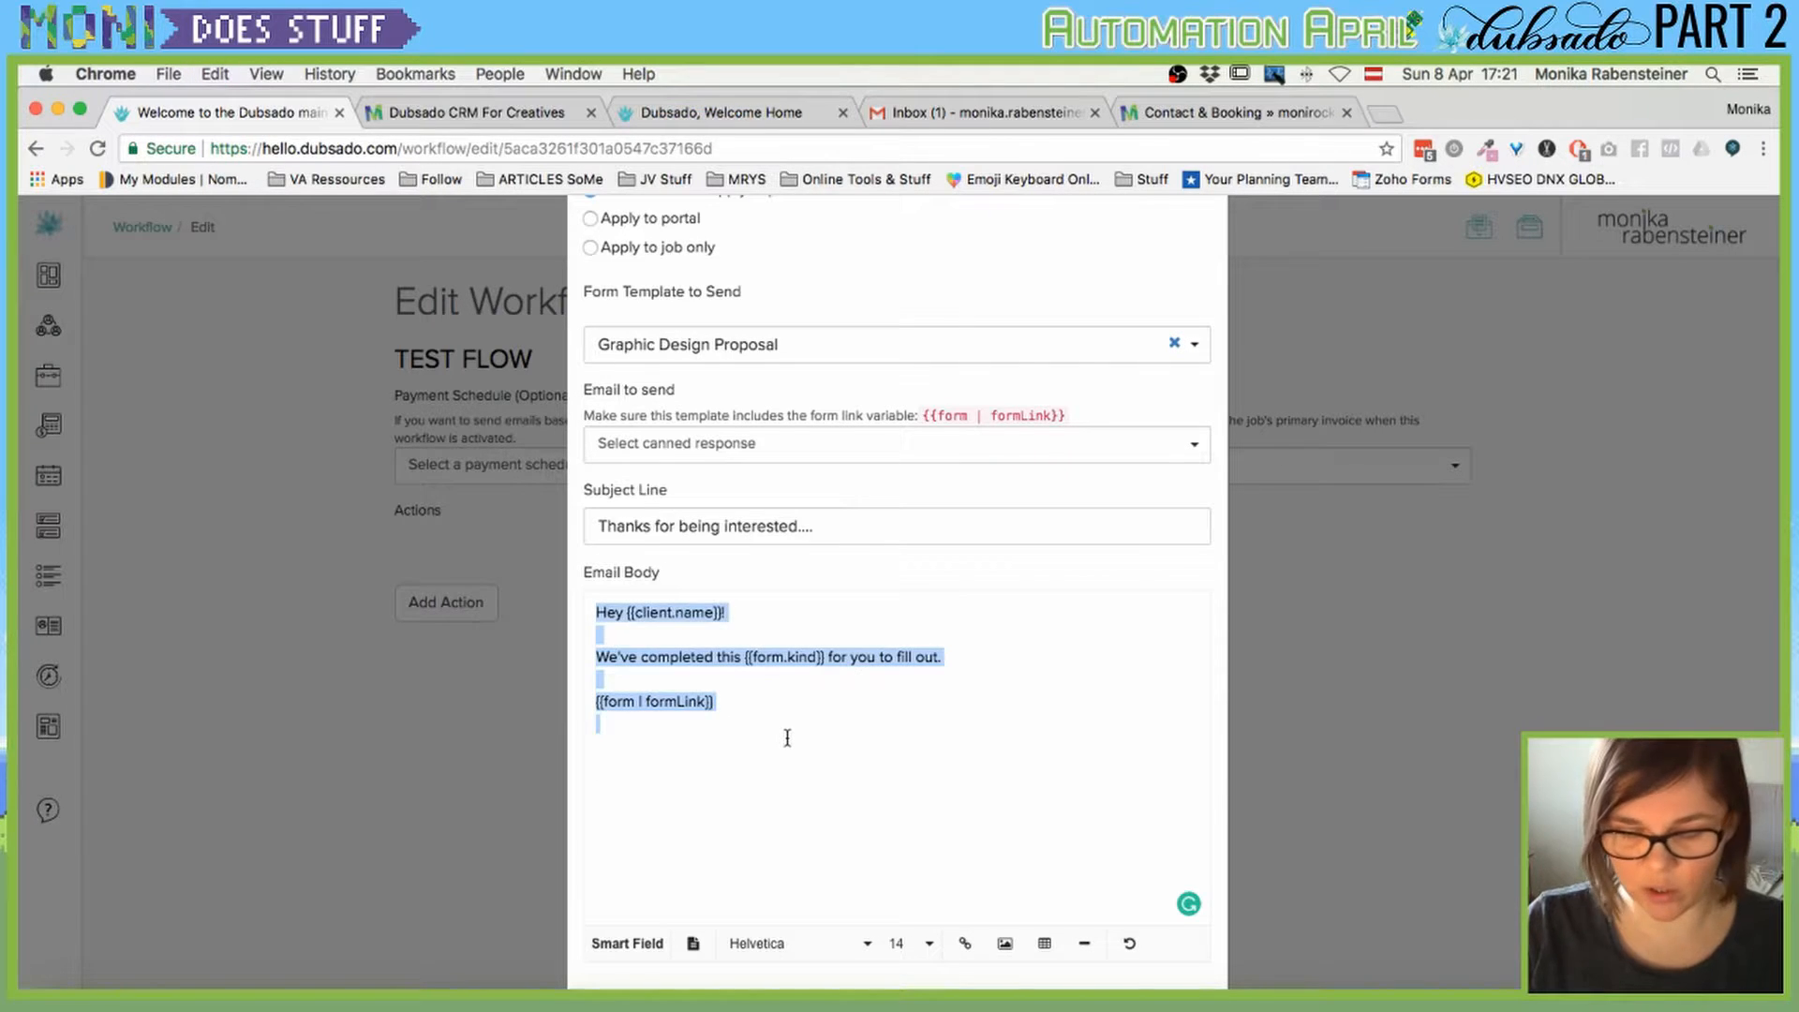
pyautogui.press('BackSpace')
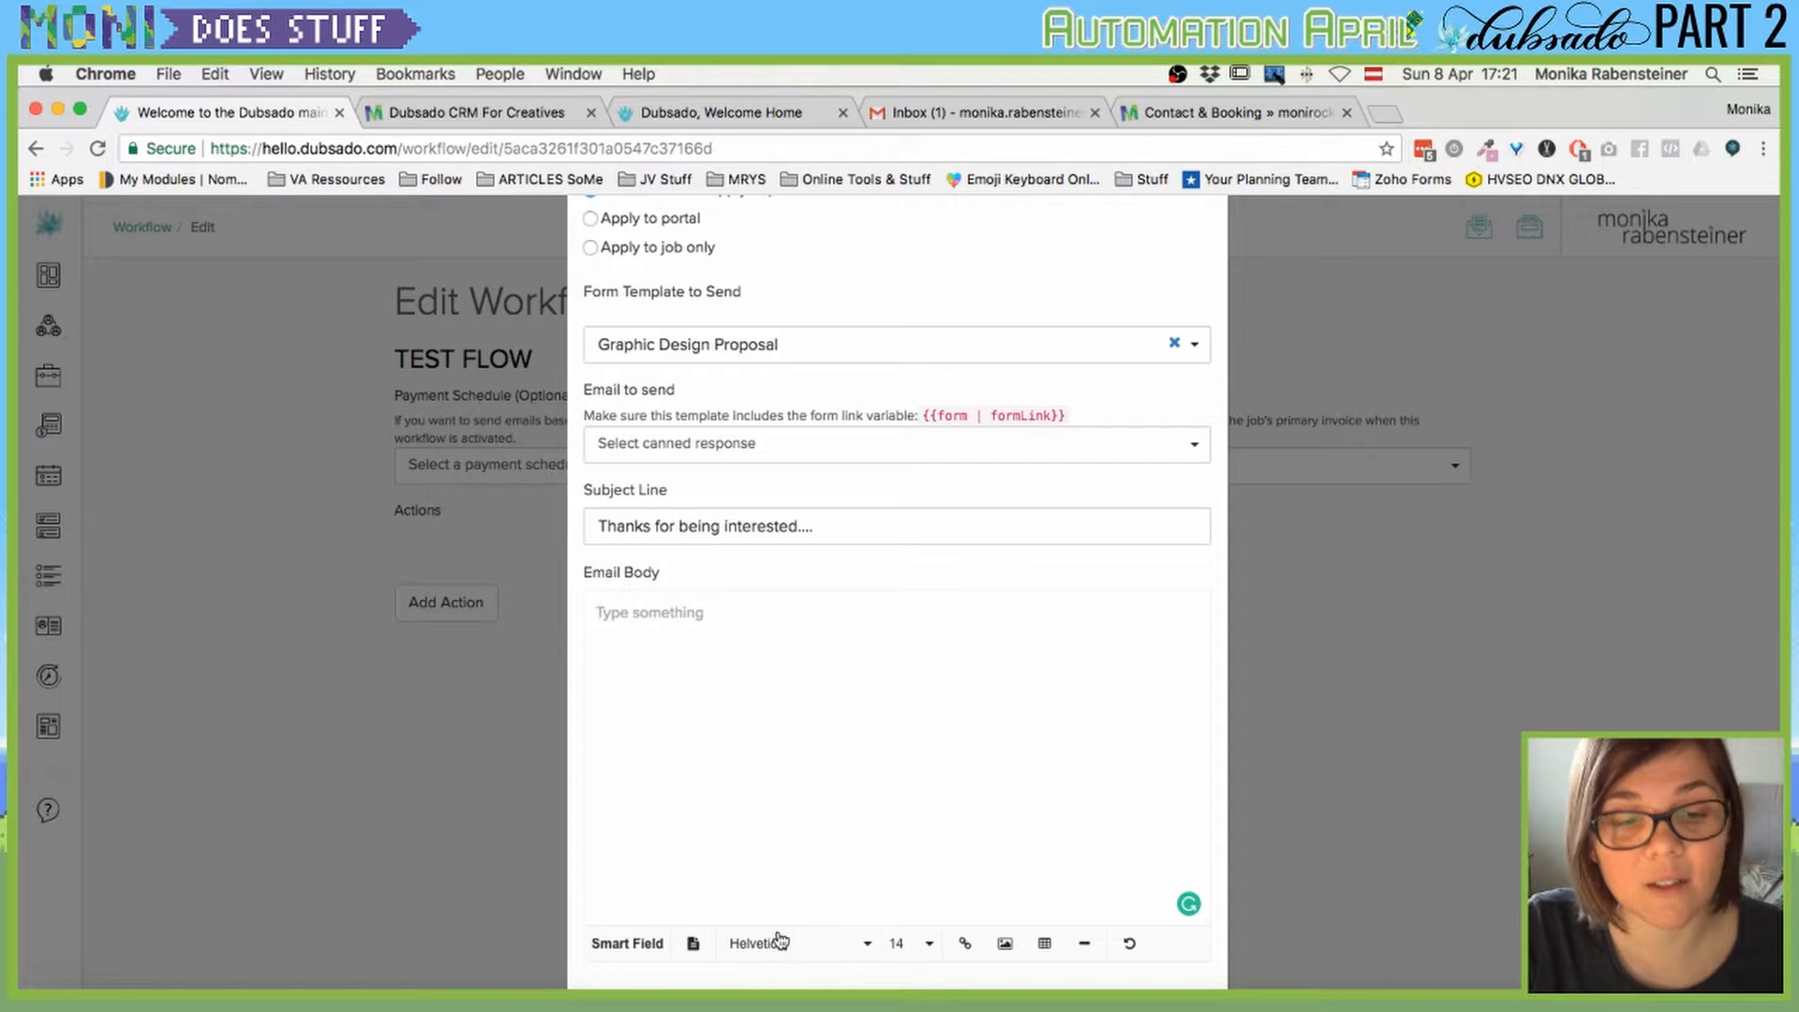
pyautogui.click(624, 945)
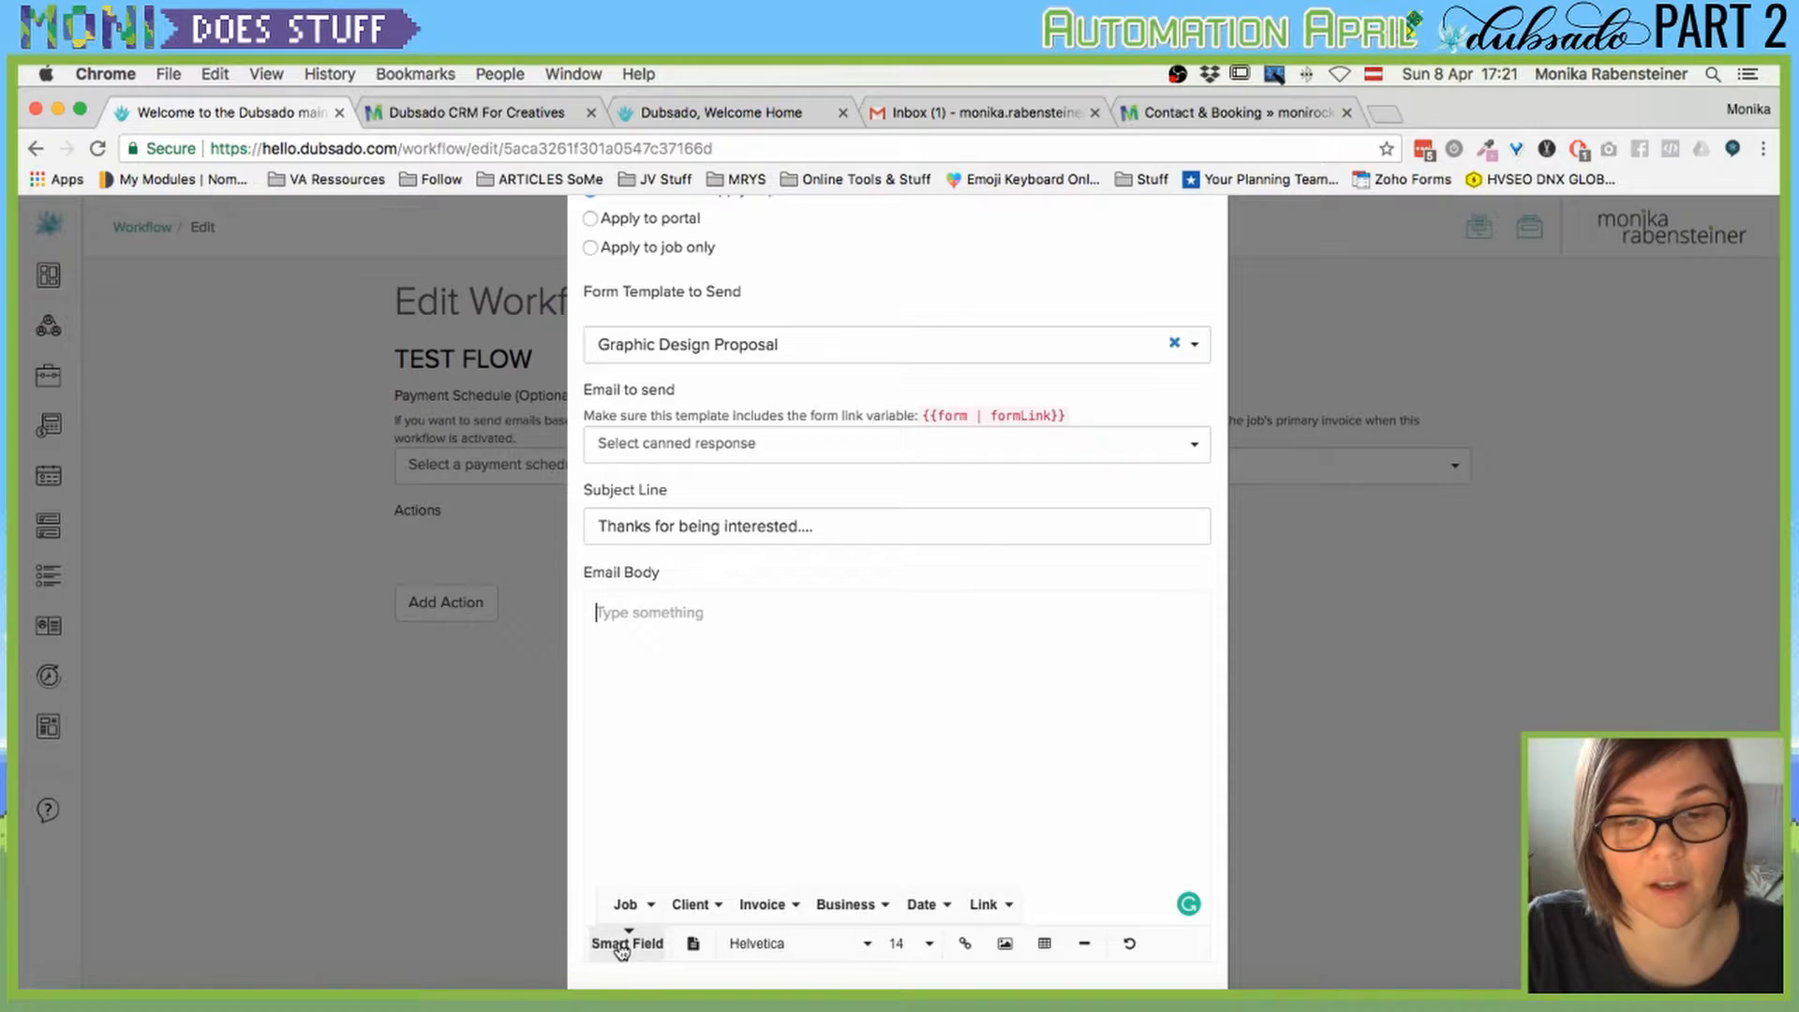
pyautogui.click(996, 903)
pyautogui.click(1023, 870)
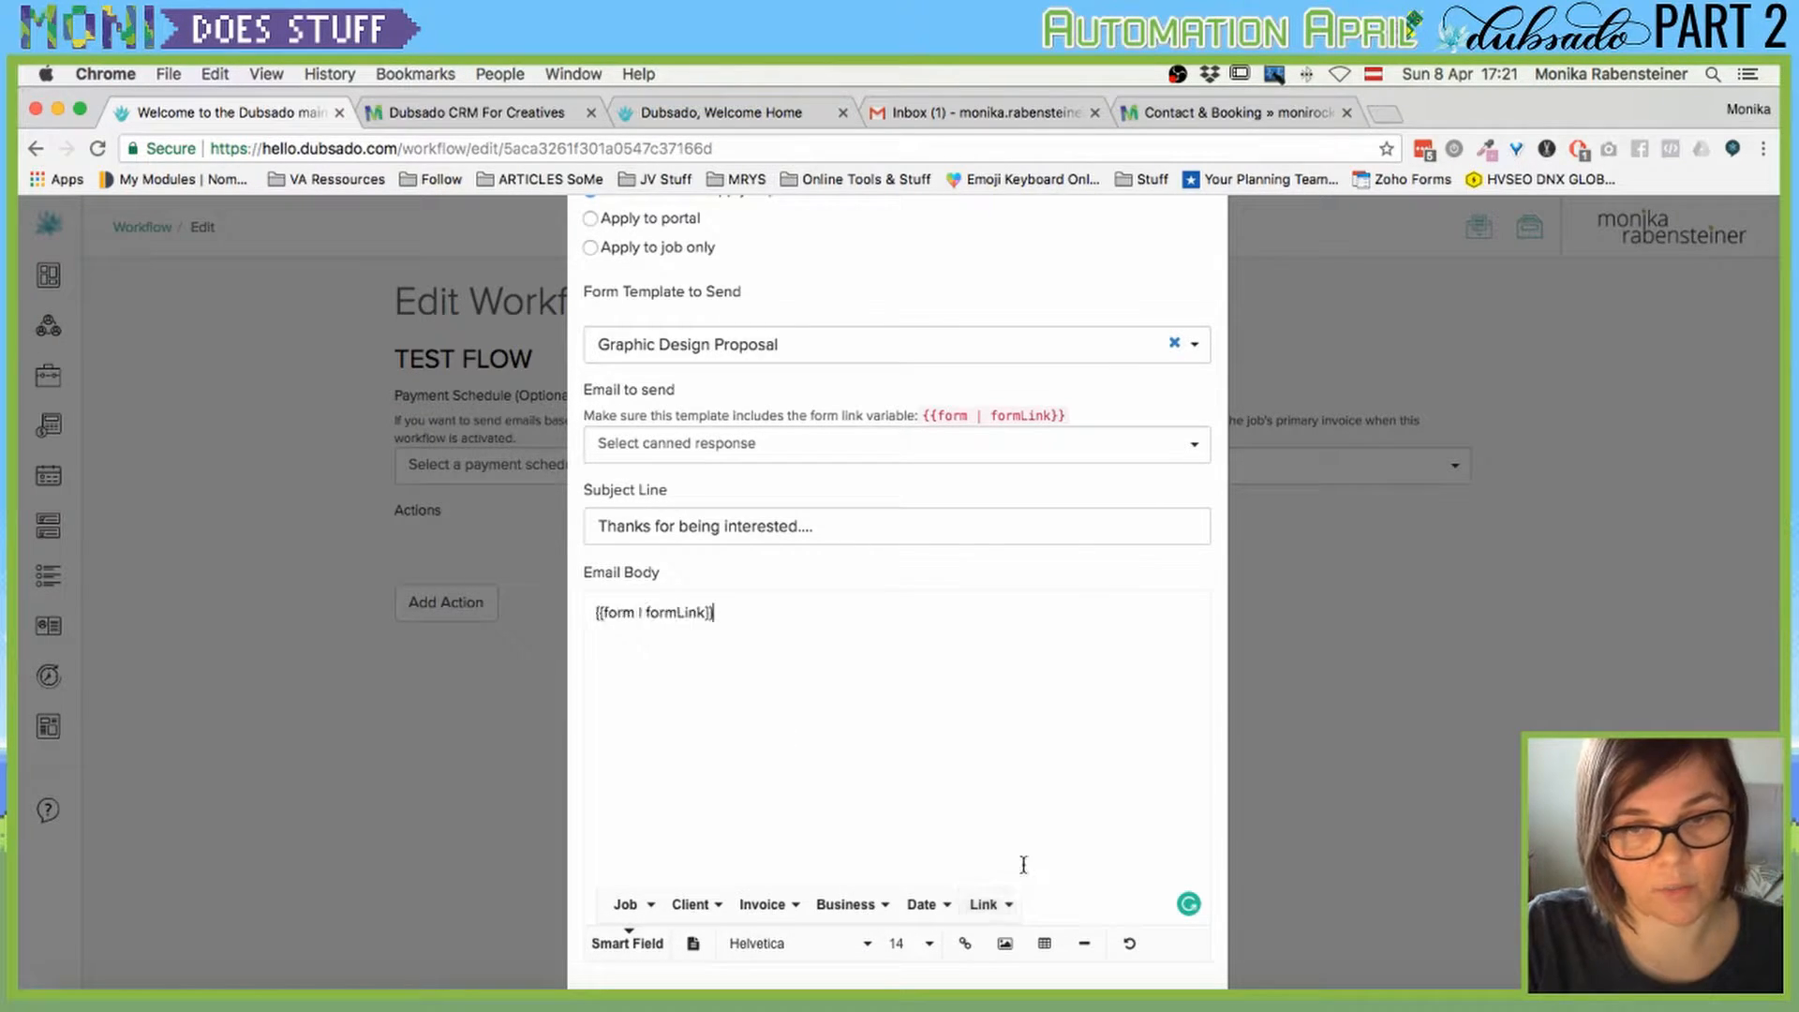
pyautogui.click(597, 613)
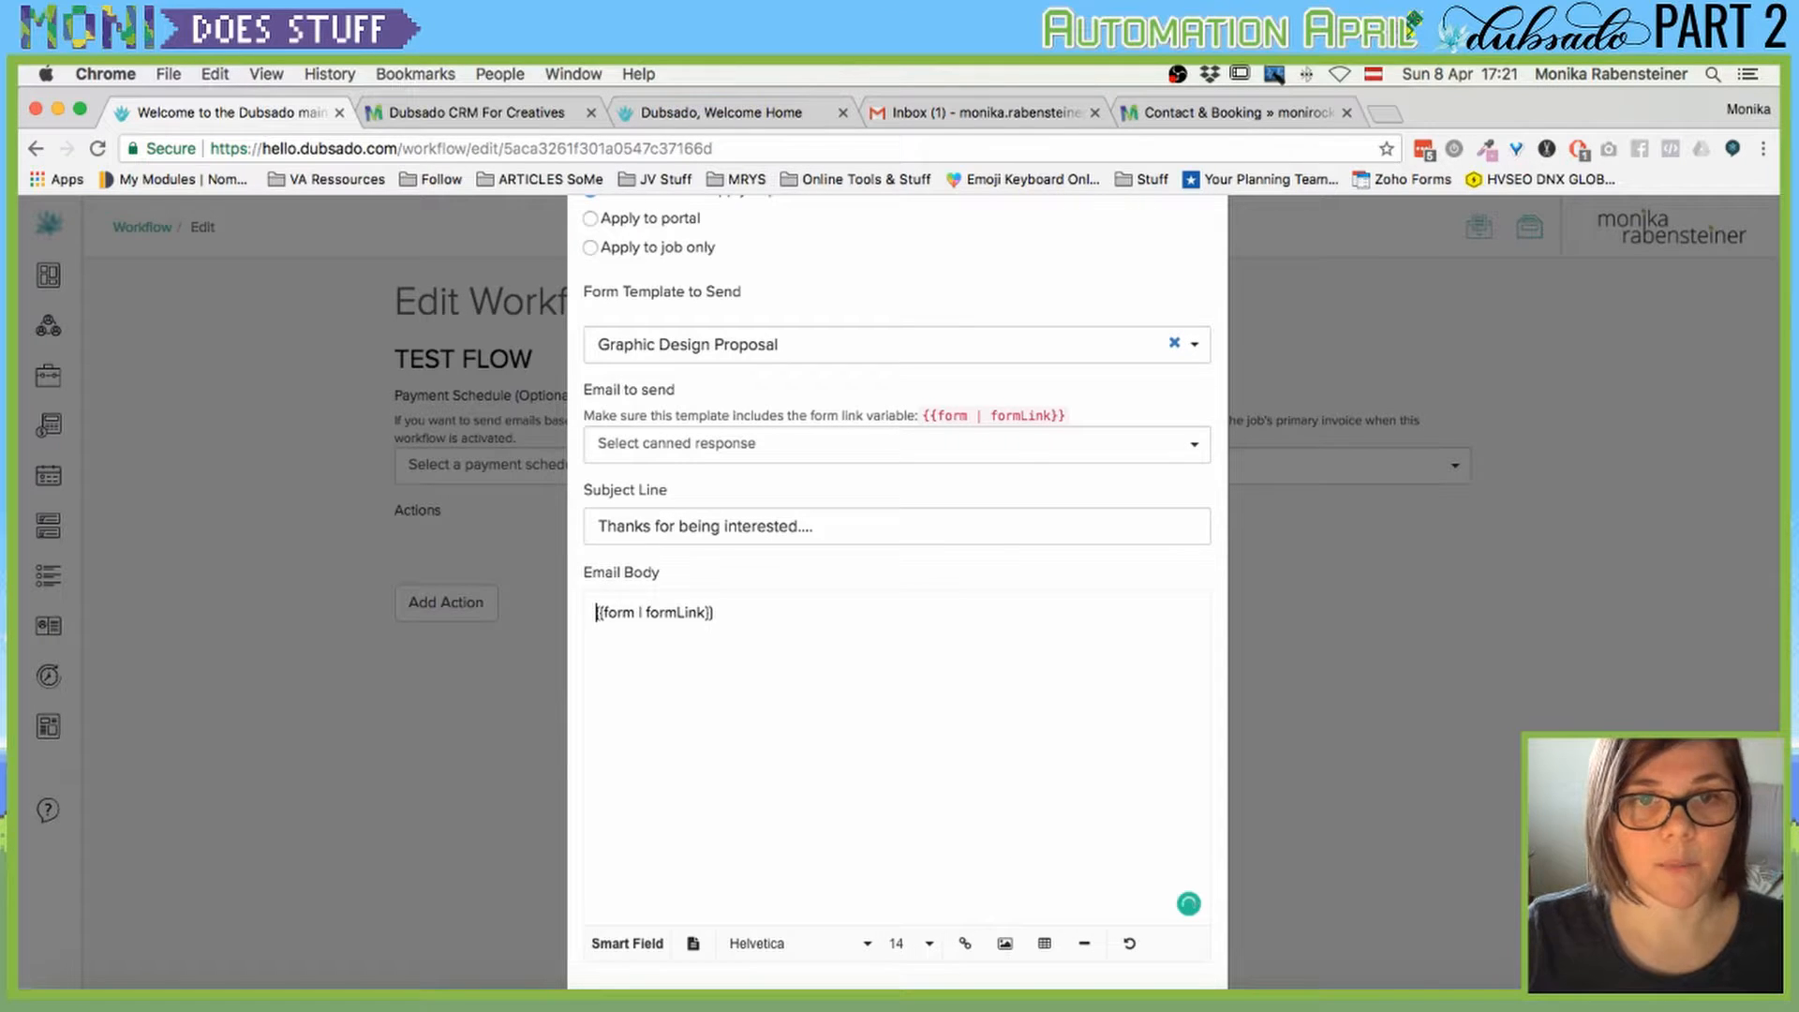
pyautogui.press('Return')
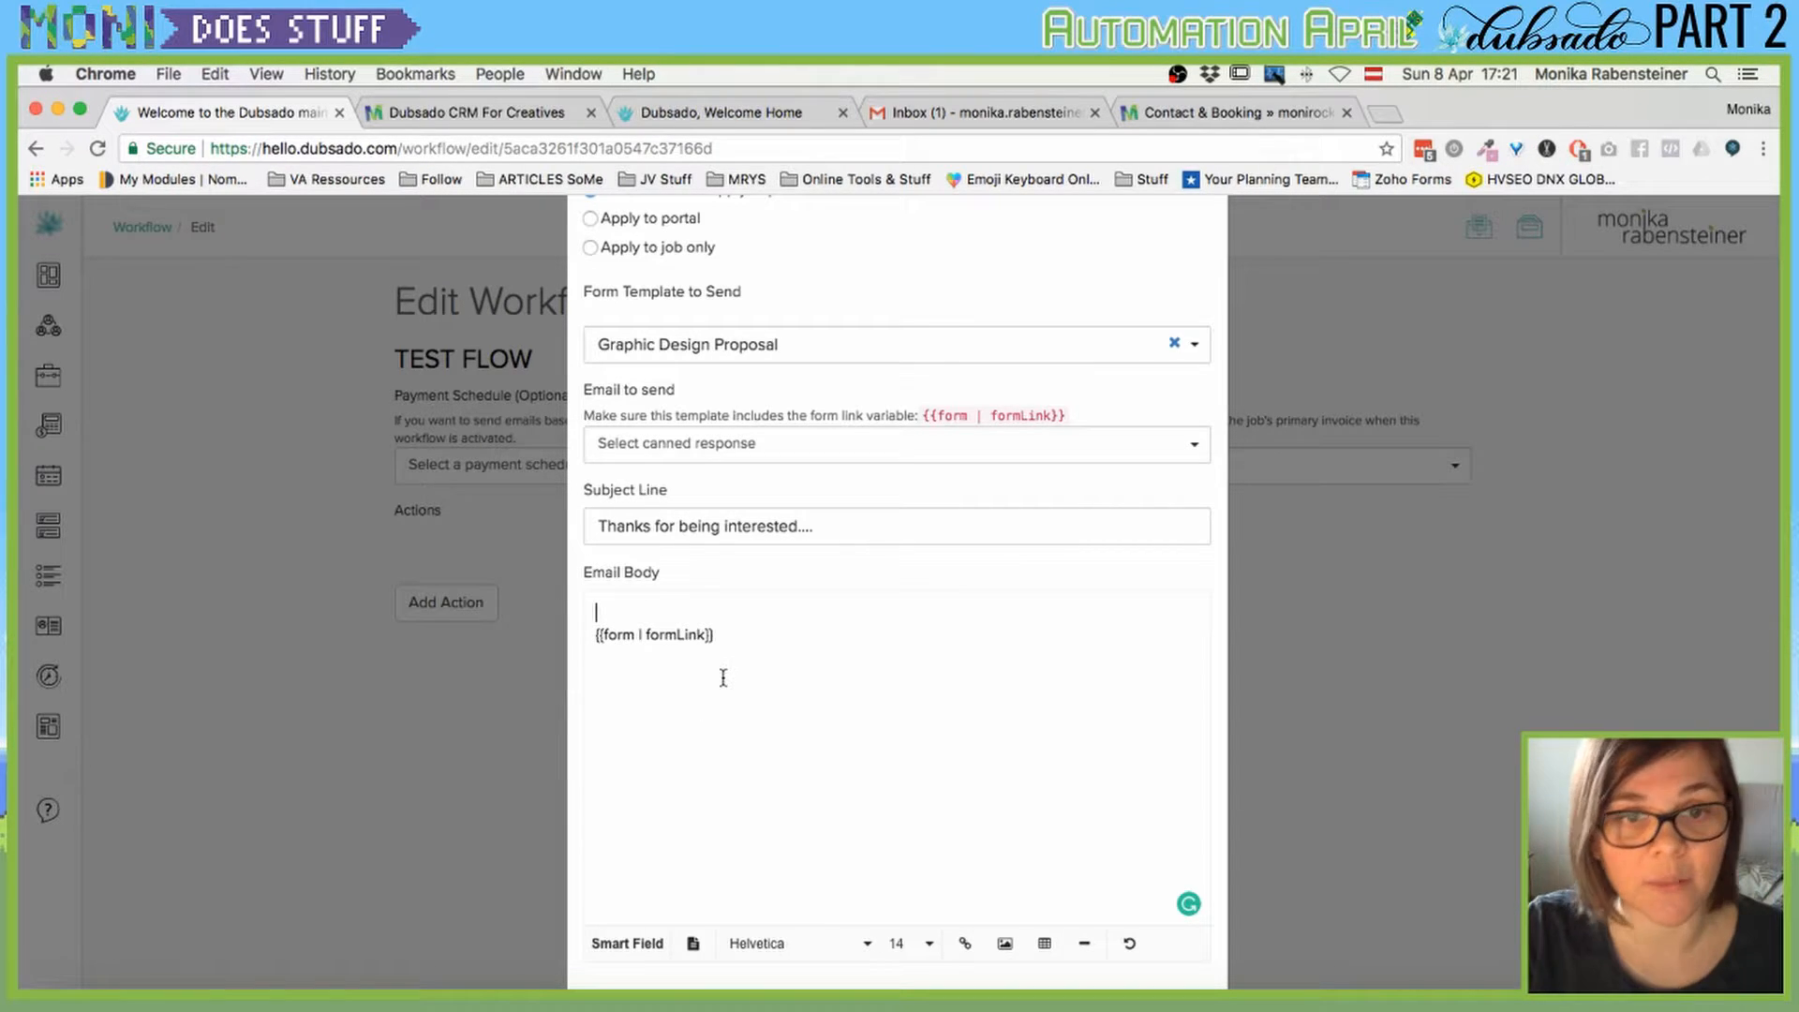
# Look through the canned responses offered for the email, and discard the workflow action.
pyautogui.click(744, 450)
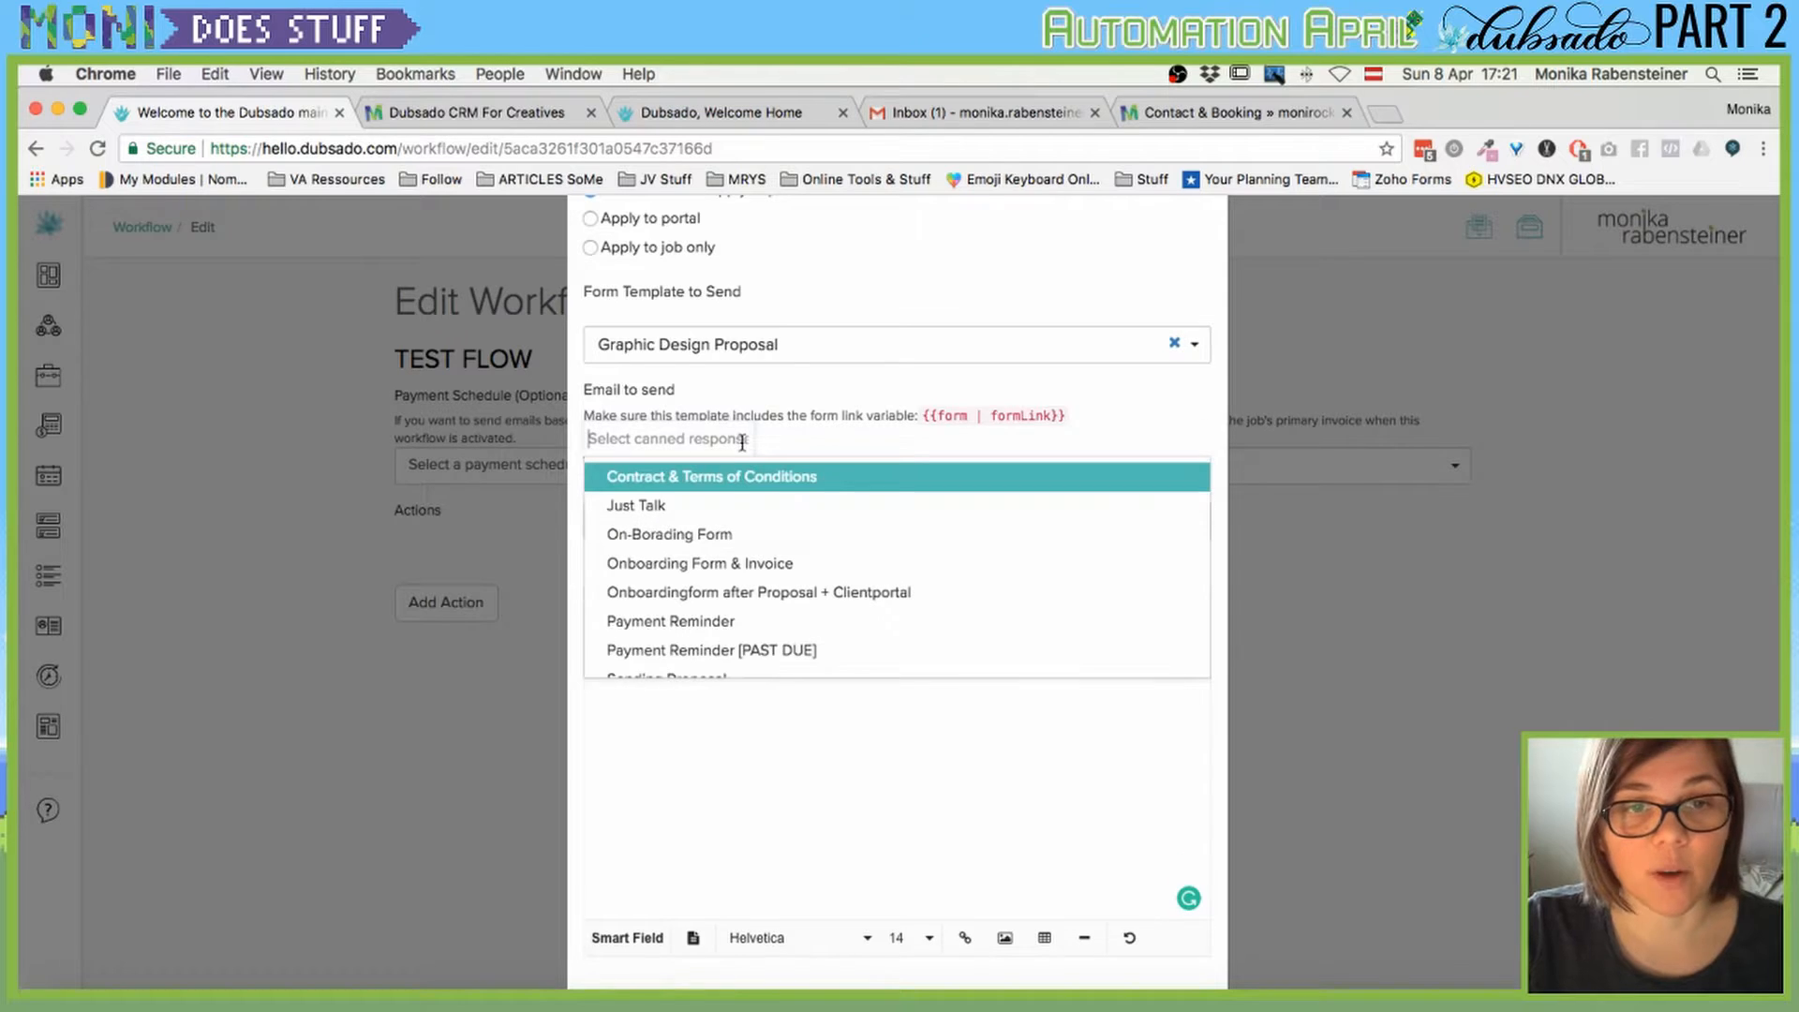
pyautogui.click(642, 405)
pyautogui.scroll(-2, 674, 803)
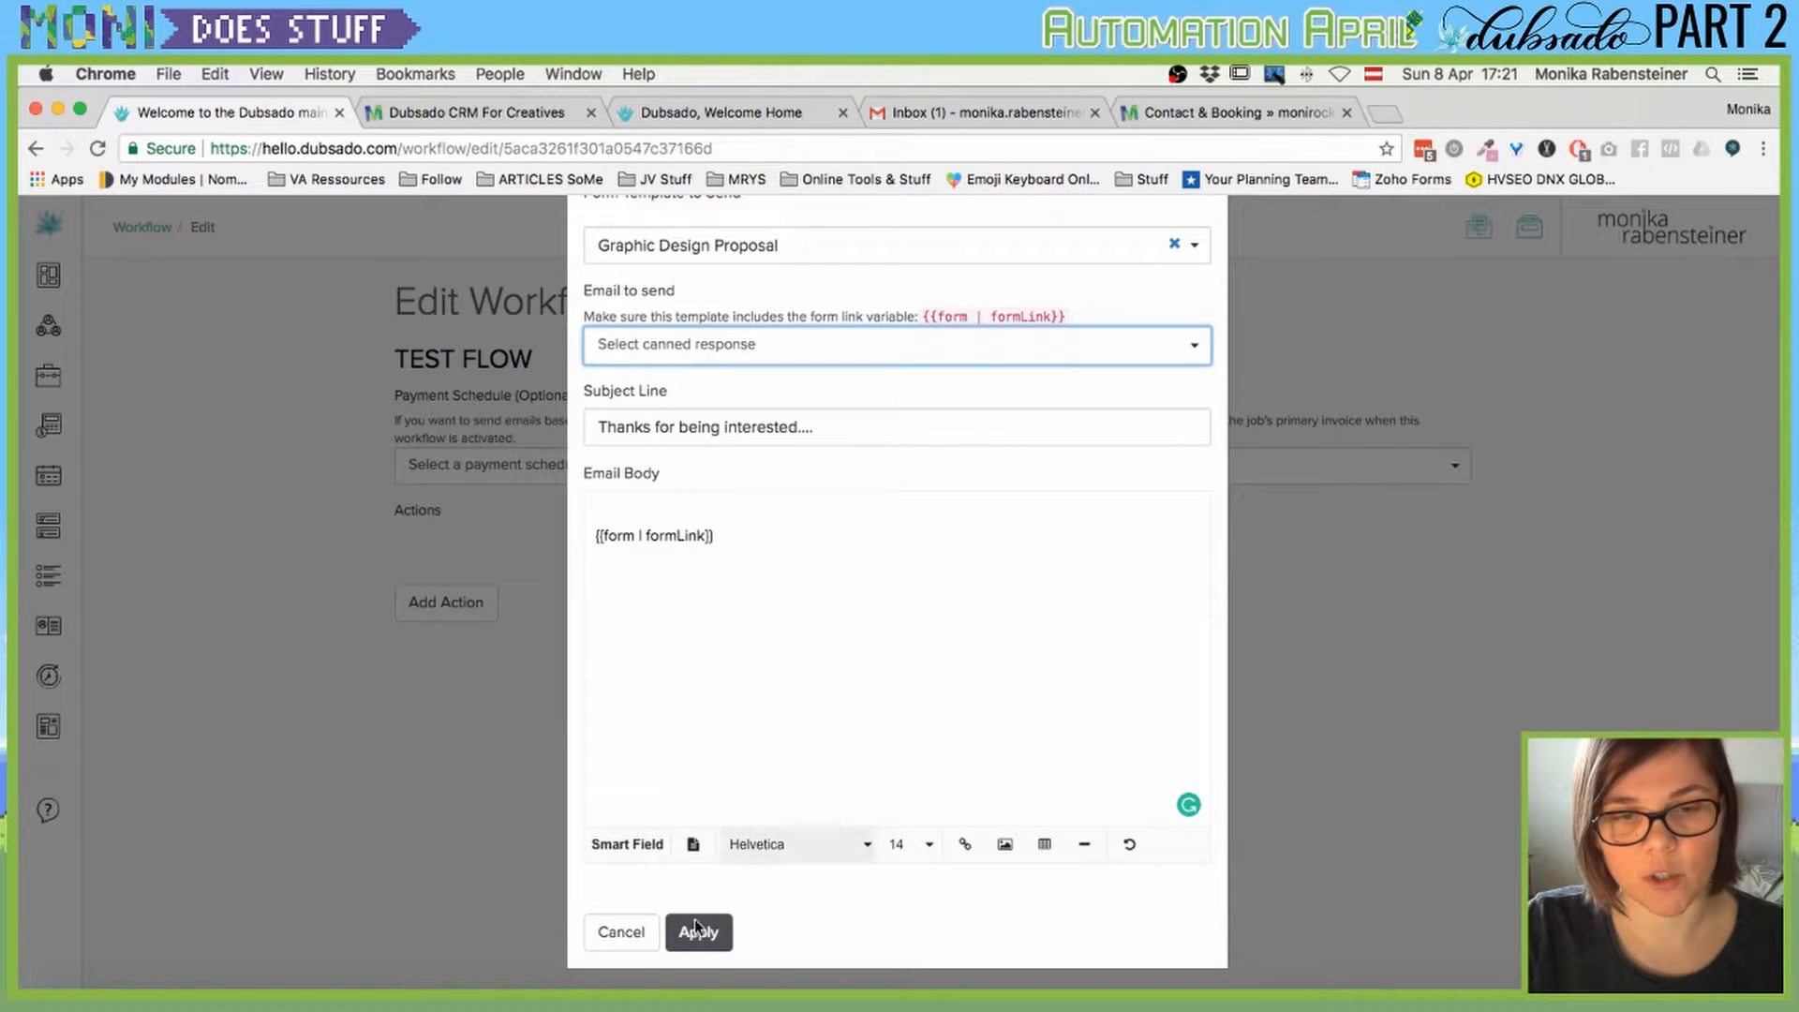
pyautogui.click(621, 929)
# Go to the Canned Emails templates and examine the list of saved responses.
pyautogui.moveTo(54, 740)
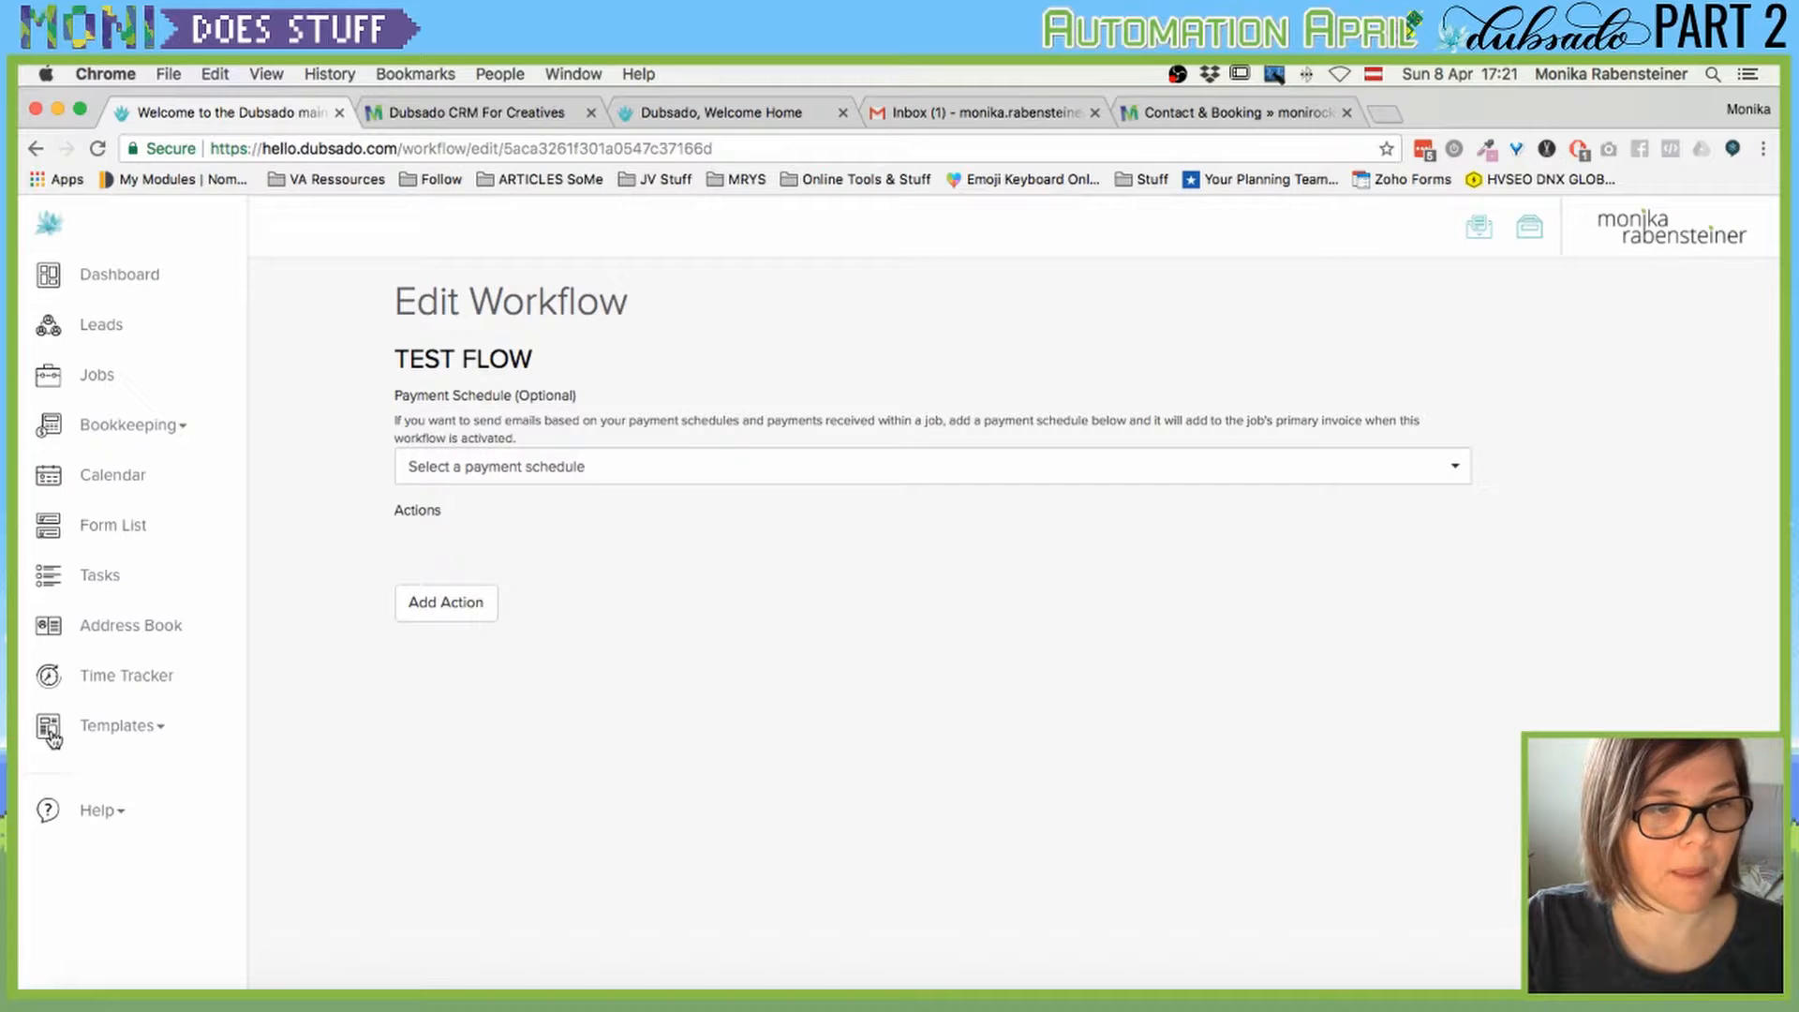
pyautogui.click(122, 736)
pyautogui.click(141, 811)
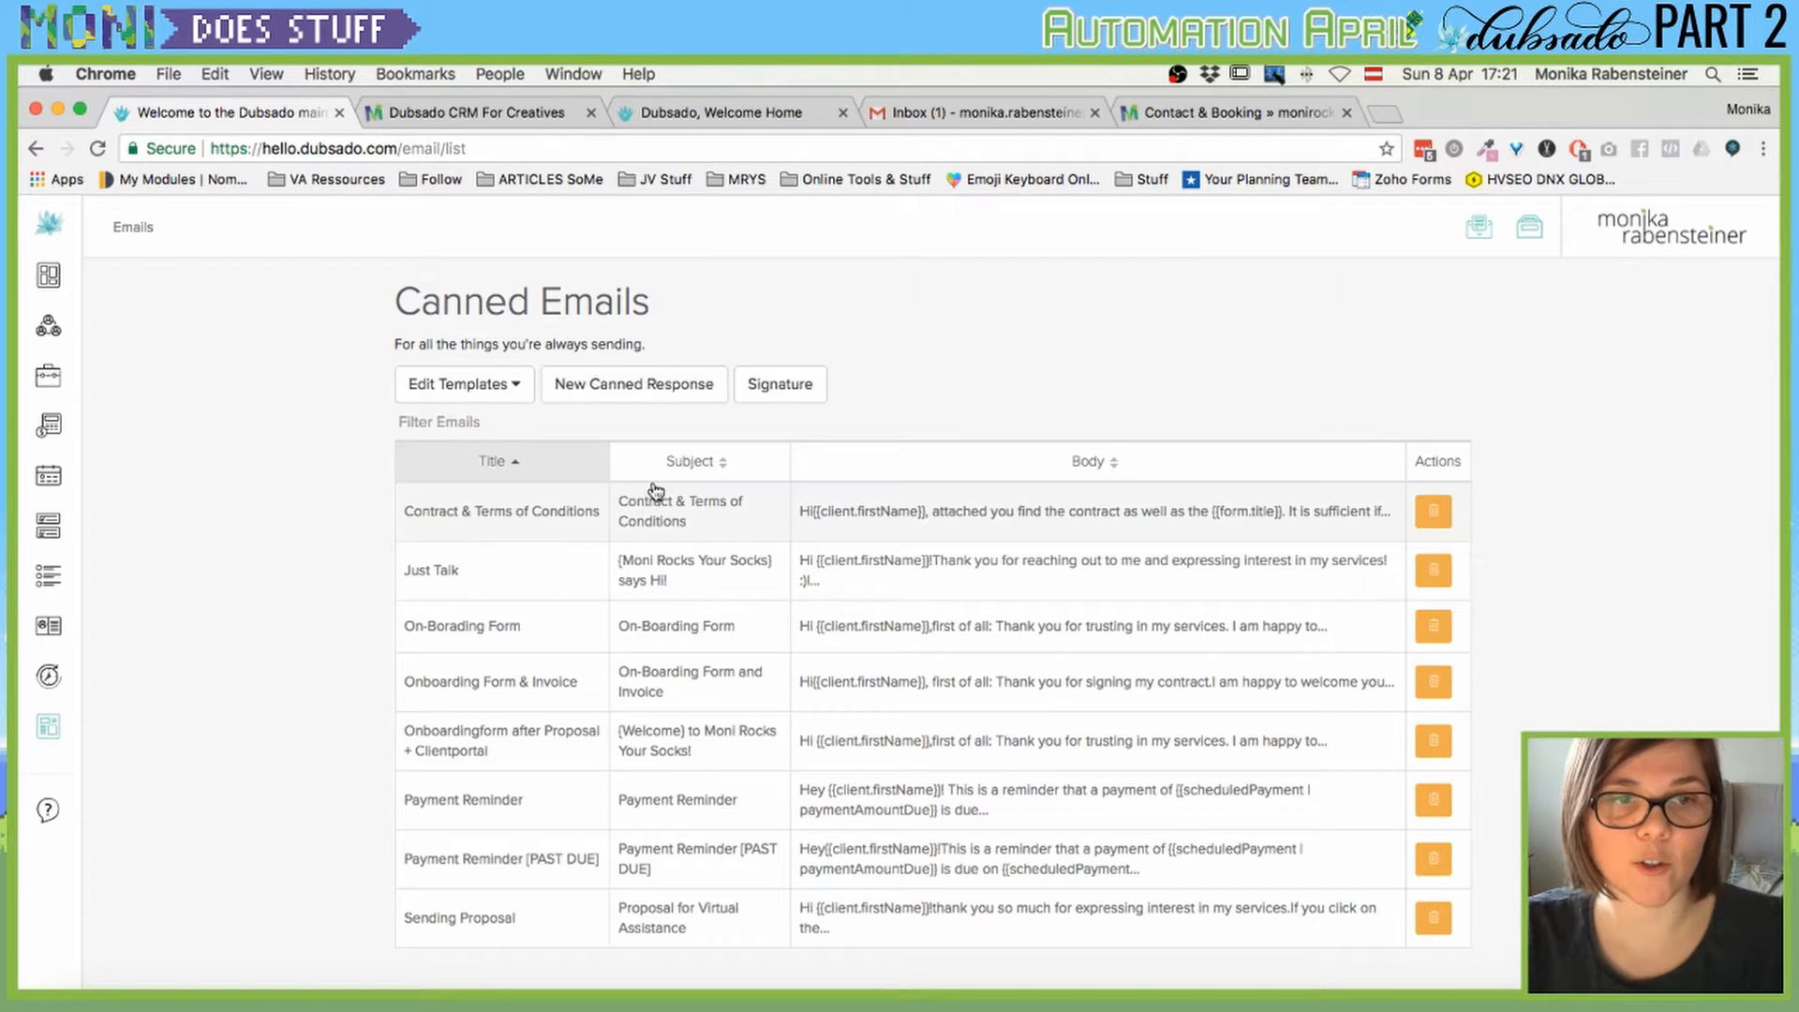
# Return to the workflow templates and view the actions of the Just Talk and Webdesign Design Flow workflows.
pyautogui.moveTo(89, 720)
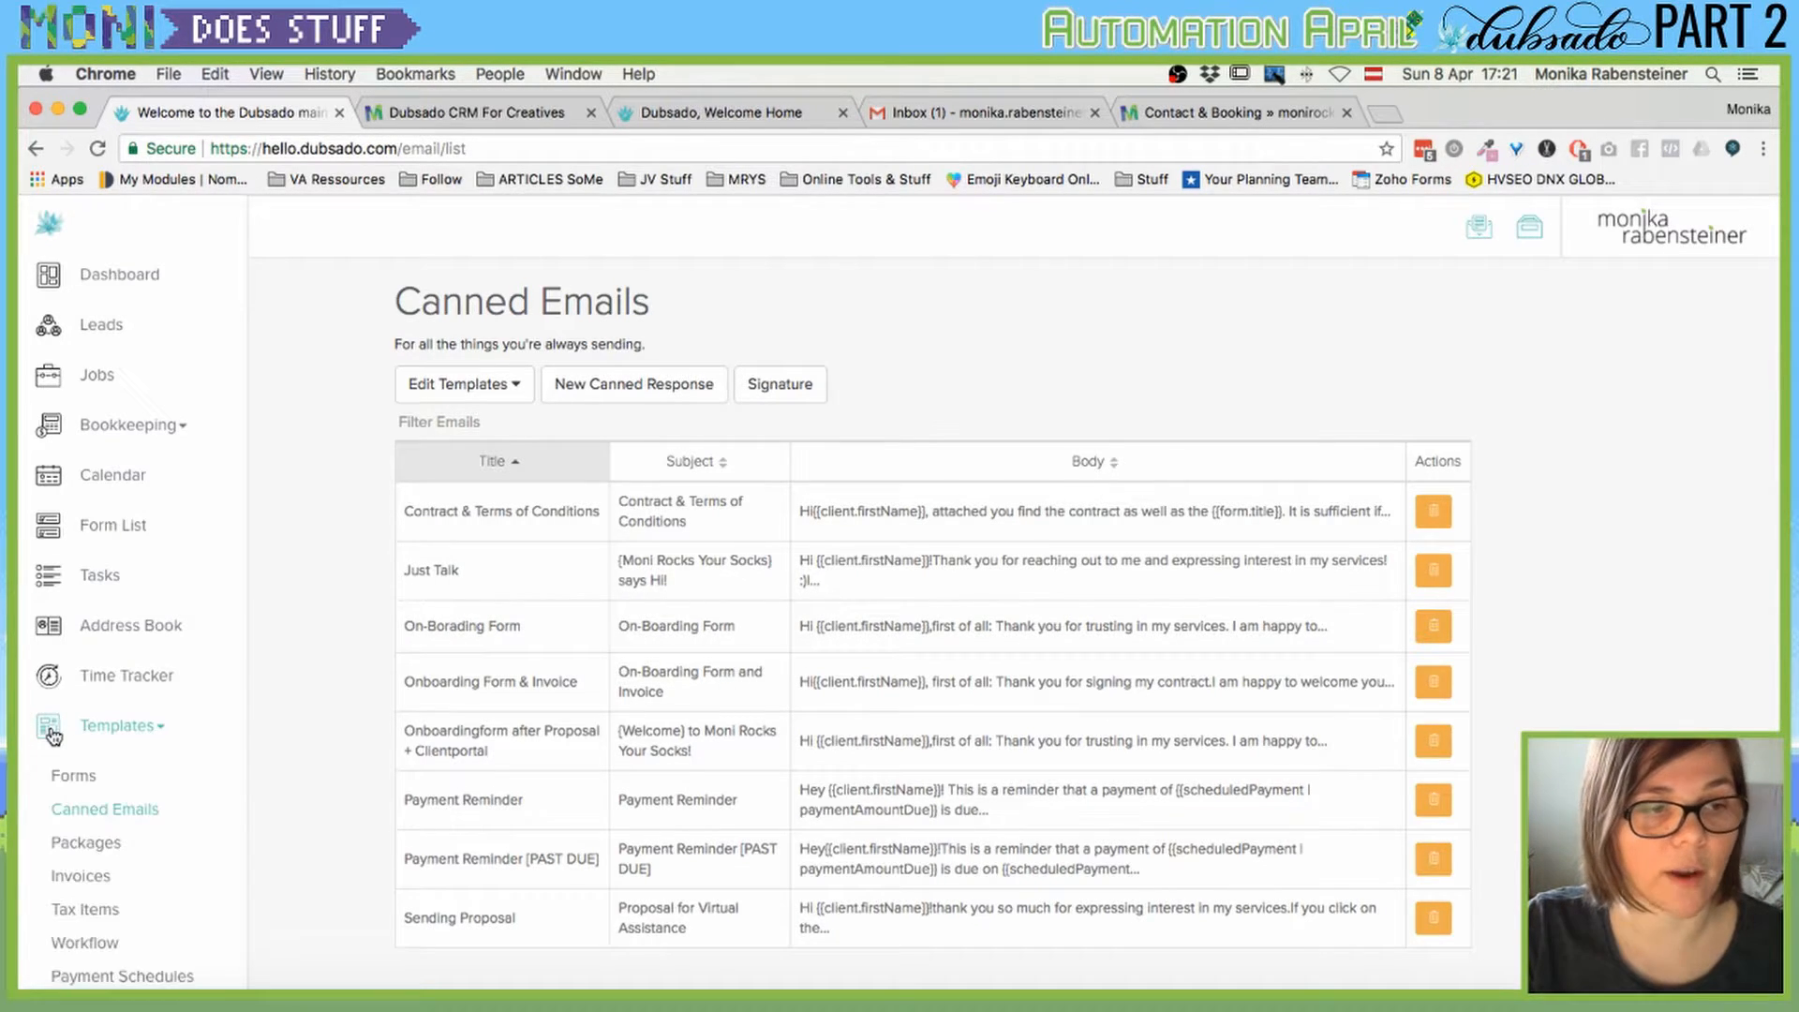
pyautogui.click(93, 945)
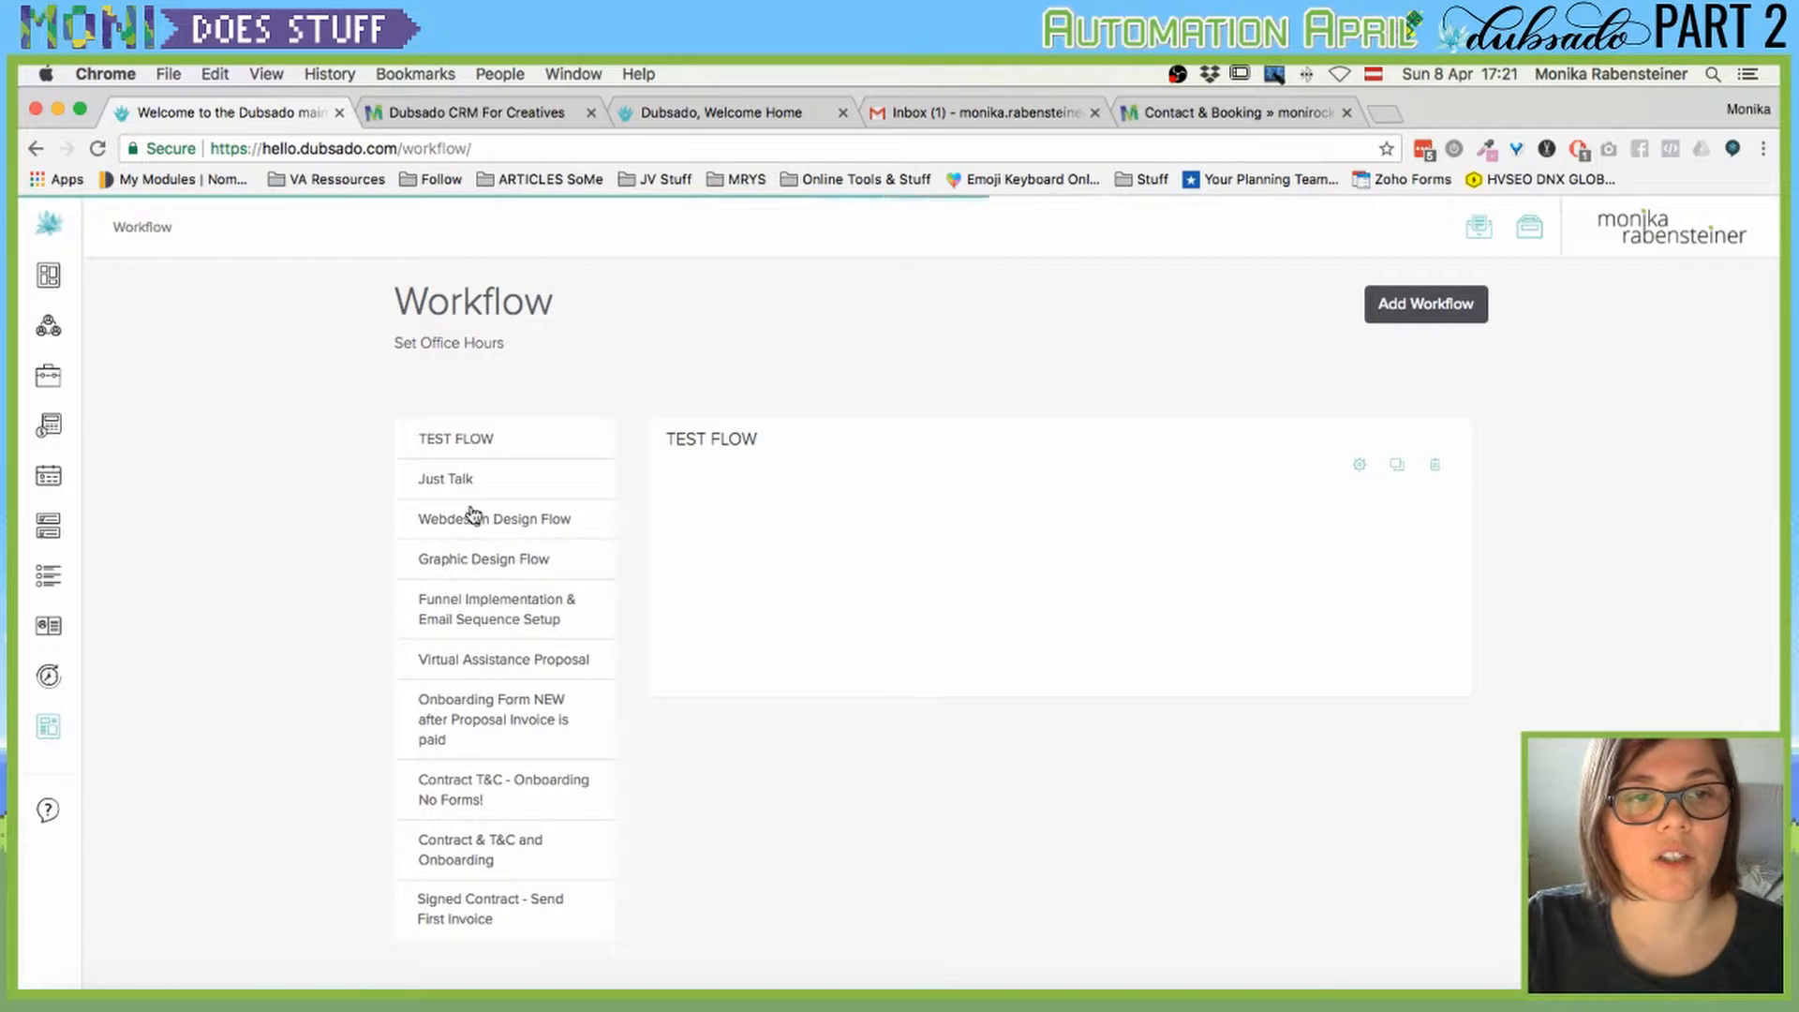
pyautogui.click(474, 518)
pyautogui.click(455, 482)
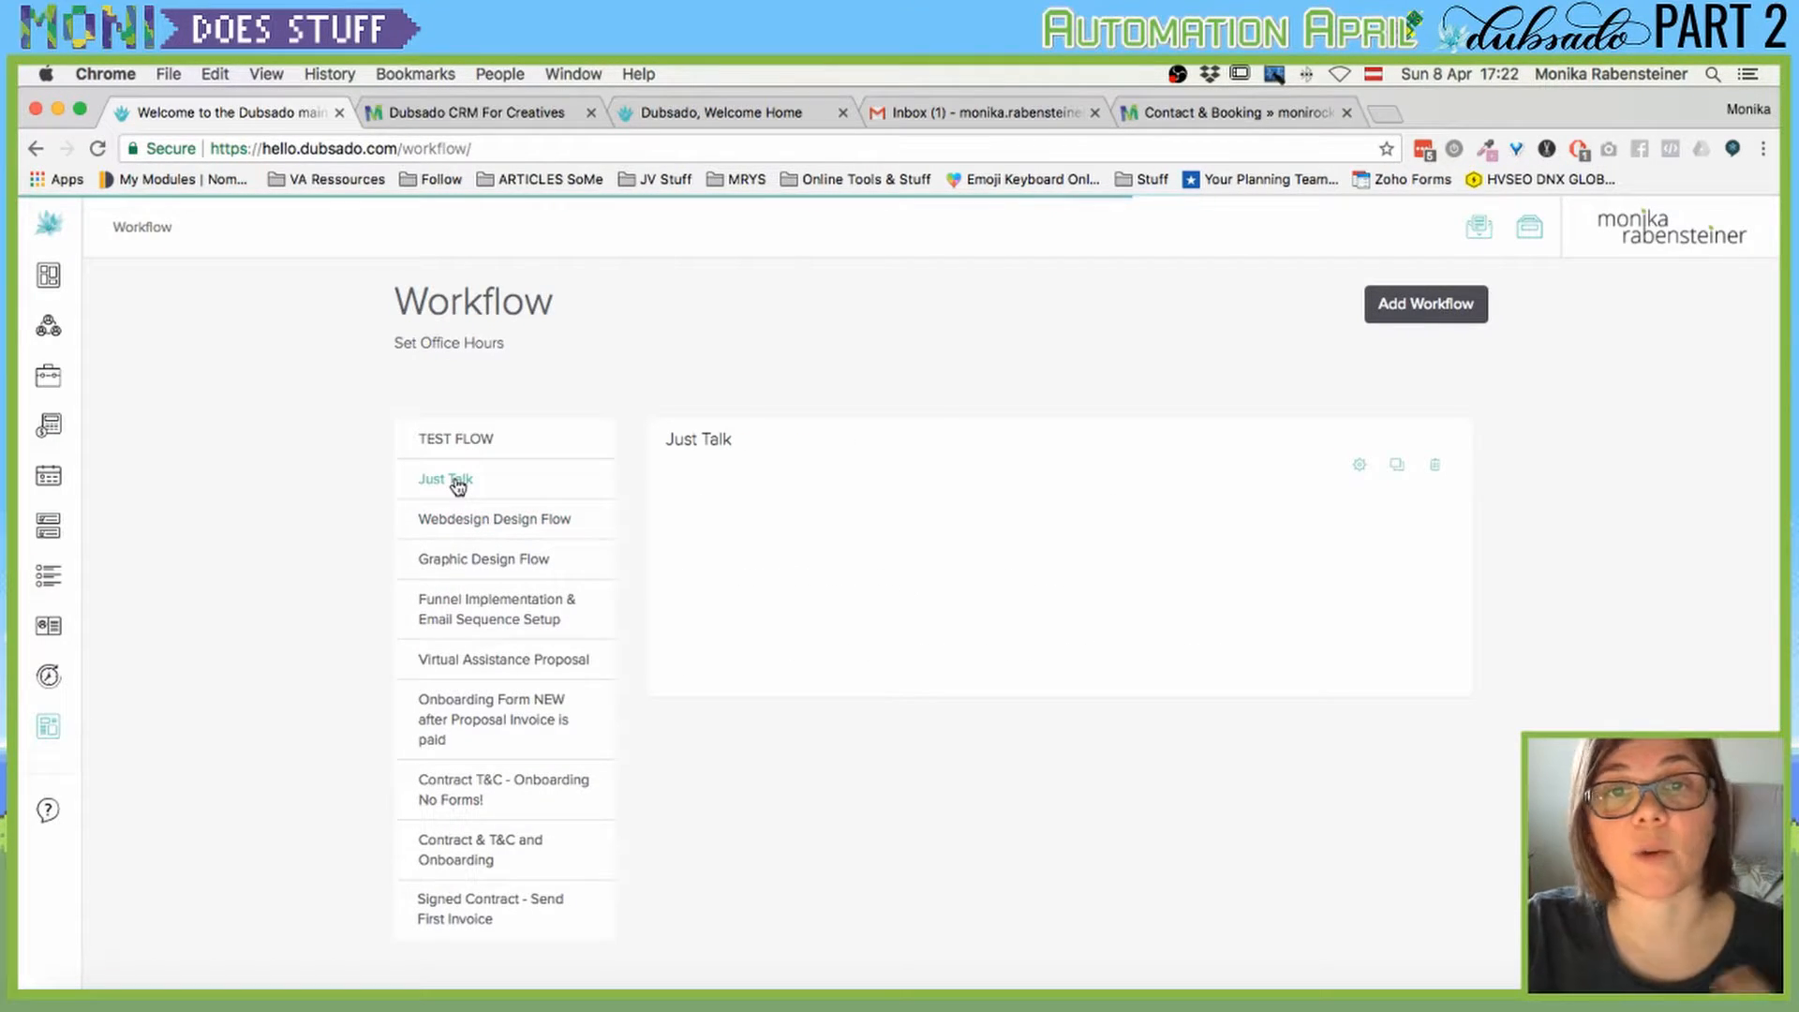
pyautogui.click(470, 521)
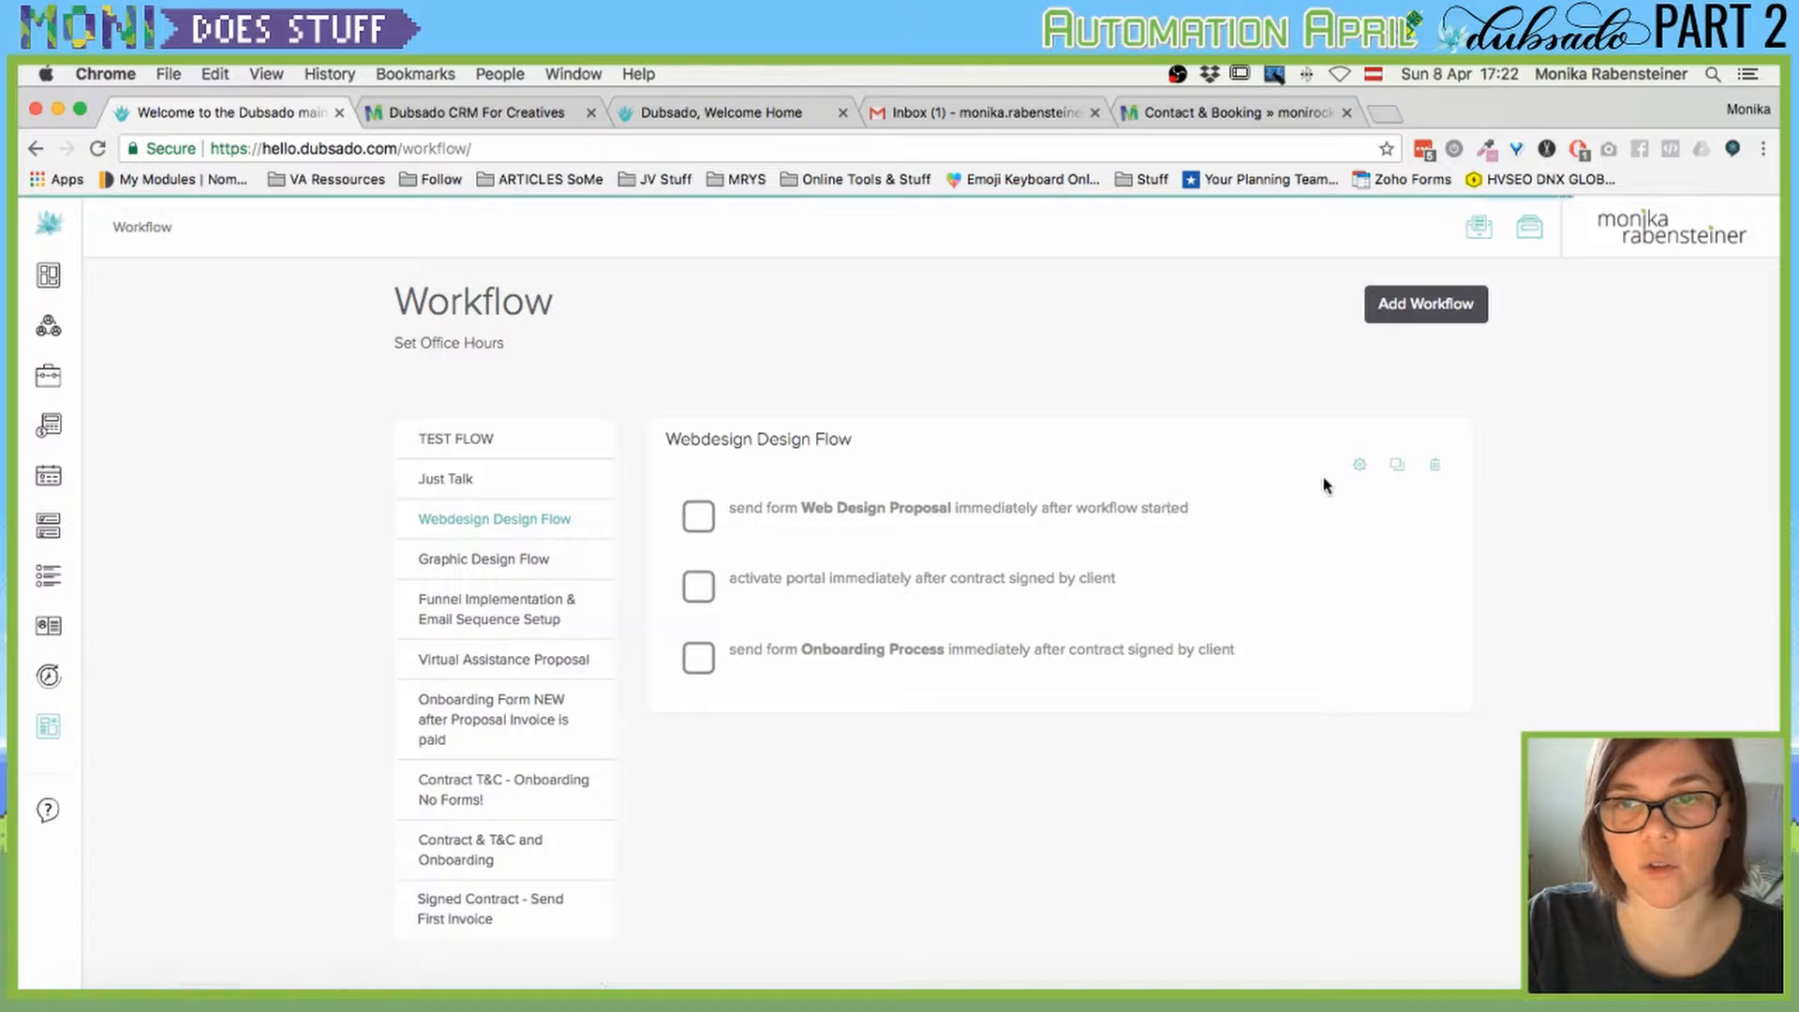
# Create a new workflow named "Test flow" and proceed to its editing page.
pyautogui.click(1394, 311)
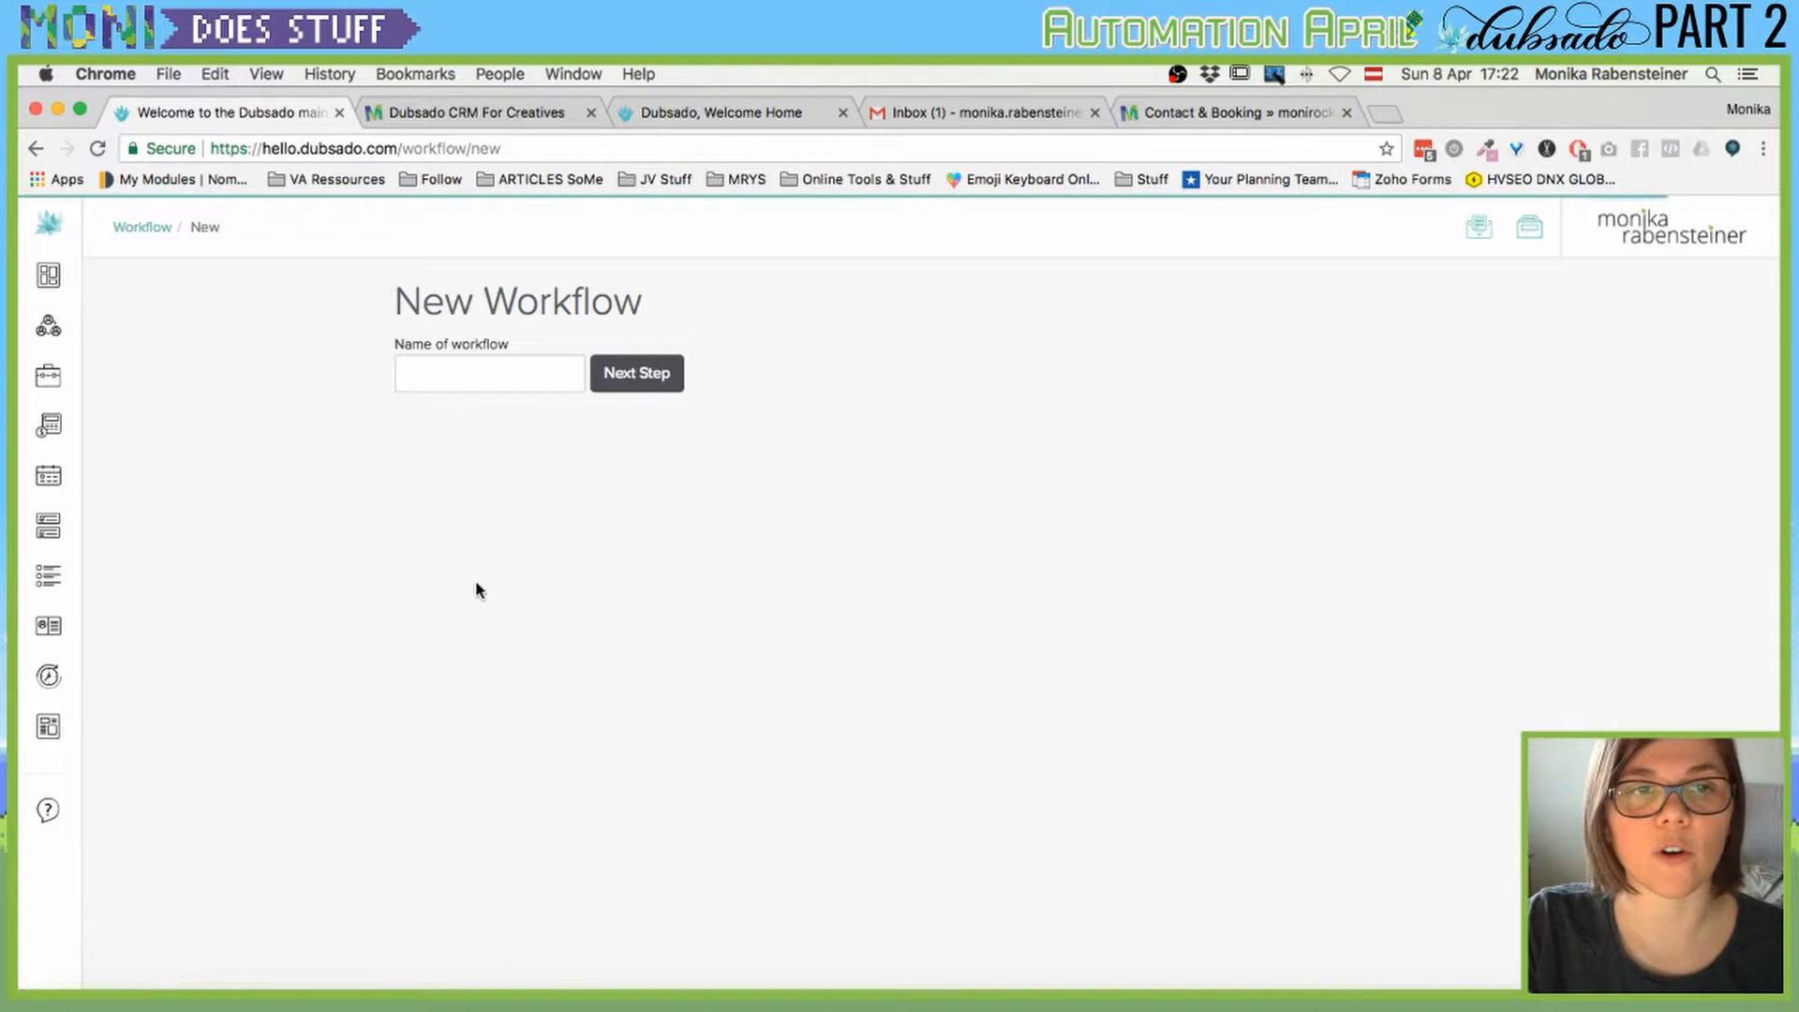
pyautogui.click(472, 364)
pyautogui.write('T')
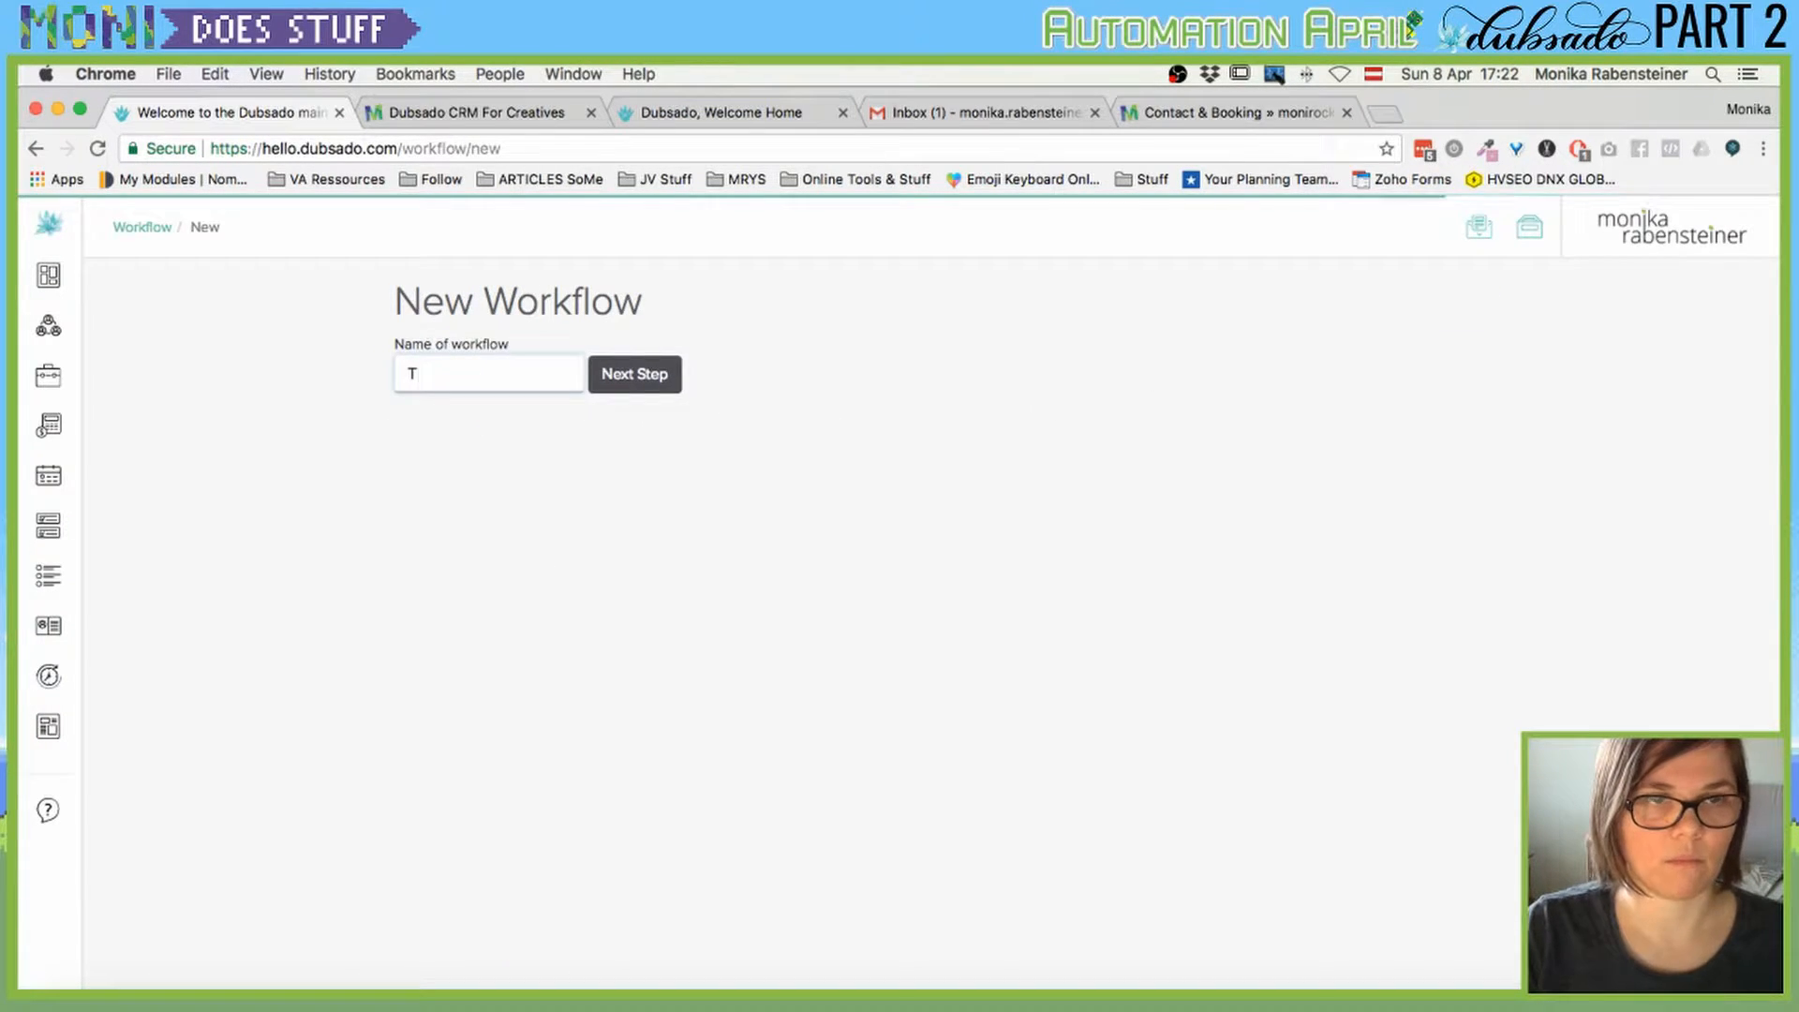
pyautogui.write('est fö')
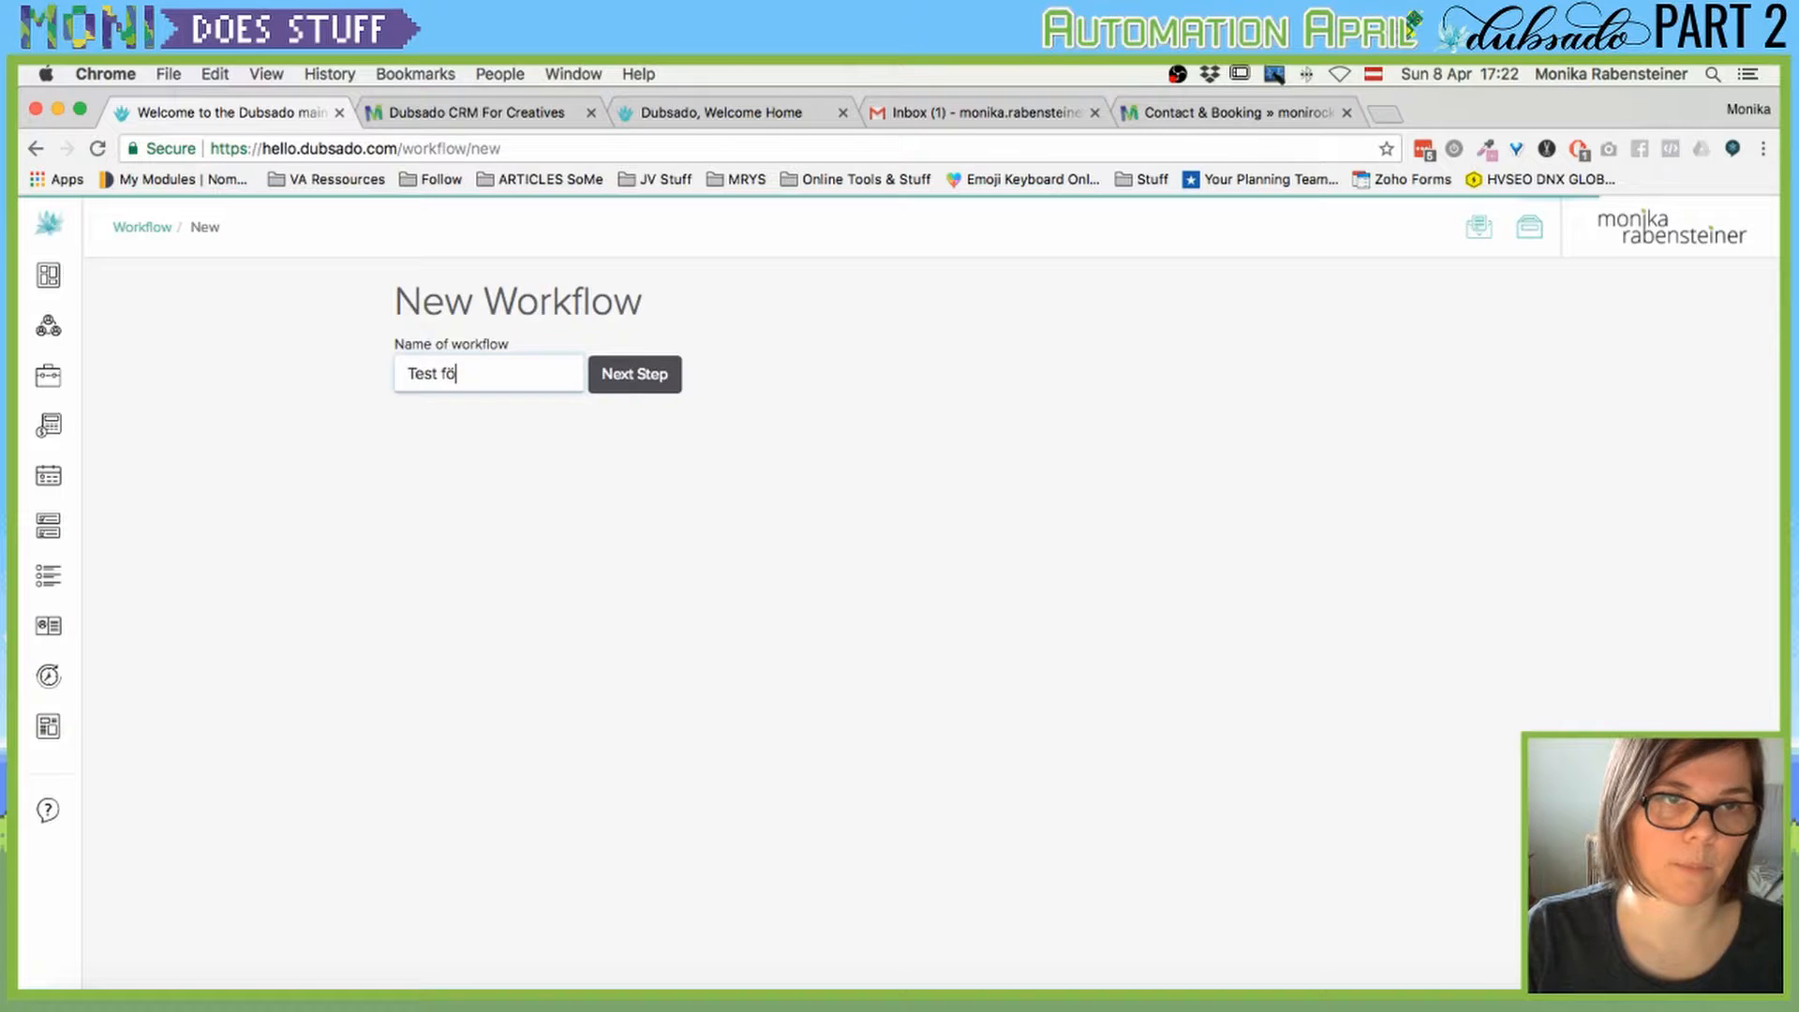
pyautogui.write('o')
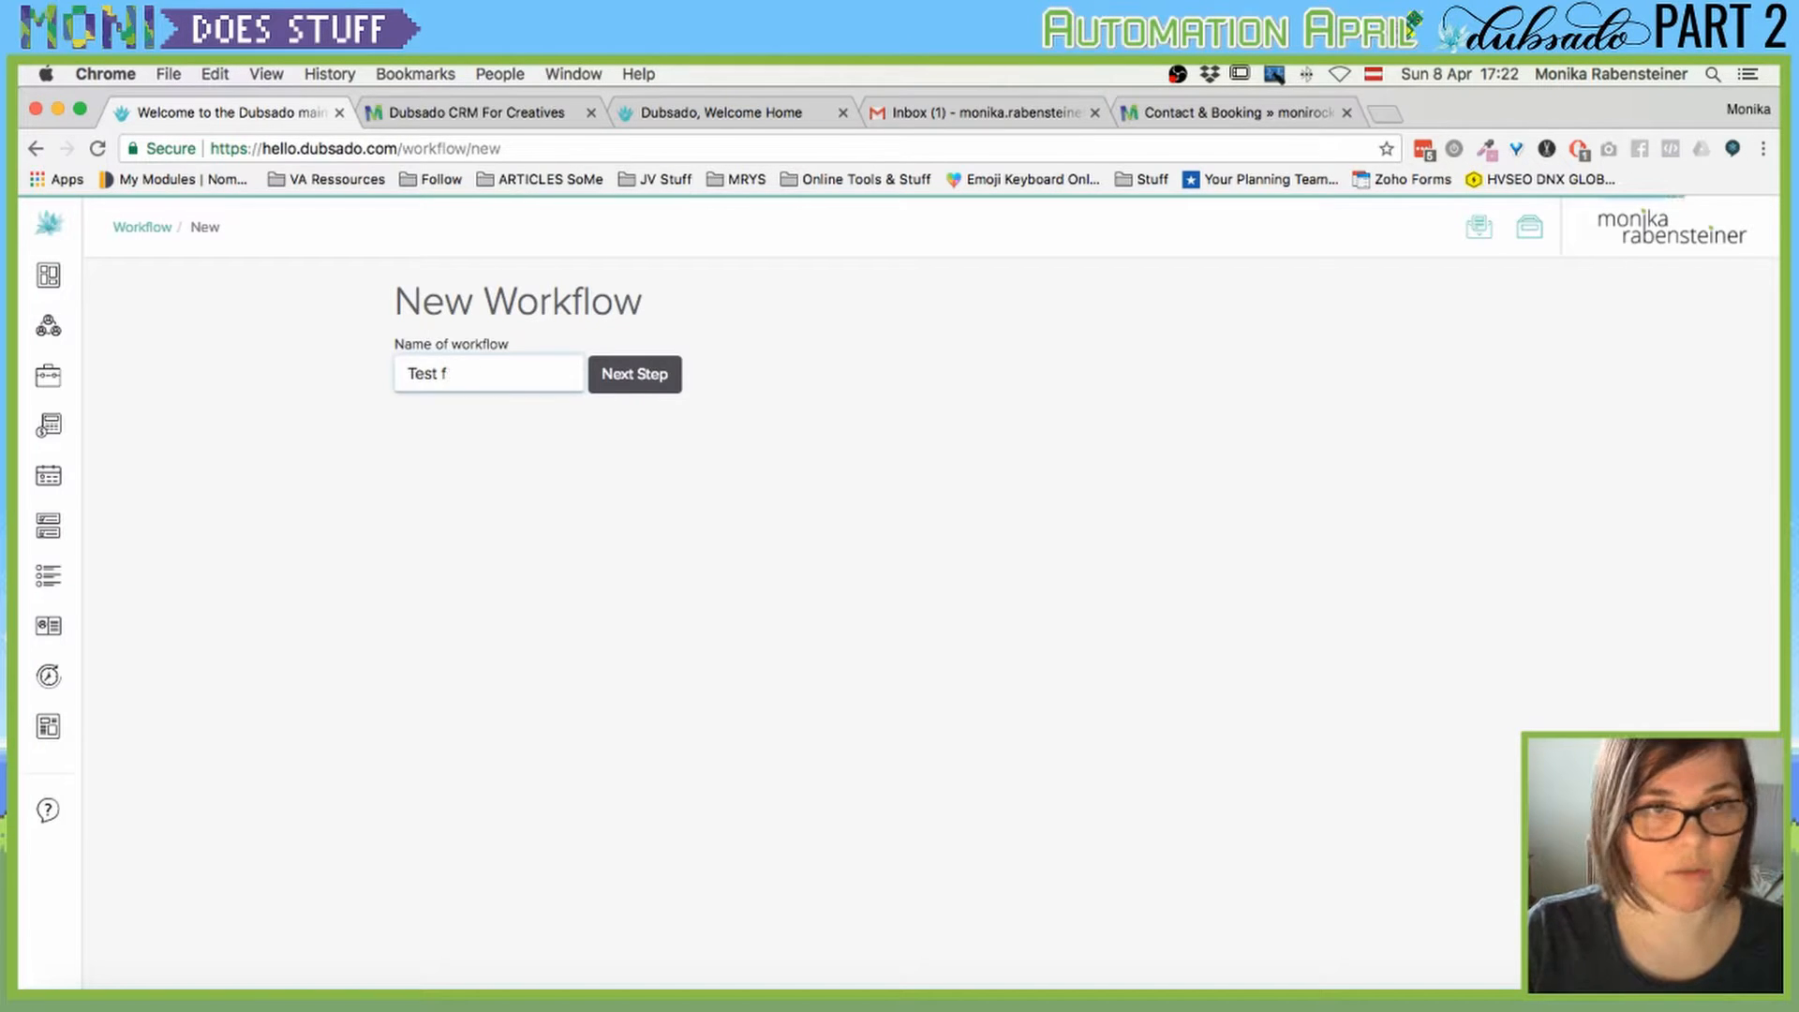
pyautogui.write('low')
pyautogui.click(607, 376)
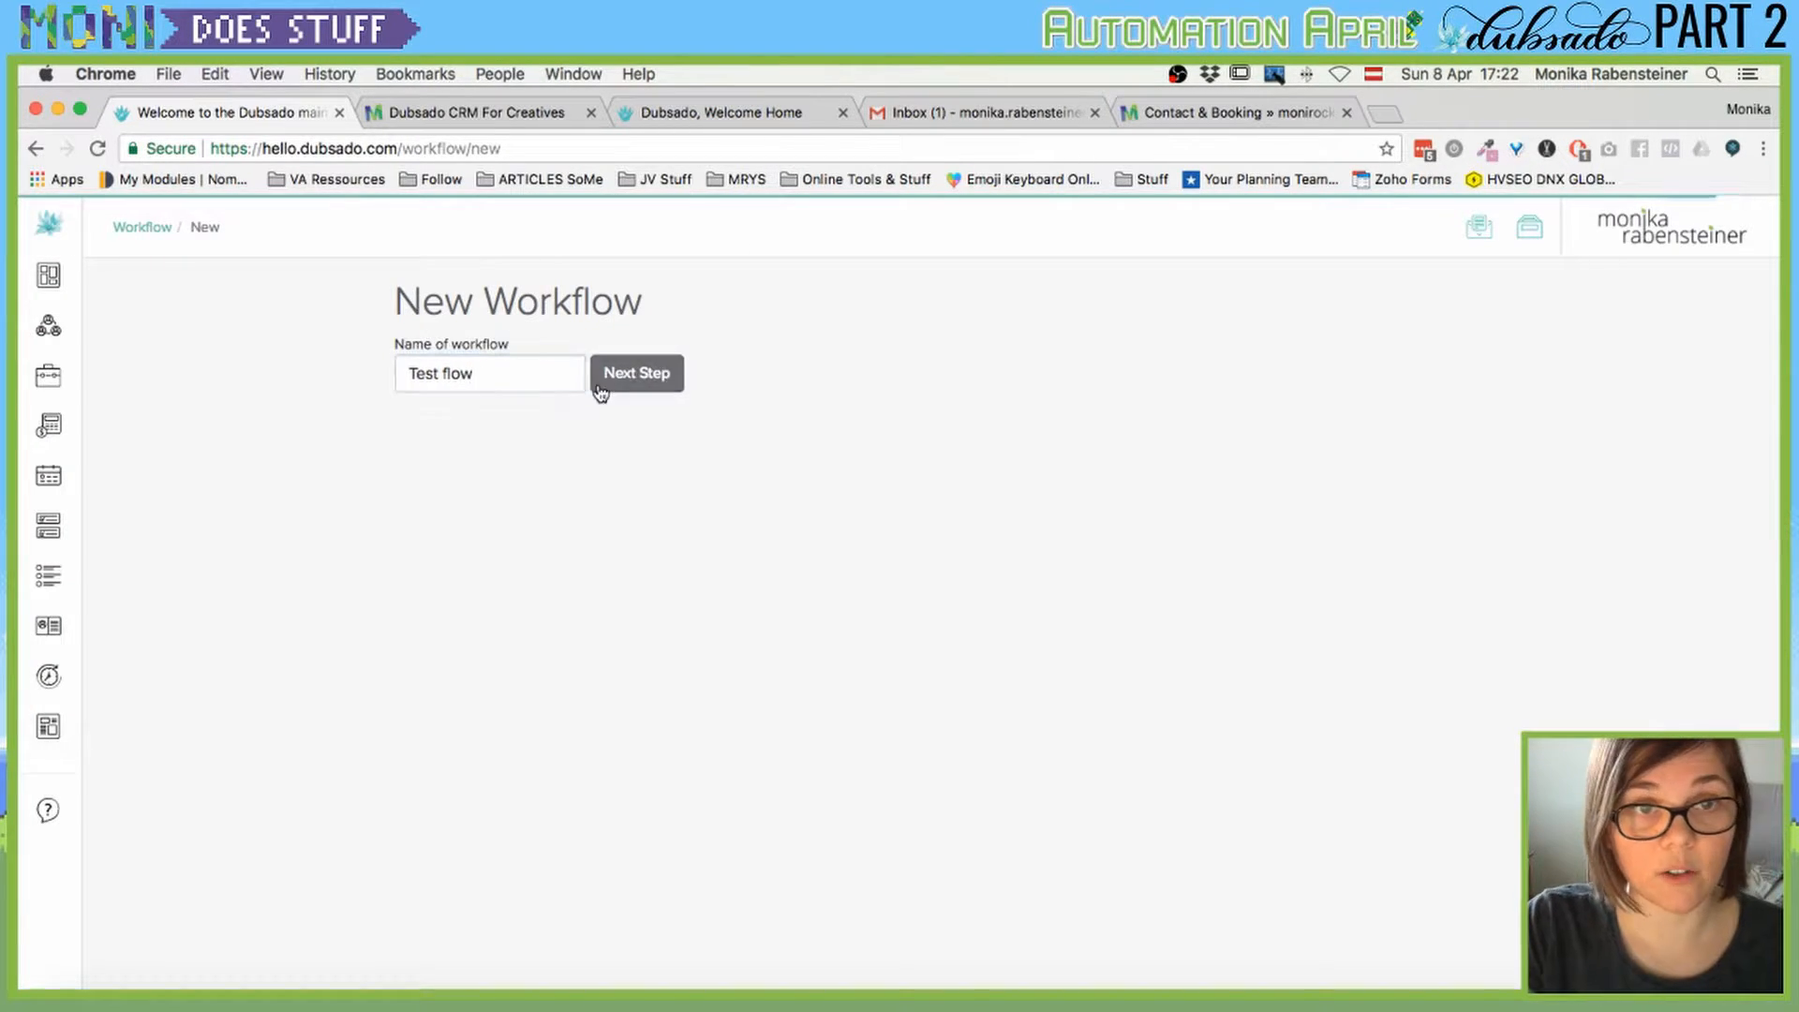
# Add a Send Form action to Test flow, search the form templates for "graphic" and choose Graphic Design Proposal.
pyautogui.click(448, 567)
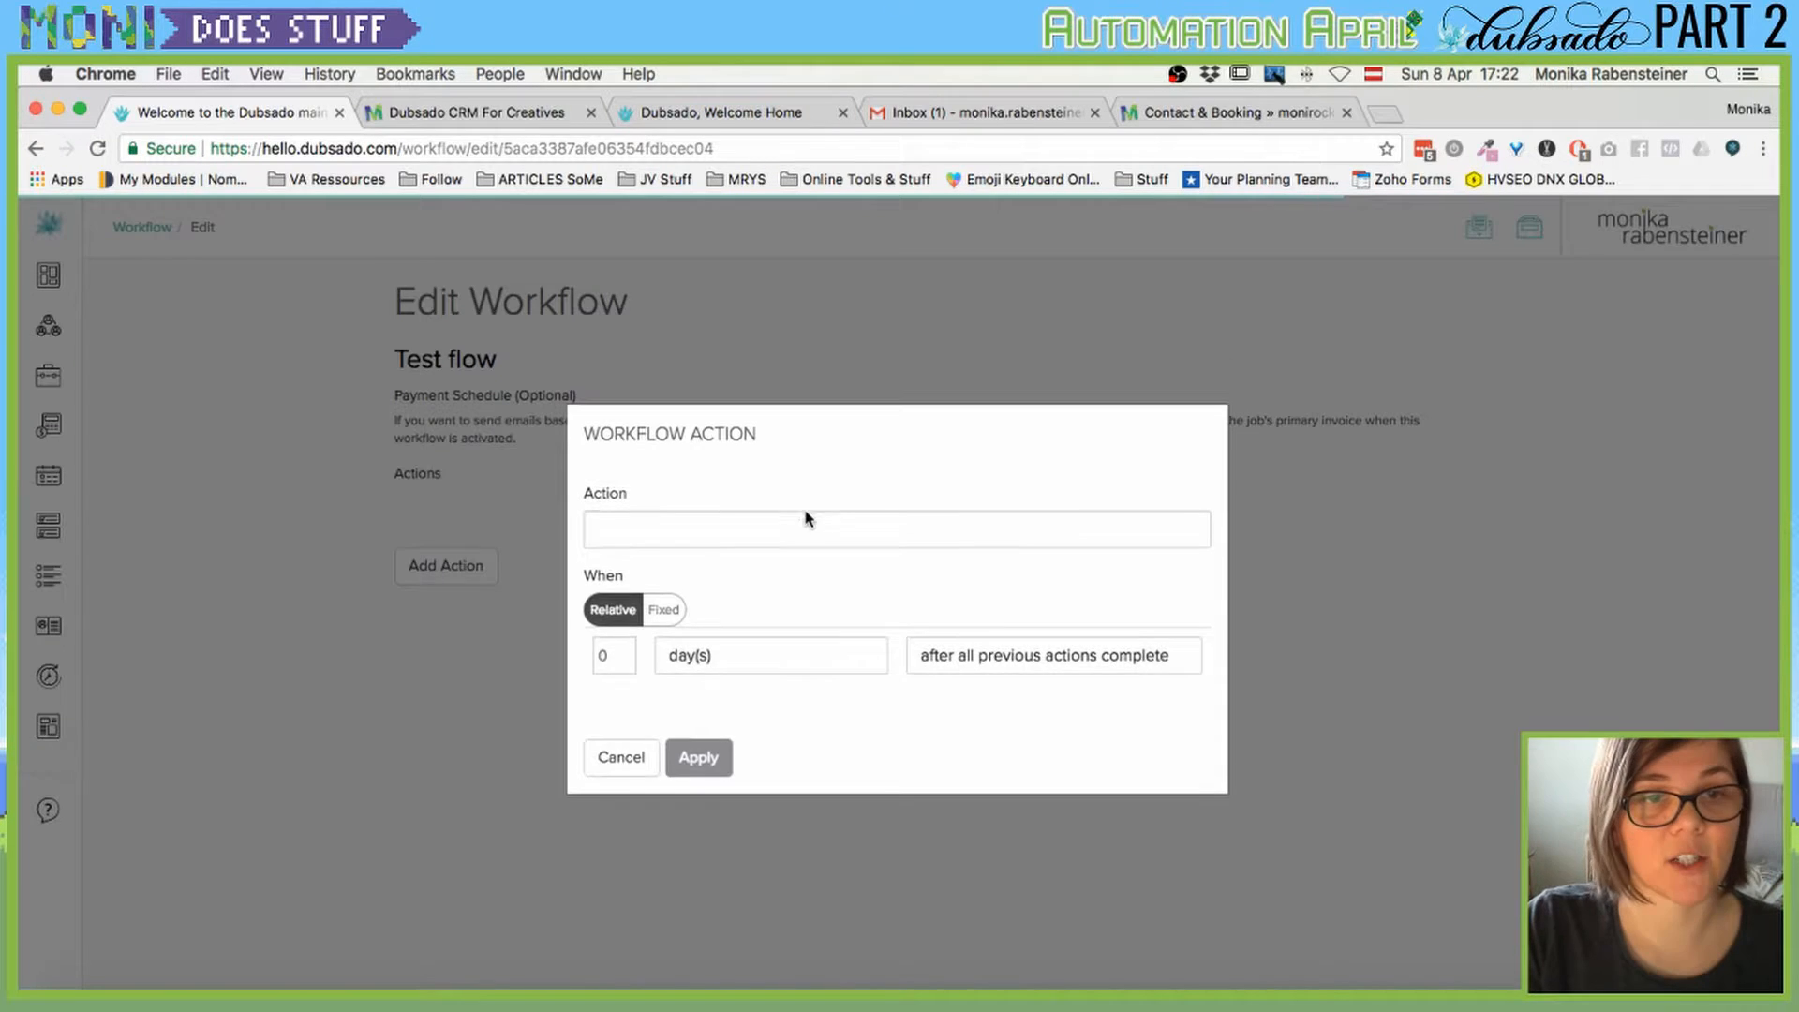
pyautogui.click(751, 543)
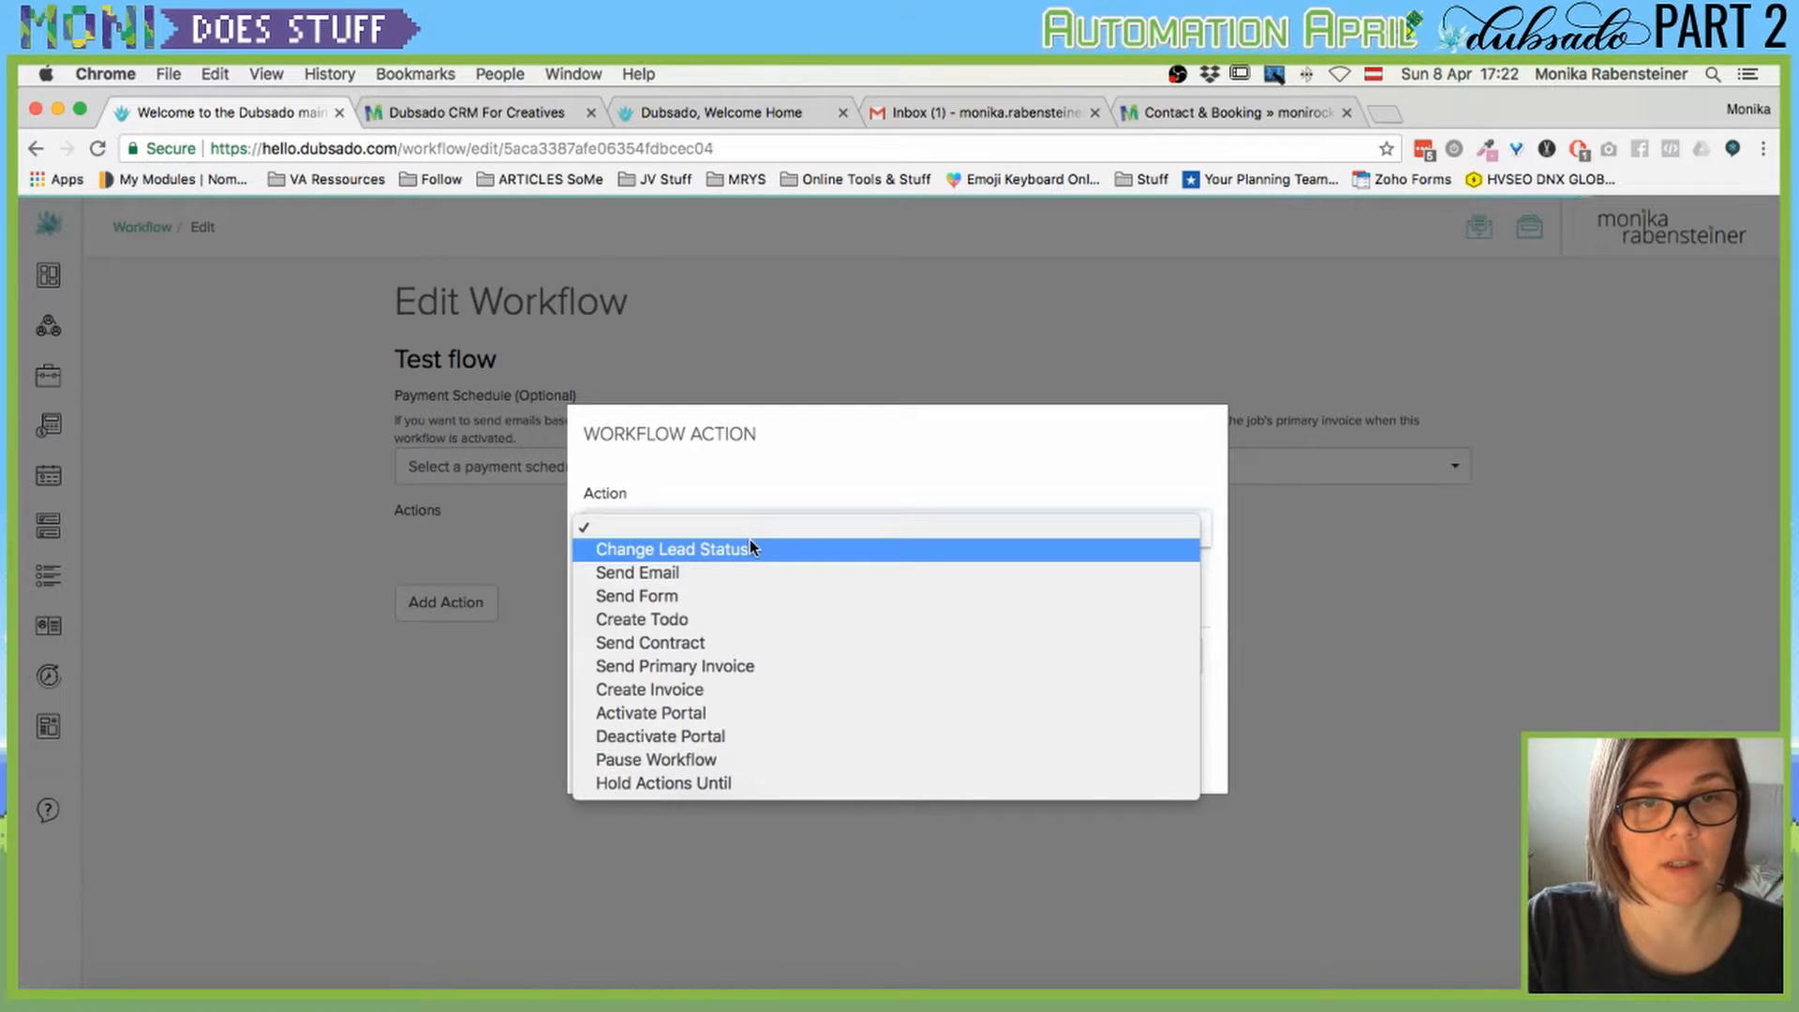
pyautogui.click(698, 598)
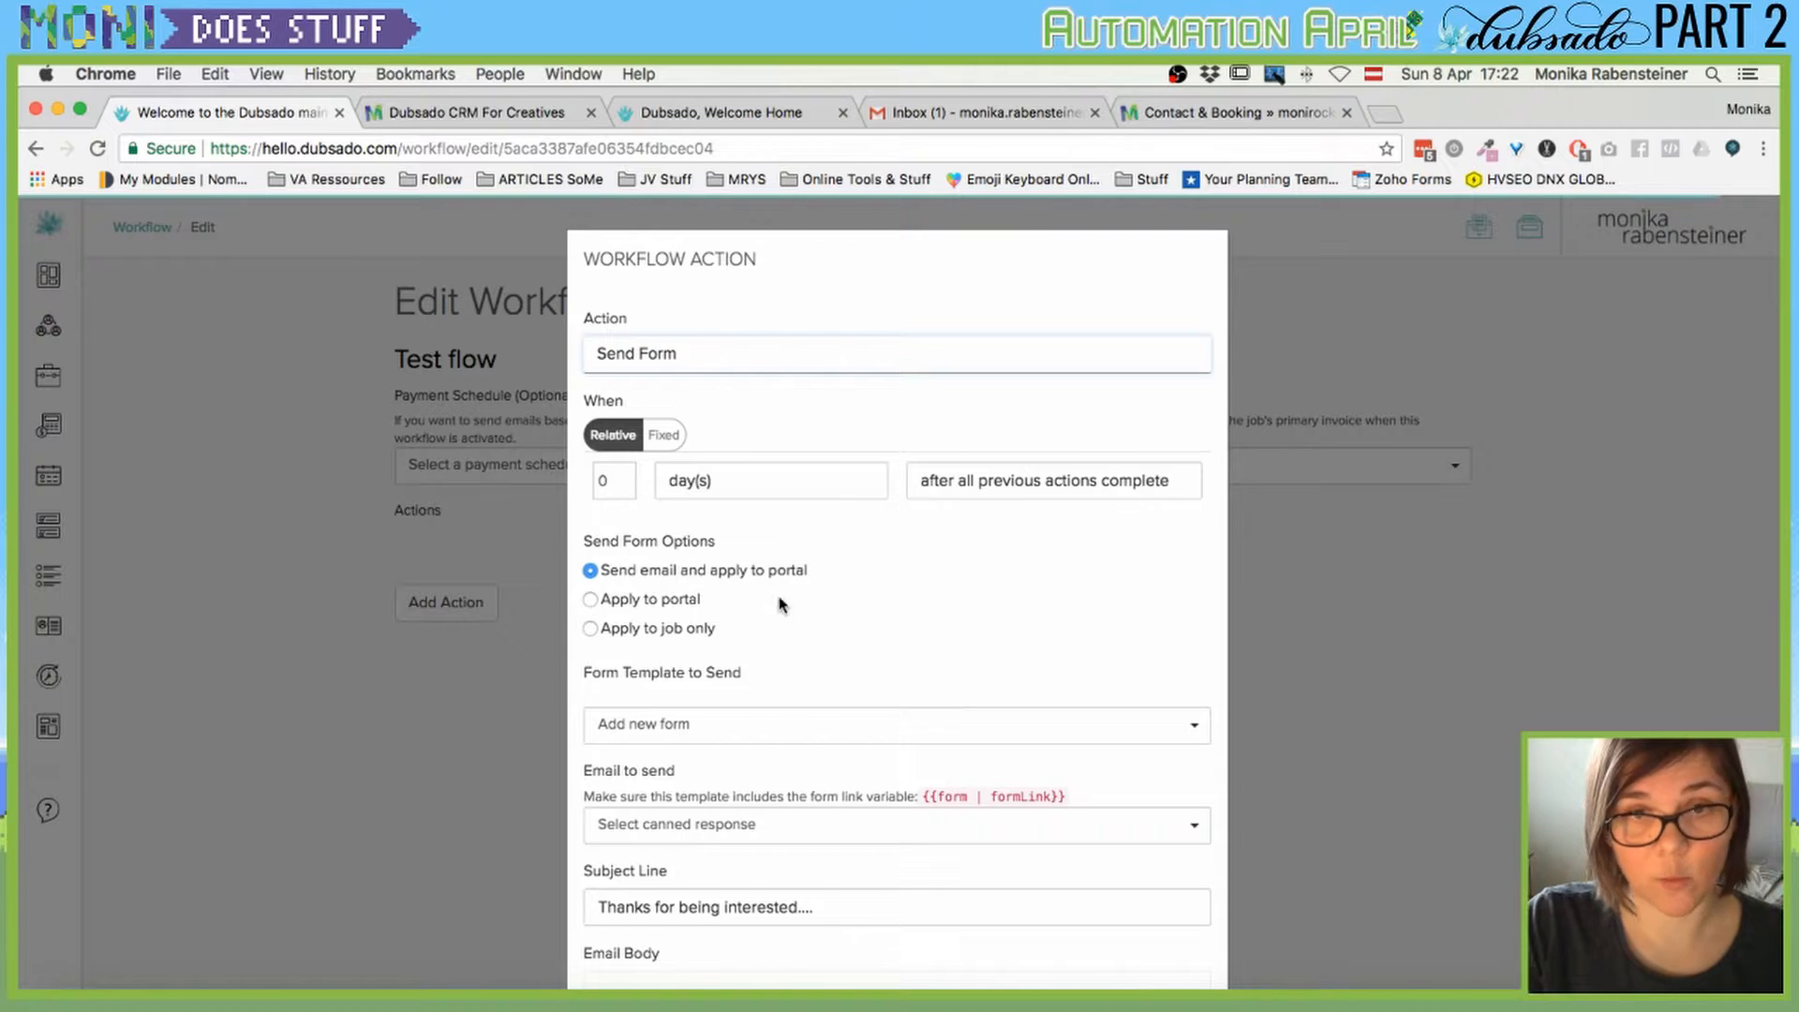
pyautogui.click(781, 729)
pyautogui.write('graphic')
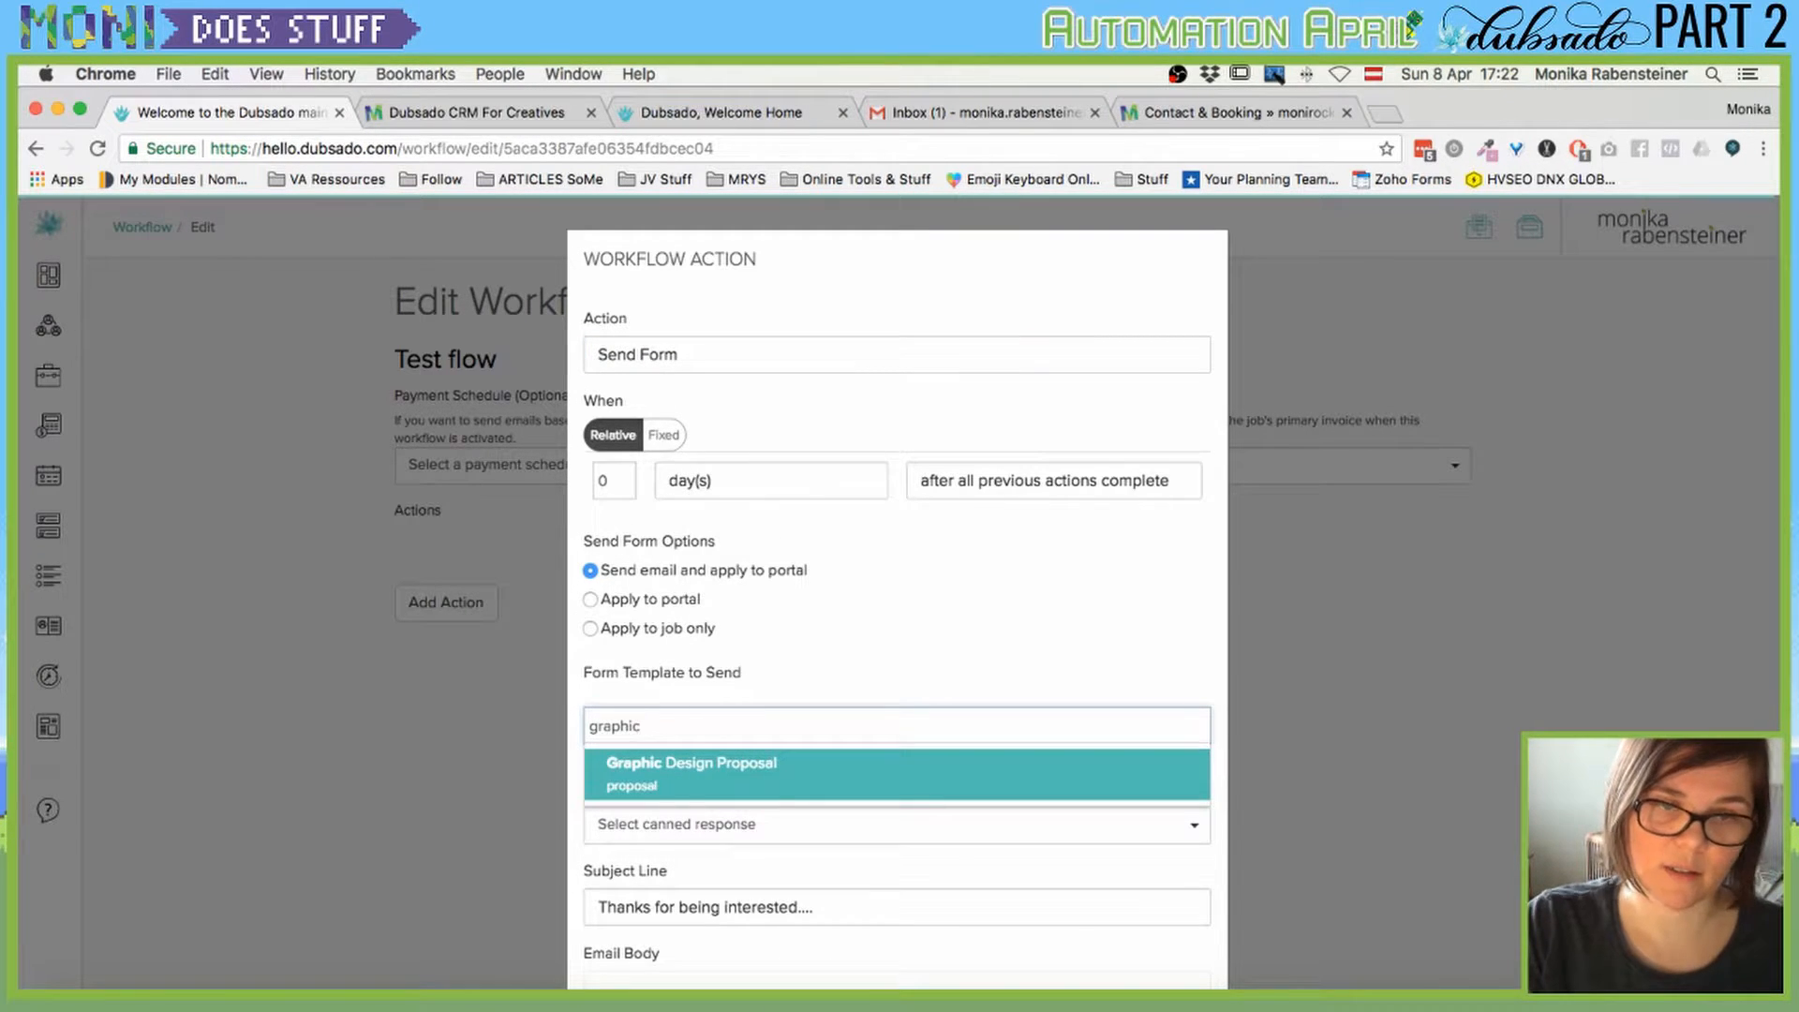
pyautogui.click(785, 778)
# Use the Sending Proposal canned response as the email that goes out with the form.
pyautogui.click(727, 825)
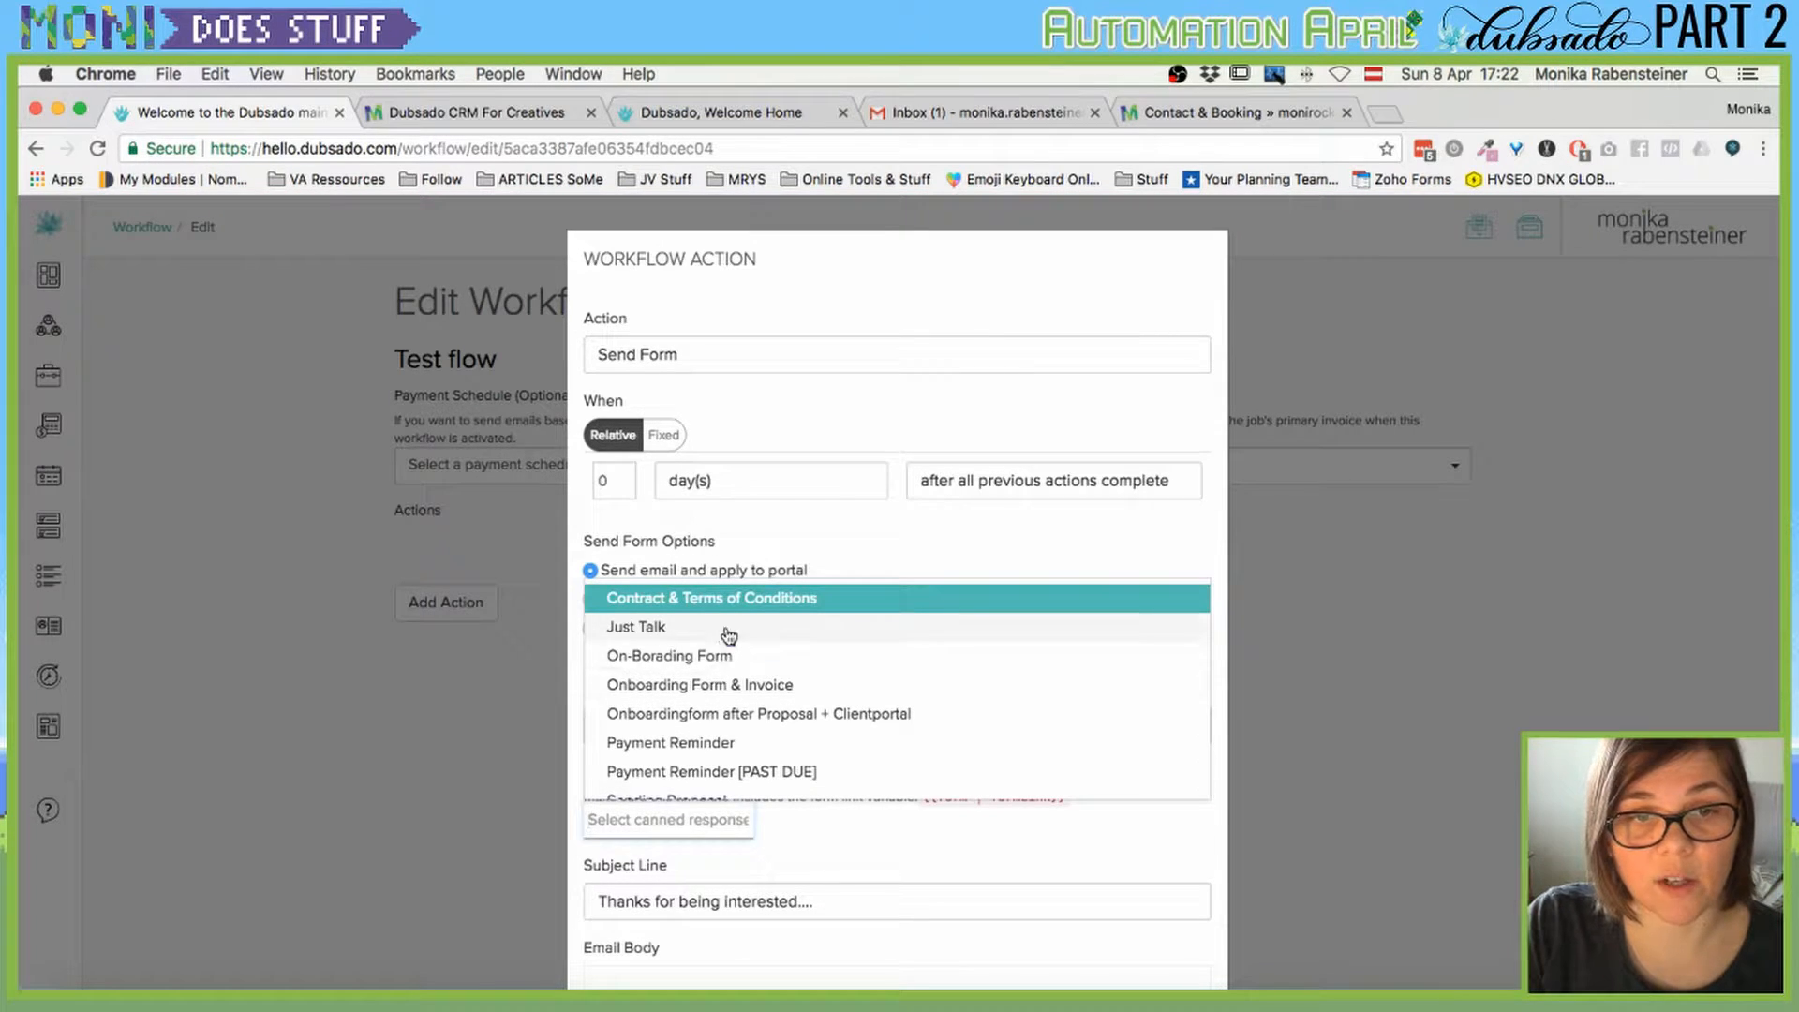
pyautogui.scroll(-1, 785, 686)
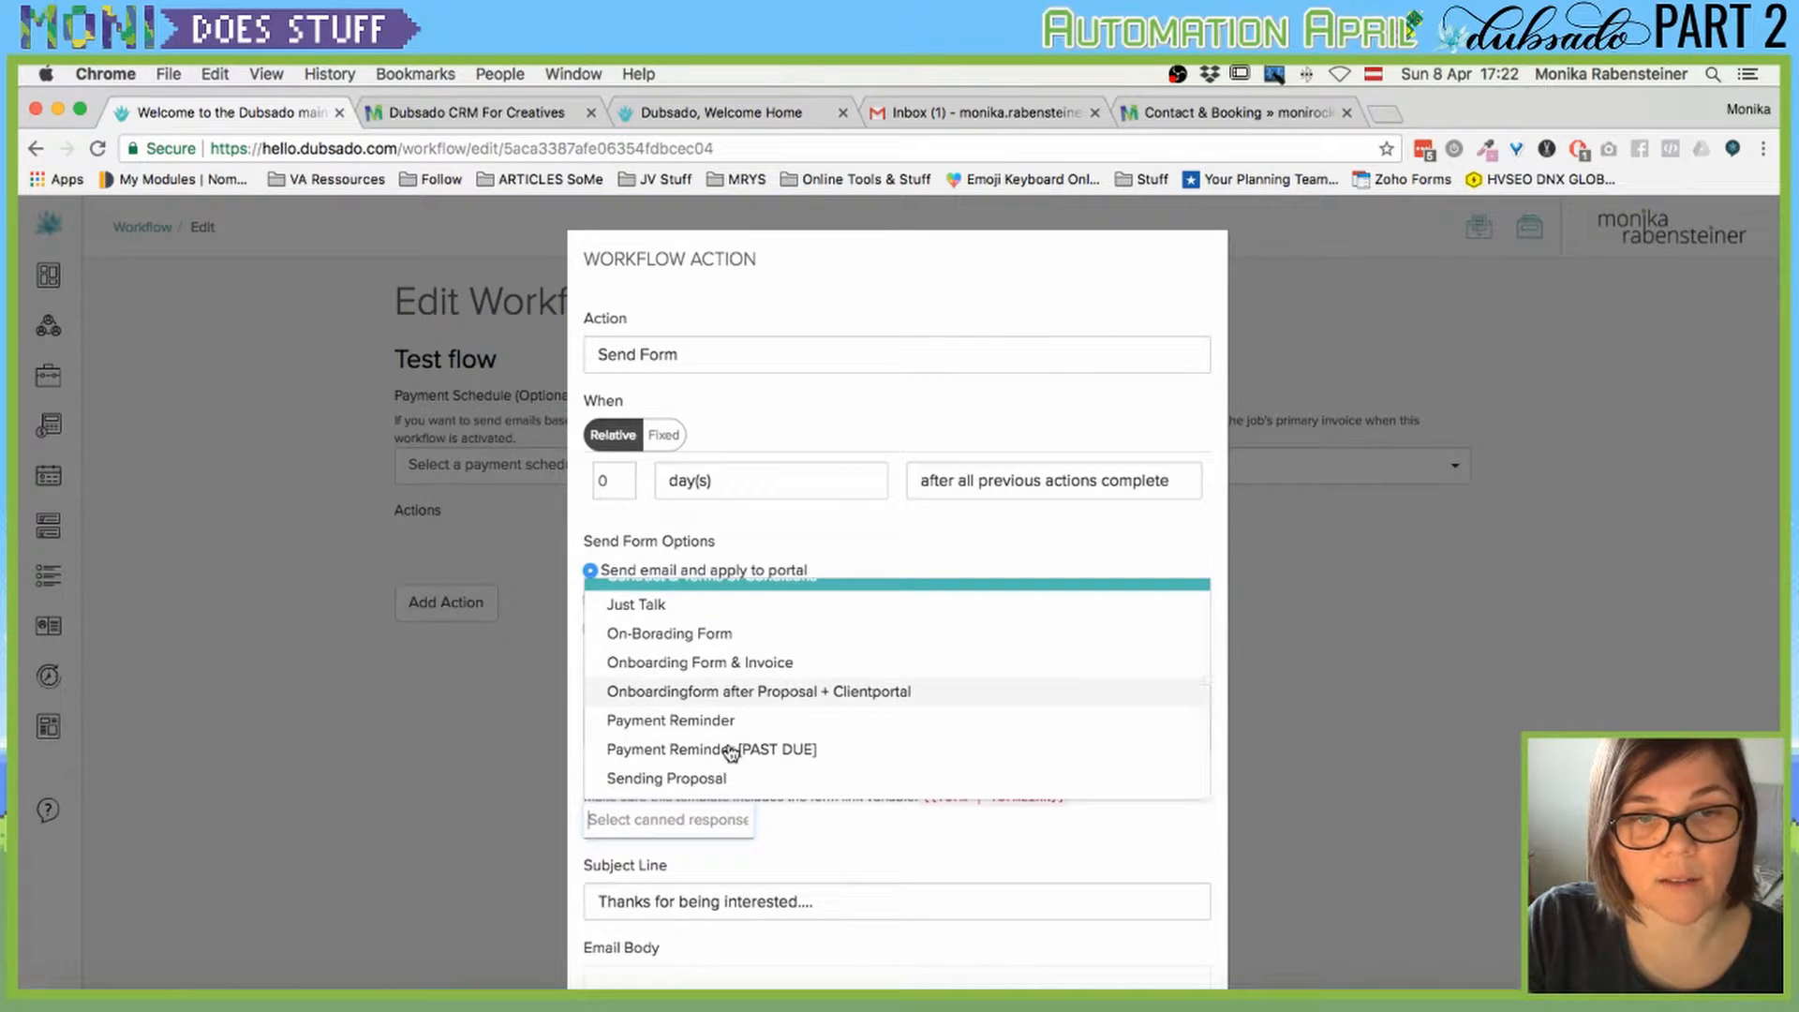
pyautogui.click(704, 779)
# Change the email's subject line to "Proposal for Graphic Design" and bring the email body into view.
pyautogui.scroll(-1, 754, 780)
pyautogui.scroll(-2, 755, 780)
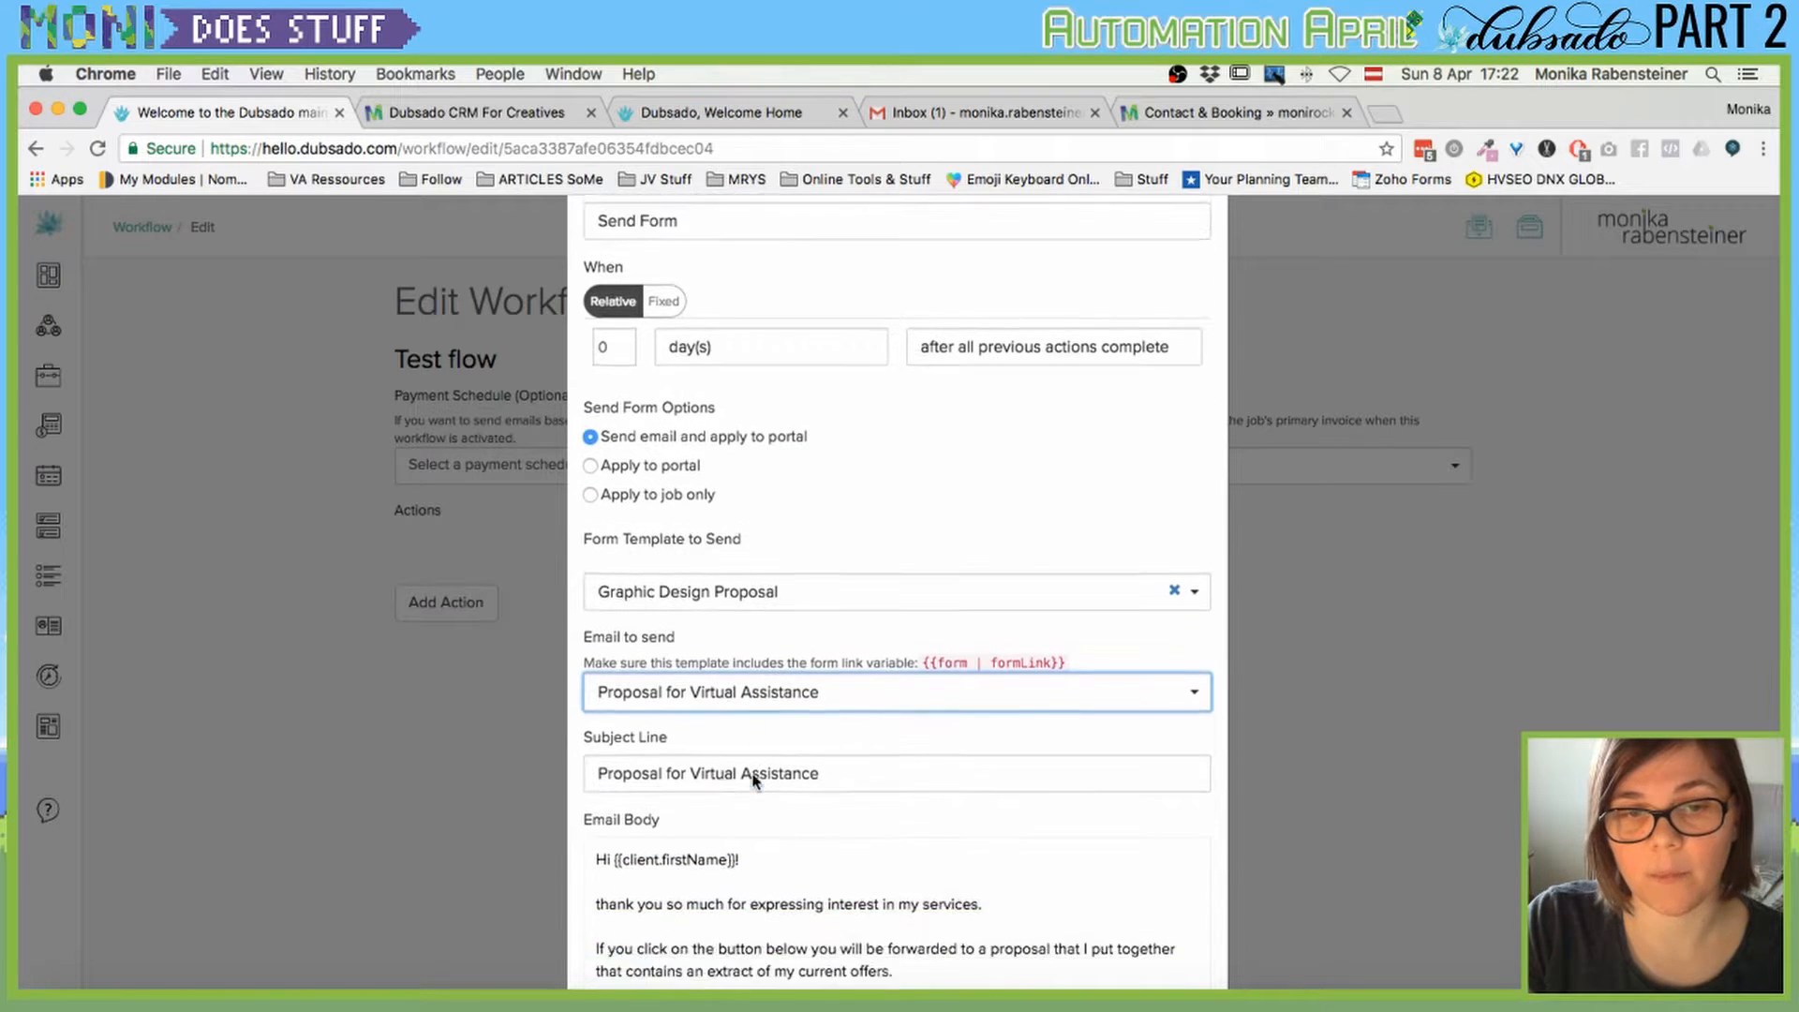
pyautogui.doubleClick(706, 759)
pyautogui.moveTo(707, 759); pyautogui.dragTo(867, 772)
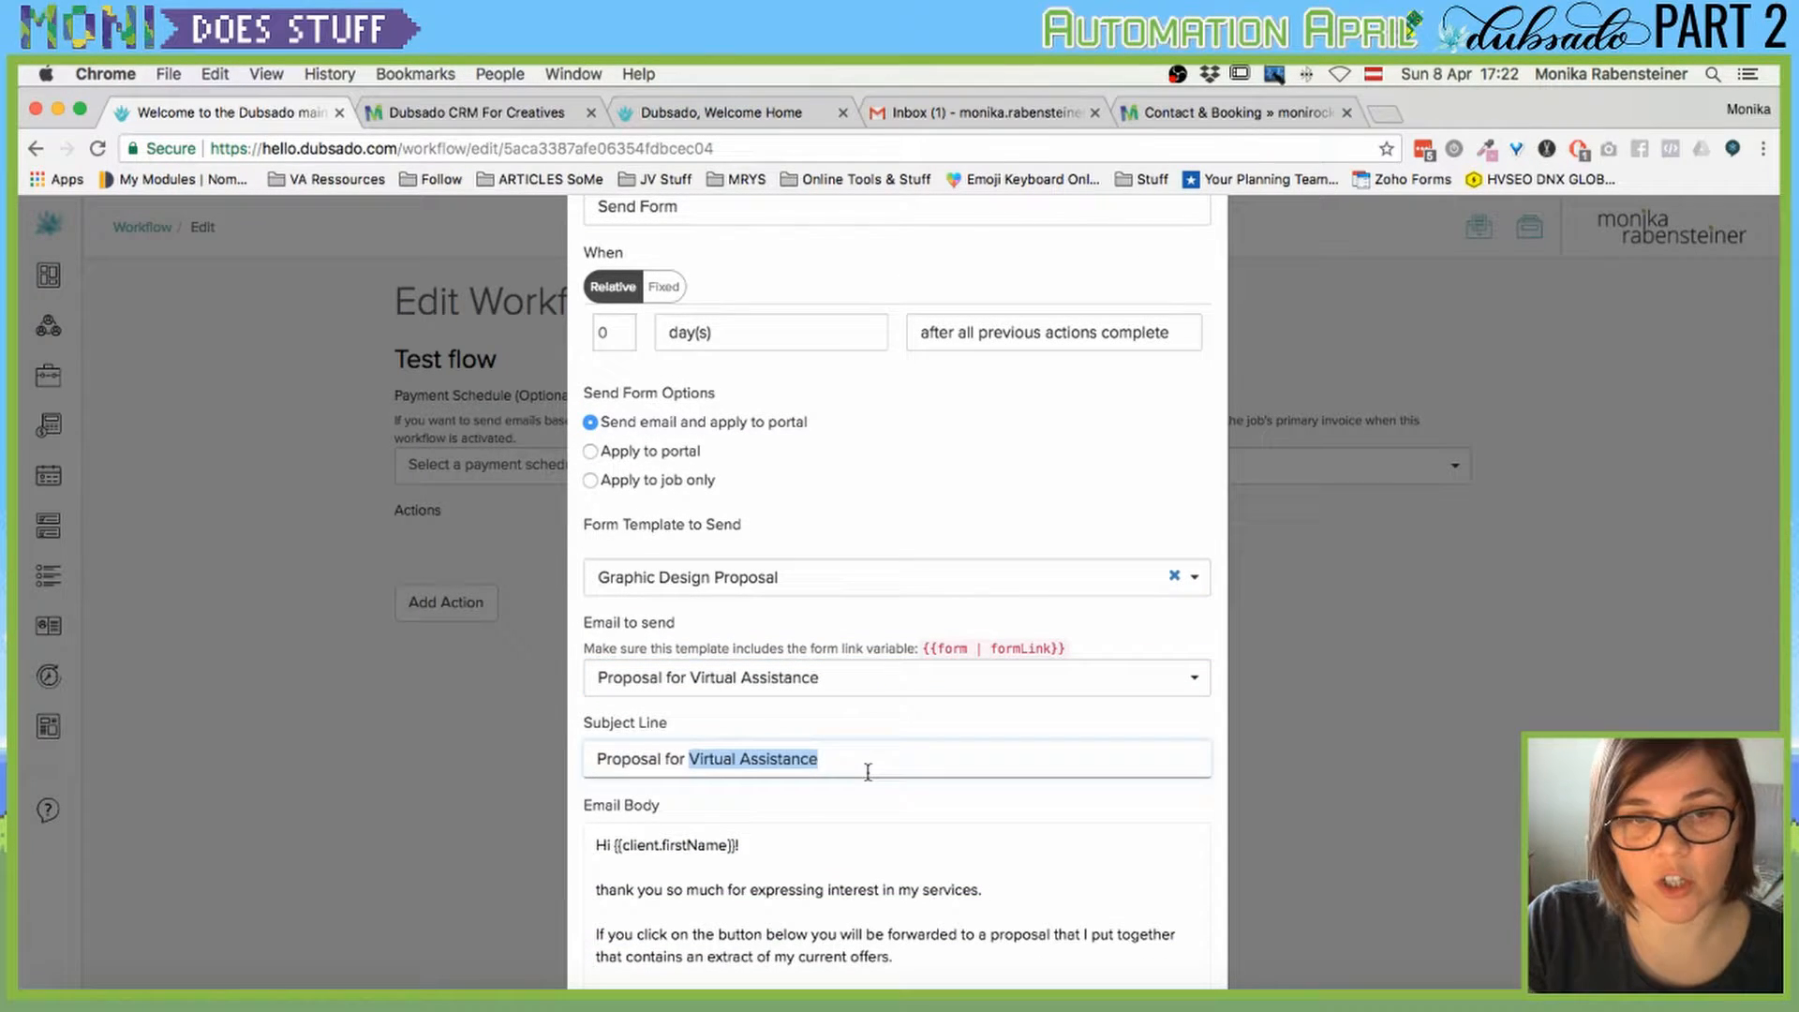
pyautogui.write('Graph')
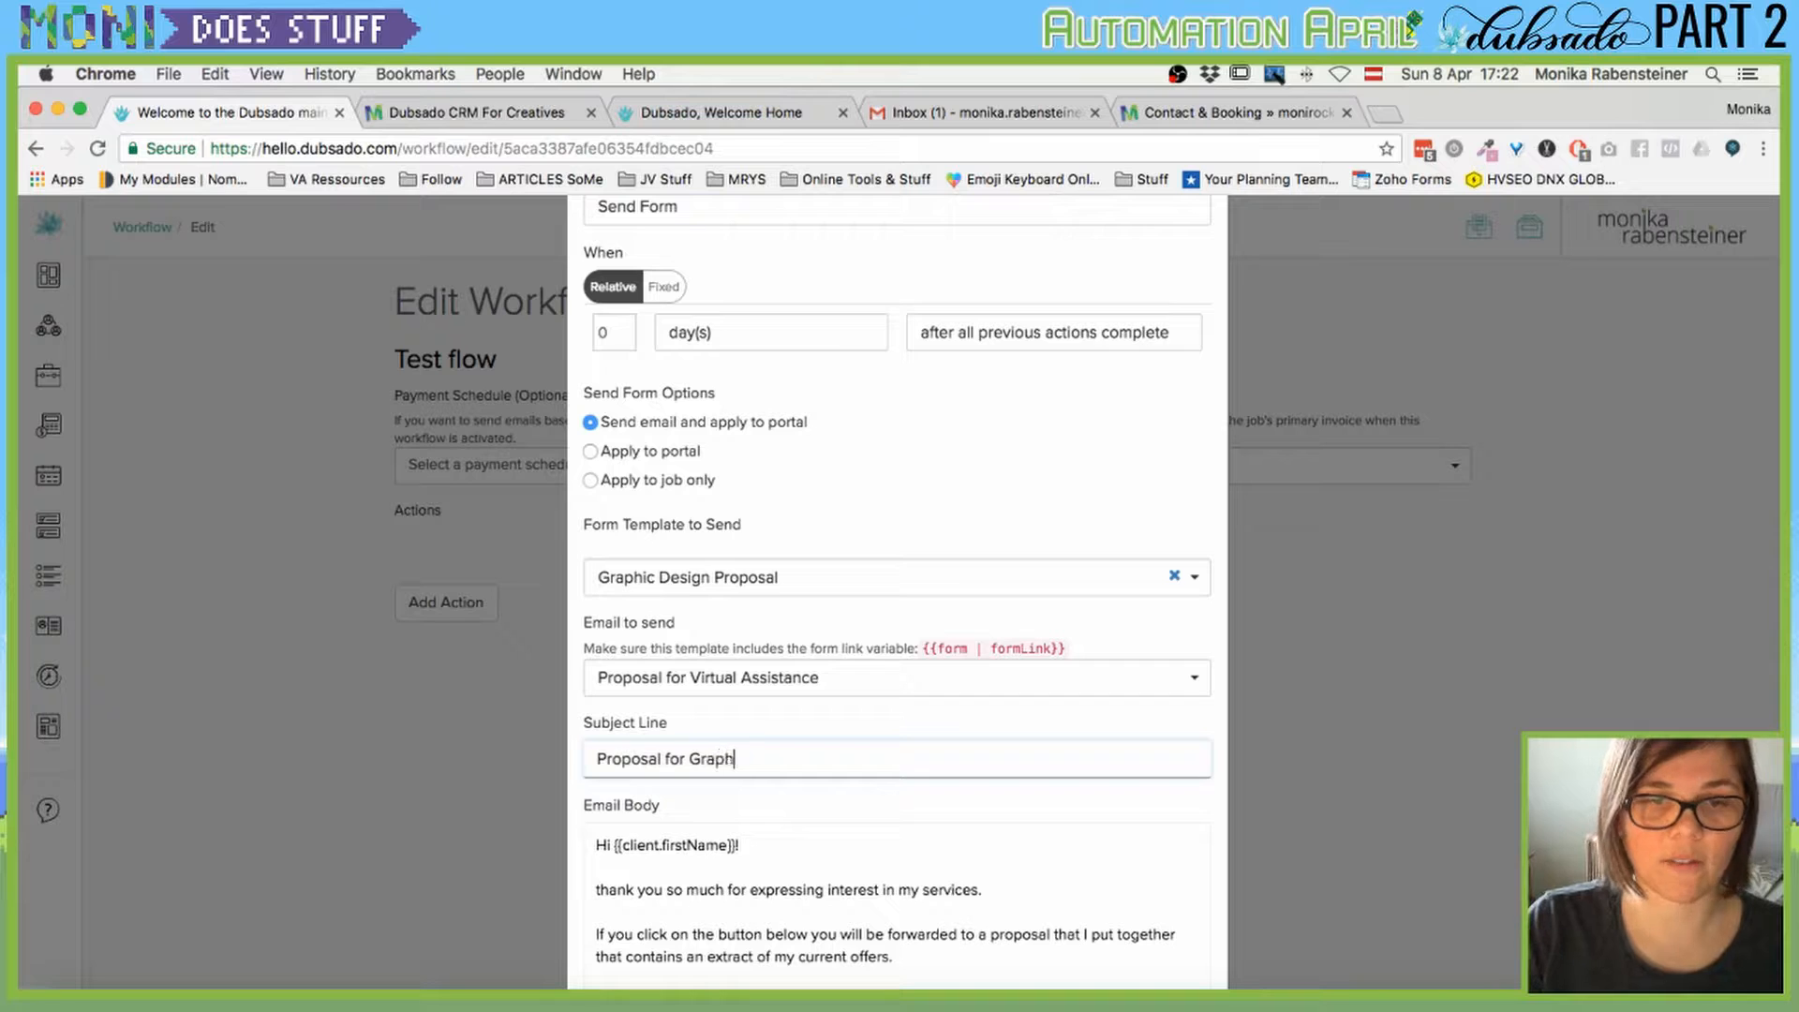
pyautogui.write('ic Design')
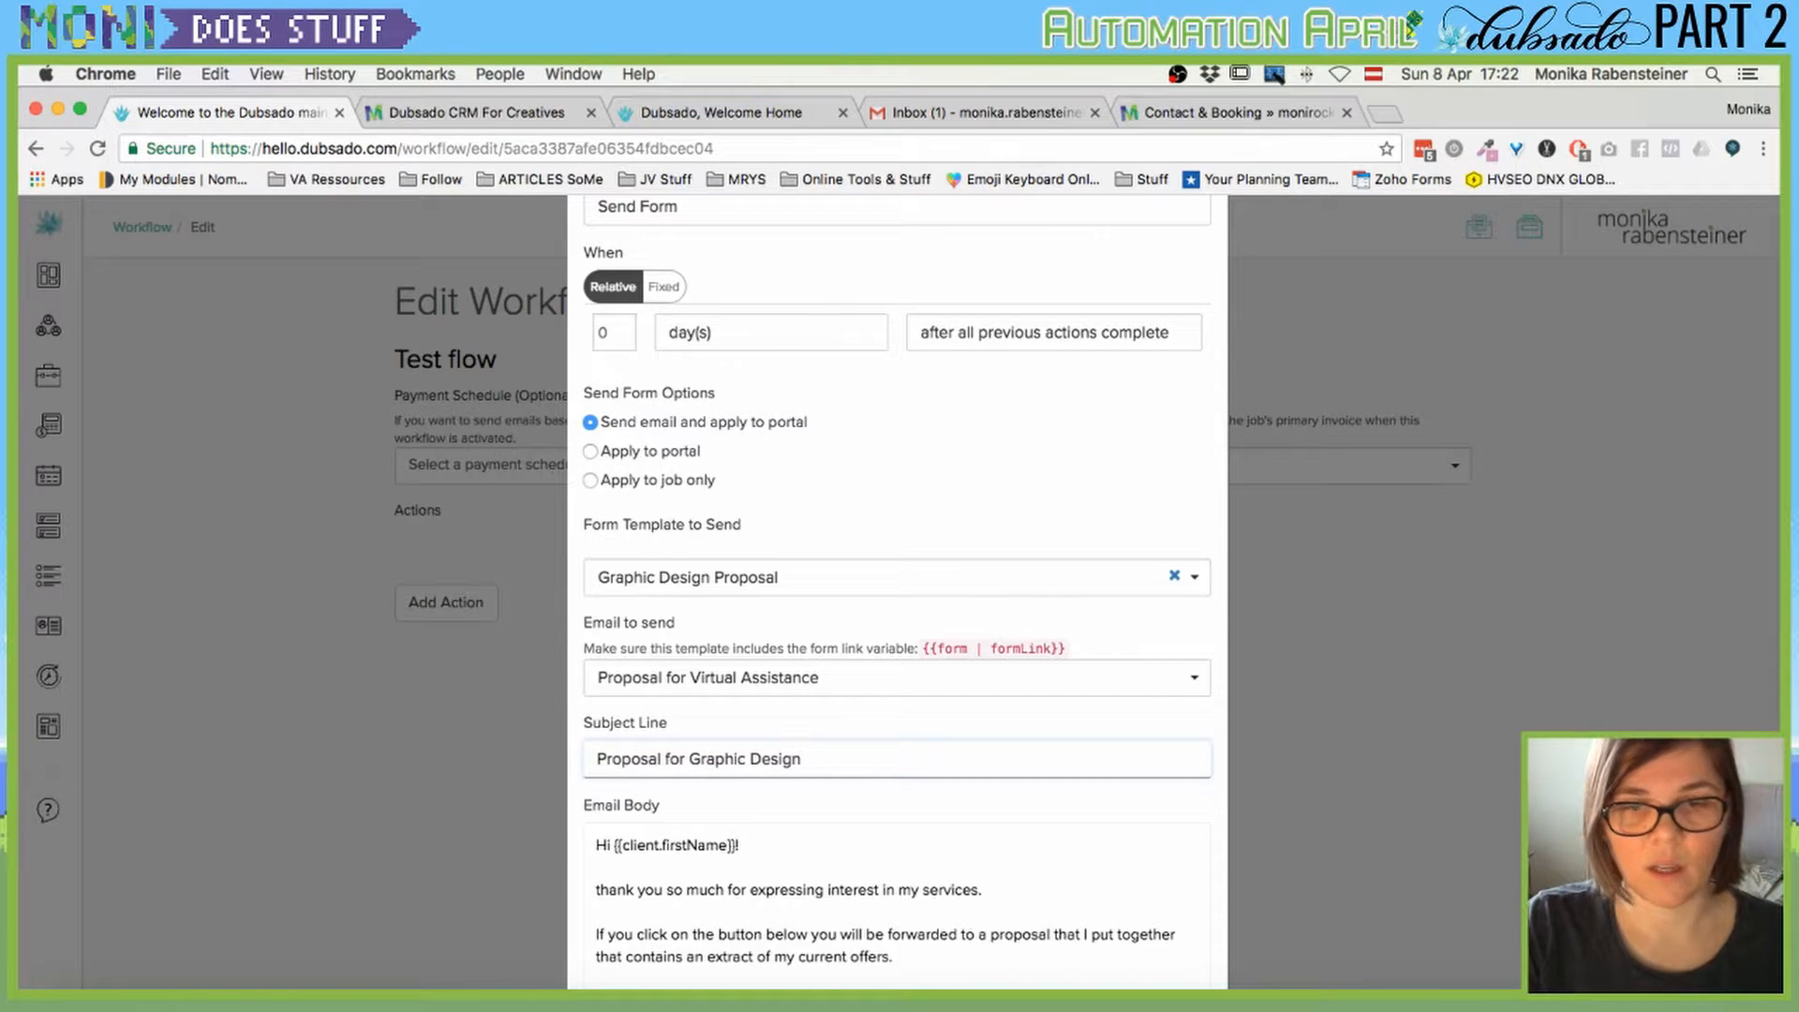
pyautogui.scroll(-4, 680, 682)
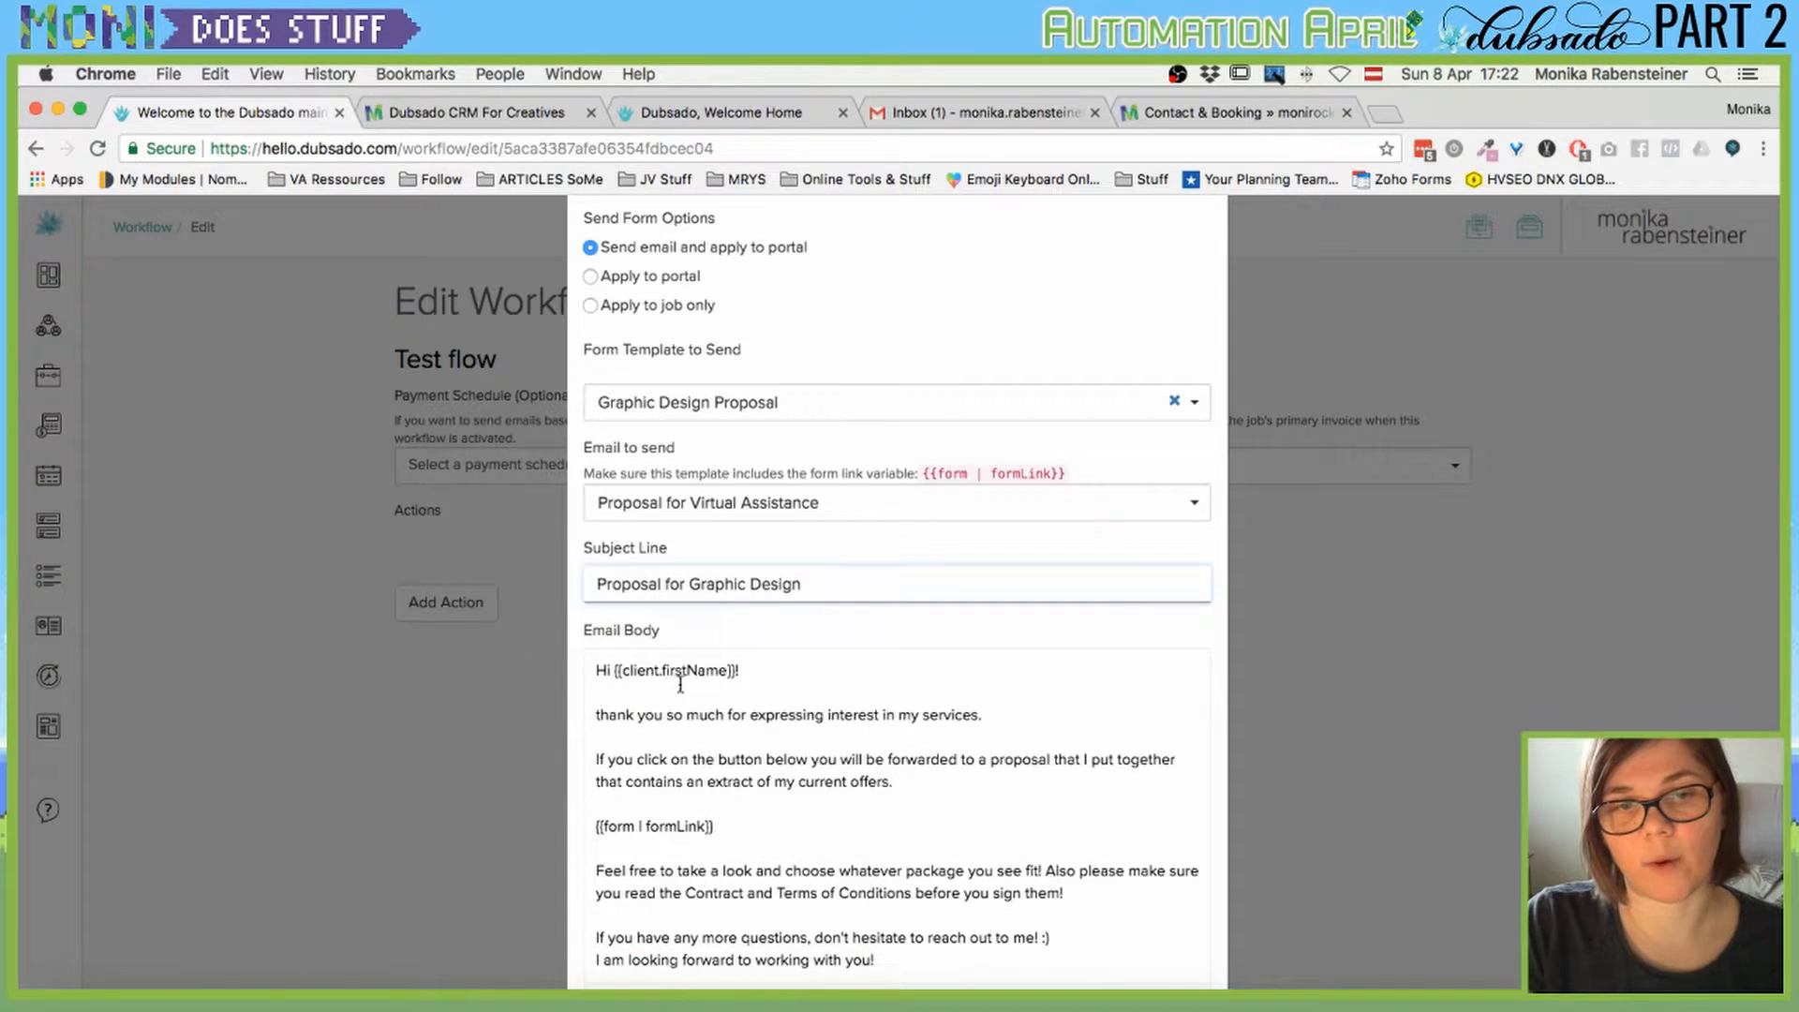
# Review the proposal email's body down to the signature and apply the Send Form action to the workflow.
pyautogui.scroll(-3, 681, 682)
pyautogui.scroll(3, 692, 675)
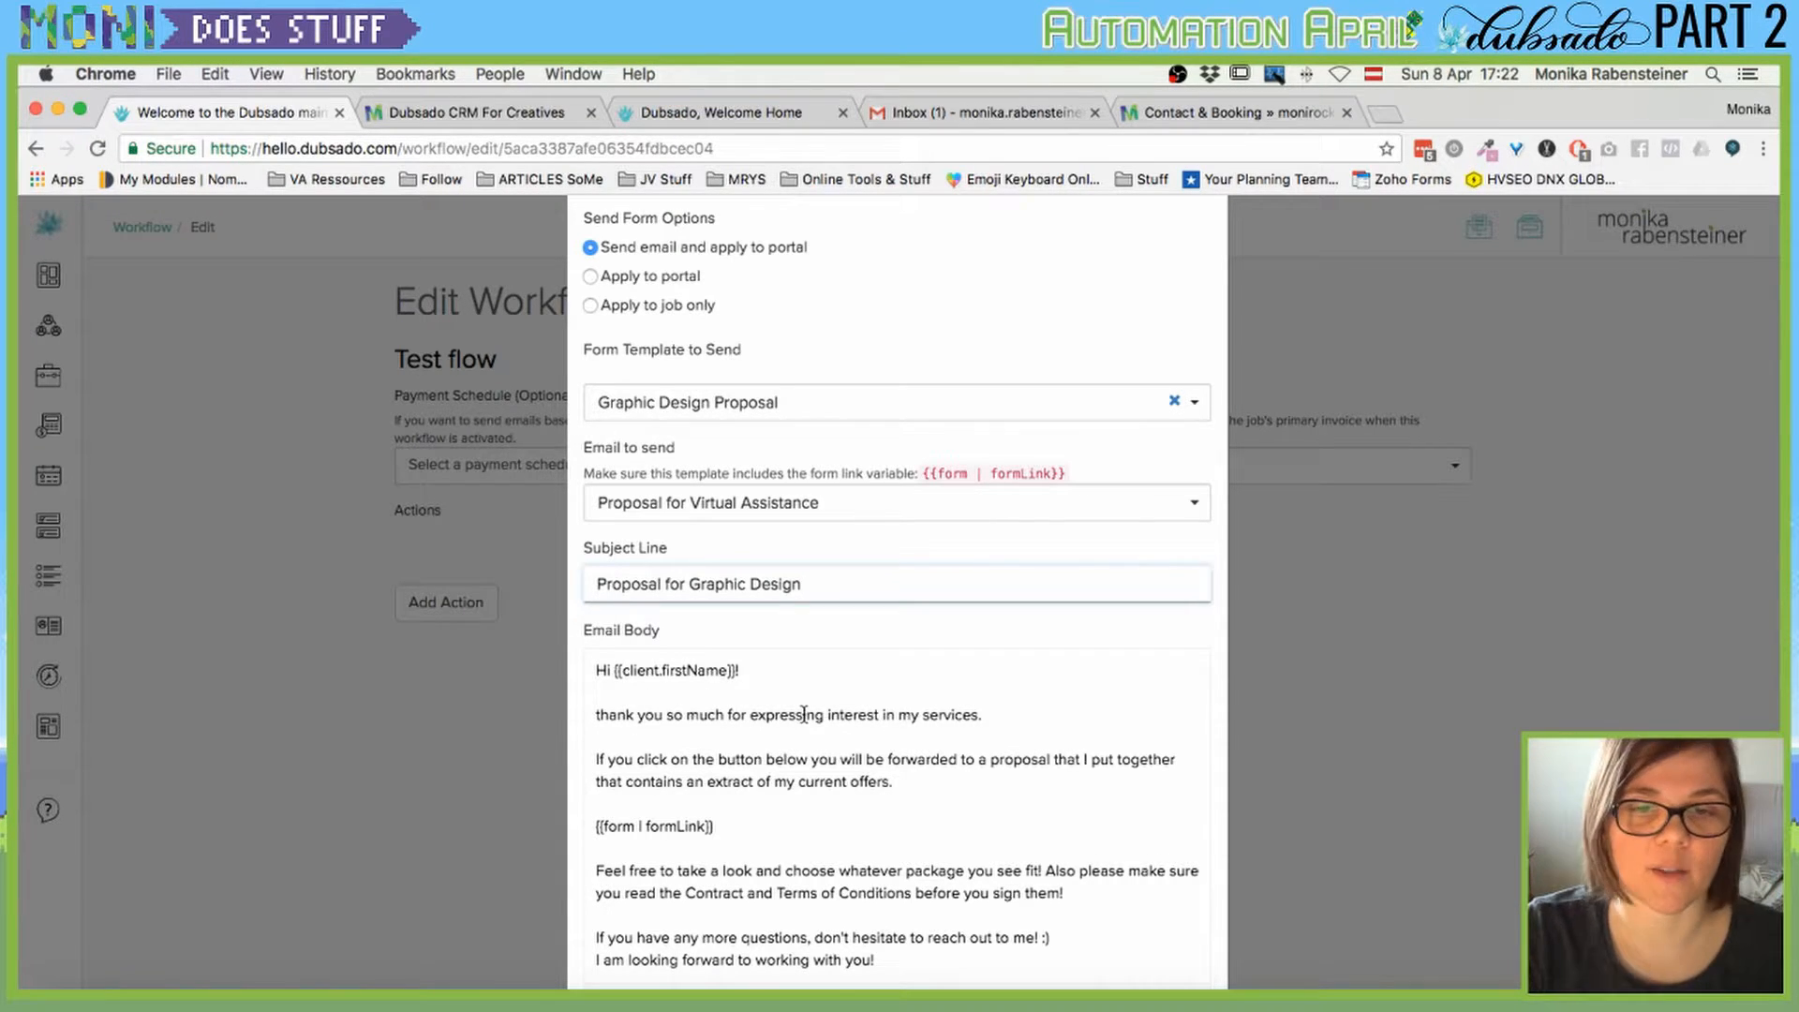
pyautogui.scroll(-1, 857, 726)
pyautogui.scroll(-4, 863, 727)
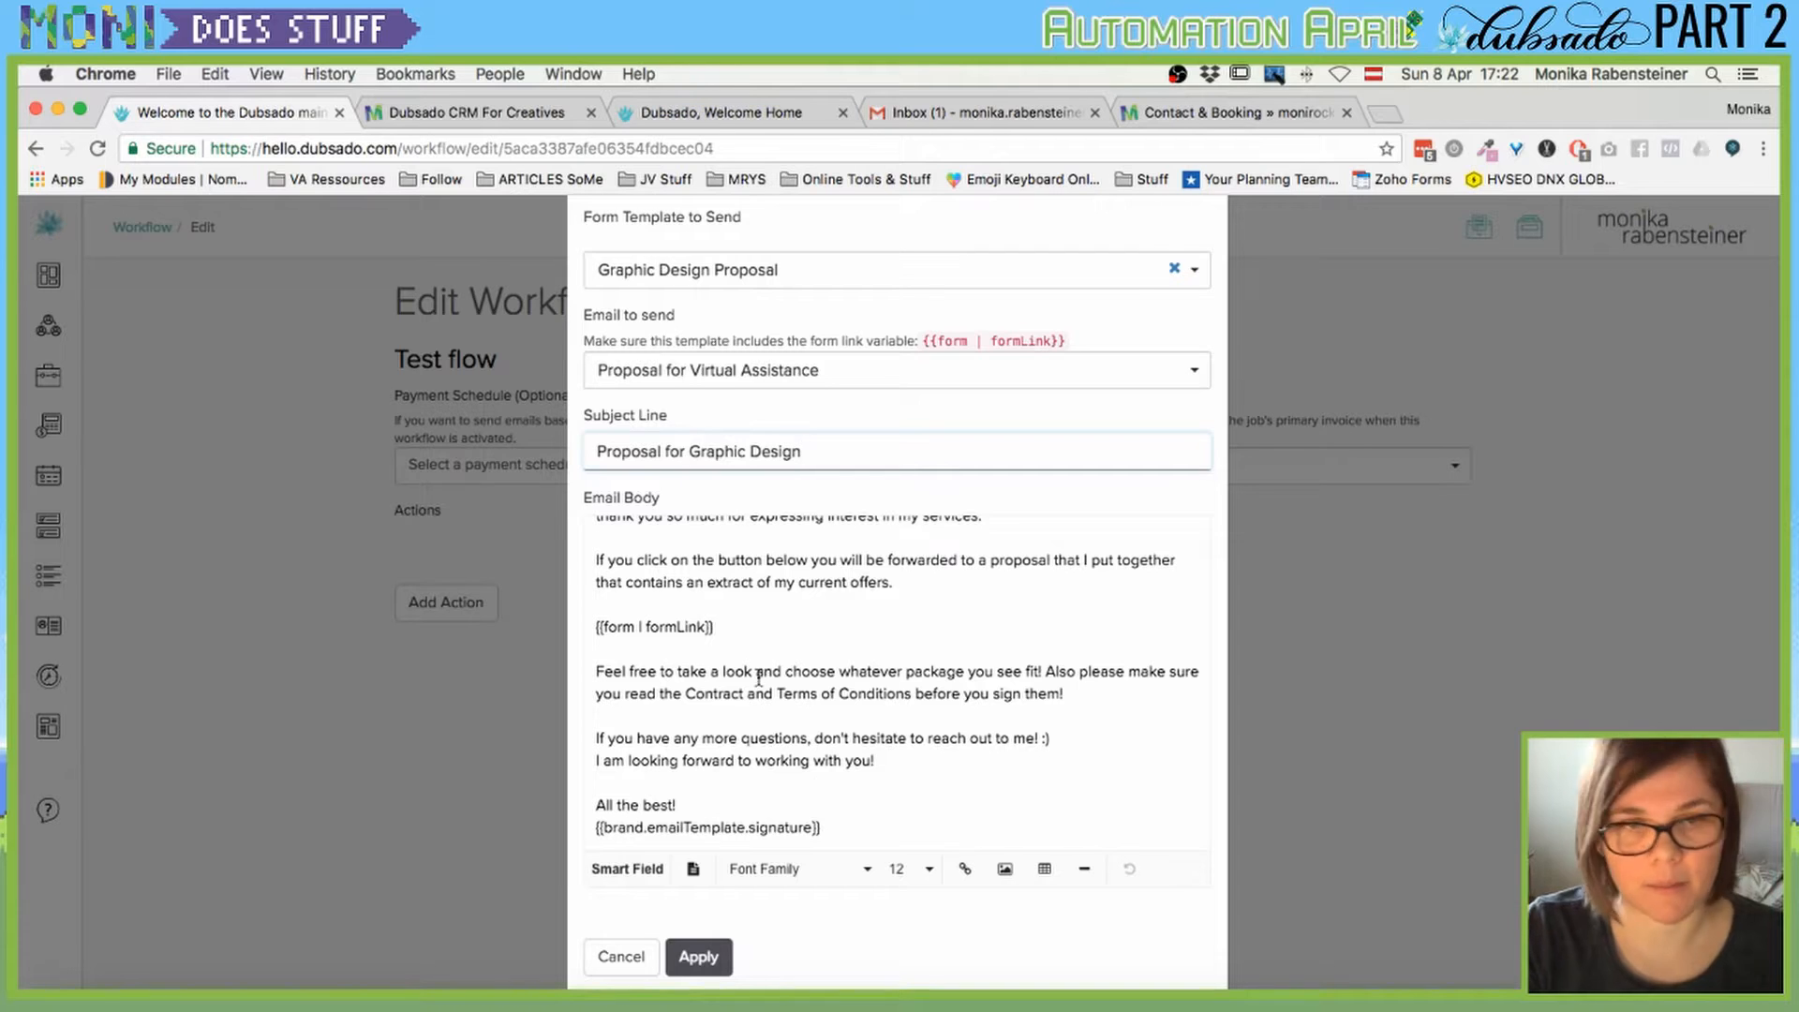
pyautogui.scroll(1, 700, 691)
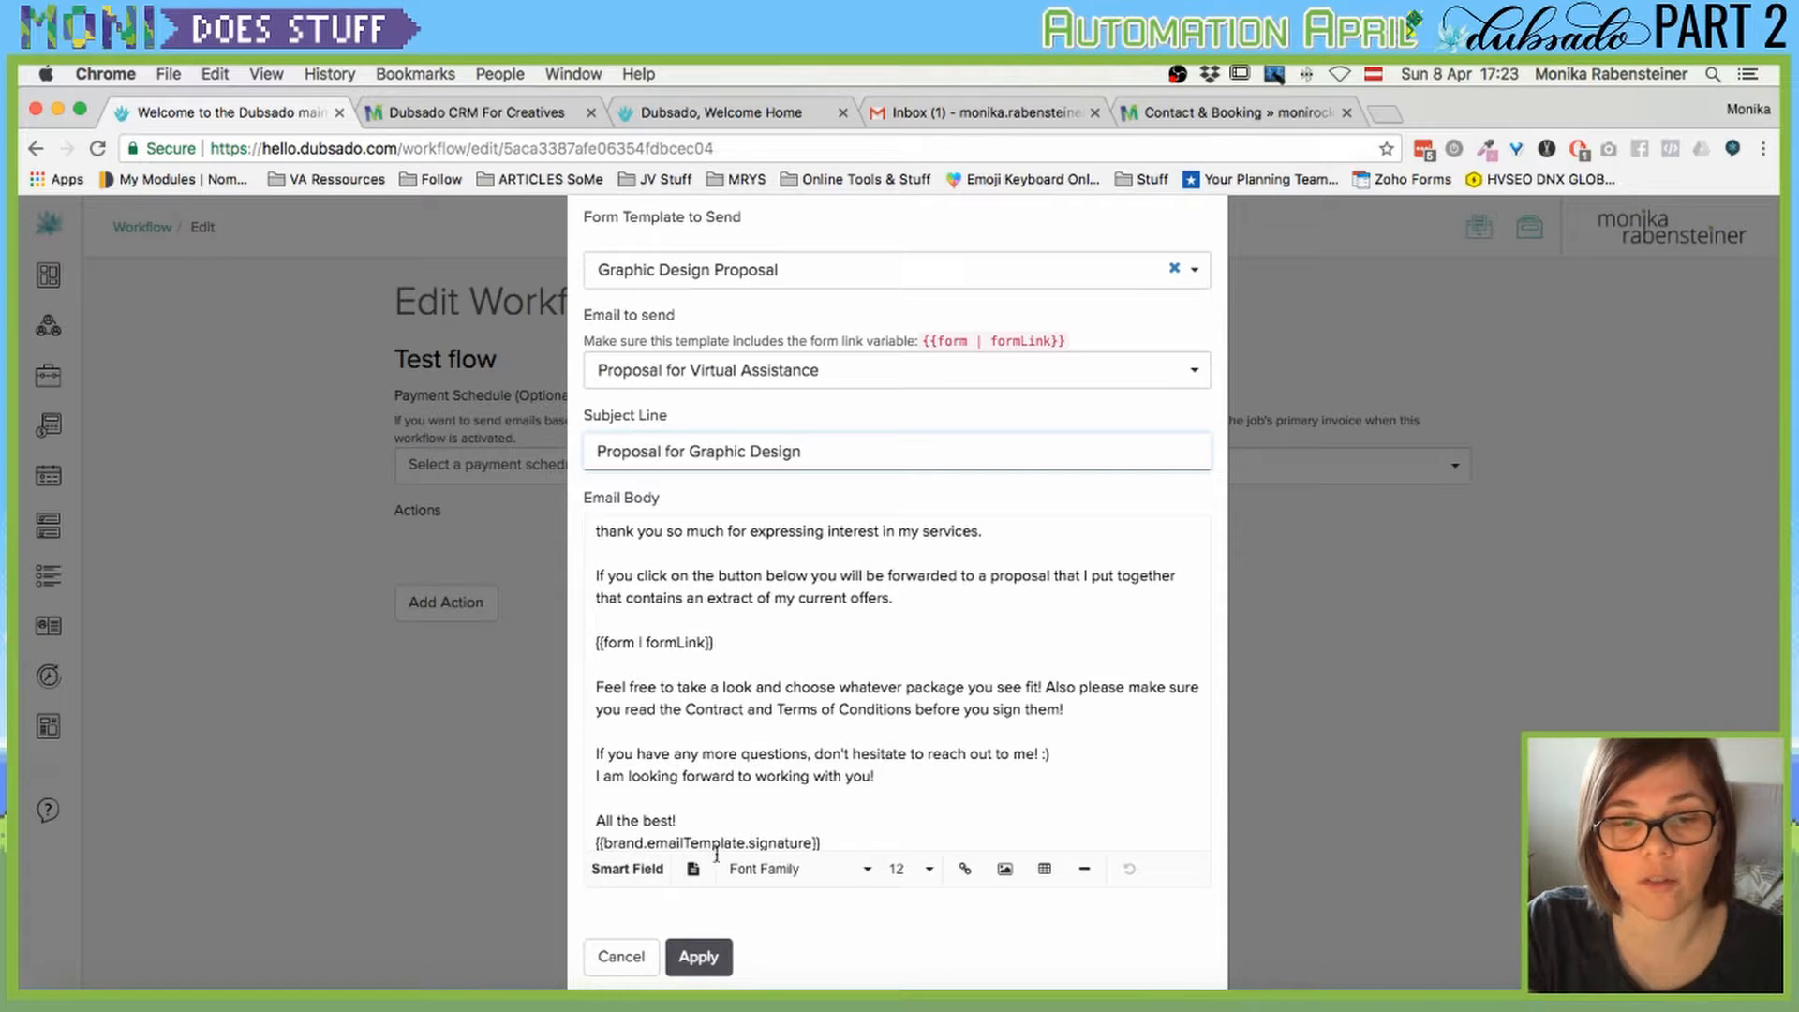
pyautogui.click(701, 957)
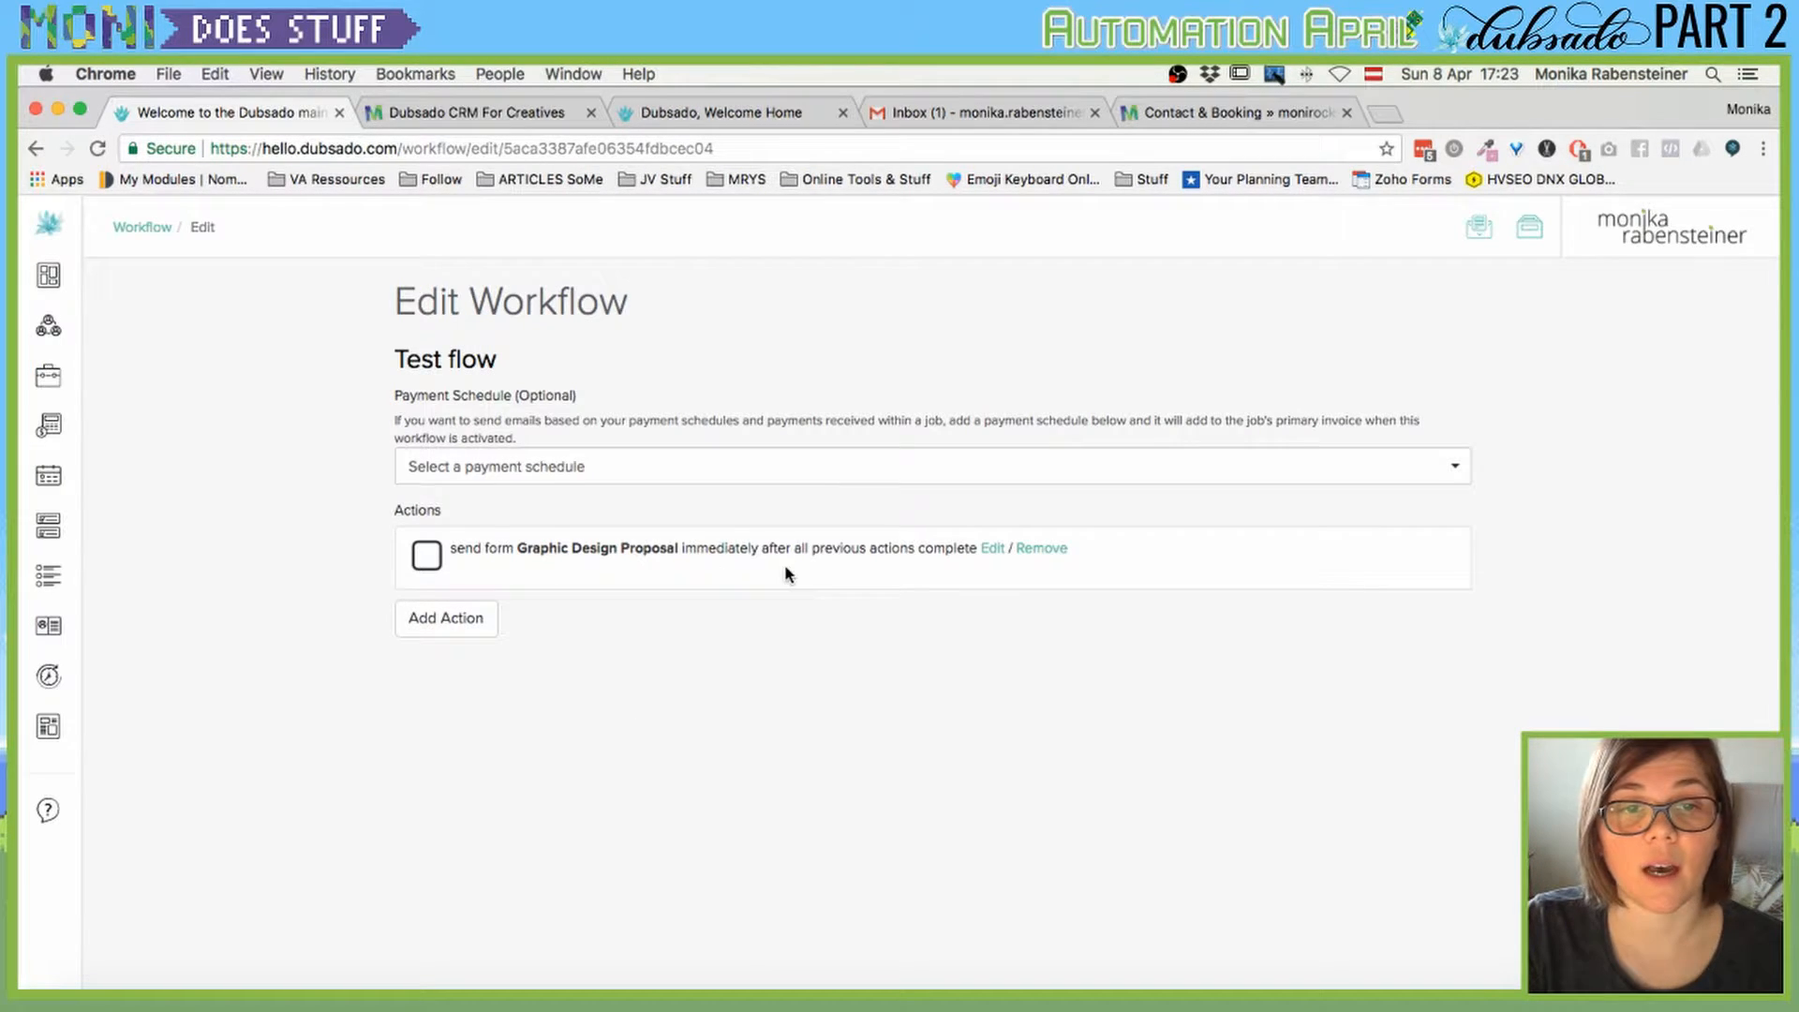
# Add a second workflow action of type Create Todo, timed after contract signed by client.
pyautogui.click(430, 621)
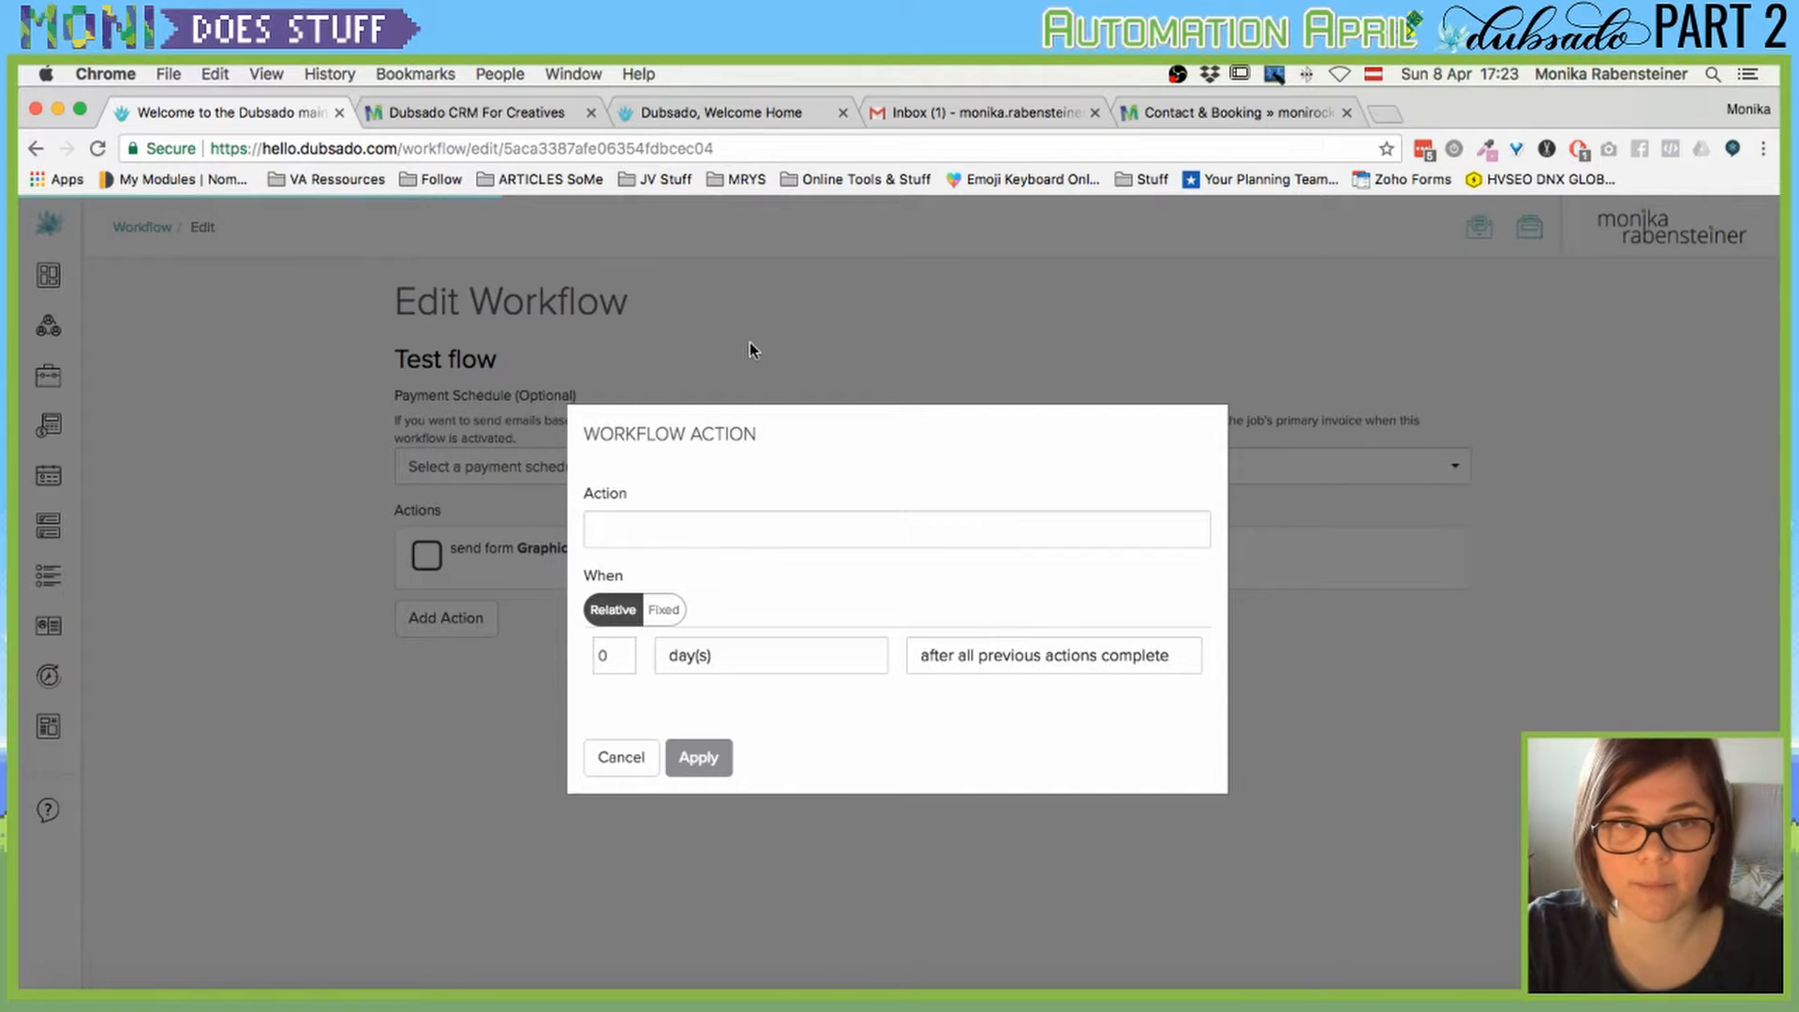
pyautogui.click(627, 757)
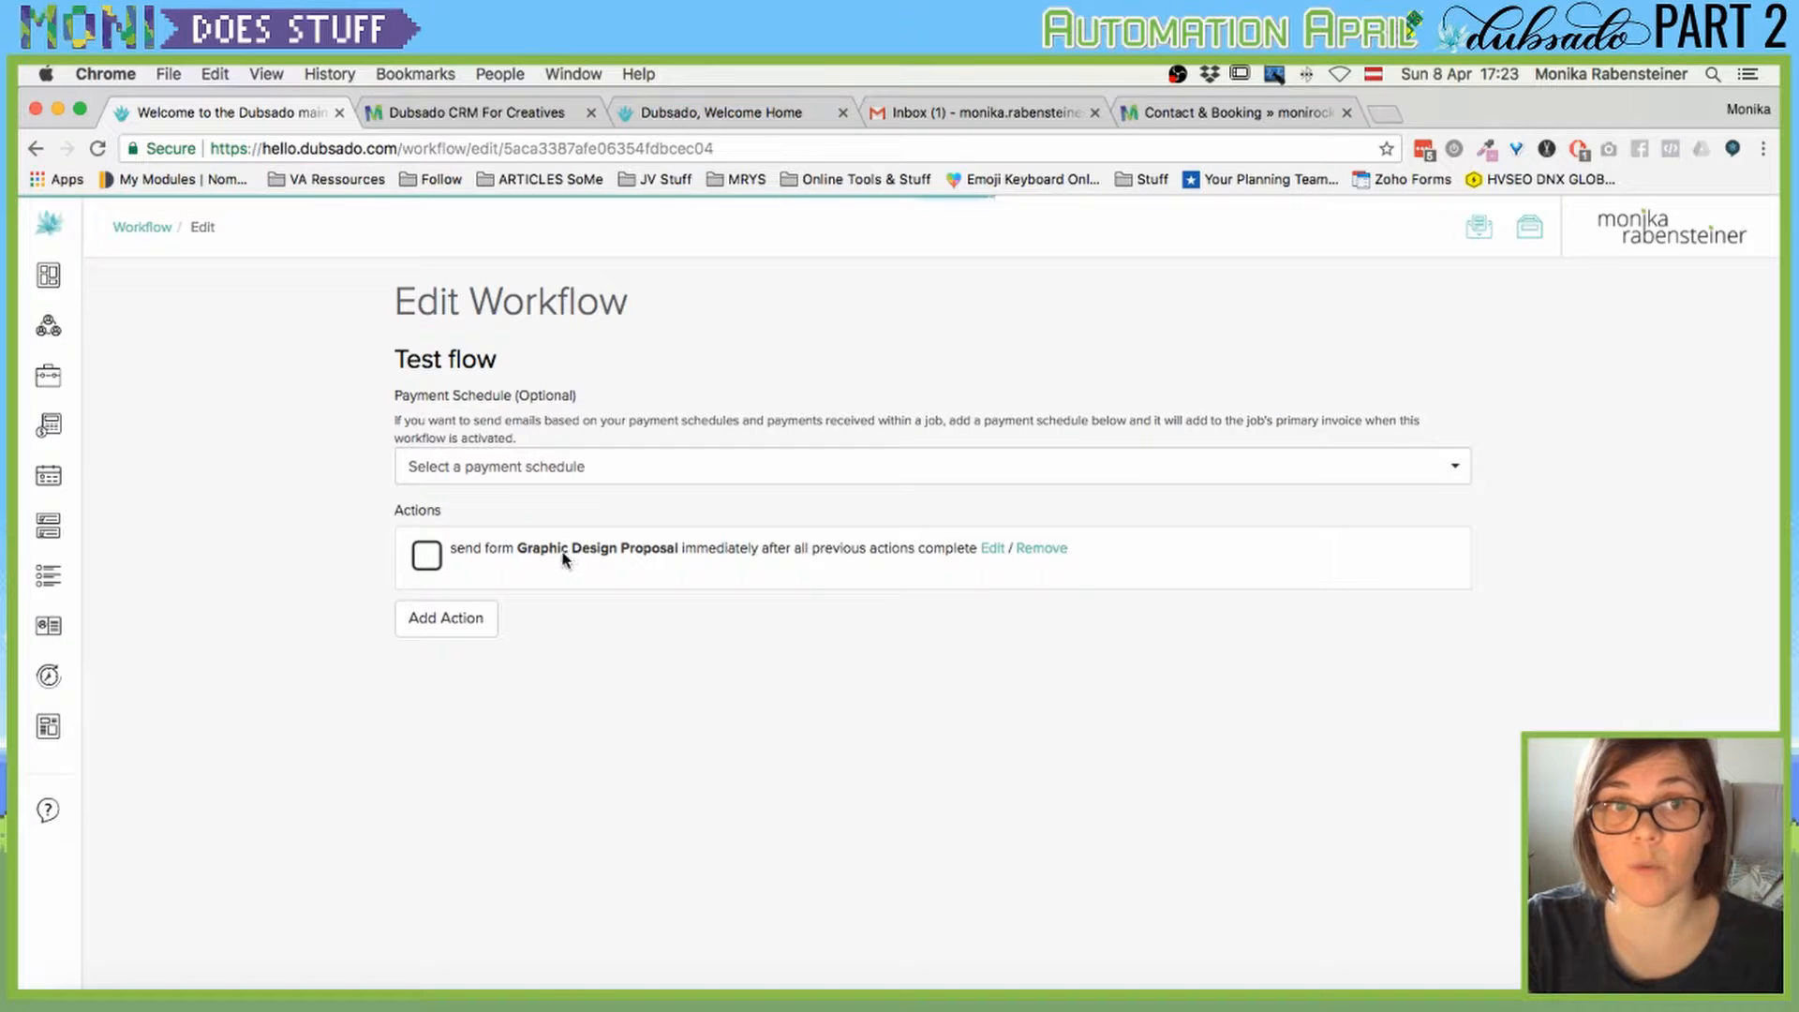
pyautogui.click(445, 632)
pyautogui.click(1003, 662)
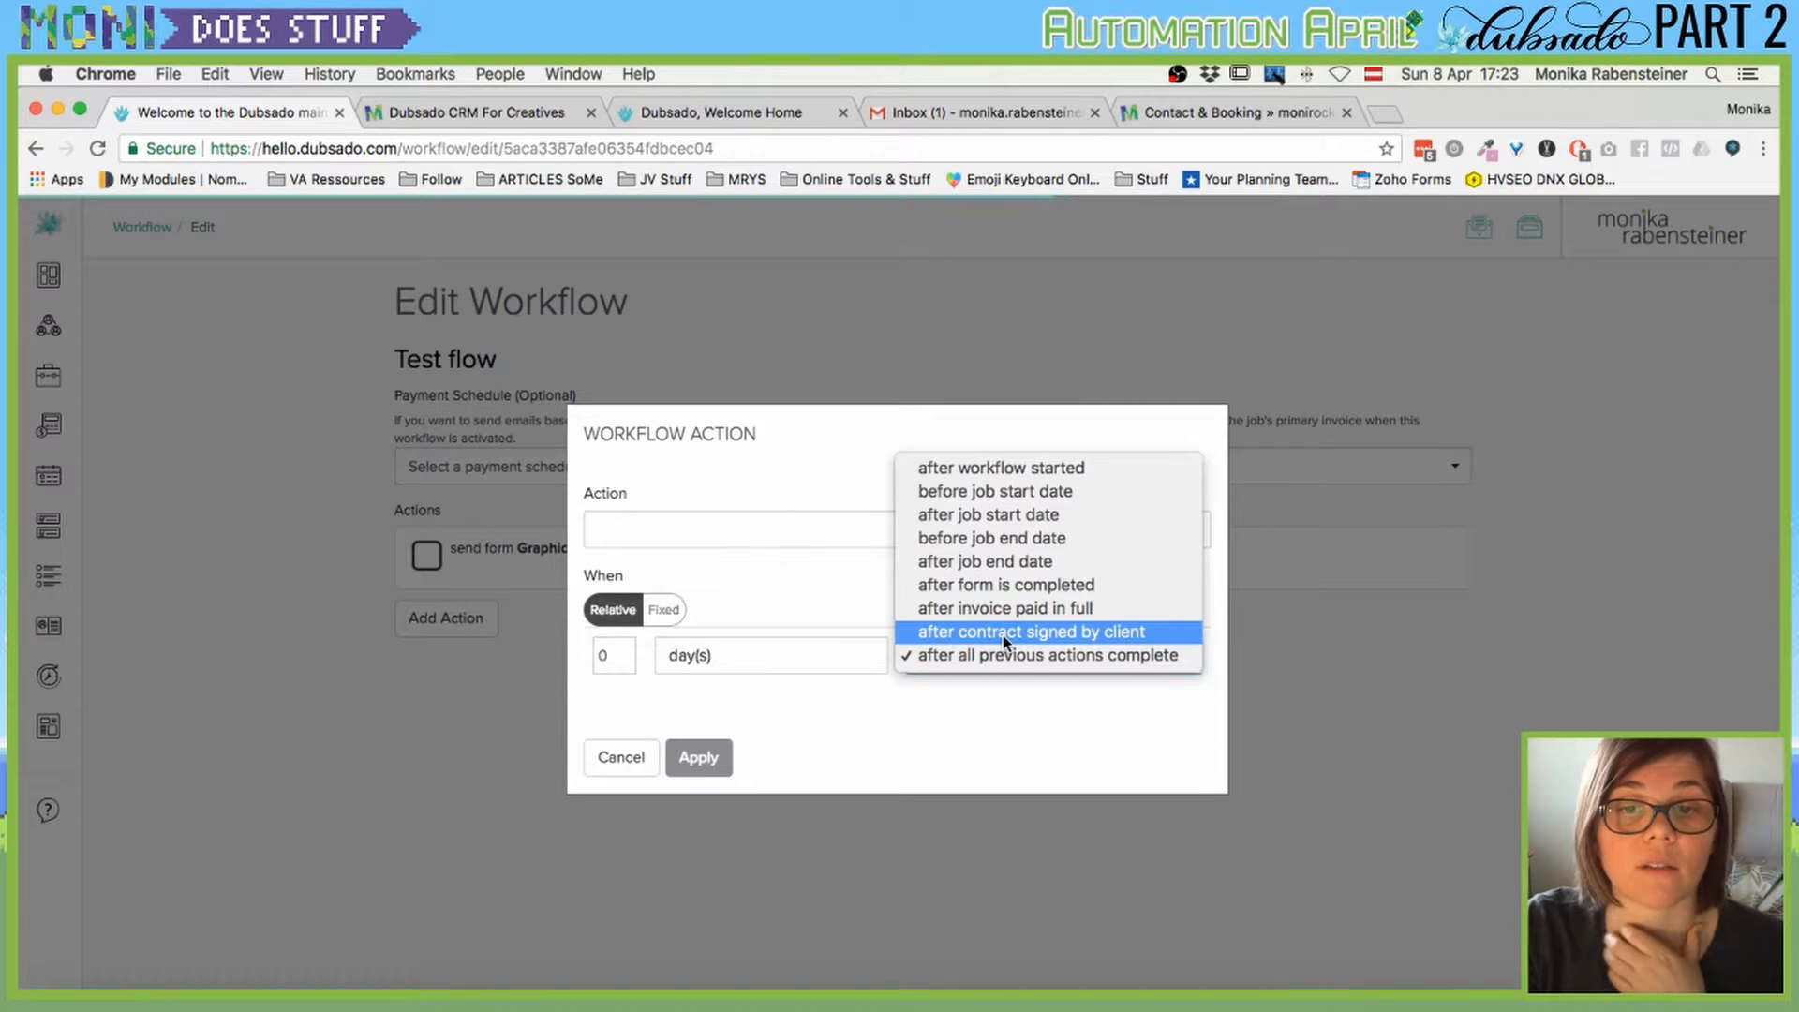
pyautogui.click(1003, 634)
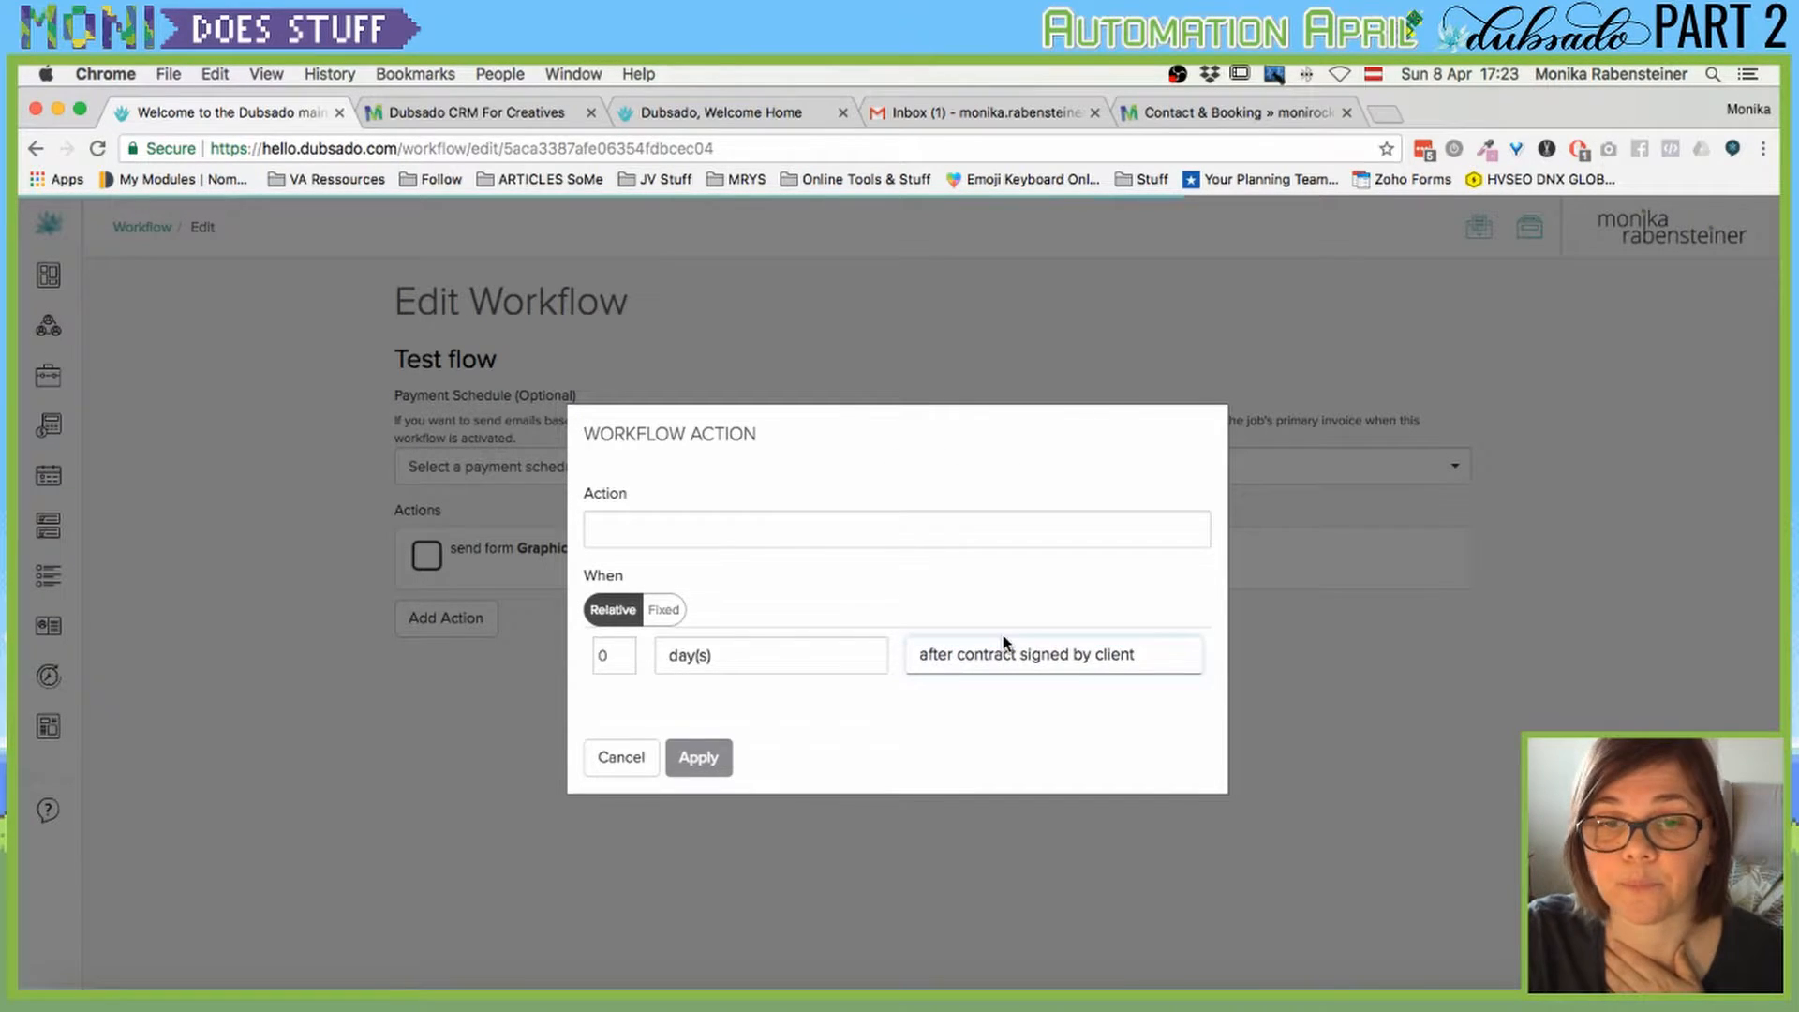
pyautogui.click(667, 536)
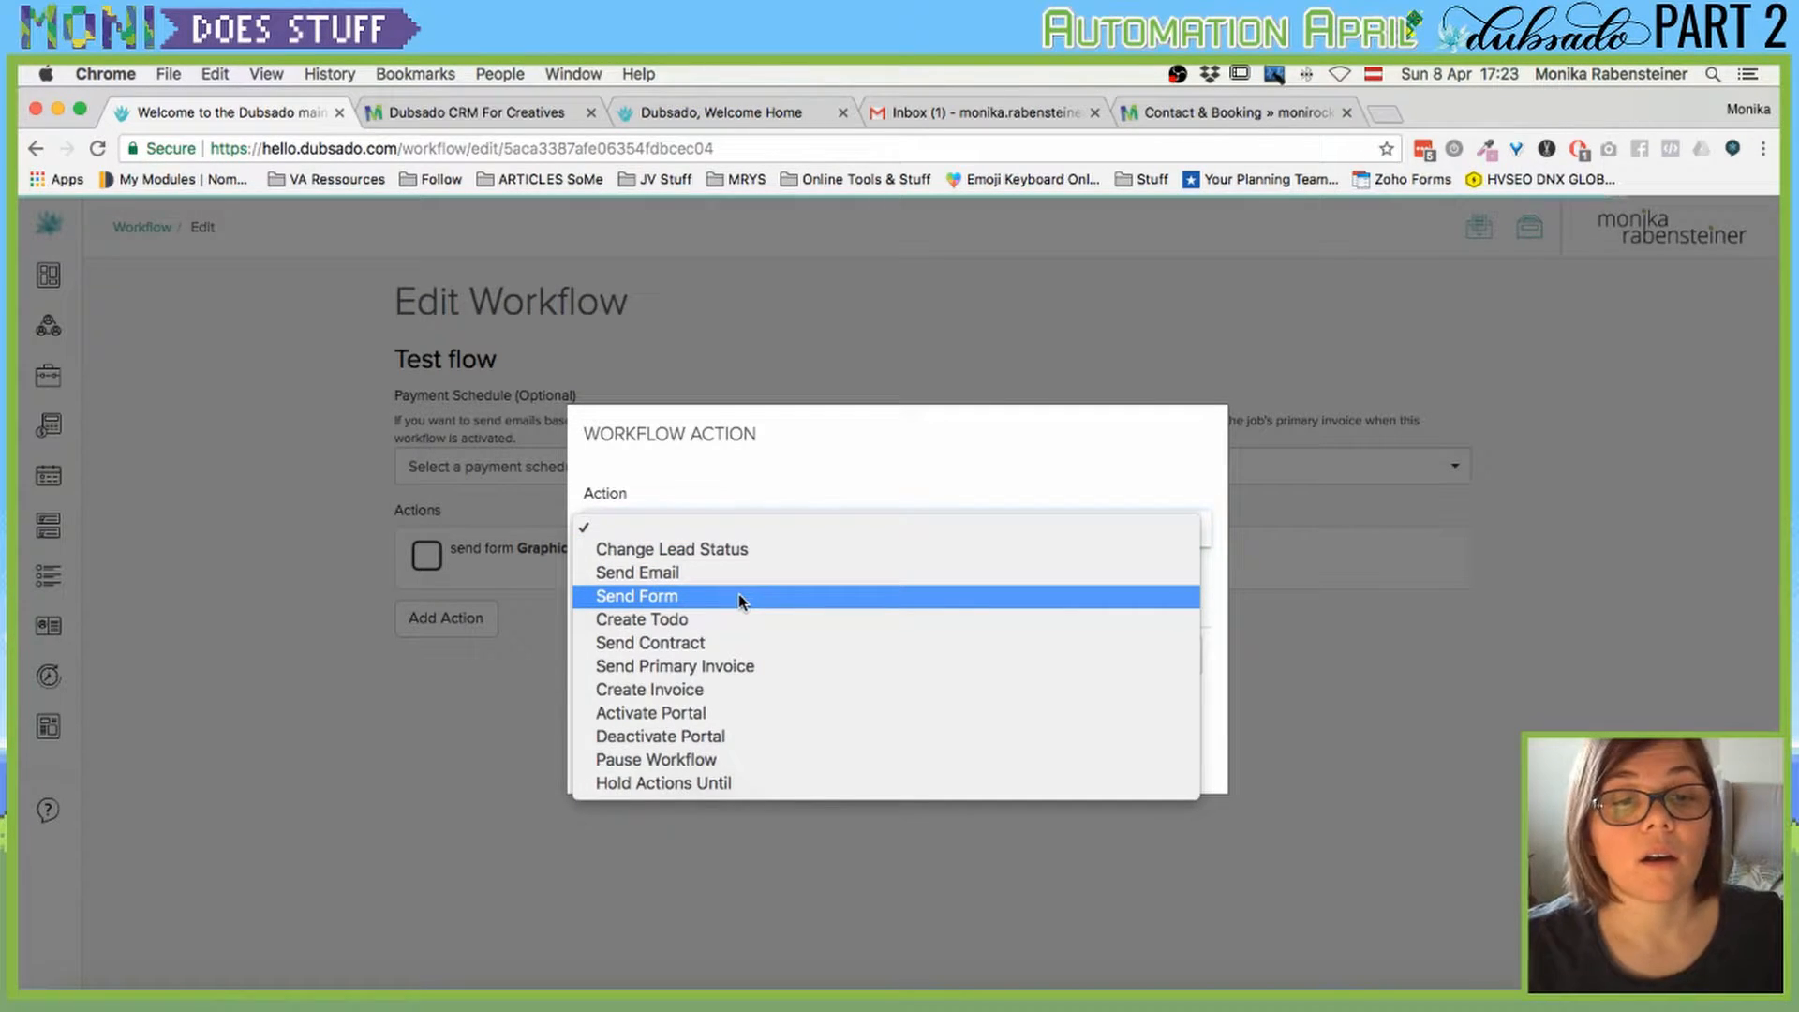
pyautogui.click(686, 623)
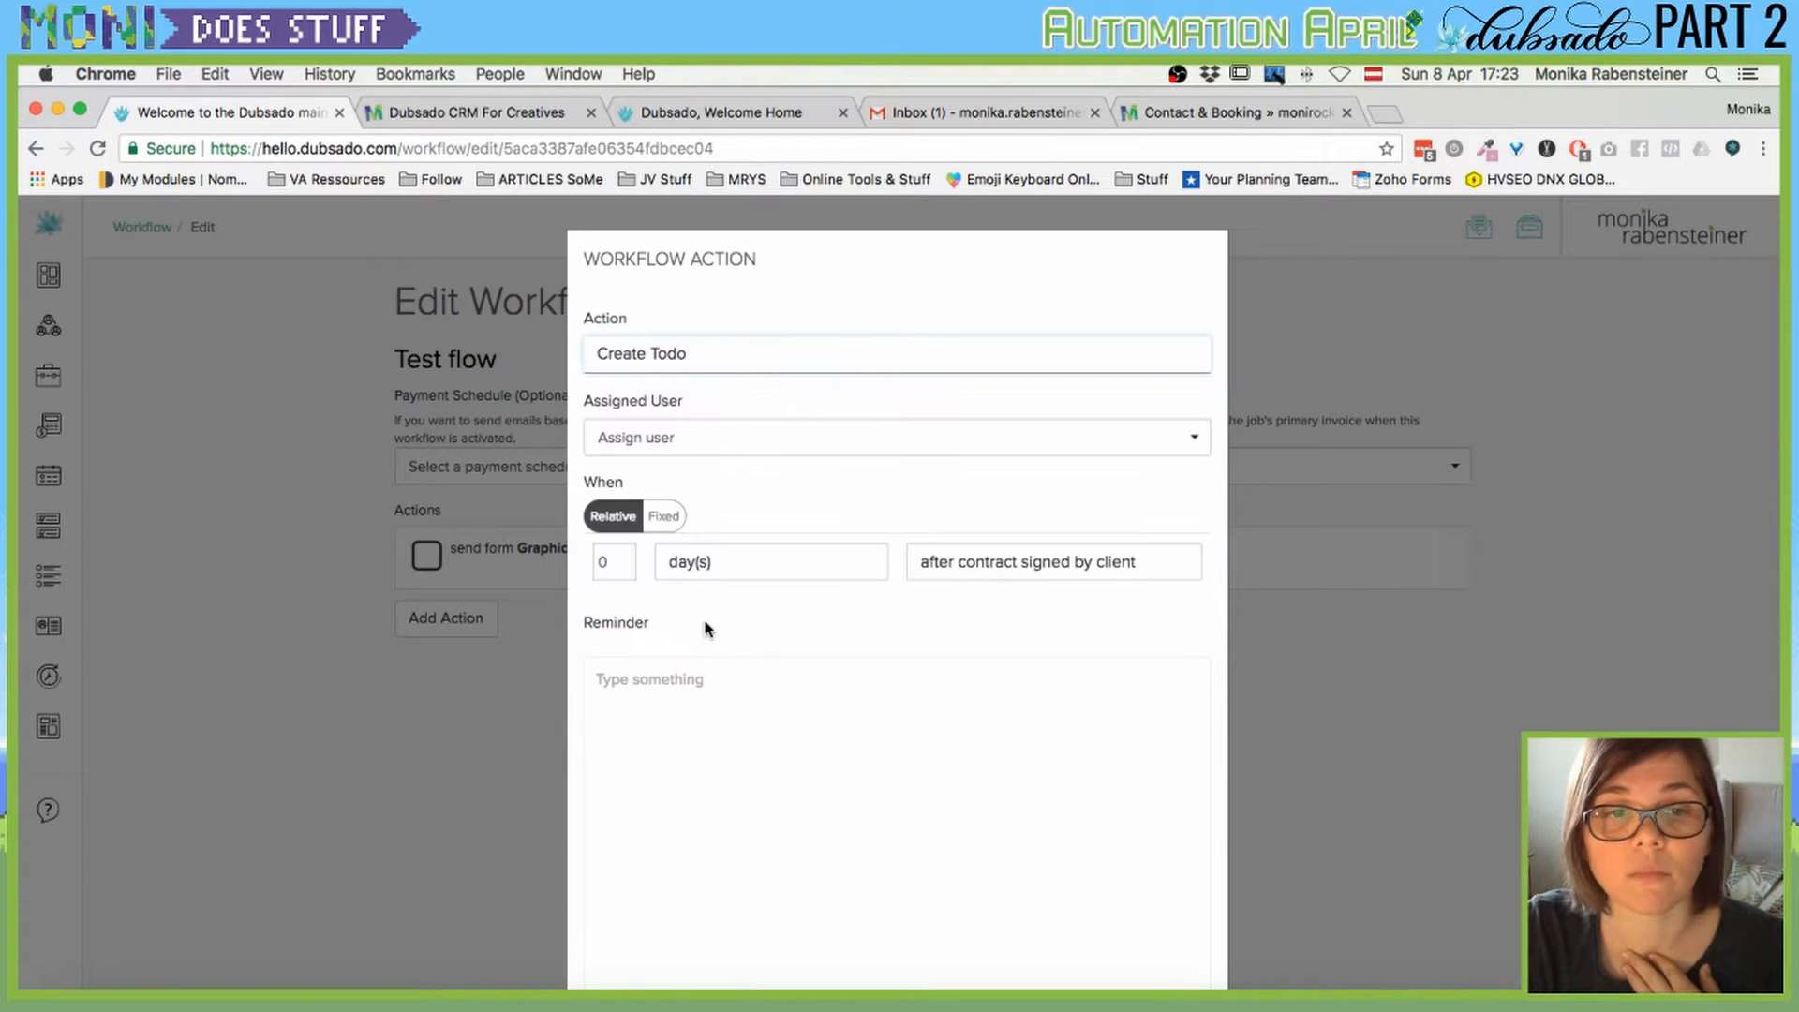
# Write "Check Forms!" as the todo's reminder text and apply the action.
pyautogui.click(646, 705)
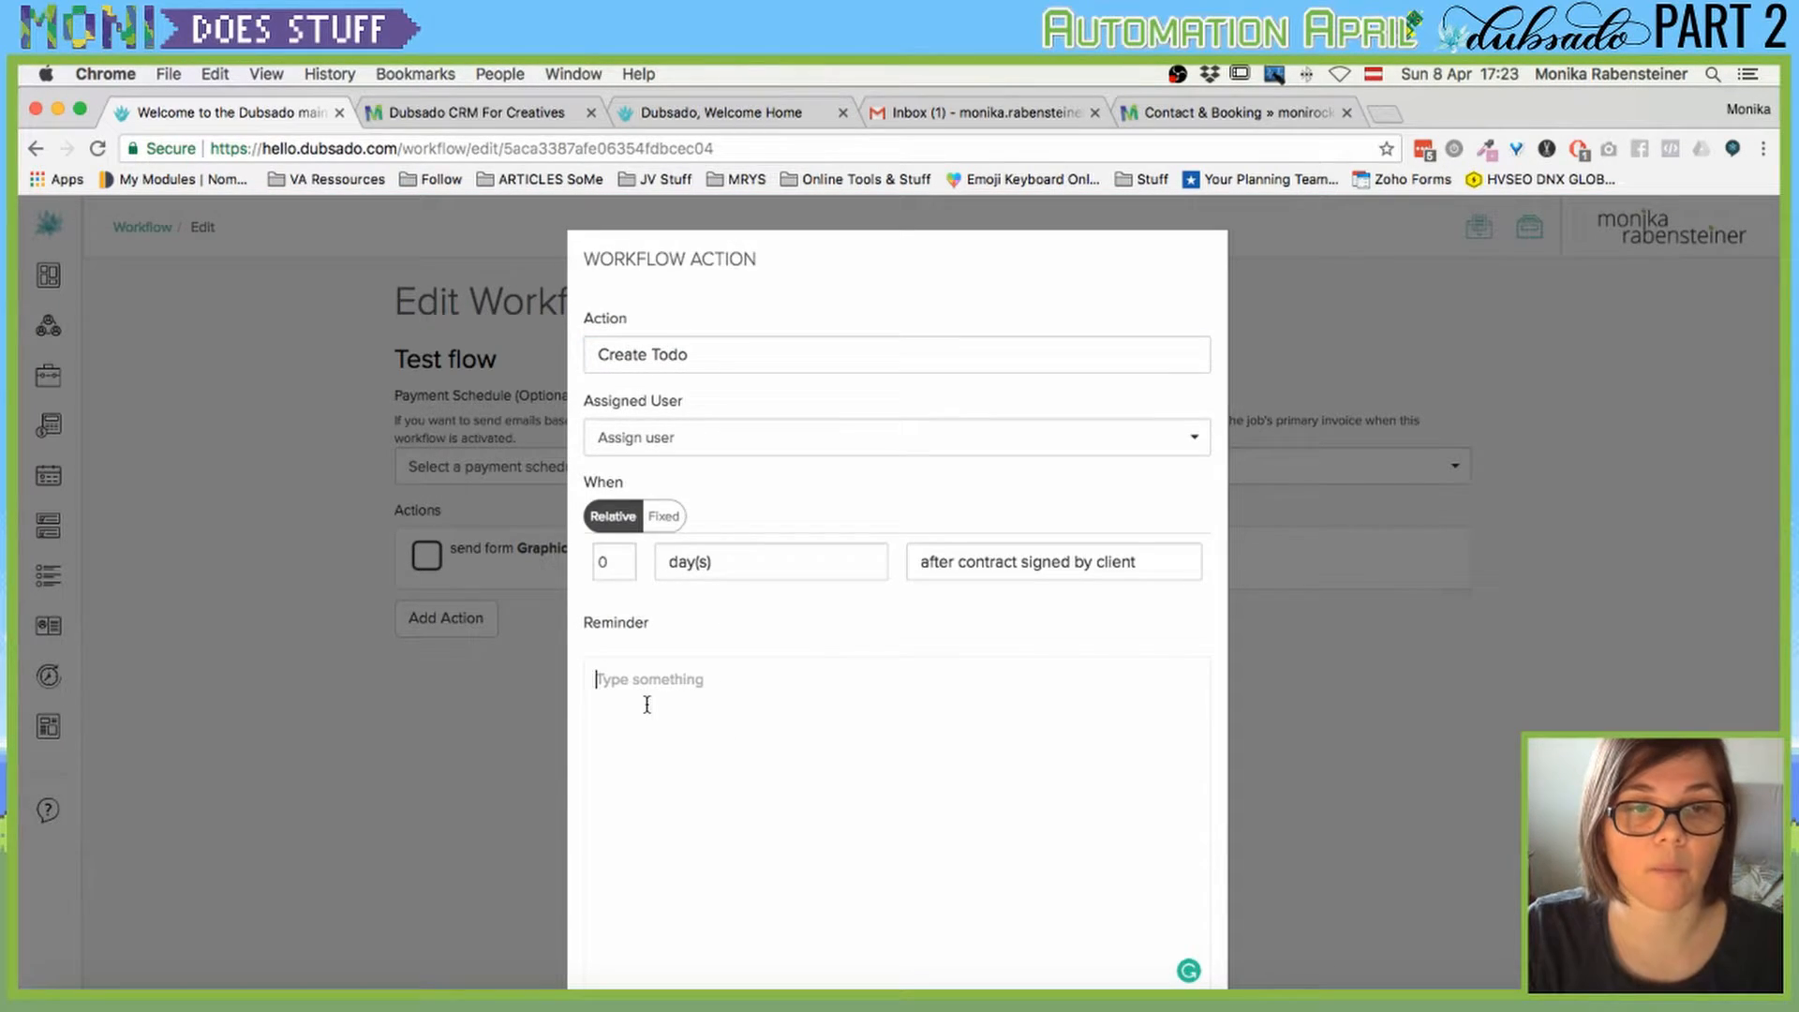
pyautogui.write('Check')
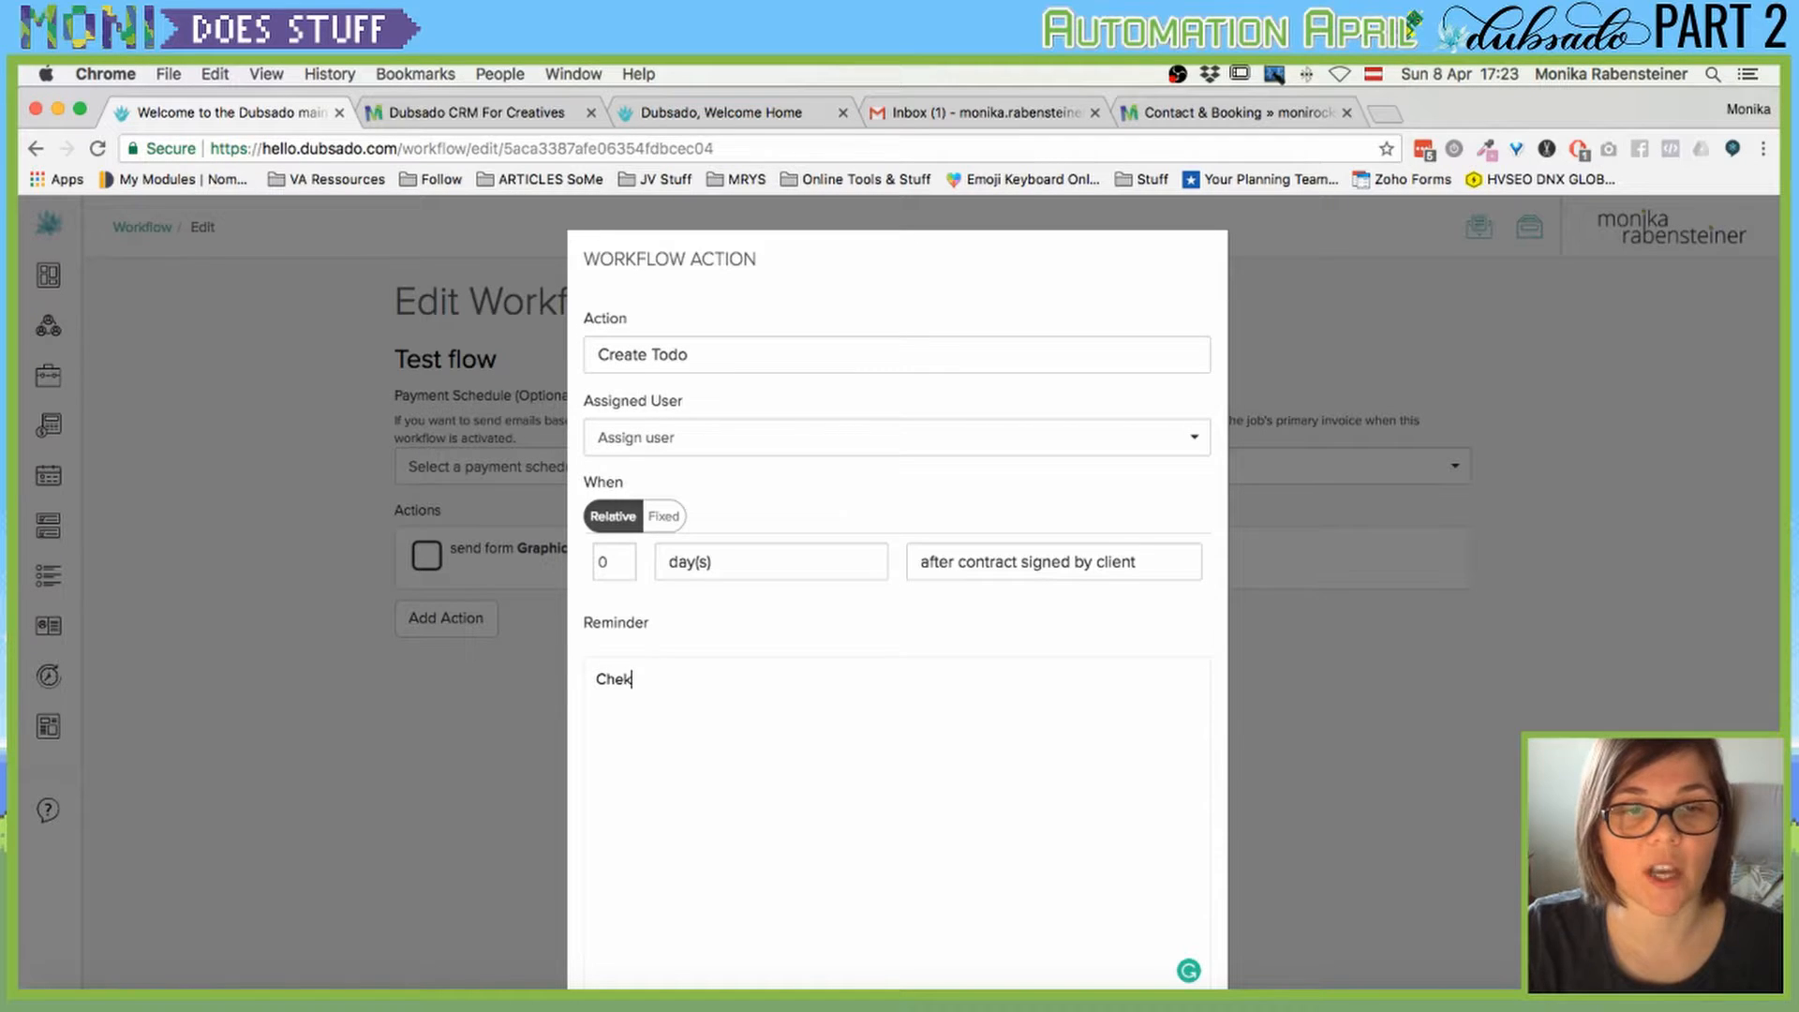
pyautogui.write(' Forms!')
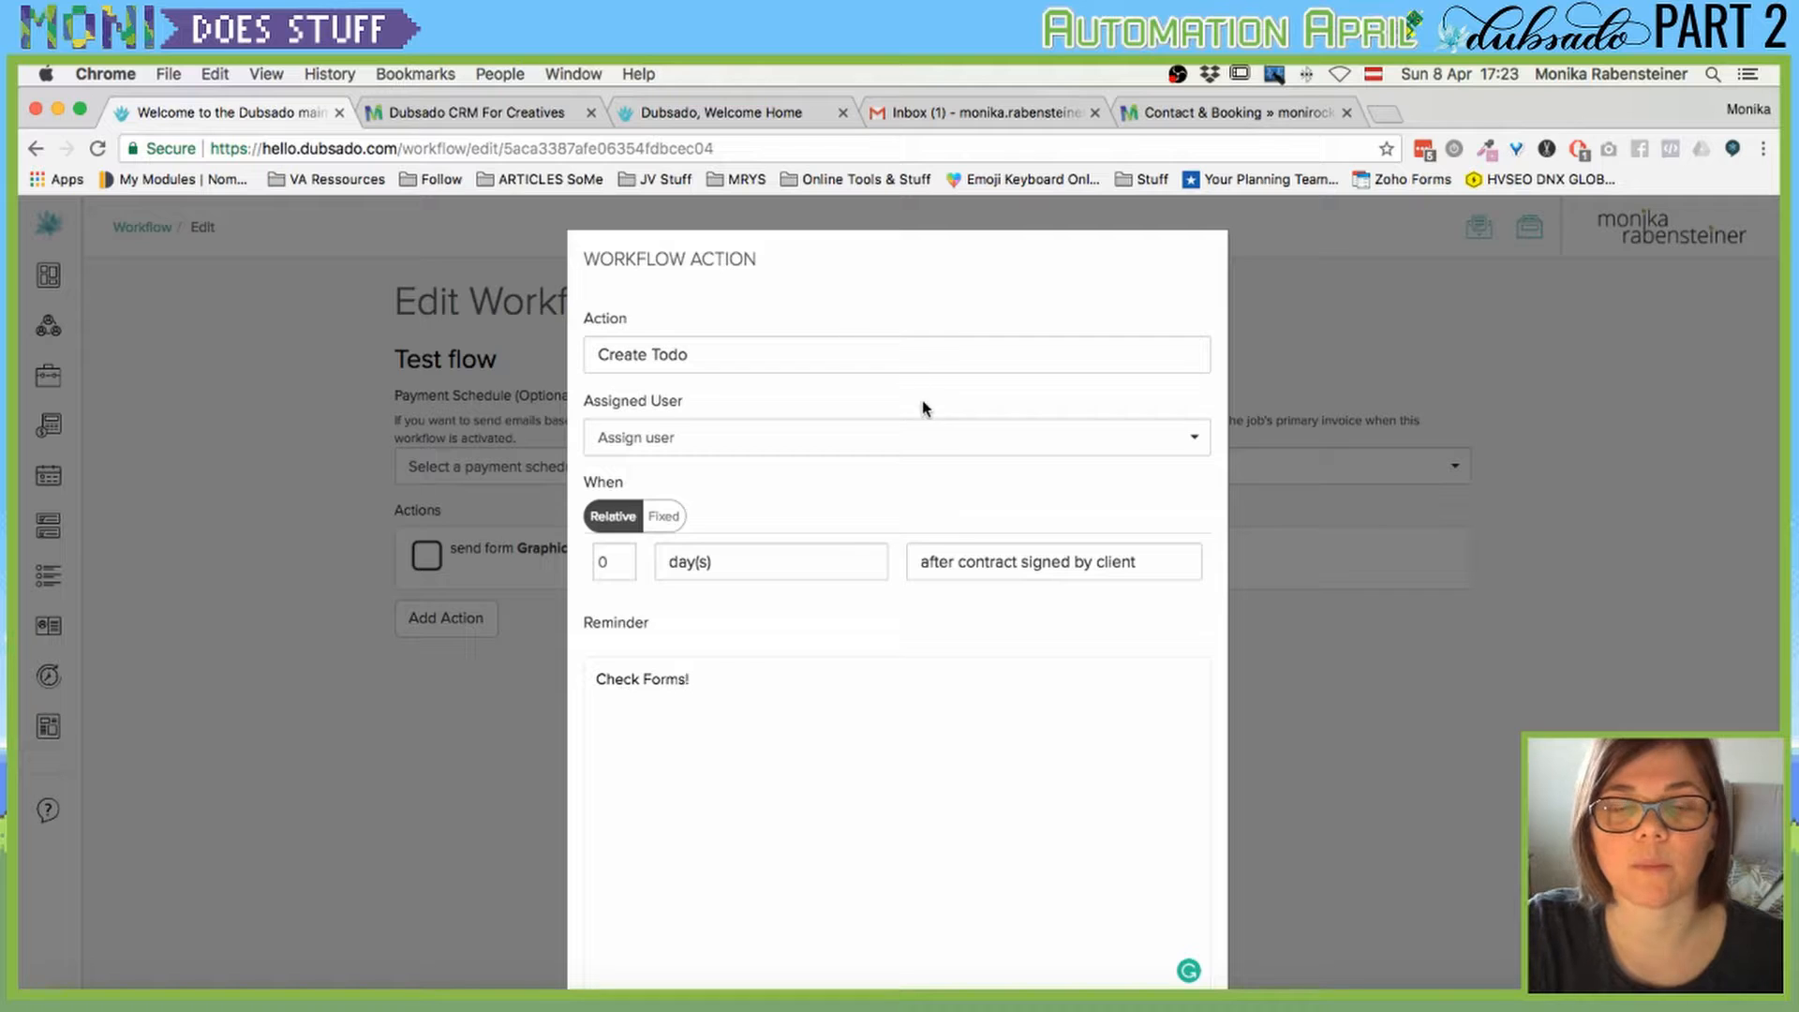
pyautogui.scroll(-1, 936, 490)
pyautogui.scroll(-5, 631, 946)
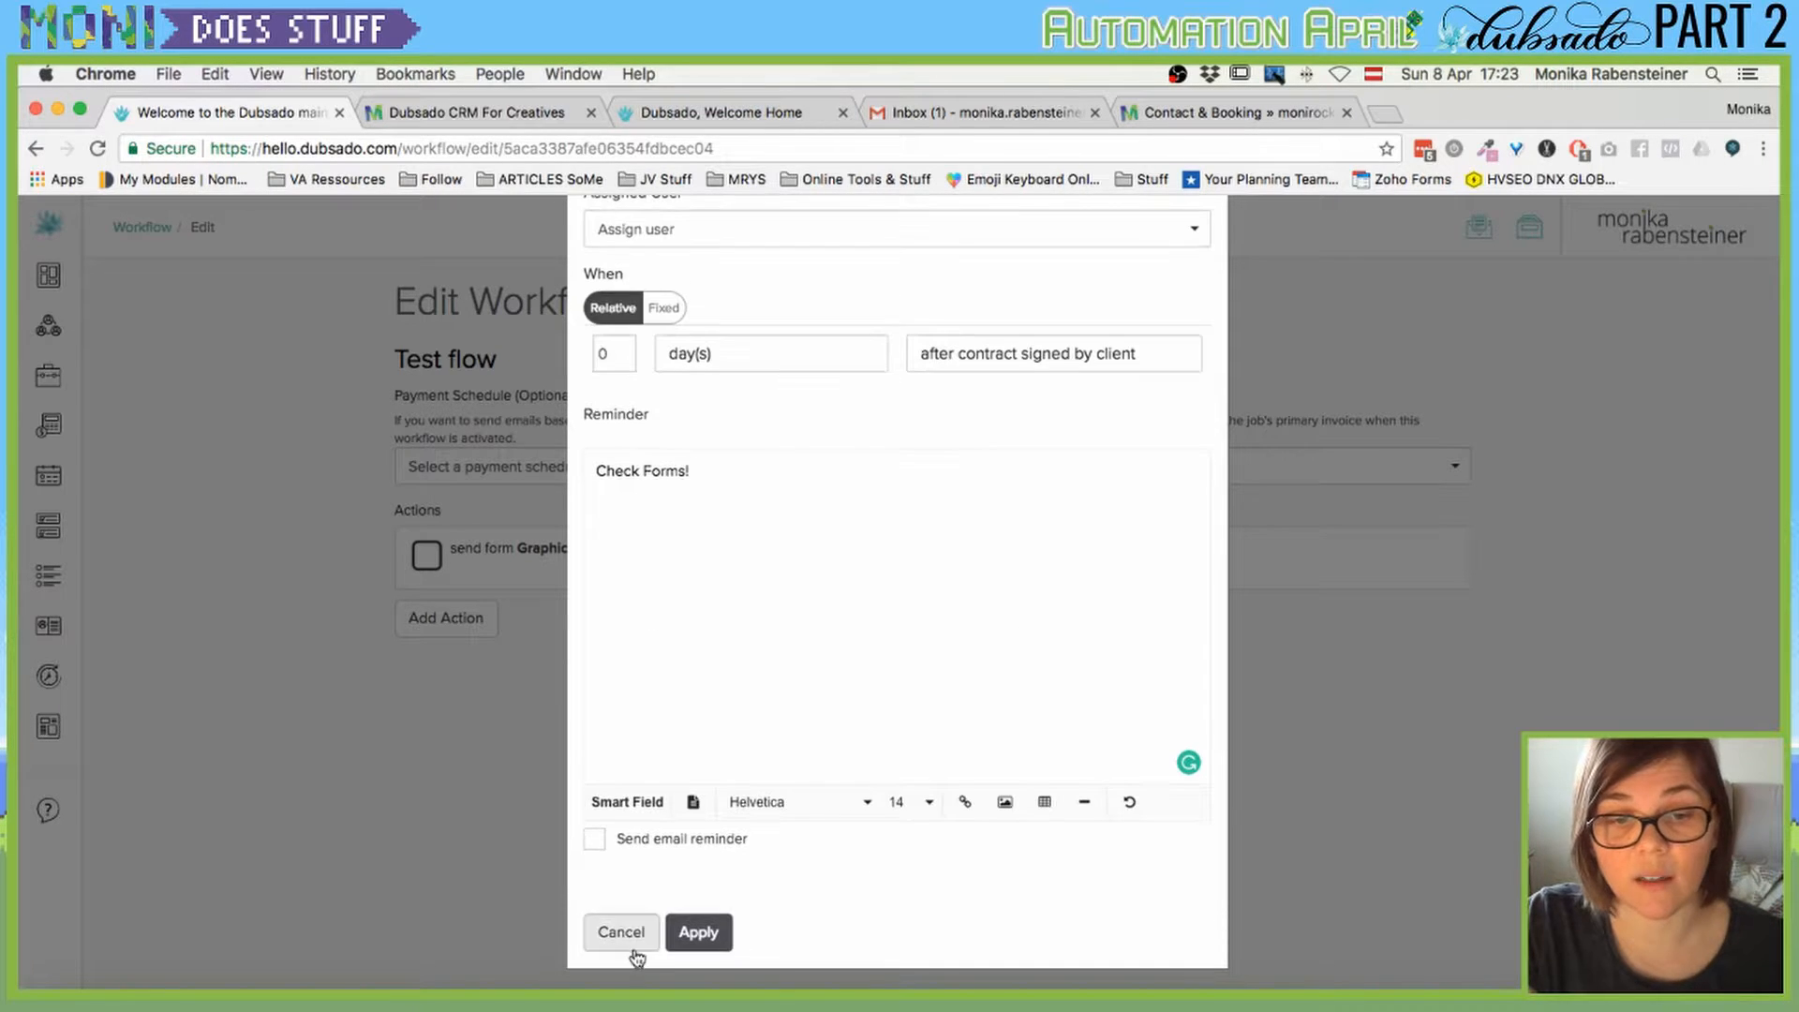
pyautogui.click(696, 930)
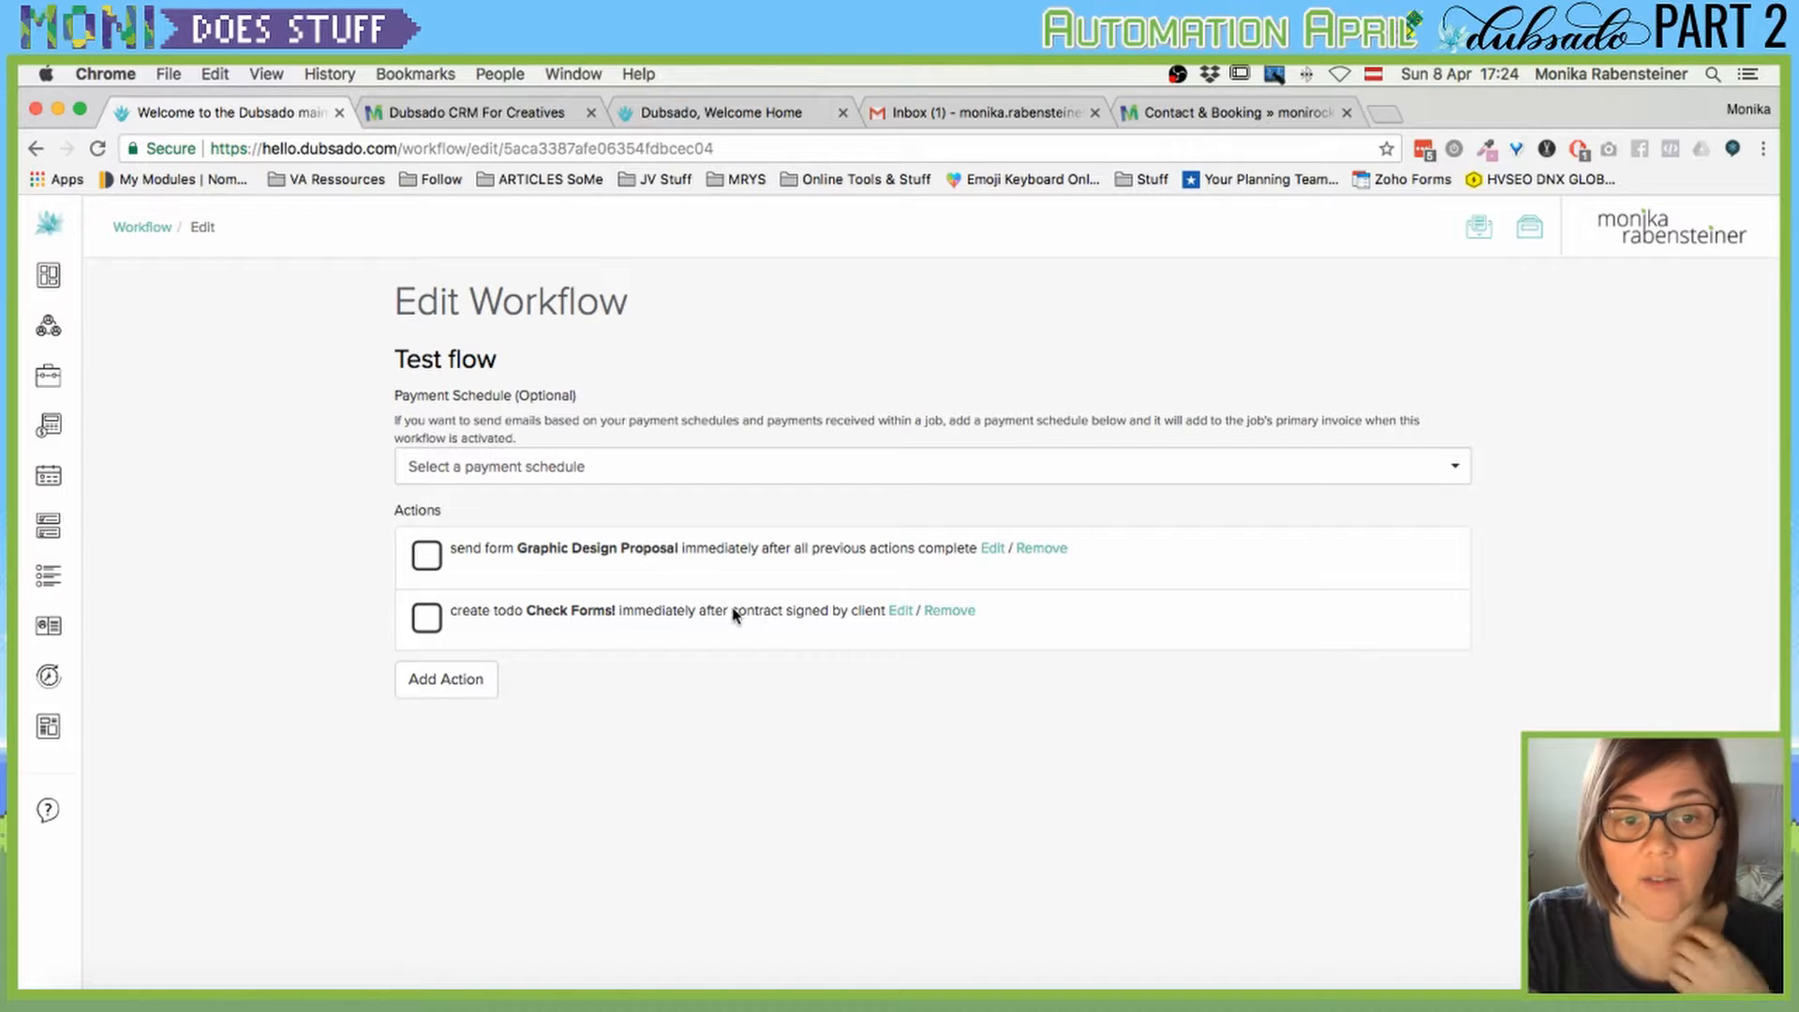
# Start a third workflow action of type Send Form, timed after invoice paid in full.
pyautogui.click(441, 682)
pyautogui.click(1003, 656)
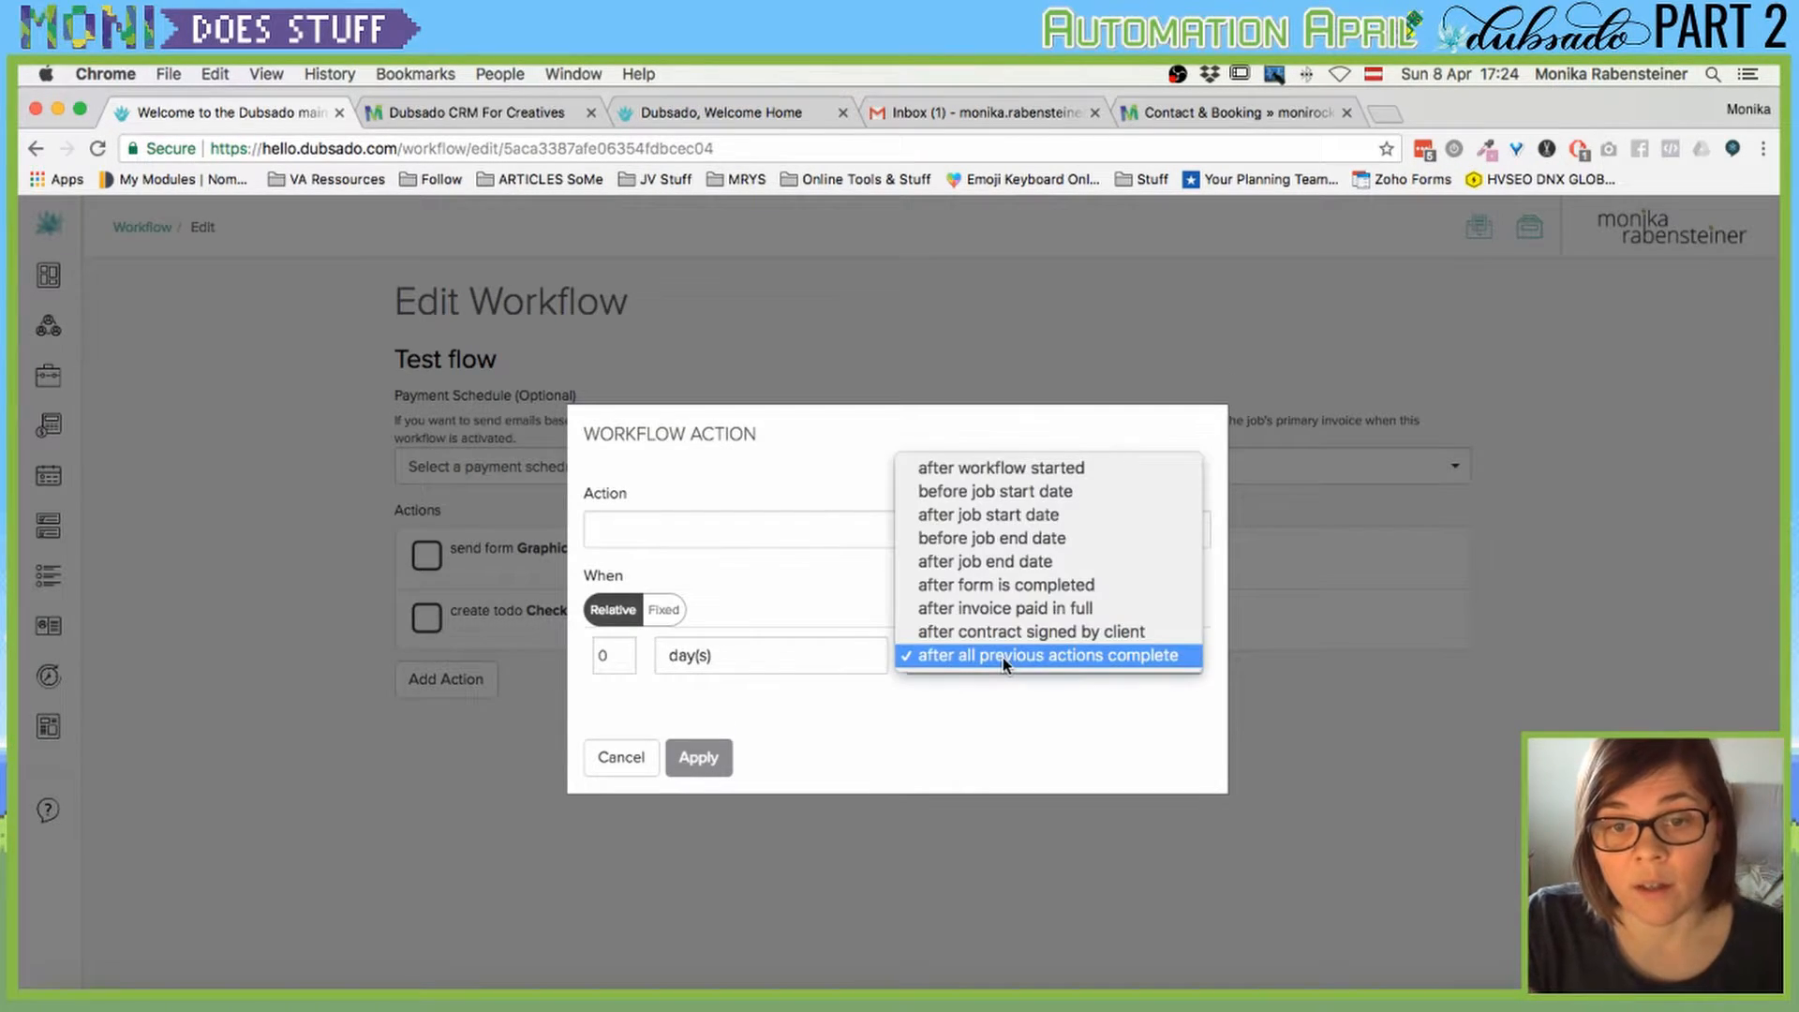
pyautogui.click(1018, 634)
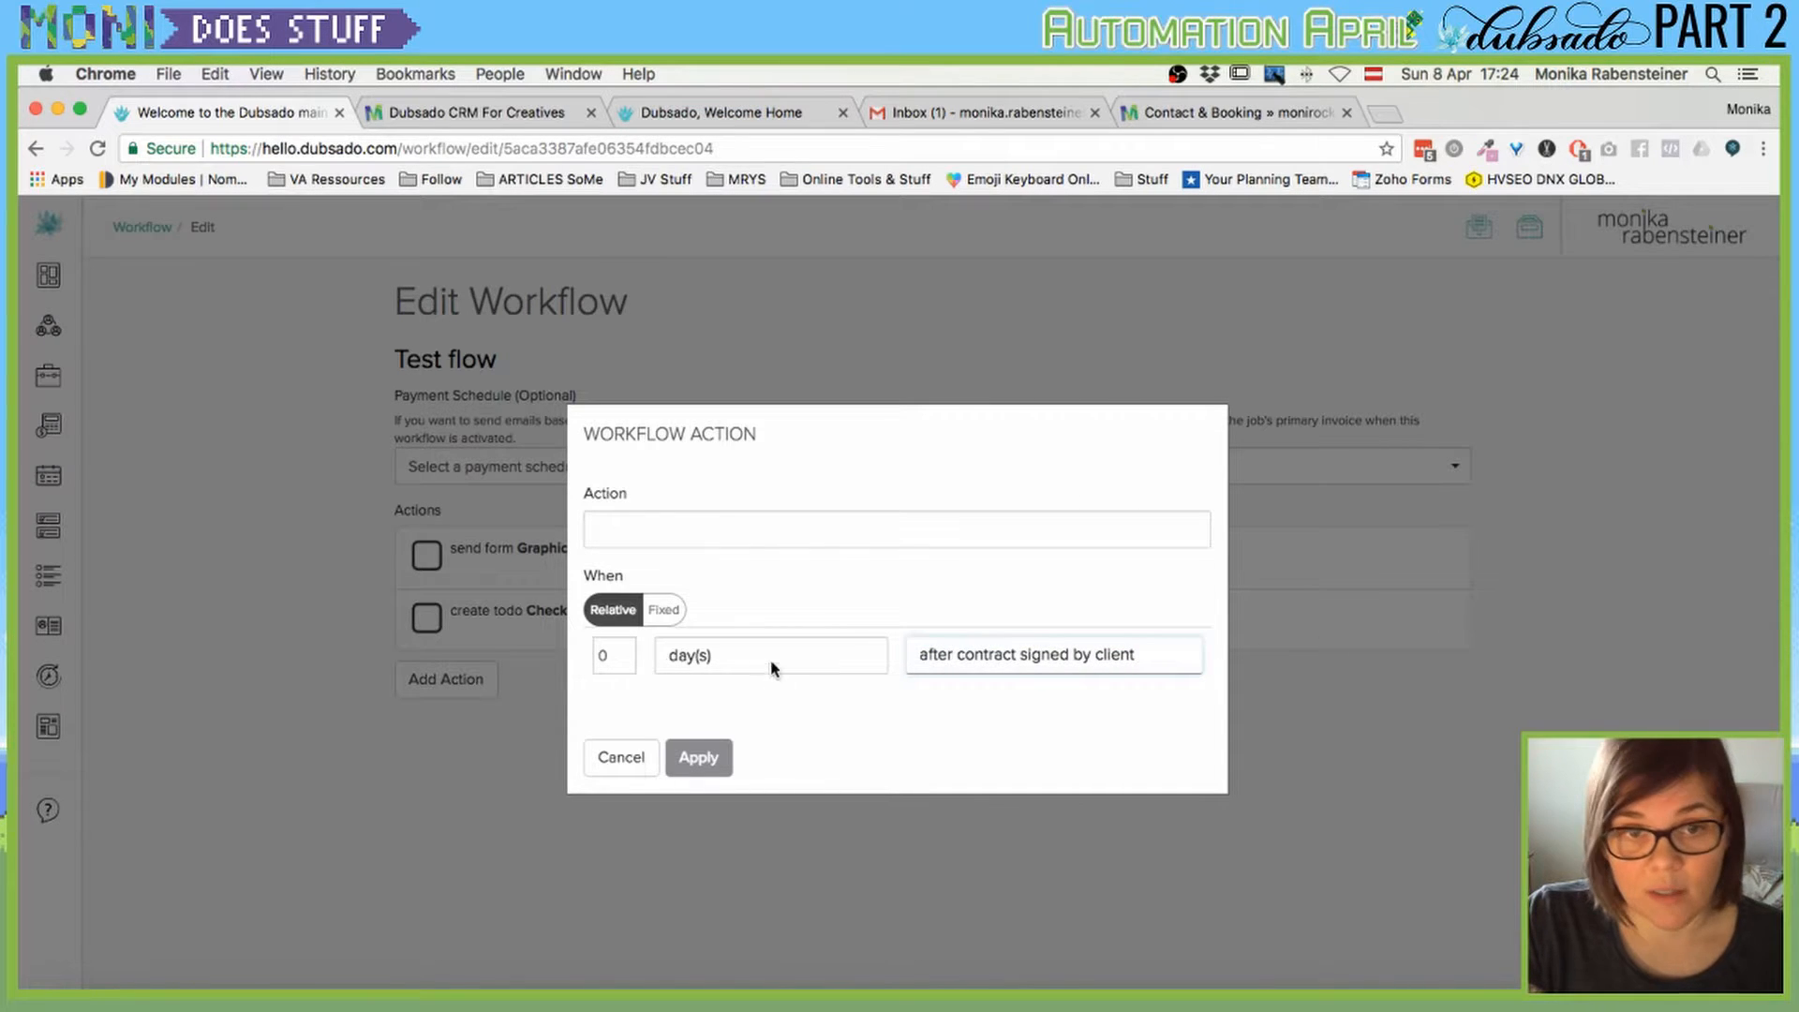
pyautogui.click(683, 530)
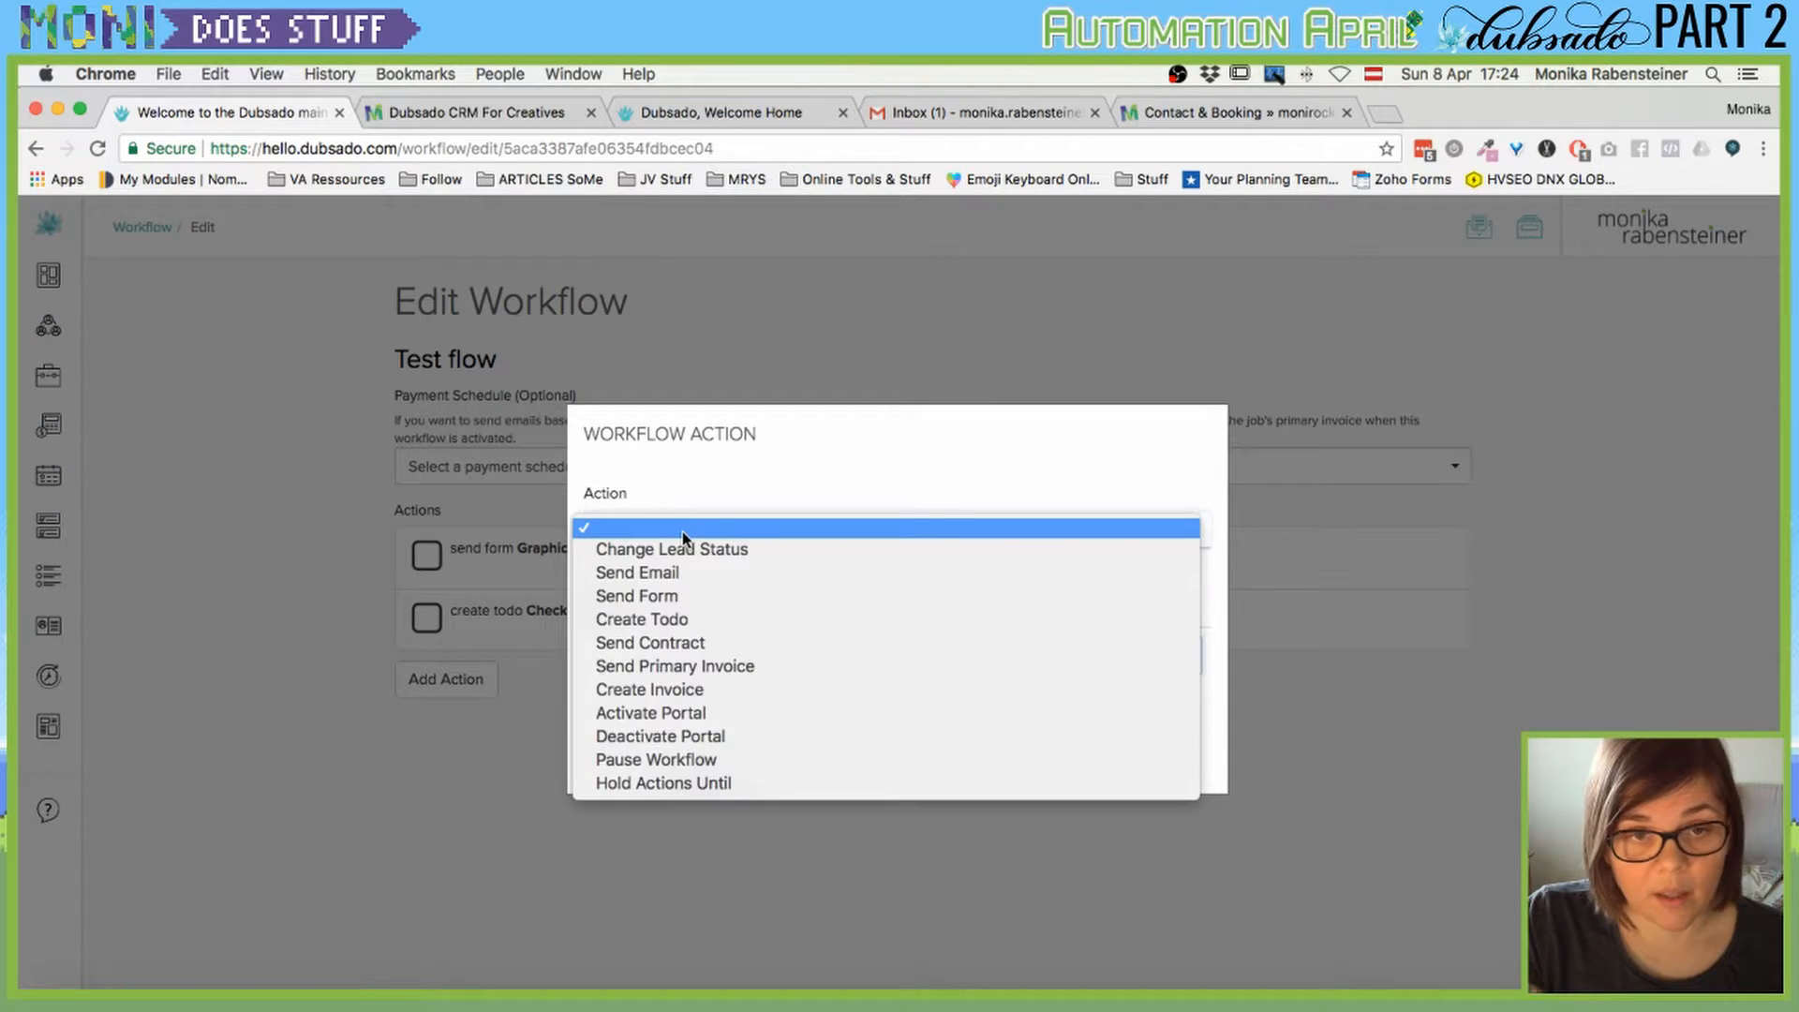
pyautogui.click(705, 597)
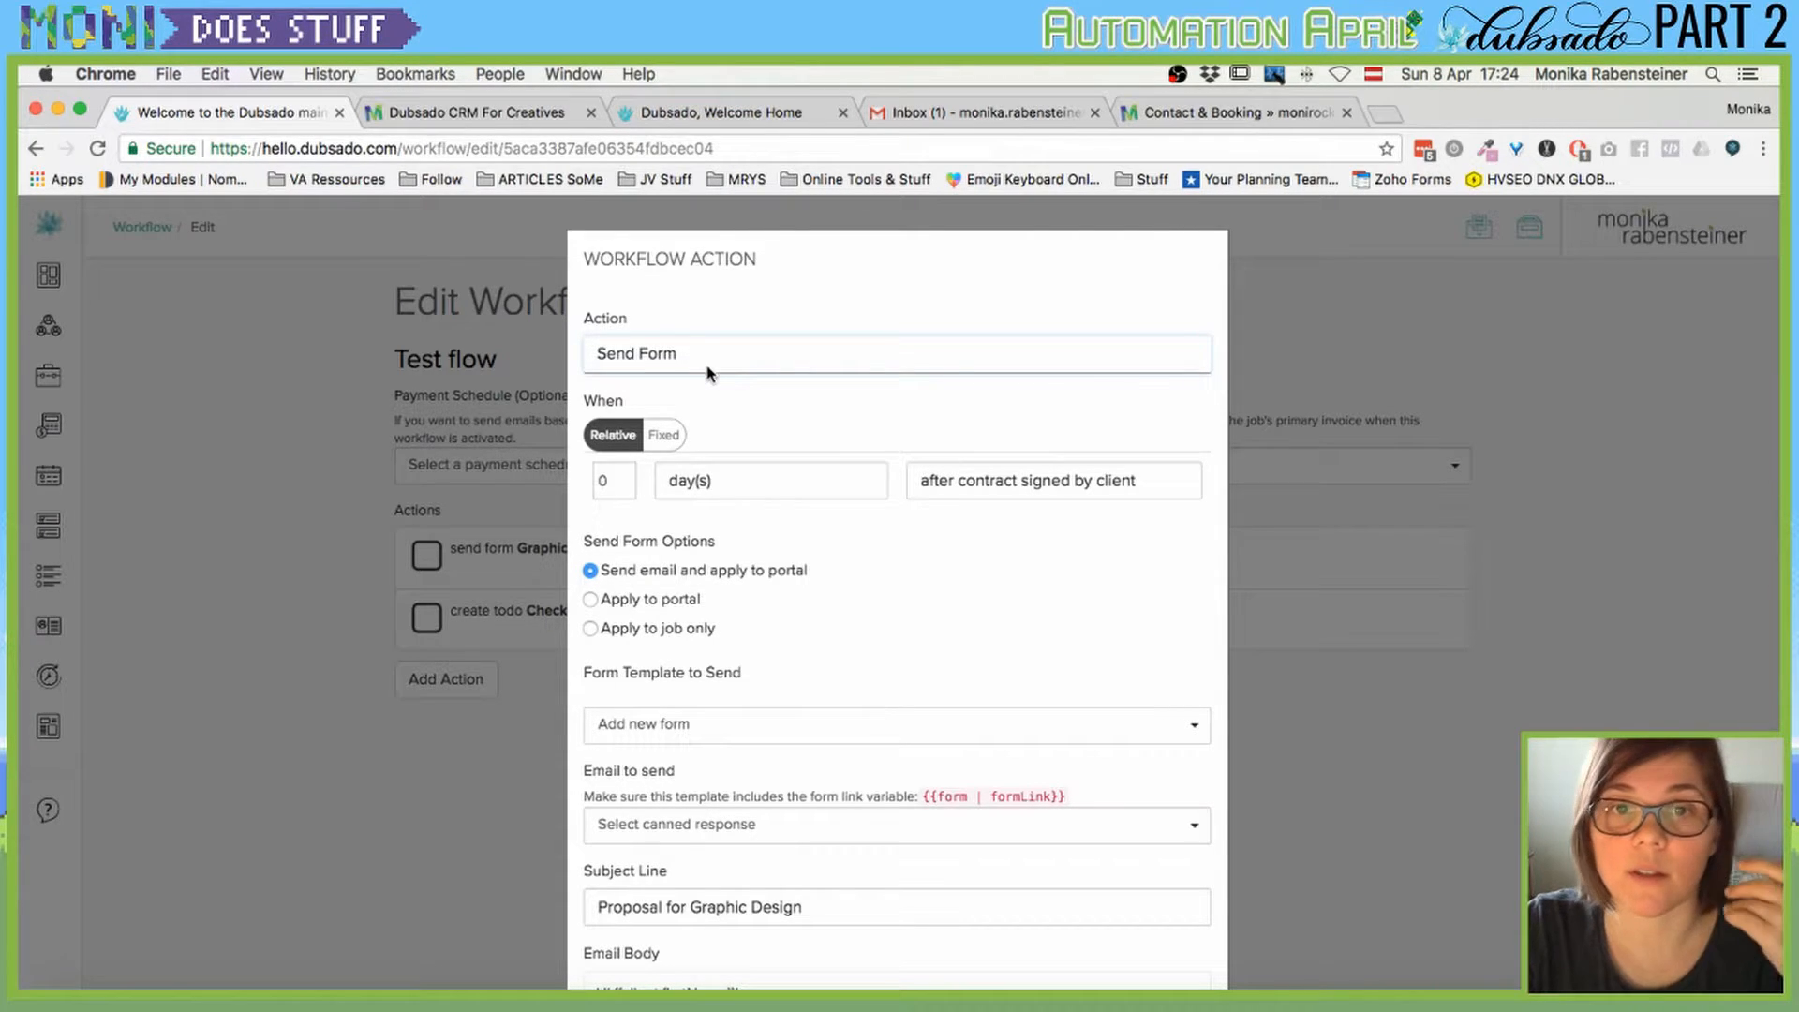
pyautogui.click(1025, 487)
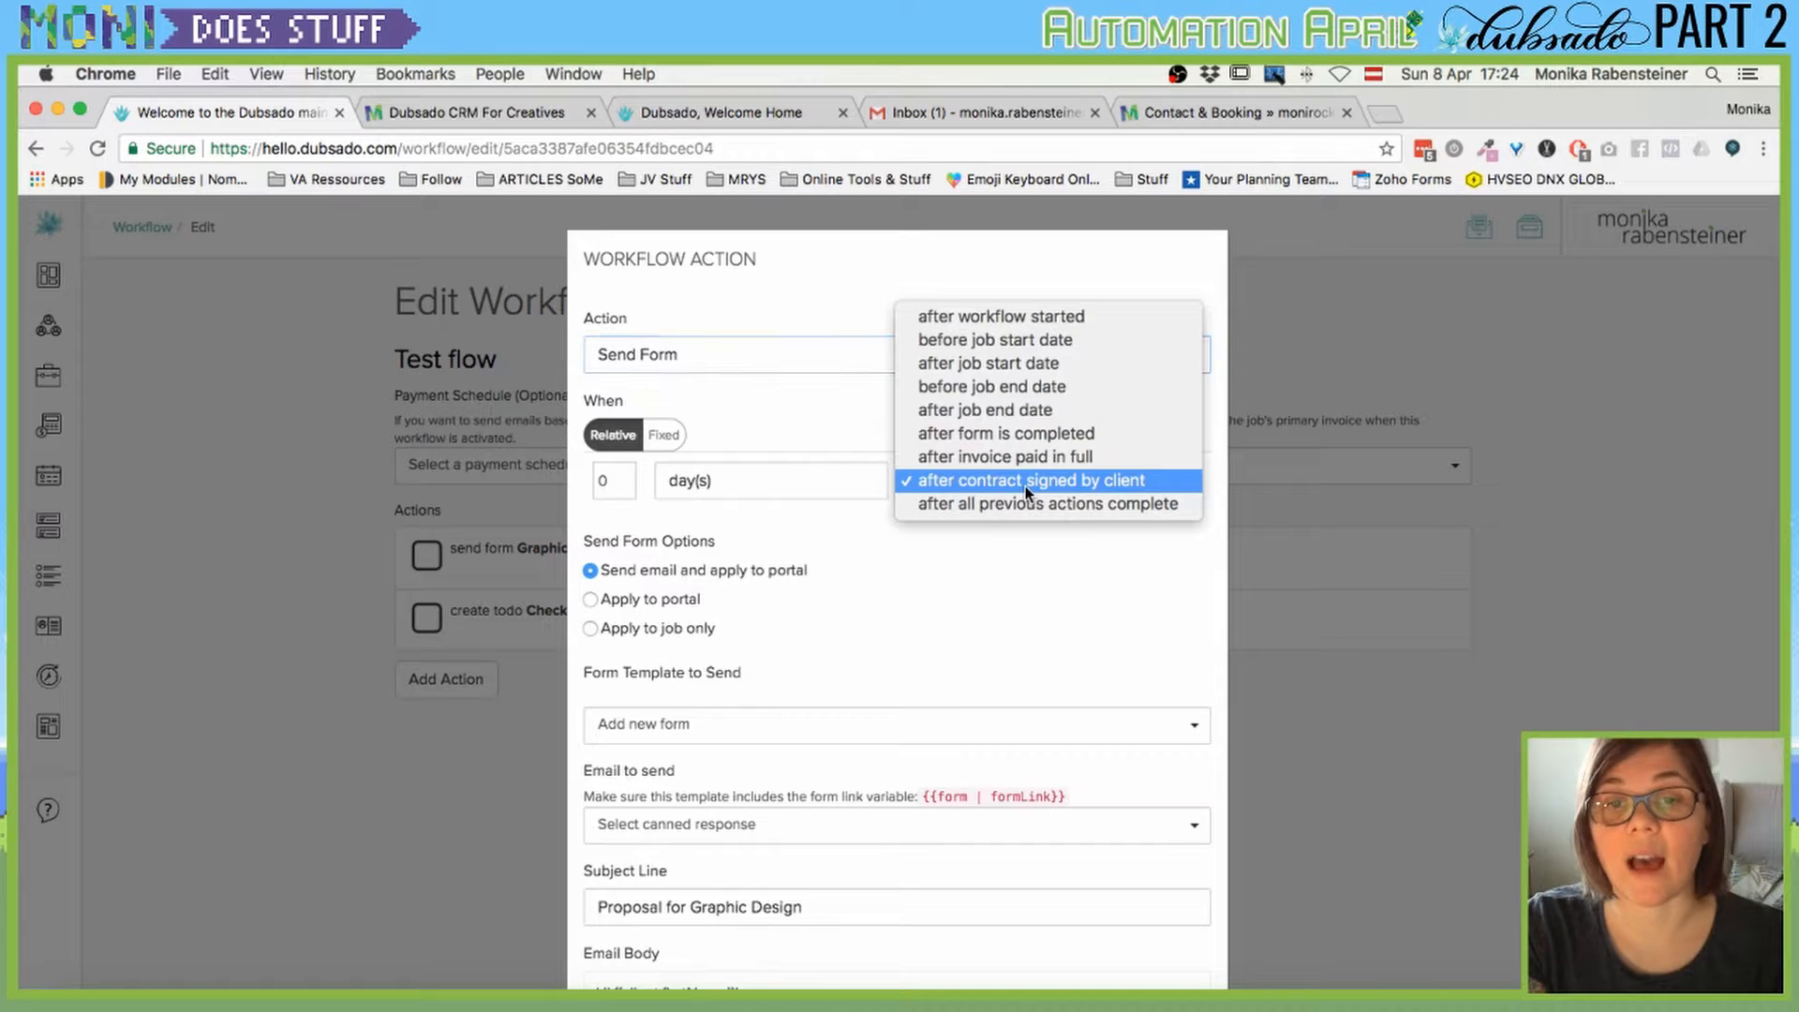
pyautogui.click(1022, 458)
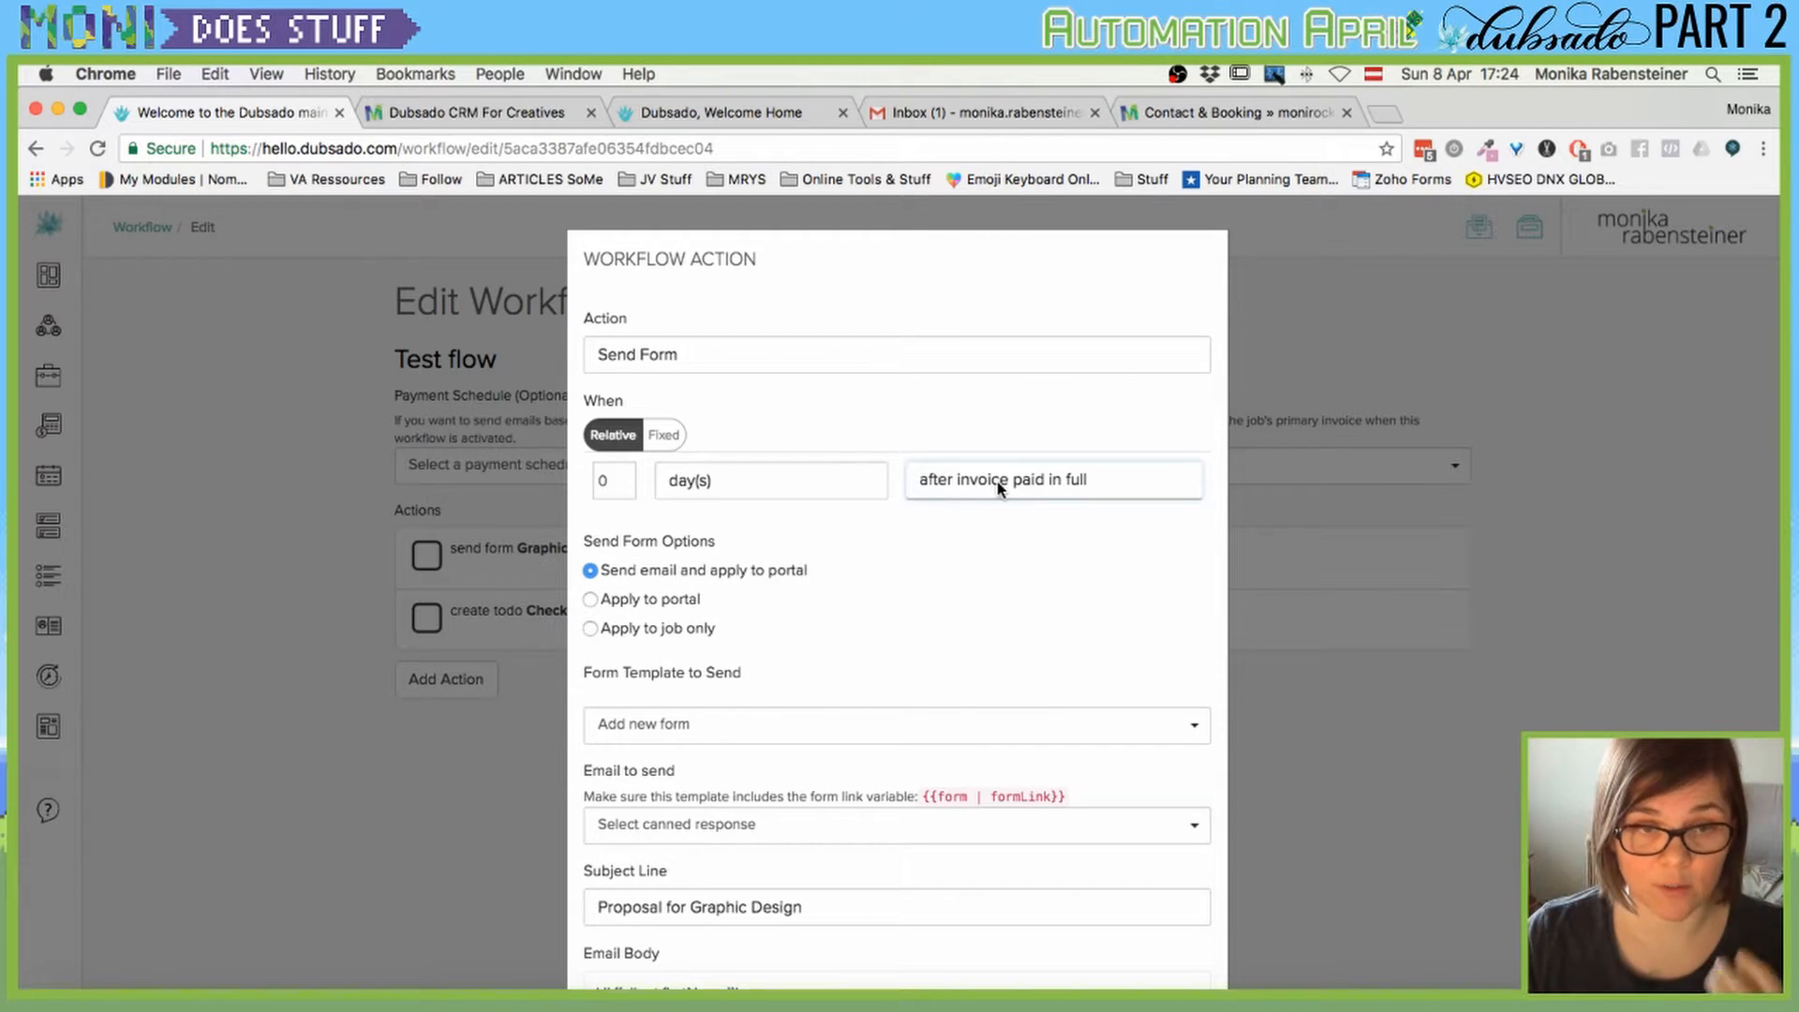
pyautogui.click(984, 485)
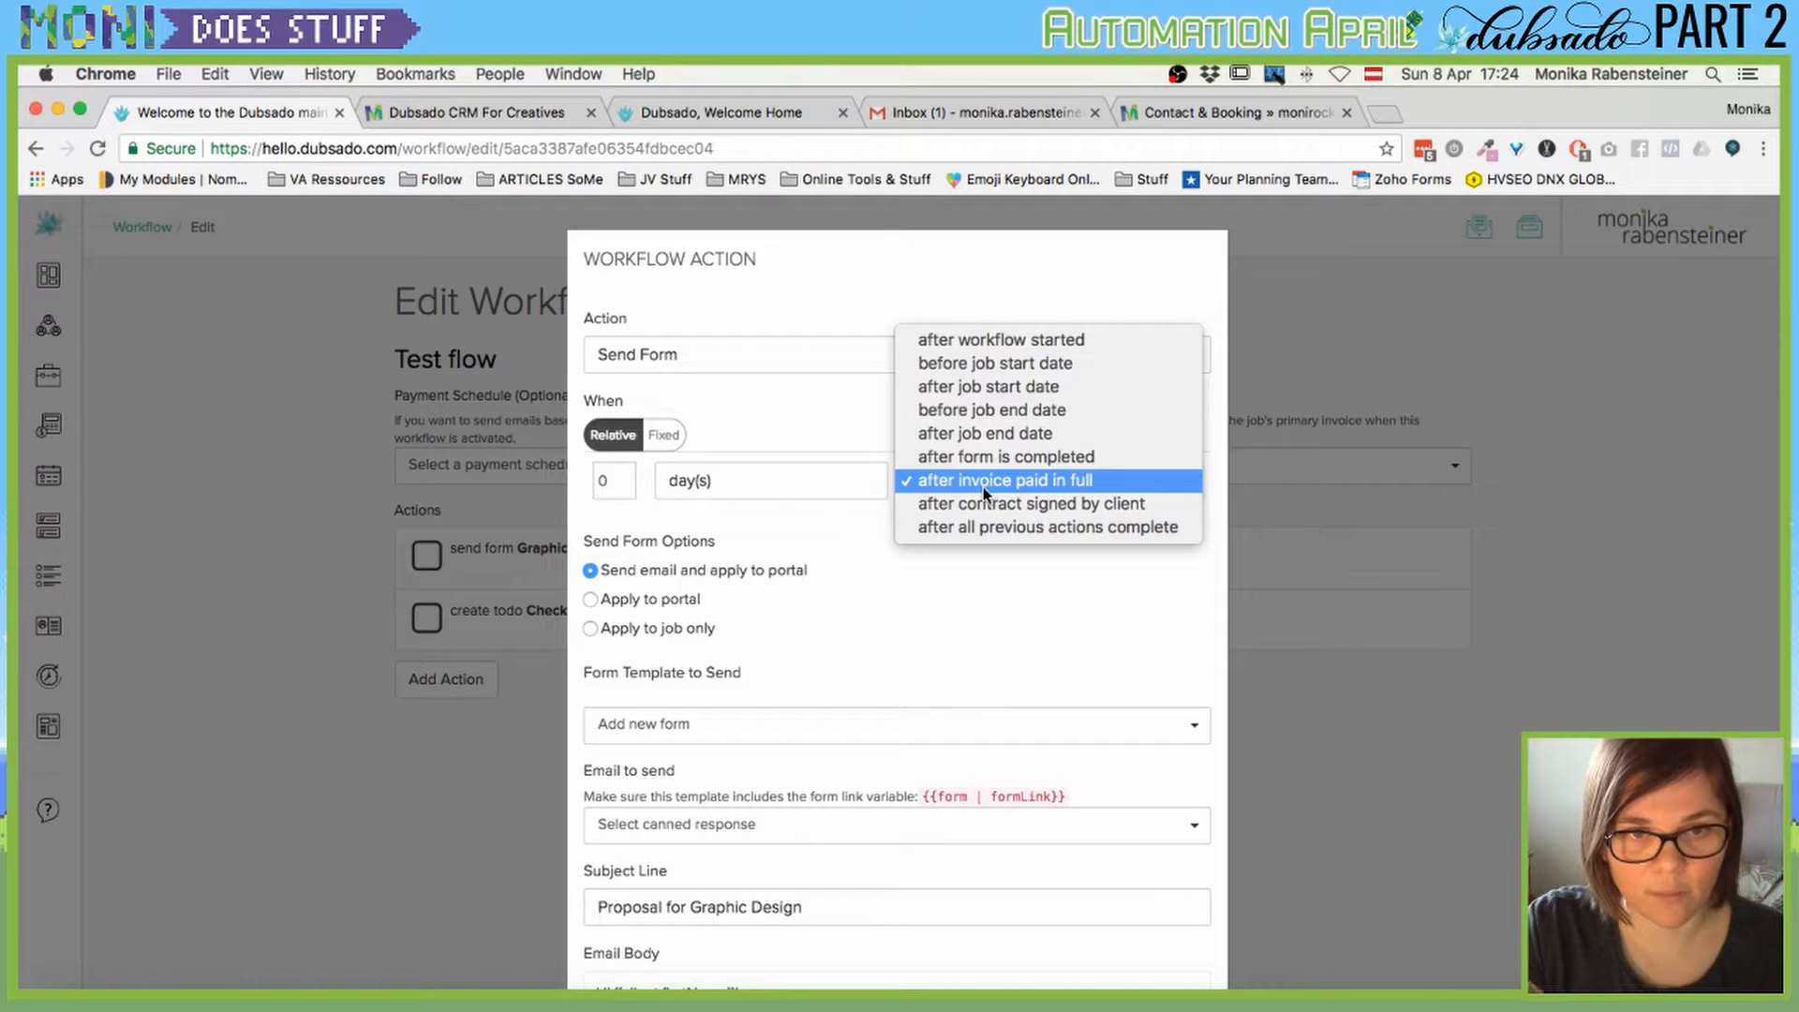
pyautogui.click(985, 486)
# Try the On-Borading Form and Just Talk canned responses as the email for the new Send Form action.
pyautogui.scroll(-3, 778, 599)
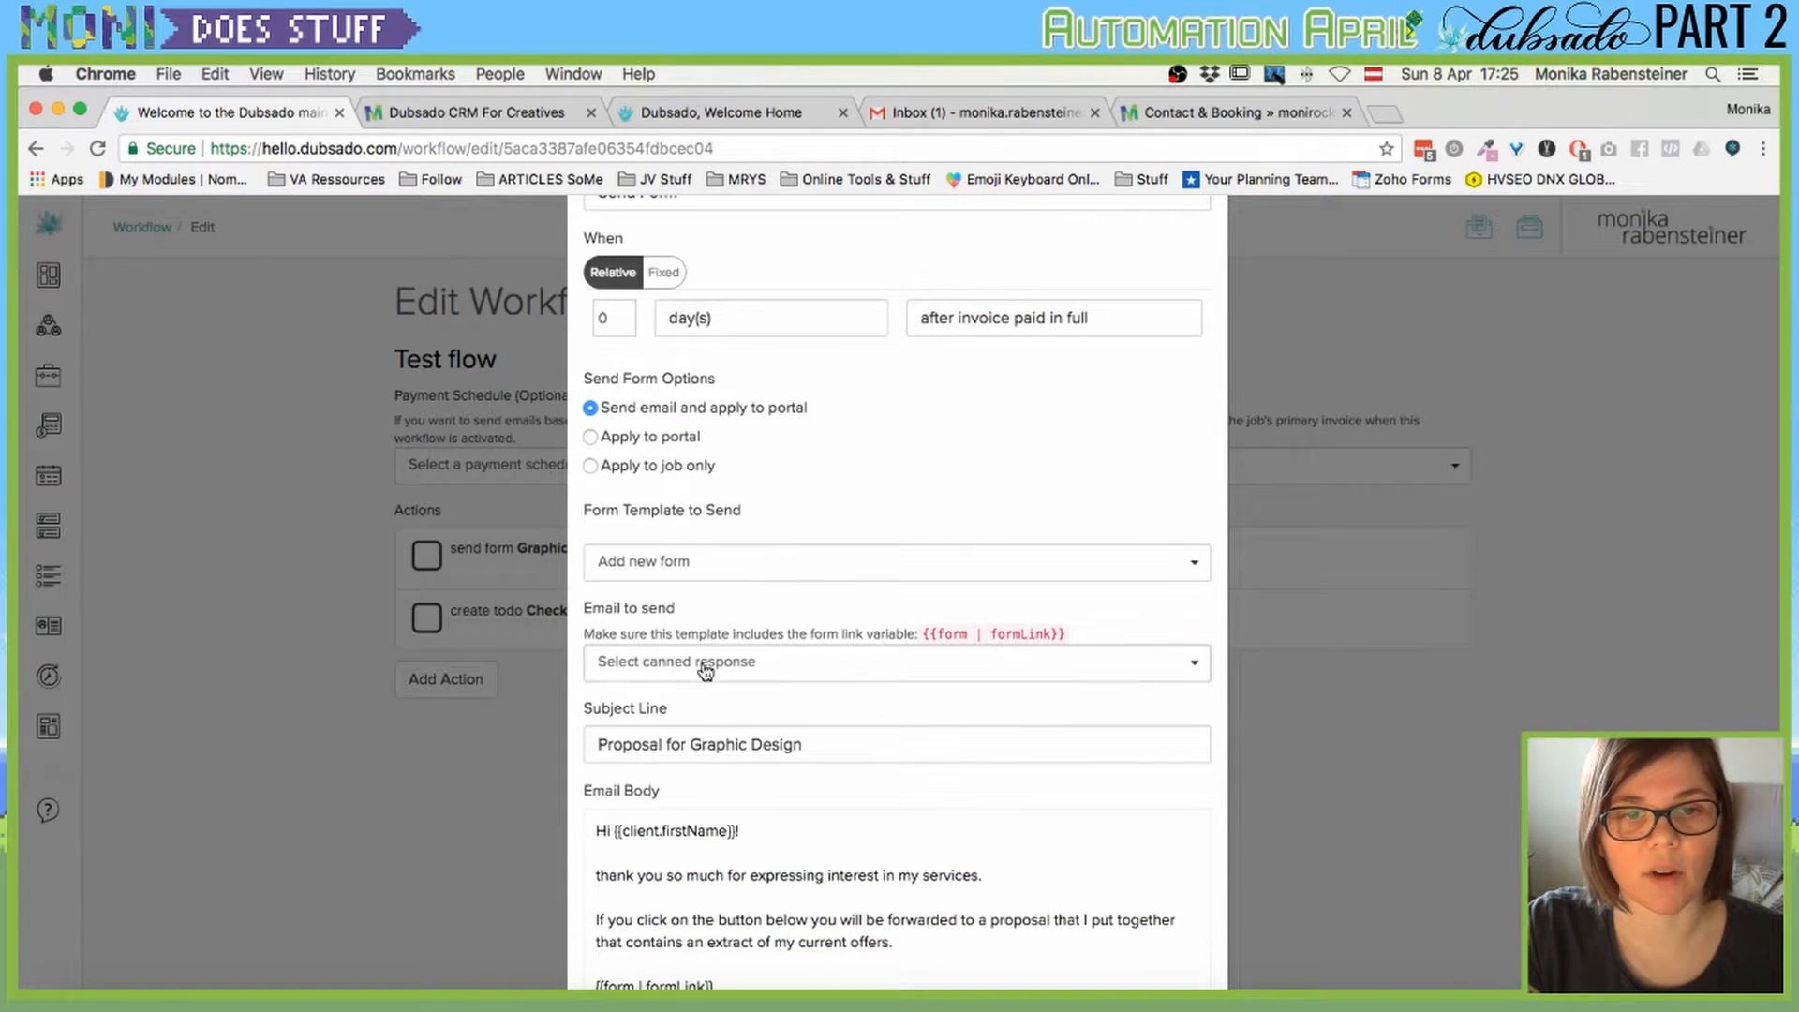
pyautogui.click(730, 661)
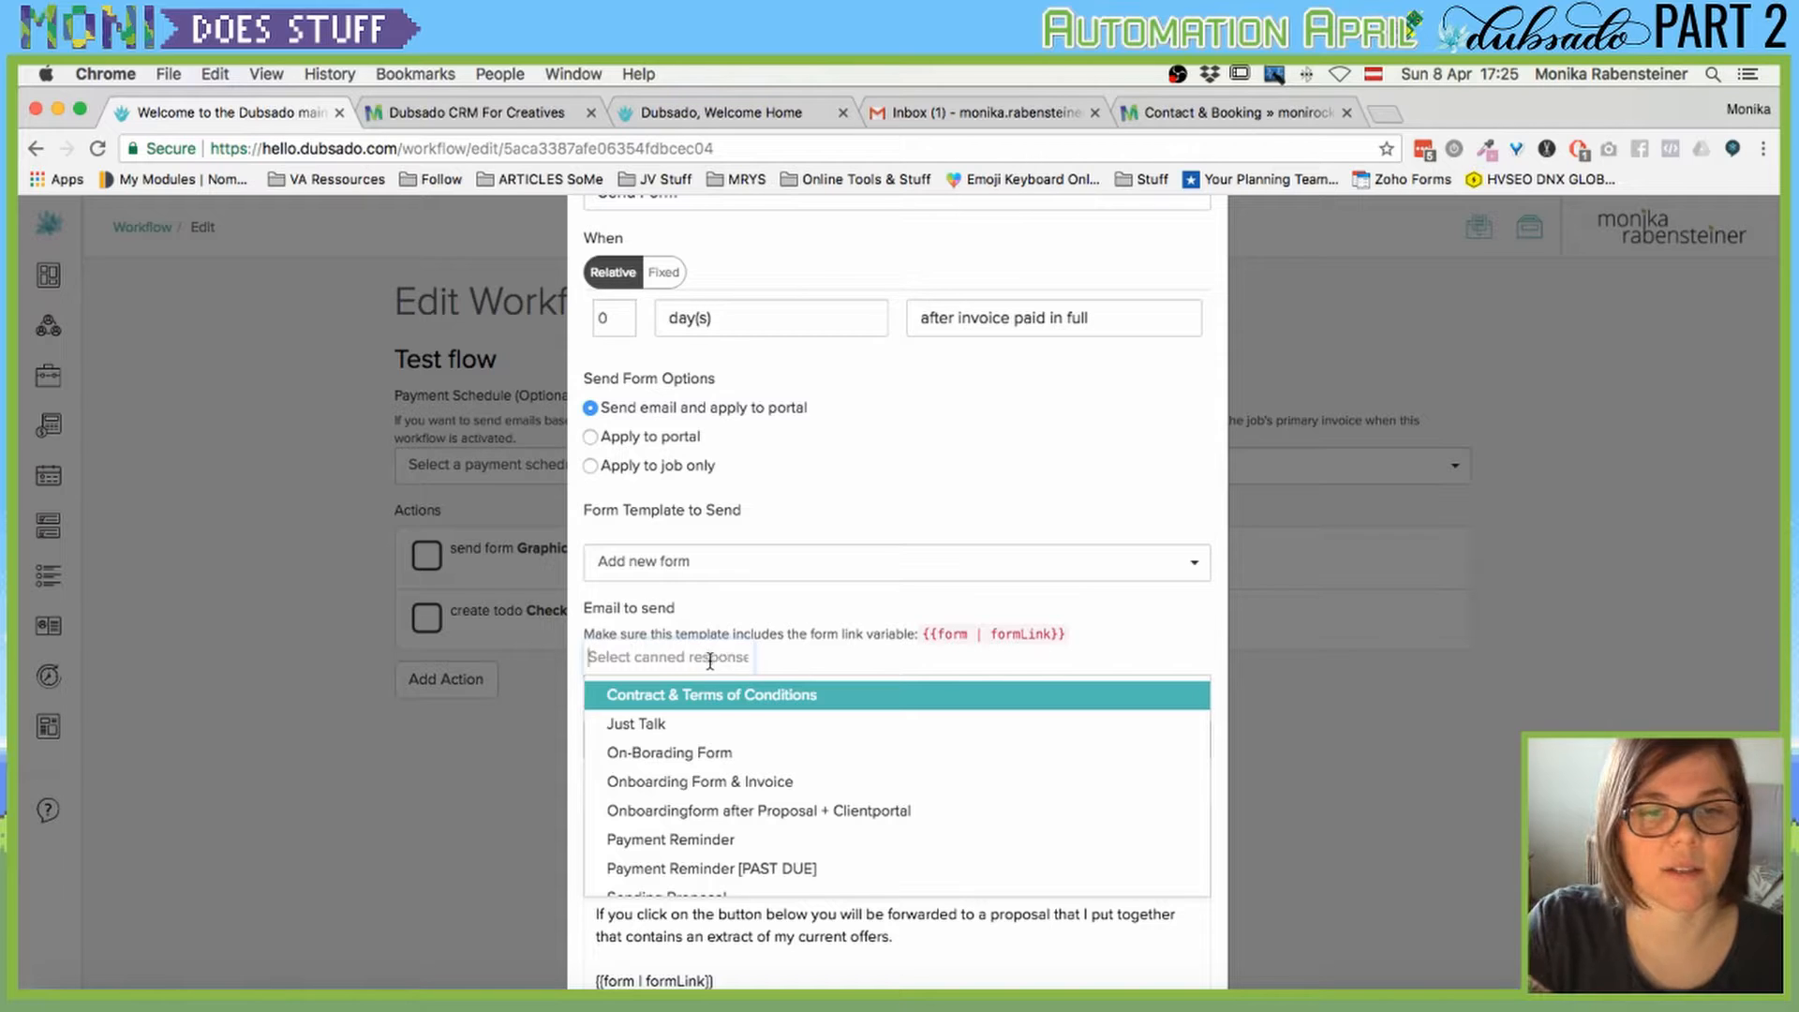
pyautogui.click(707, 751)
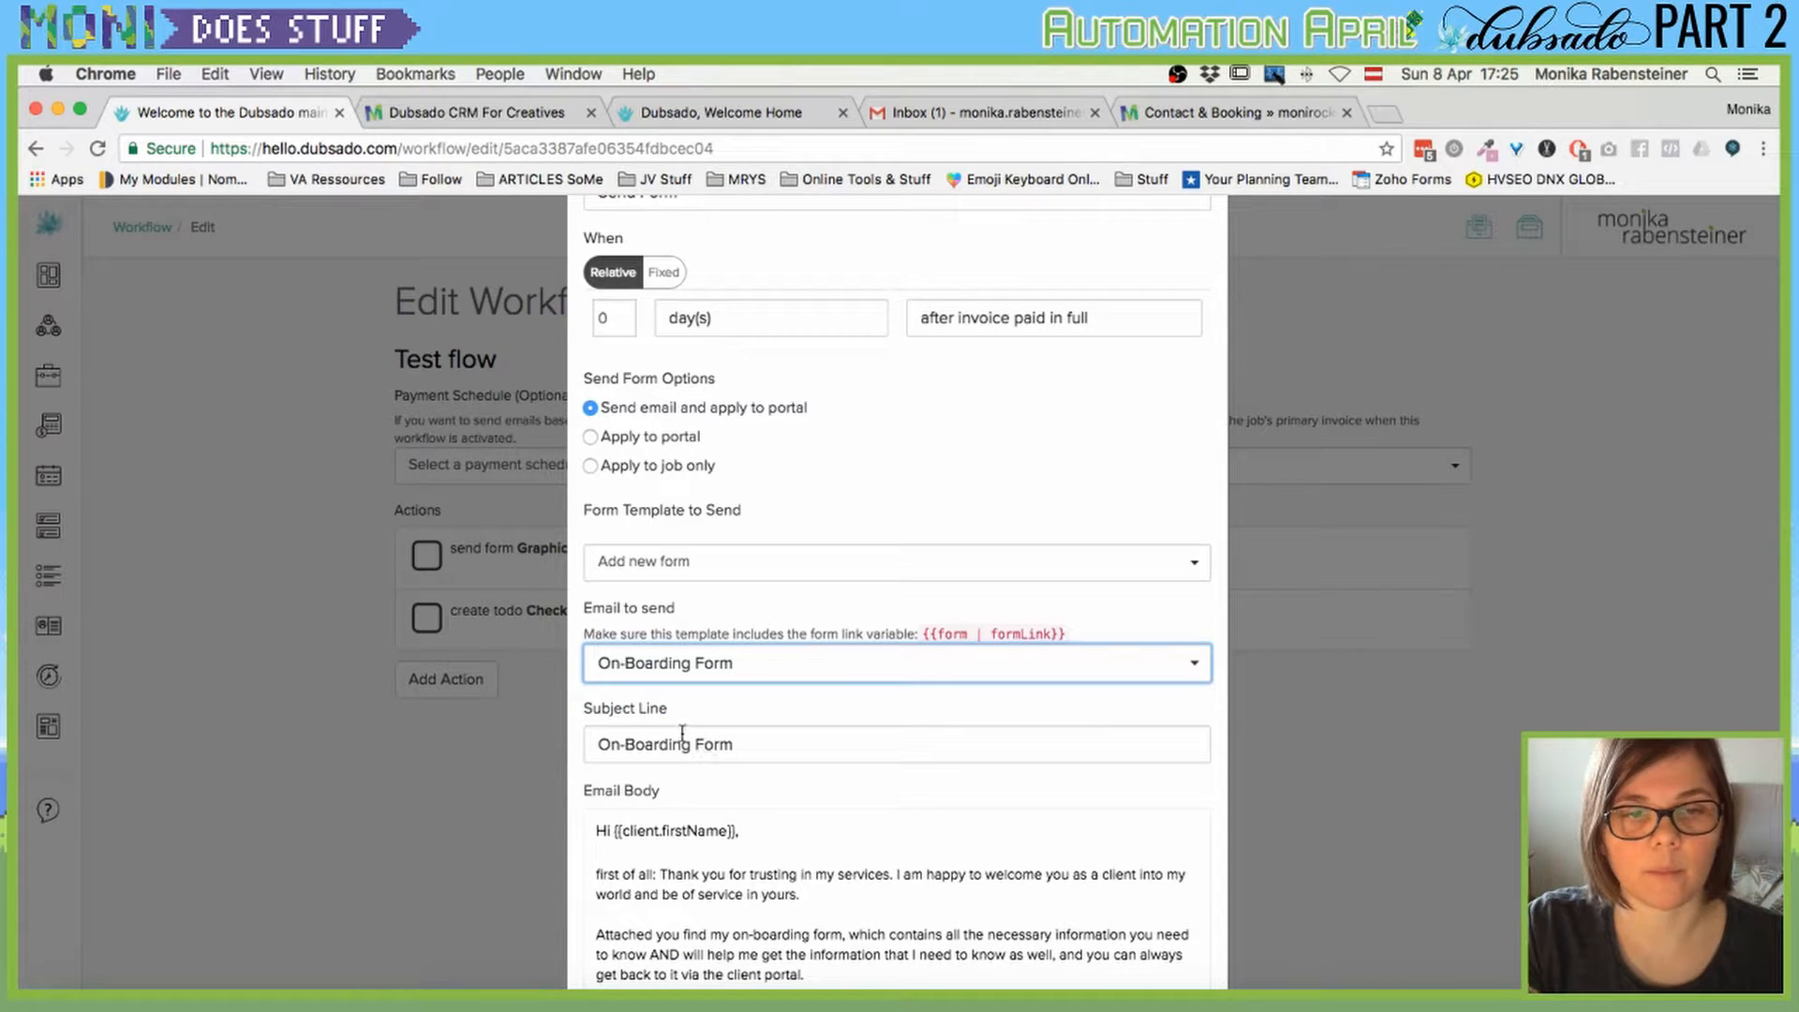
pyautogui.scroll(-3, 683, 739)
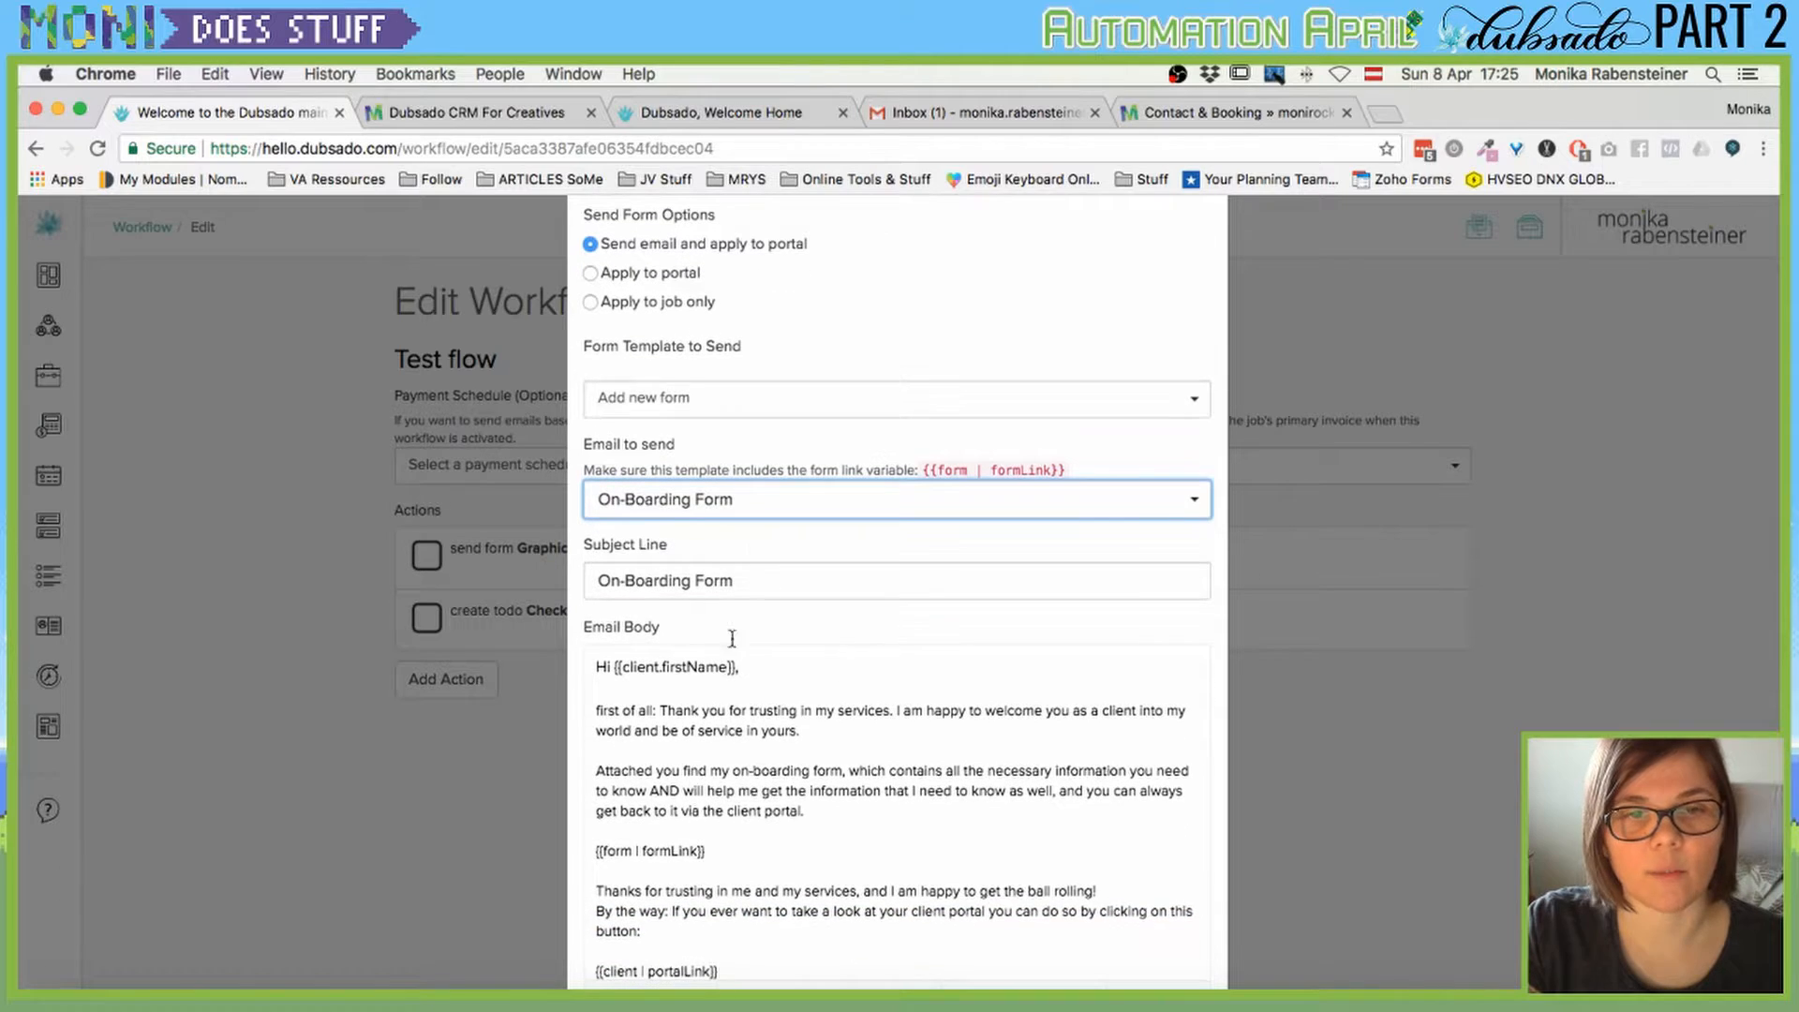
pyautogui.click(755, 515)
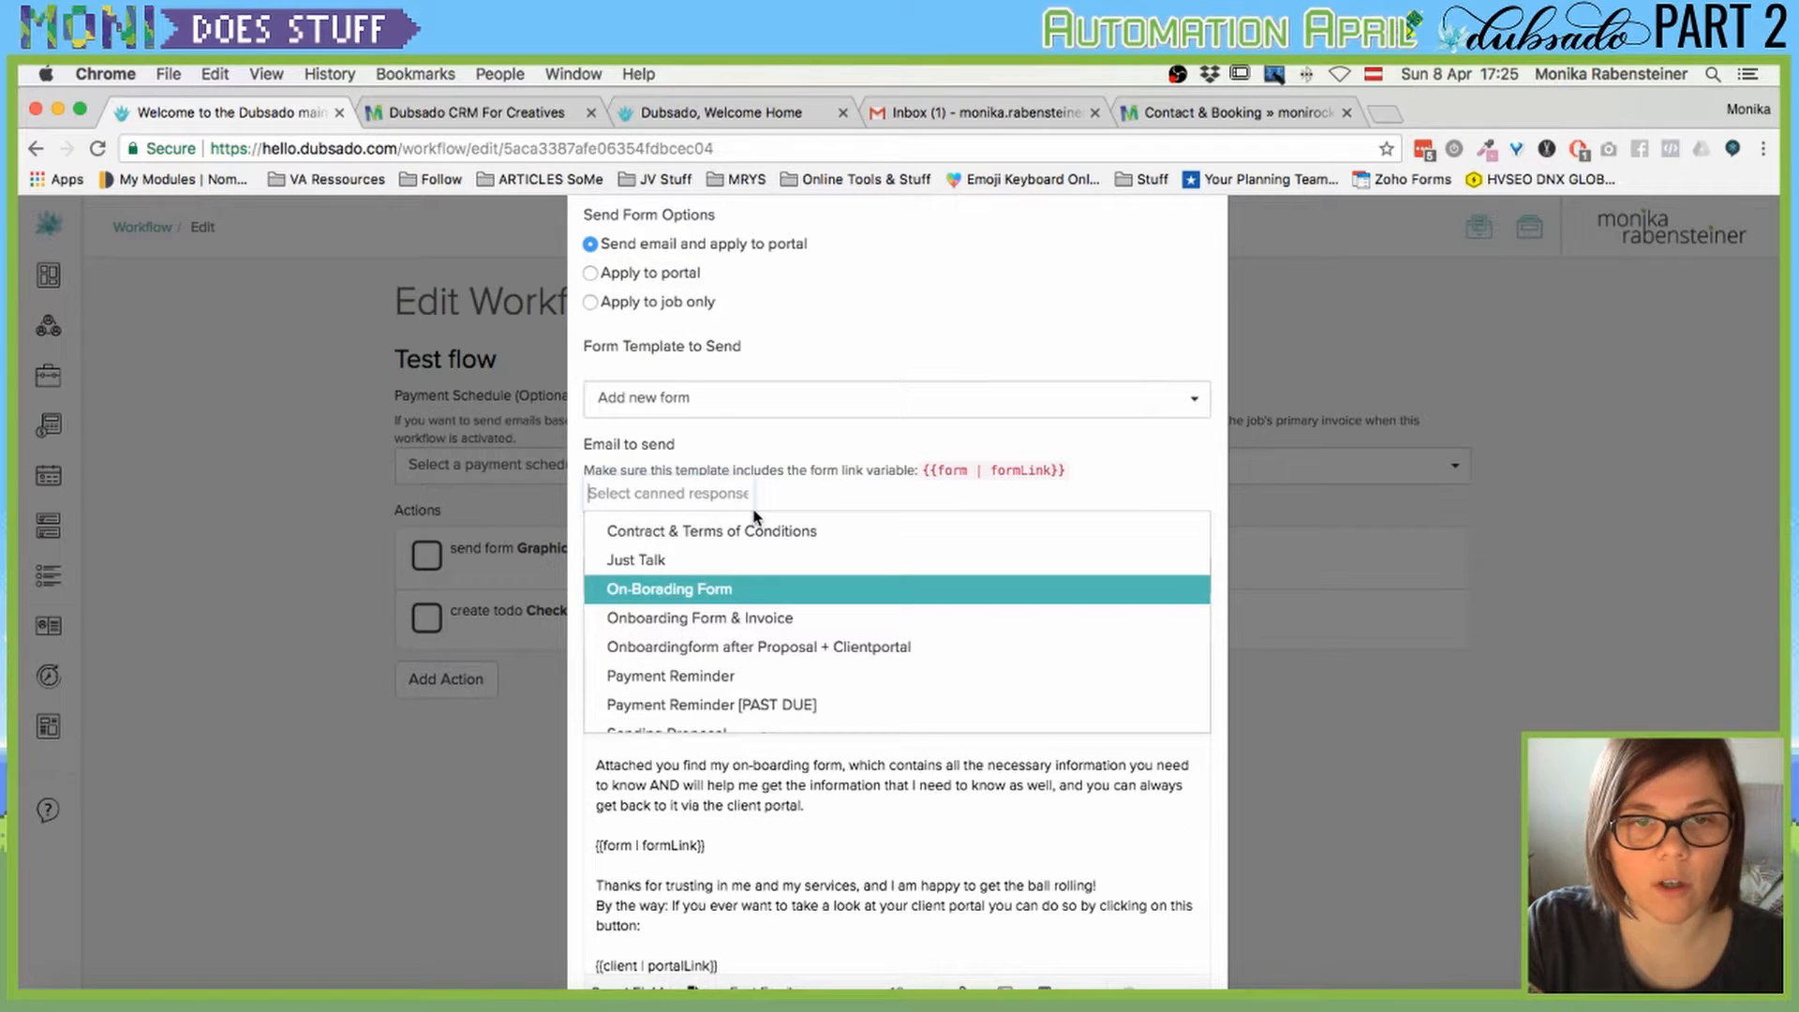
pyautogui.click(736, 566)
pyautogui.click(705, 681)
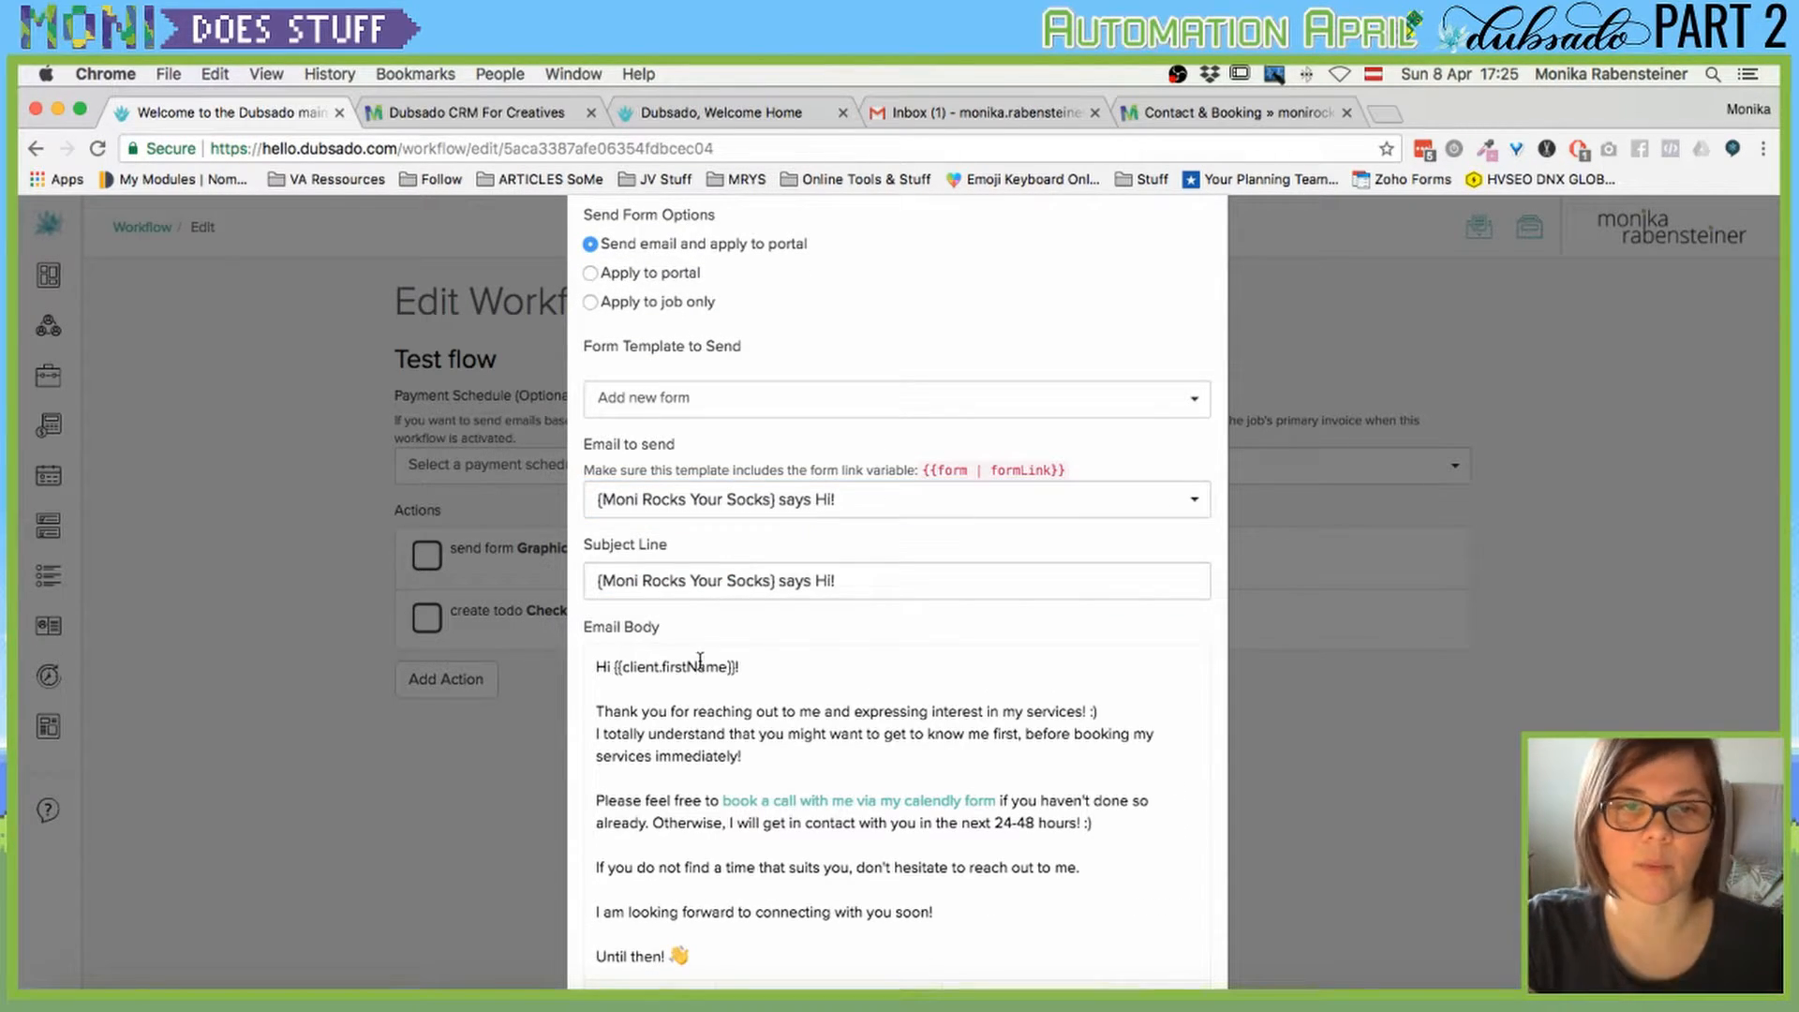
# Use the Onboardingform after Proposal + Clientportal canned response as the email and examine the form and portal links in its body.
pyautogui.click(776, 511)
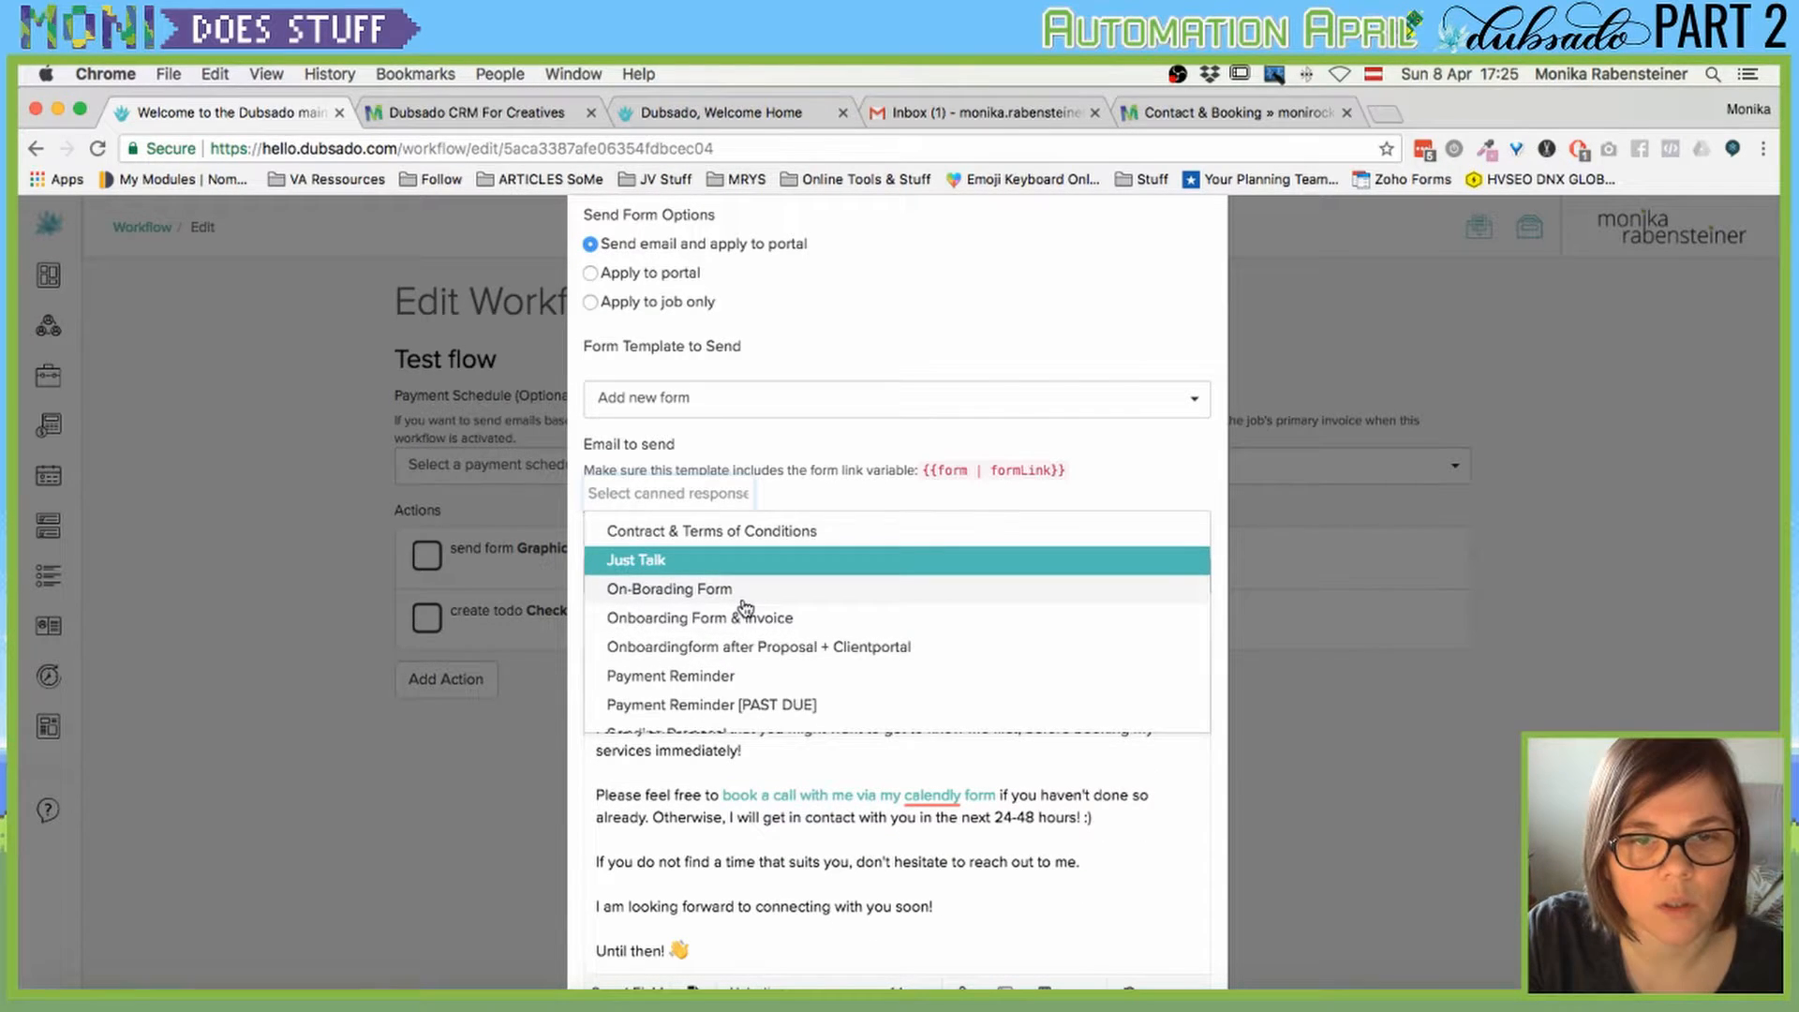
pyautogui.click(775, 648)
pyautogui.scroll(-5, 771, 676)
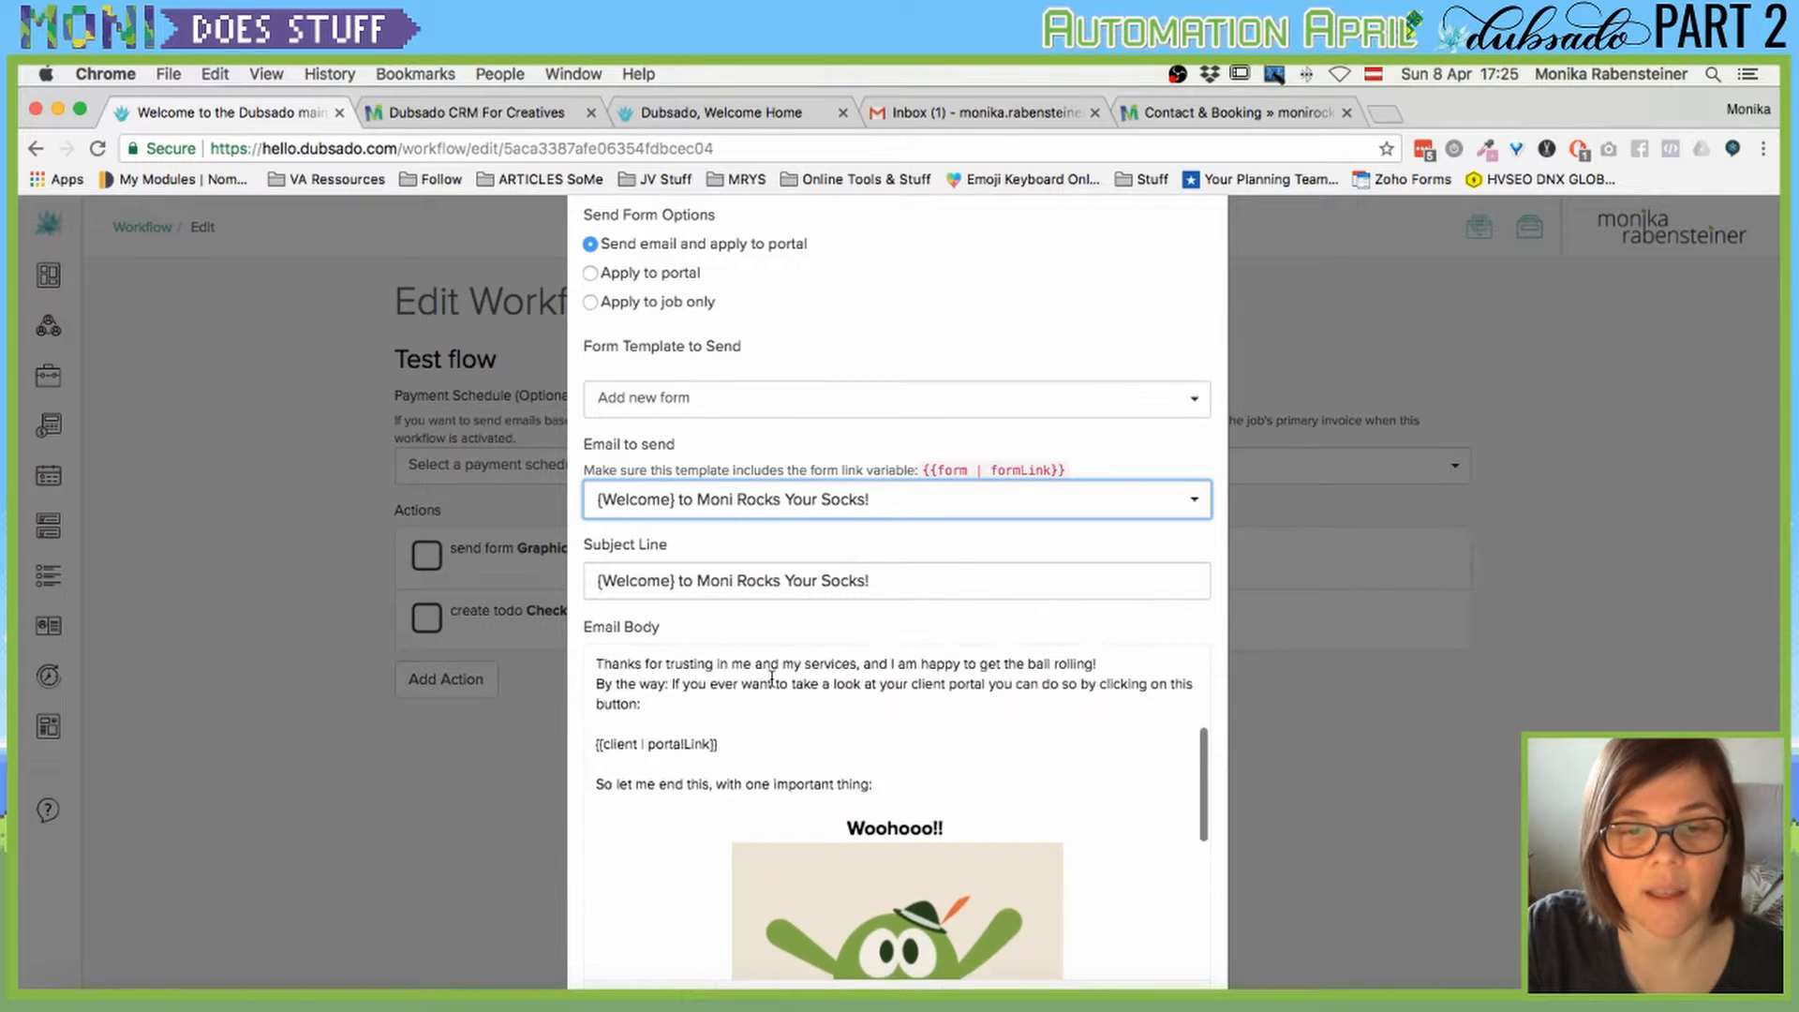
pyautogui.scroll(5, 771, 676)
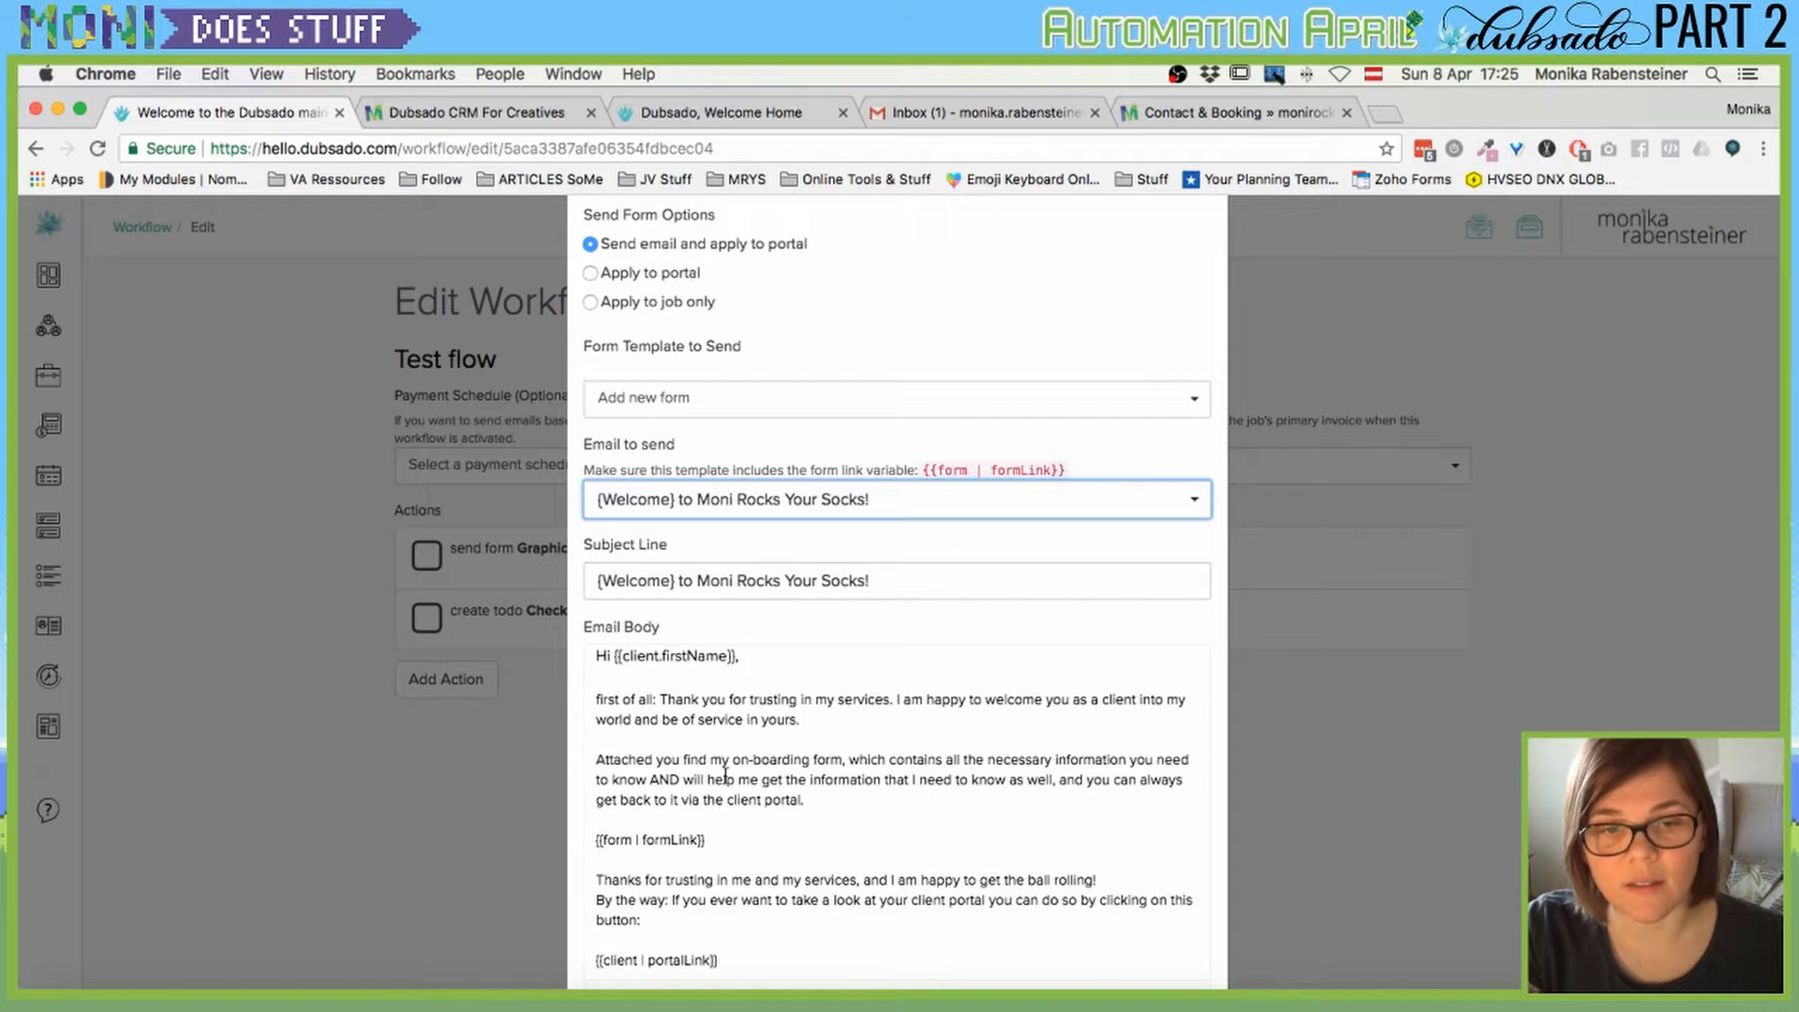
pyautogui.scroll(-2, 712, 780)
pyautogui.moveTo(710, 769); pyautogui.dragTo(594, 768)
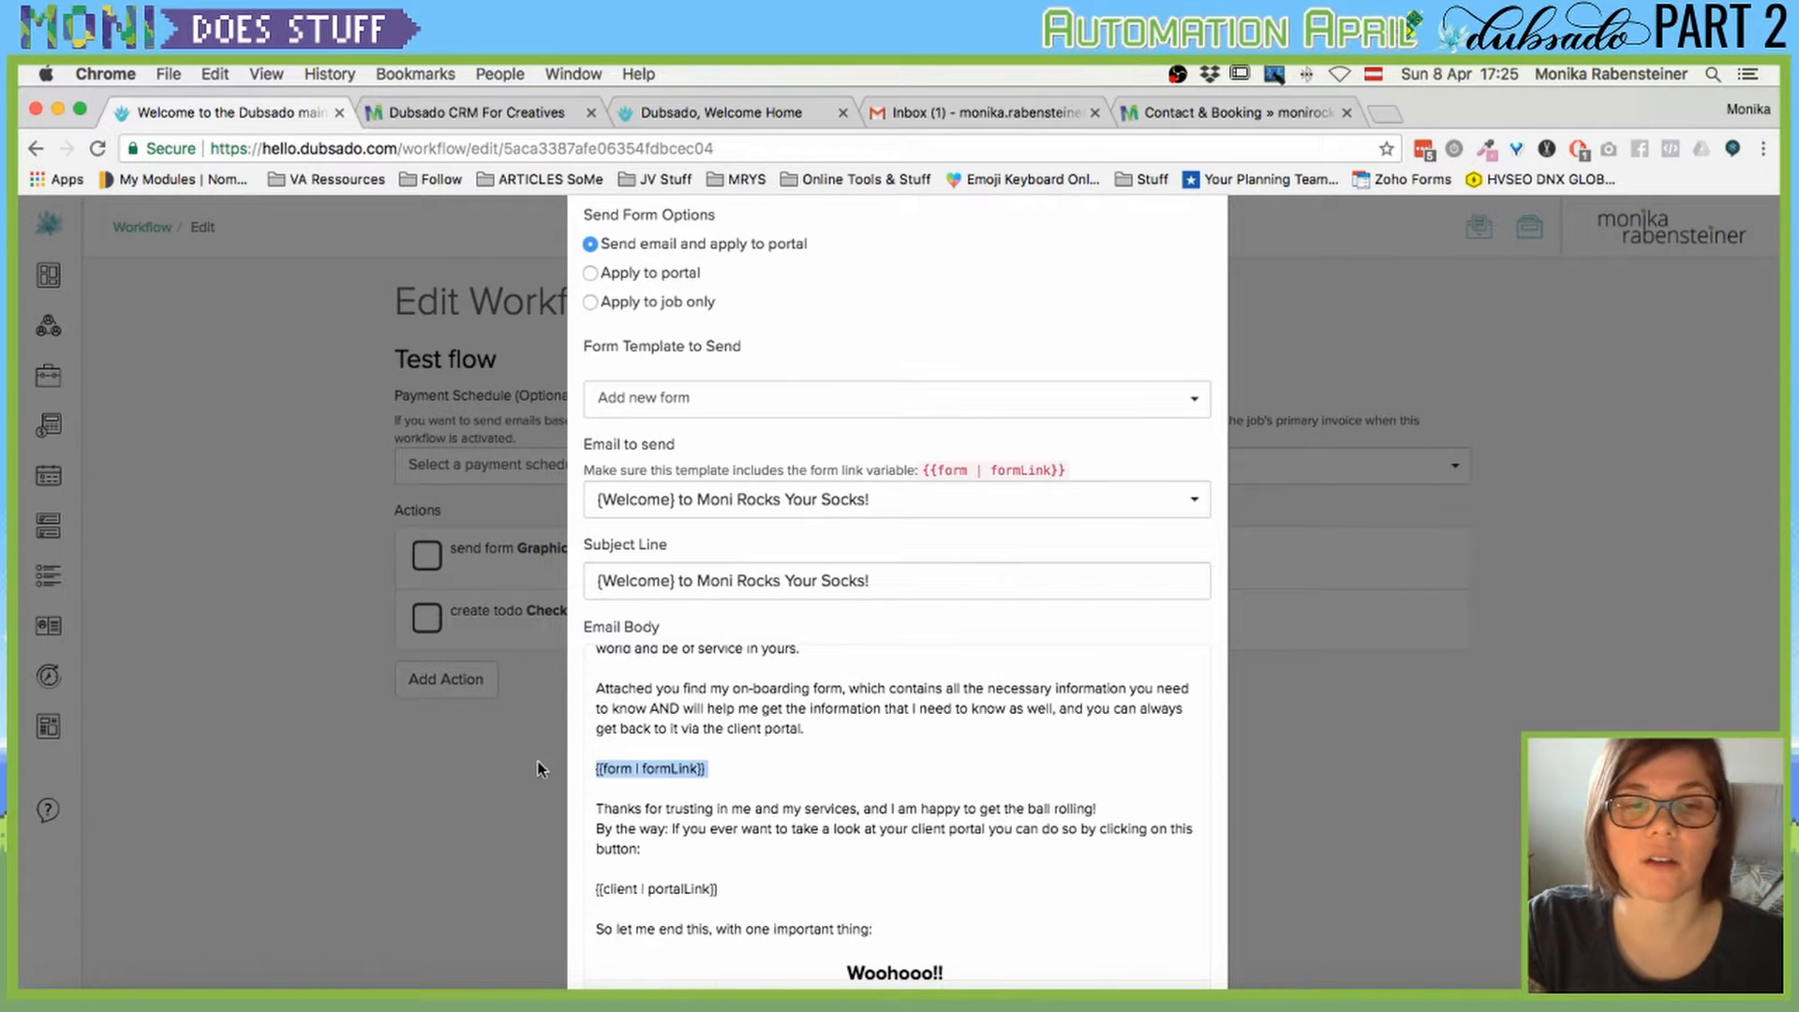
pyautogui.click(656, 766)
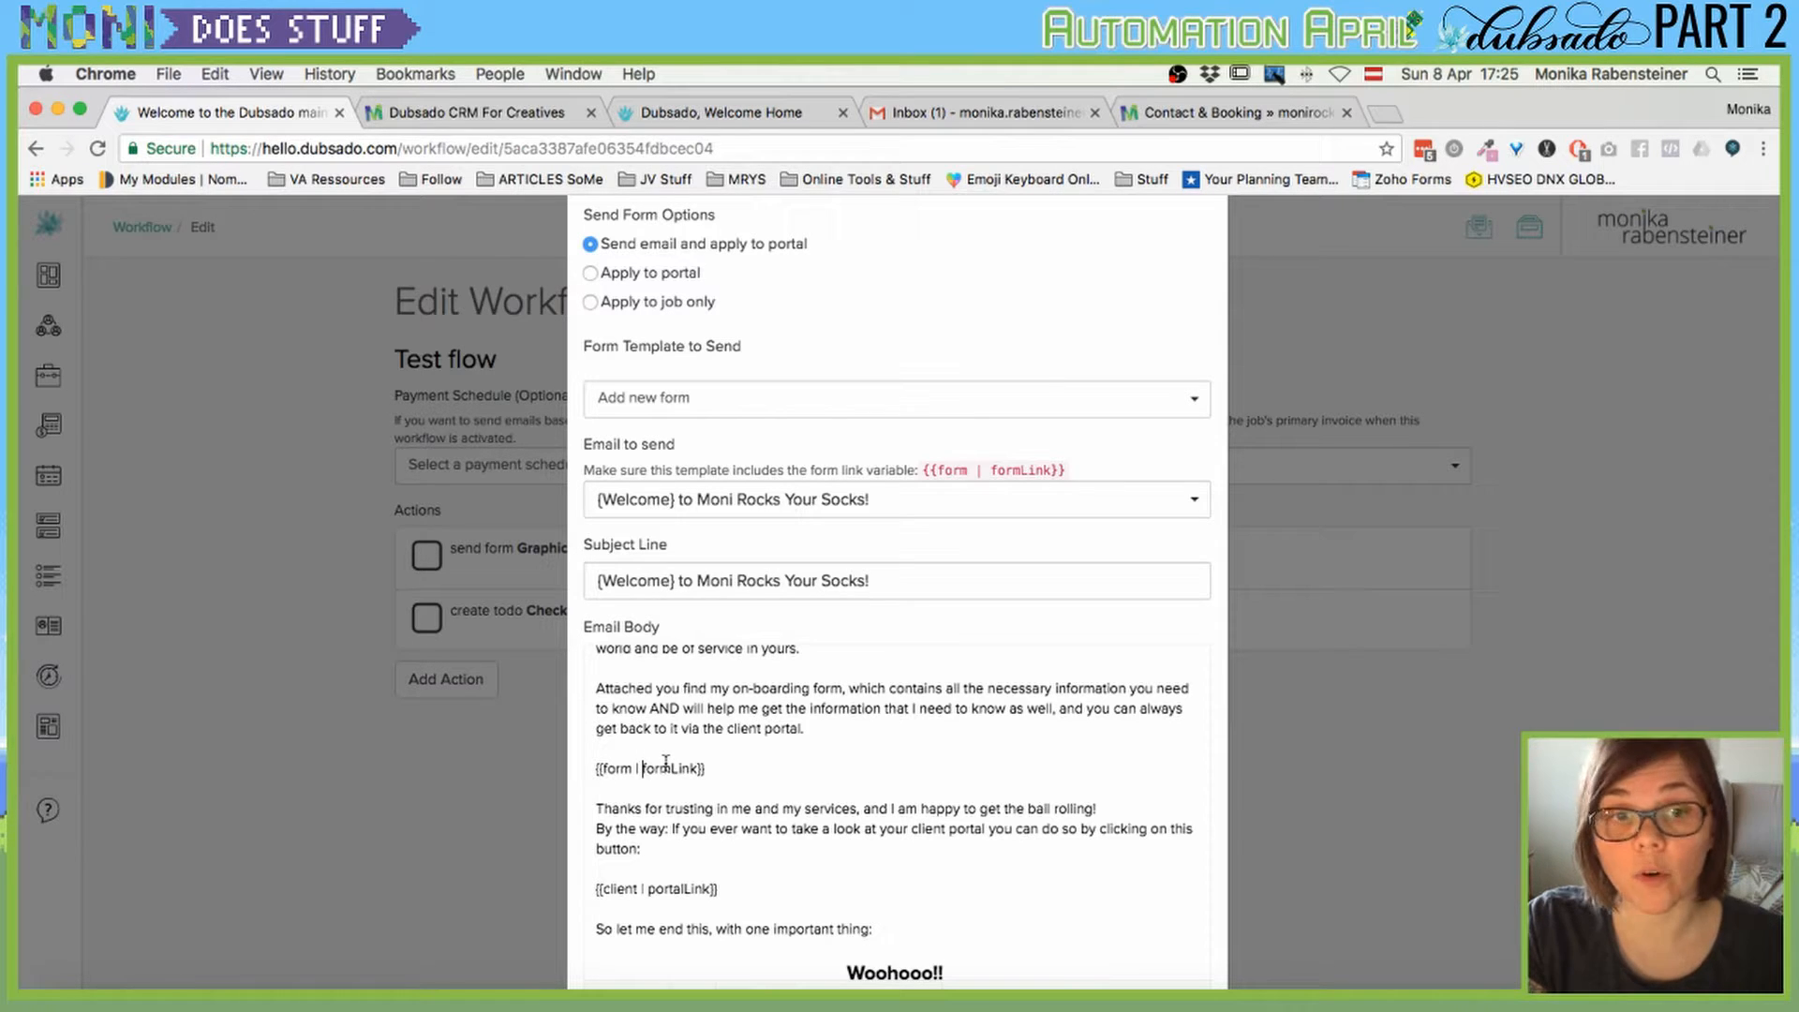
pyautogui.scroll(-3, 666, 762)
pyautogui.moveTo(722, 768); pyautogui.dragTo(591, 766)
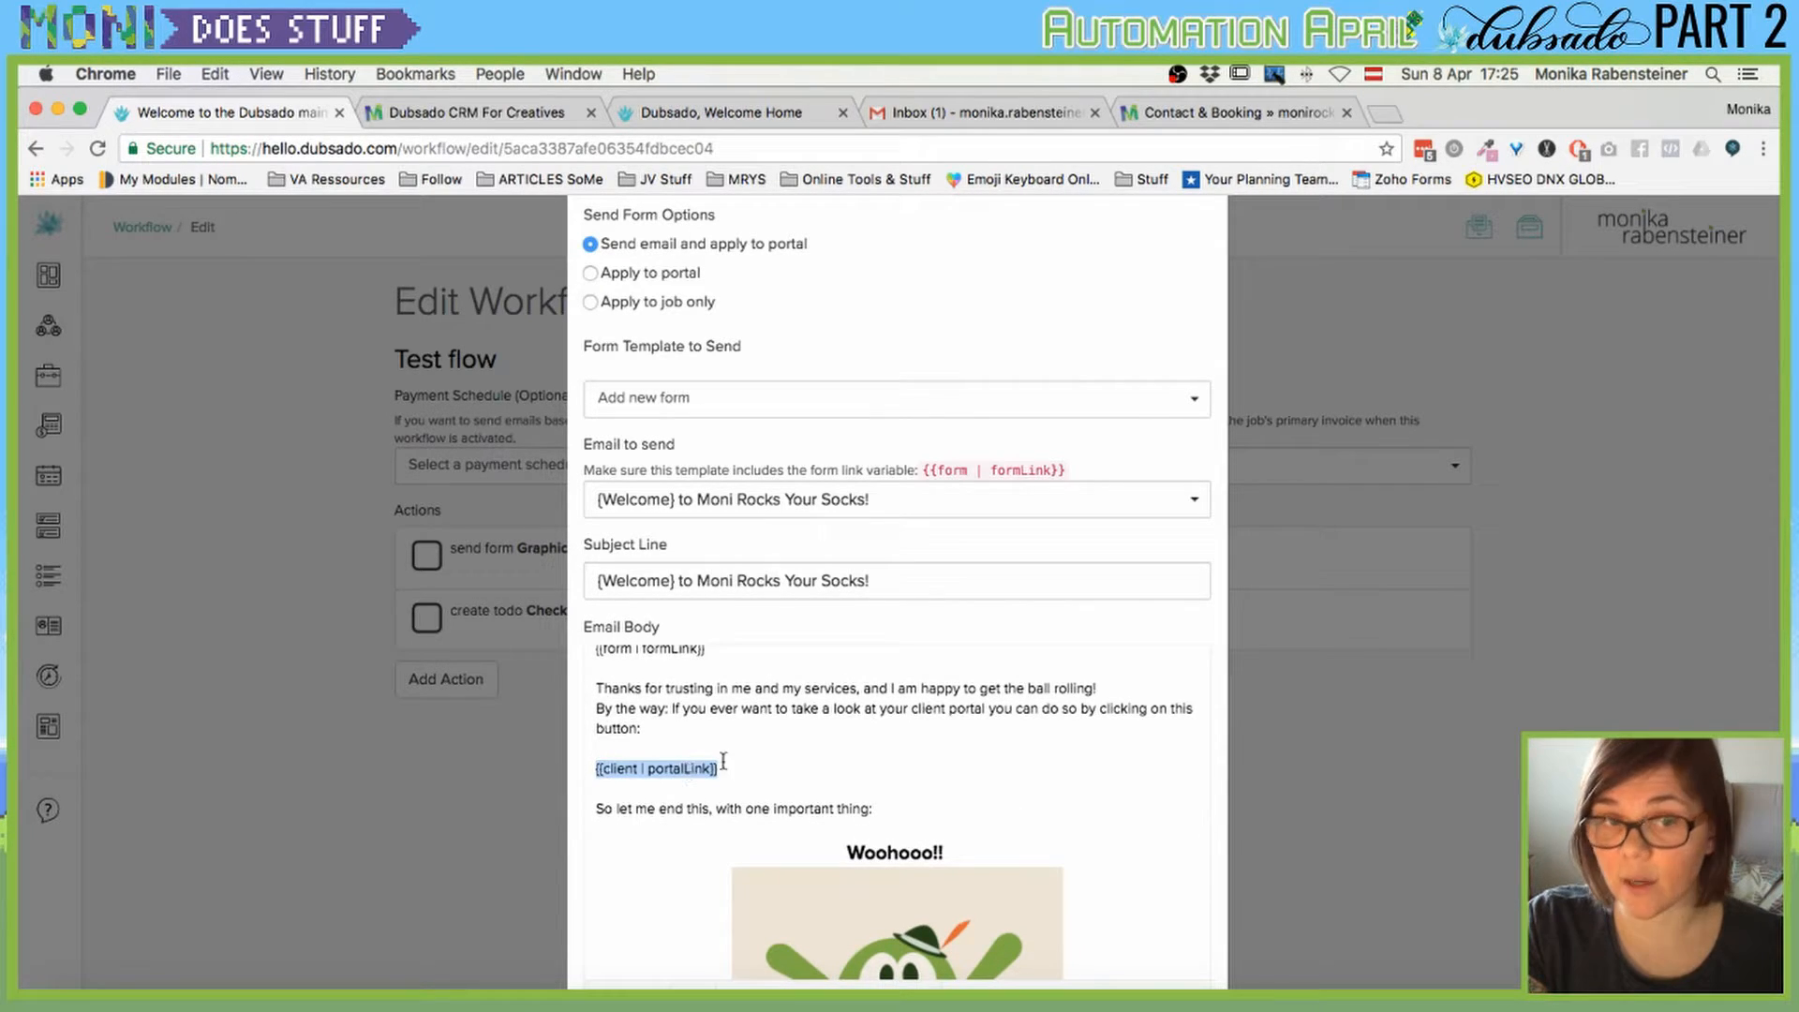
pyautogui.scroll(-4, 724, 761)
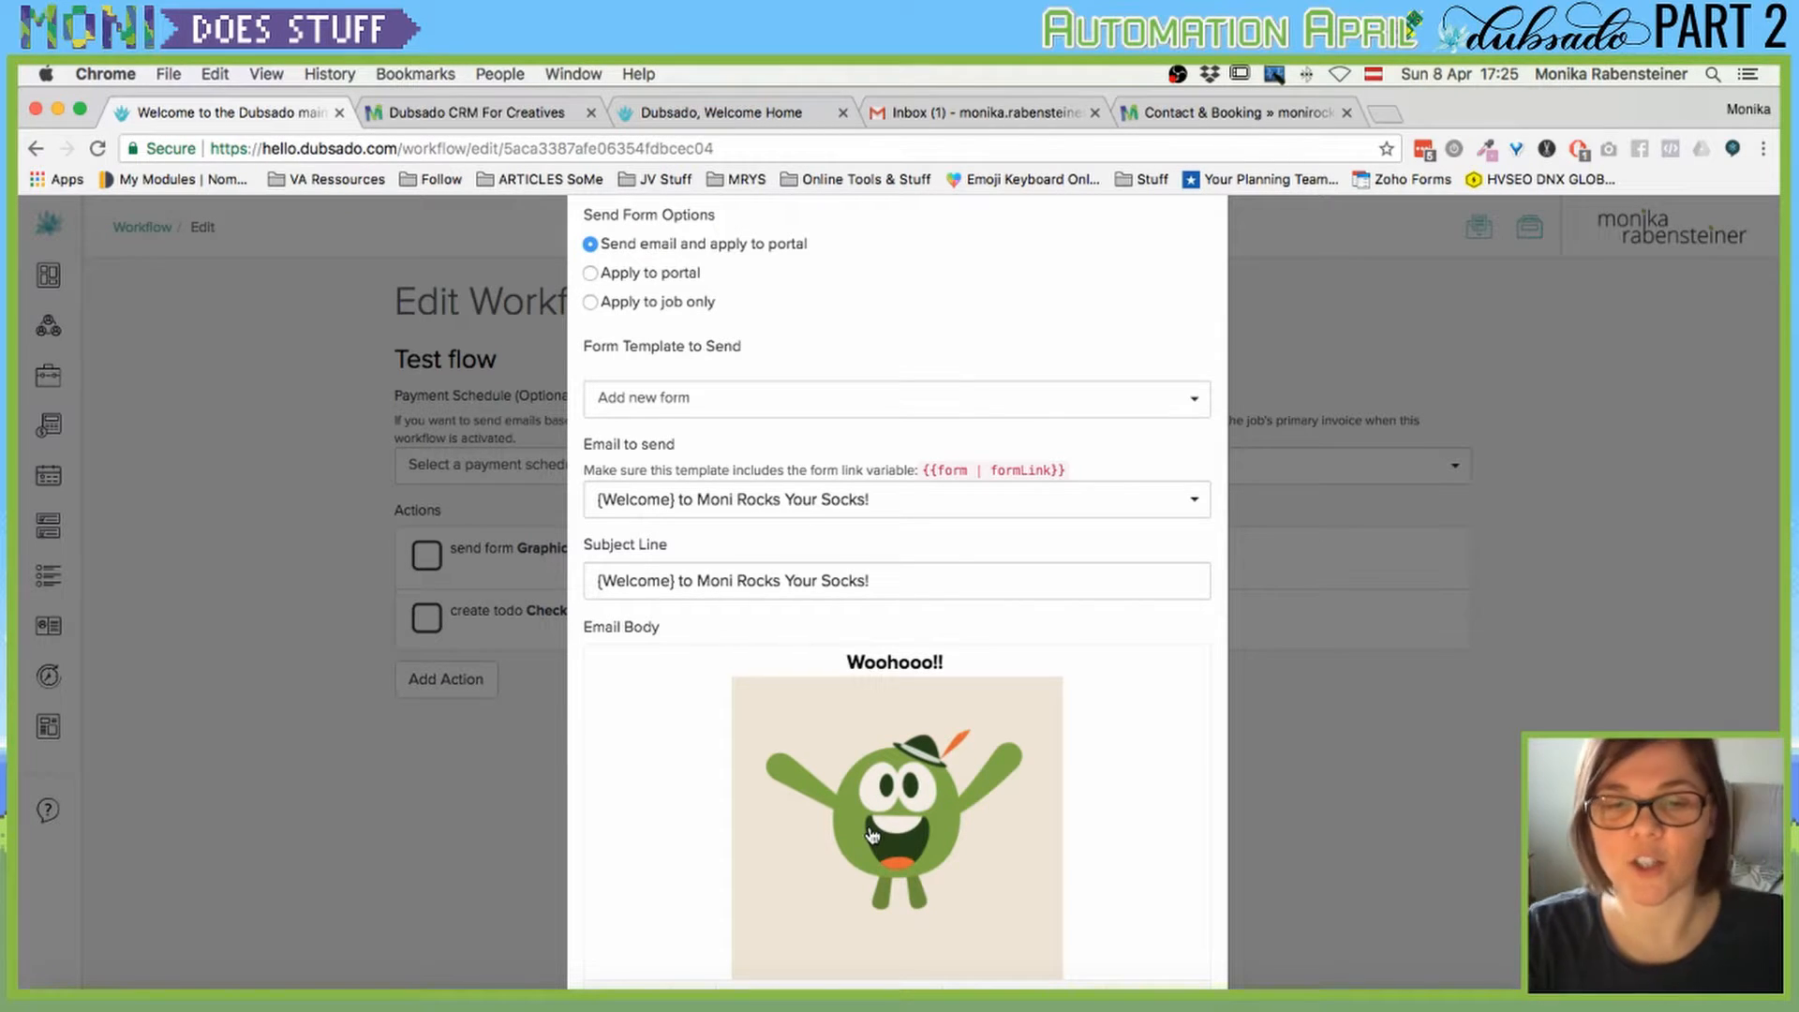
# Review the welcome email body, choose Onboarding Process as the form template to send, and apply the Send Form action.
pyautogui.scroll(-6, 872, 834)
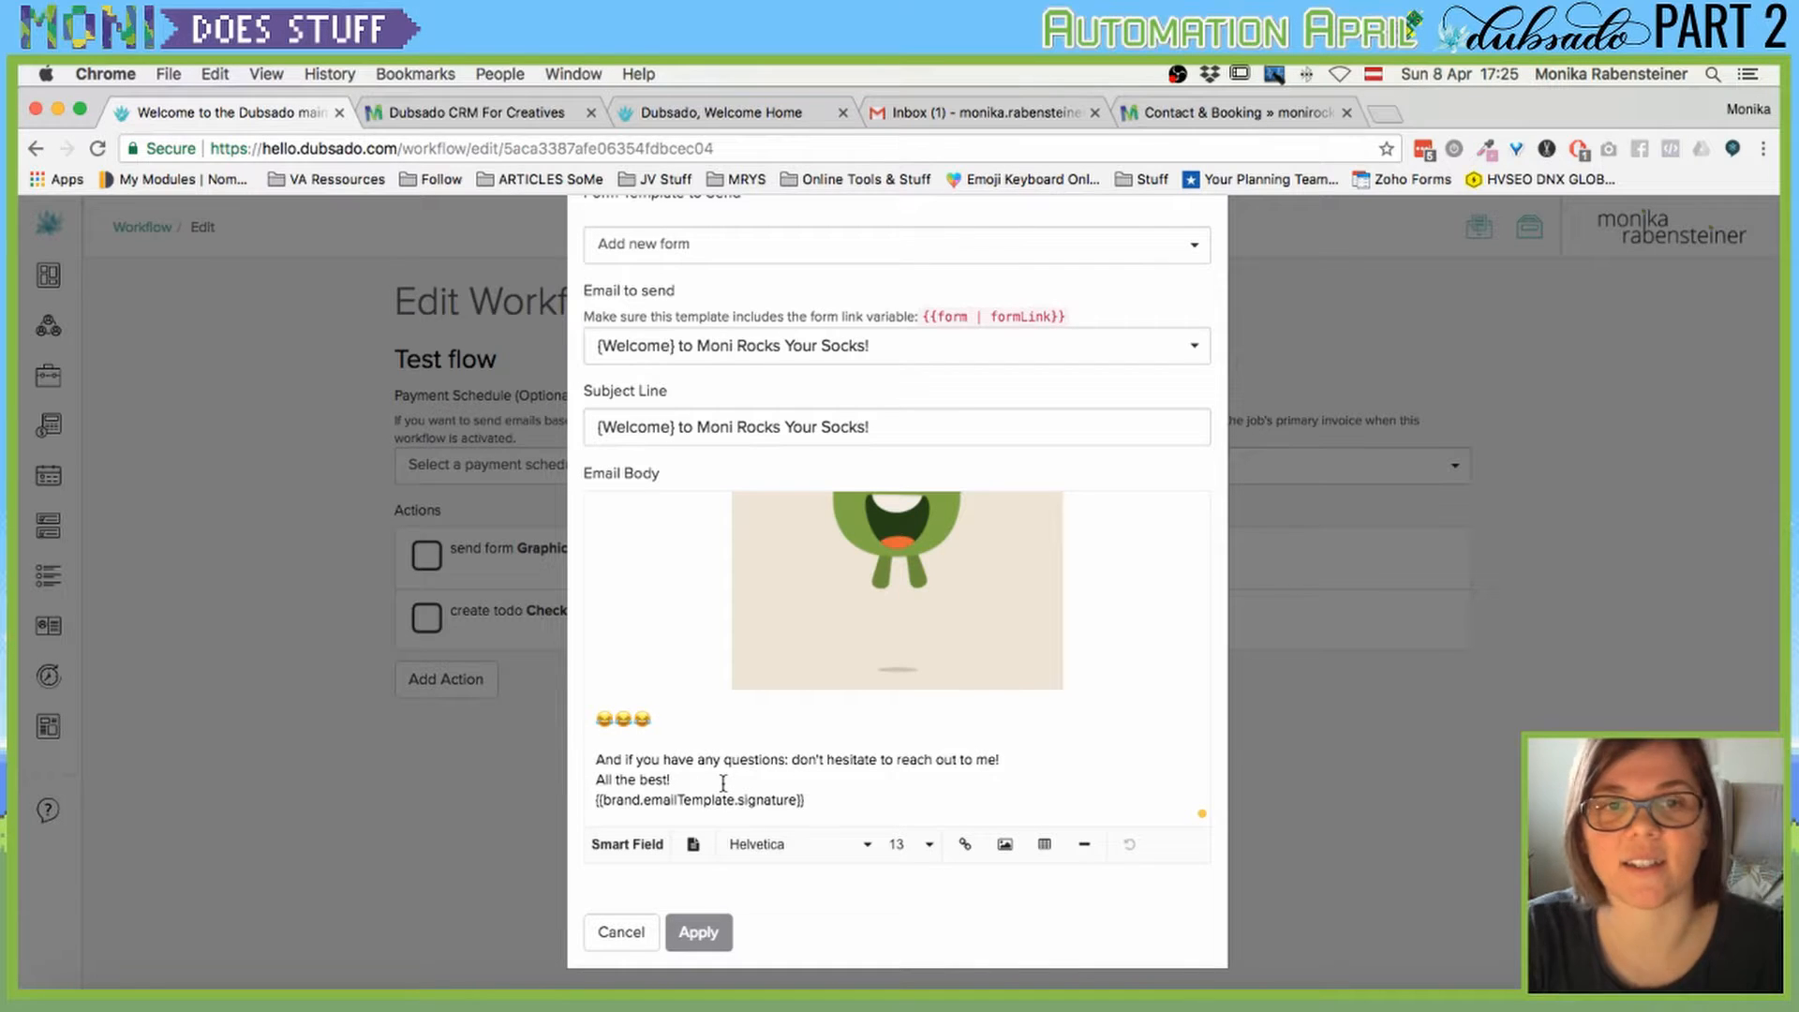
pyautogui.scroll(1, 1034, 689)
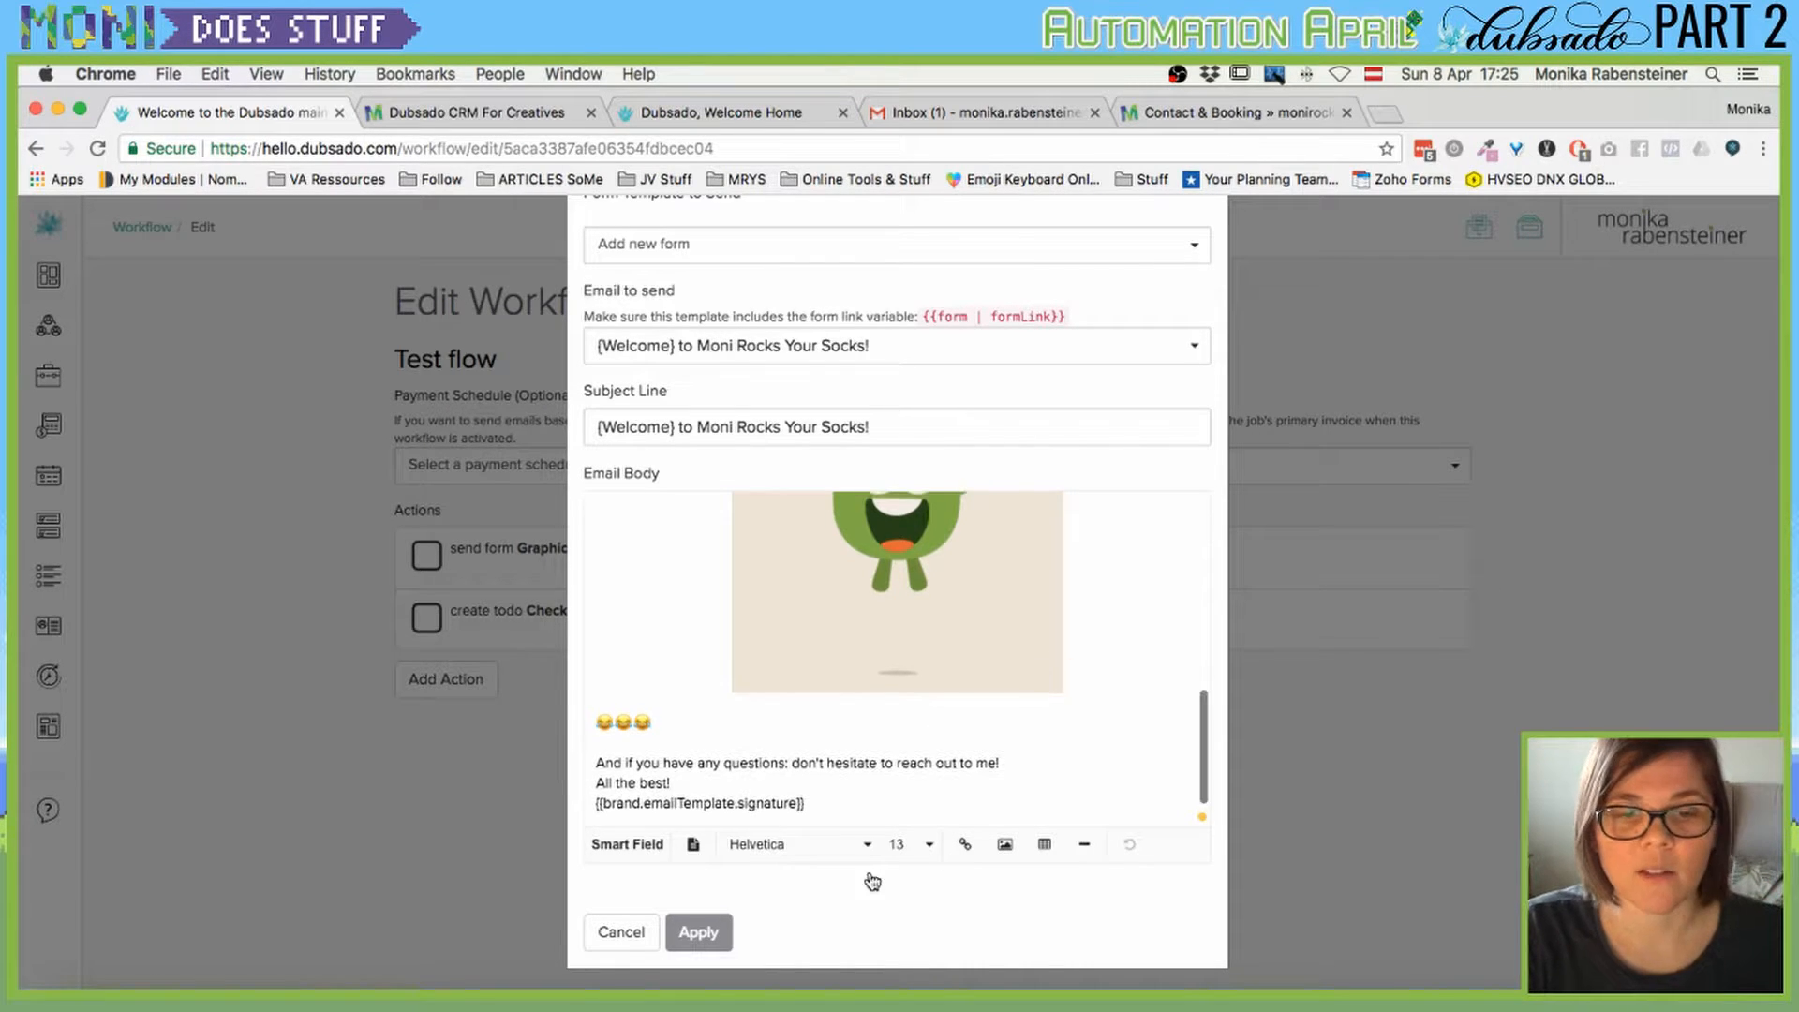
pyautogui.scroll(8, 775, 610)
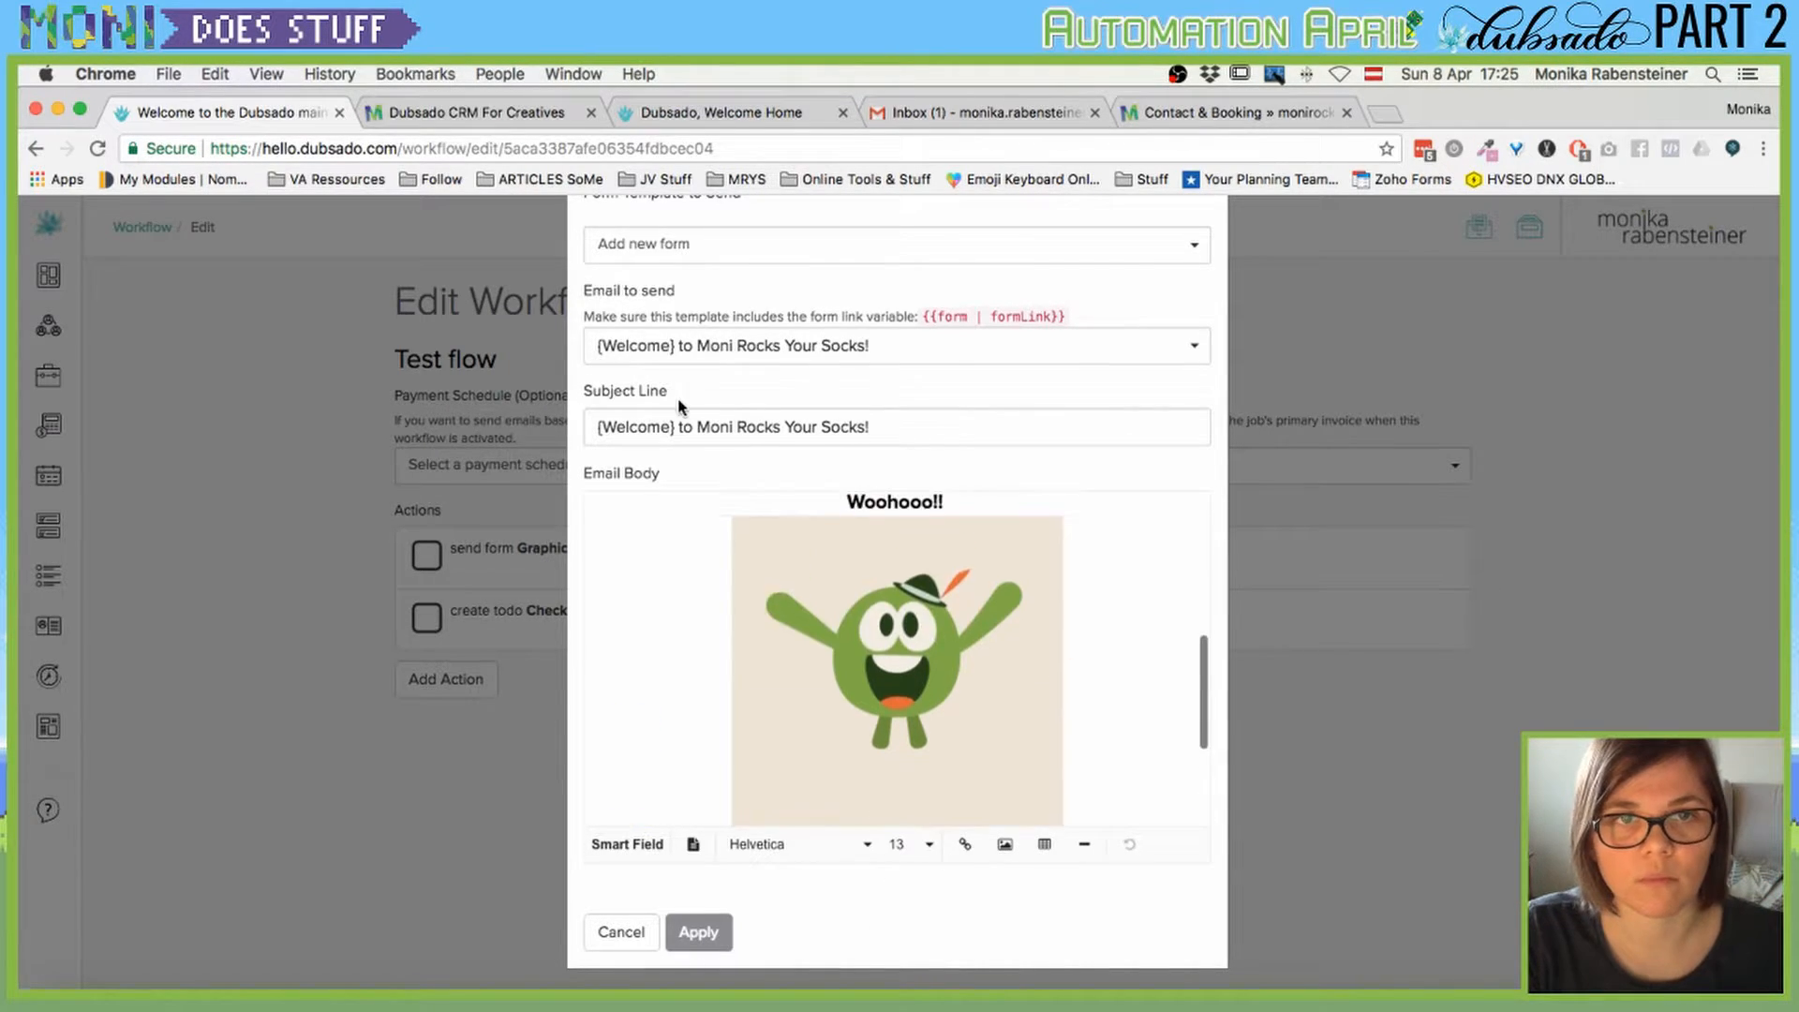
pyautogui.click(762, 395)
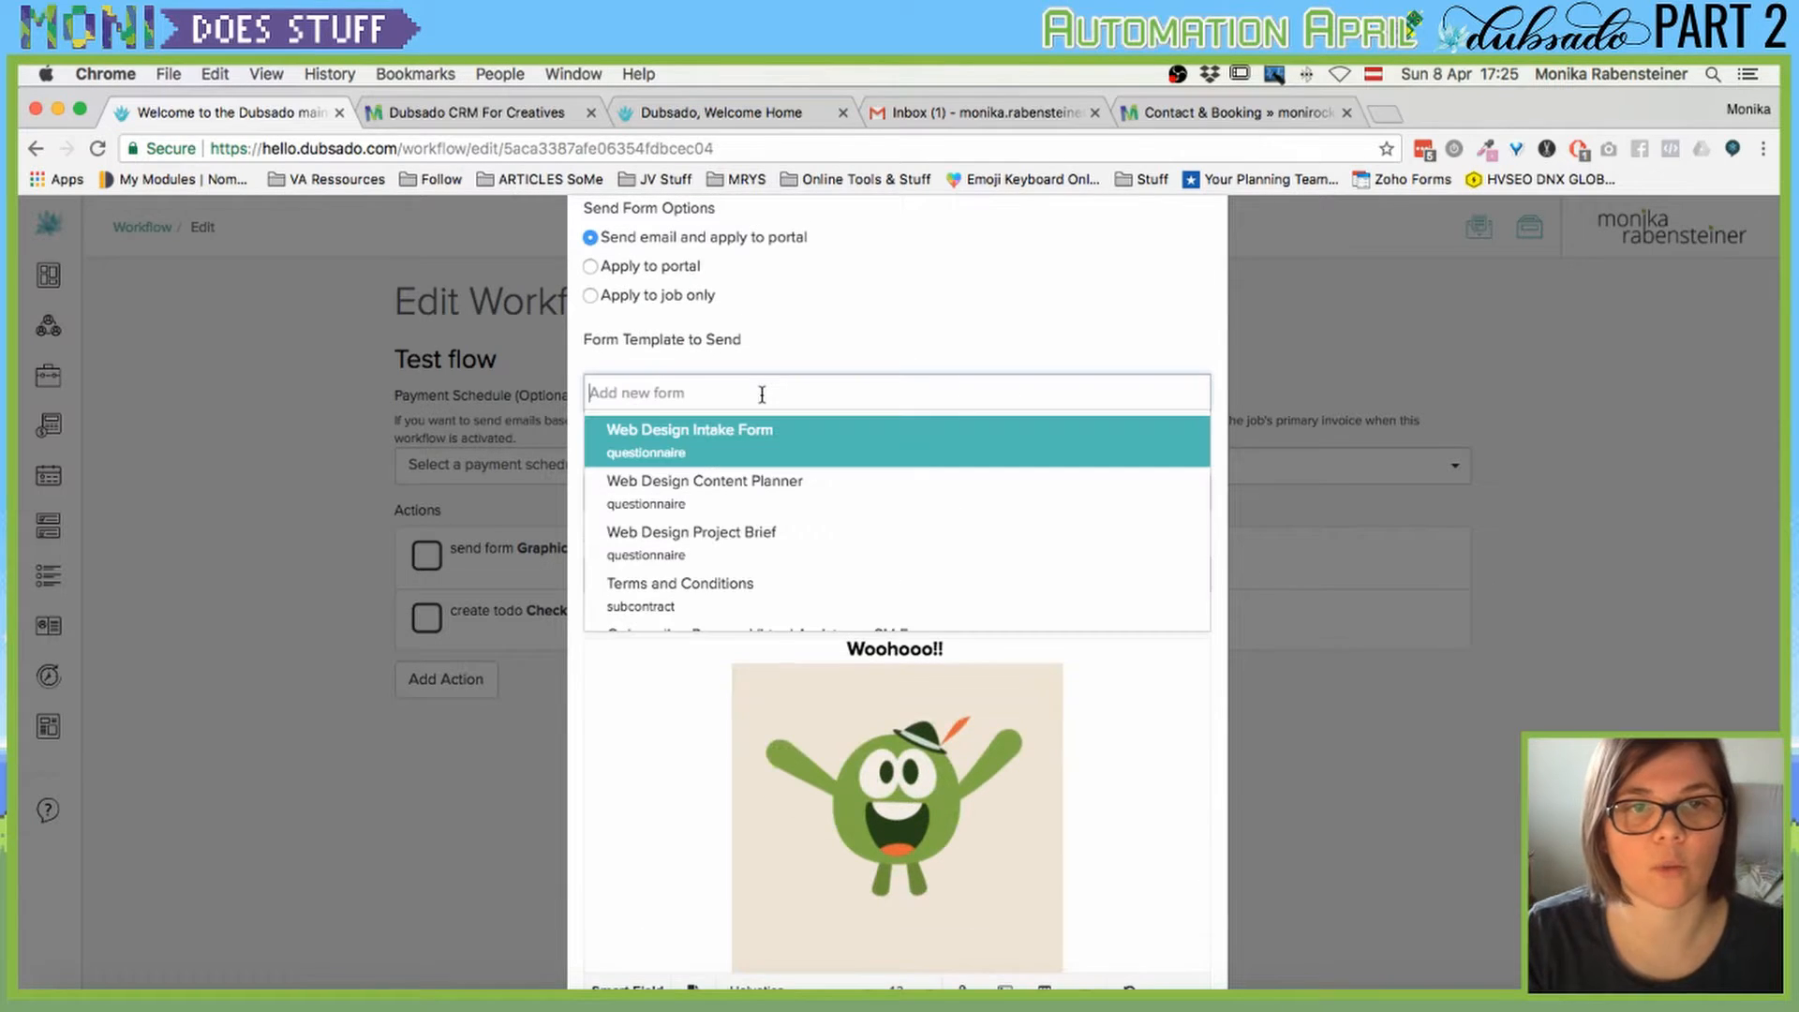
pyautogui.write('on')
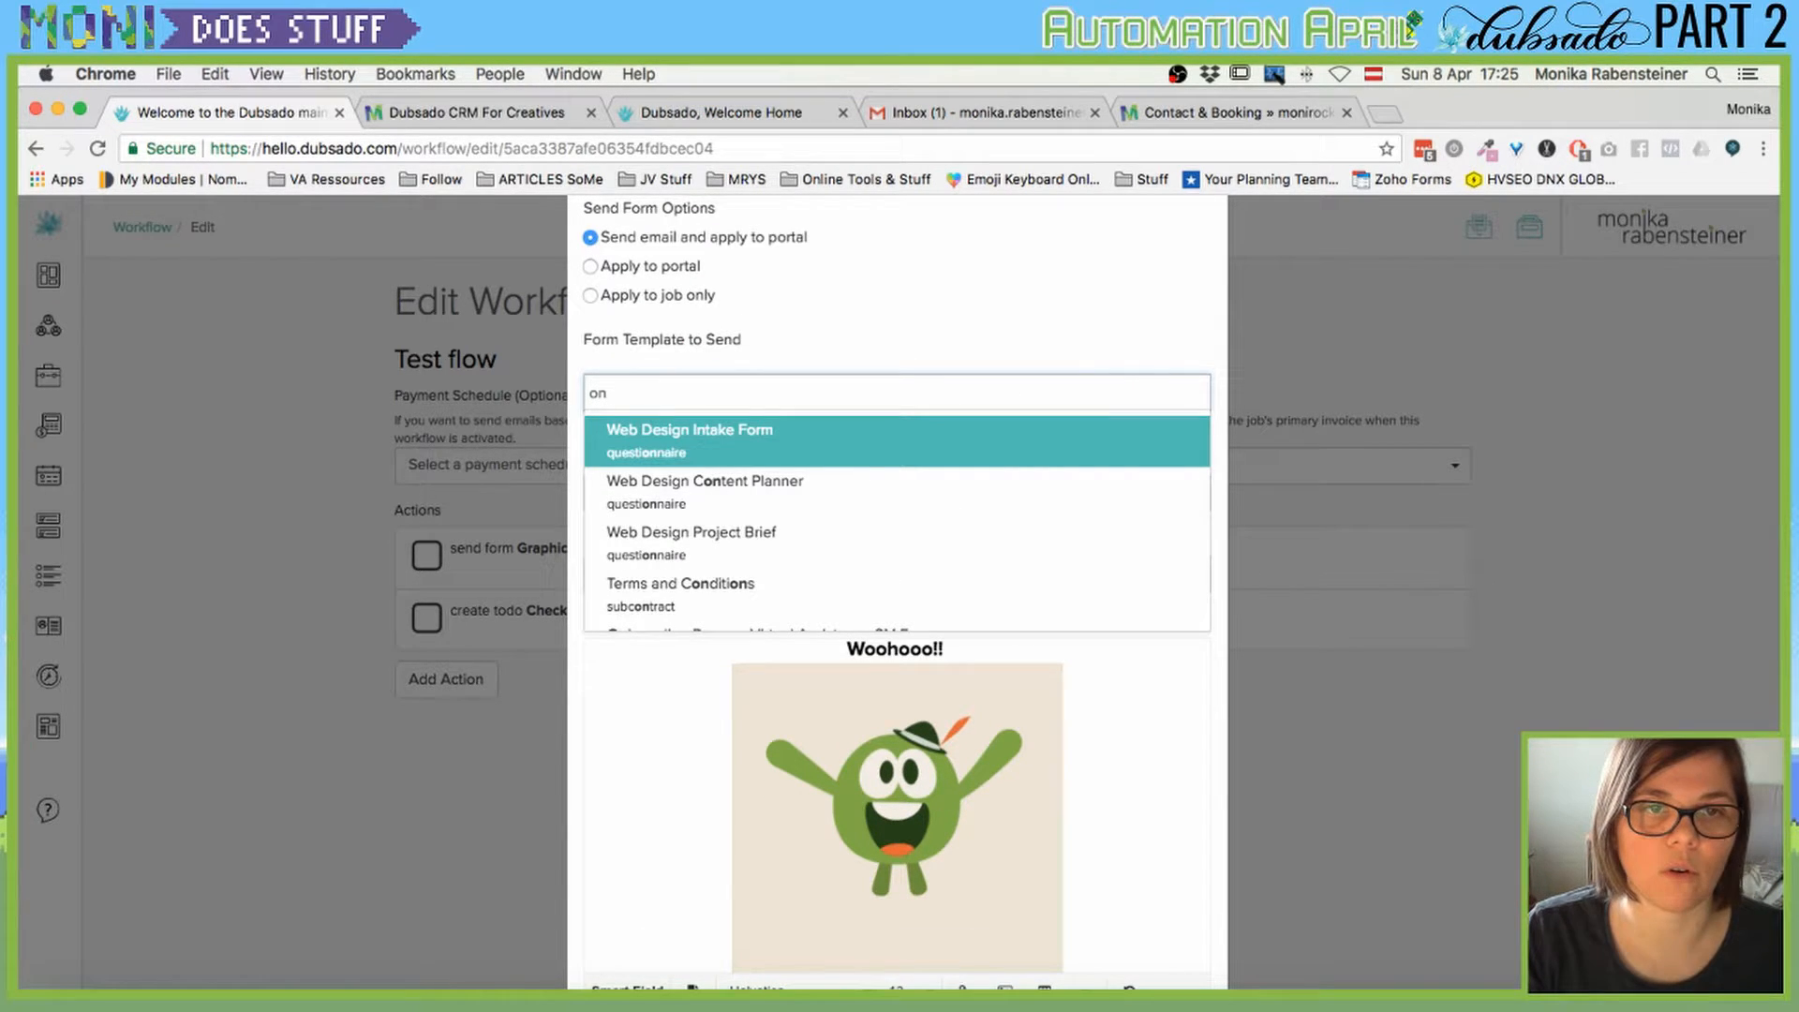
pyautogui.write('boarding')
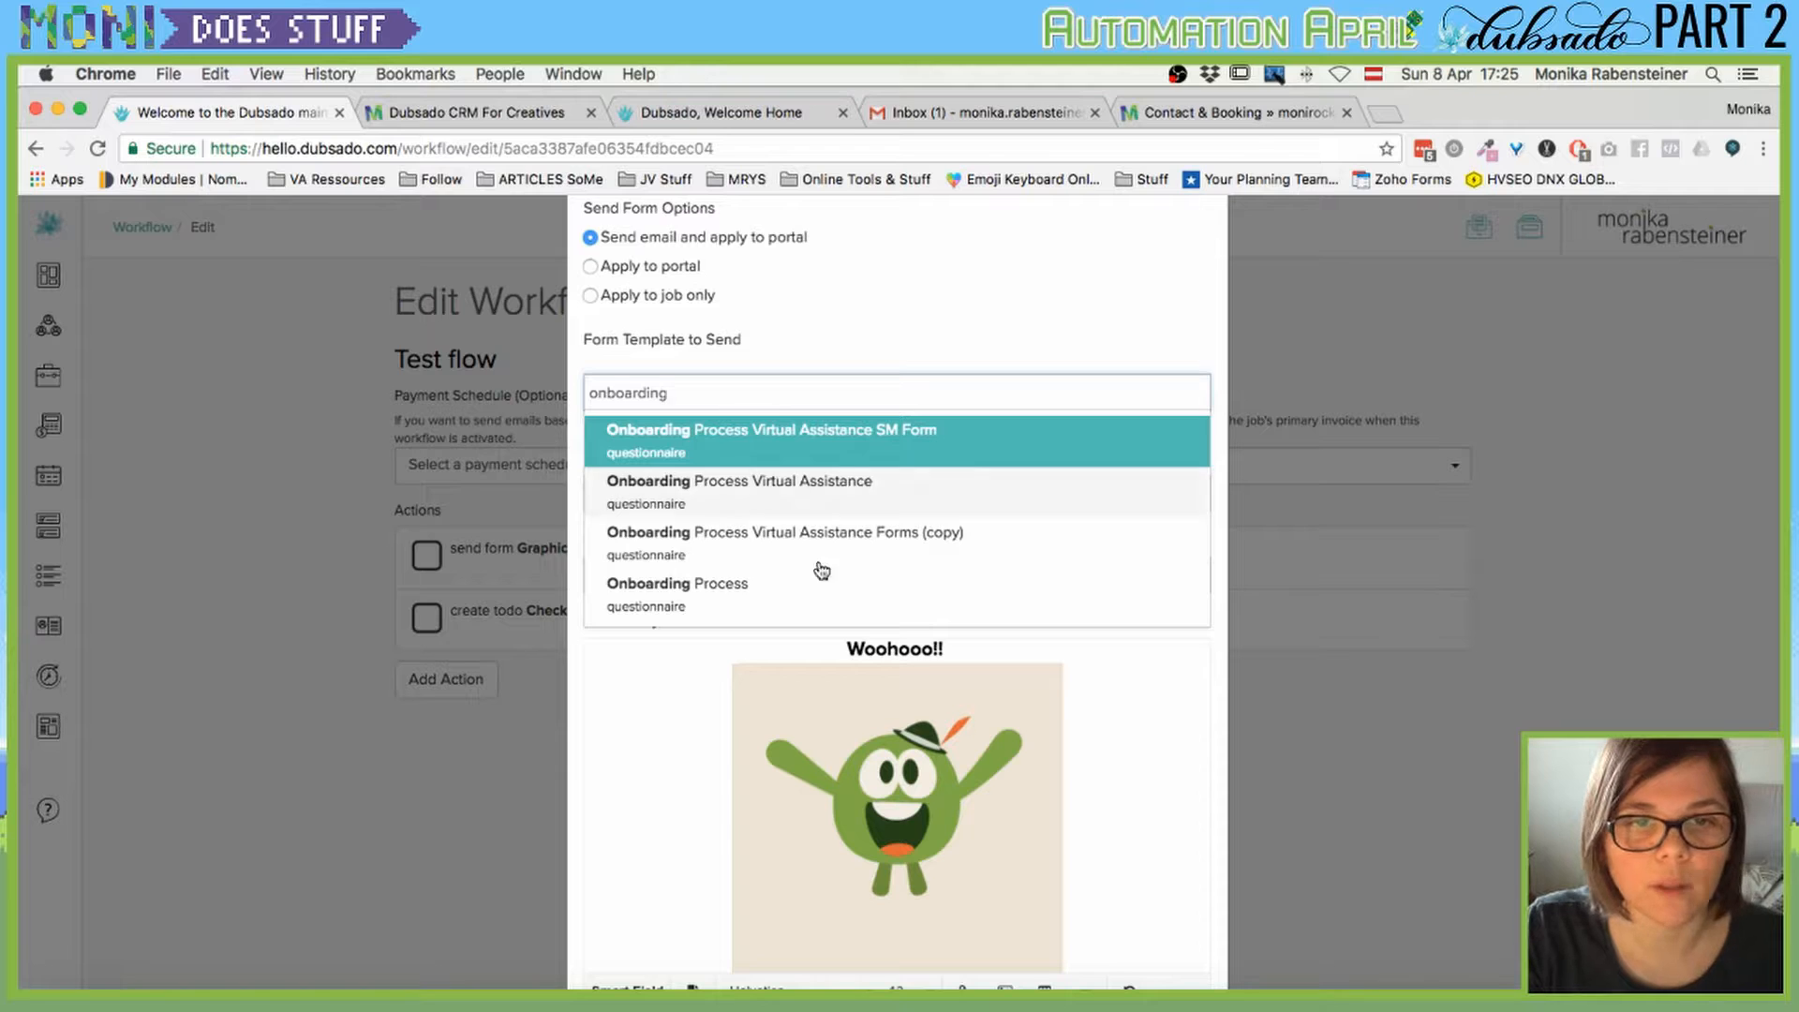
pyautogui.click(724, 588)
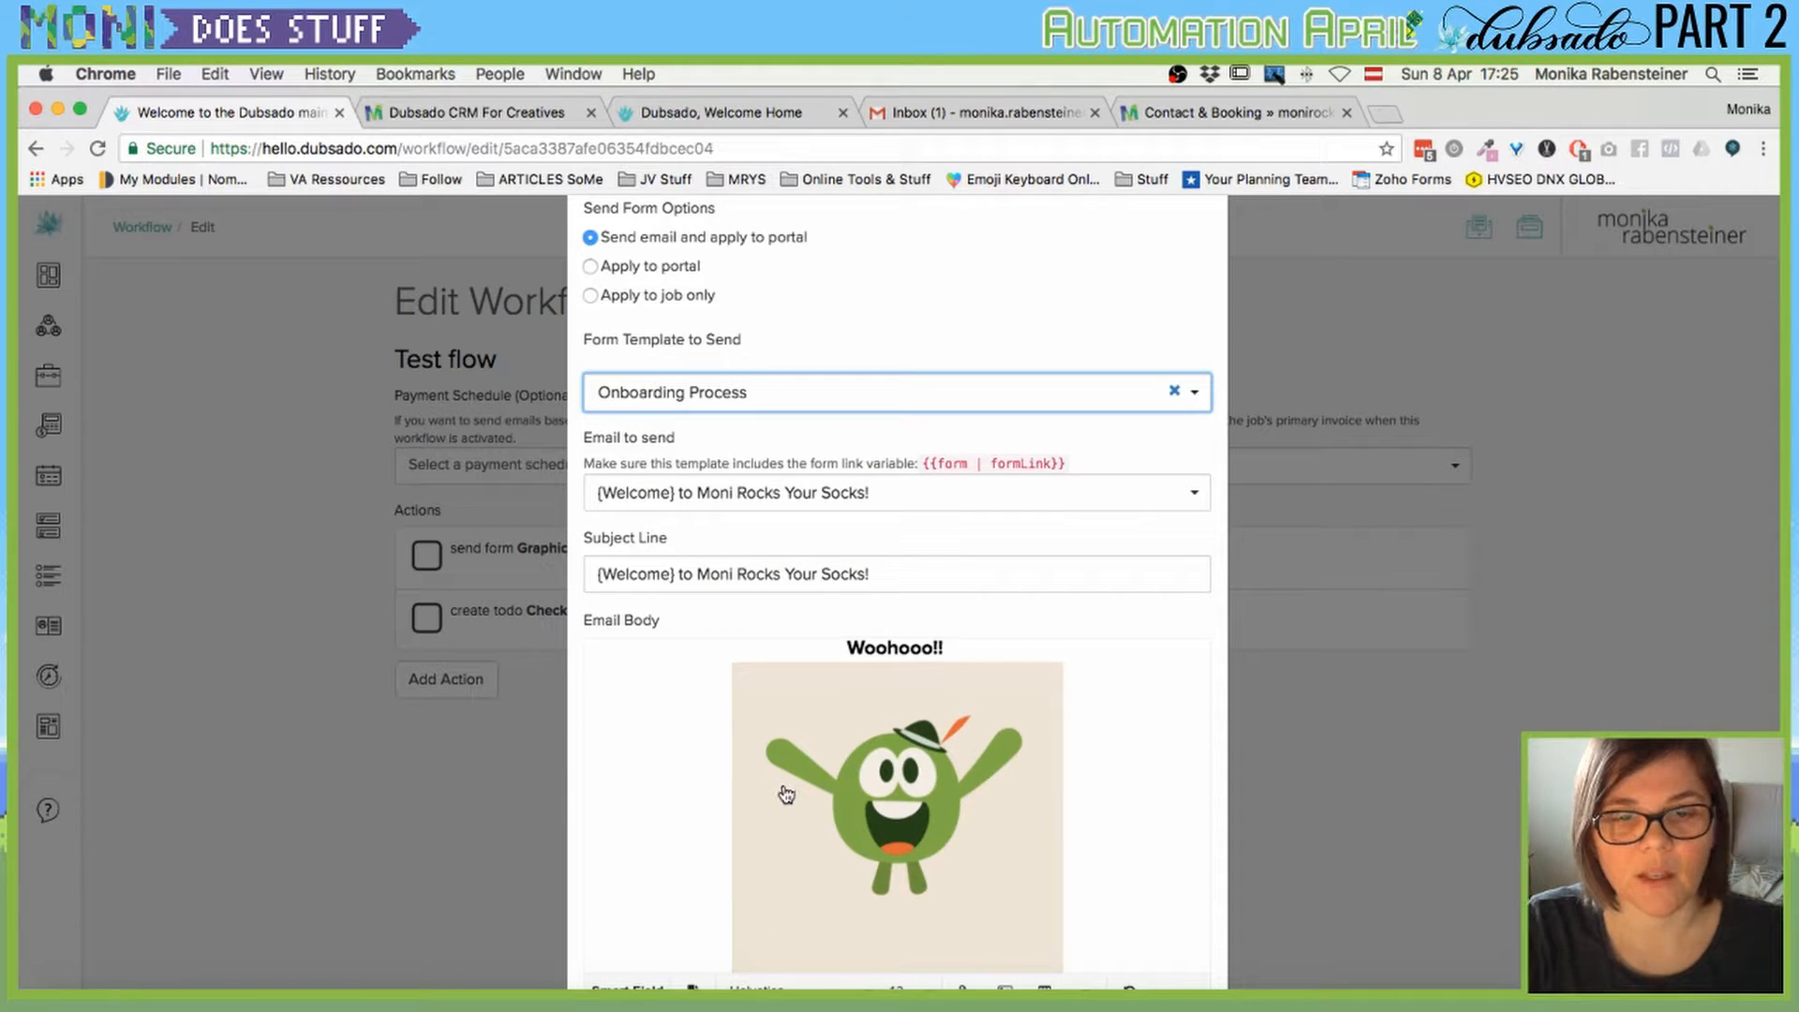
pyautogui.scroll(-5, 778, 824)
pyautogui.scroll(-5, 763, 975)
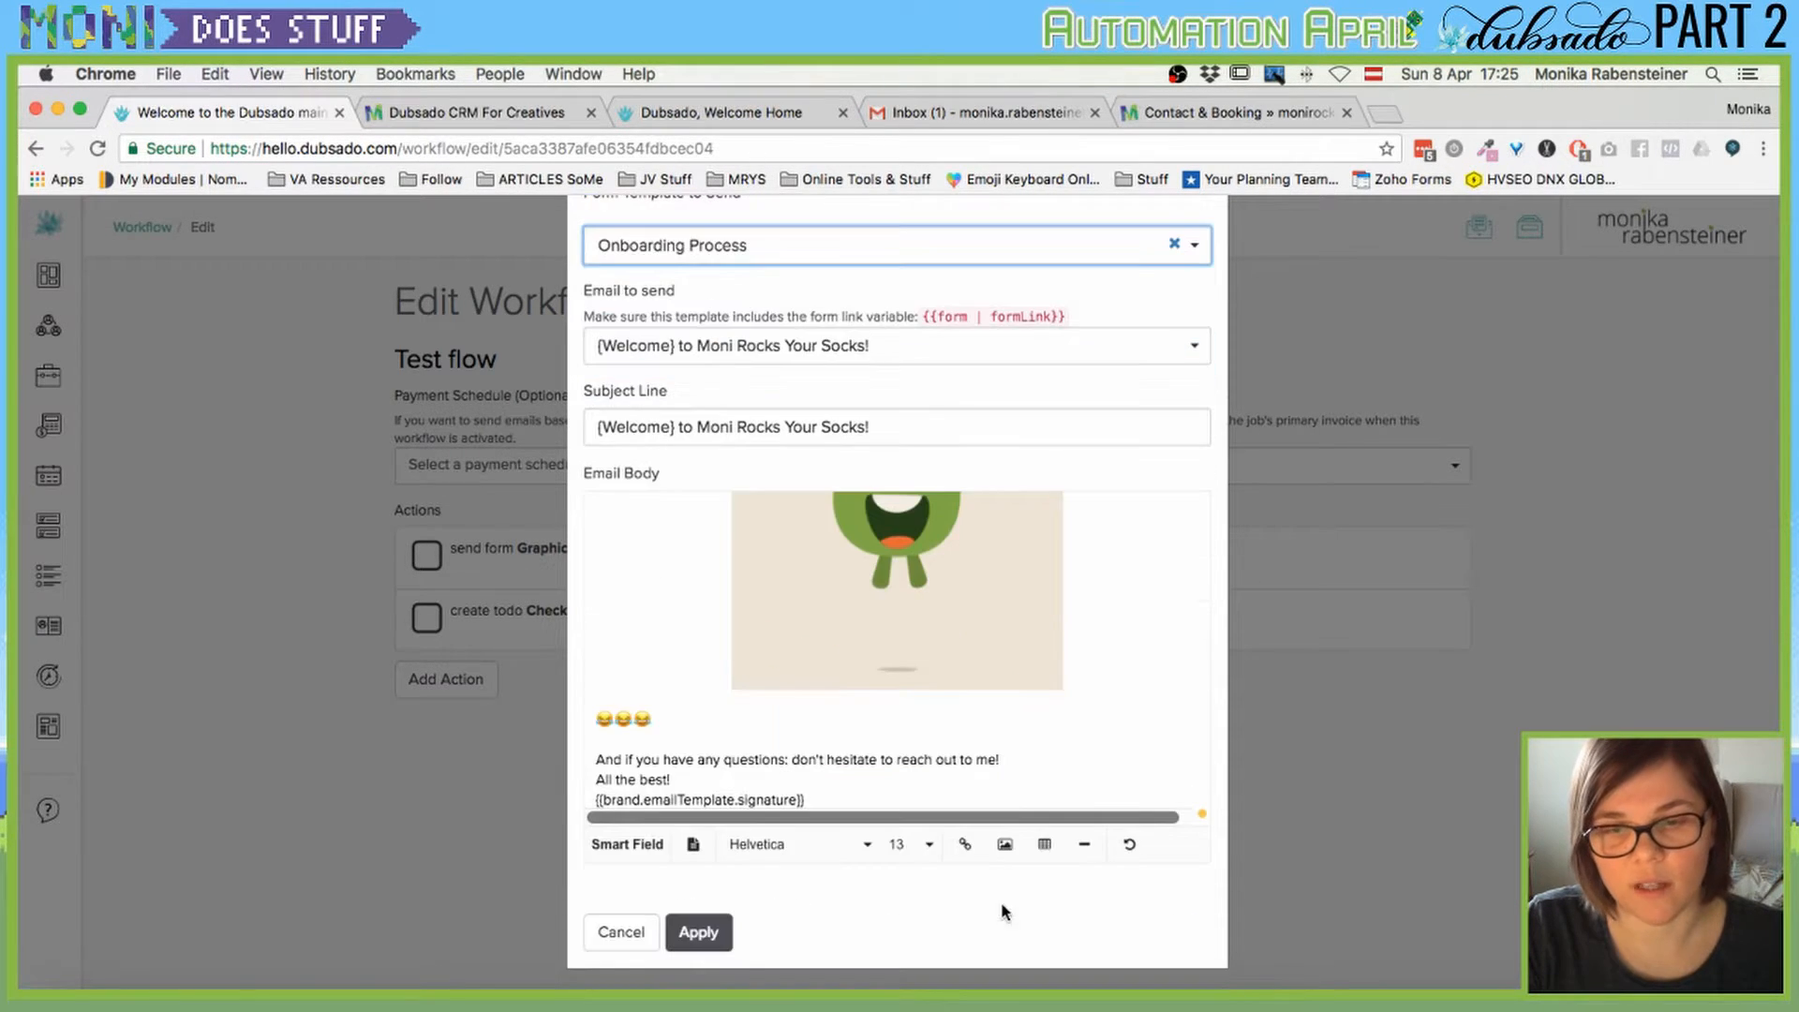
pyautogui.click(671, 934)
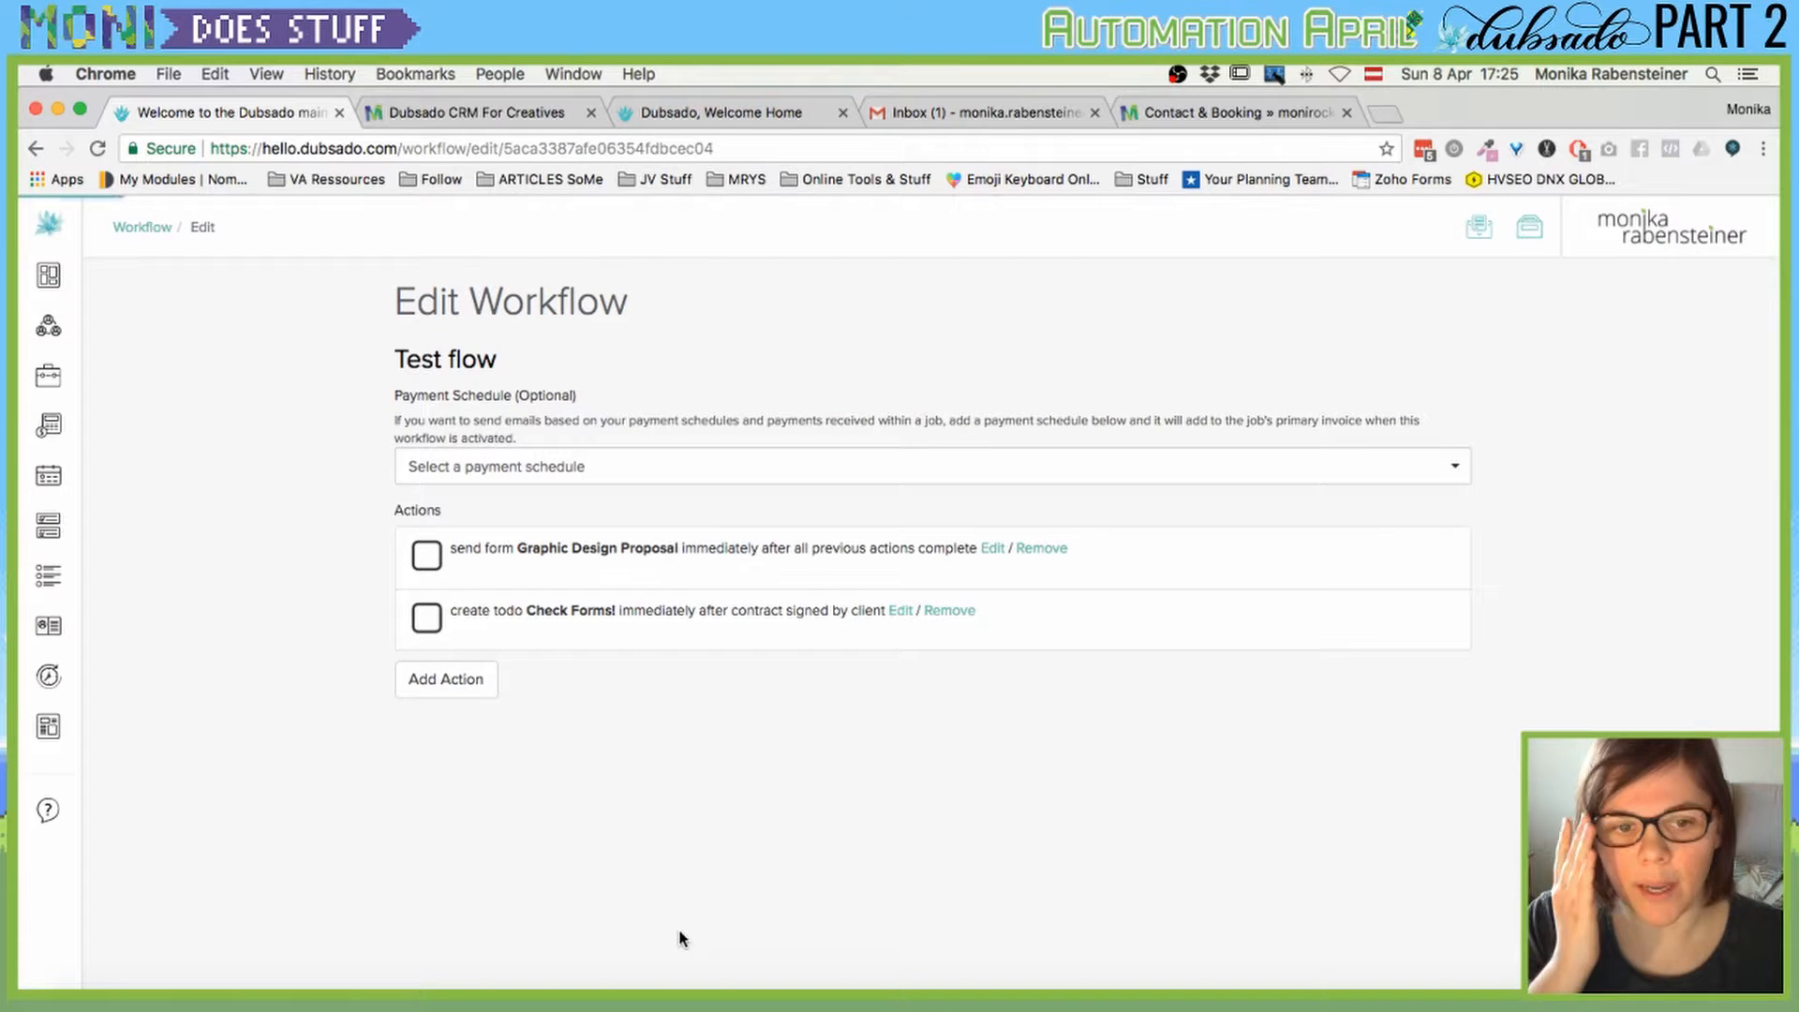
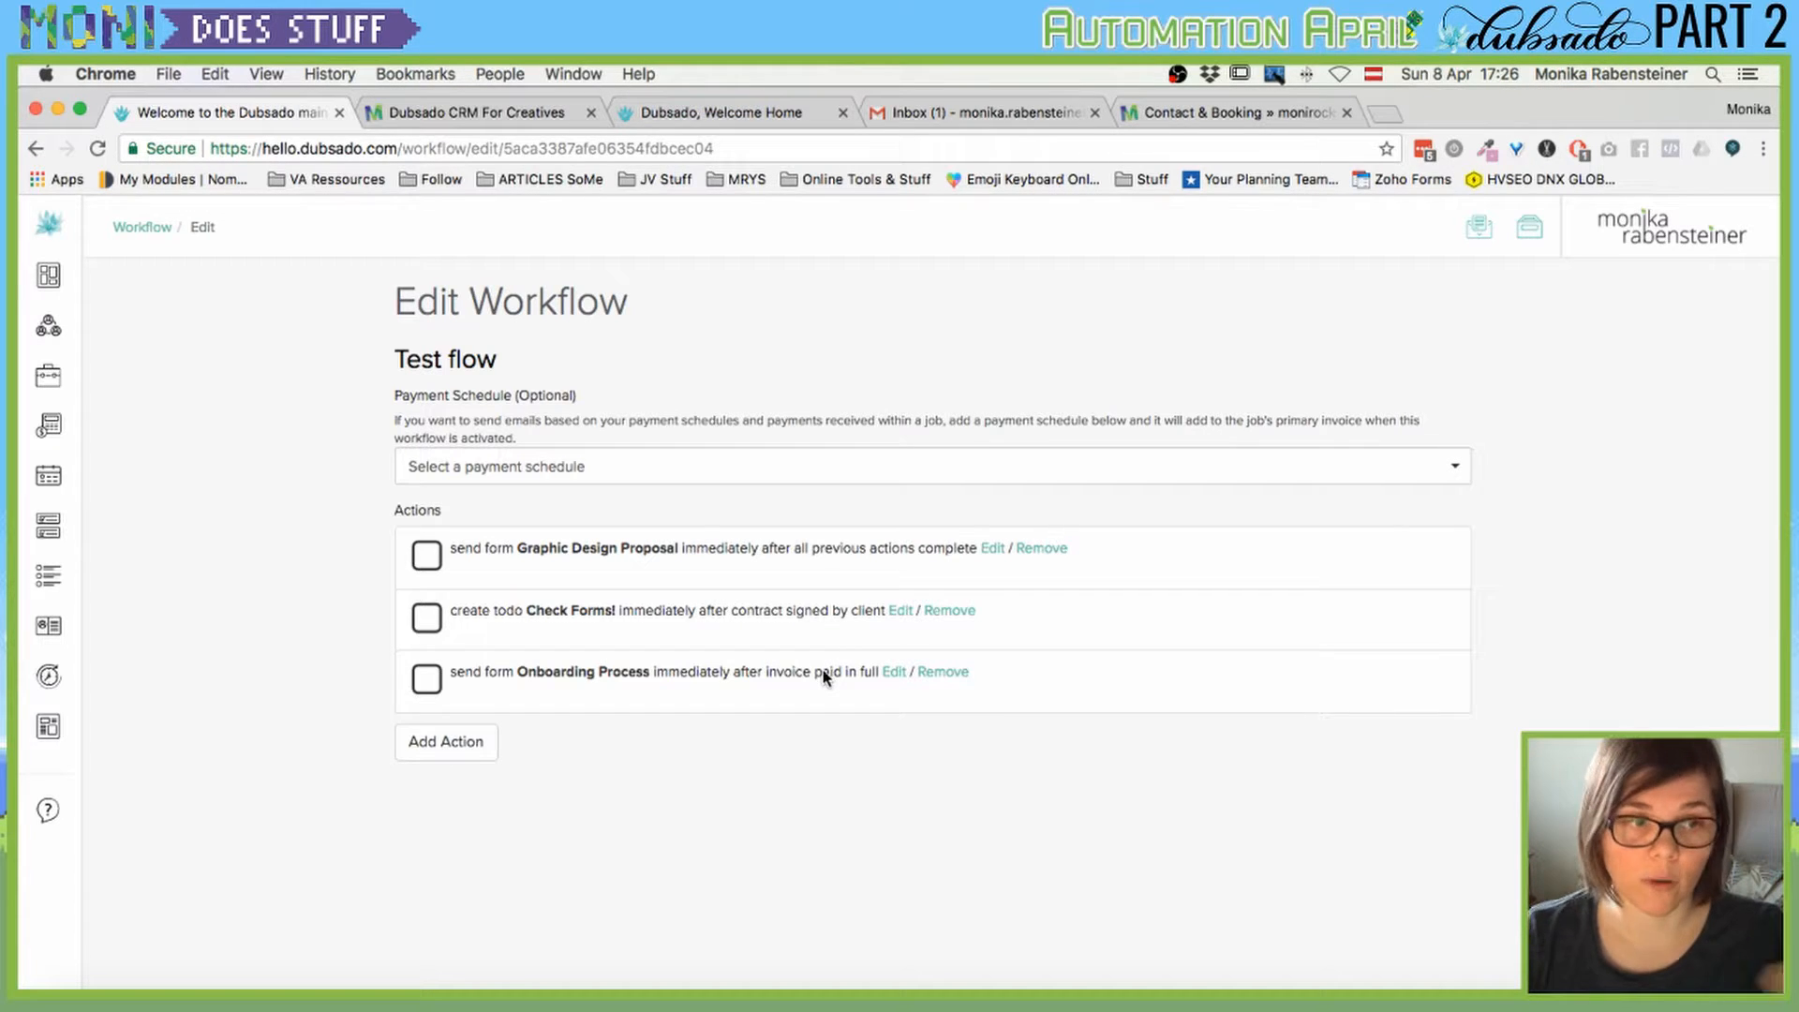
pyautogui.moveTo(56, 724)
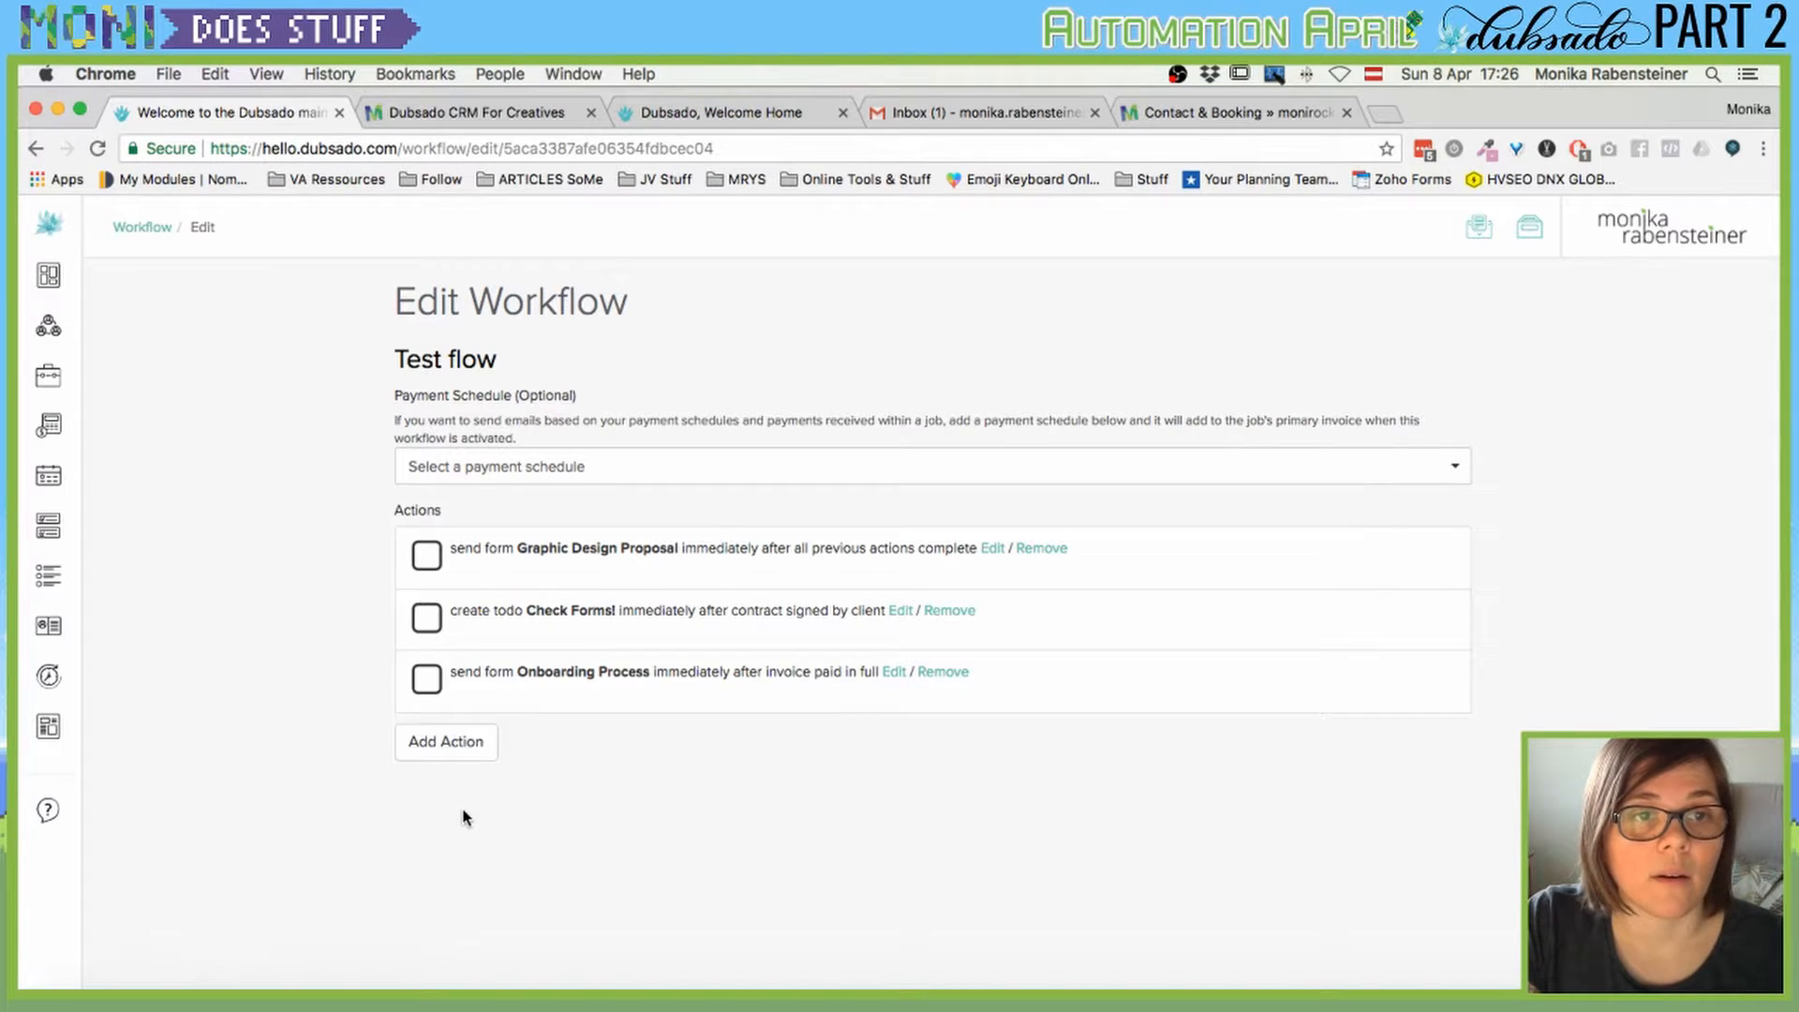
pyautogui.click(452, 746)
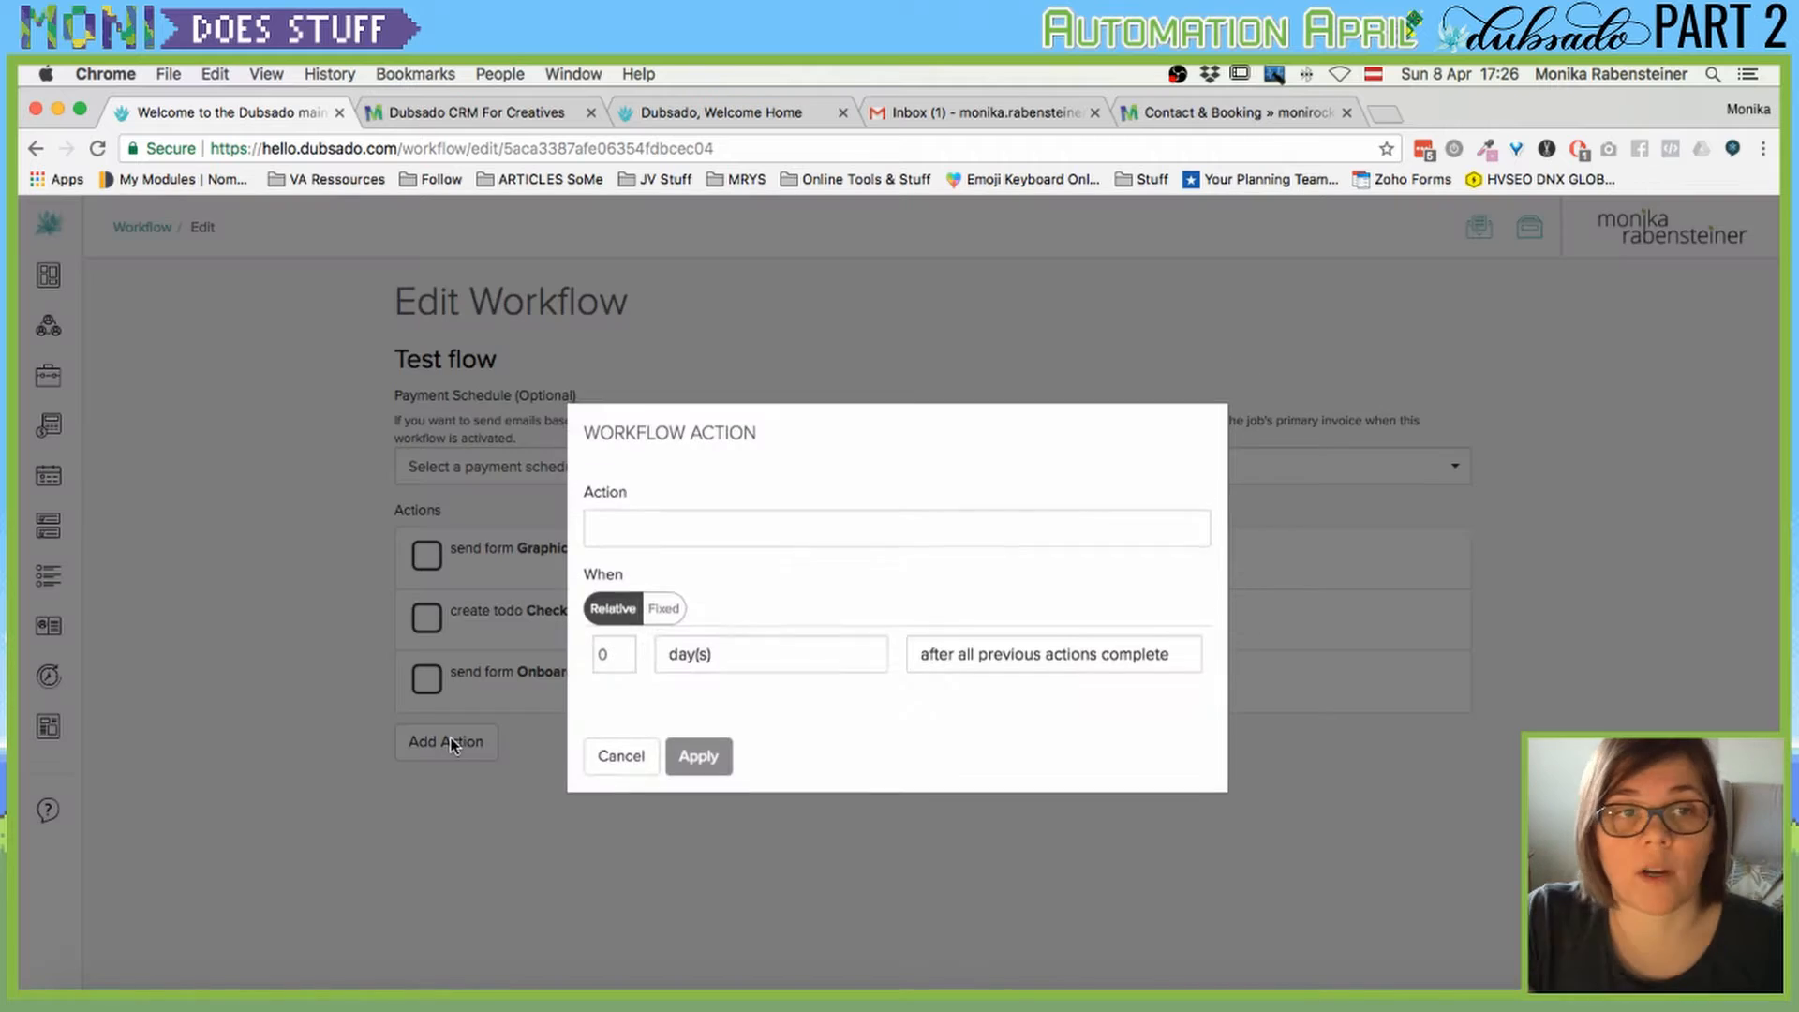
pyautogui.click(828, 538)
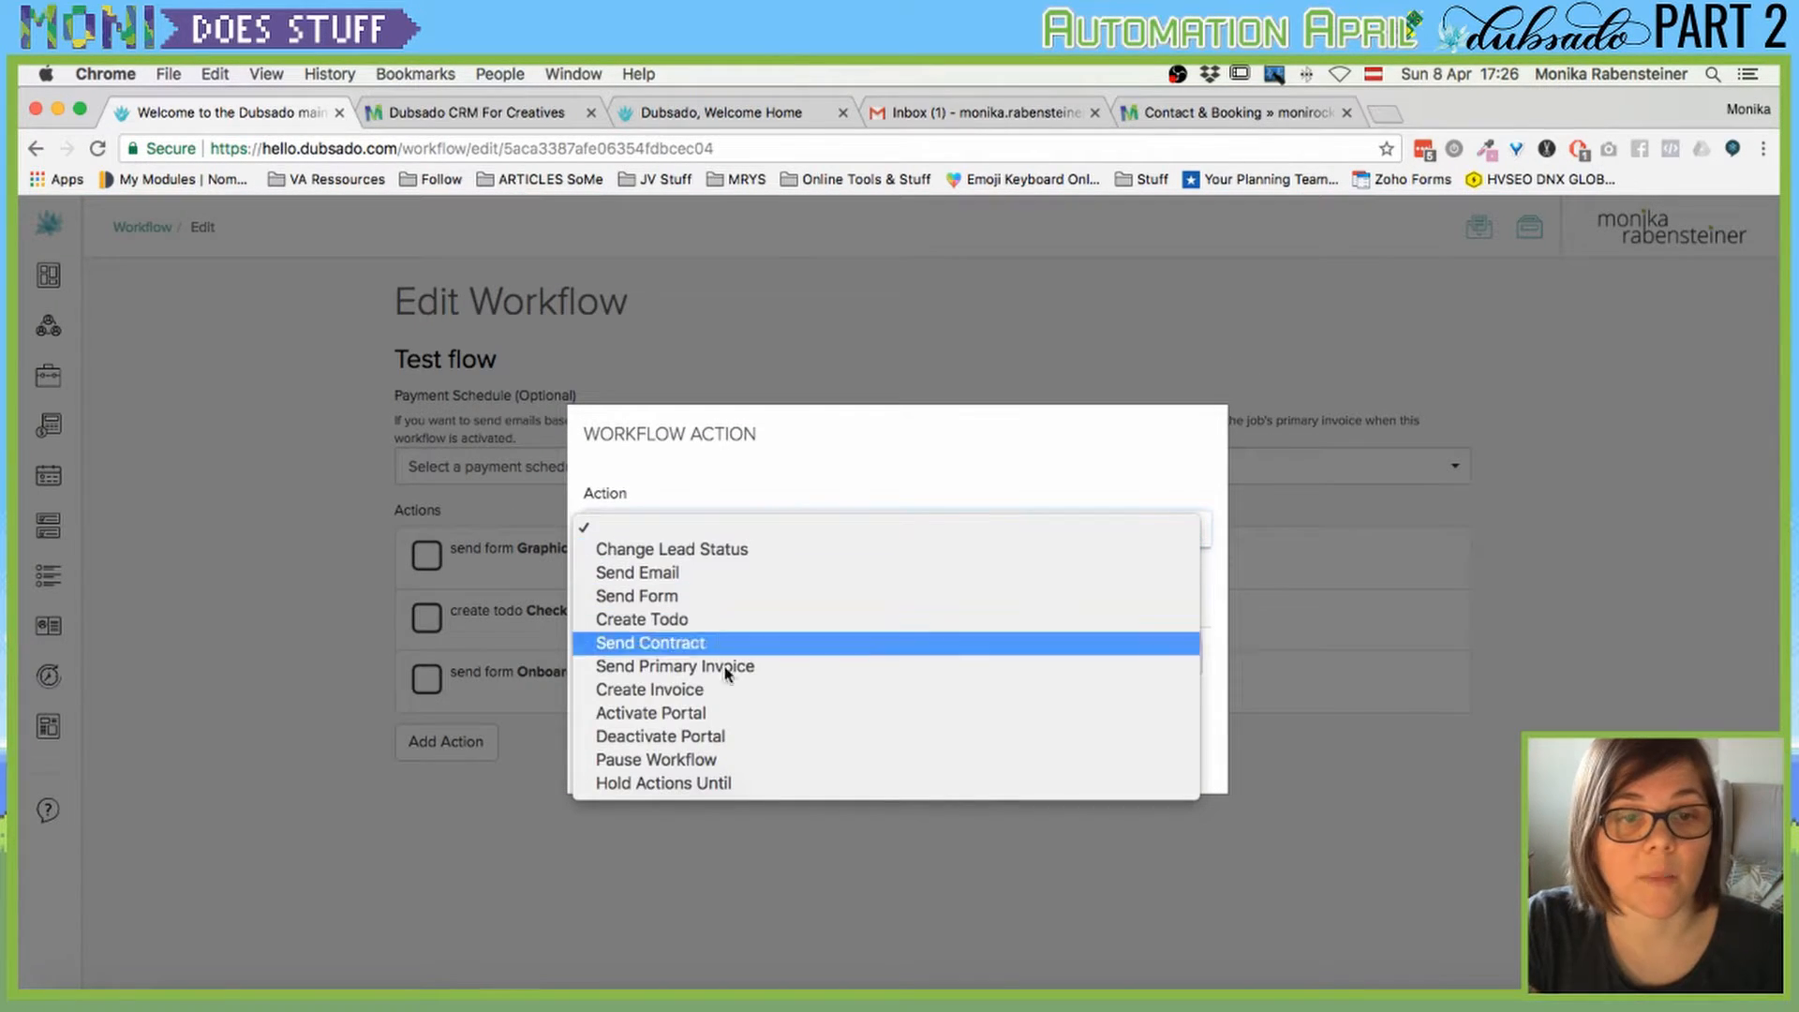
pyautogui.click(698, 717)
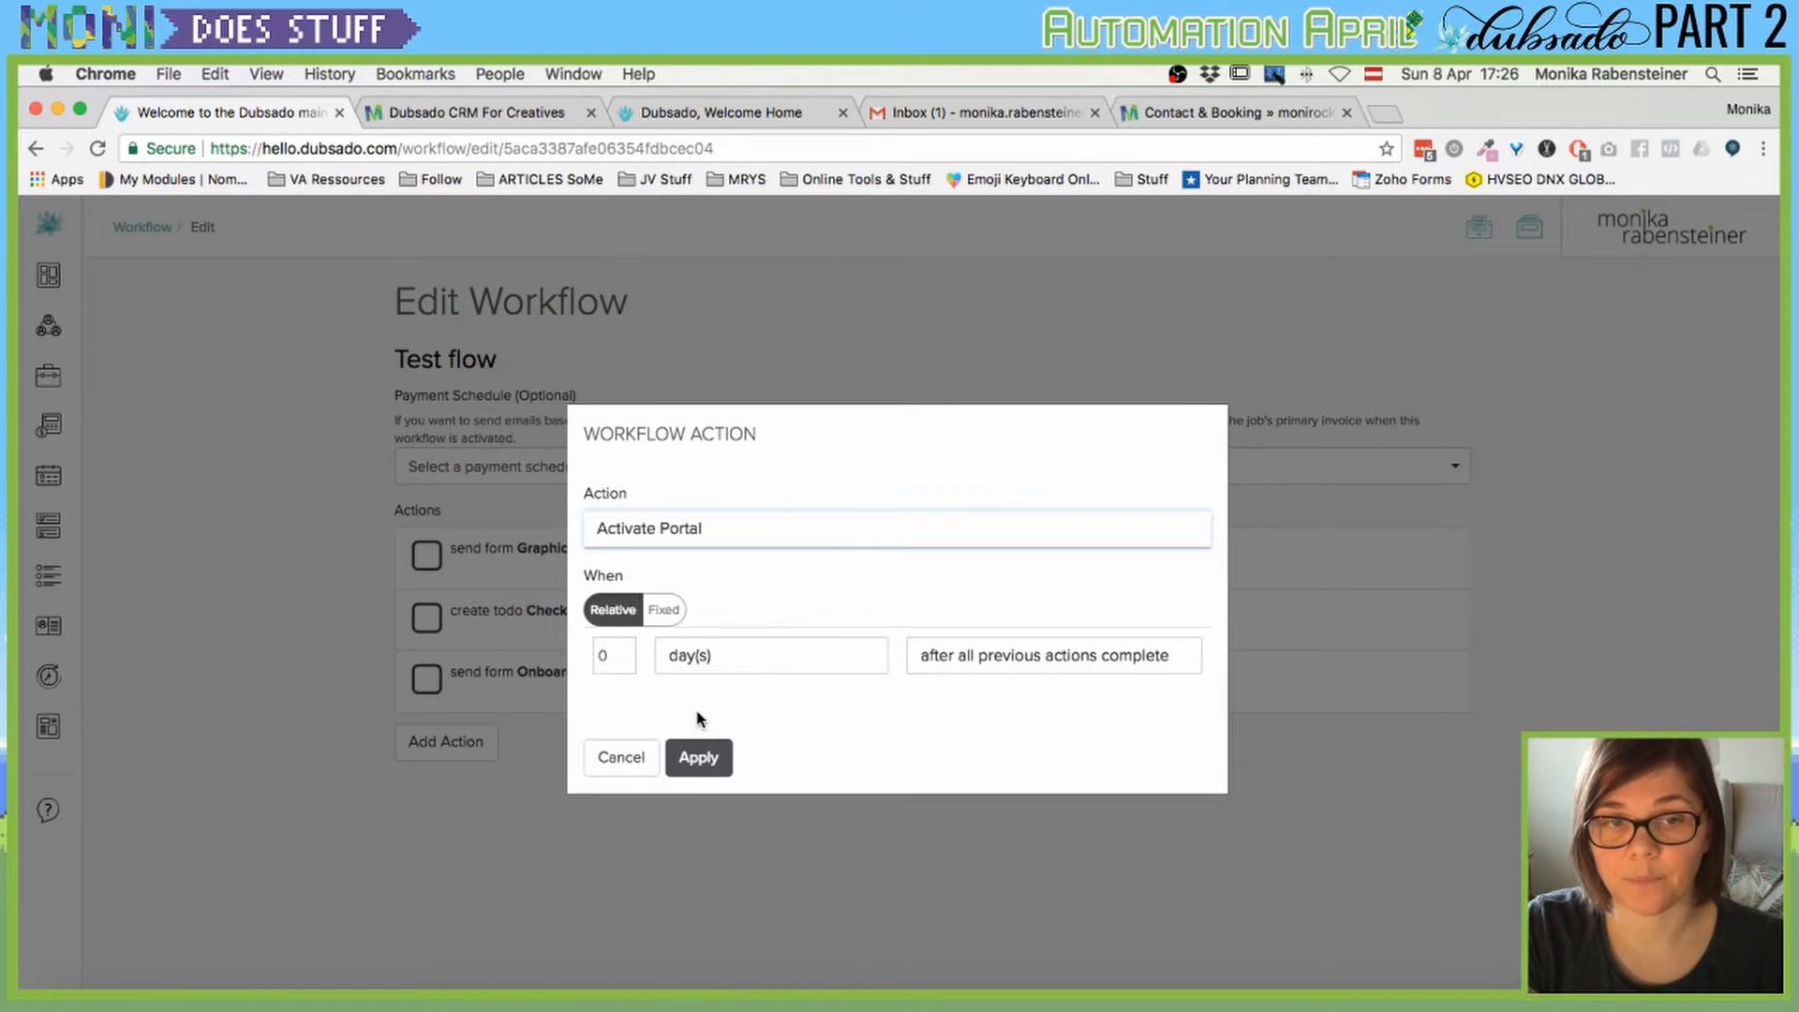
pyautogui.click(759, 543)
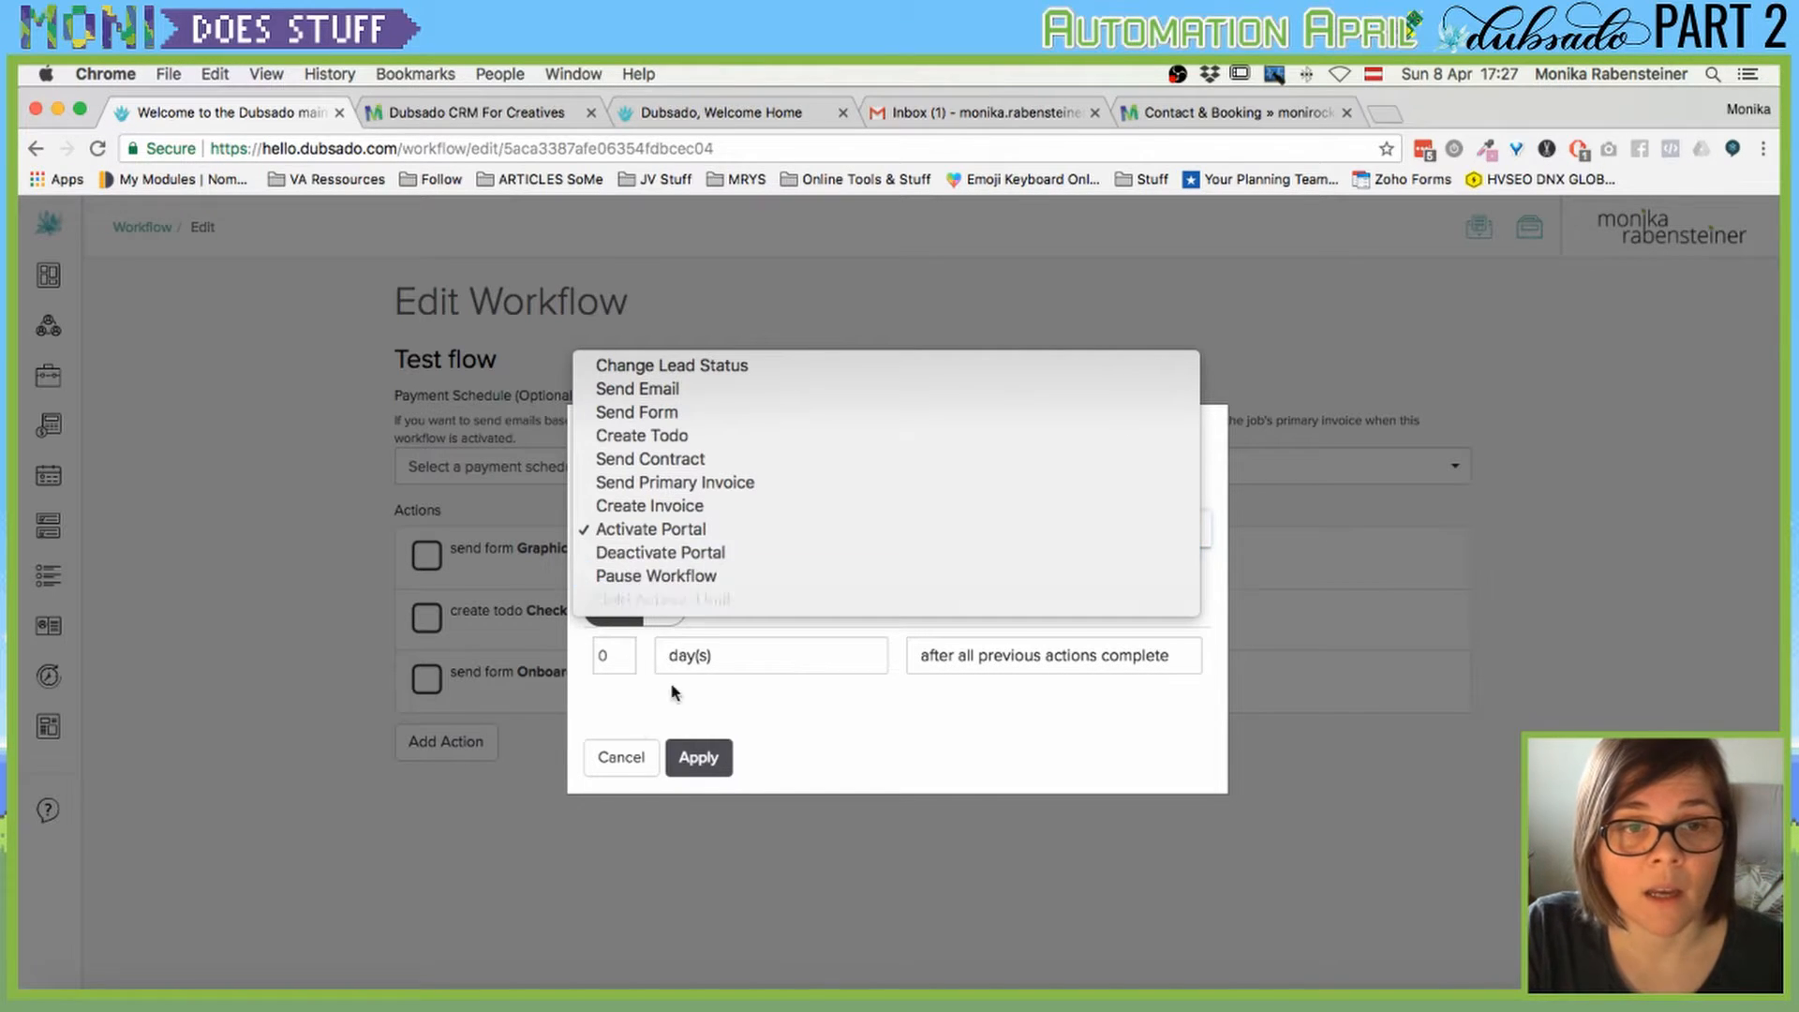
pyautogui.click(628, 764)
pyautogui.click(627, 764)
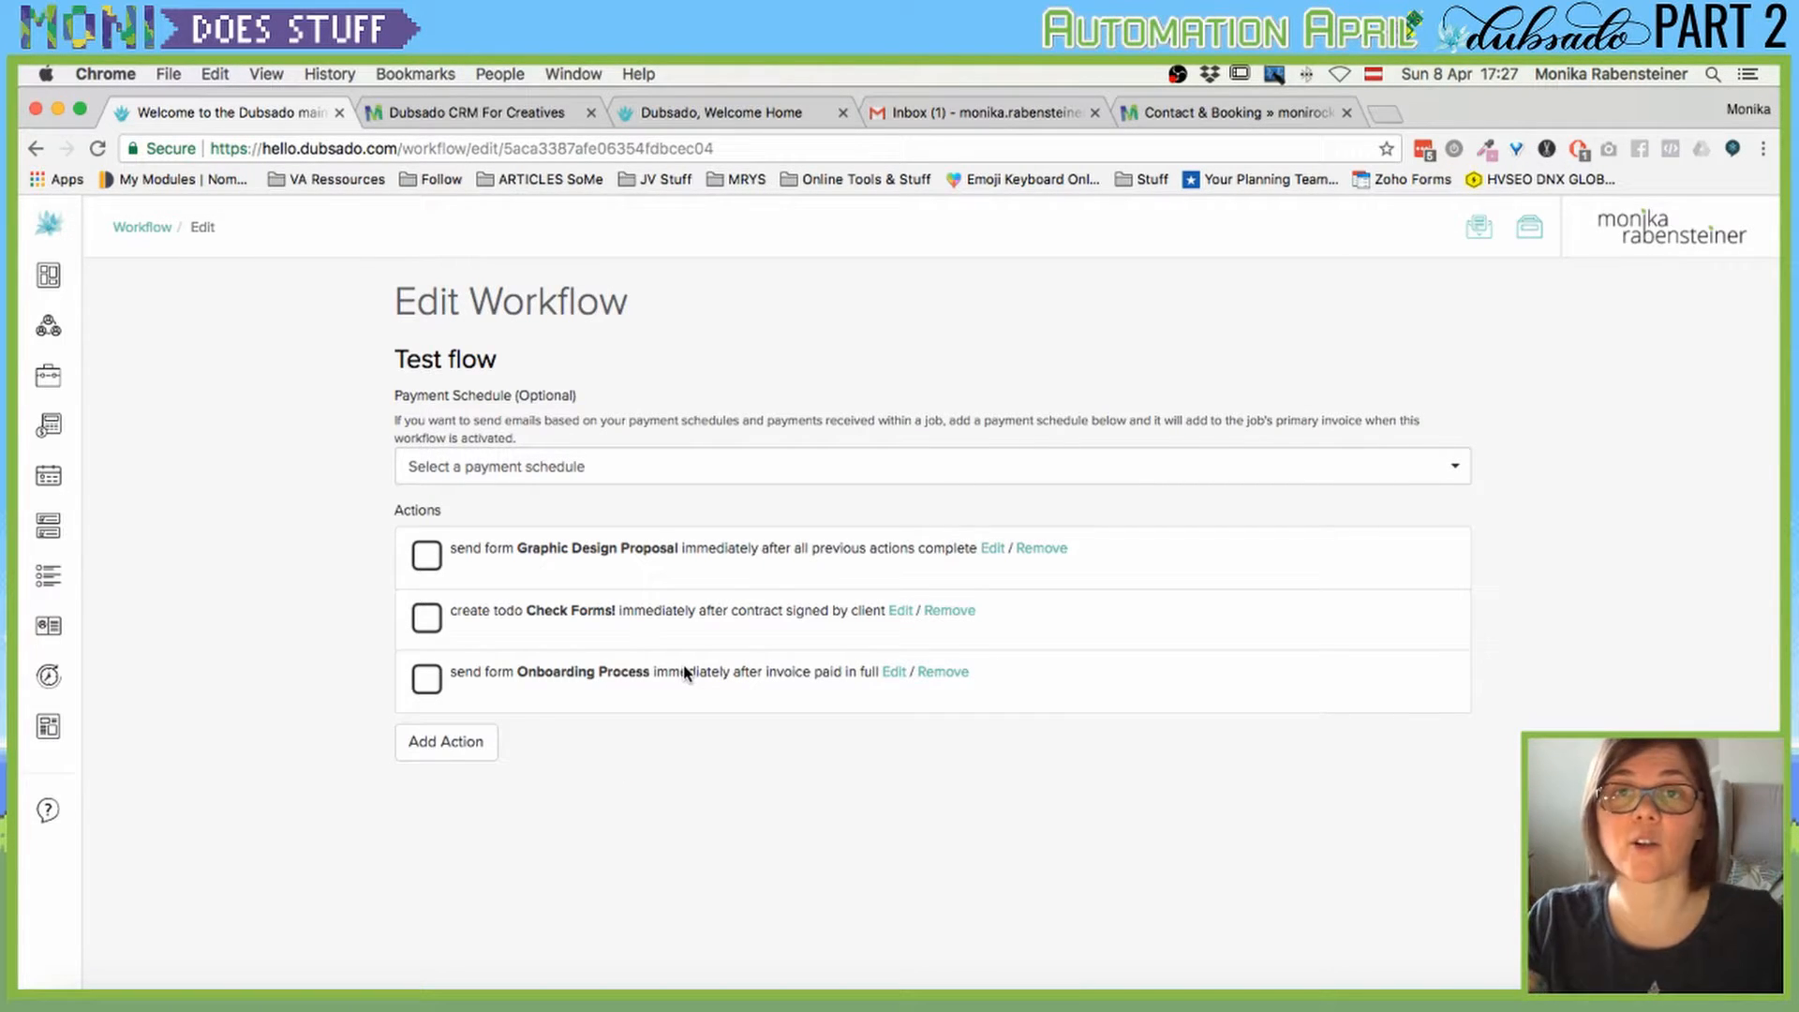
# Open the lead capture form "Get a Proposal for My Services" from the form templates for editing.
pyautogui.moveTo(23, 838)
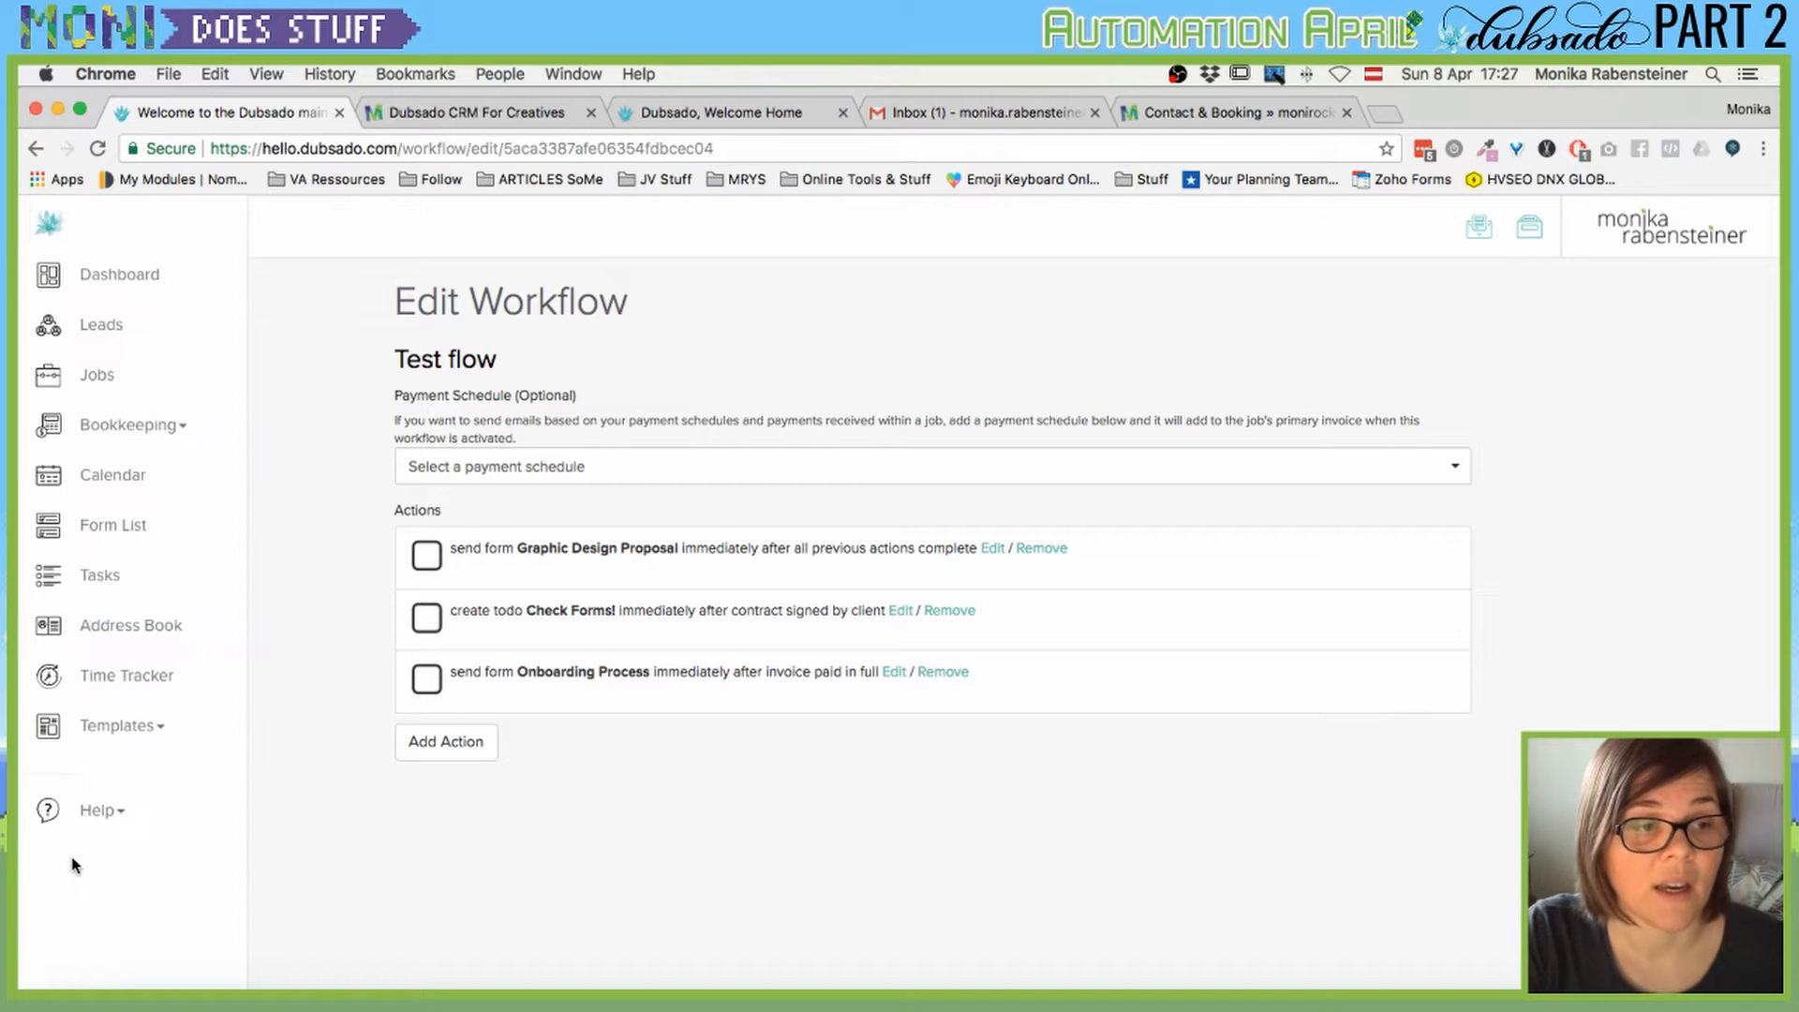
pyautogui.click(112, 724)
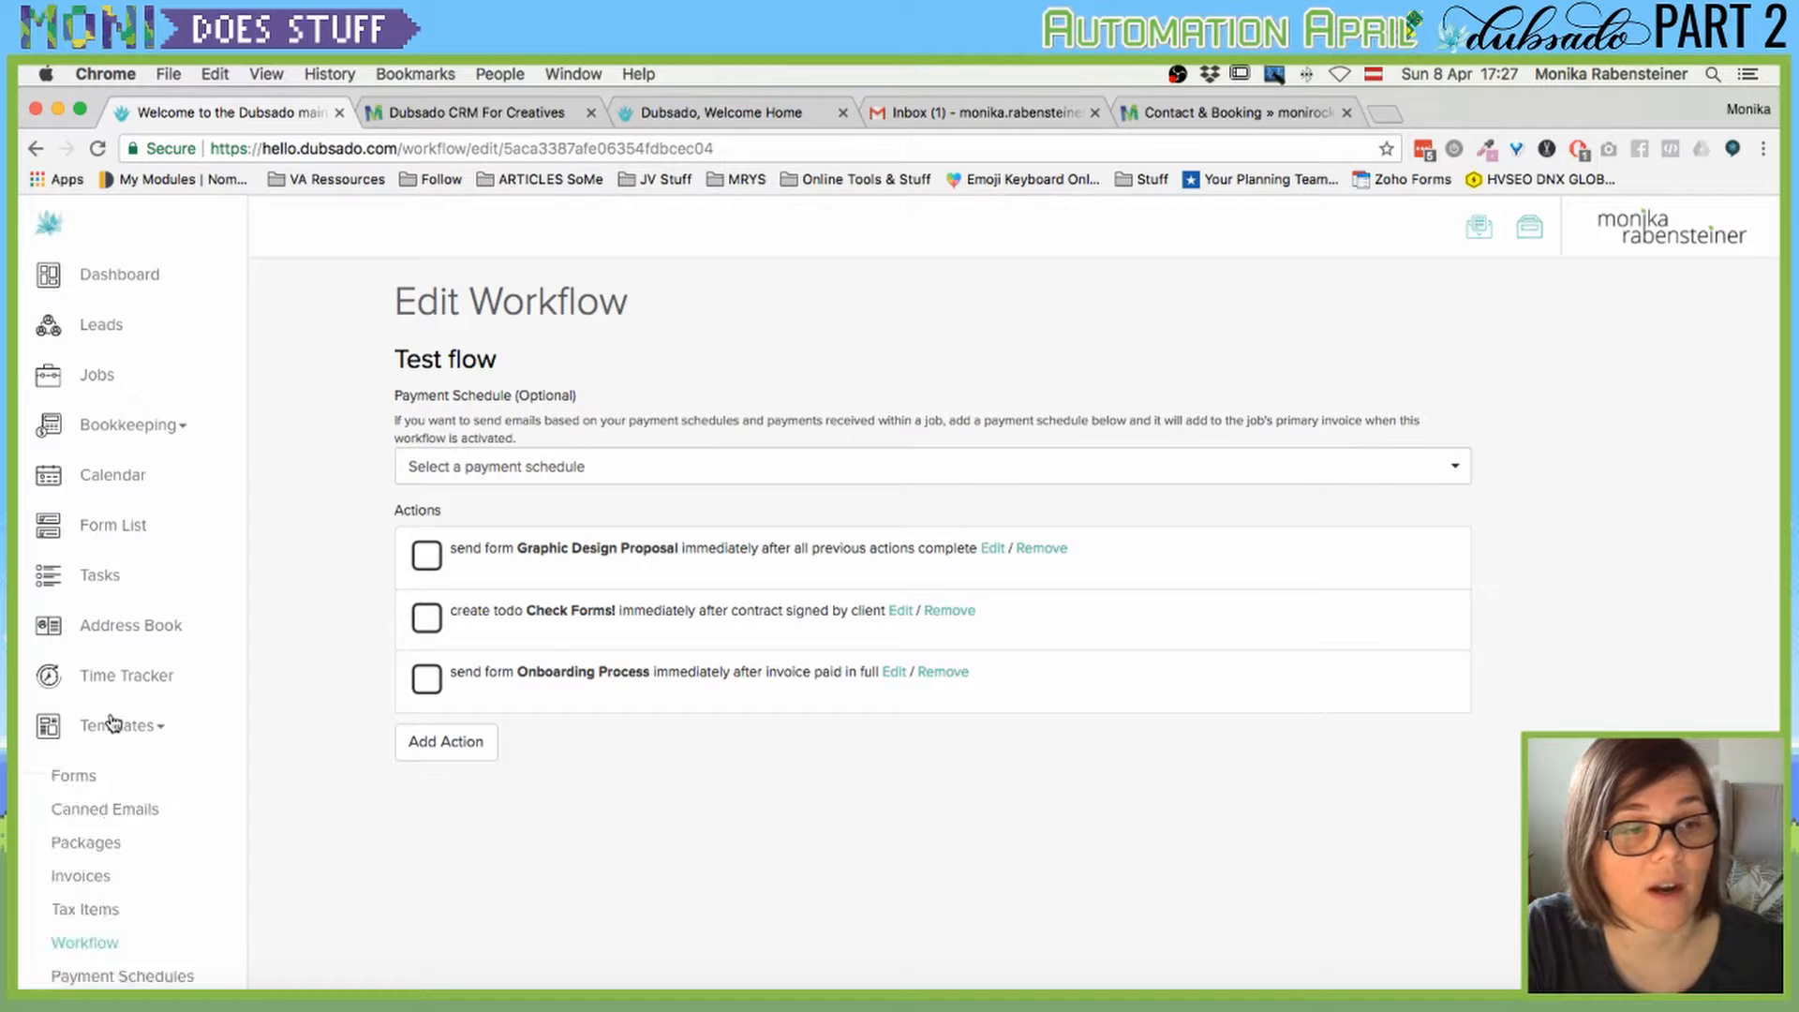
pyautogui.click(73, 780)
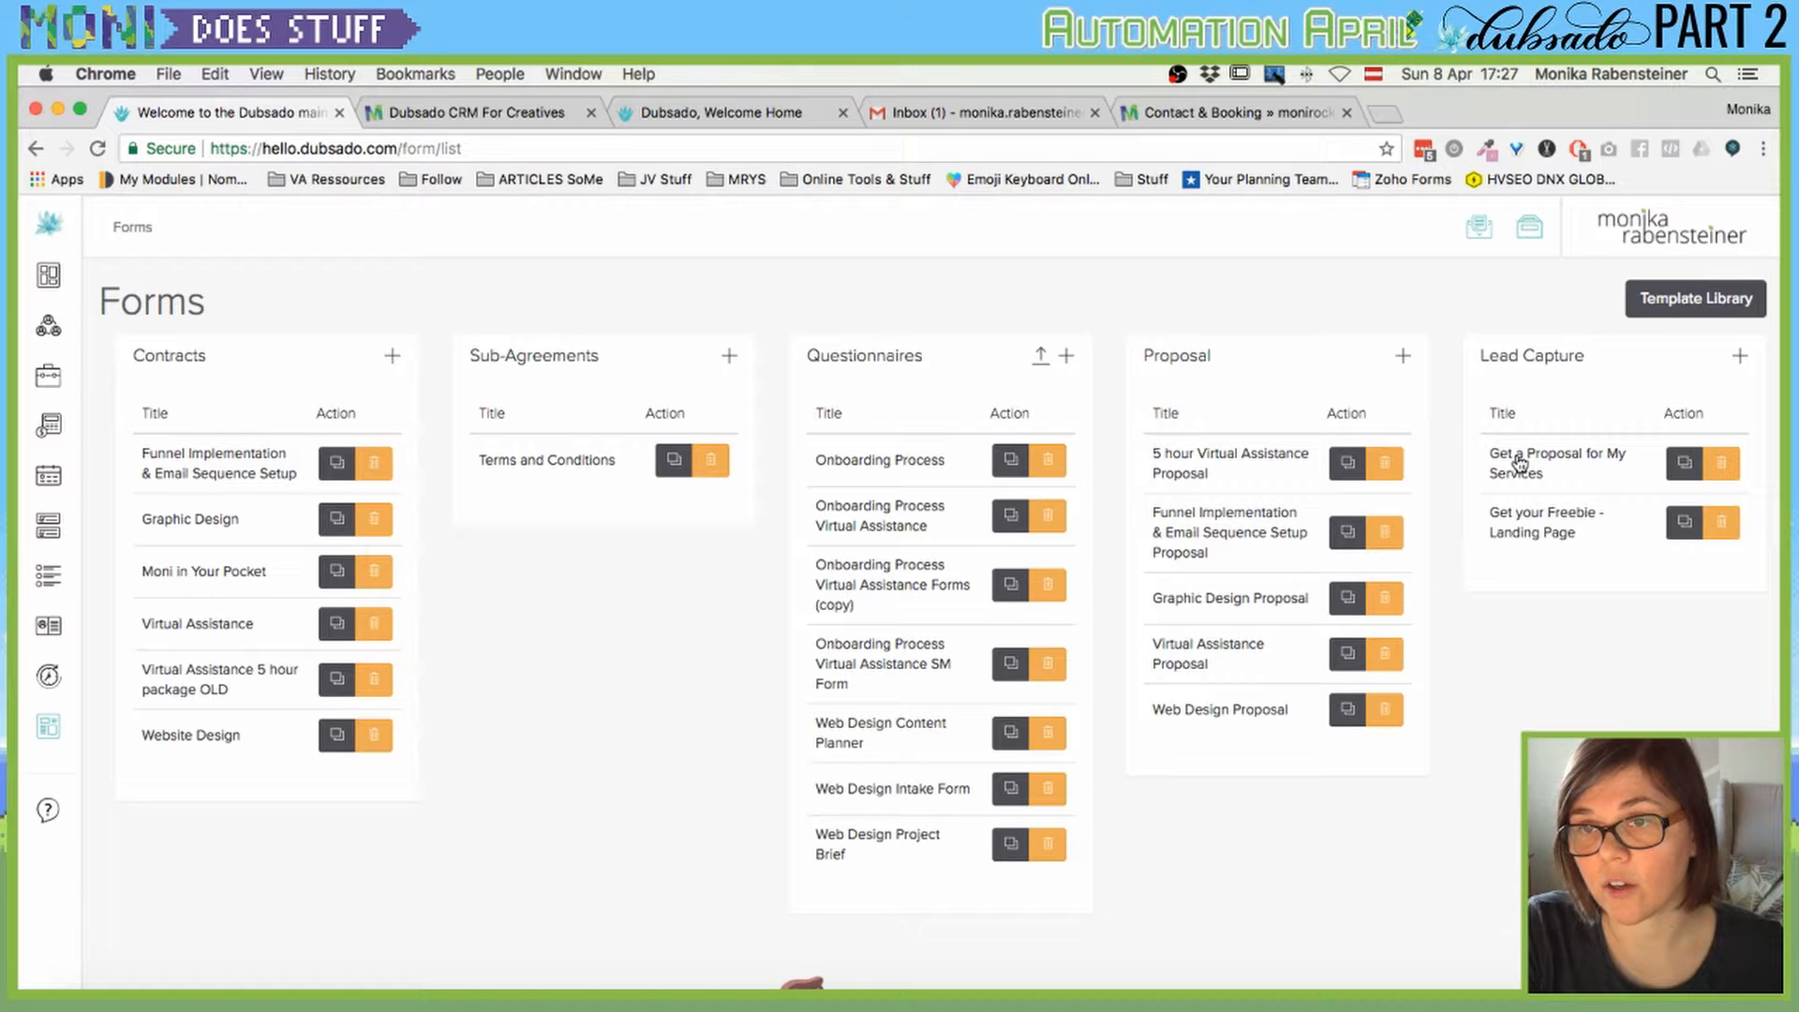
pyautogui.click(1519, 462)
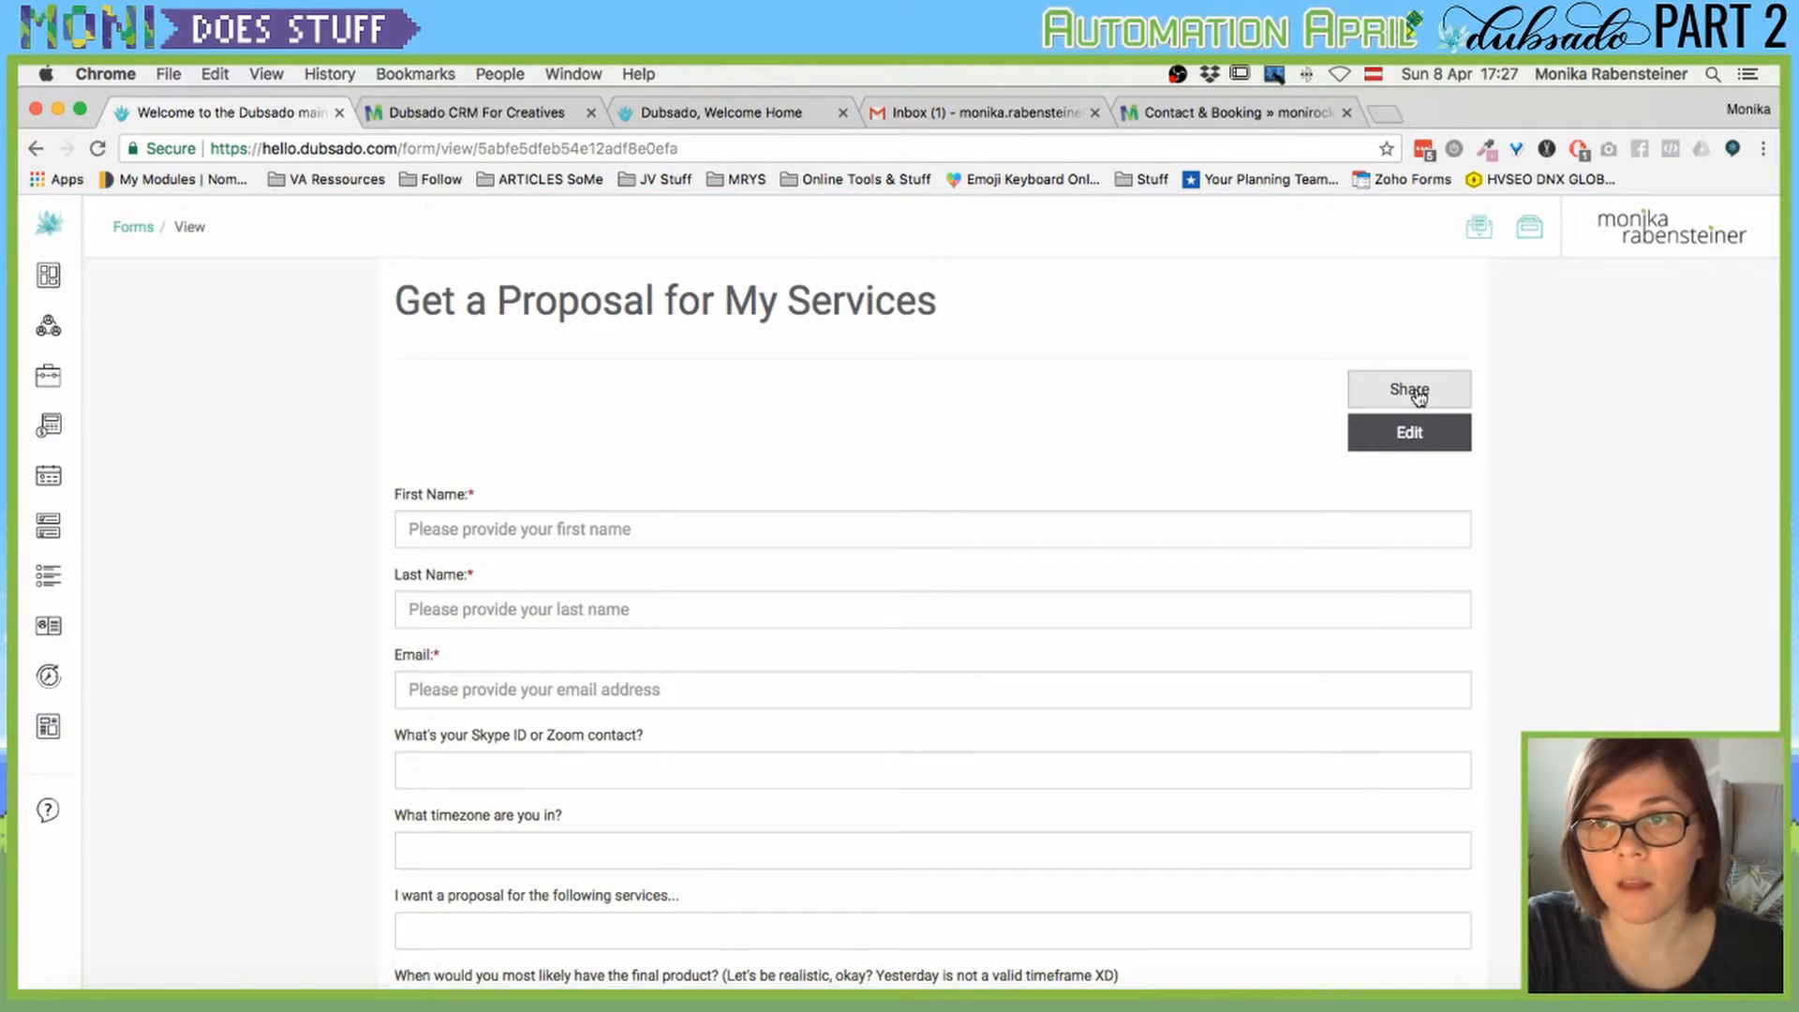
pyautogui.click(1410, 433)
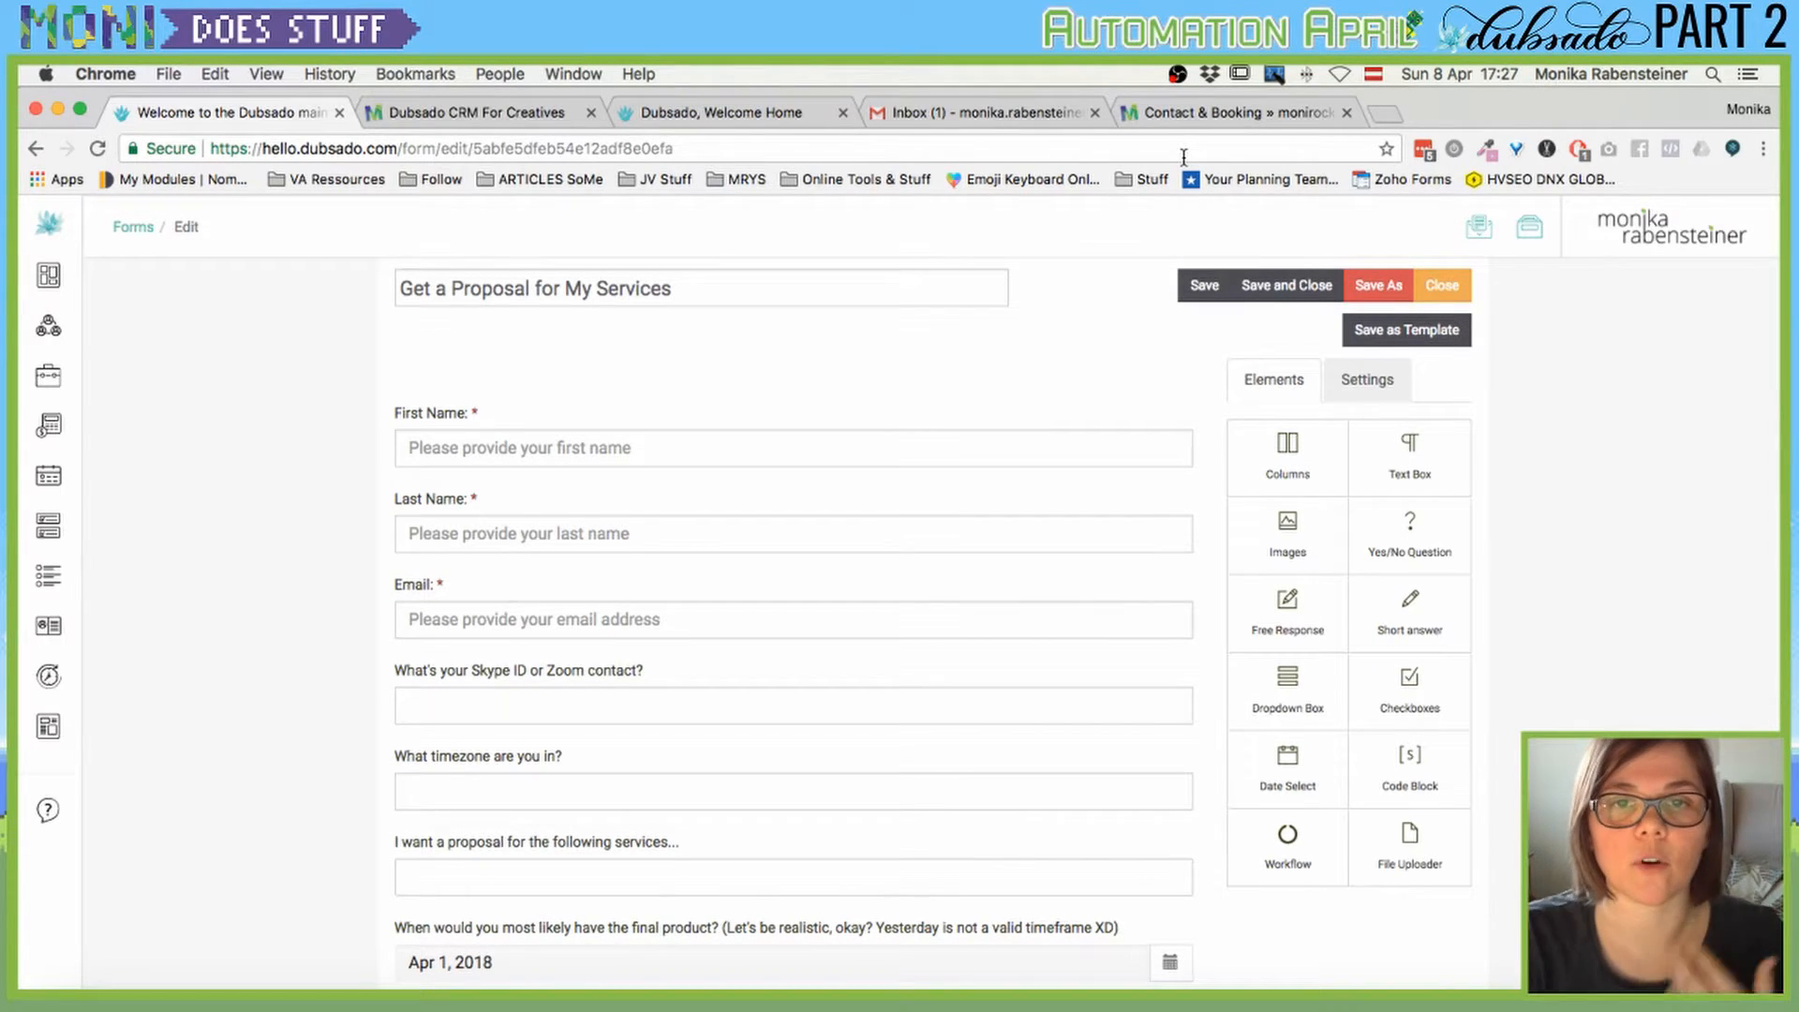
# Examine the proposal request form embedded on the website's Contact & Booking page, including the answer choices for the dogs question.
pyautogui.click(1227, 112)
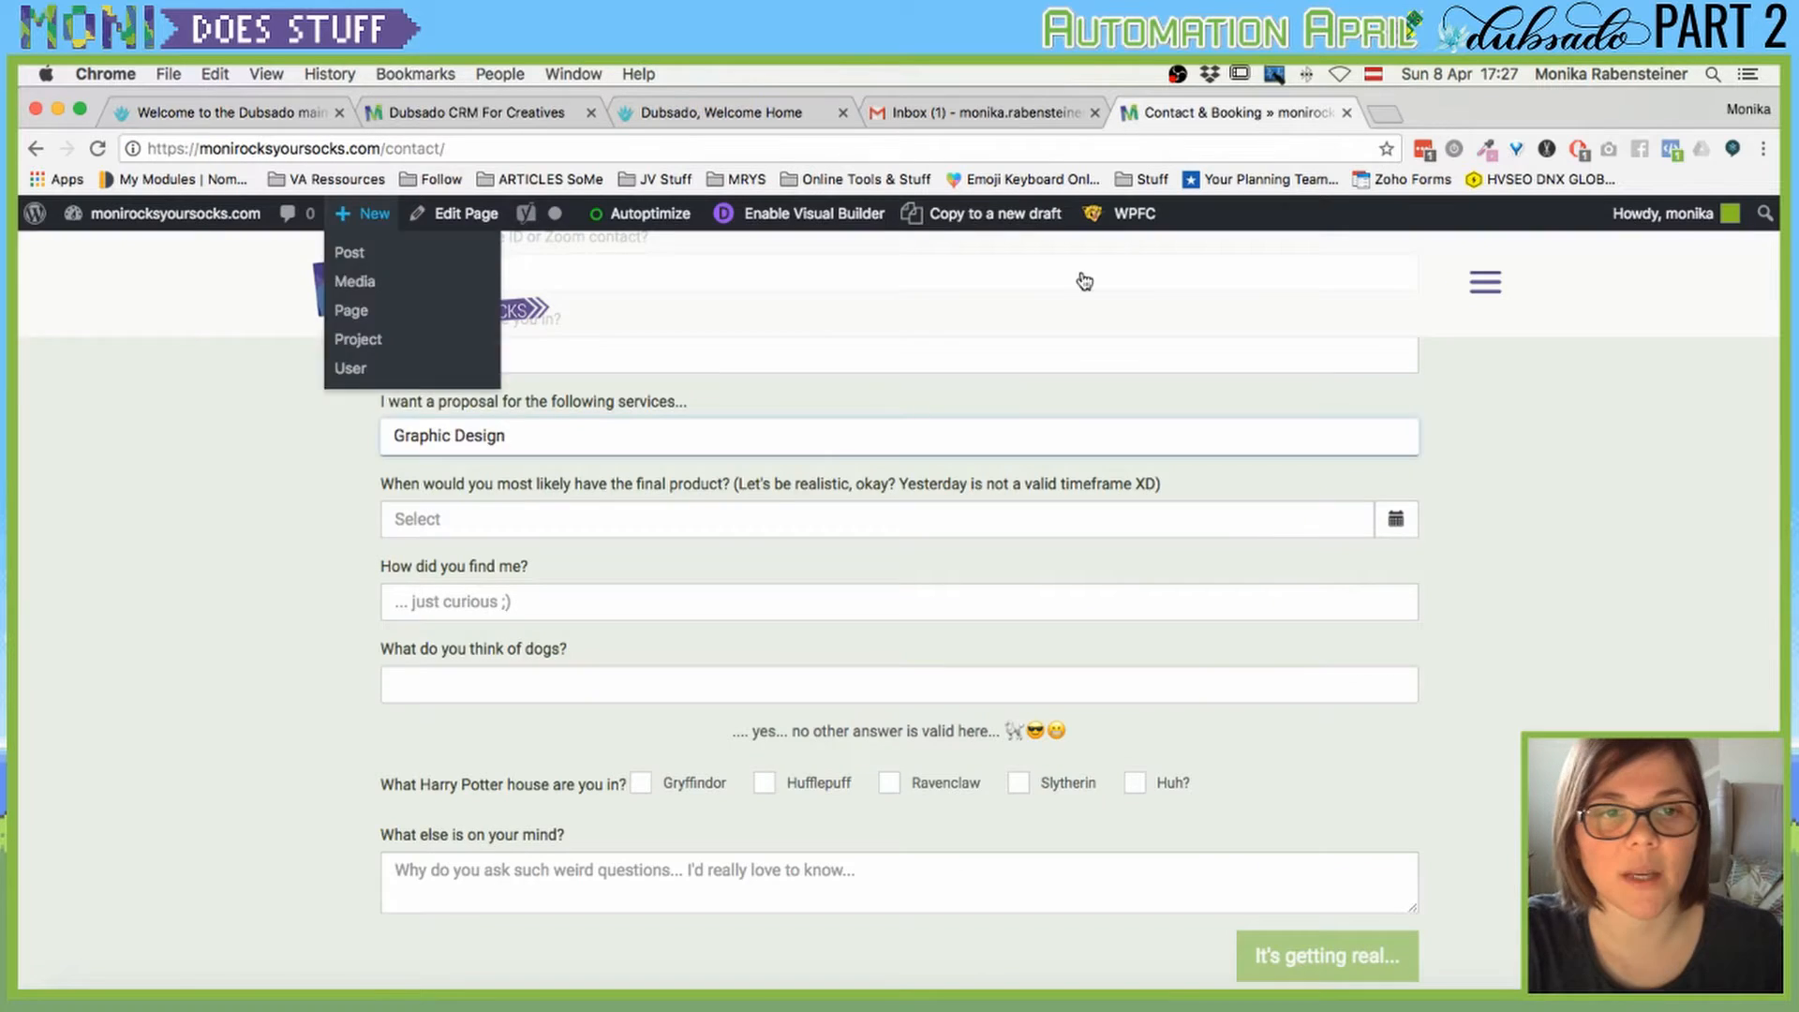
pyautogui.tripleClick(730, 489)
pyautogui.scroll(4, 895, 485)
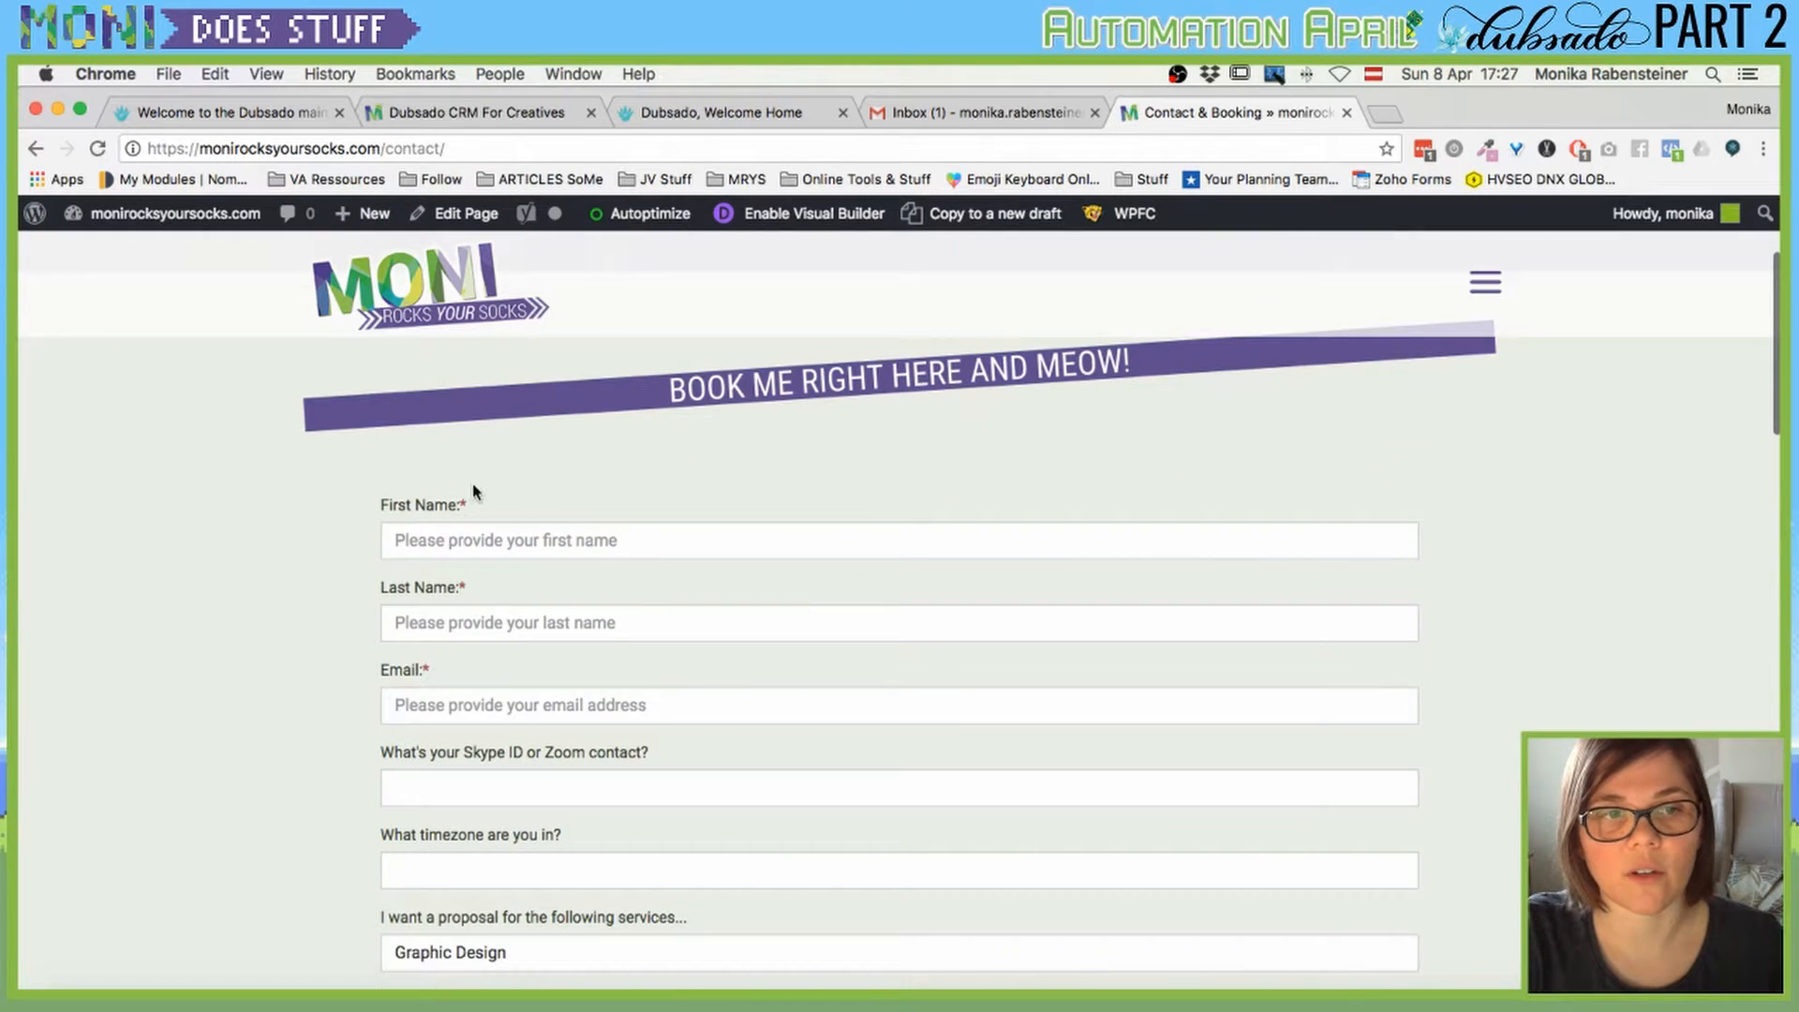
pyautogui.scroll(-4, 479, 489)
pyautogui.scroll(-5, 479, 489)
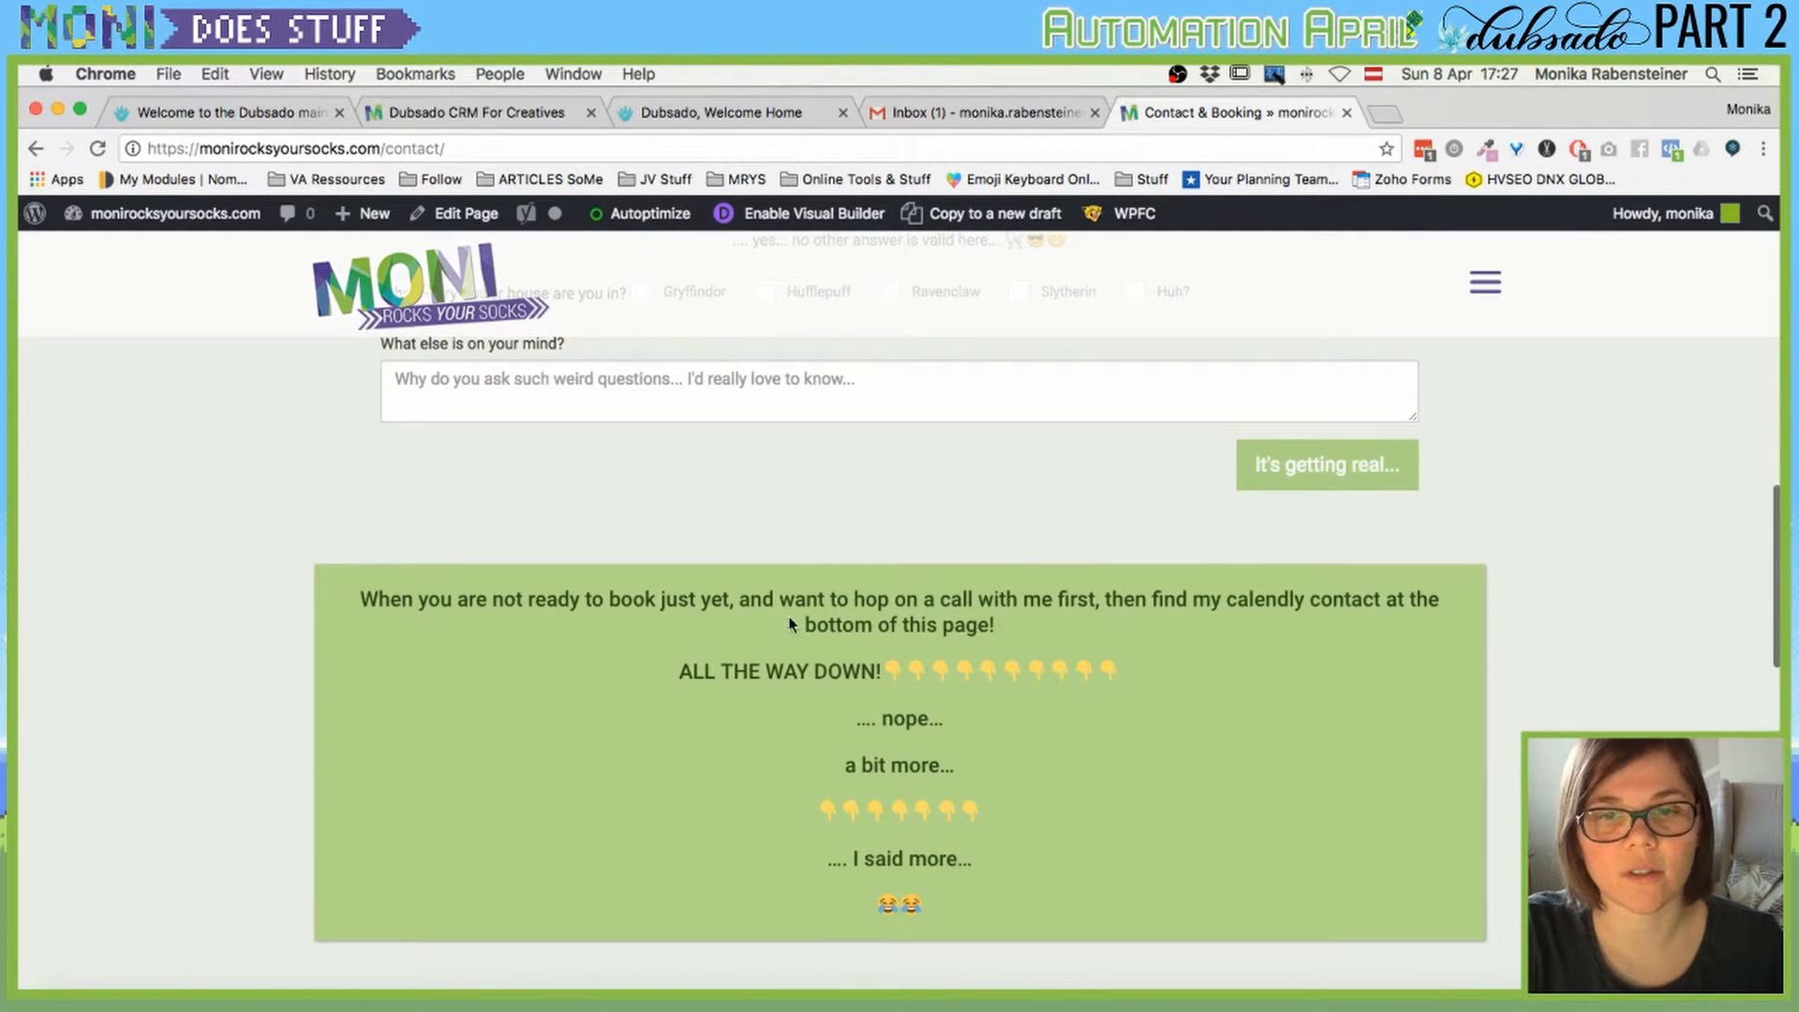
pyautogui.scroll(4, 389, 502)
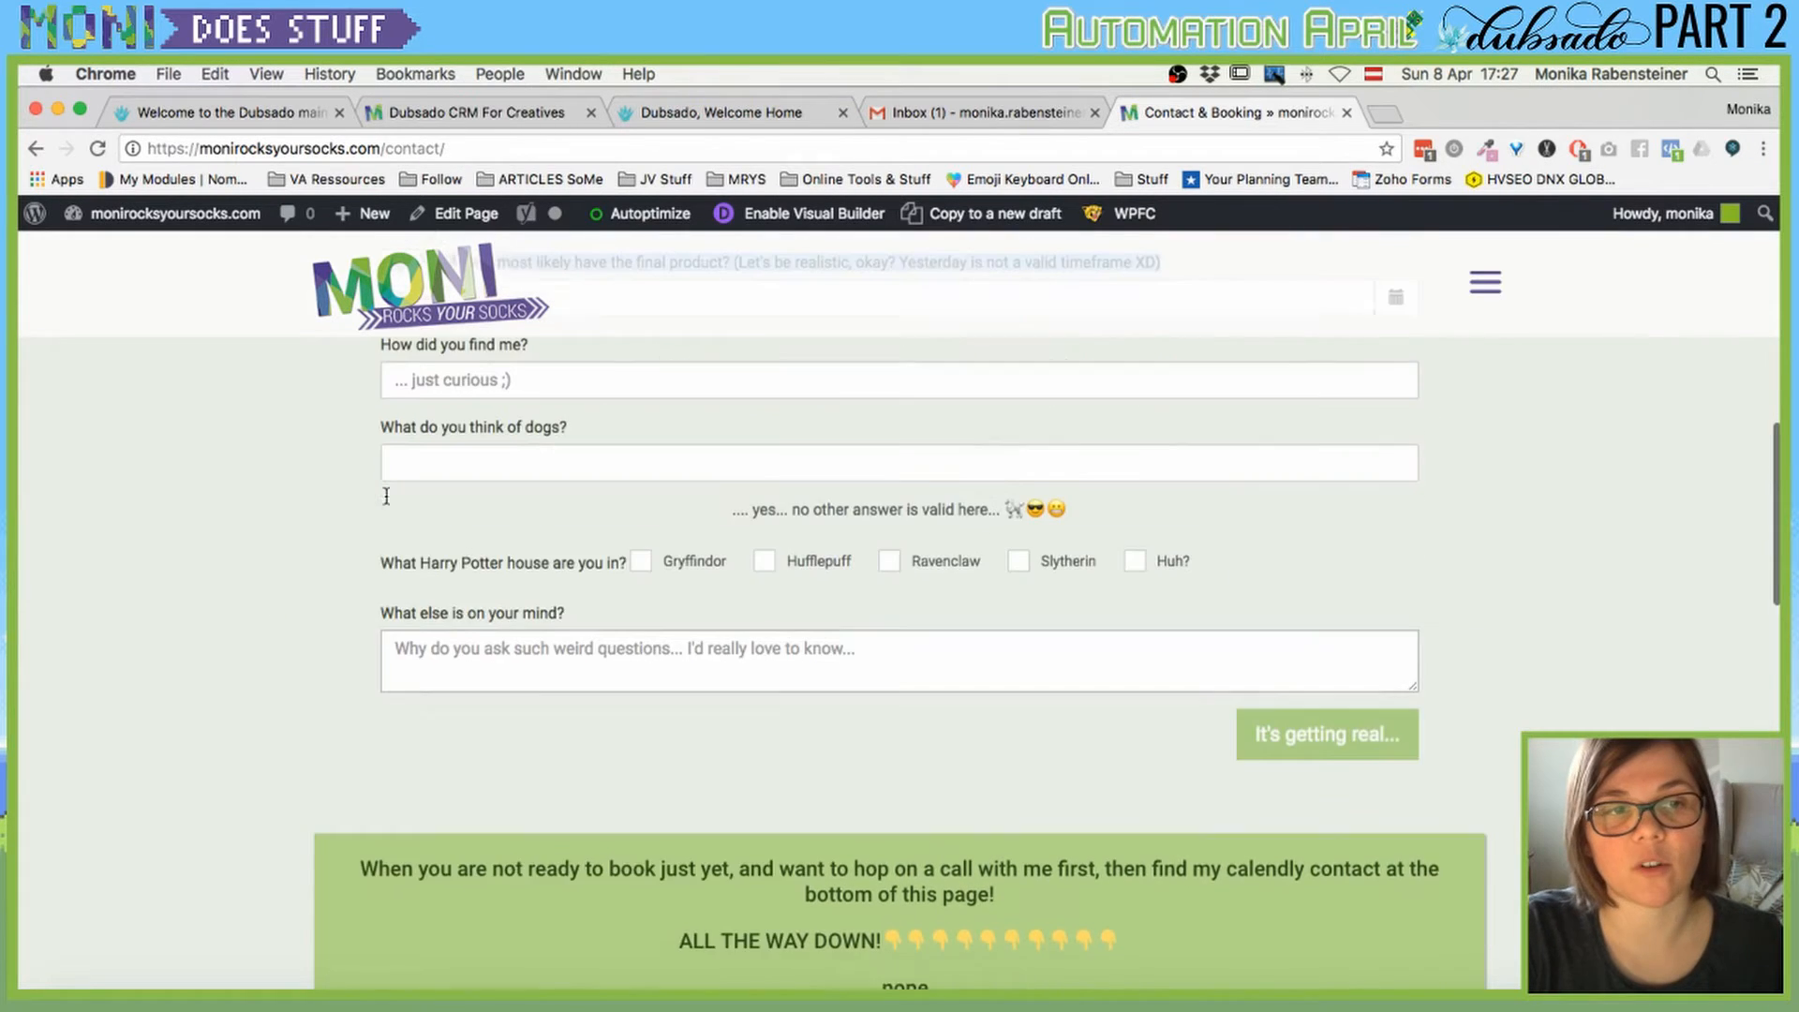
pyautogui.click(409, 521)
pyautogui.click(374, 480)
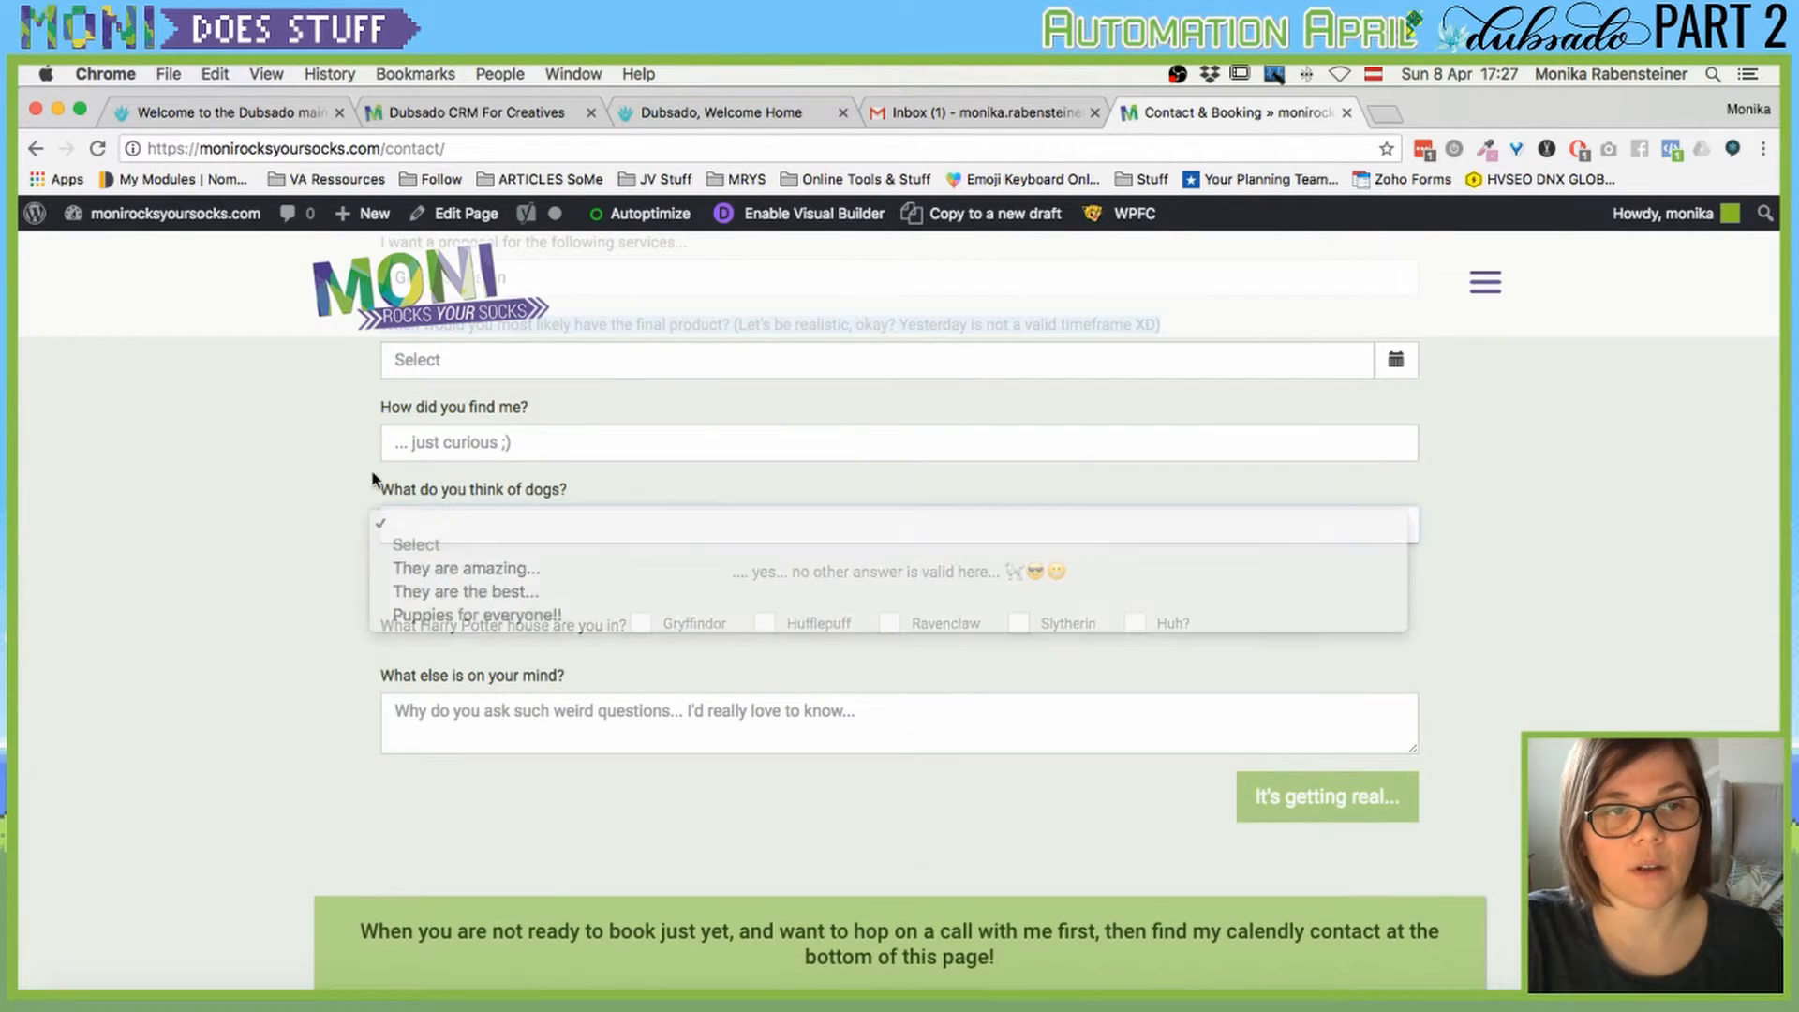
pyautogui.click(438, 434)
pyautogui.scroll(3, 365, 454)
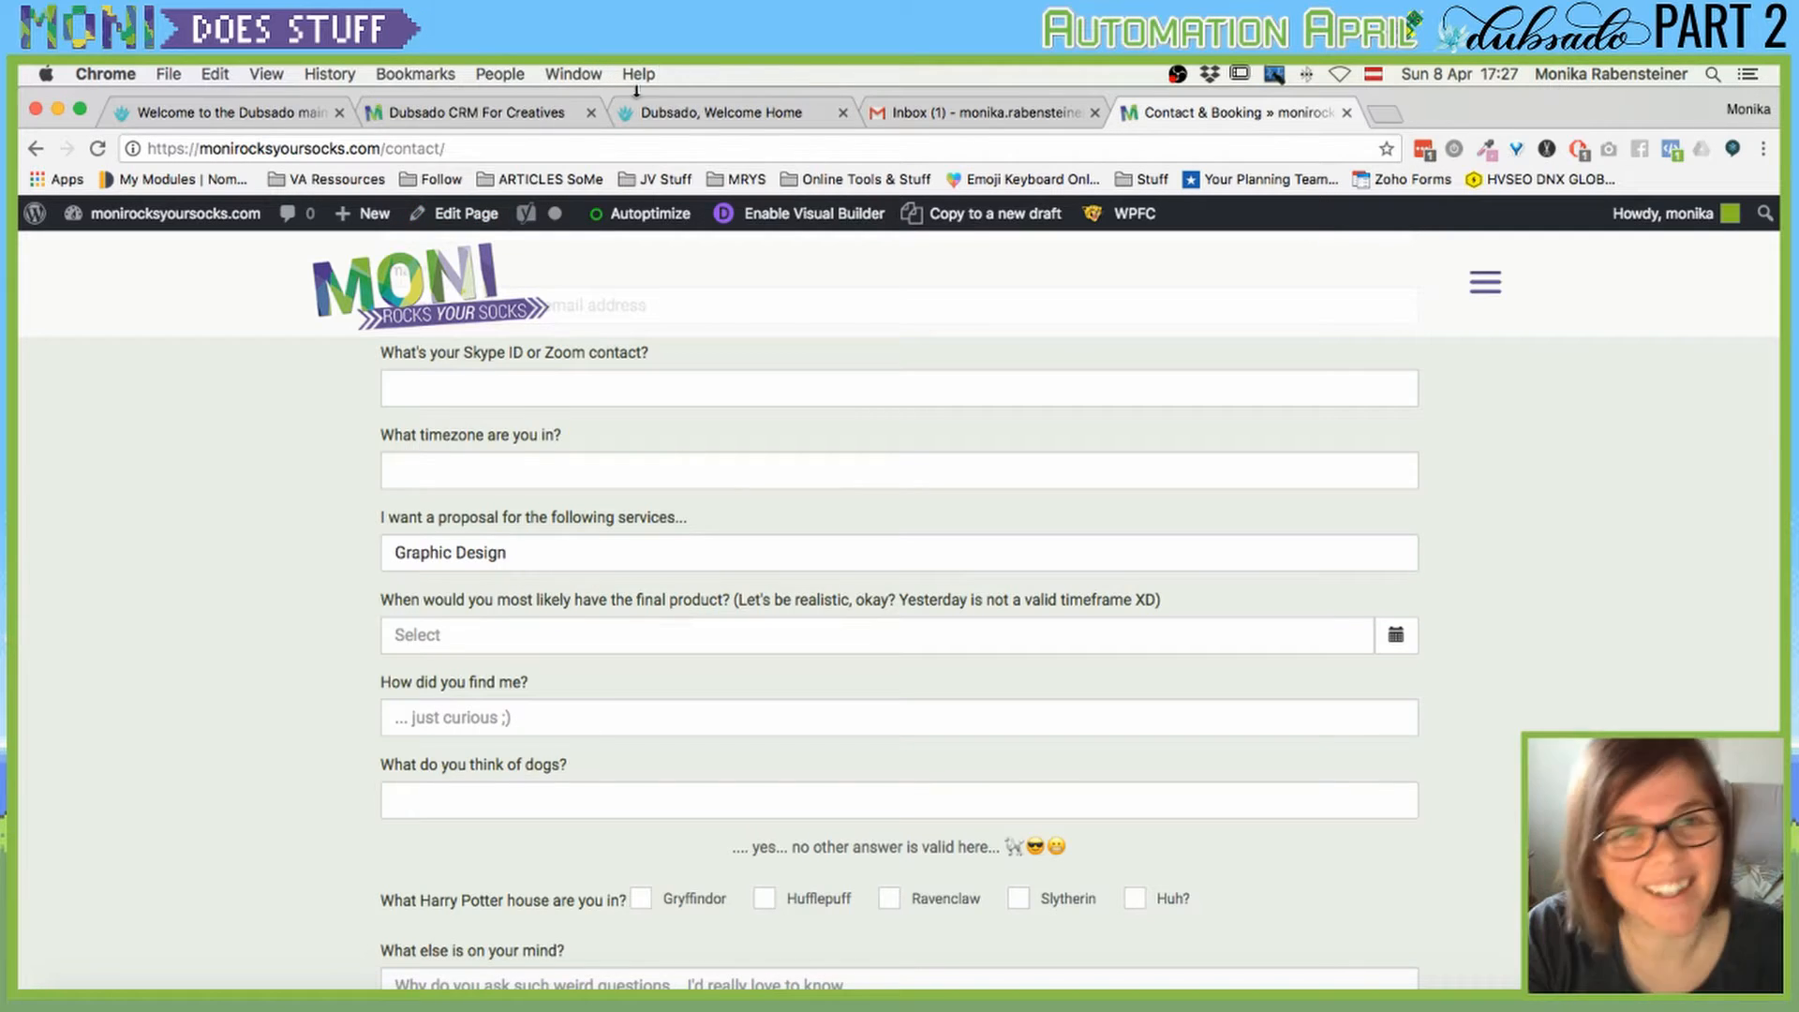
pyautogui.click(670, 113)
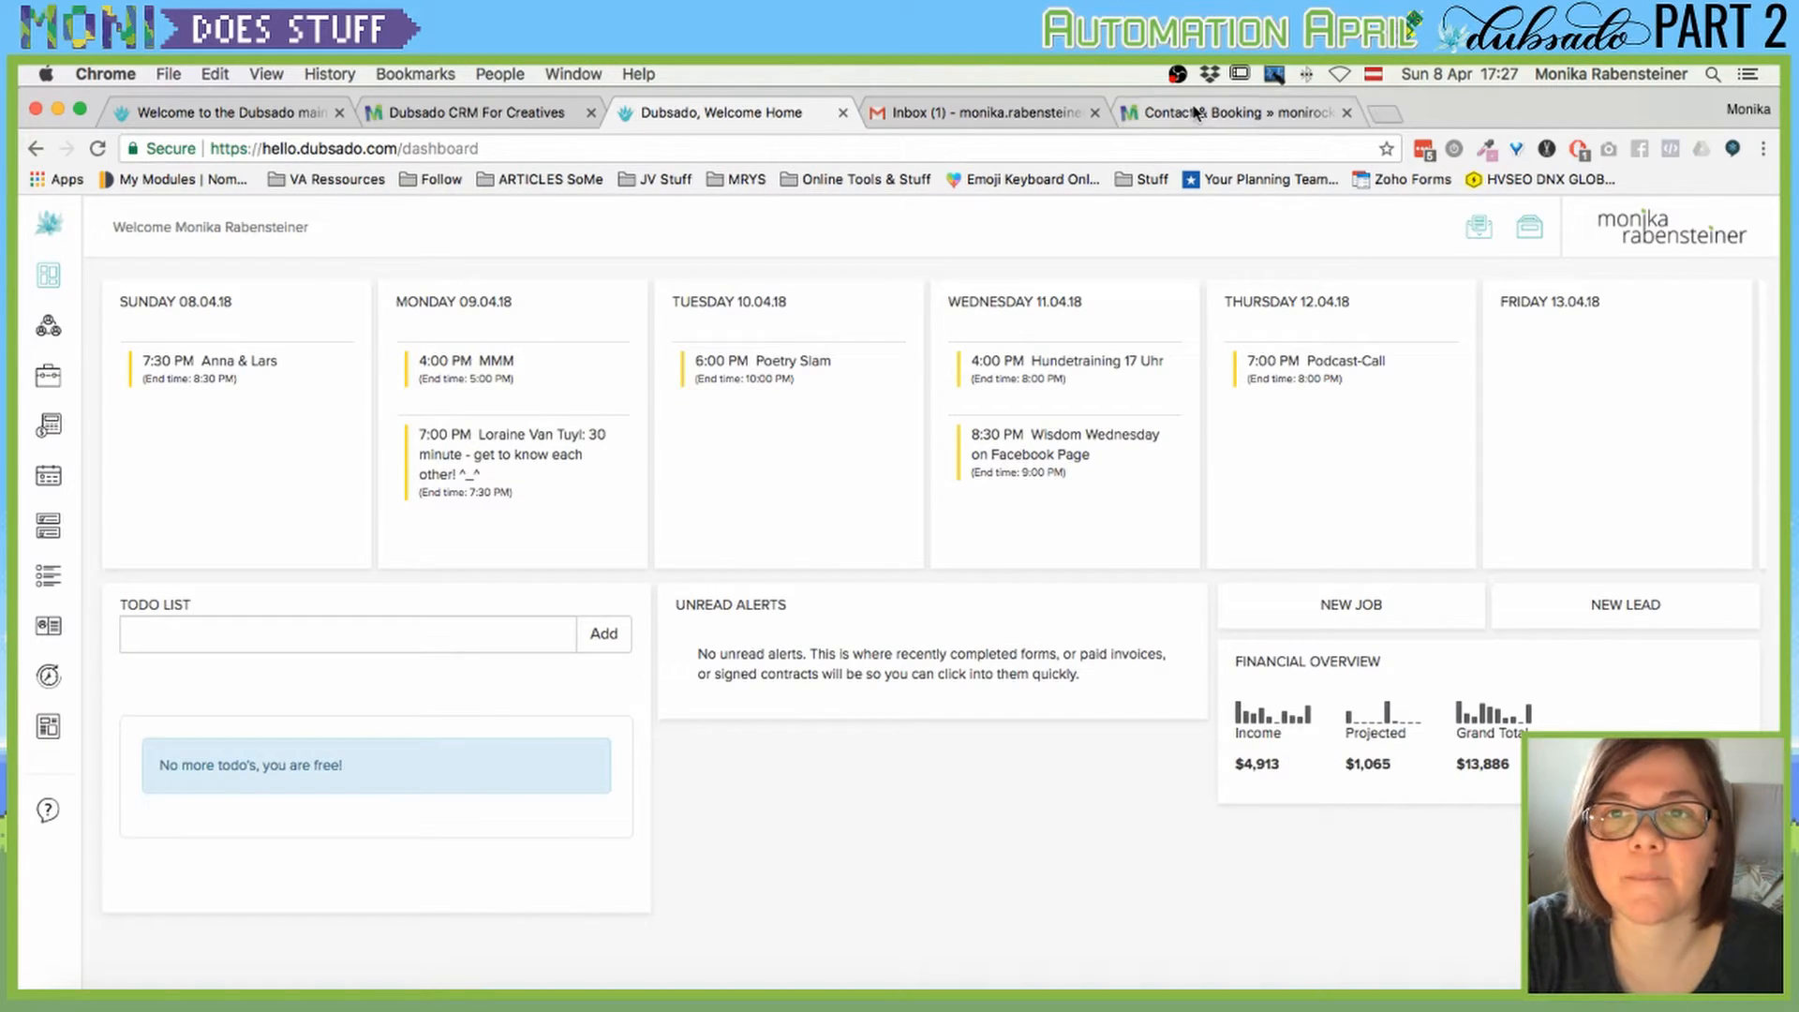
pyautogui.click(1228, 113)
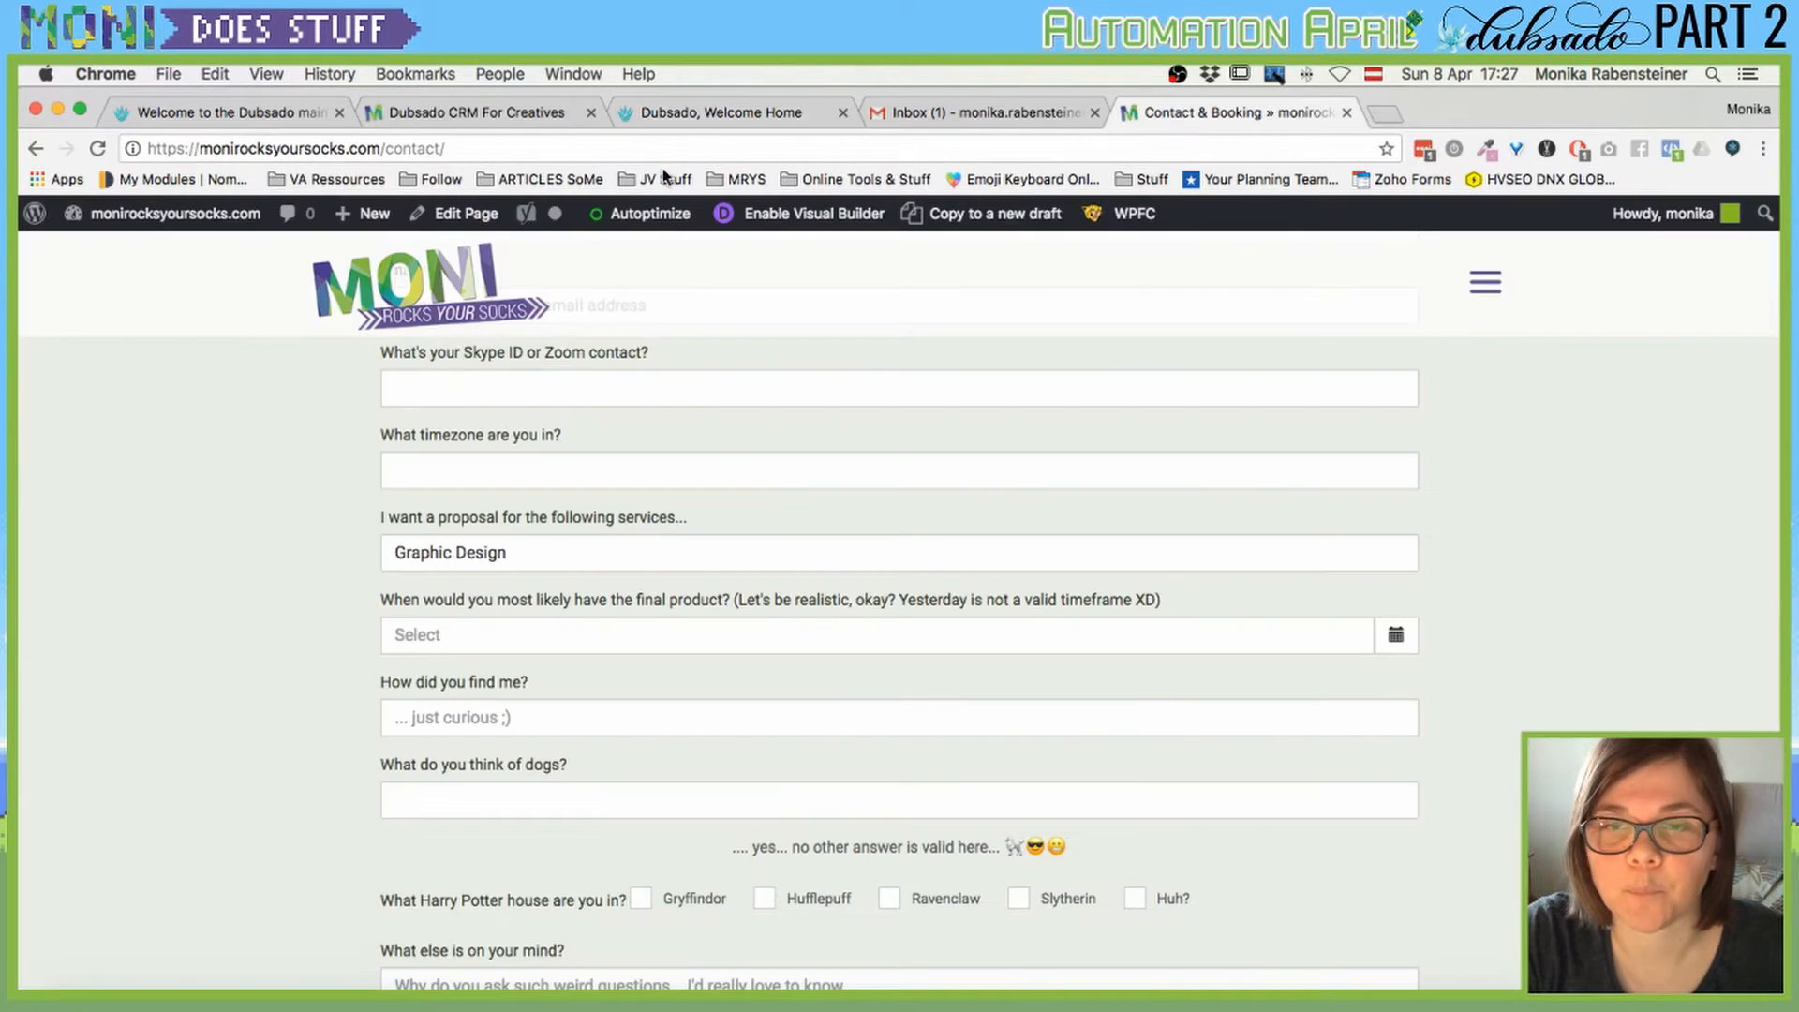
# Return to the Dubsado form editor and add a Workflow element between the timezone question and the proposal services question.
pyautogui.click(212, 112)
pyautogui.scroll(-2, 815, 757)
pyautogui.scroll(-3, 813, 757)
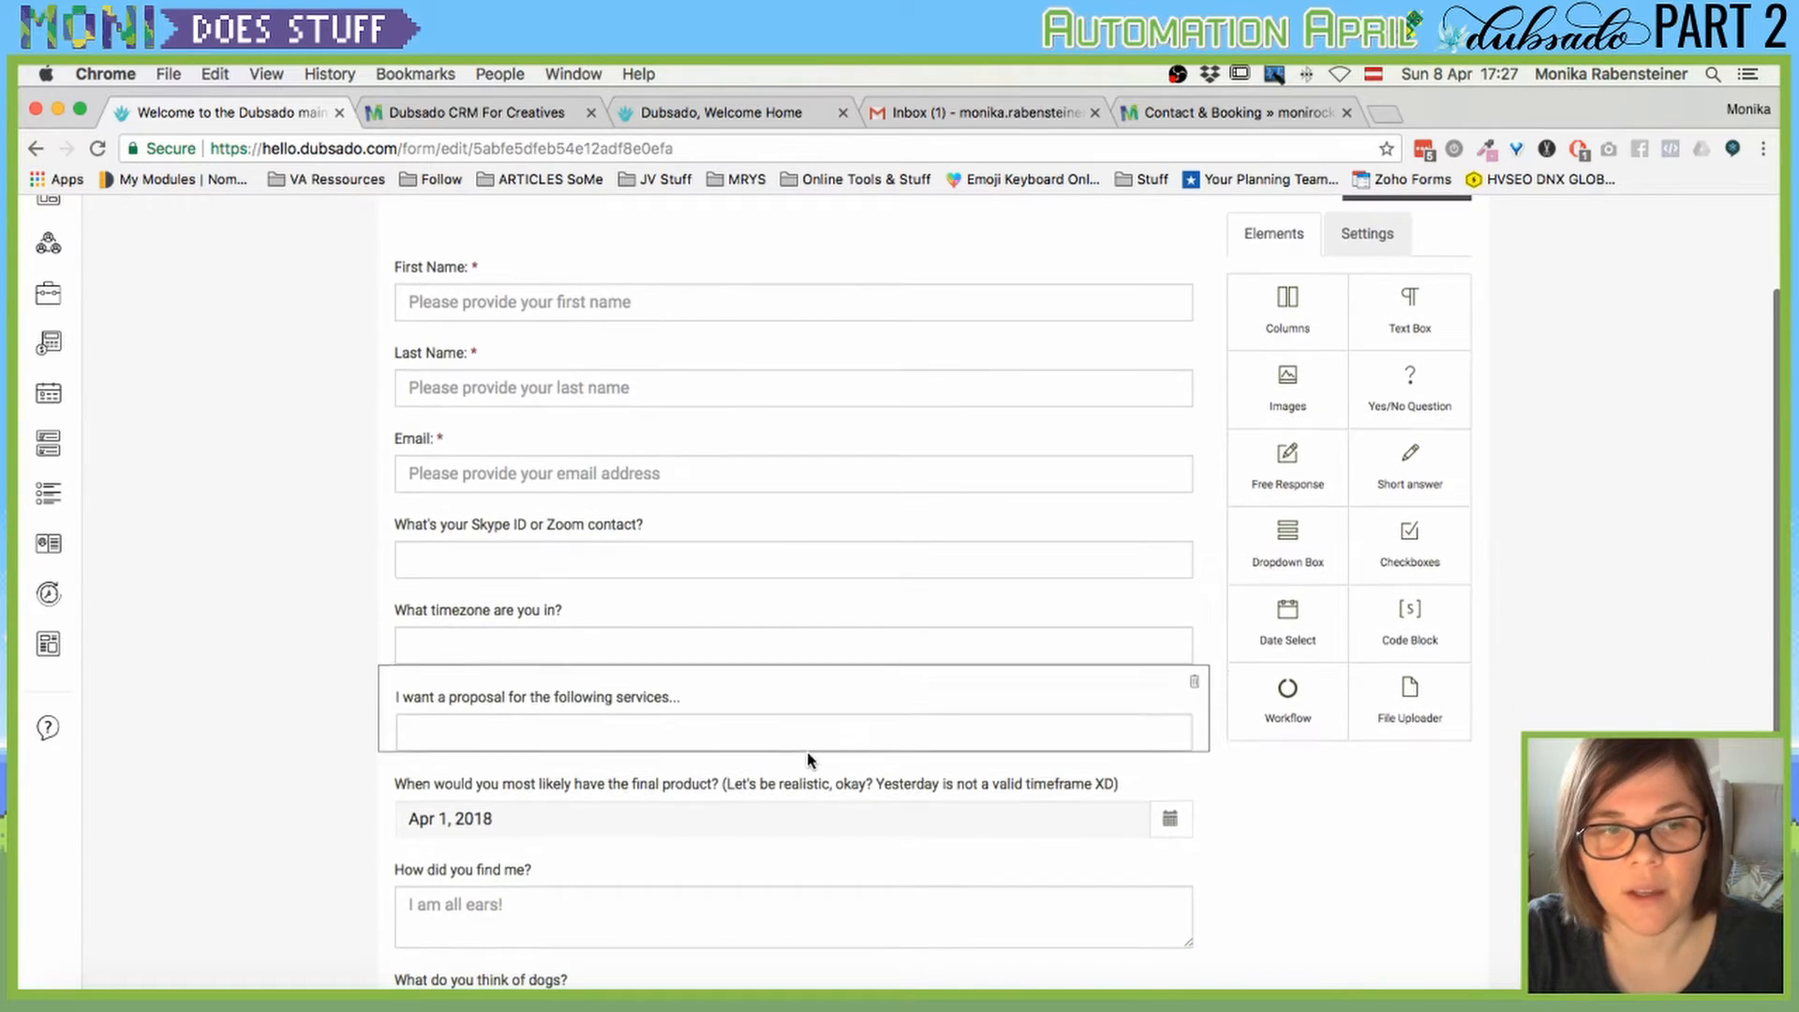
pyautogui.scroll(2, 1377, 390)
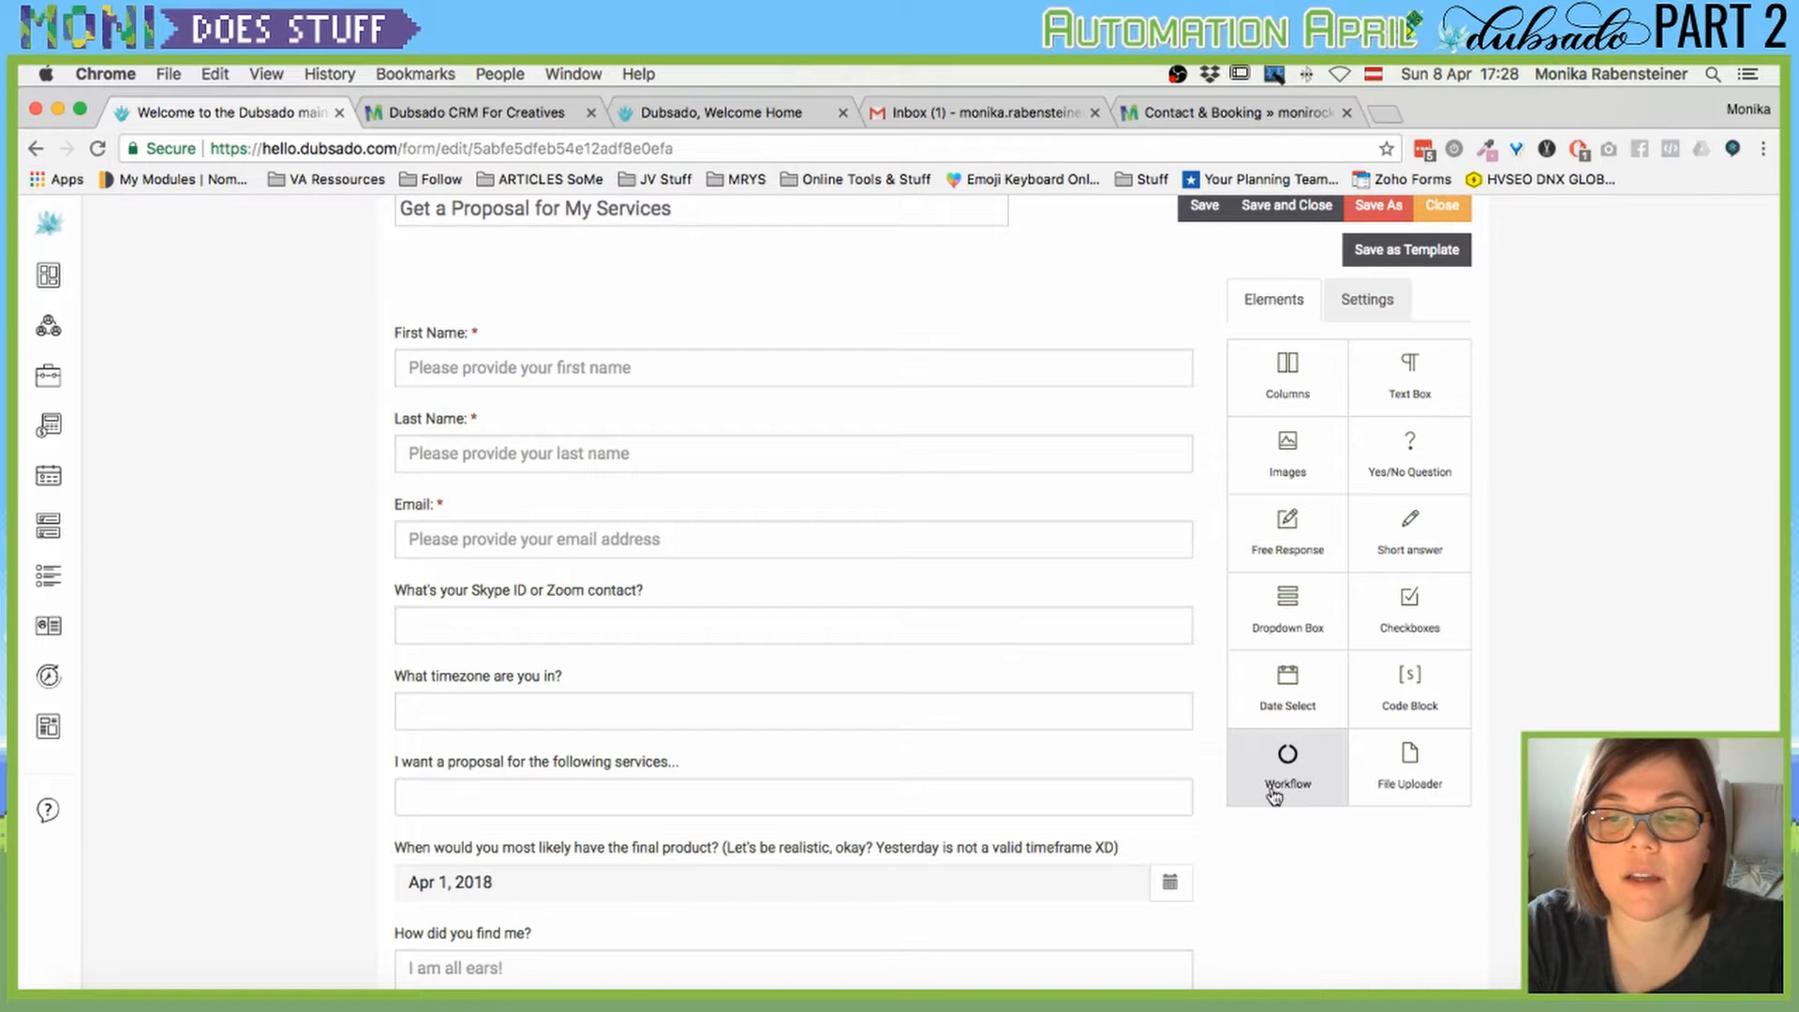
pyautogui.scroll(-1, 1295, 789)
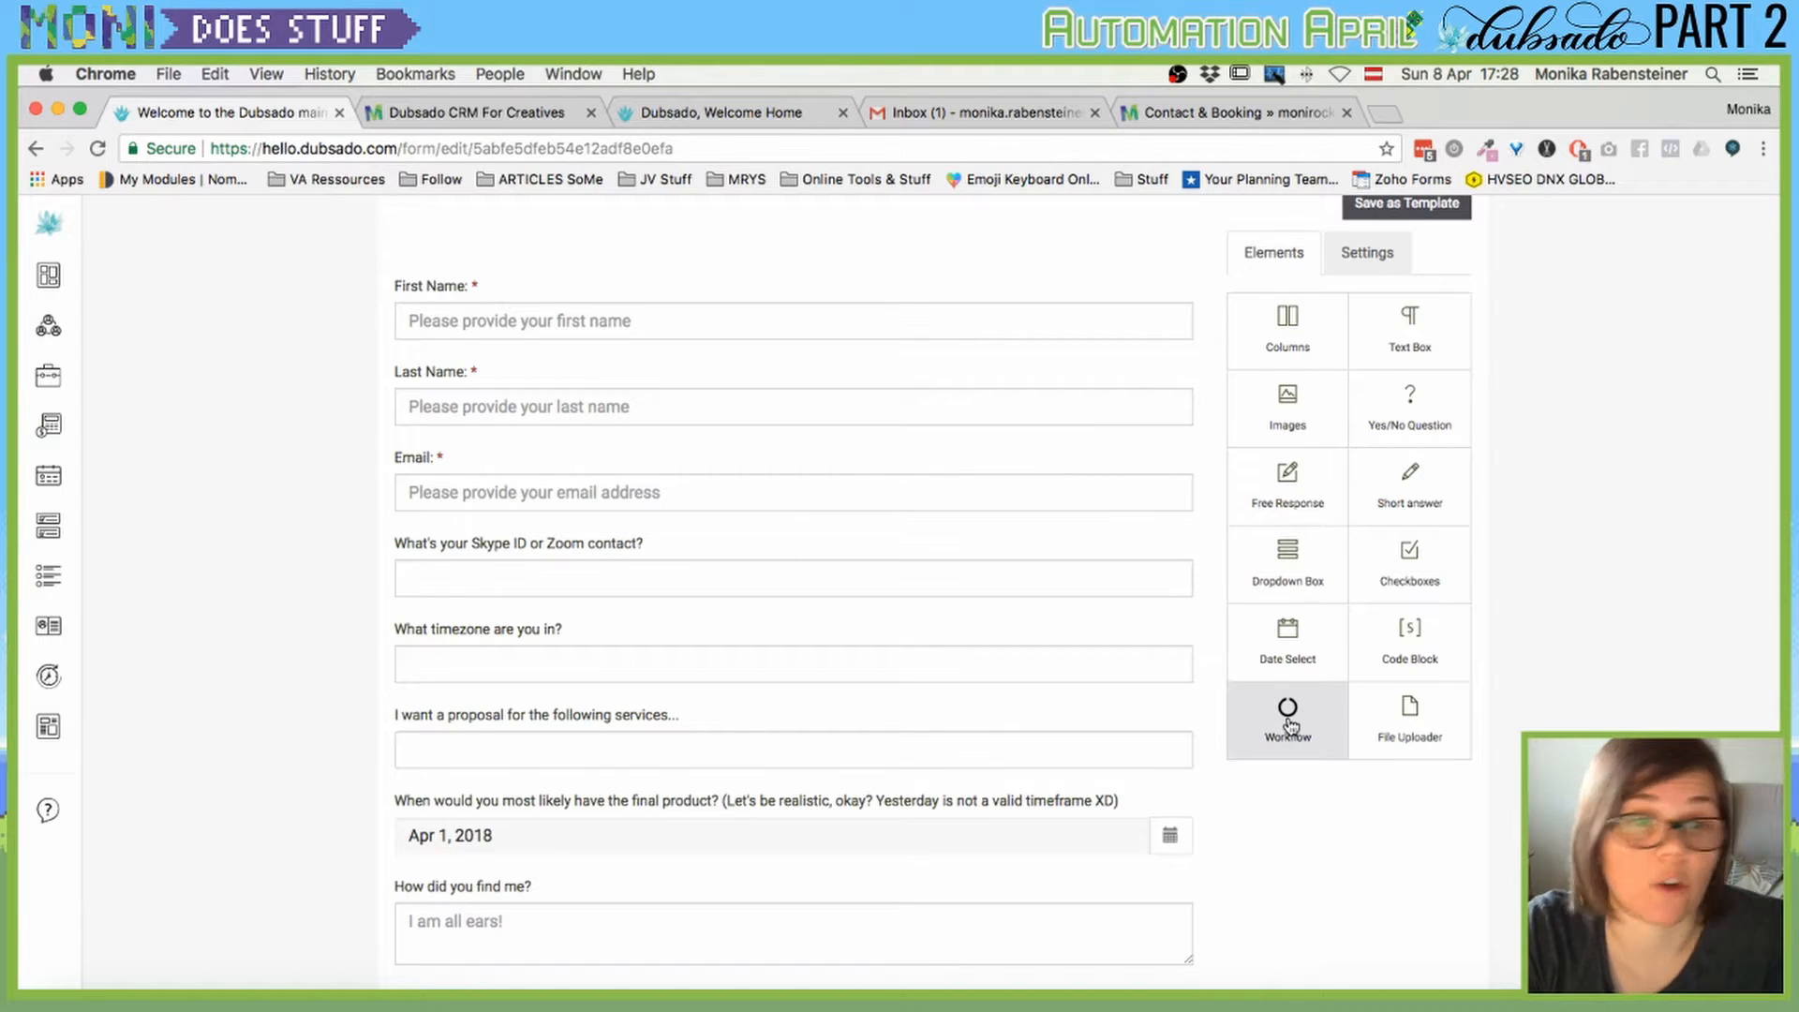
pyautogui.moveTo(1290, 725); pyautogui.dragTo(798, 667)
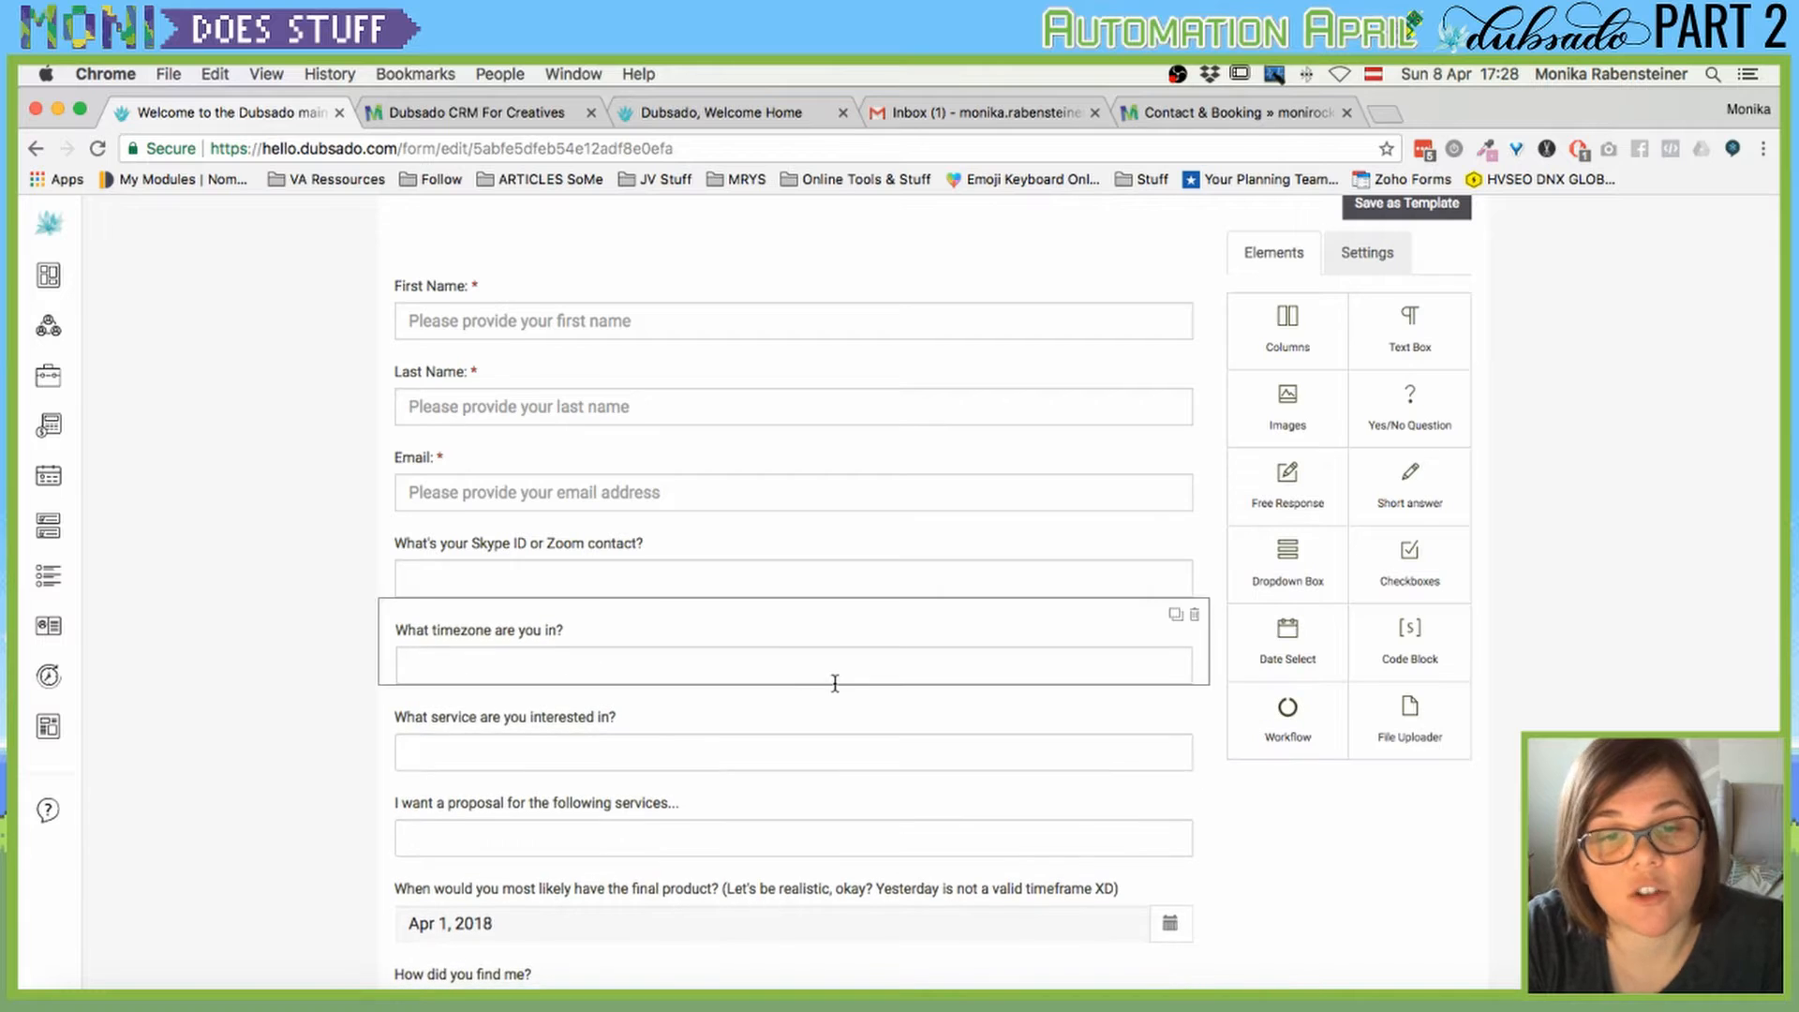
# In the "What service are you interested in?" dropdown, rename the options Headshots to Graphic Design and Wedding to Social Media Strategy.
pyautogui.click(719, 717)
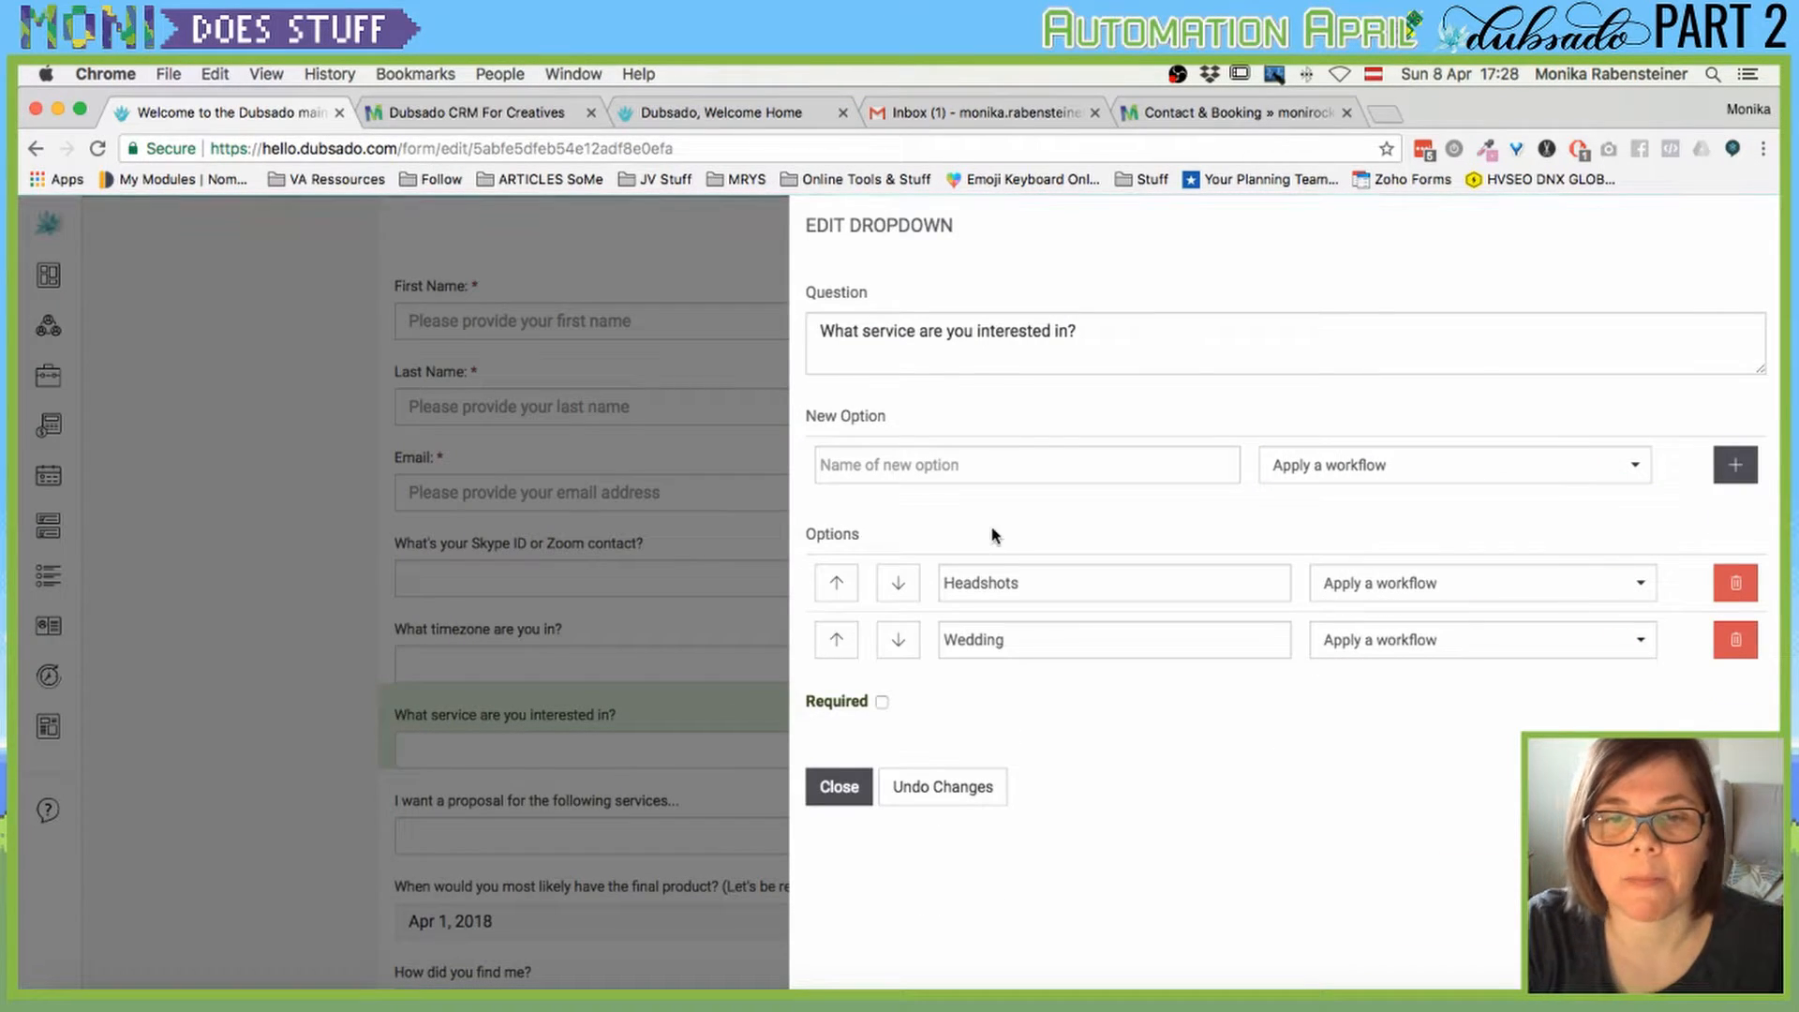
pyautogui.tripleClick(911, 341)
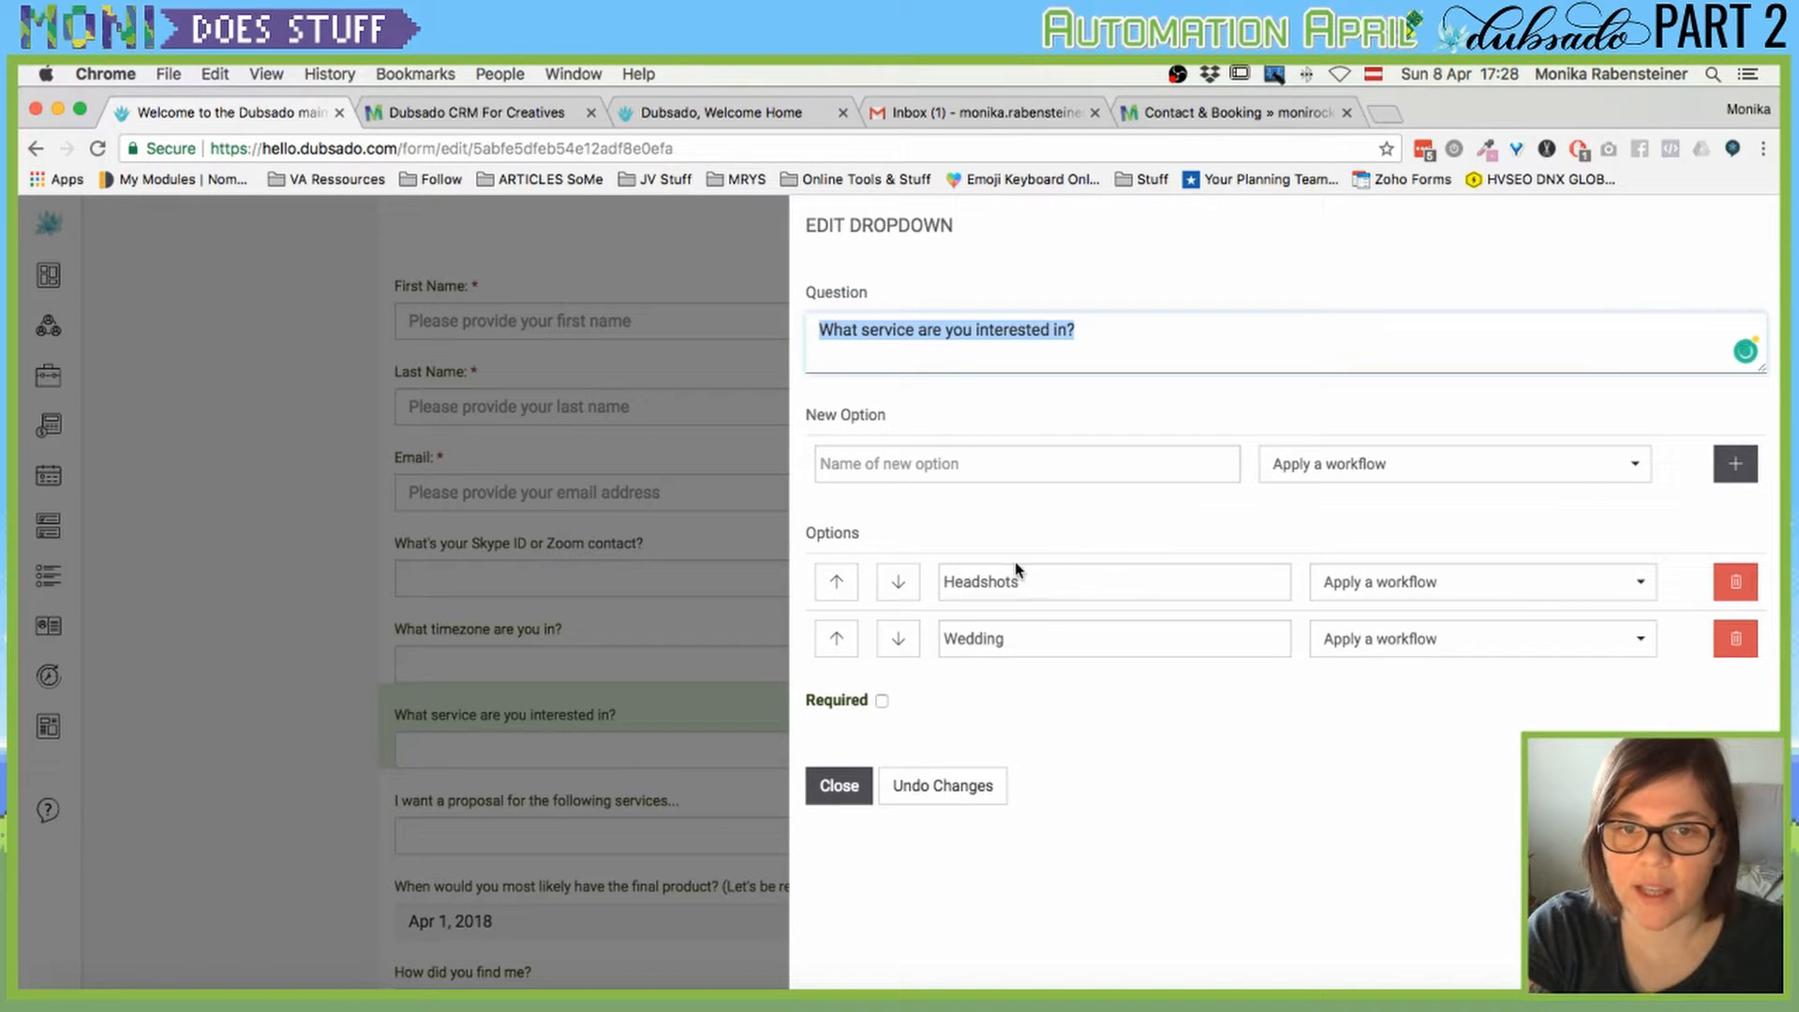
pyautogui.doubleClick(1009, 594)
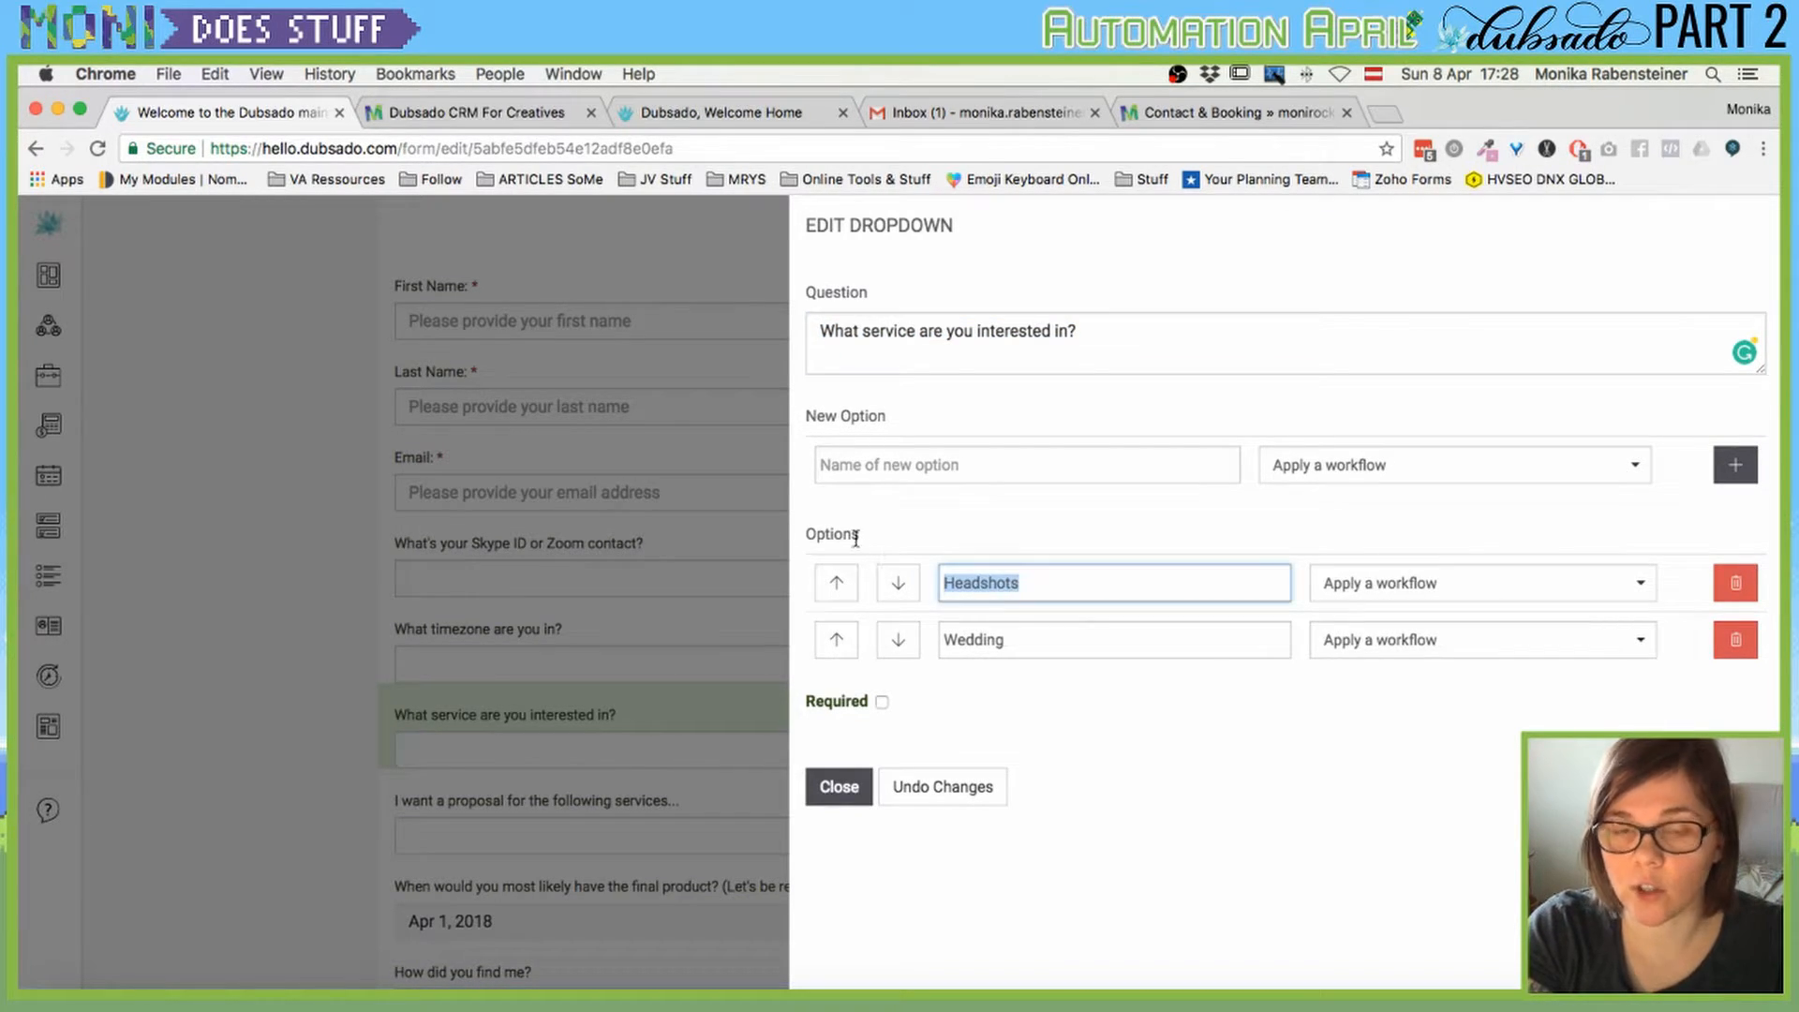
pyautogui.write('Graphic Design')
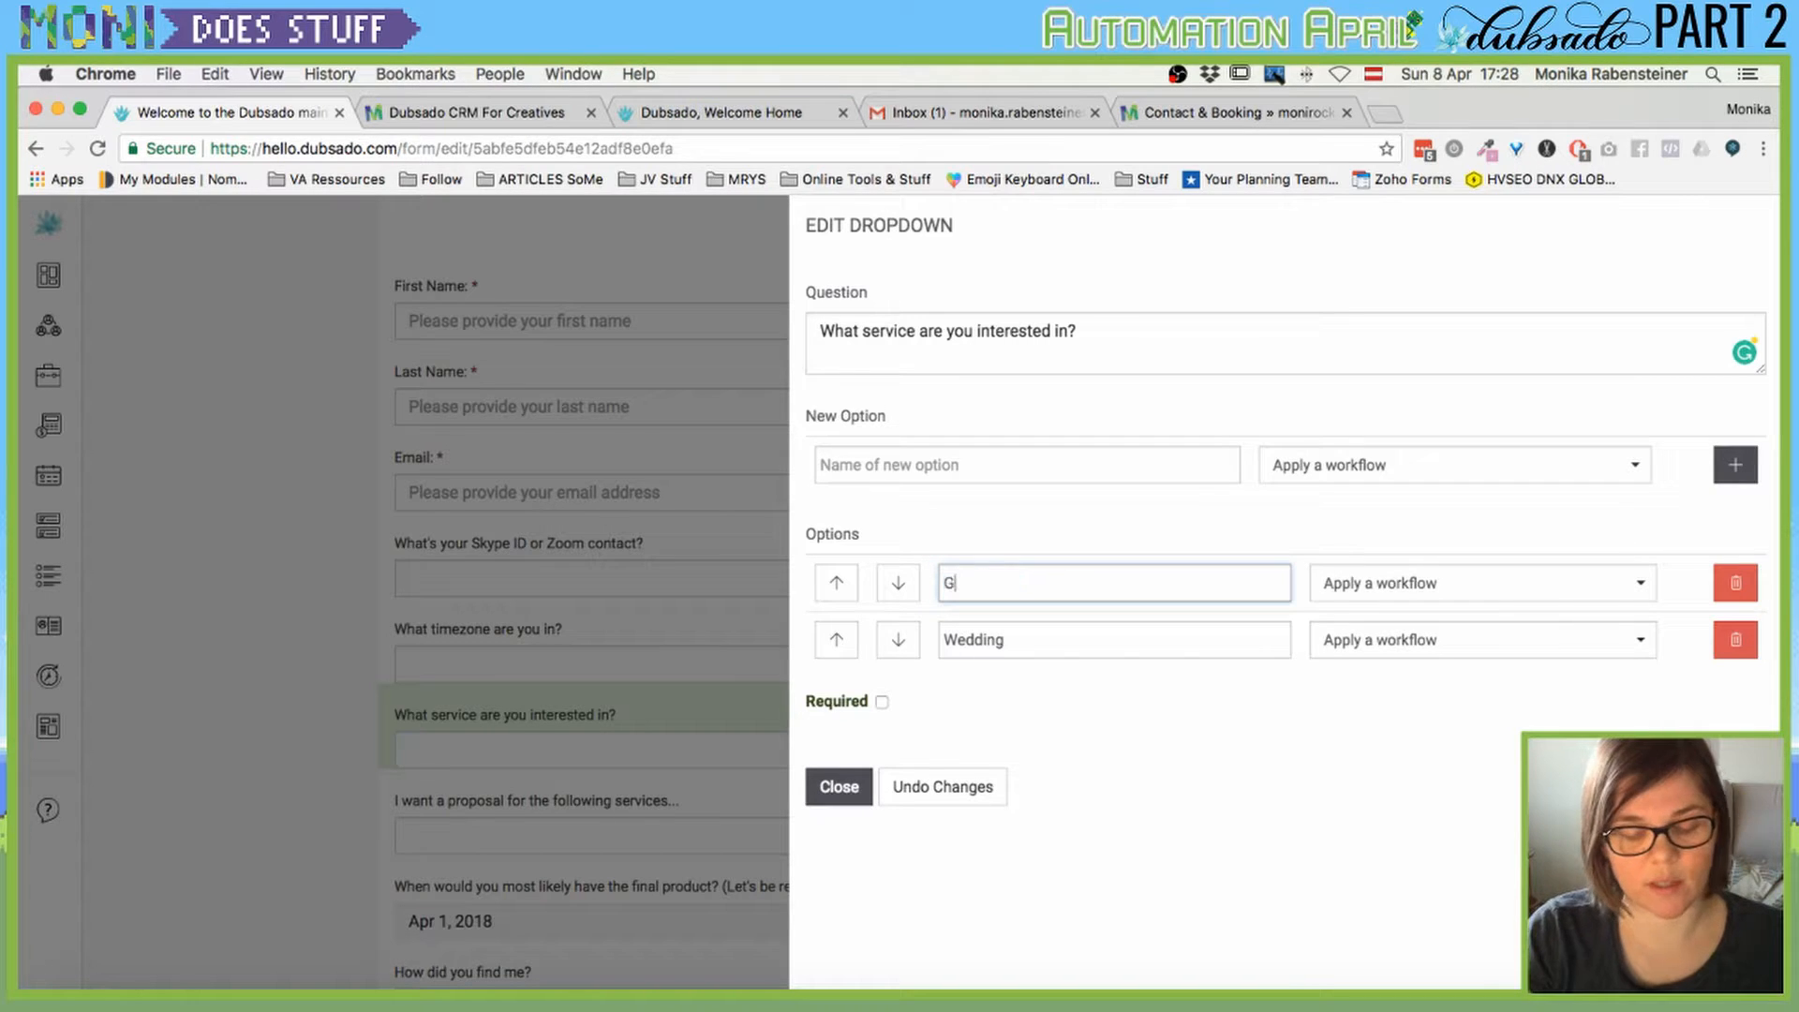
pyautogui.doubleClick(1076, 650)
pyautogui.write('SO')
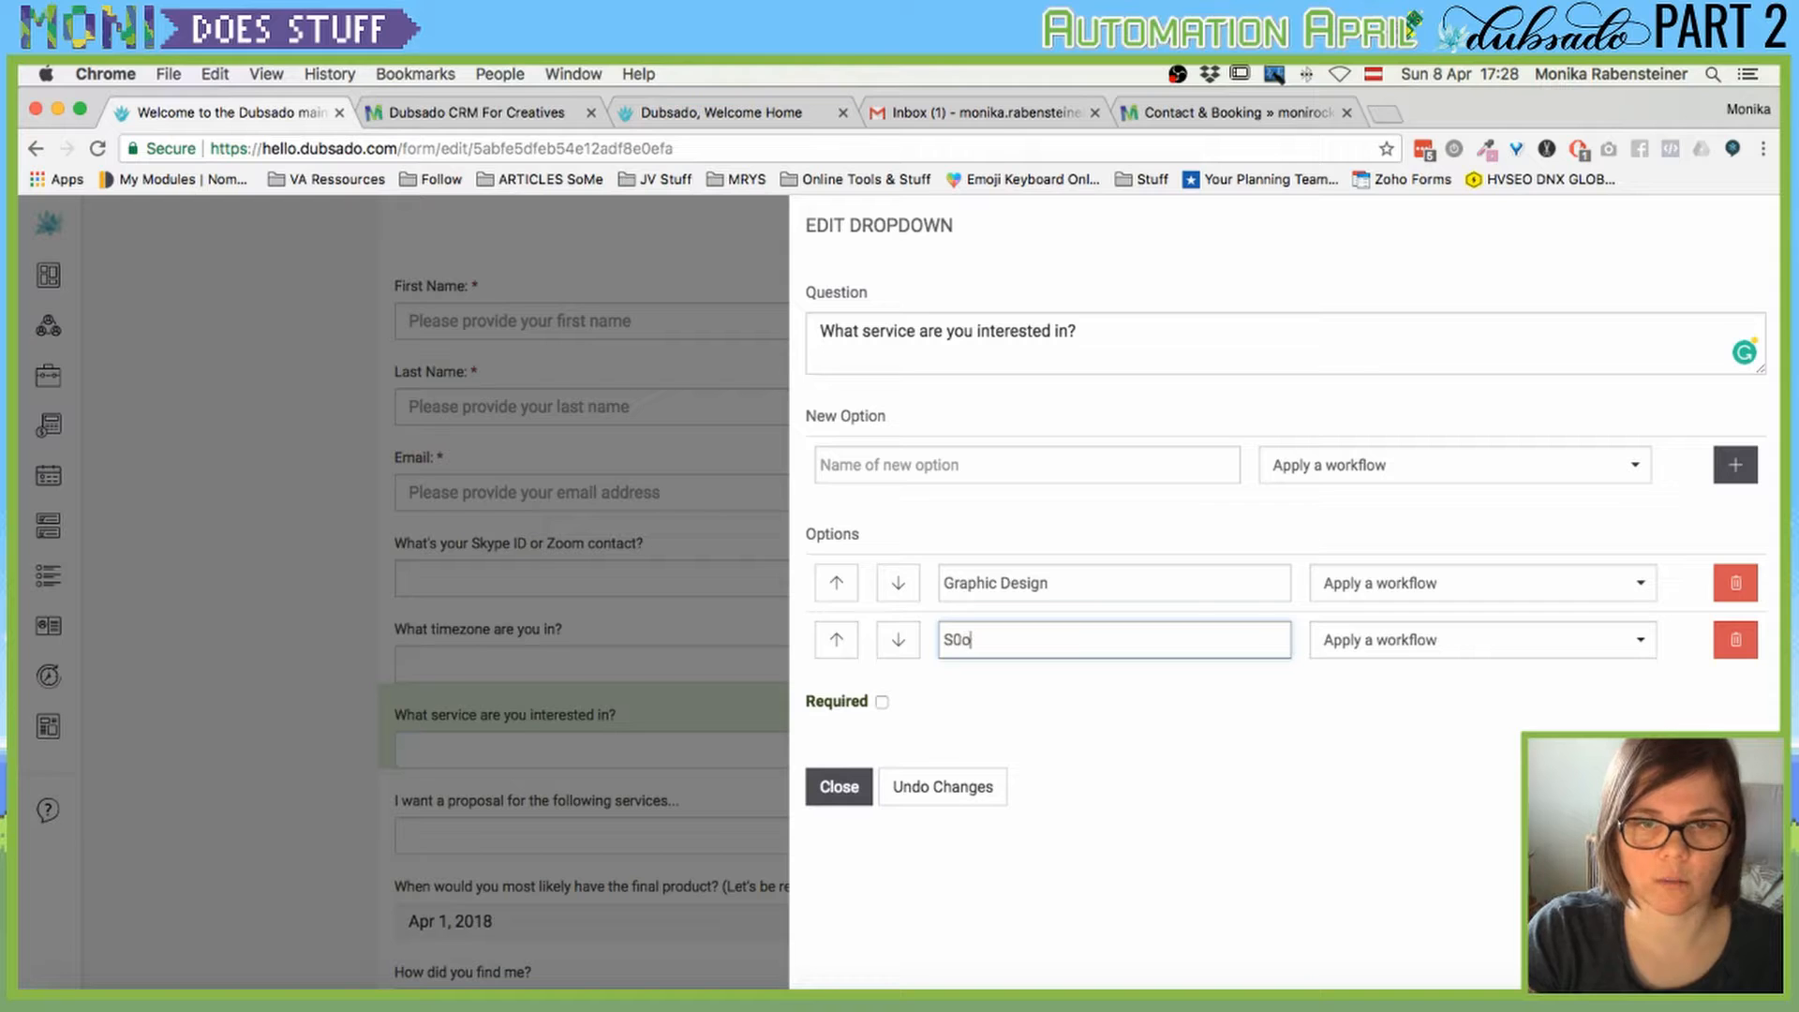
pyautogui.write('cial Media Strategy')
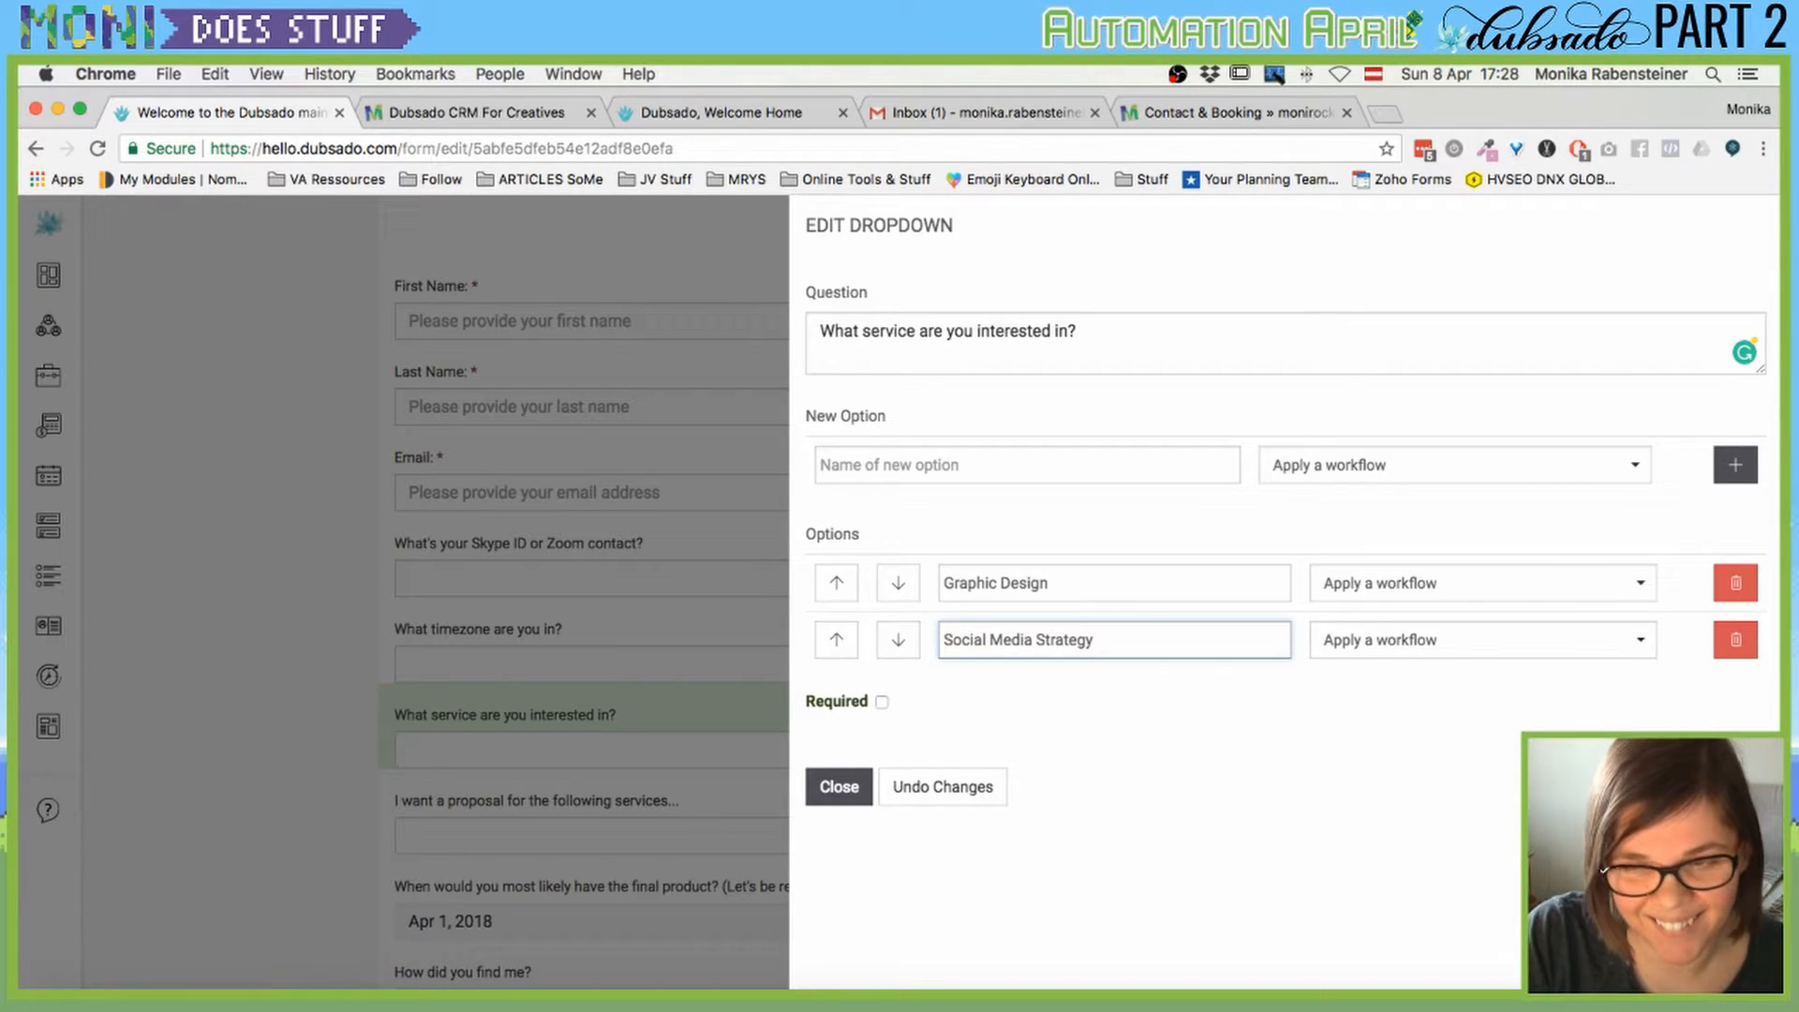
# Apply Graphic Design Flow to the Graphic Design option and TEST FLOW to Social Media Strategy, and close the dropdown settings.
pyautogui.click(1124, 595)
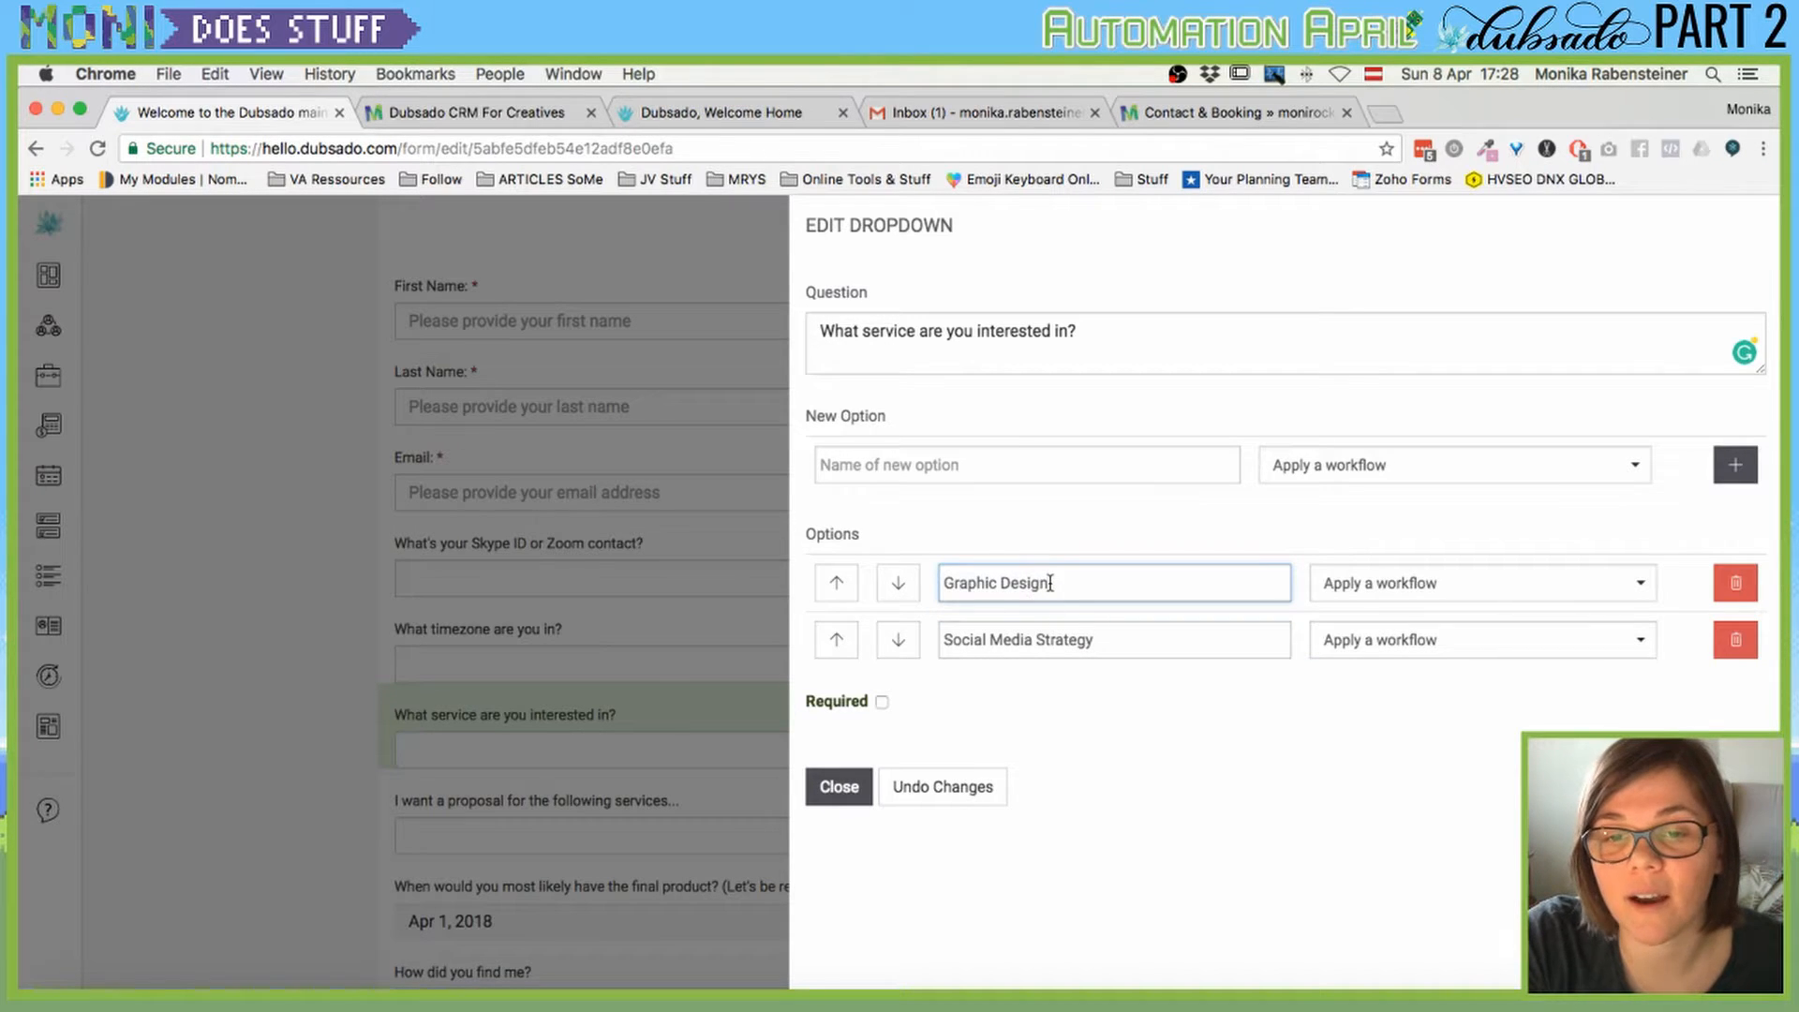
pyautogui.click(1417, 582)
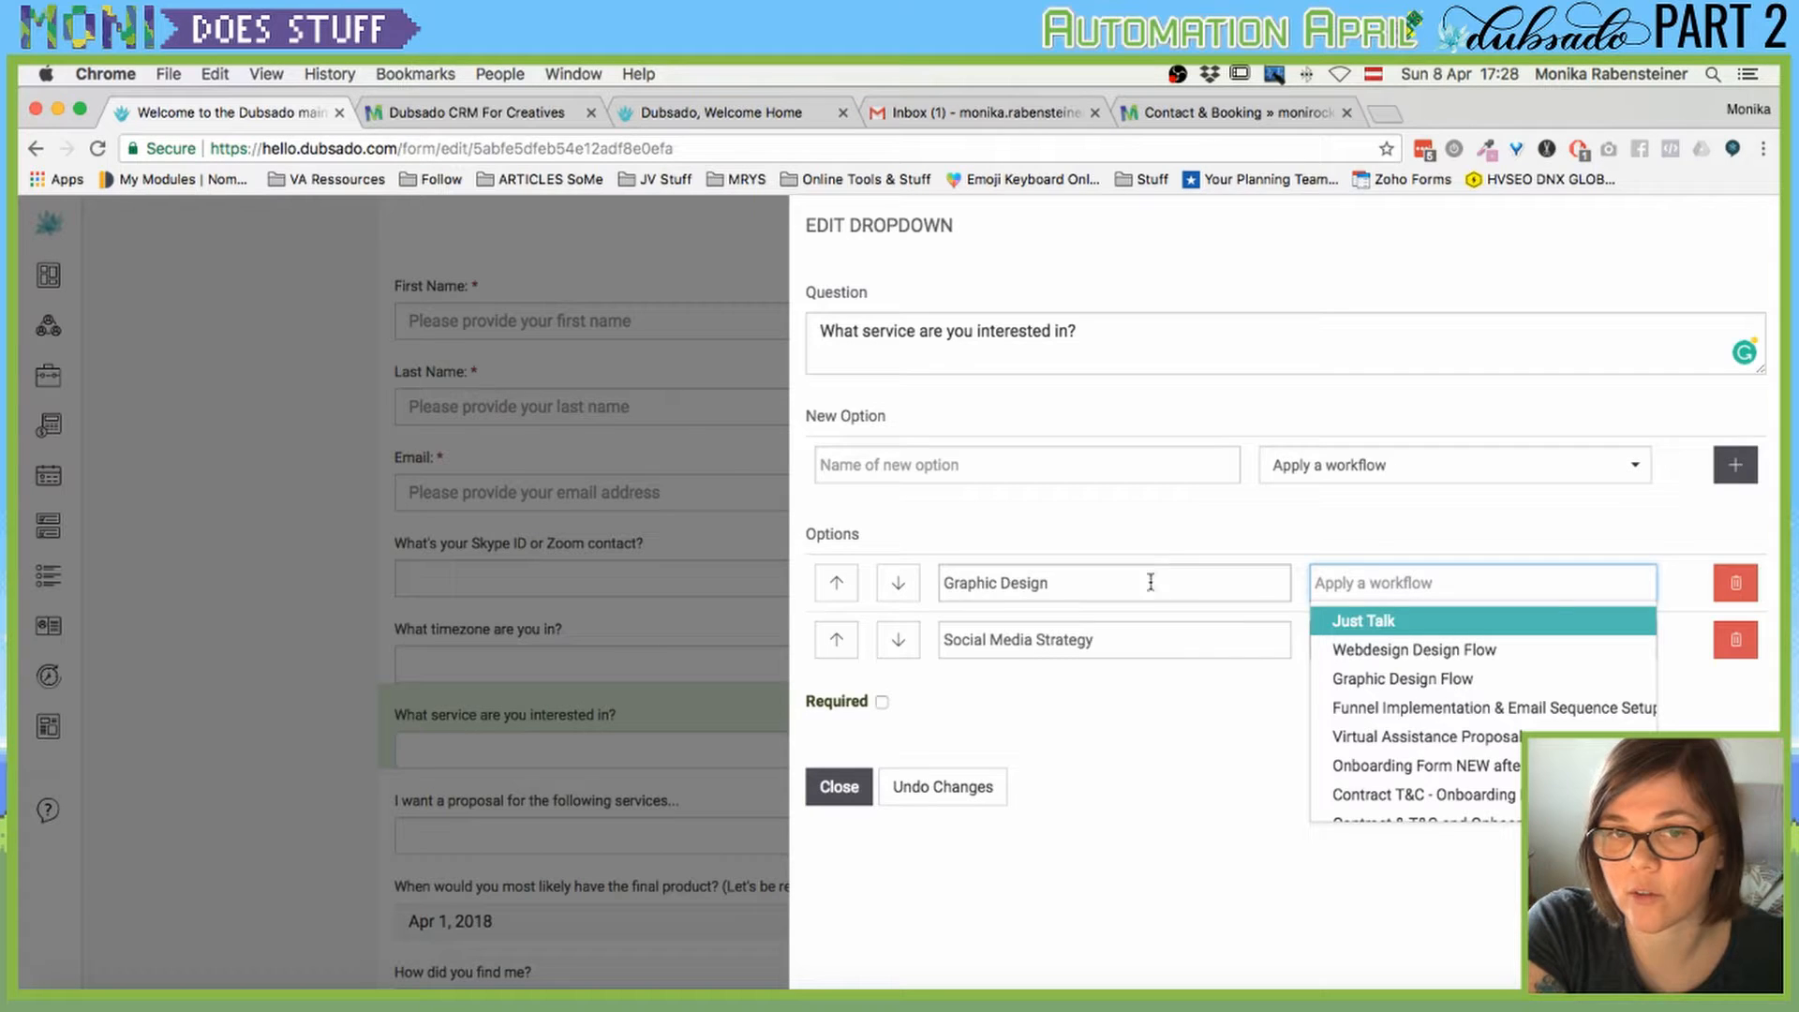
pyautogui.click(1398, 686)
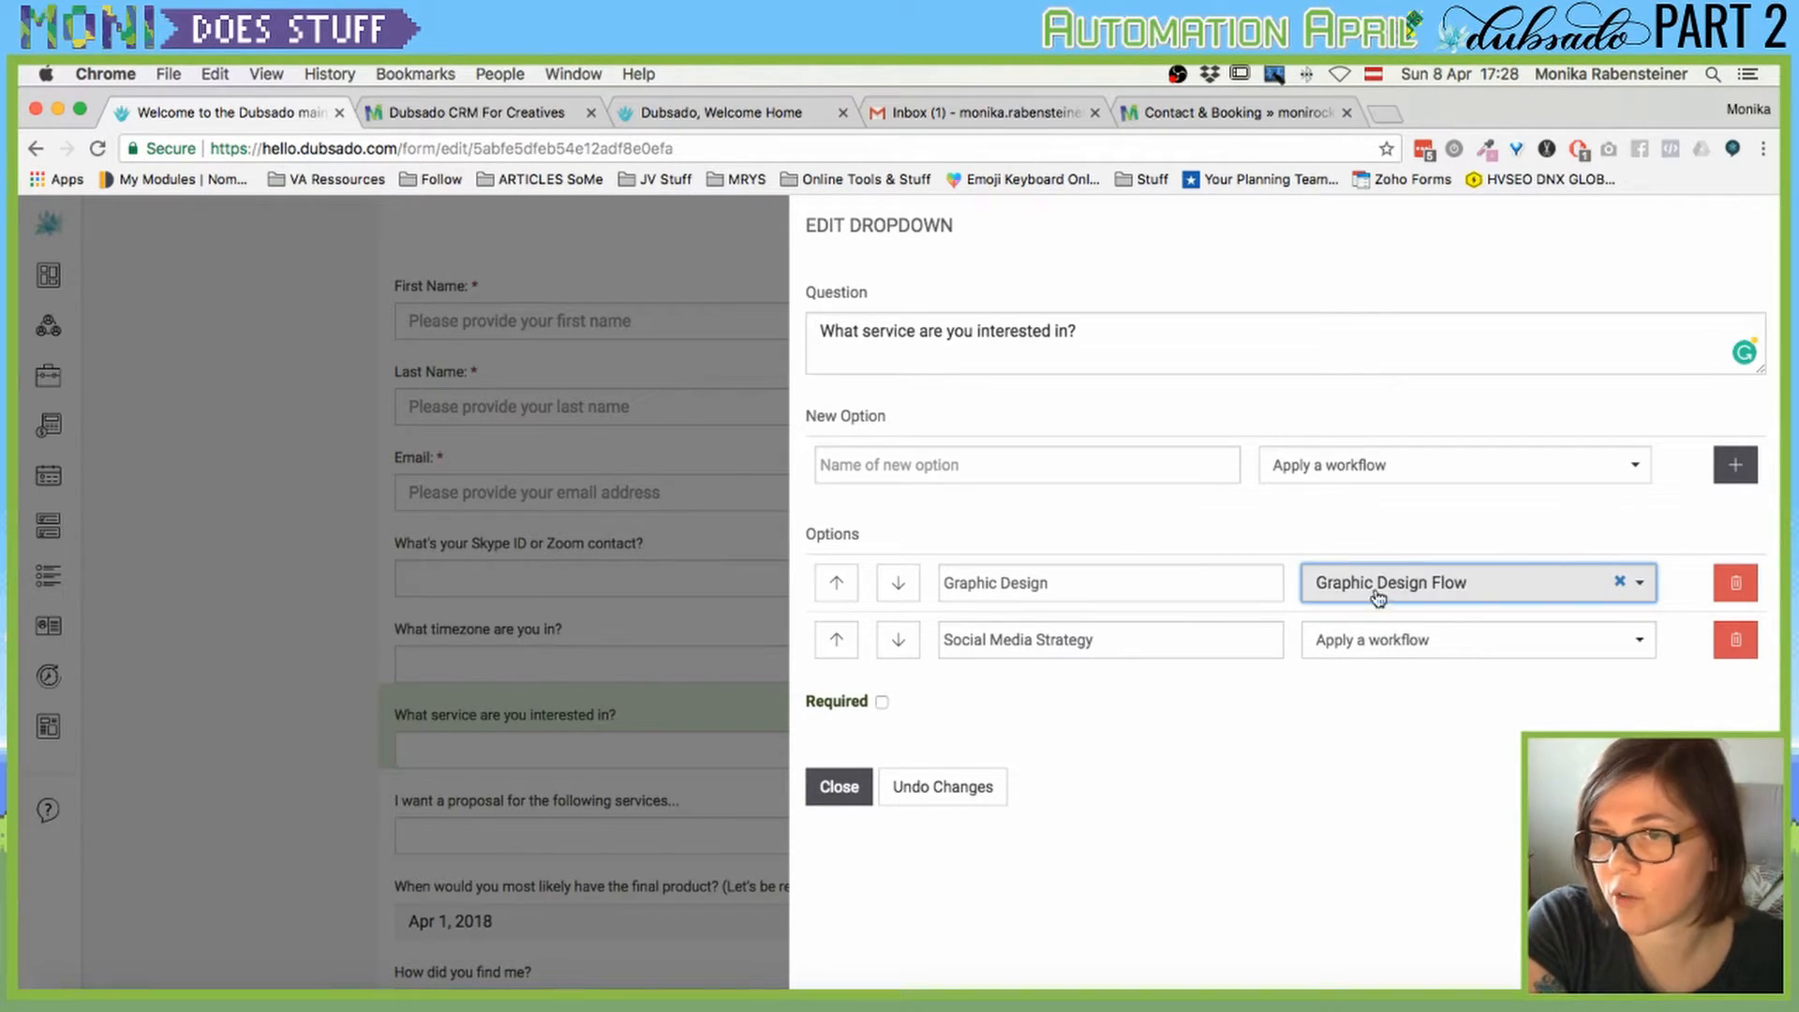
pyautogui.click(1355, 648)
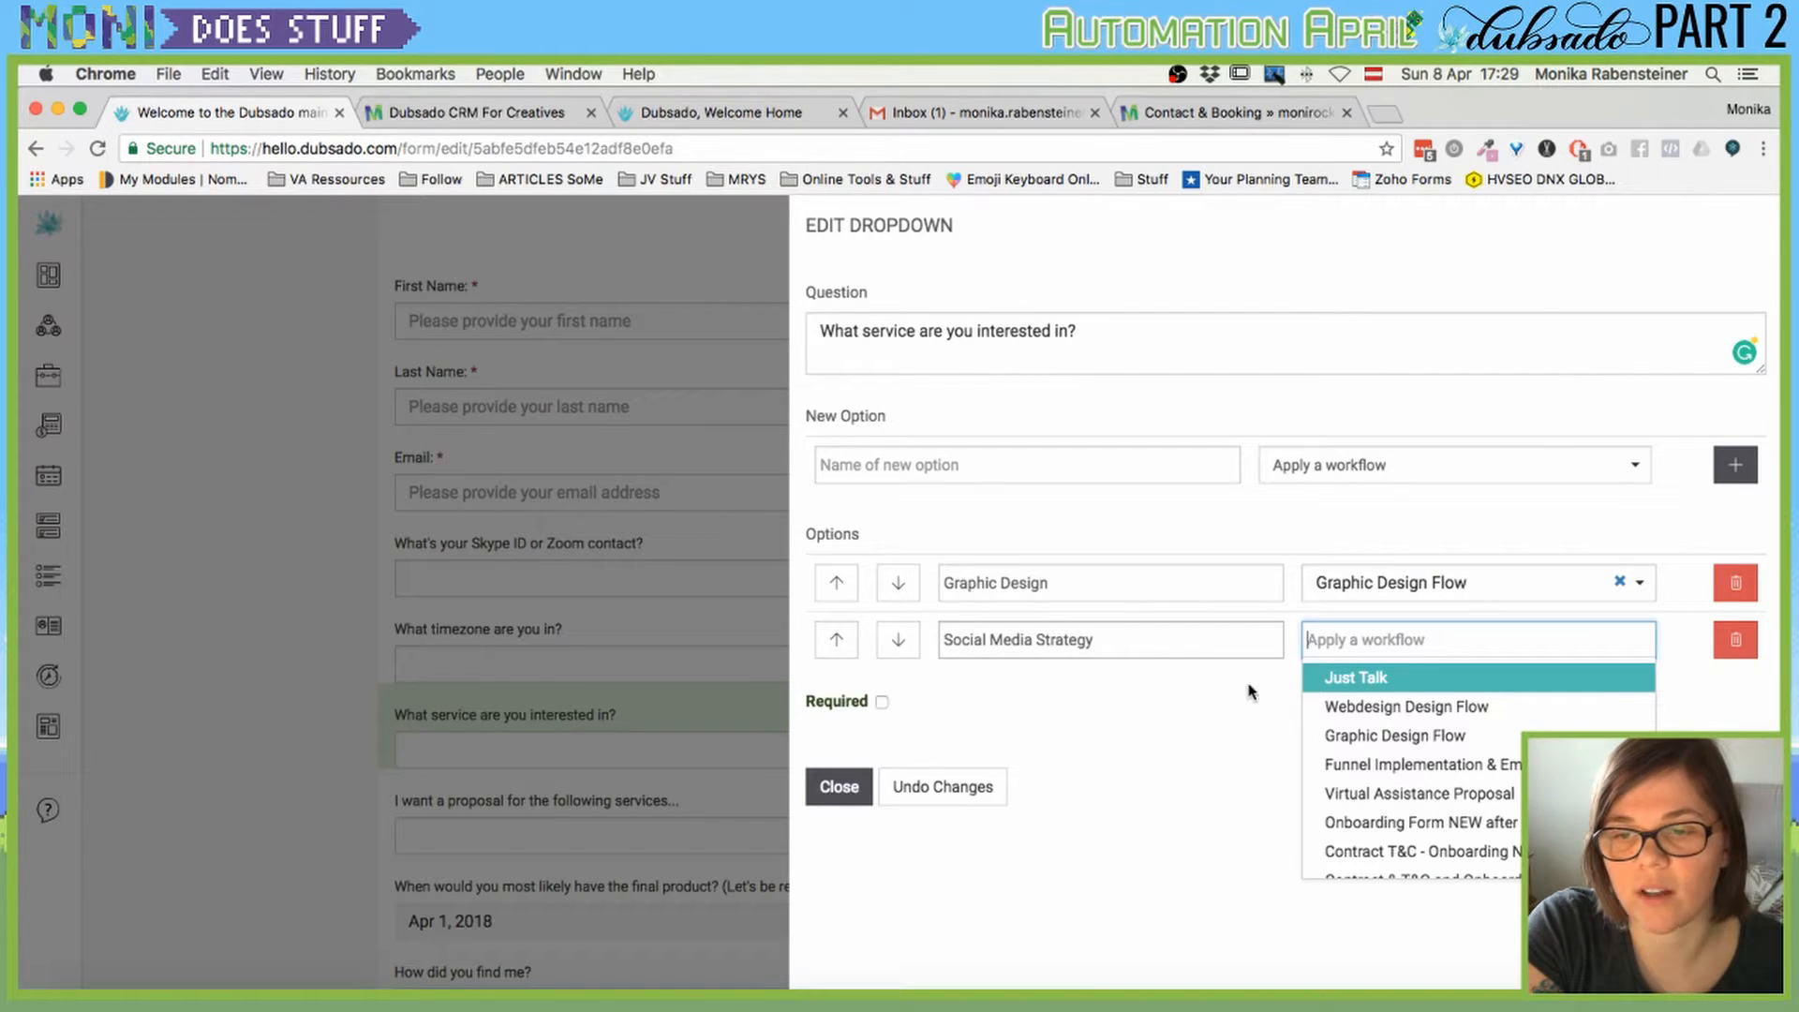
pyautogui.scroll(-1, 1387, 740)
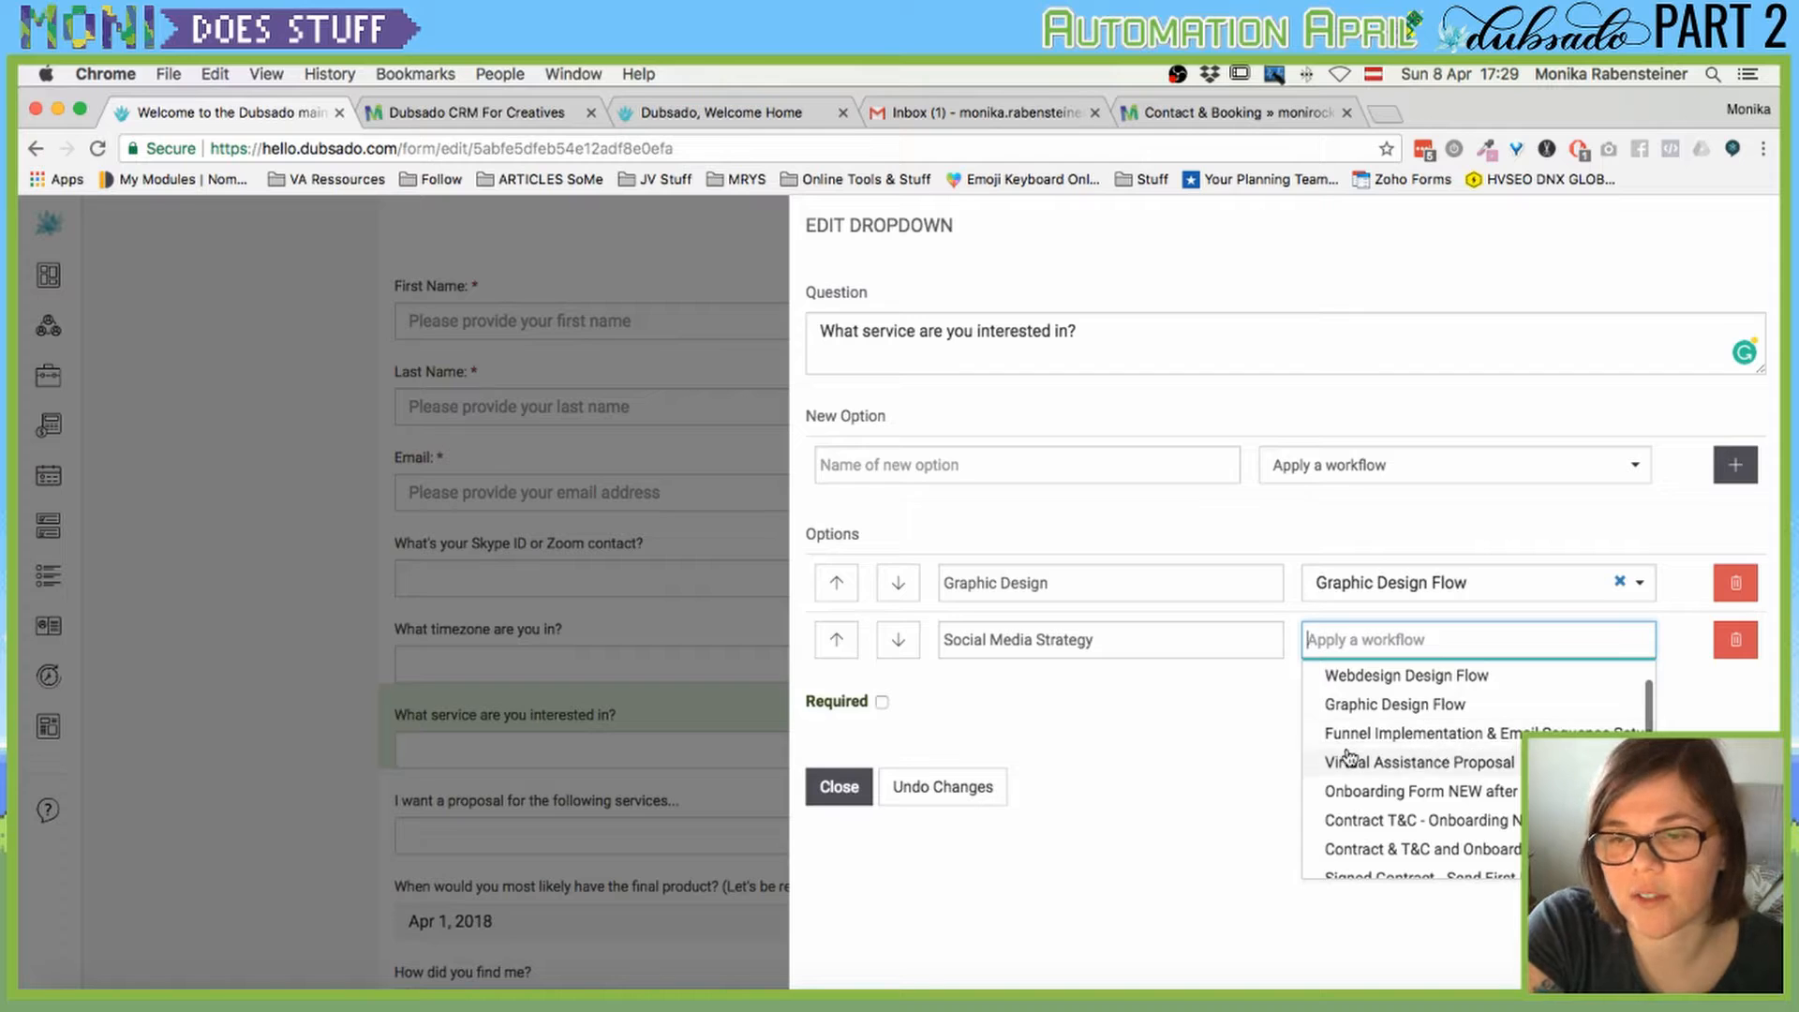
pyautogui.scroll(-2, 1363, 774)
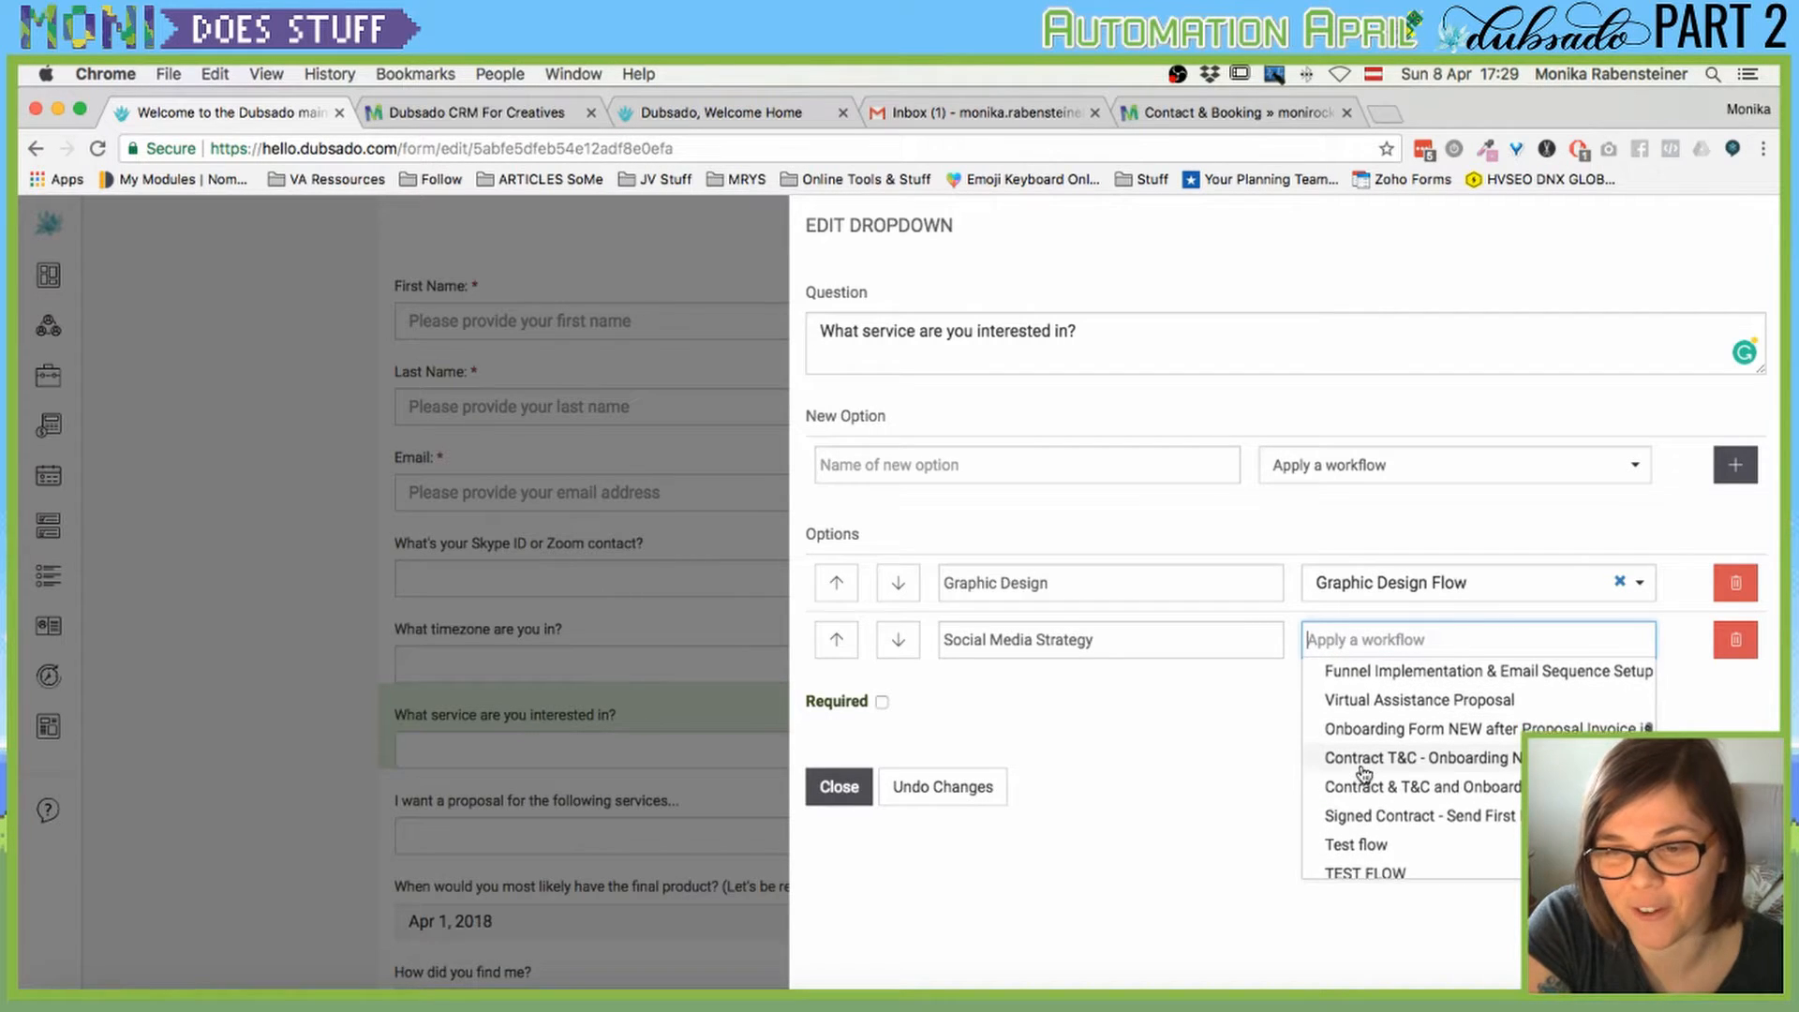
pyautogui.scroll(3, 1368, 774)
pyautogui.scroll(-3, 1415, 740)
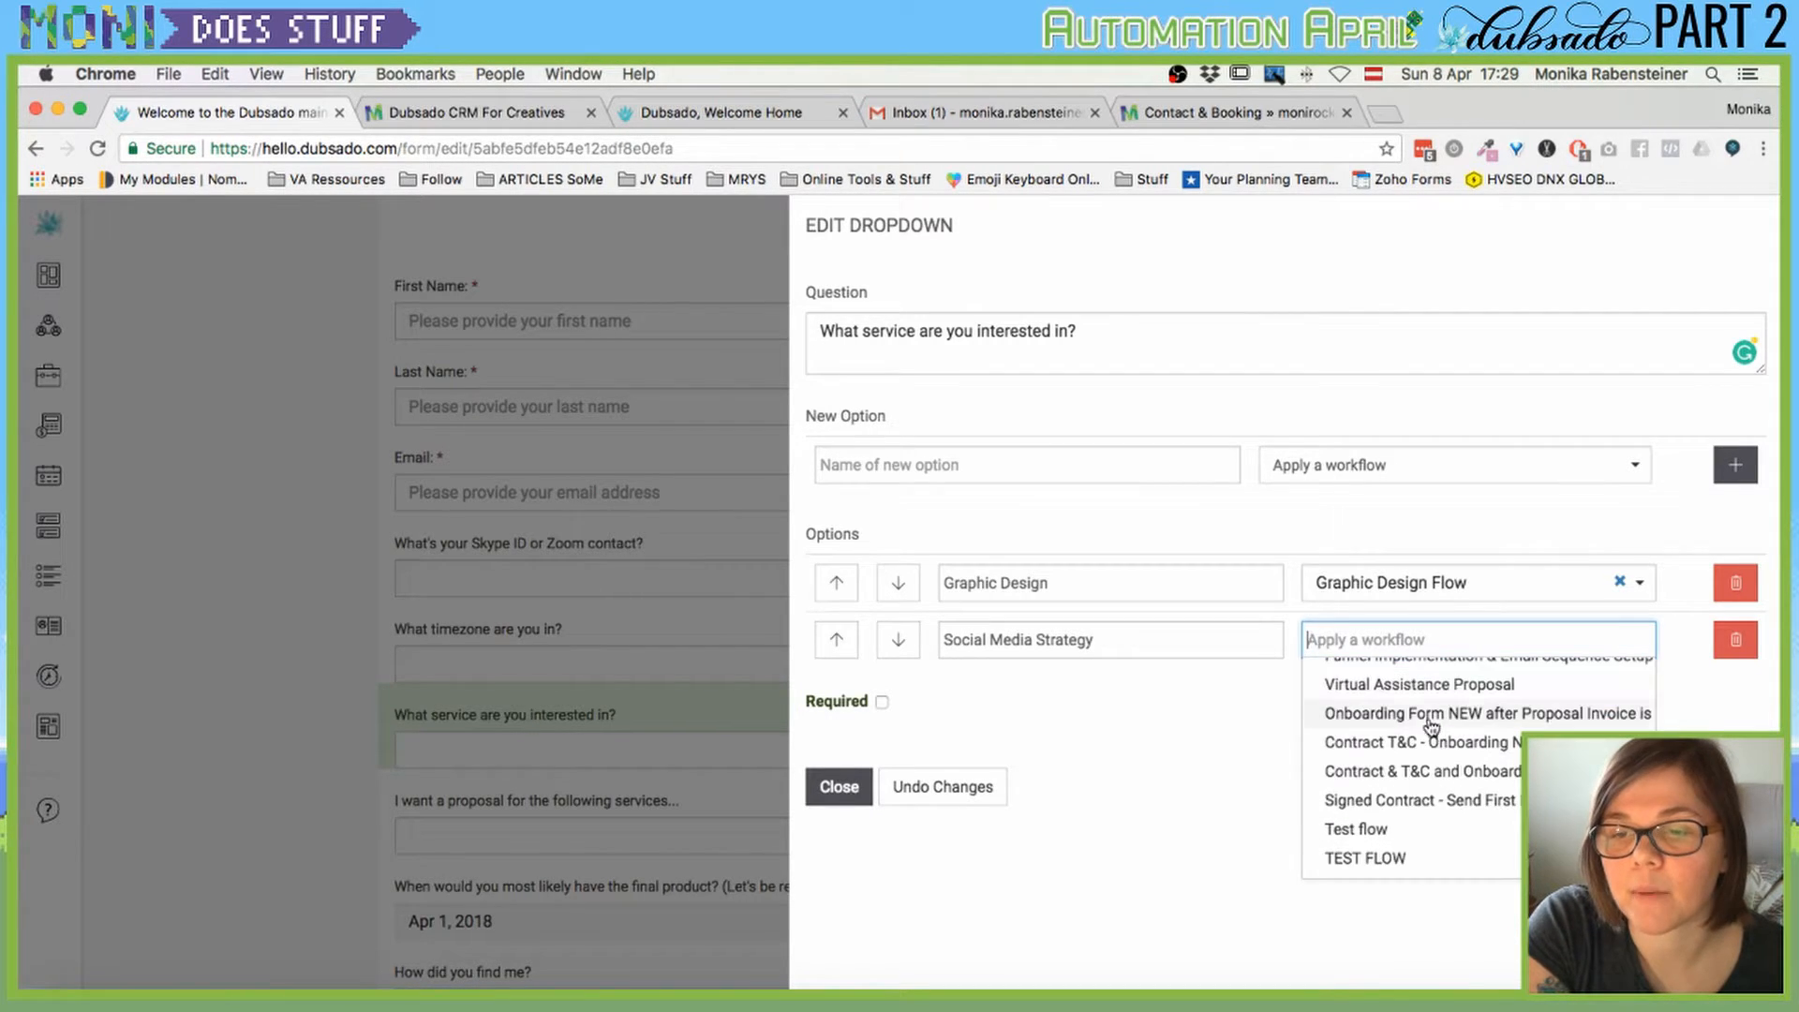
pyautogui.click(1350, 858)
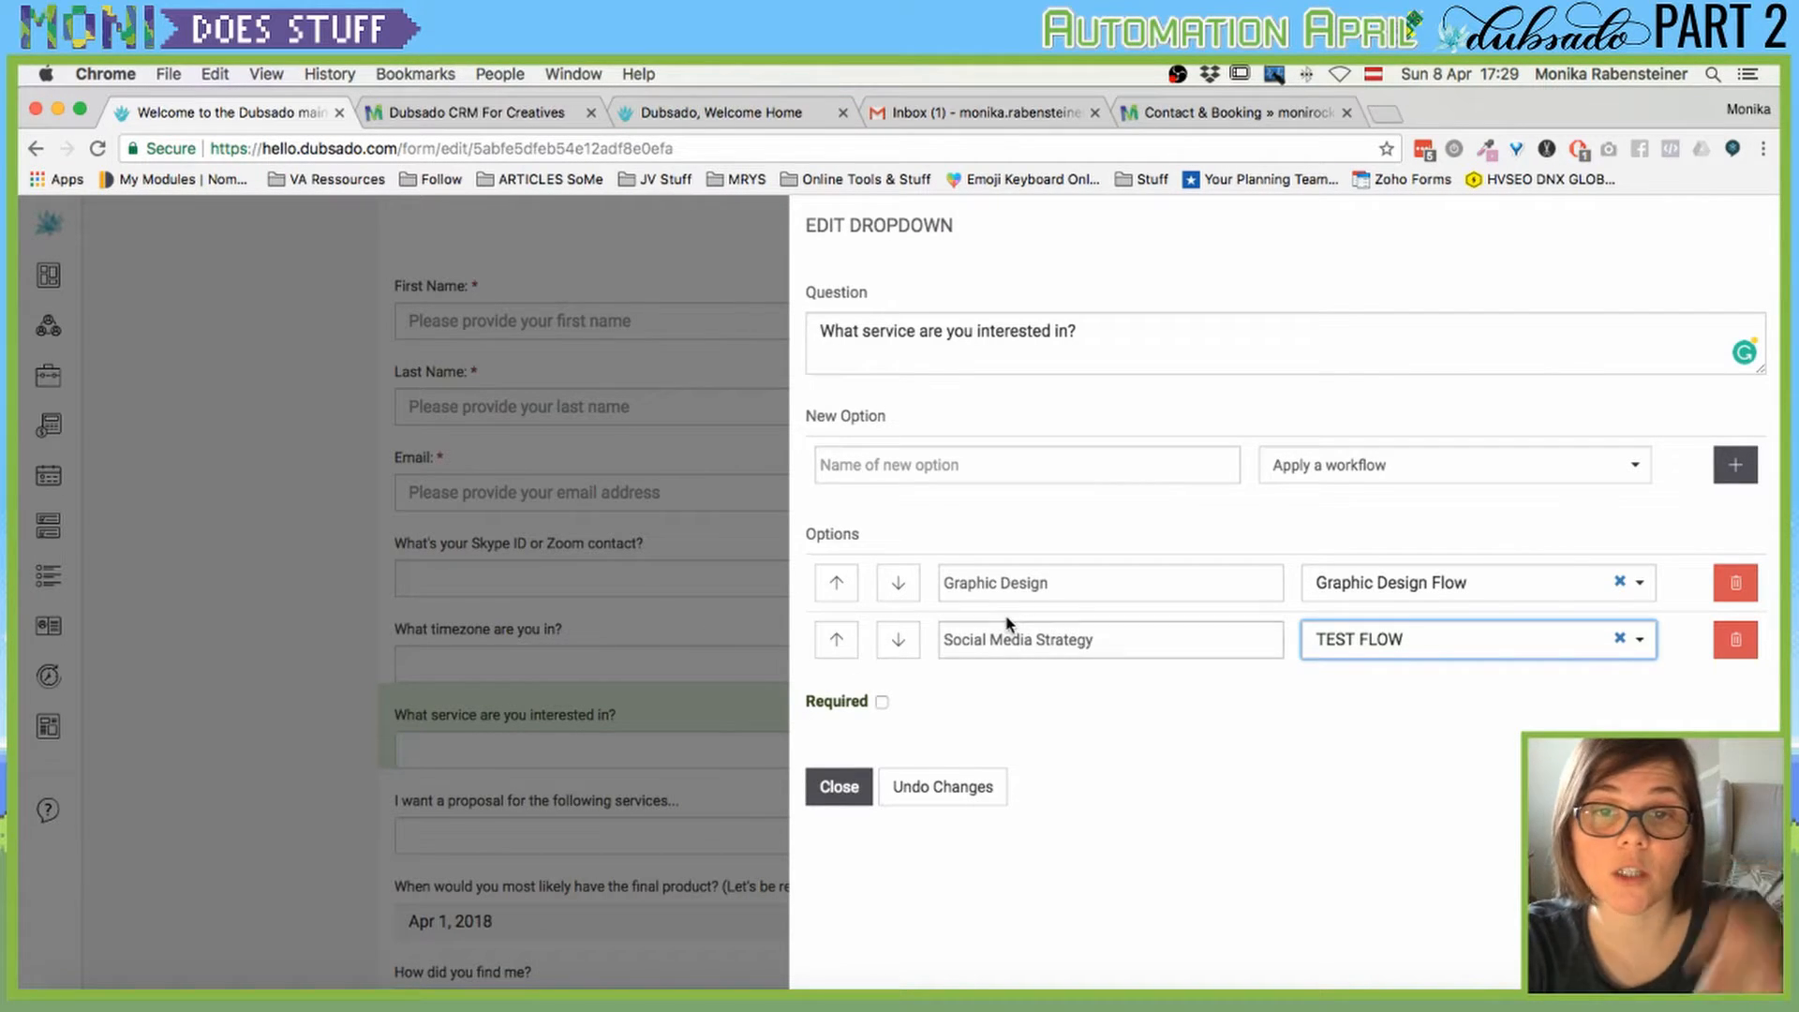
pyautogui.click(811, 785)
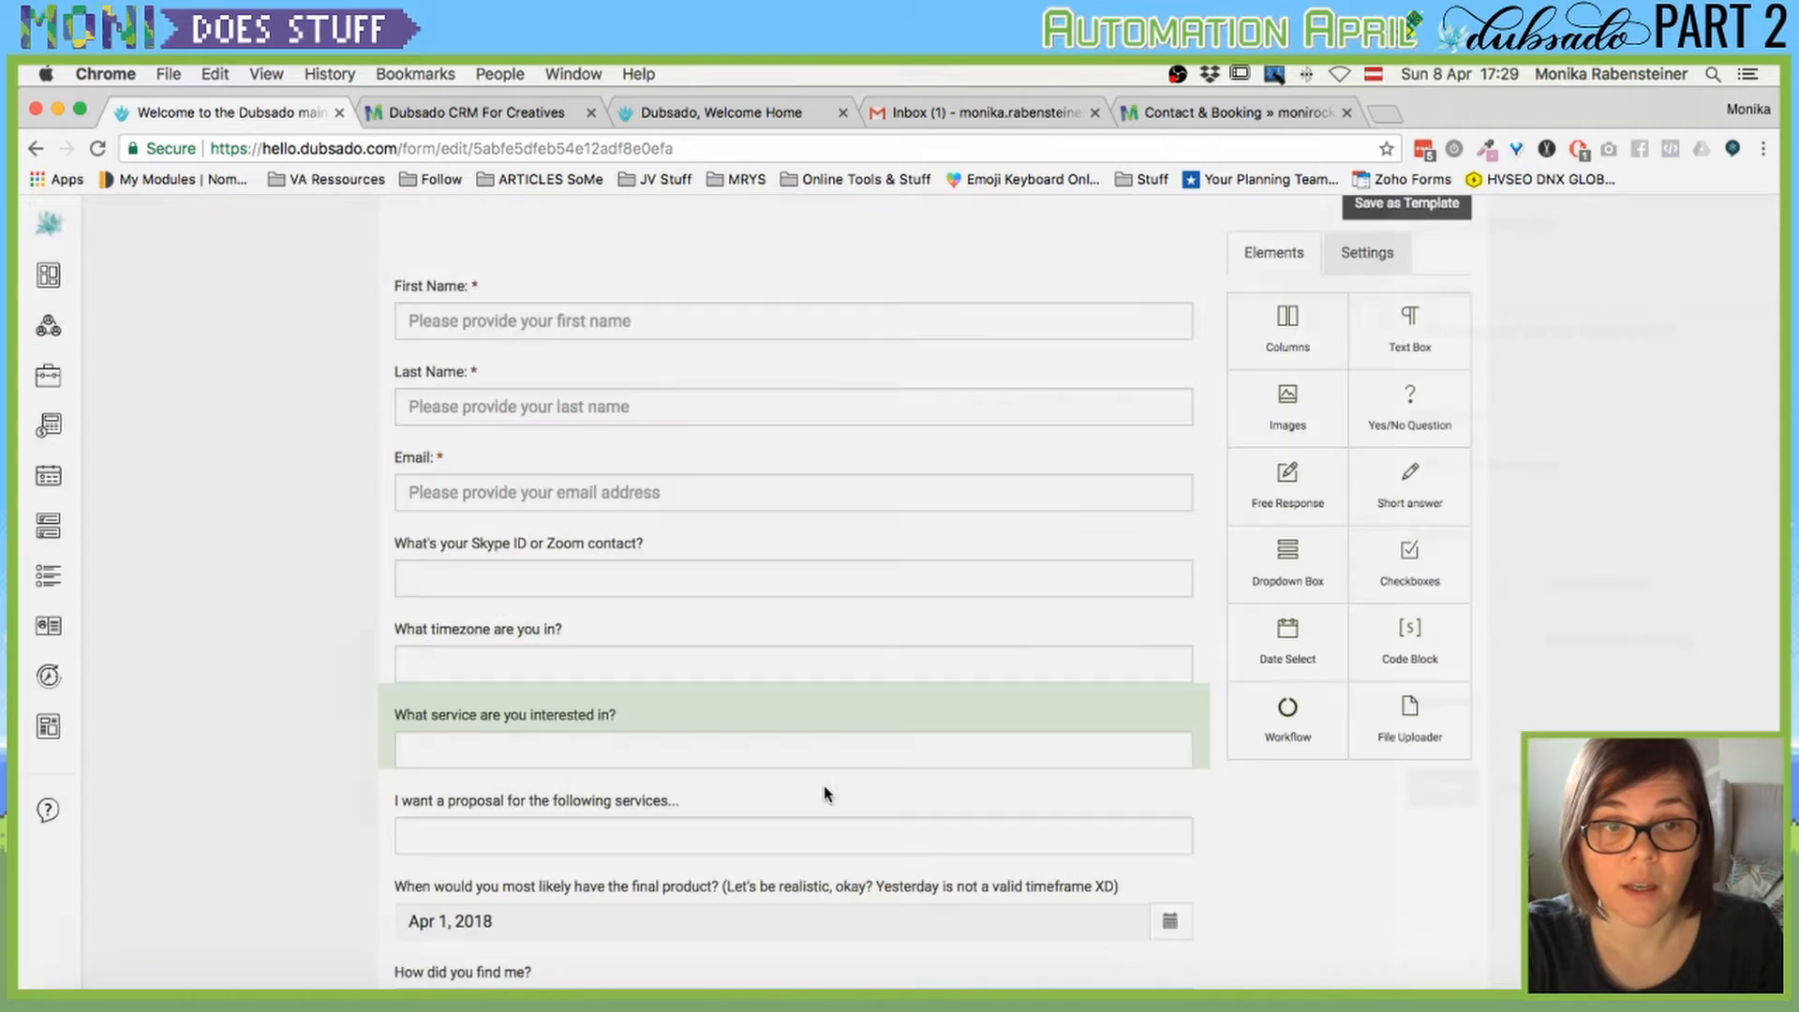
# Examine the lead capture form's questions and its settings, including the lead options, question styling and default workflow.
pyautogui.scroll(-1, 804, 782)
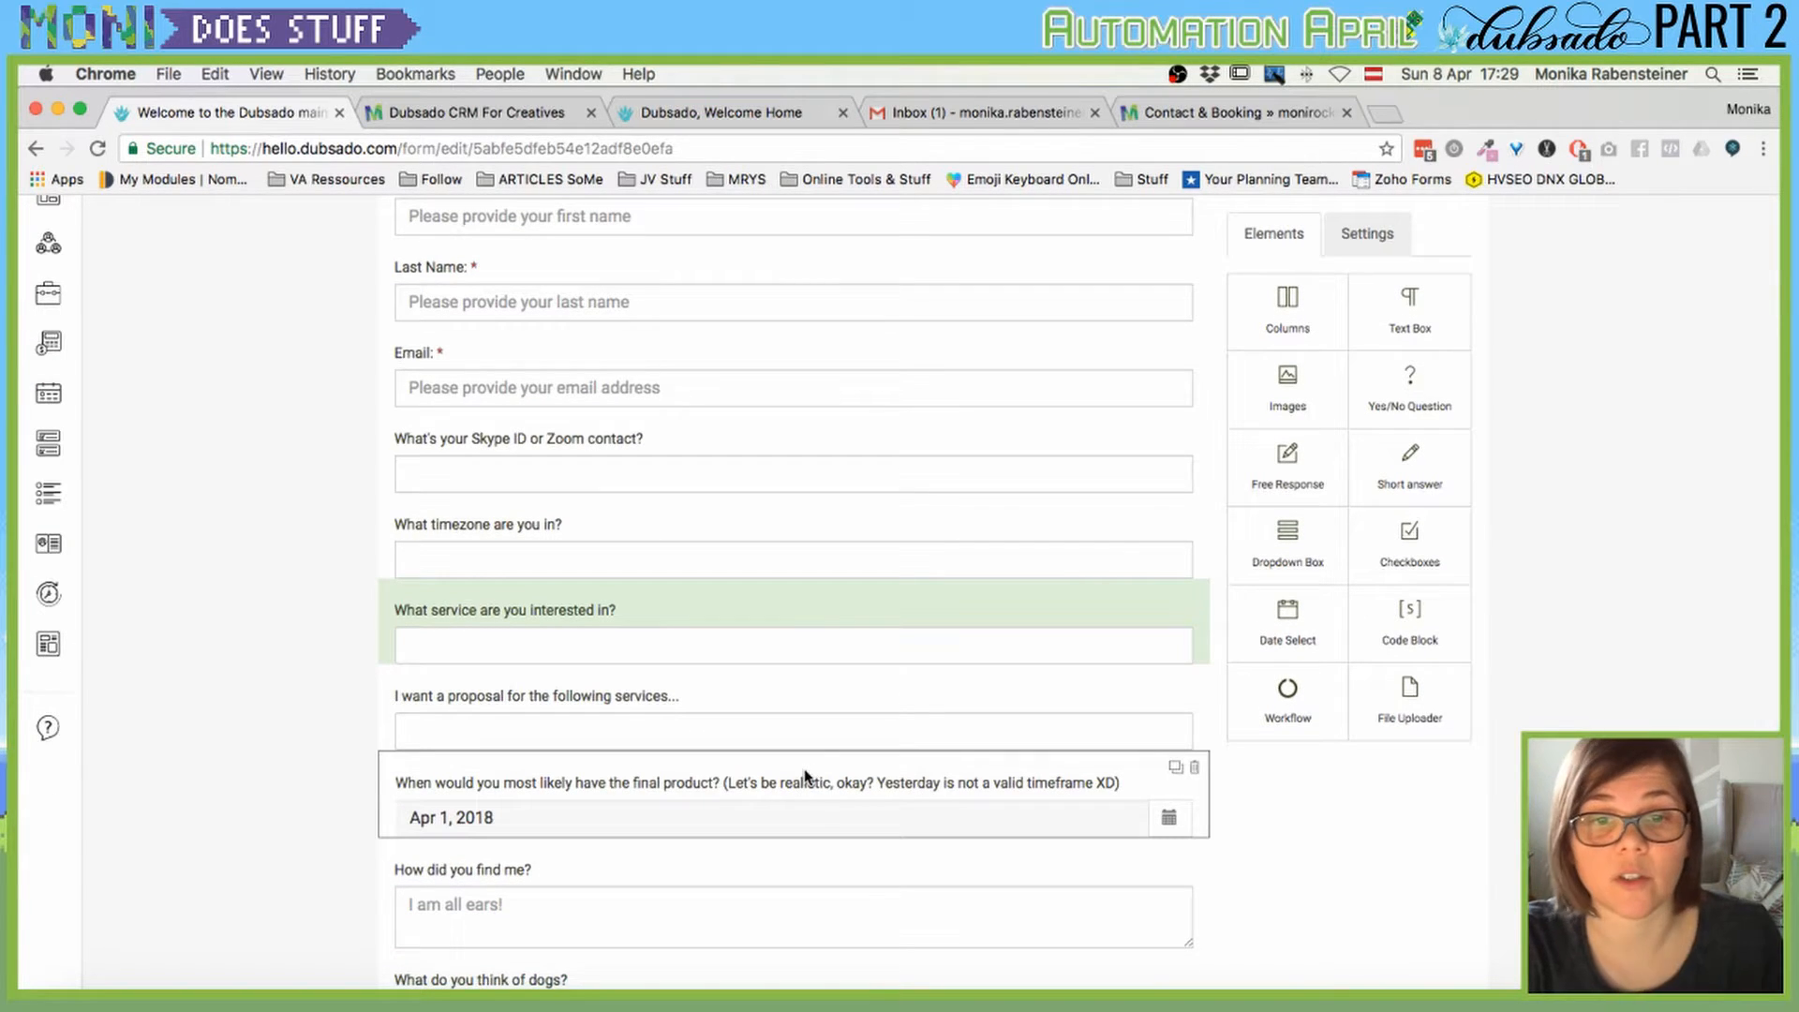
pyautogui.scroll(-1, 815, 769)
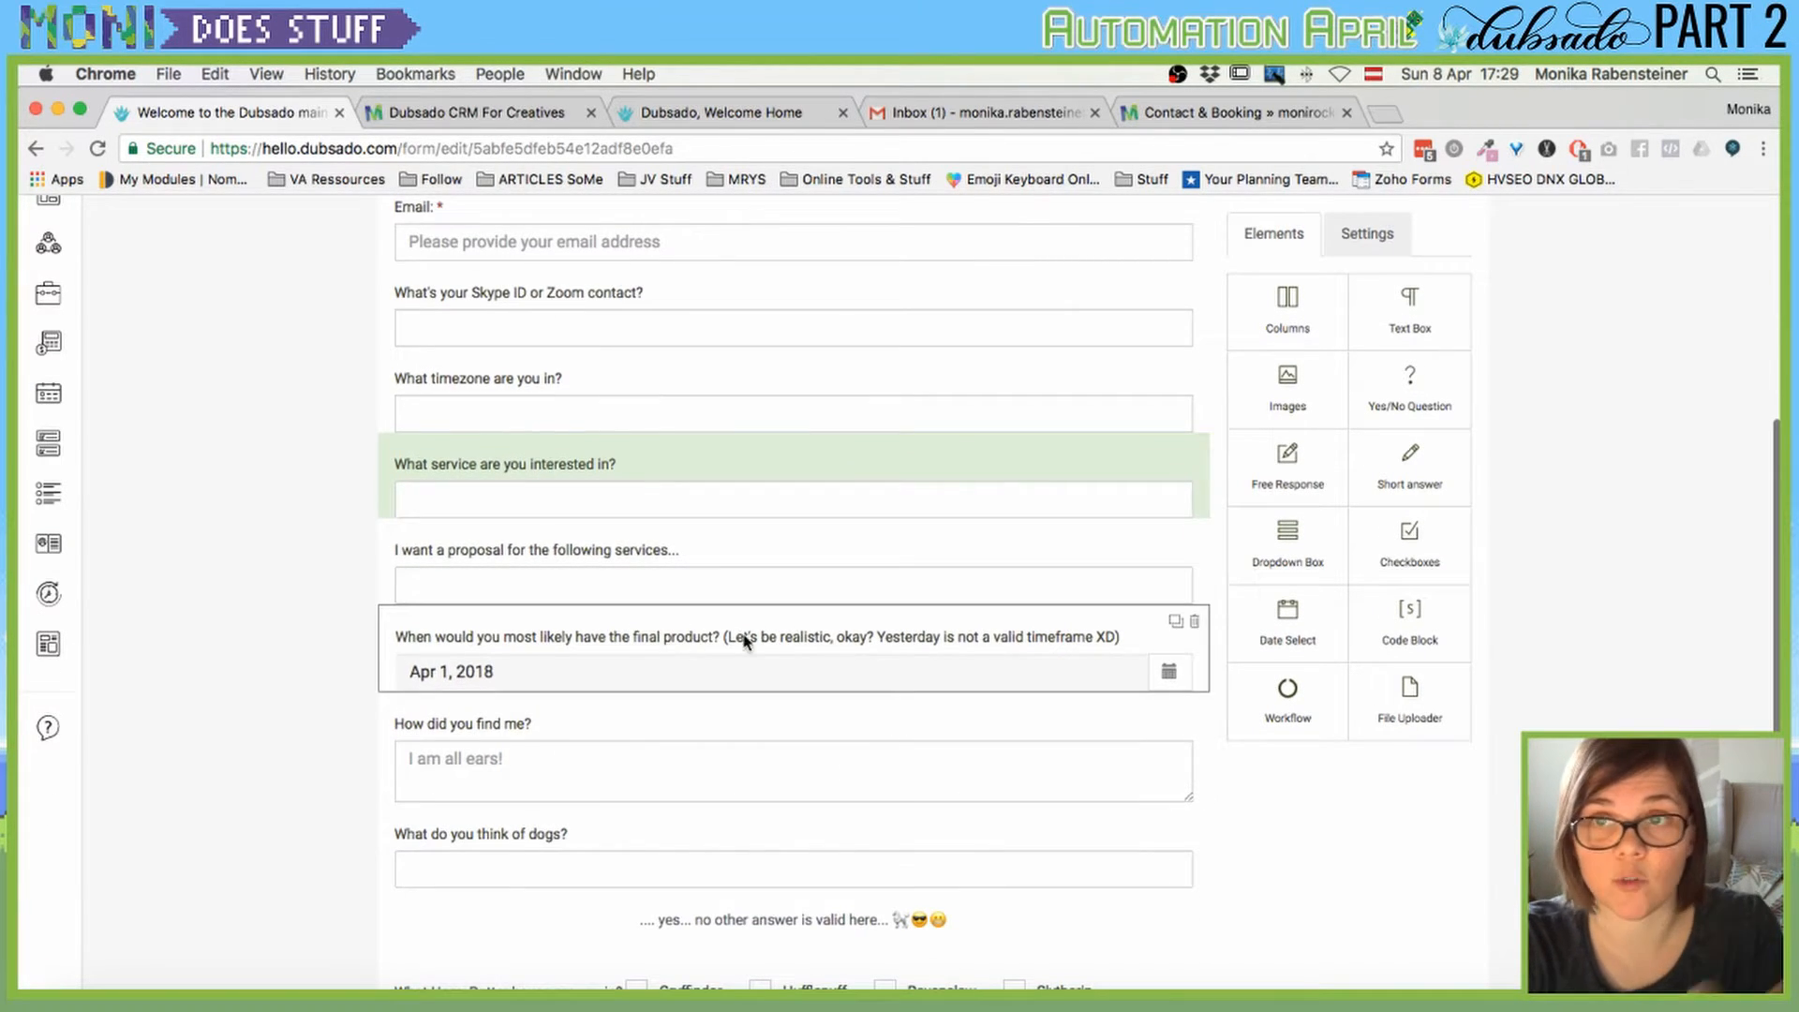
pyautogui.click(1354, 236)
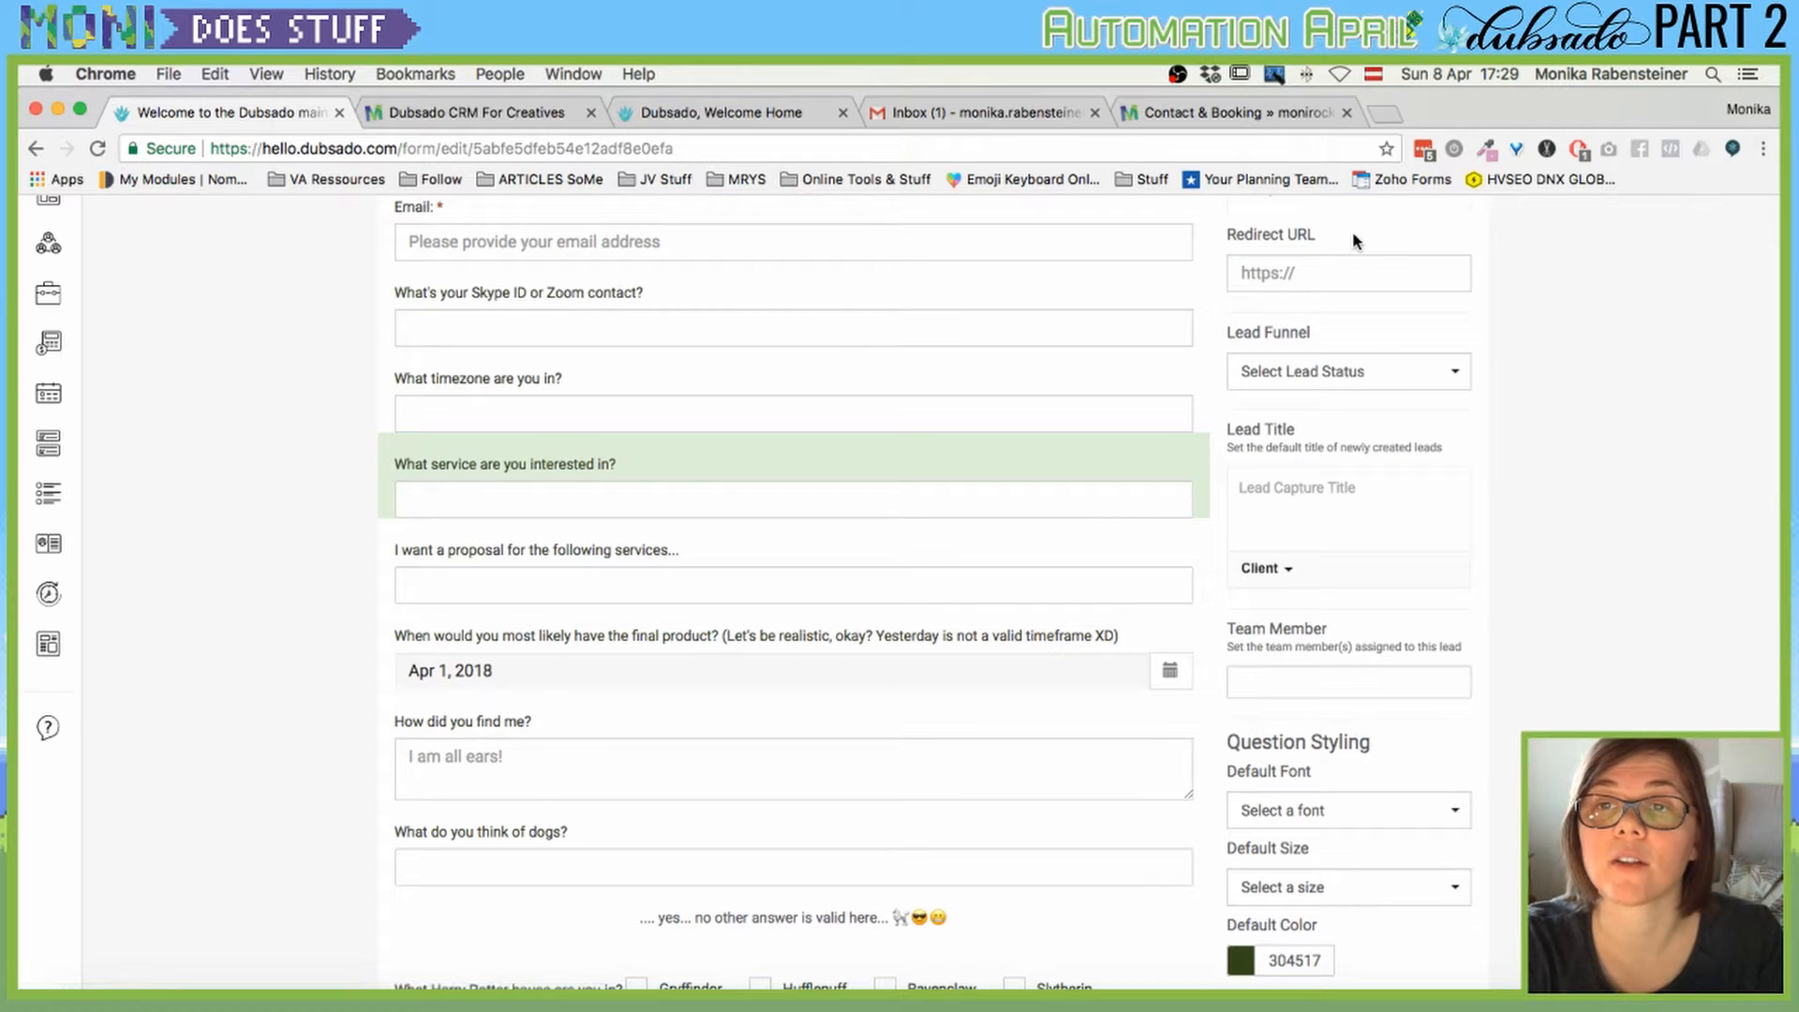
pyautogui.scroll(2, 1678, 576)
pyautogui.scroll(-3, 1684, 577)
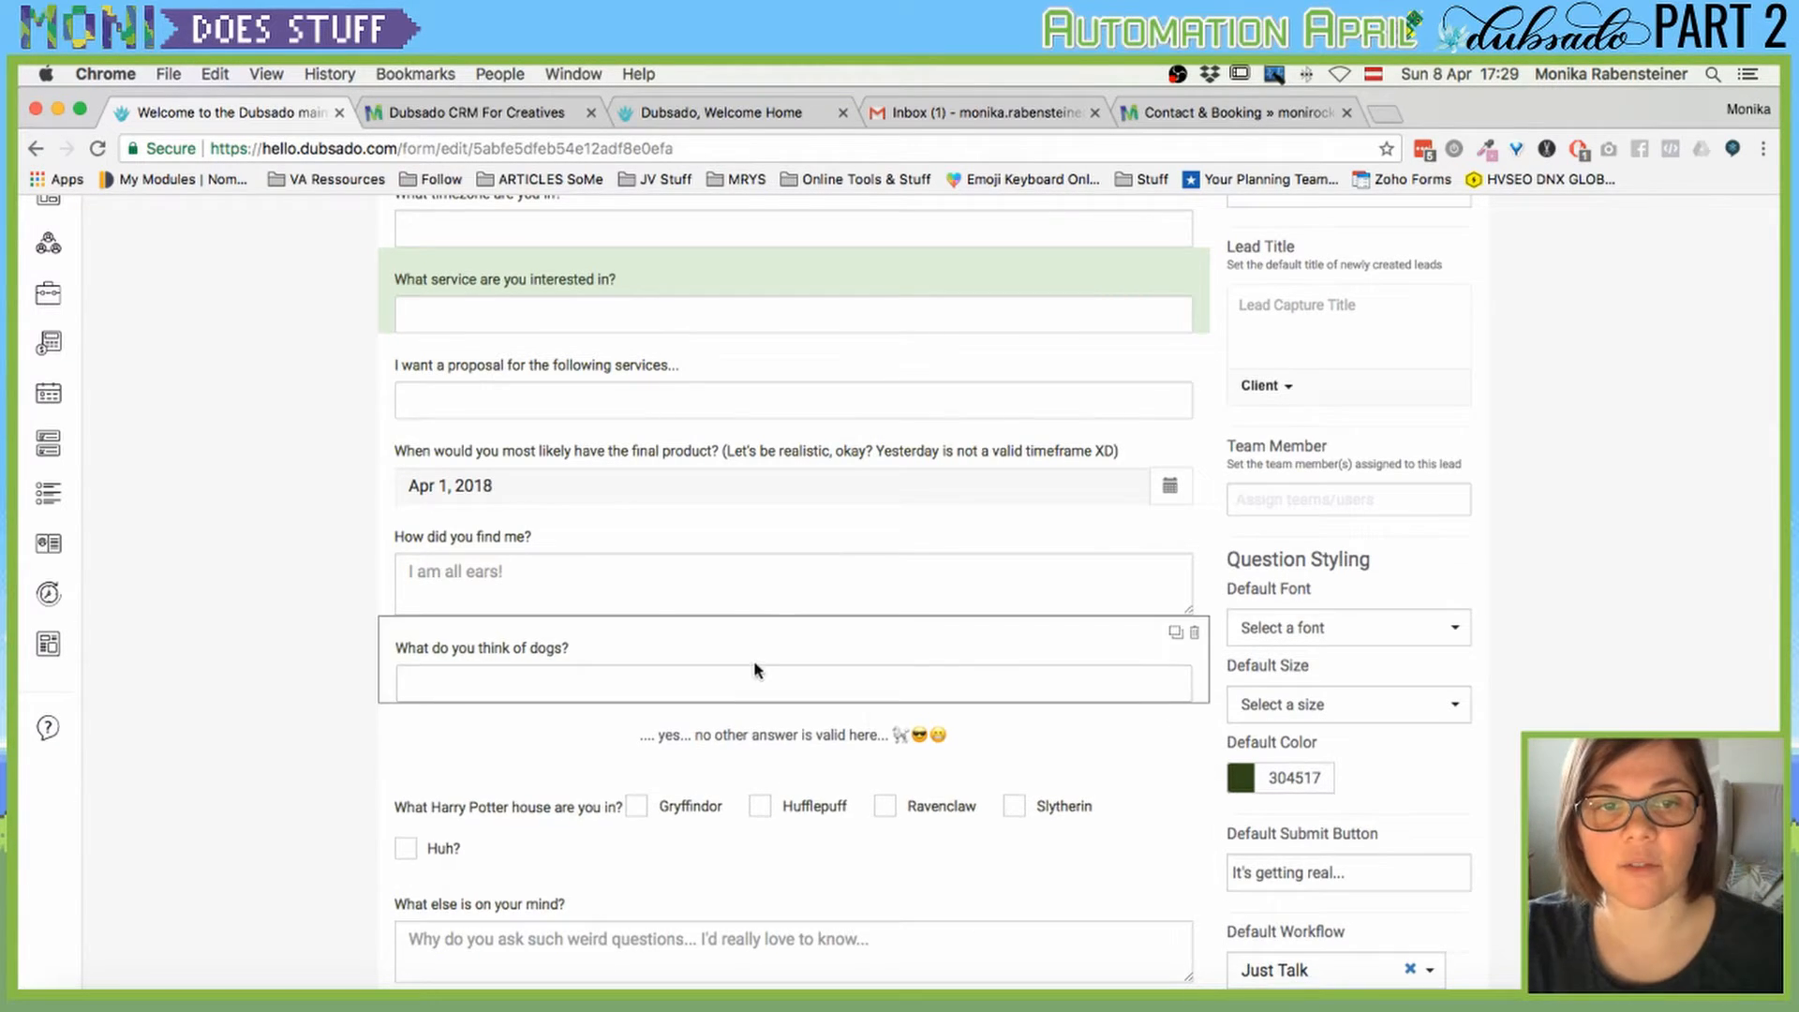
pyautogui.scroll(1, 502, 394)
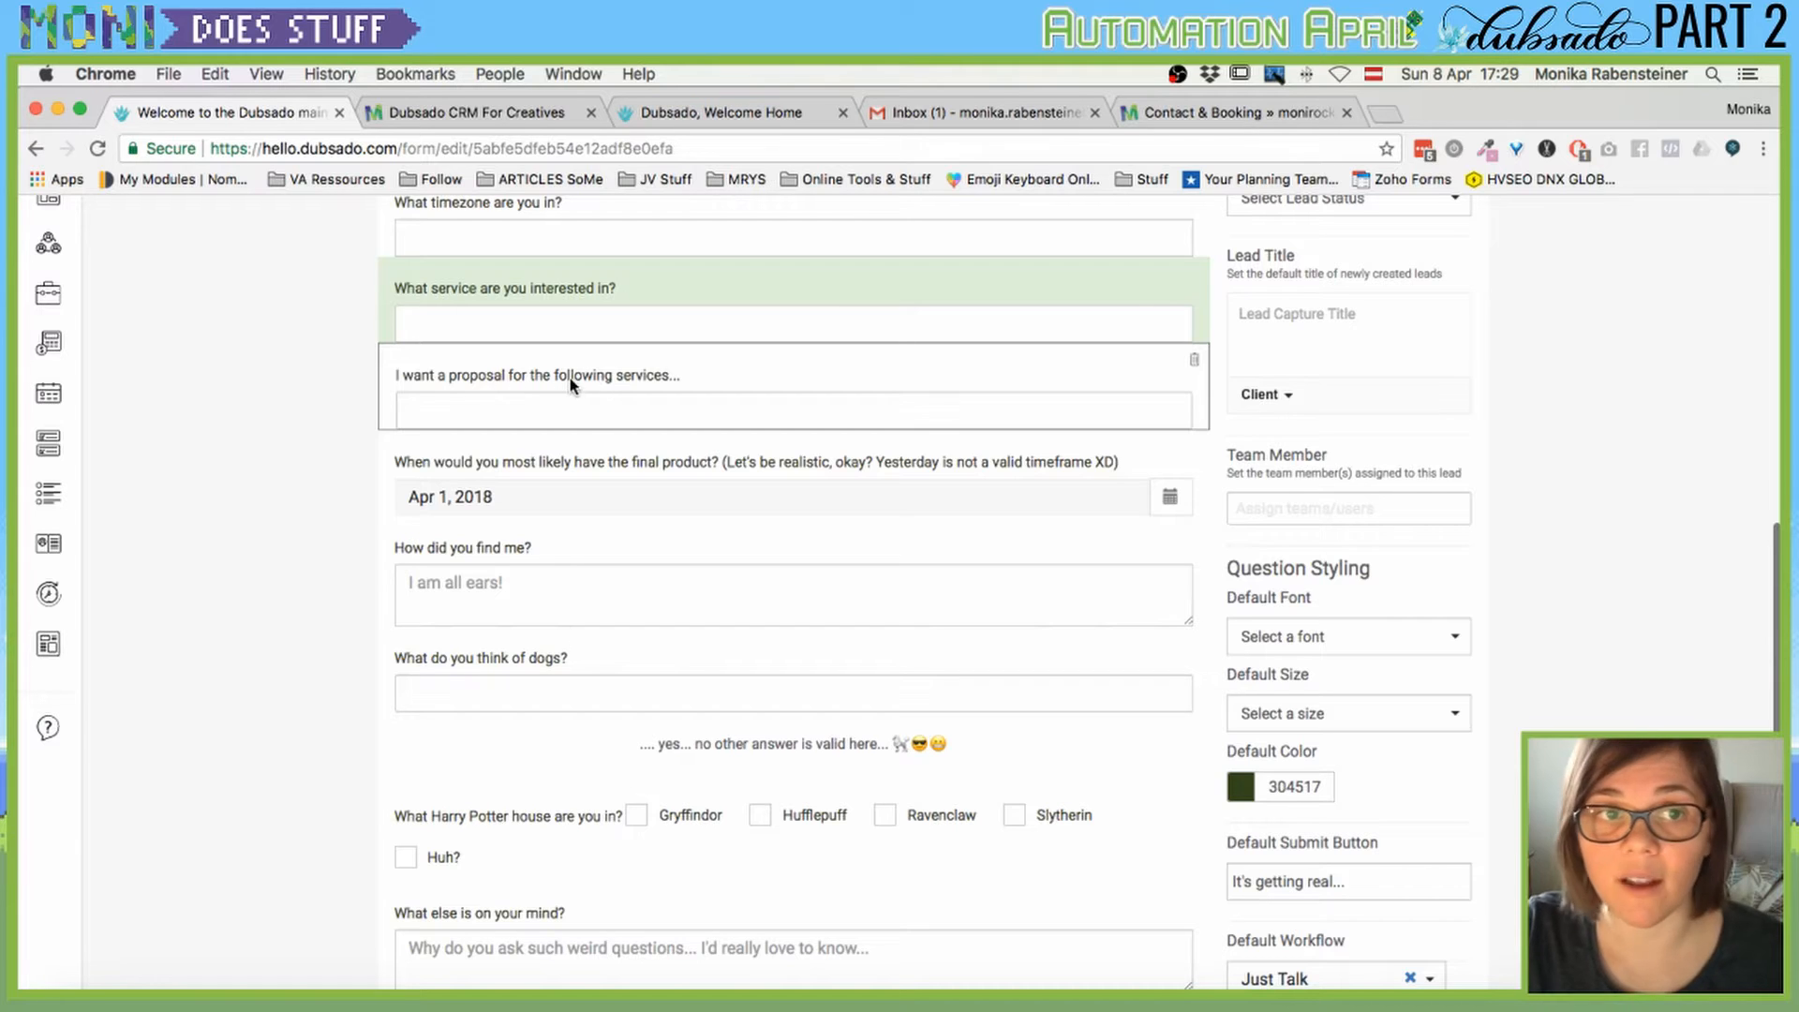
pyautogui.scroll(2, 550, 647)
pyautogui.scroll(2, 550, 646)
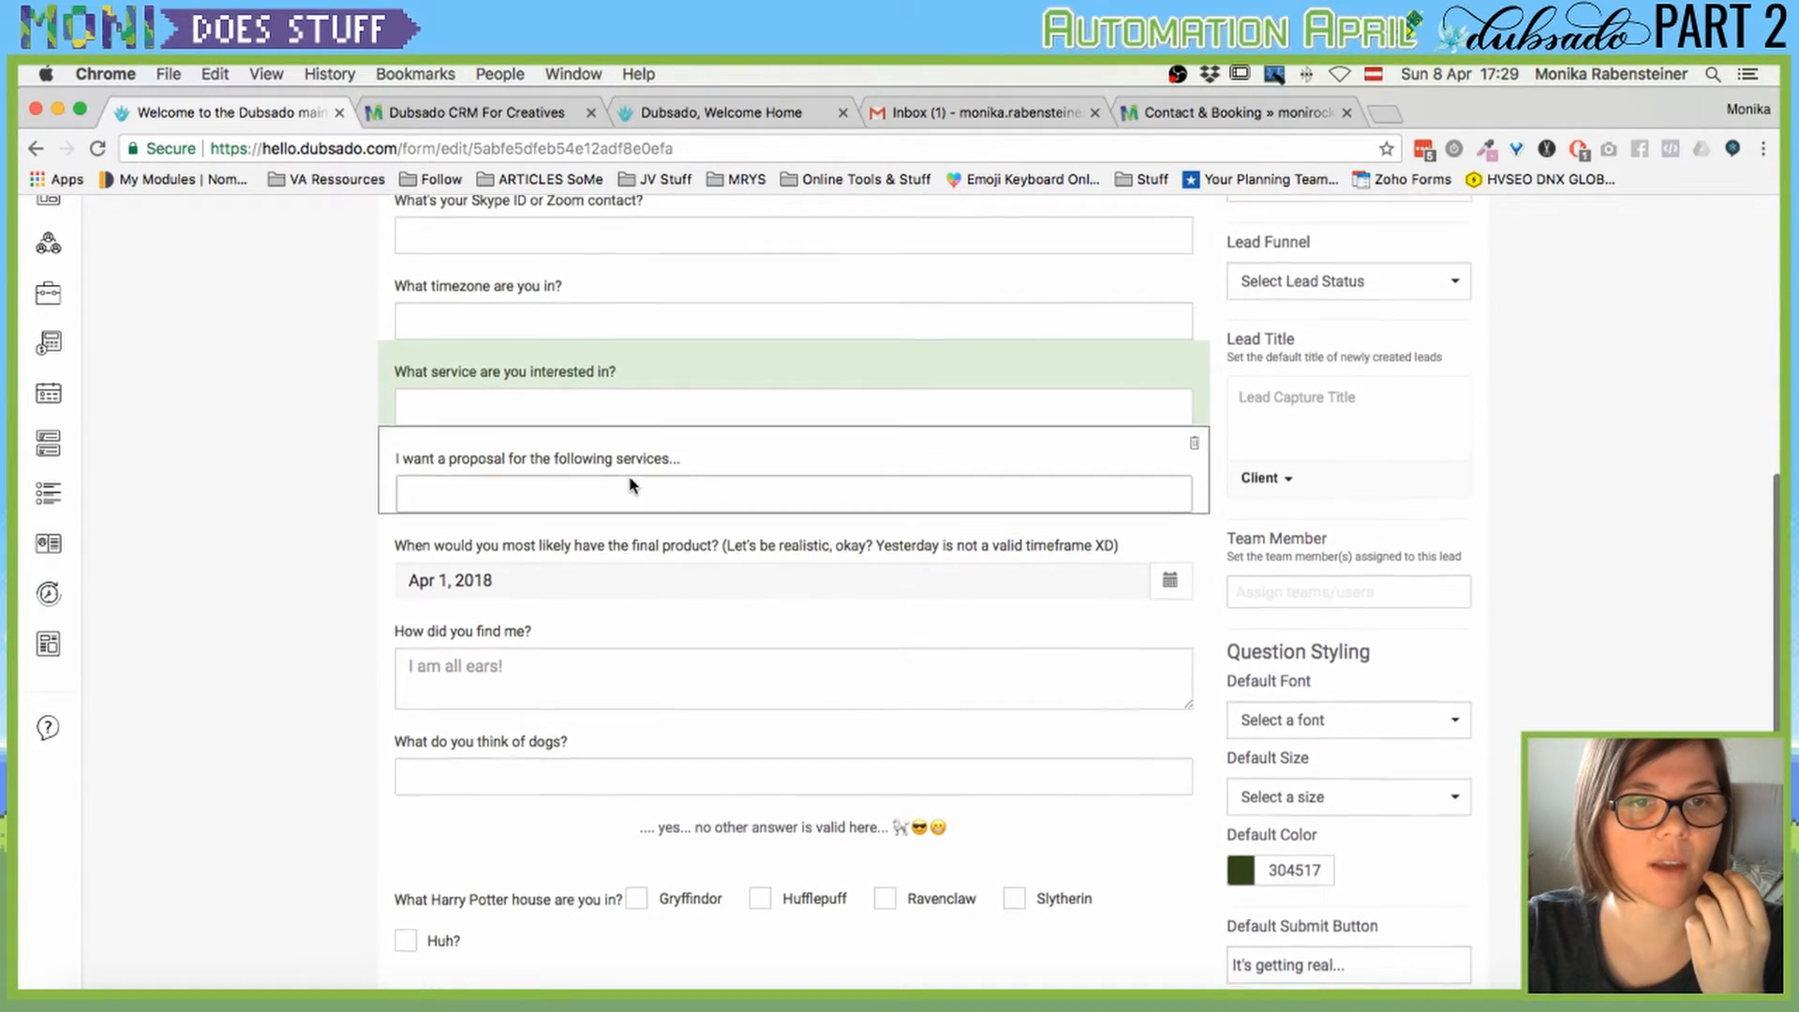
# Inspect which workflows are linked to the options of the "I want a proposal for the following services..." question.
pyautogui.click(631, 482)
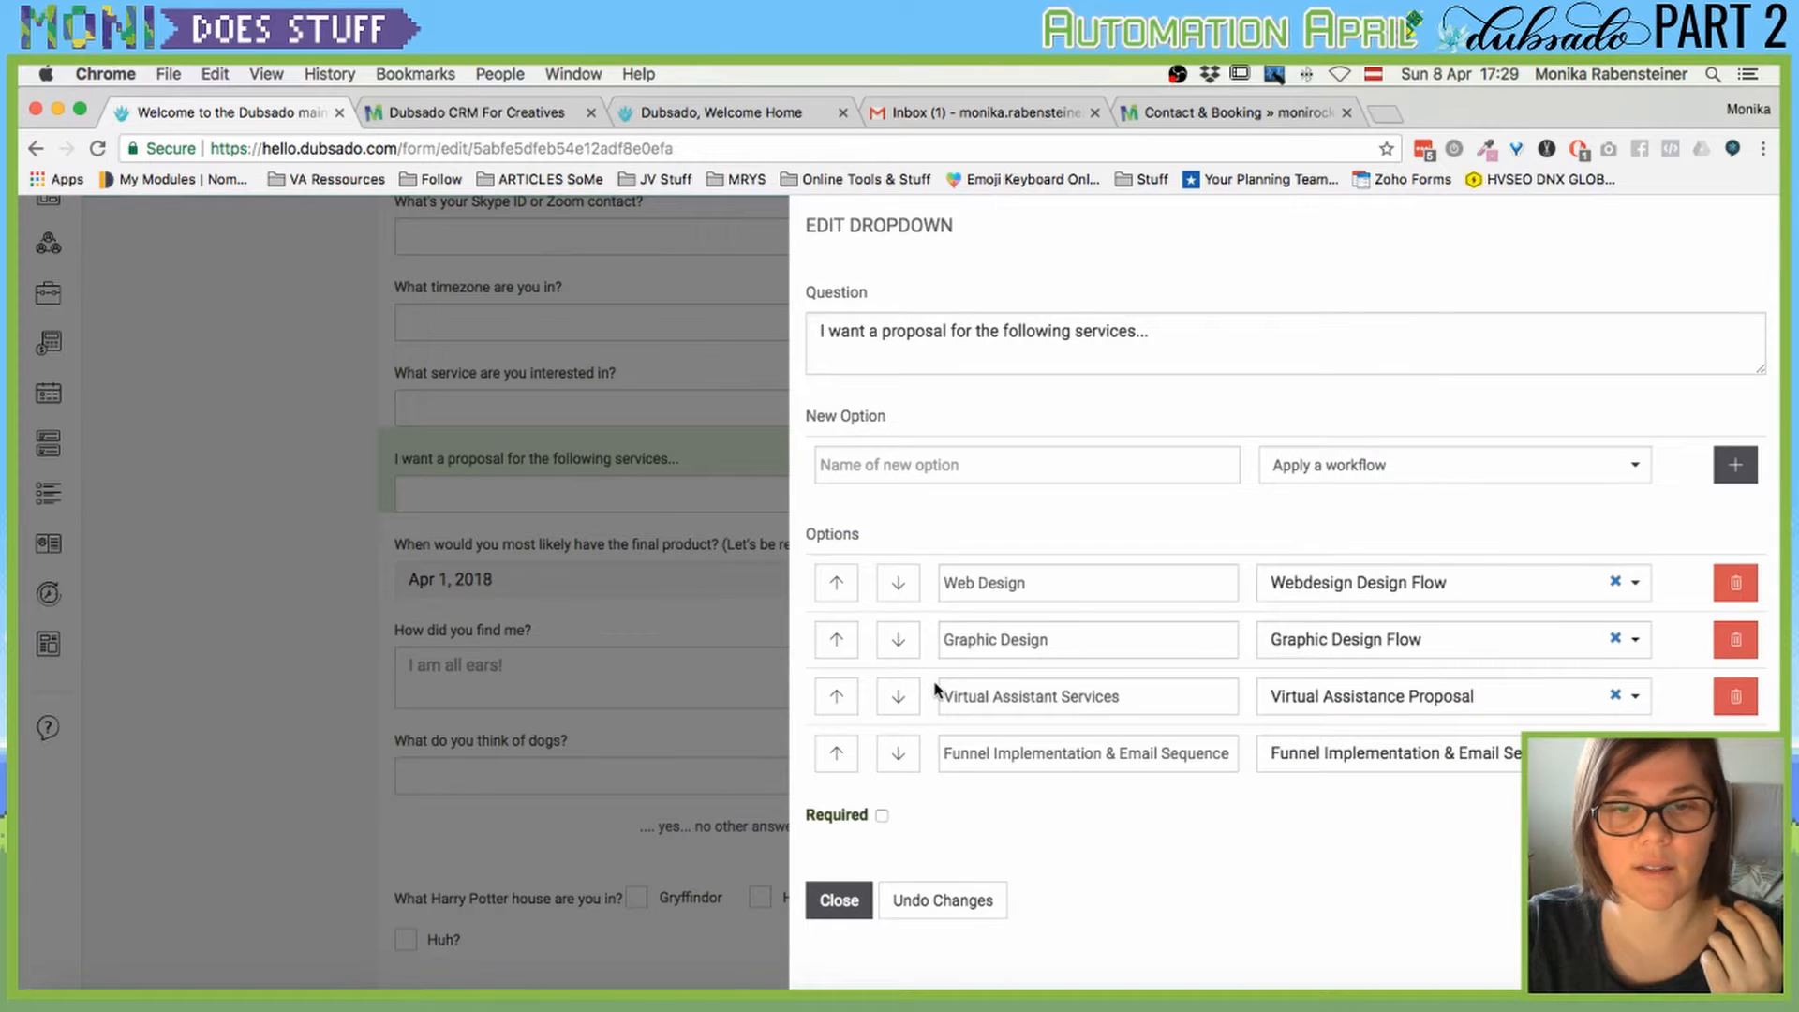
pyautogui.click(836, 900)
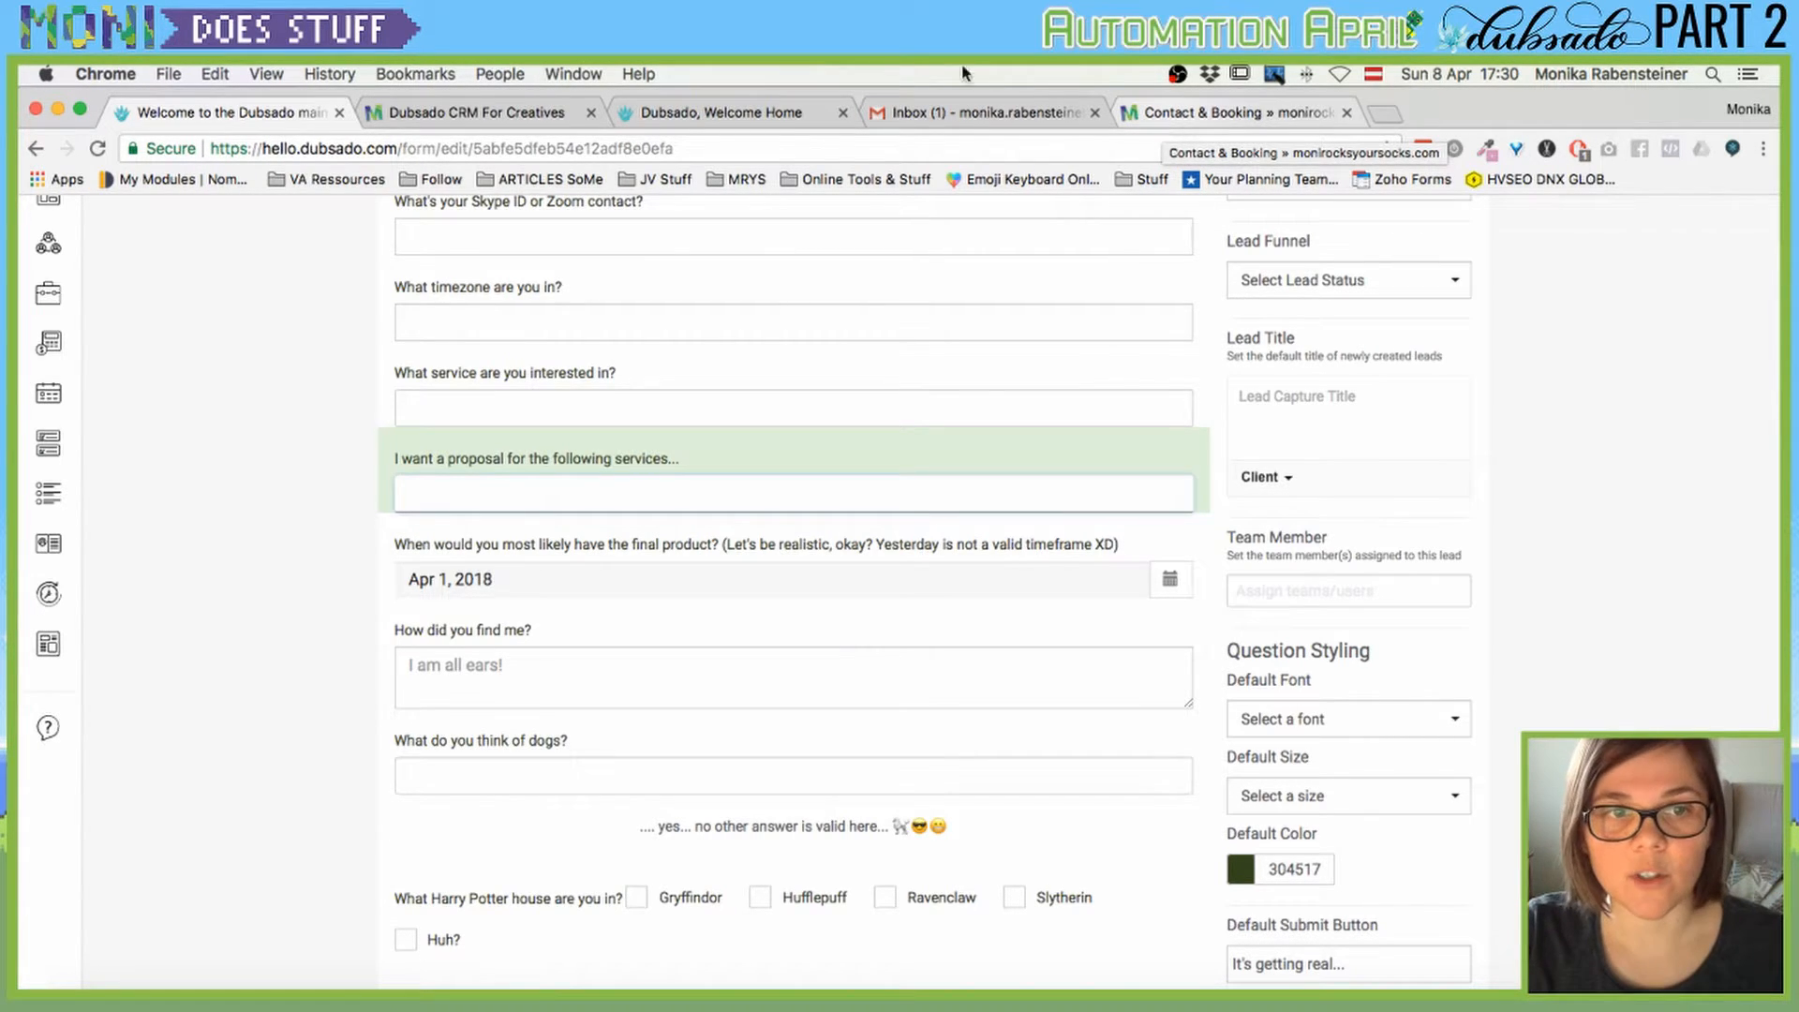
pyautogui.click(796, 497)
pyautogui.click(796, 499)
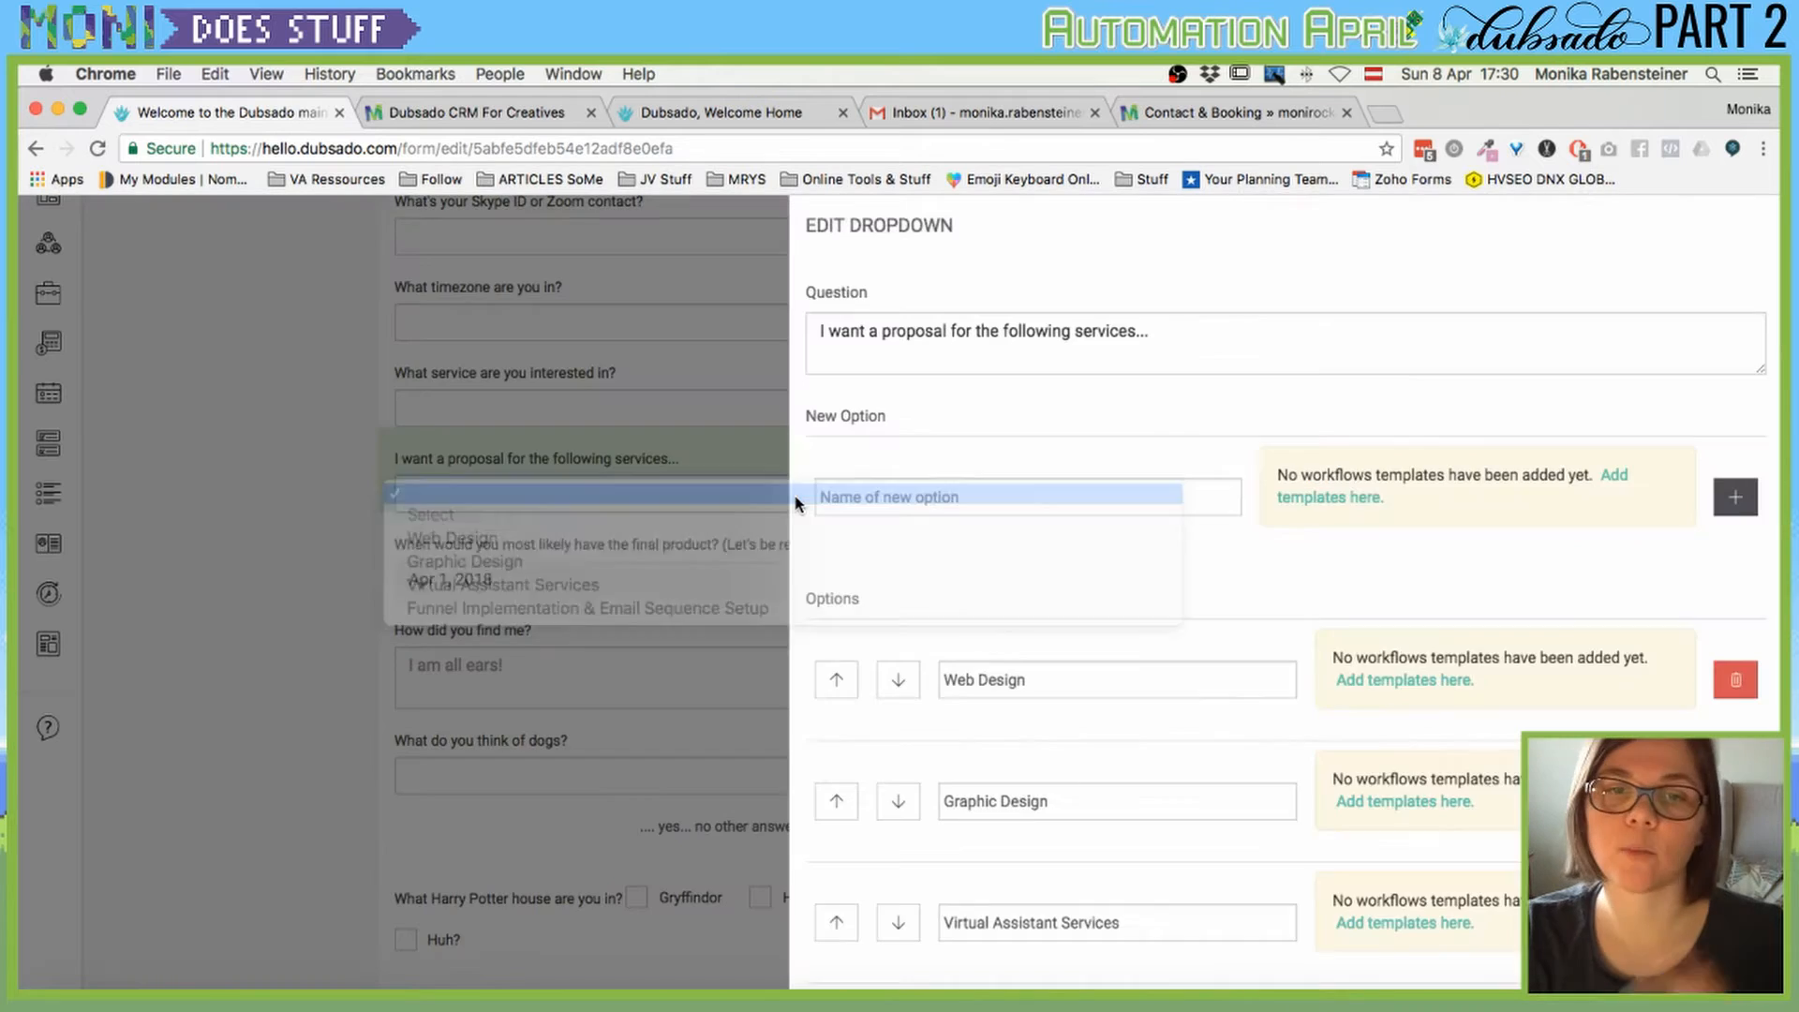
# Switch to the website's Contact & Booking page and examine the service choices offered in the embedded proposal form.
pyautogui.click(485, 113)
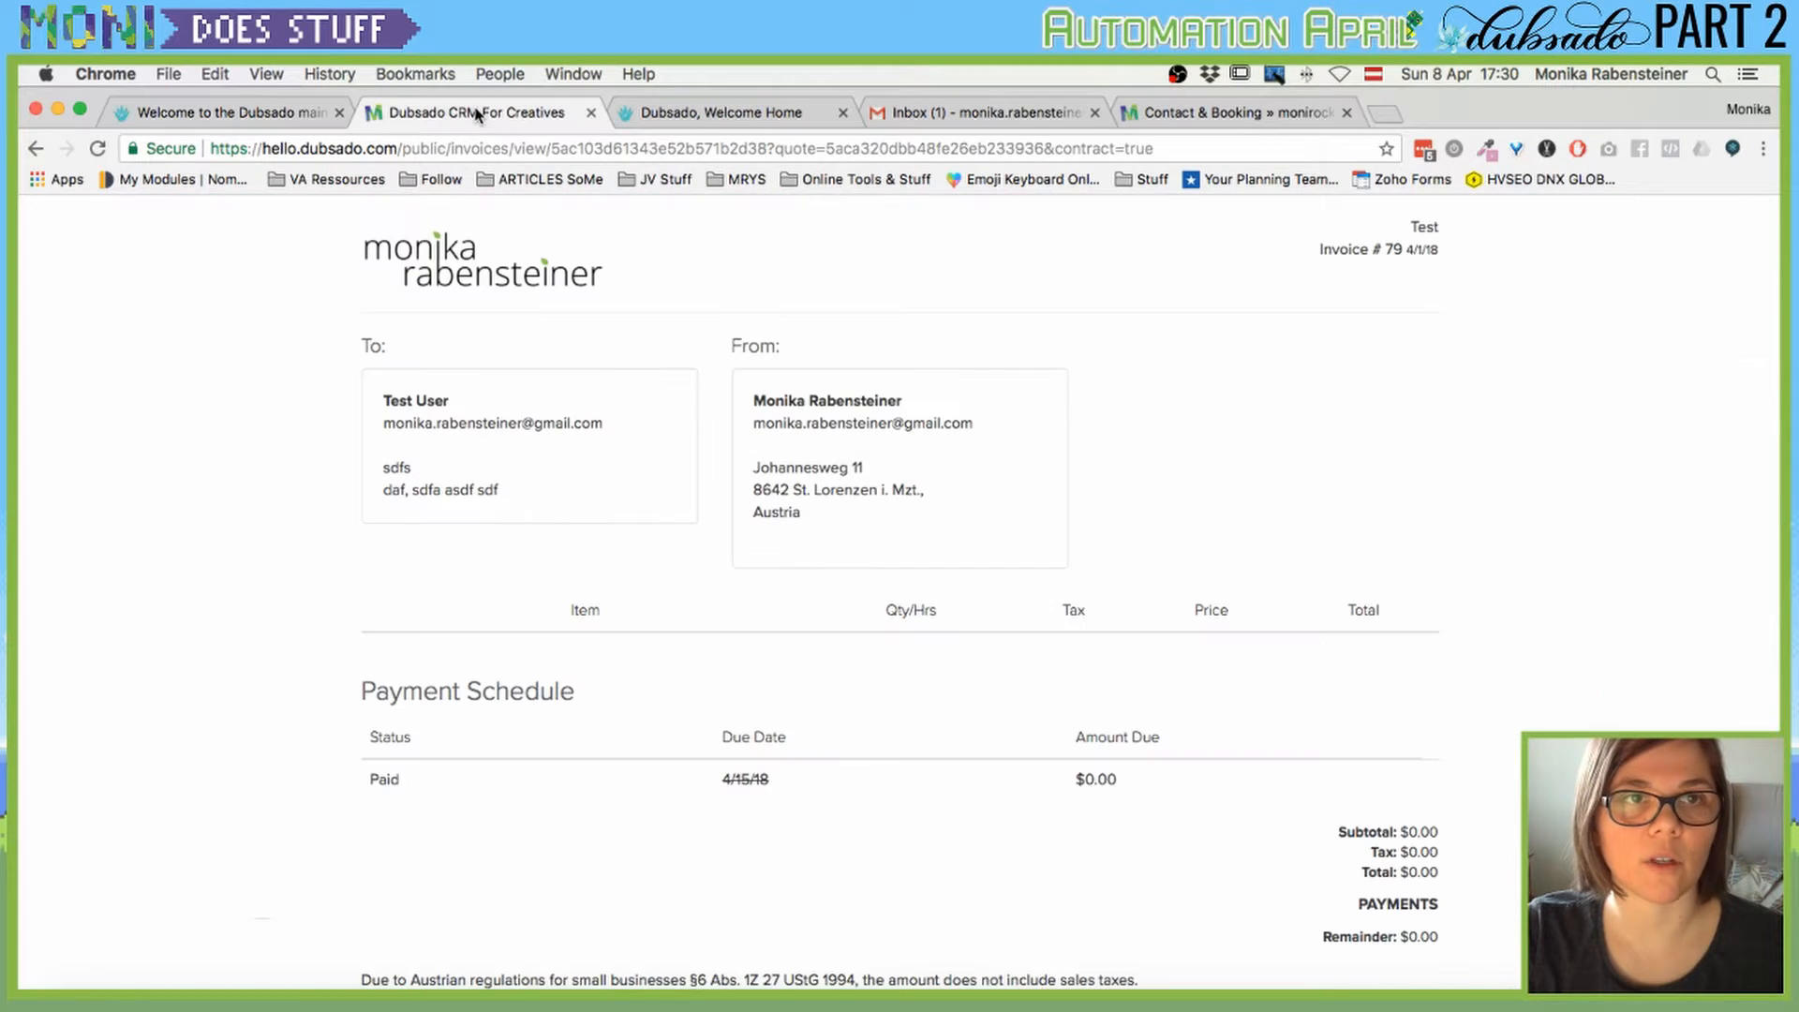
pyautogui.click(1179, 114)
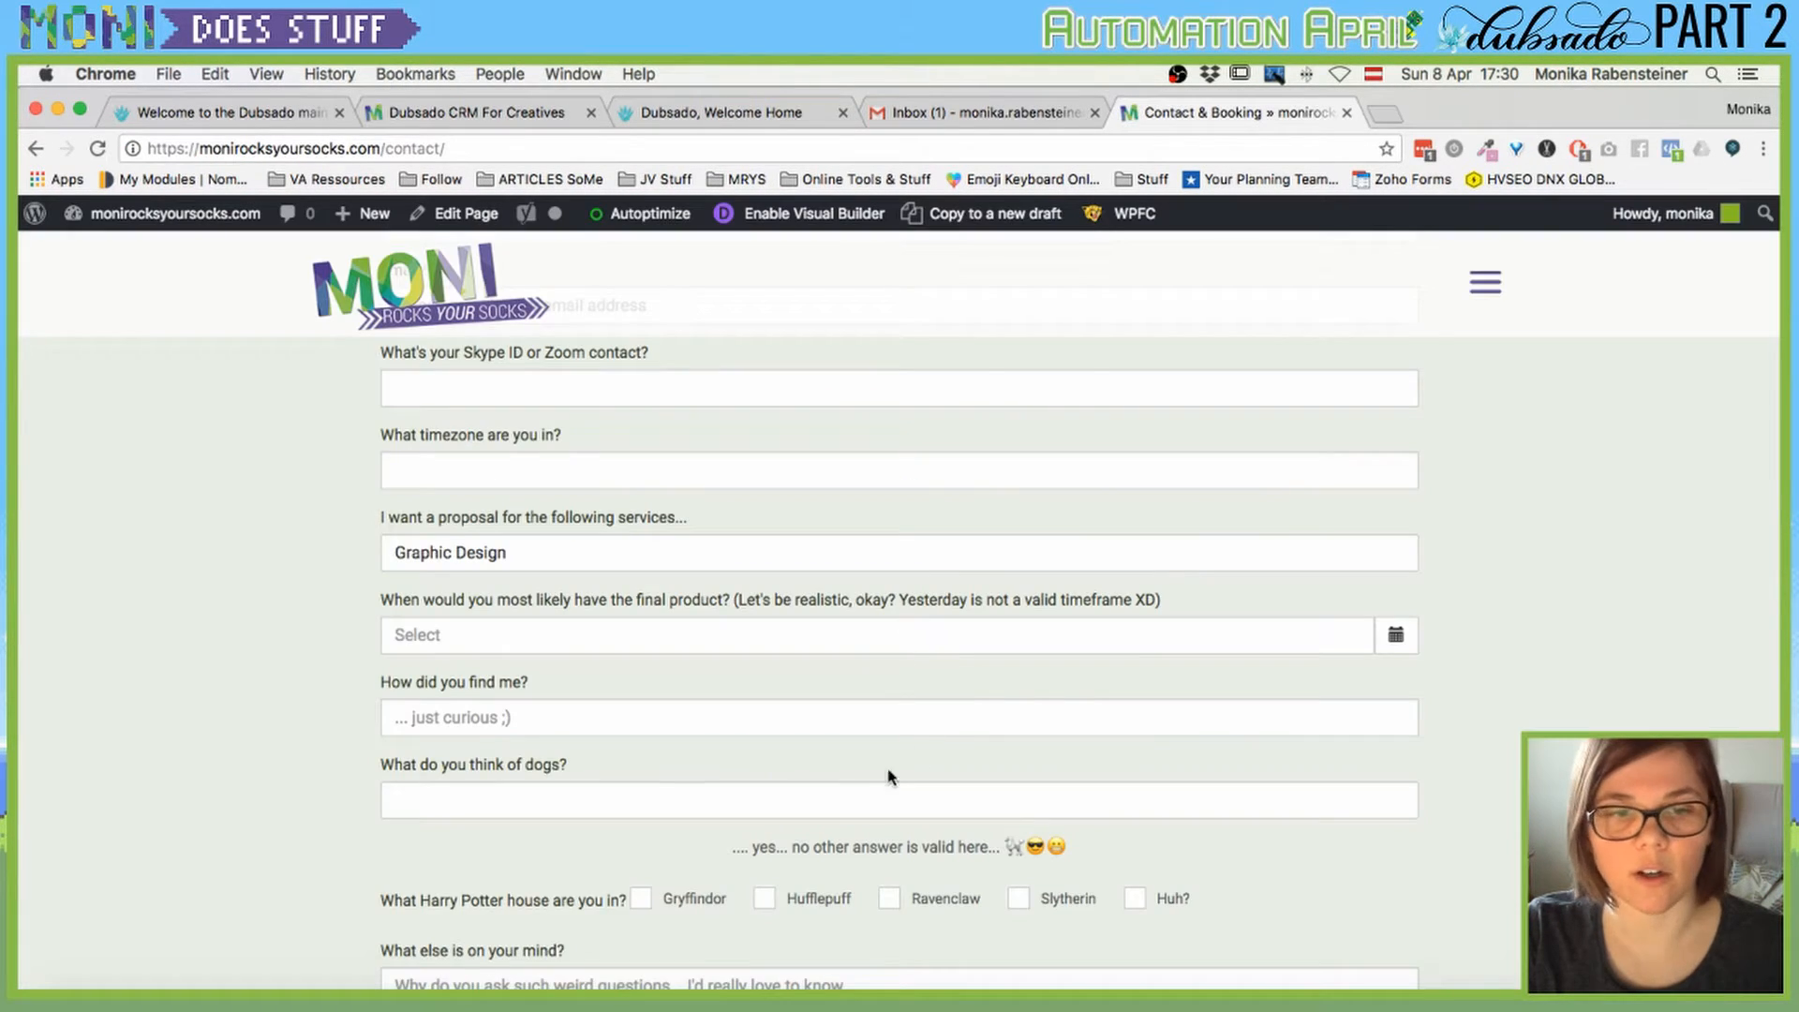
pyautogui.scroll(-5, 787, 768)
pyautogui.scroll(5, 591, 614)
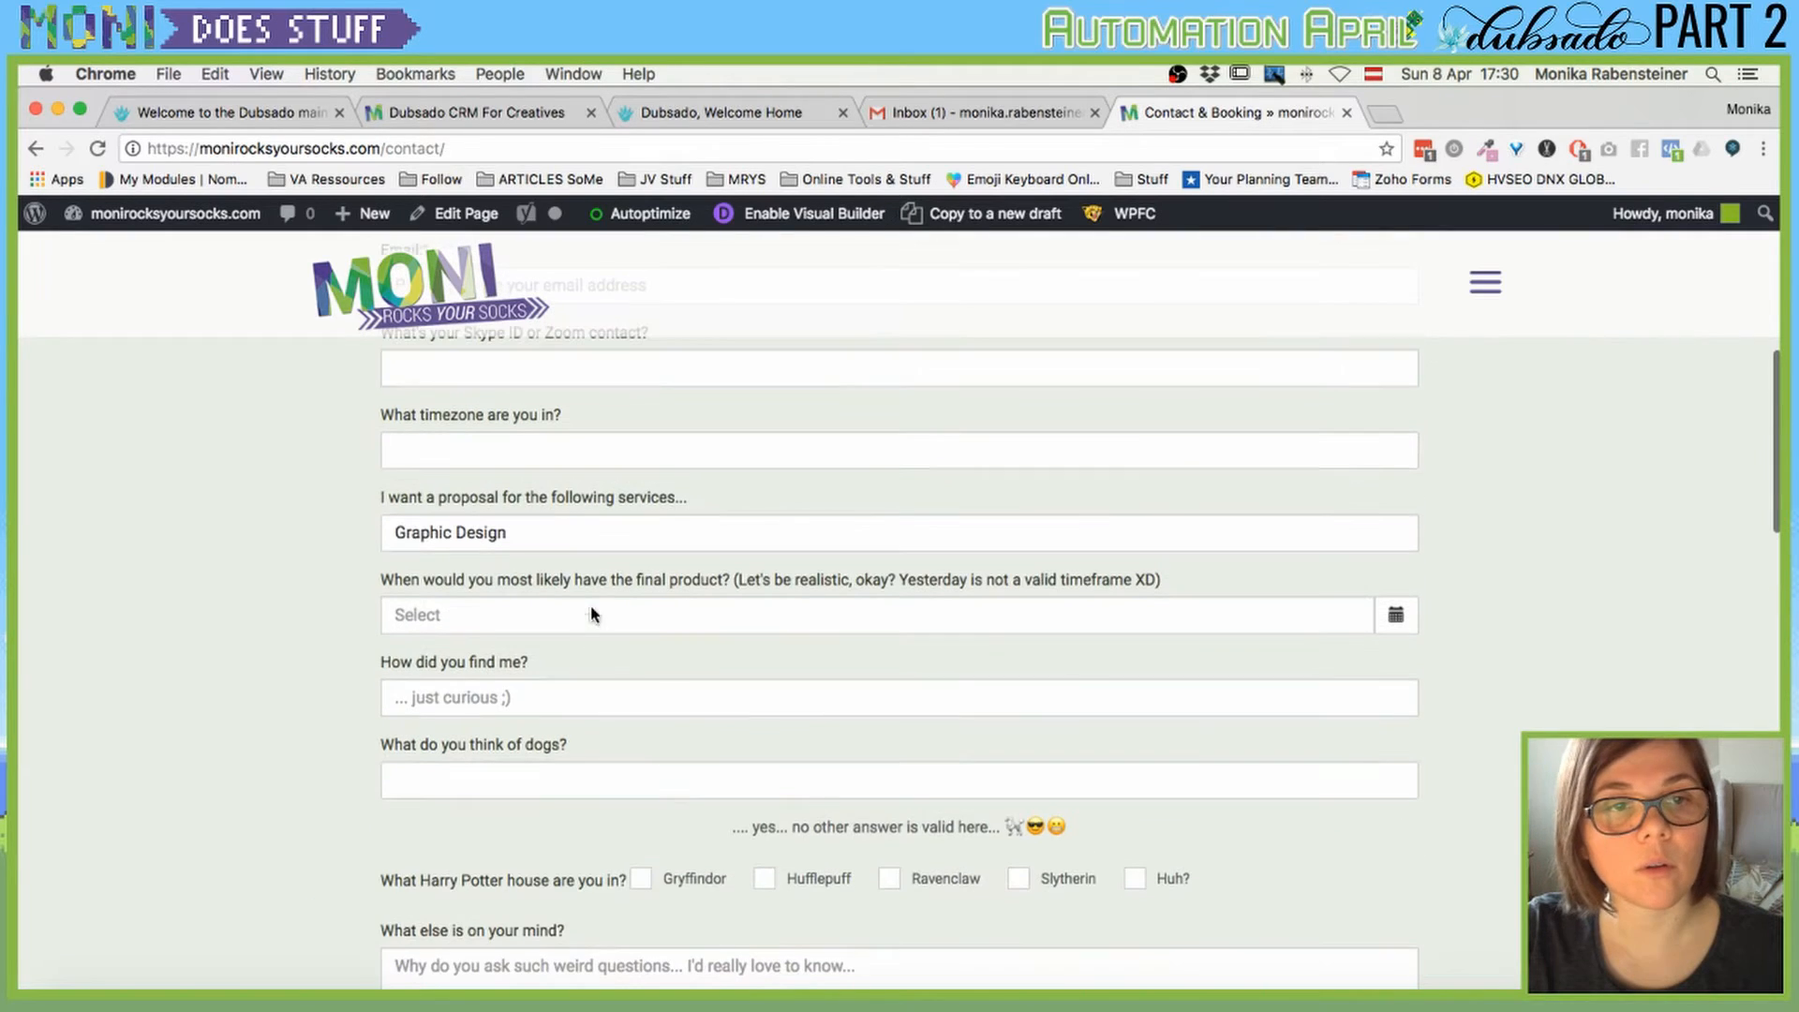
pyautogui.click(598, 616)
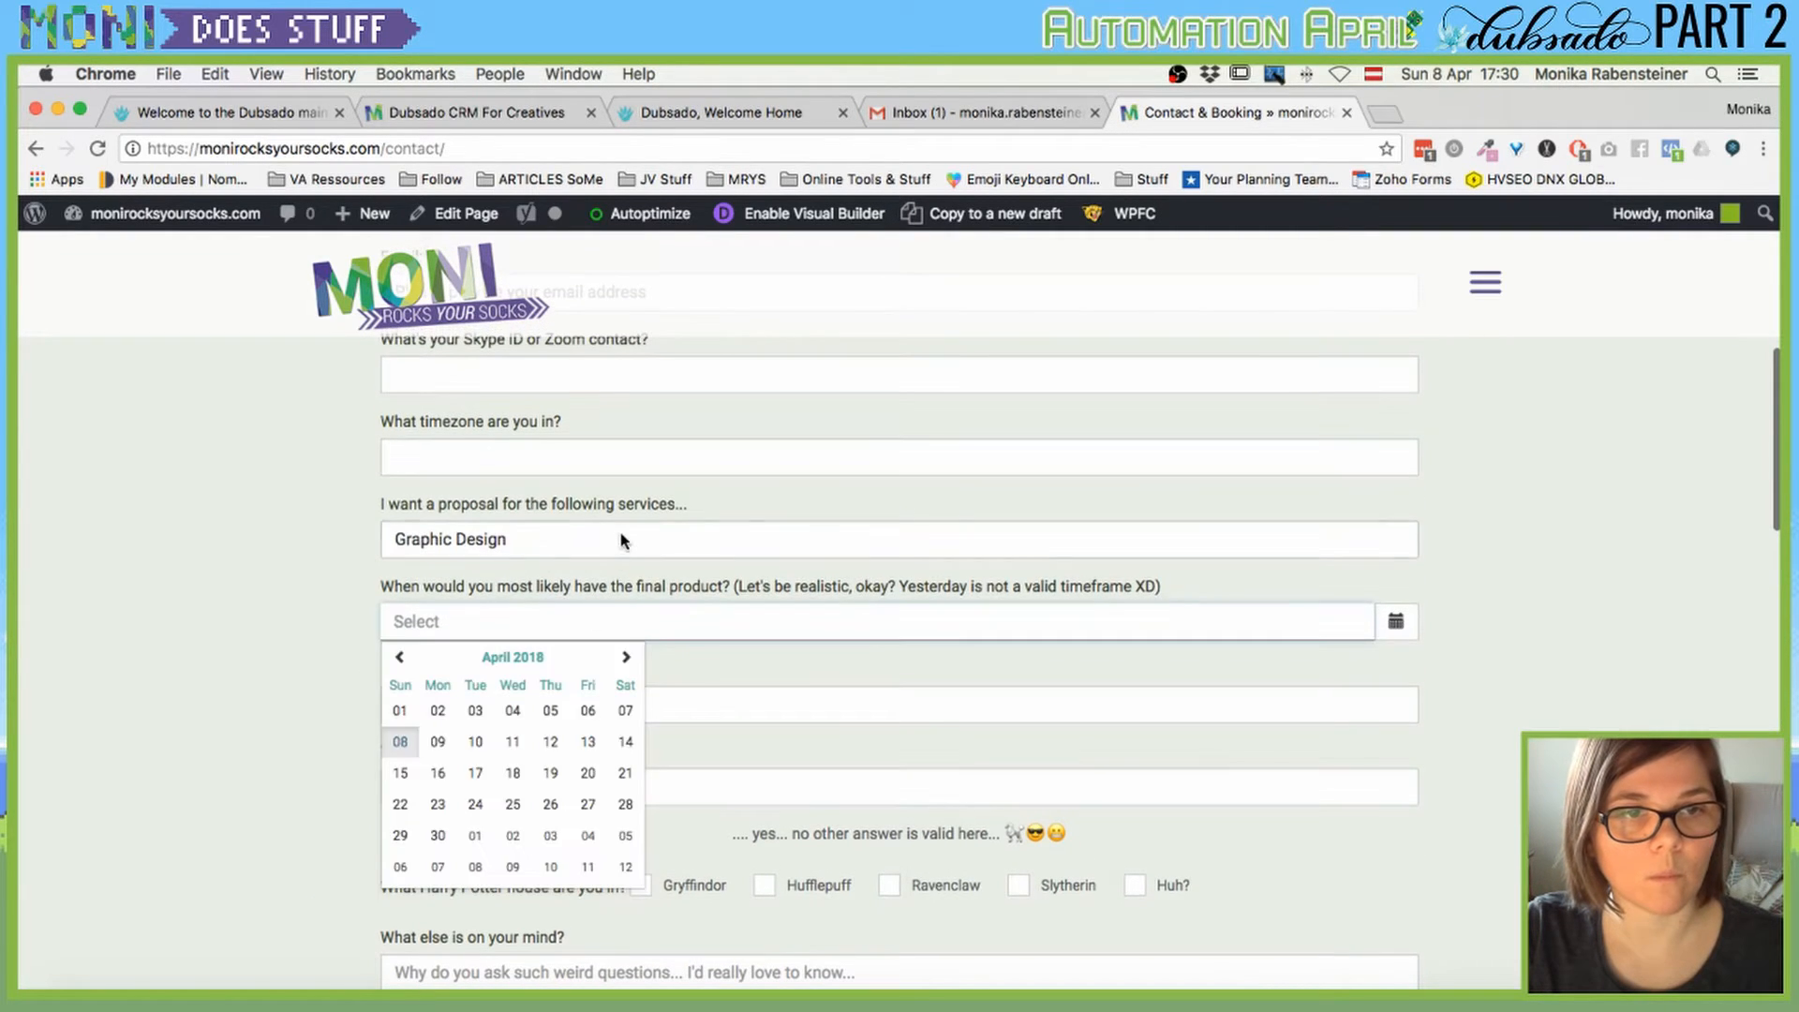
pyautogui.click(621, 536)
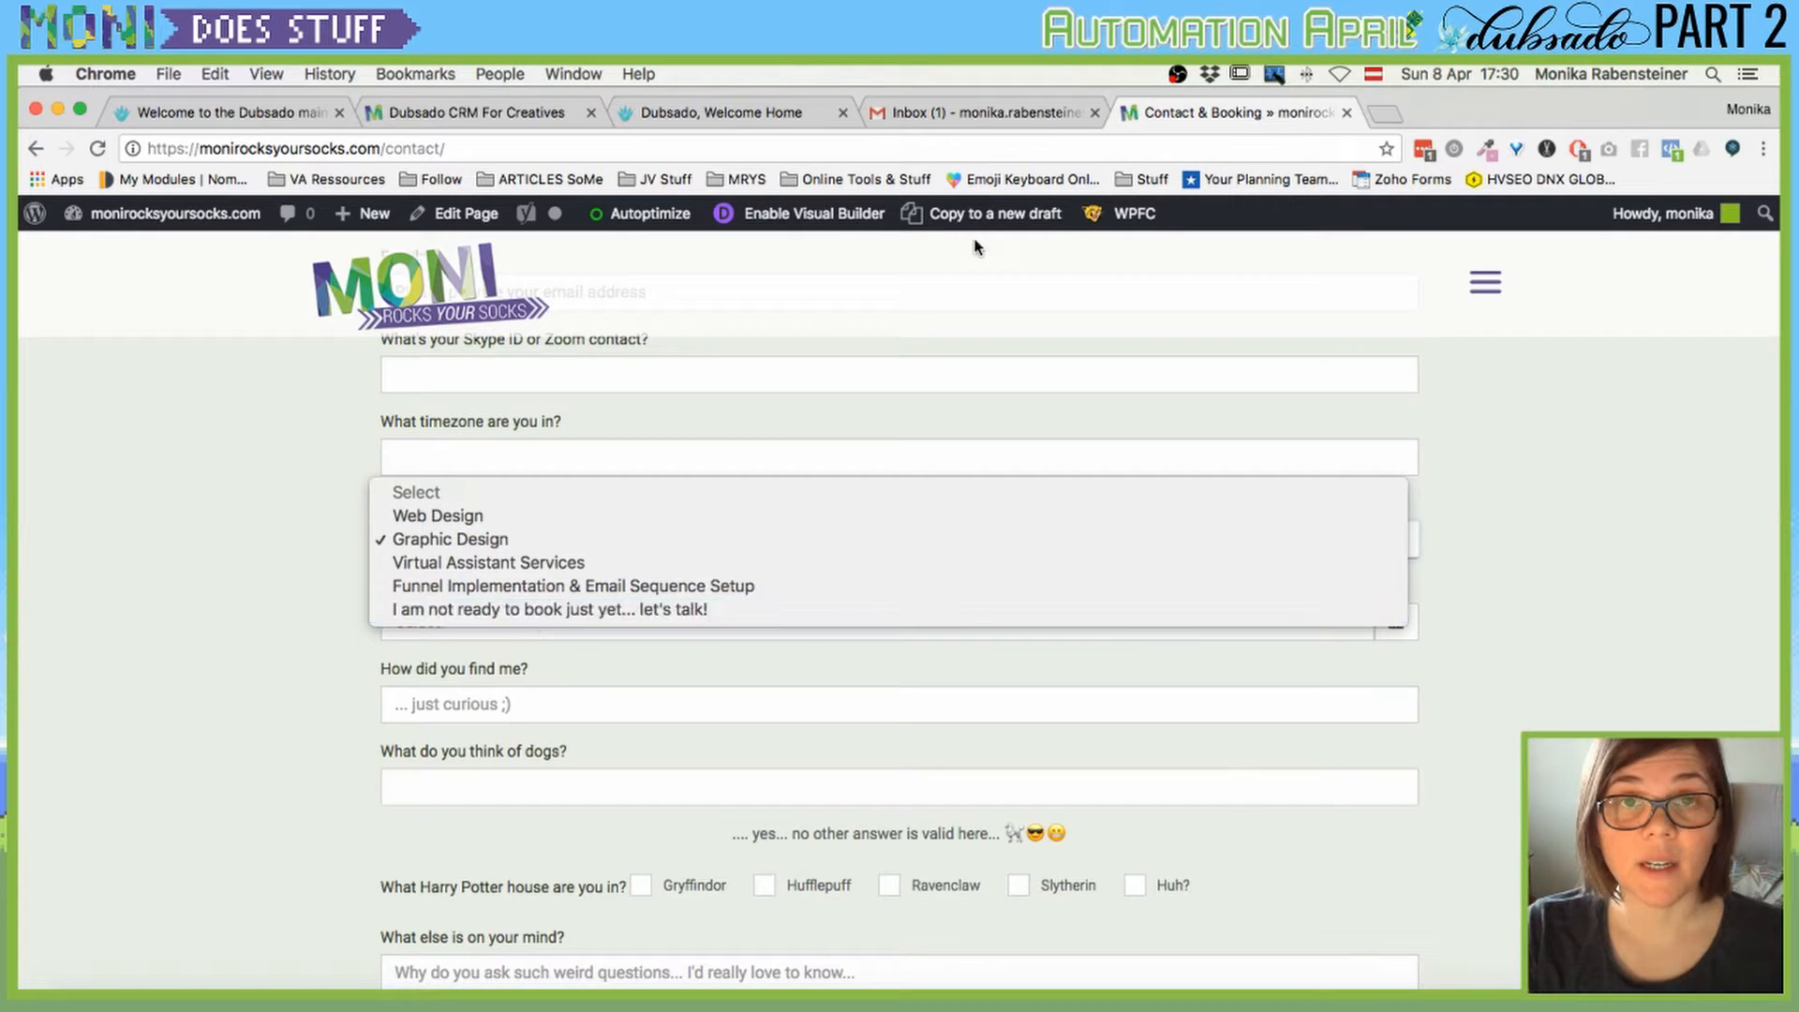
# Back in the Dubsado form editor, leave the form without saving and open the "Just Talk" canned email.
pyautogui.click(956, 112)
pyautogui.click(556, 109)
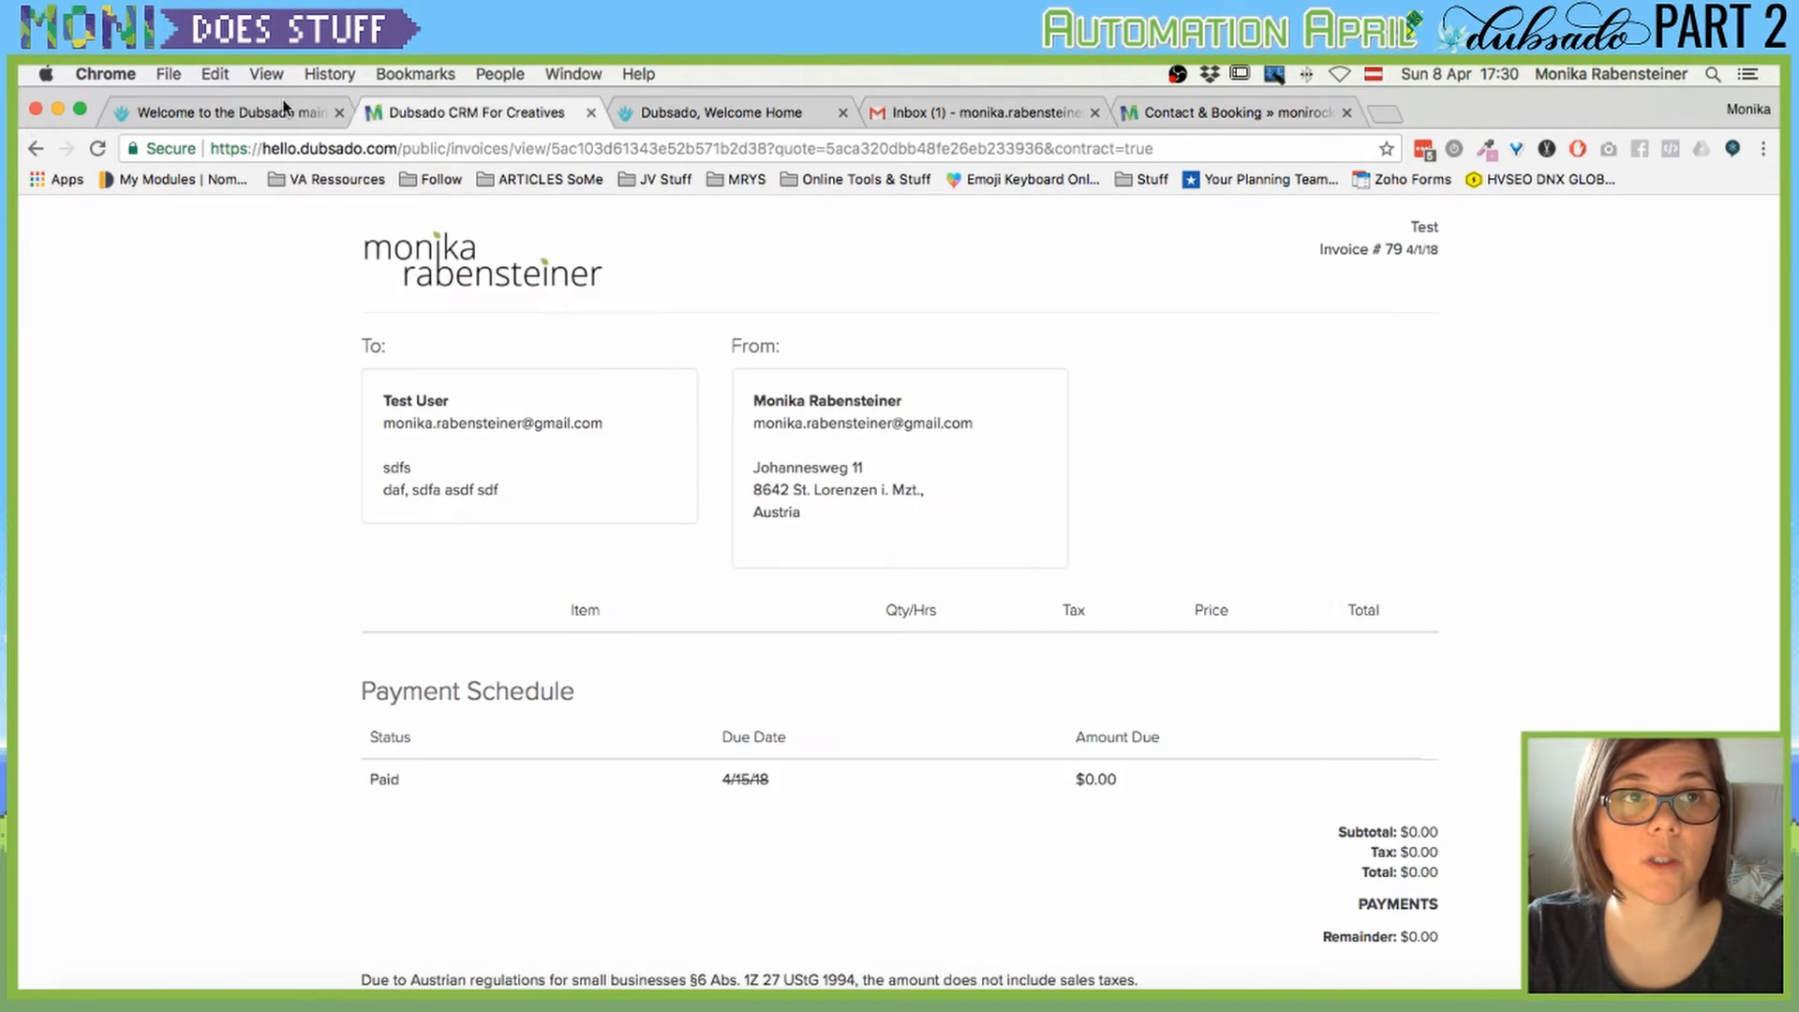
pyautogui.click(206, 112)
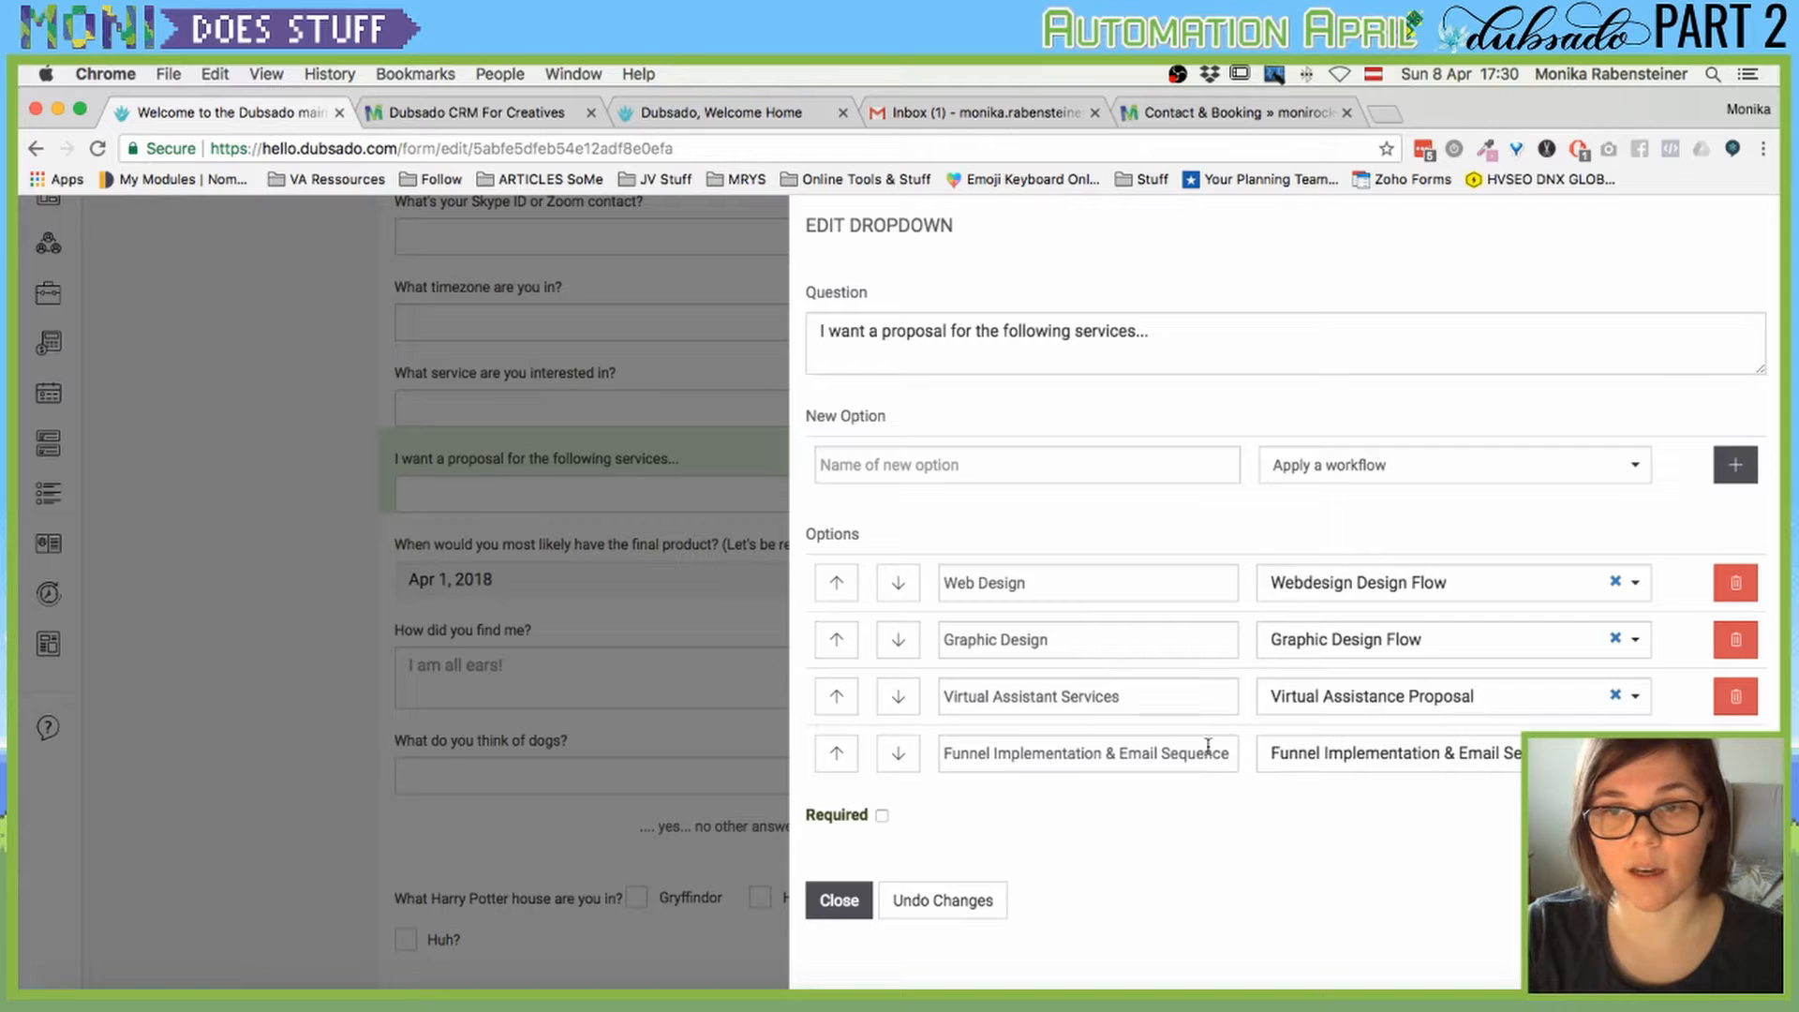
pyautogui.click(838, 899)
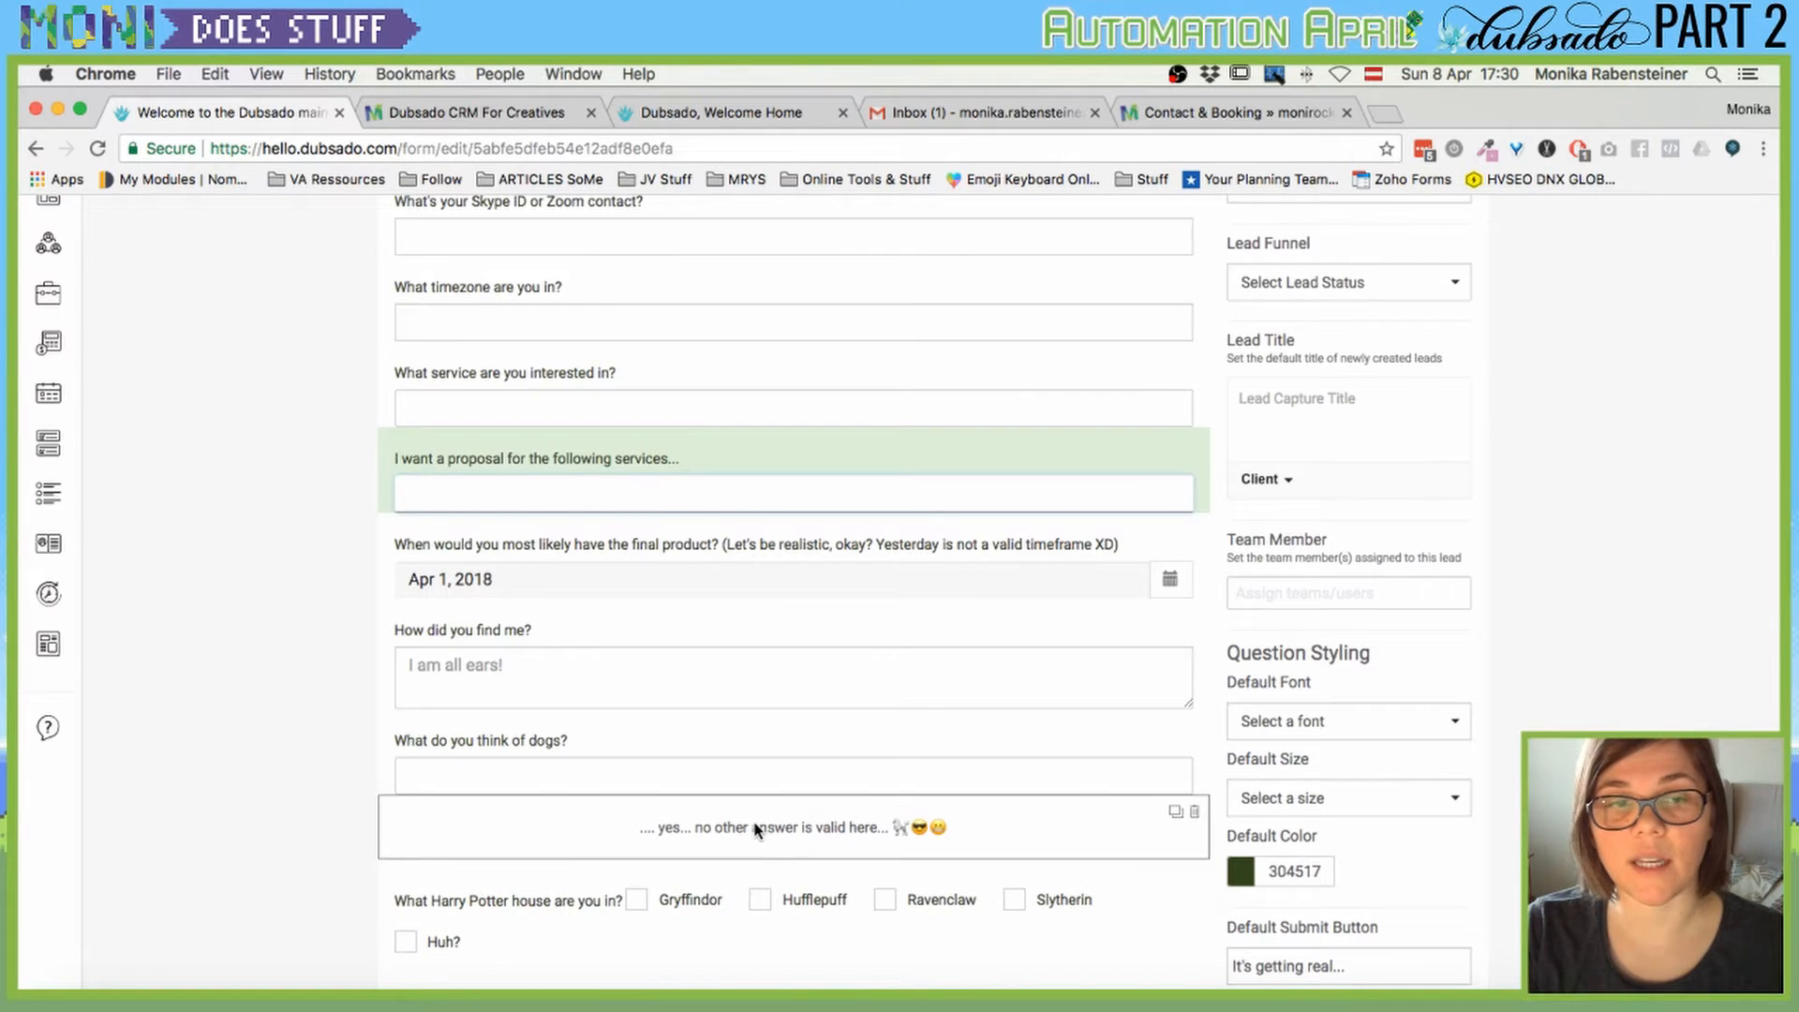
pyautogui.click(66, 645)
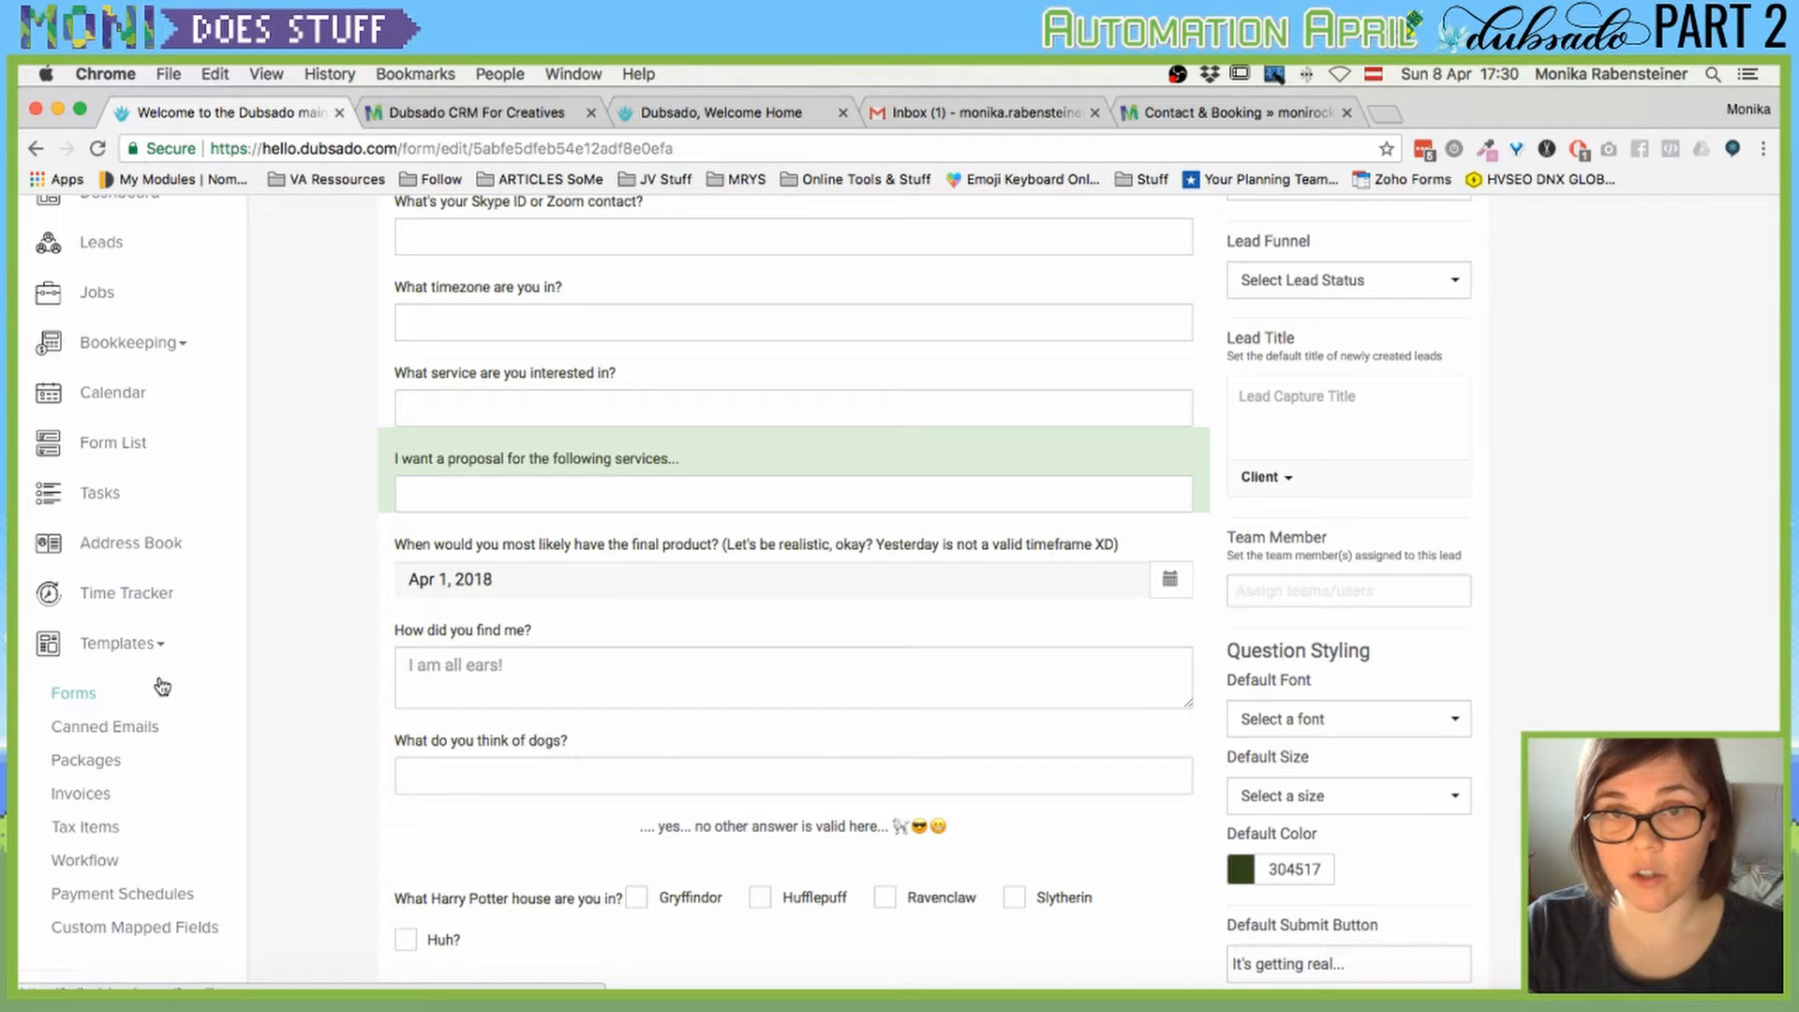
pyautogui.click(142, 732)
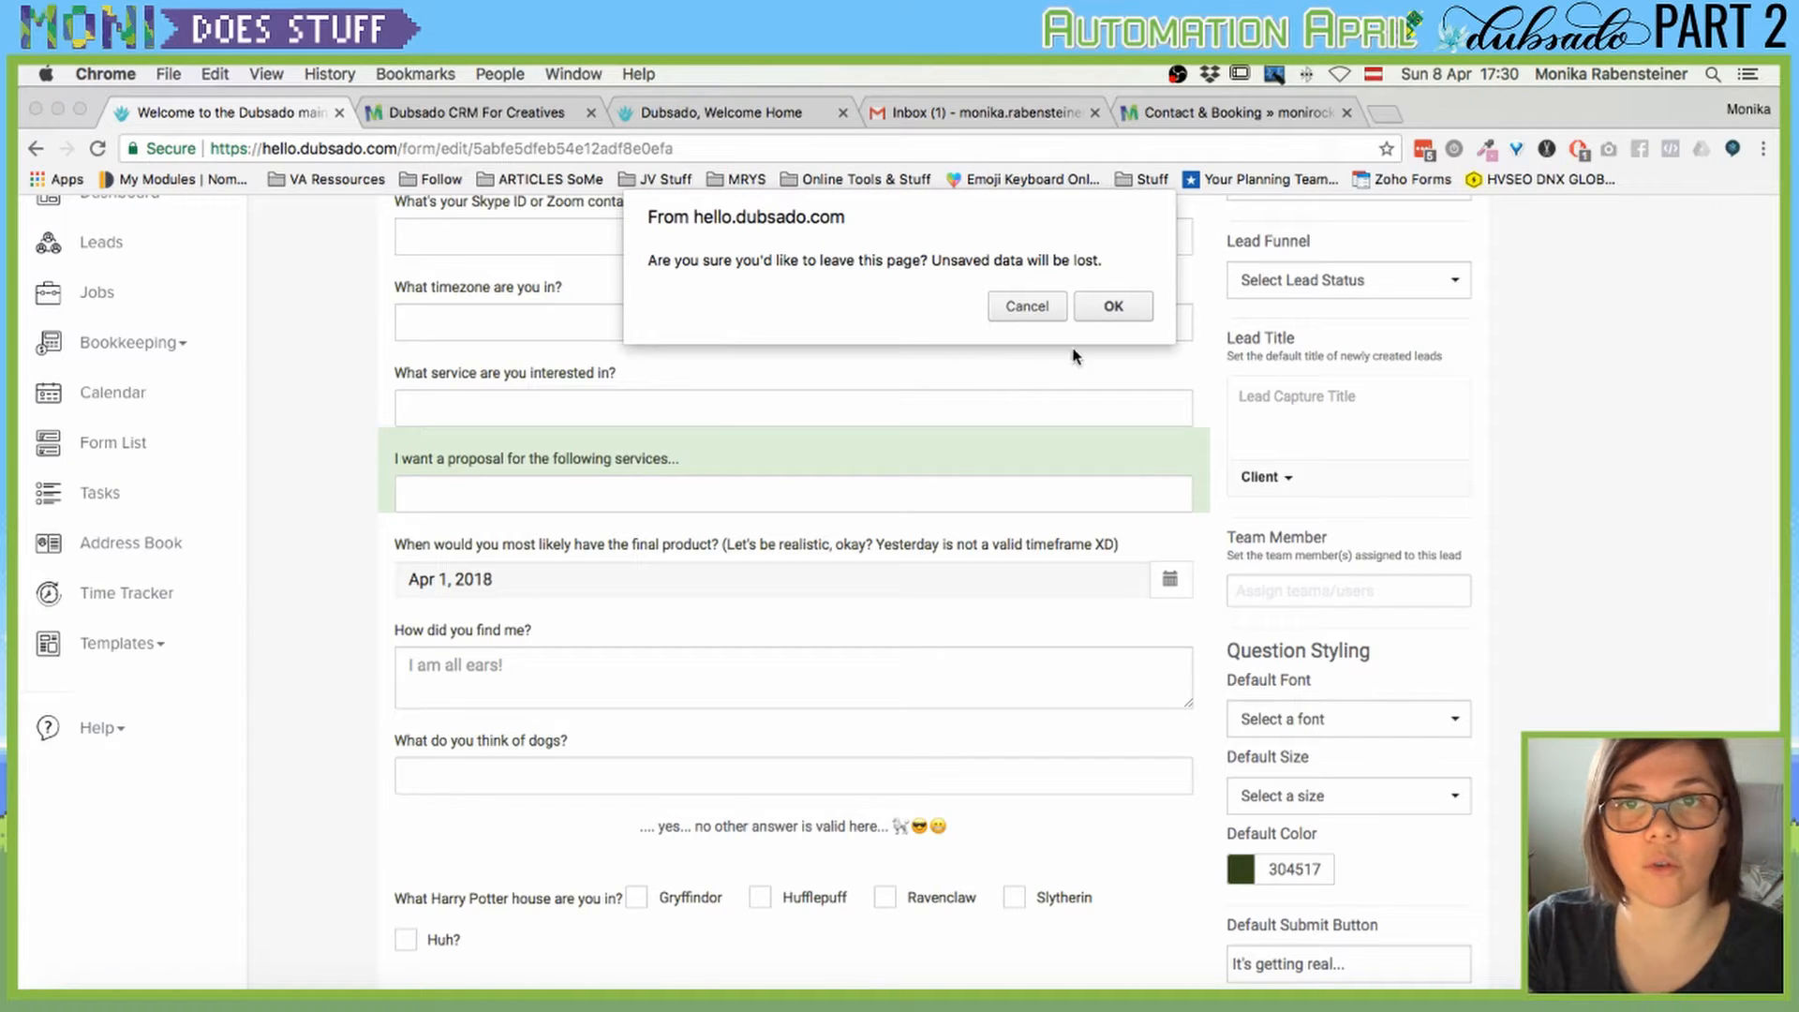
pyautogui.click(1131, 311)
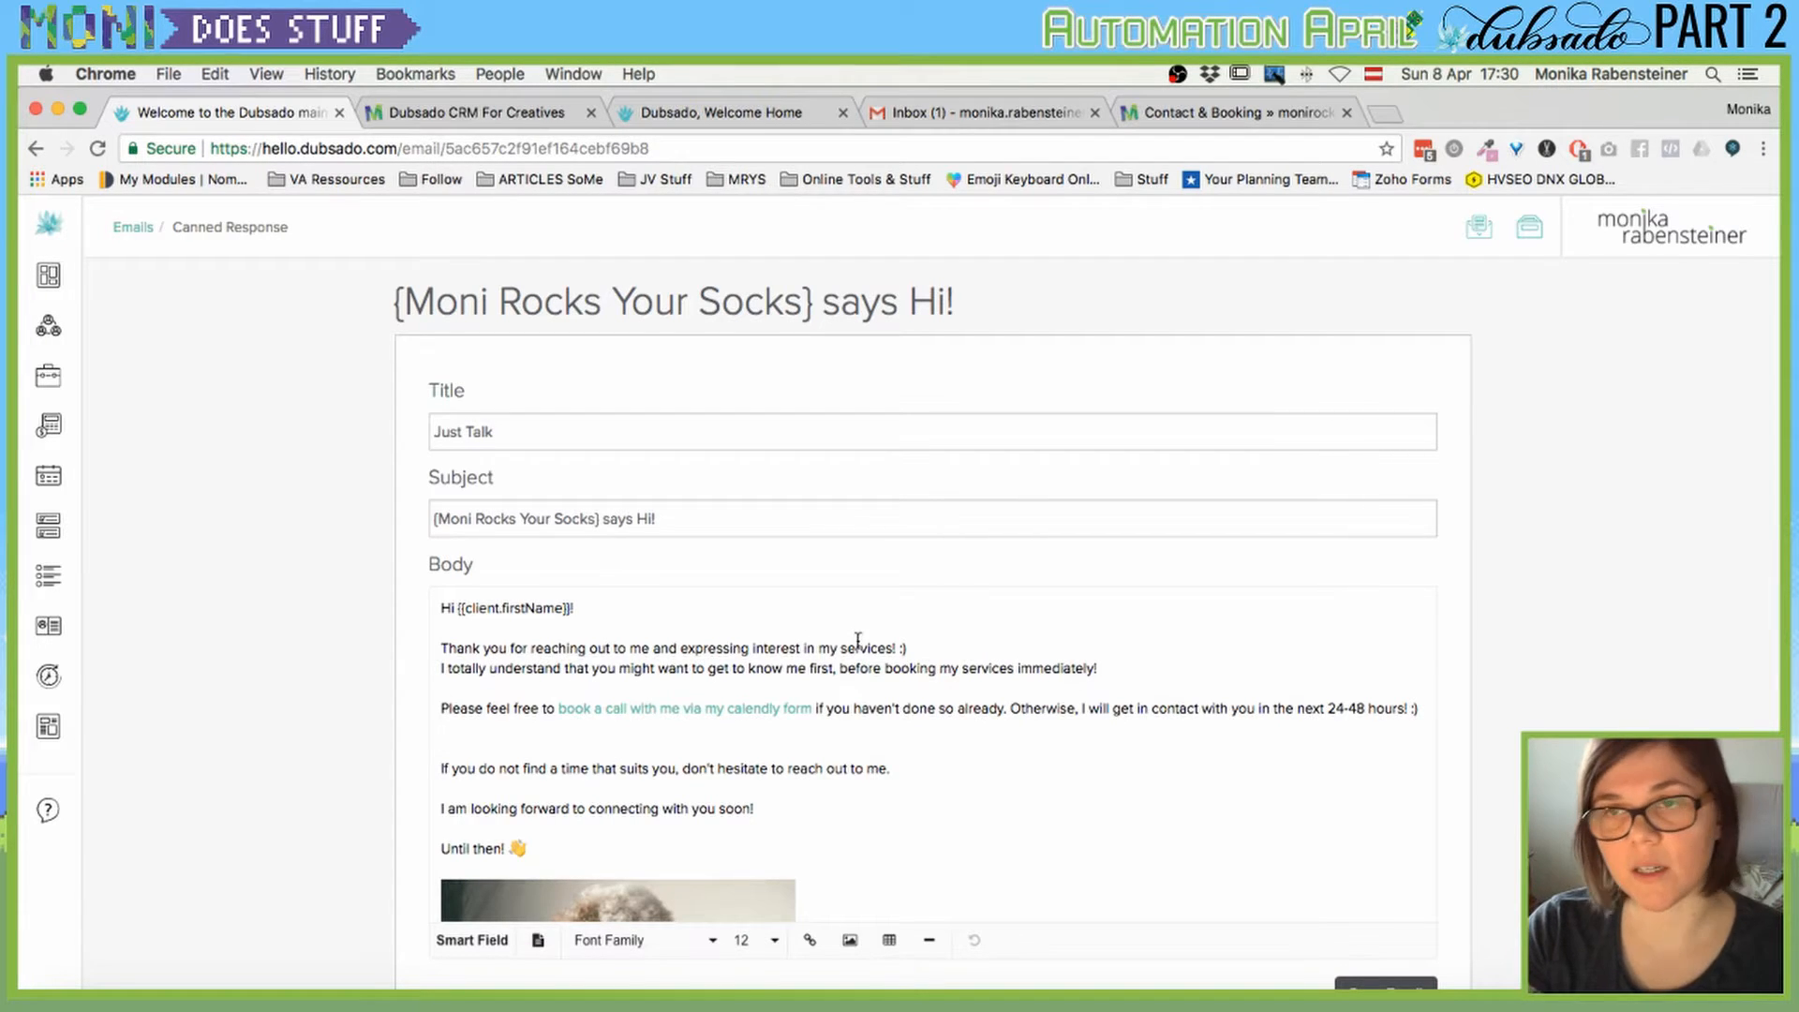
# Read through the body of the "Just Talk" canned email down to the dog picture and the signature field.
pyautogui.scroll(-1, 857, 652)
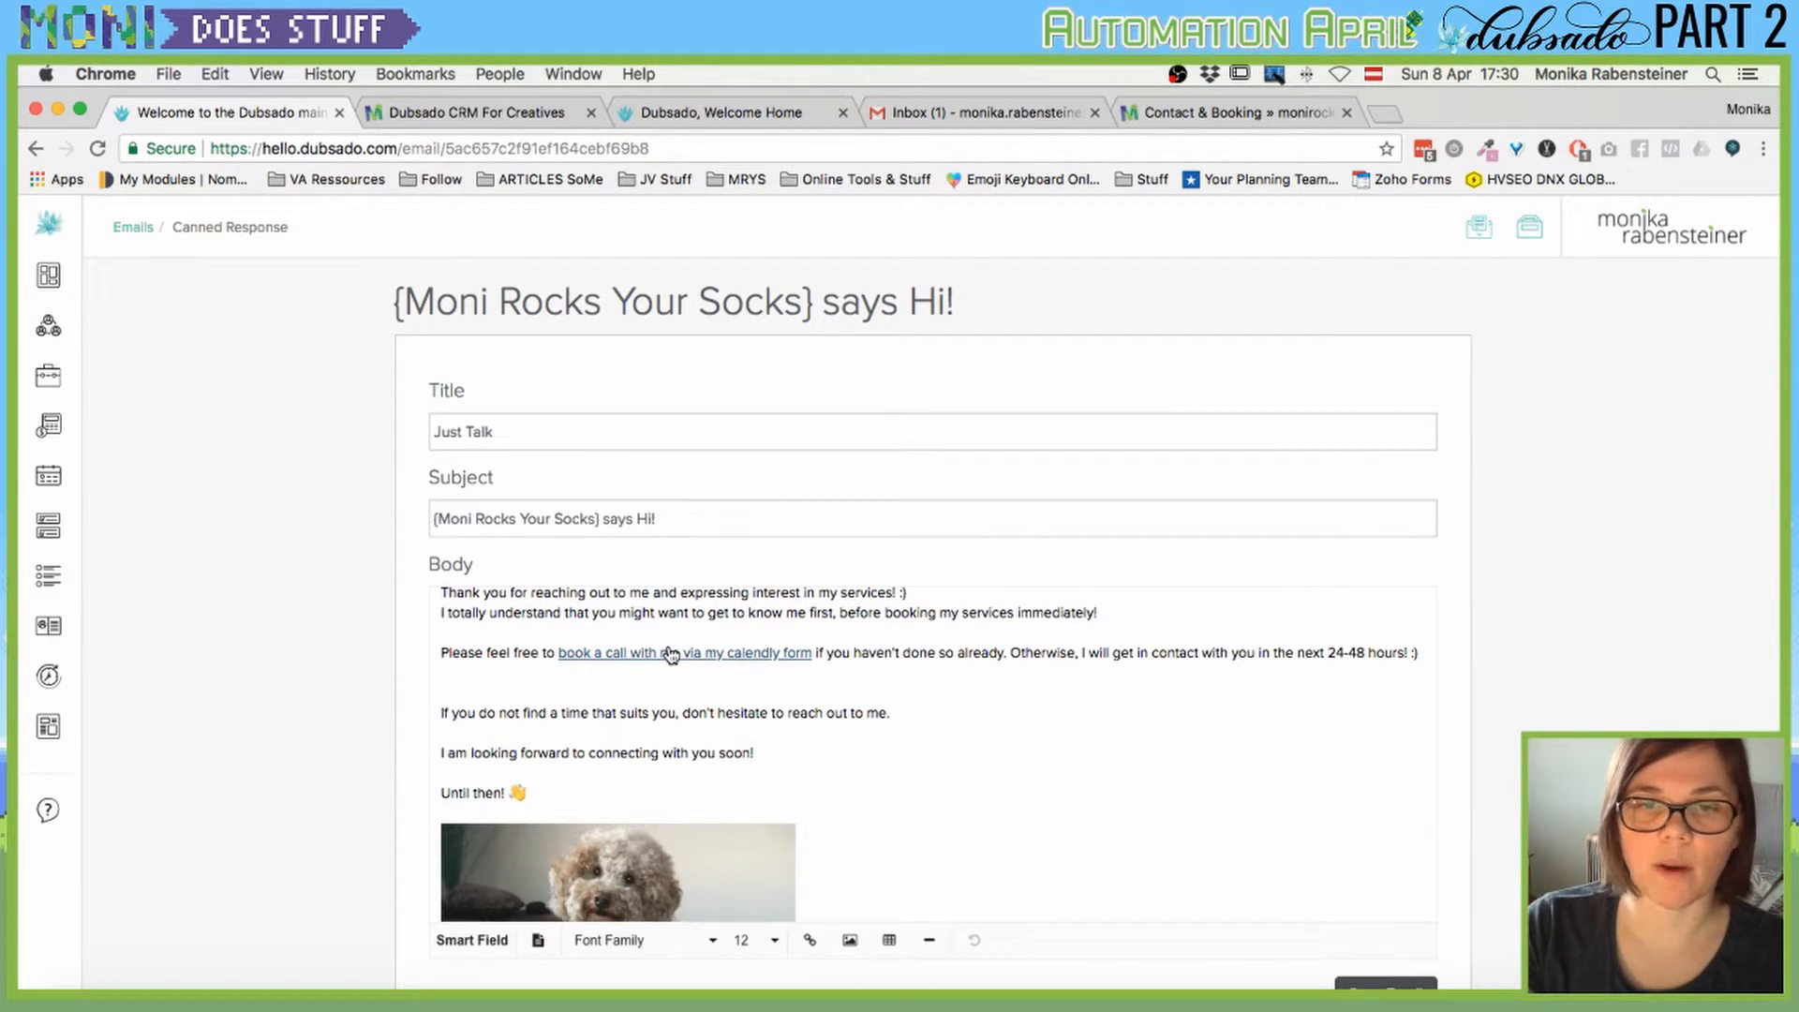
pyautogui.scroll(-3, 671, 653)
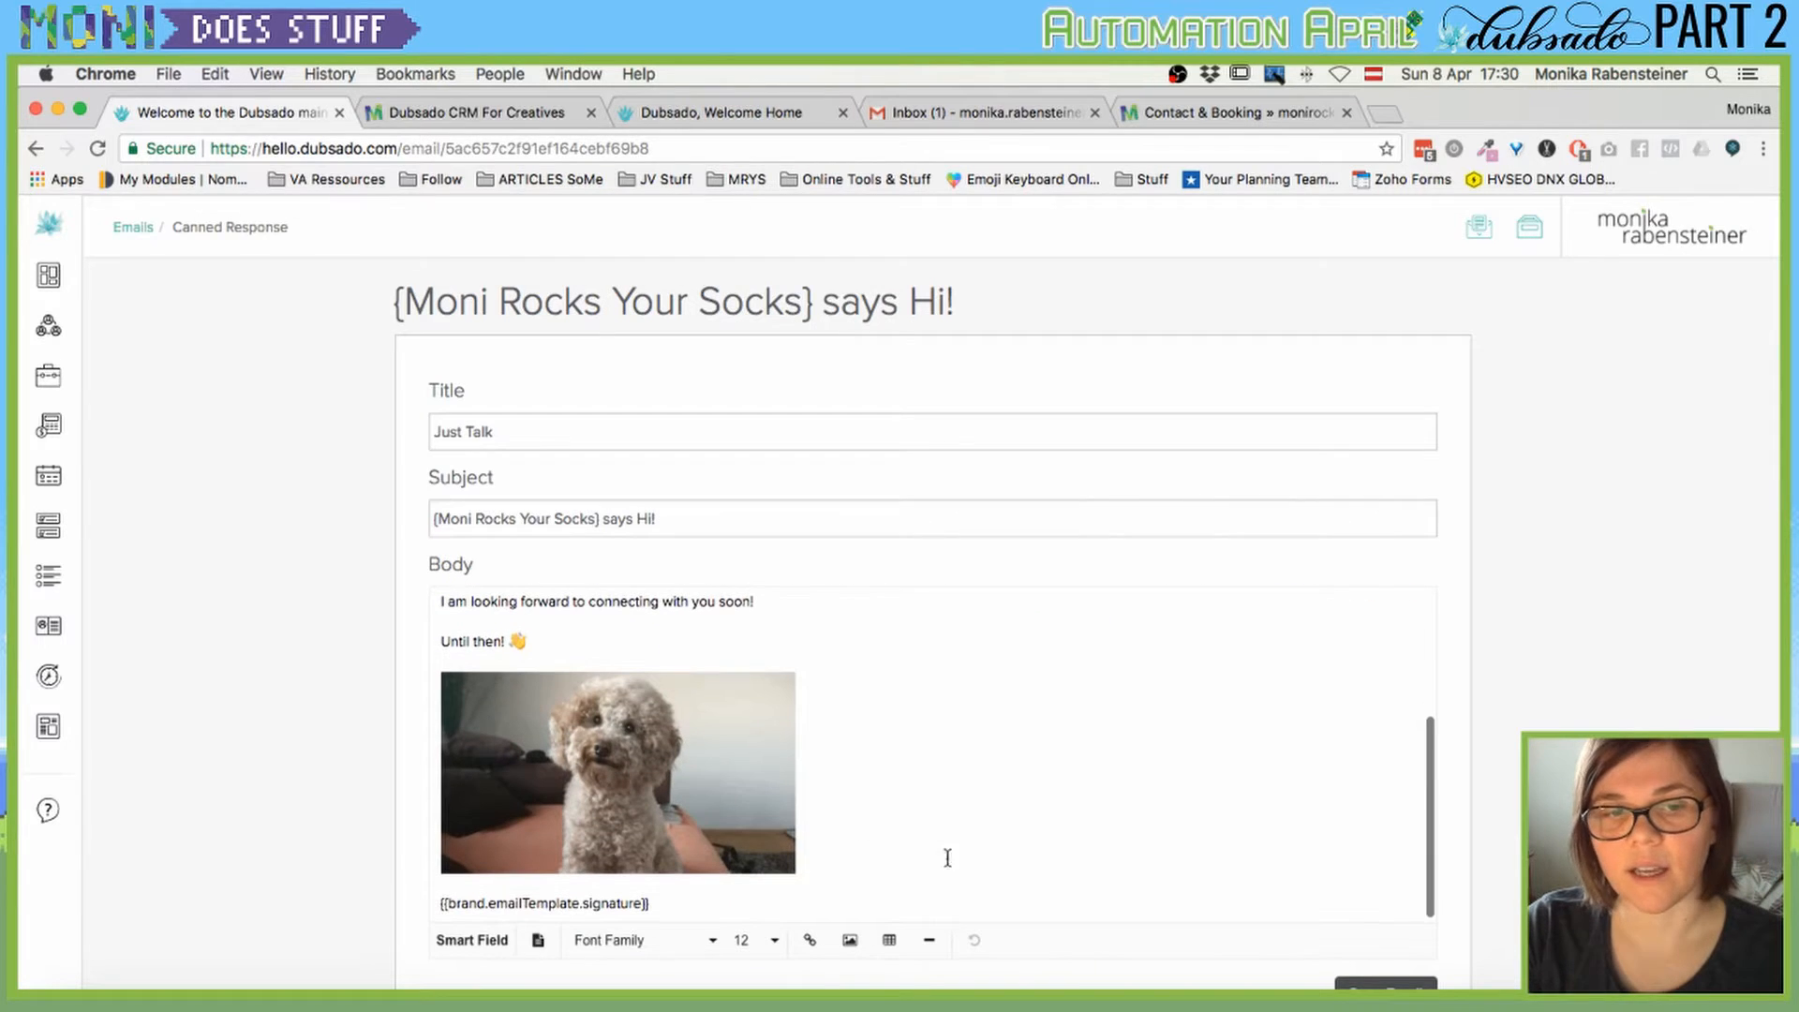
pyautogui.click(719, 796)
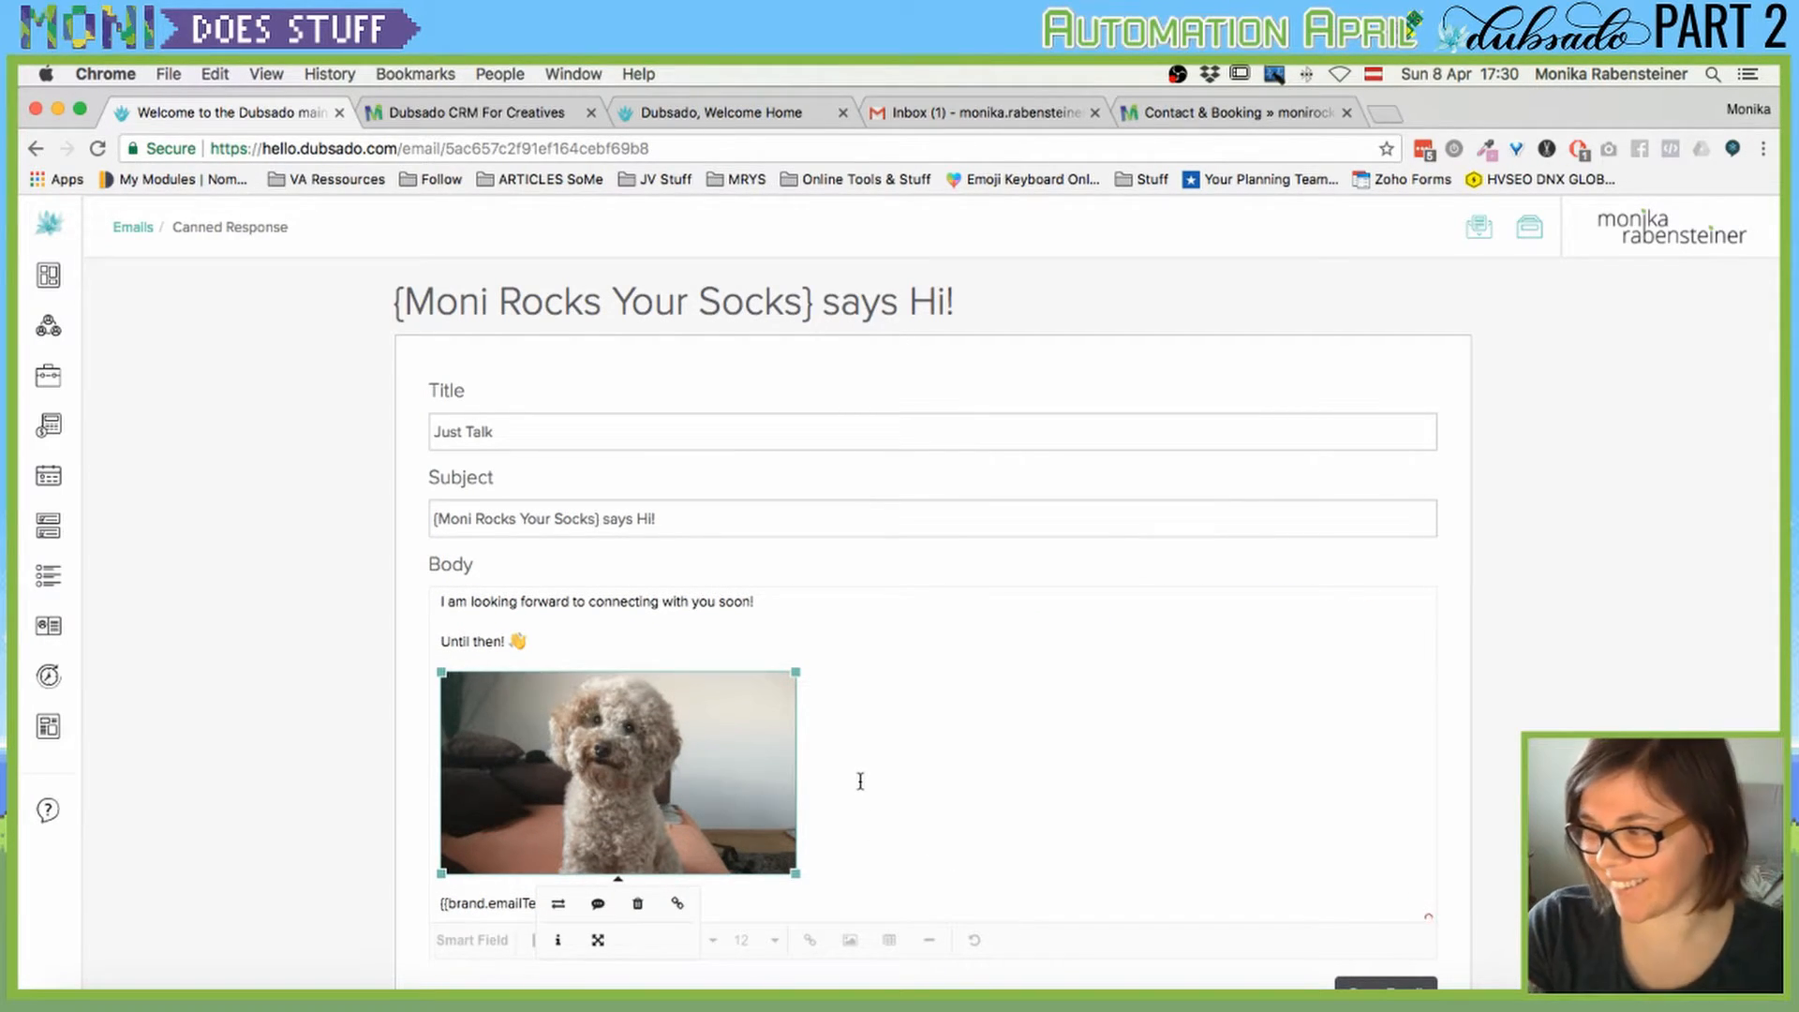
pyautogui.click(199, 674)
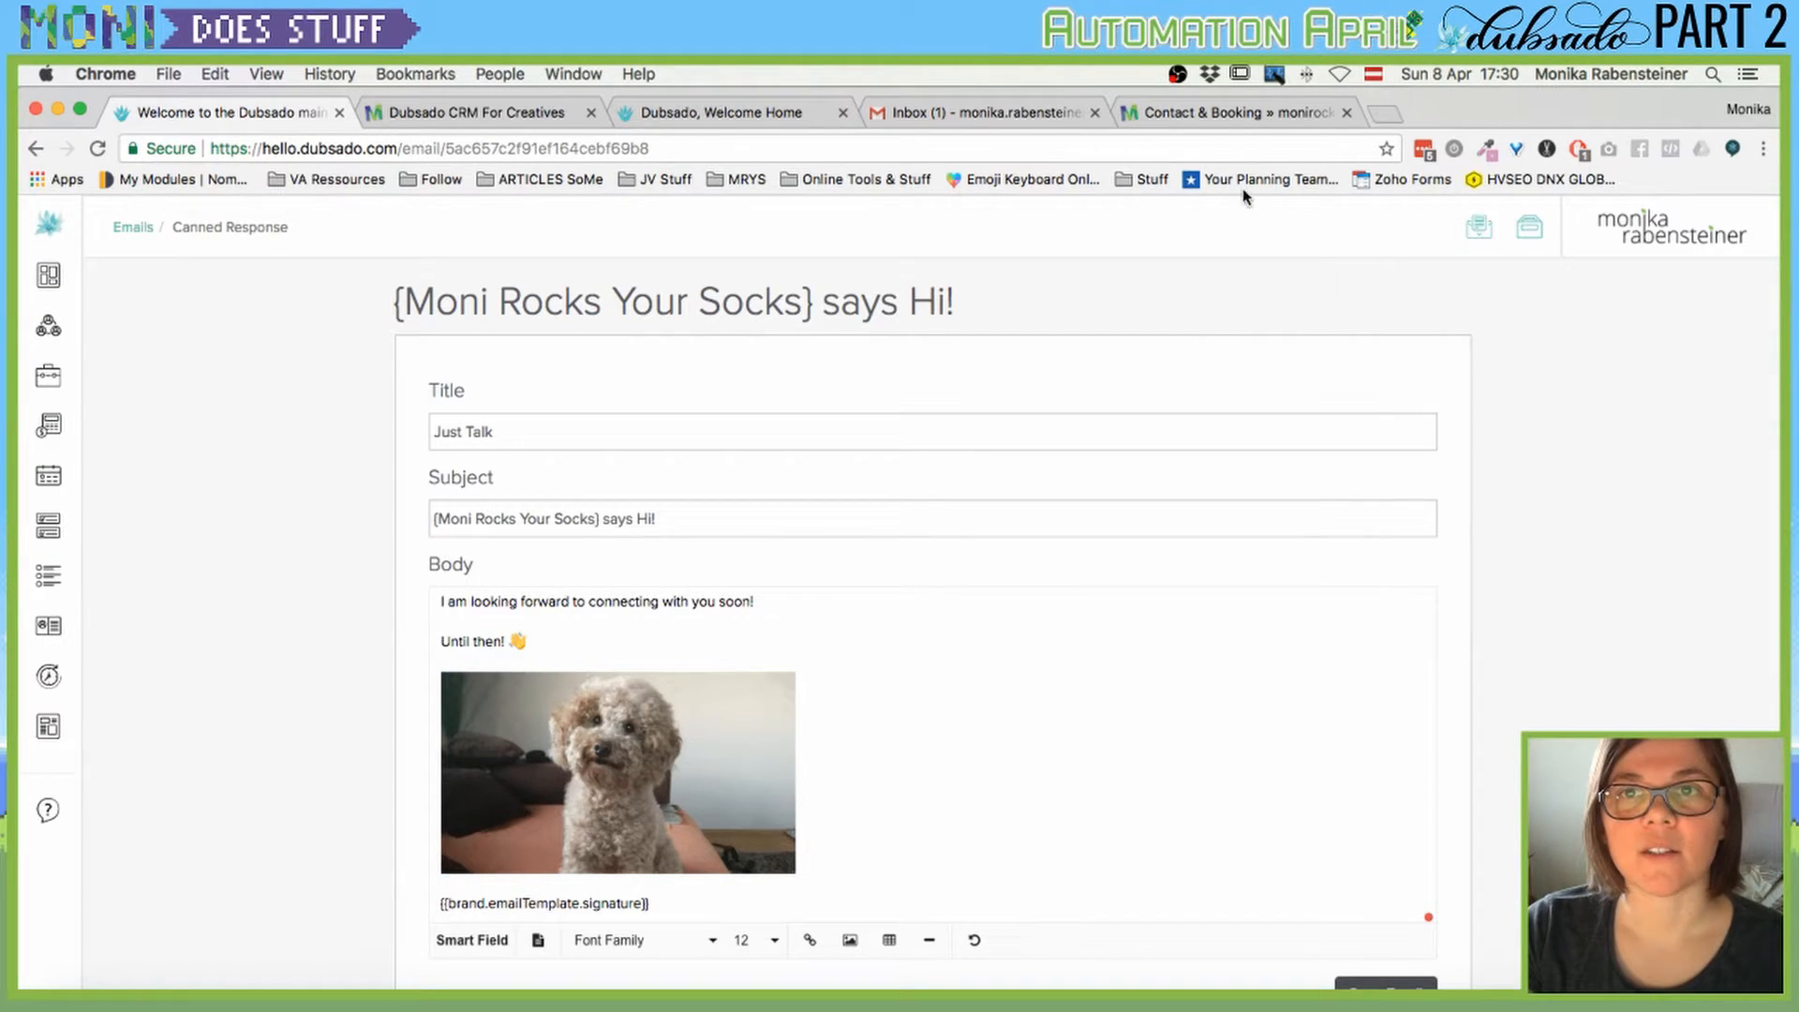
# Open the form templates overview and look over the lead capture forms.
pyautogui.click(114, 729)
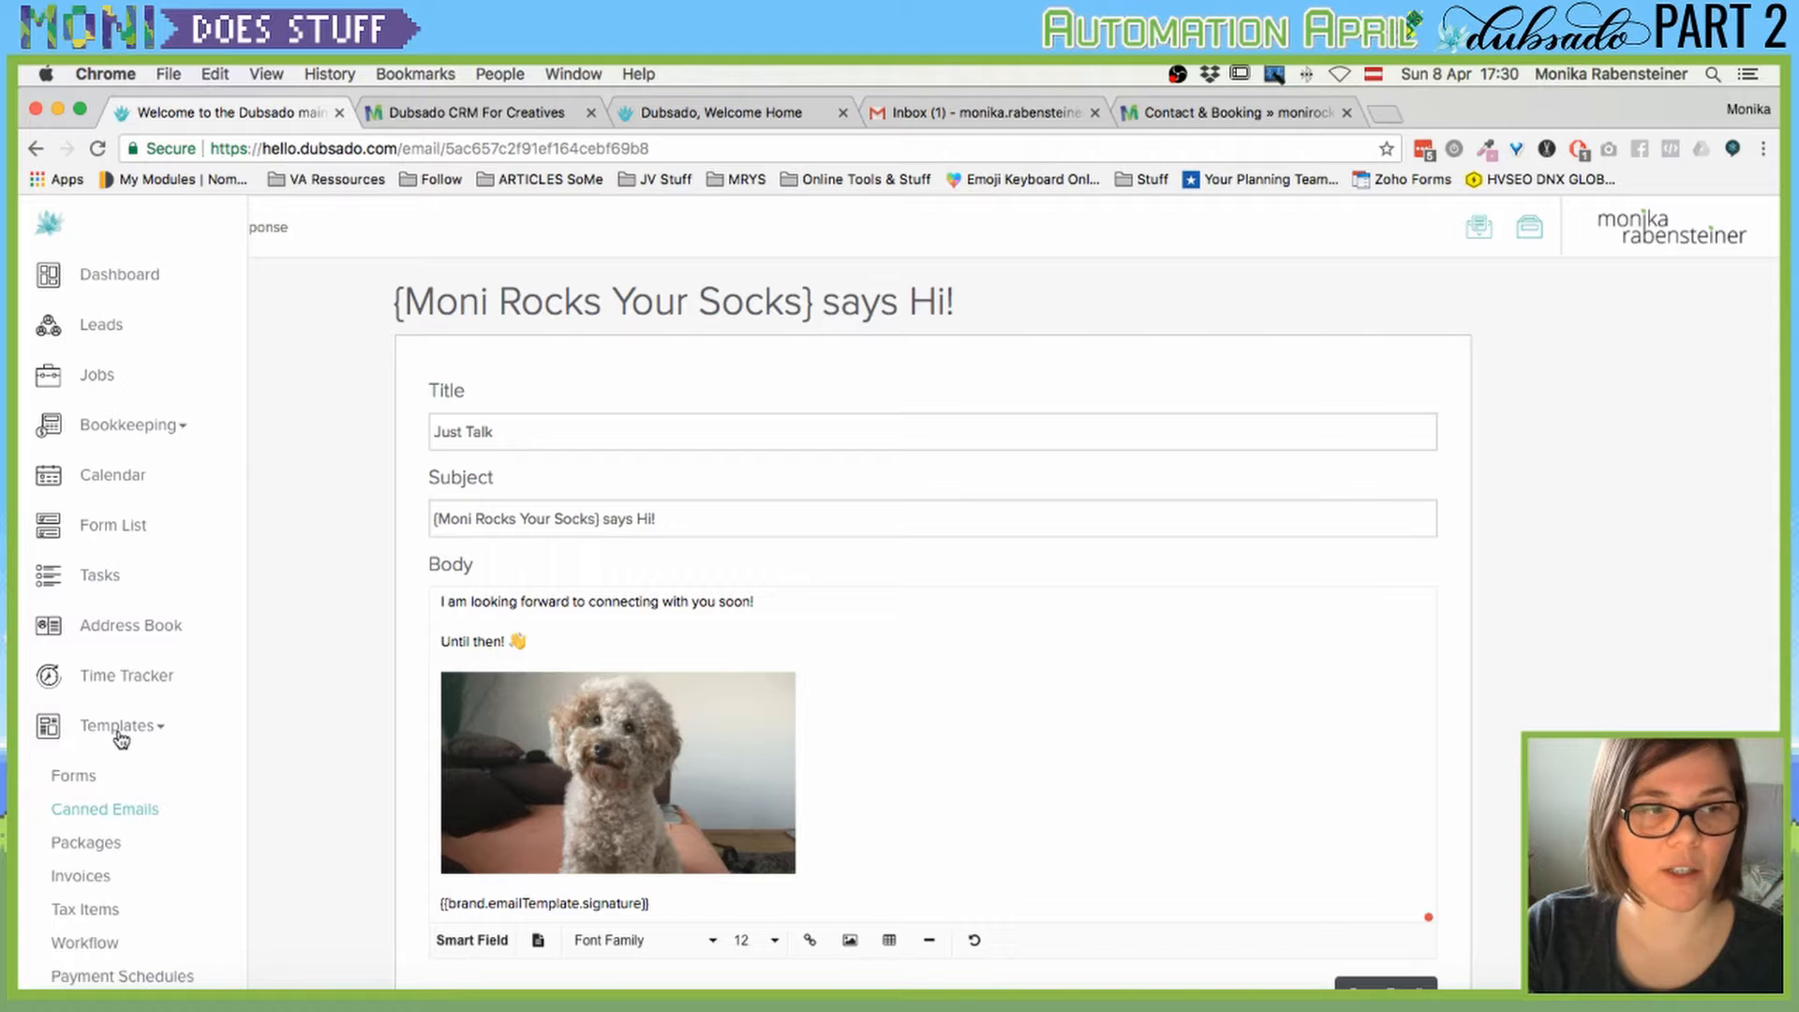
pyautogui.click(92, 777)
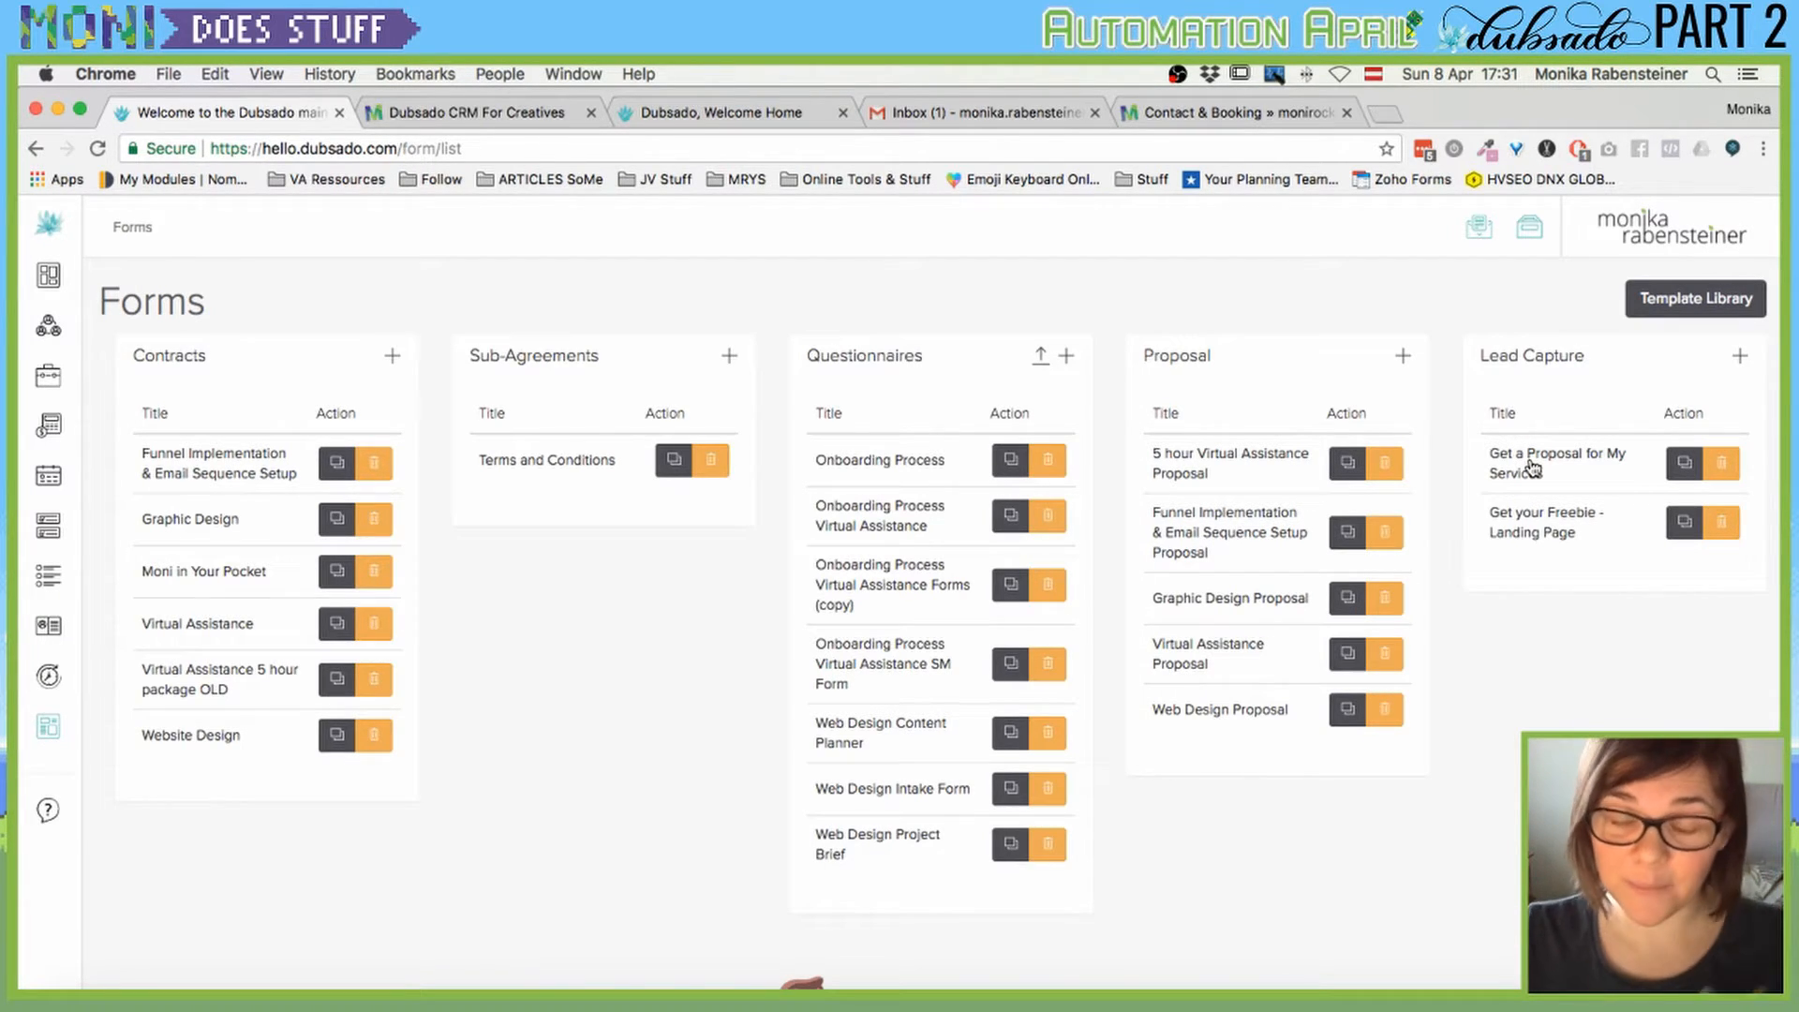
pyautogui.moveTo(47, 403)
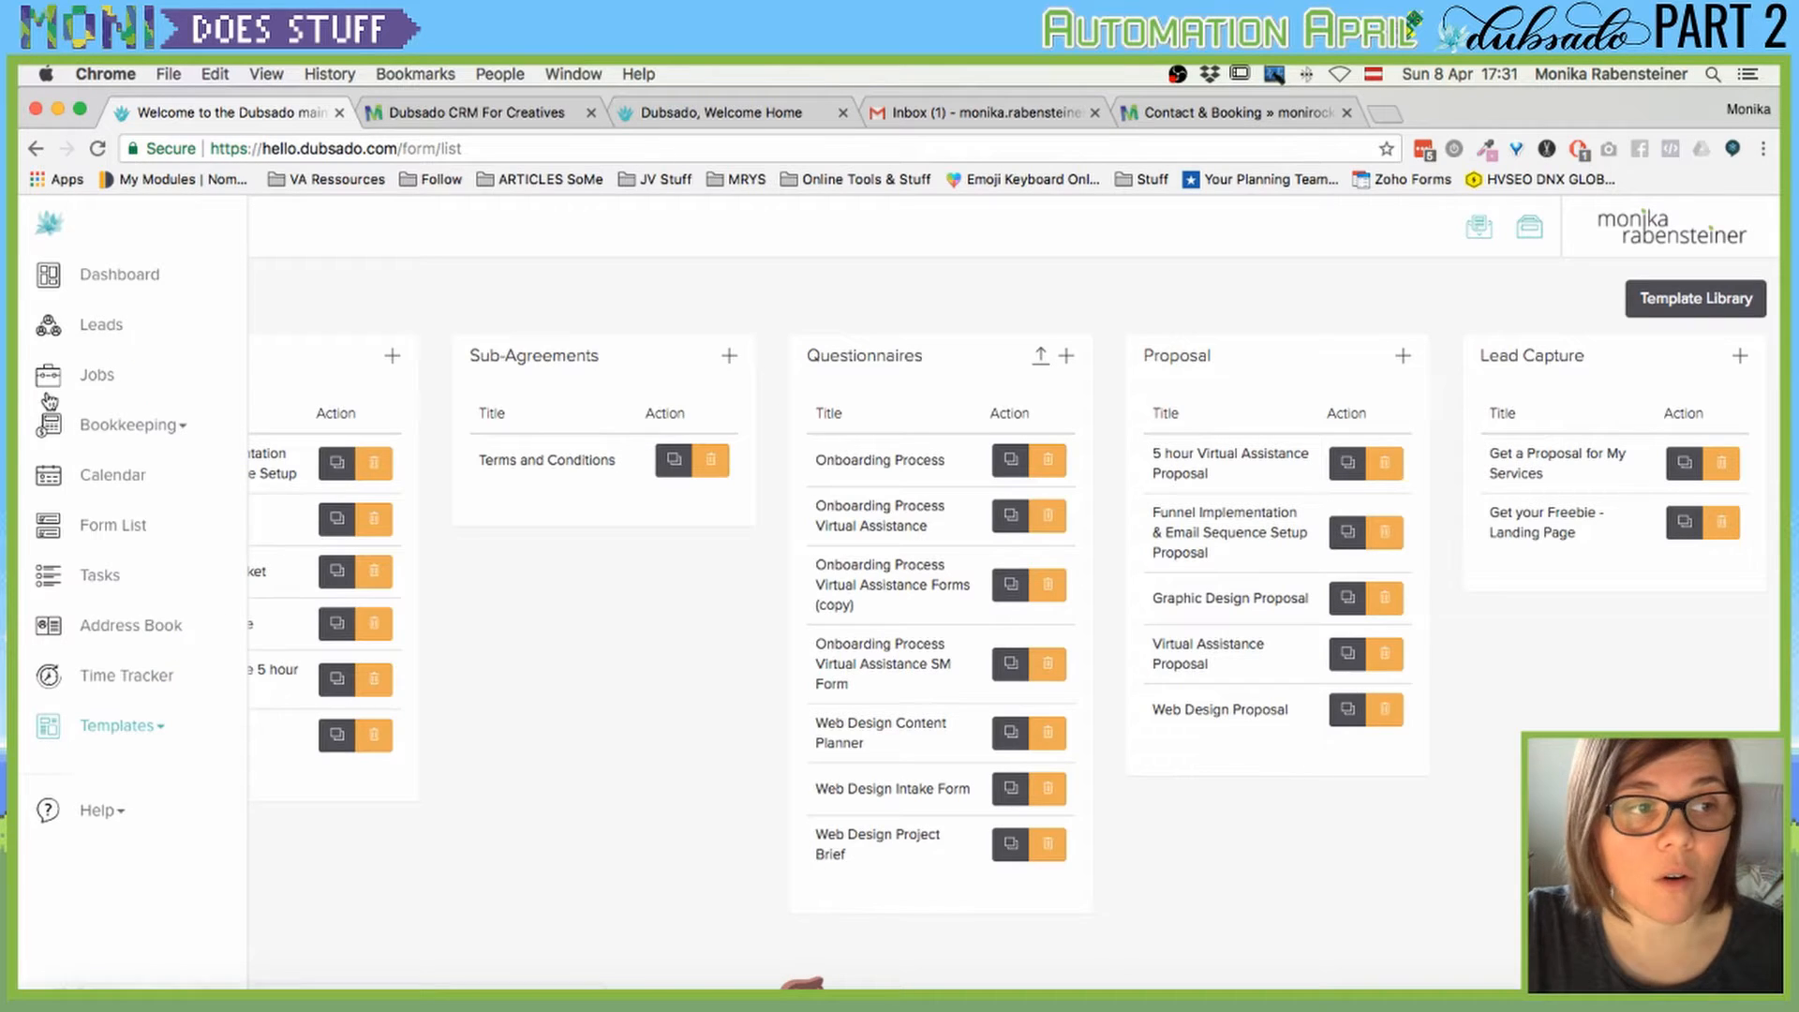
# Go to the leads list and open the lead titled Test.
pyautogui.click(103, 326)
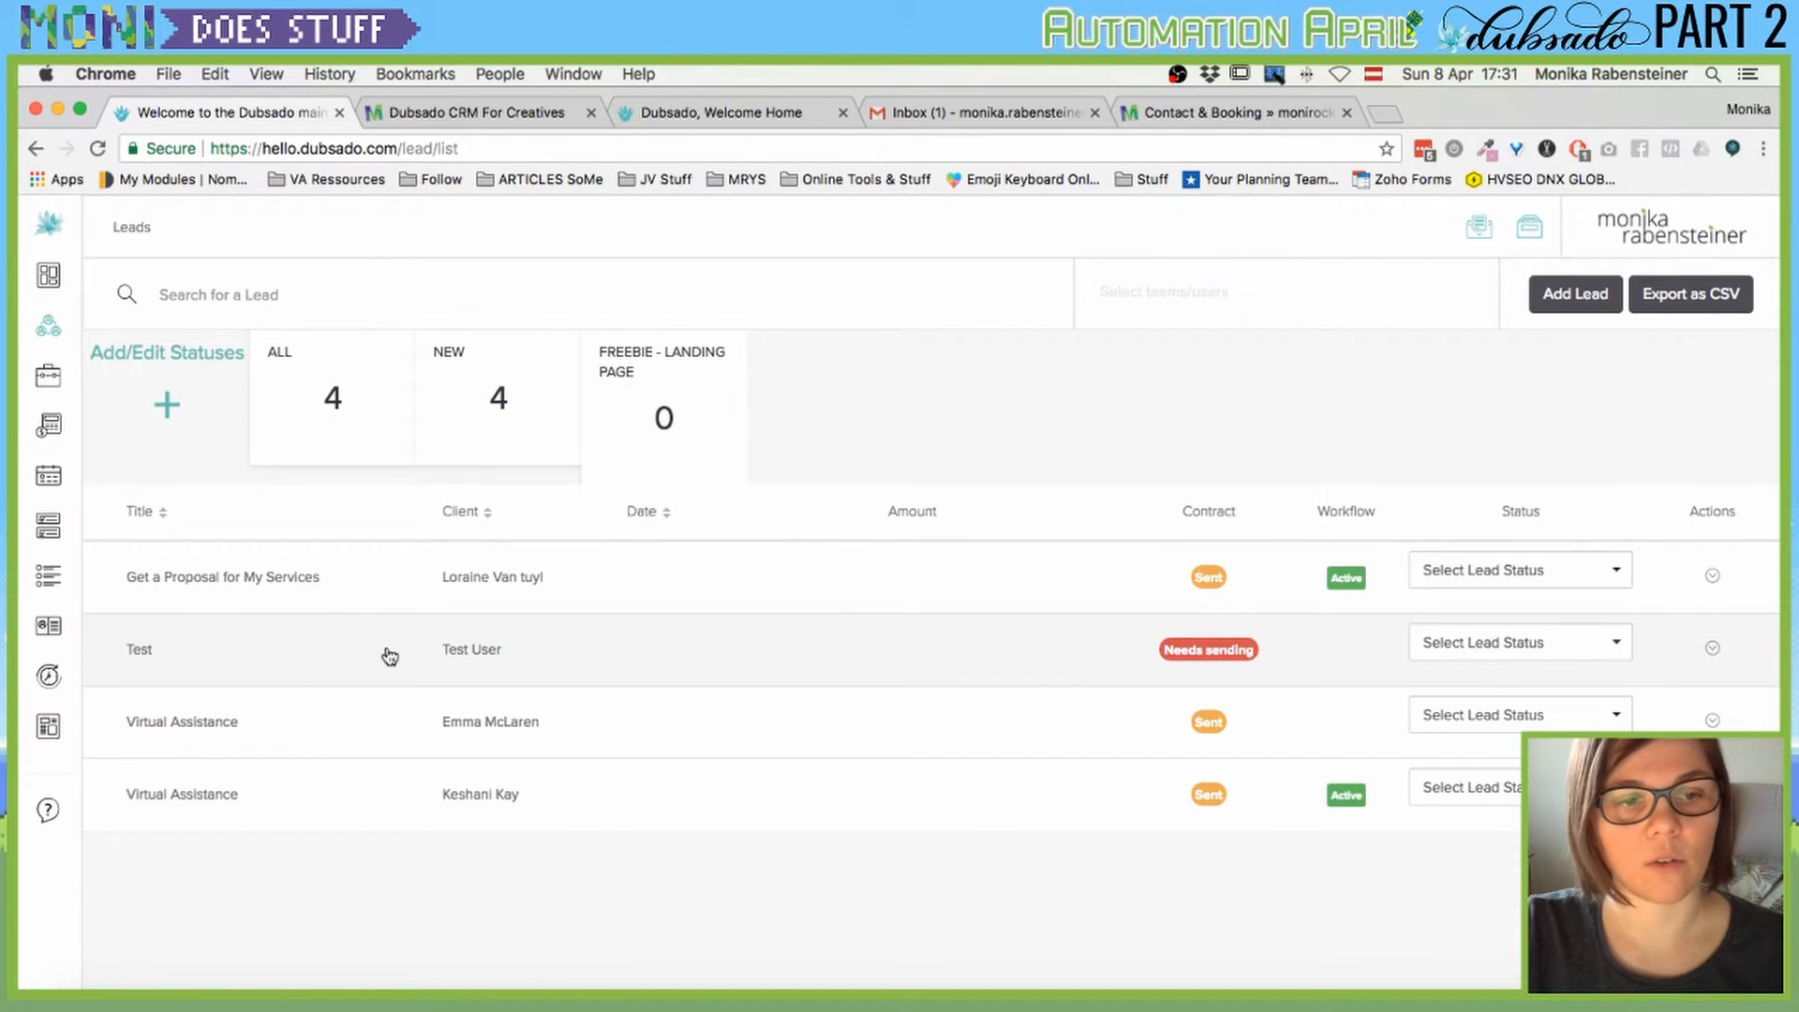
pyautogui.moveTo(68, 368)
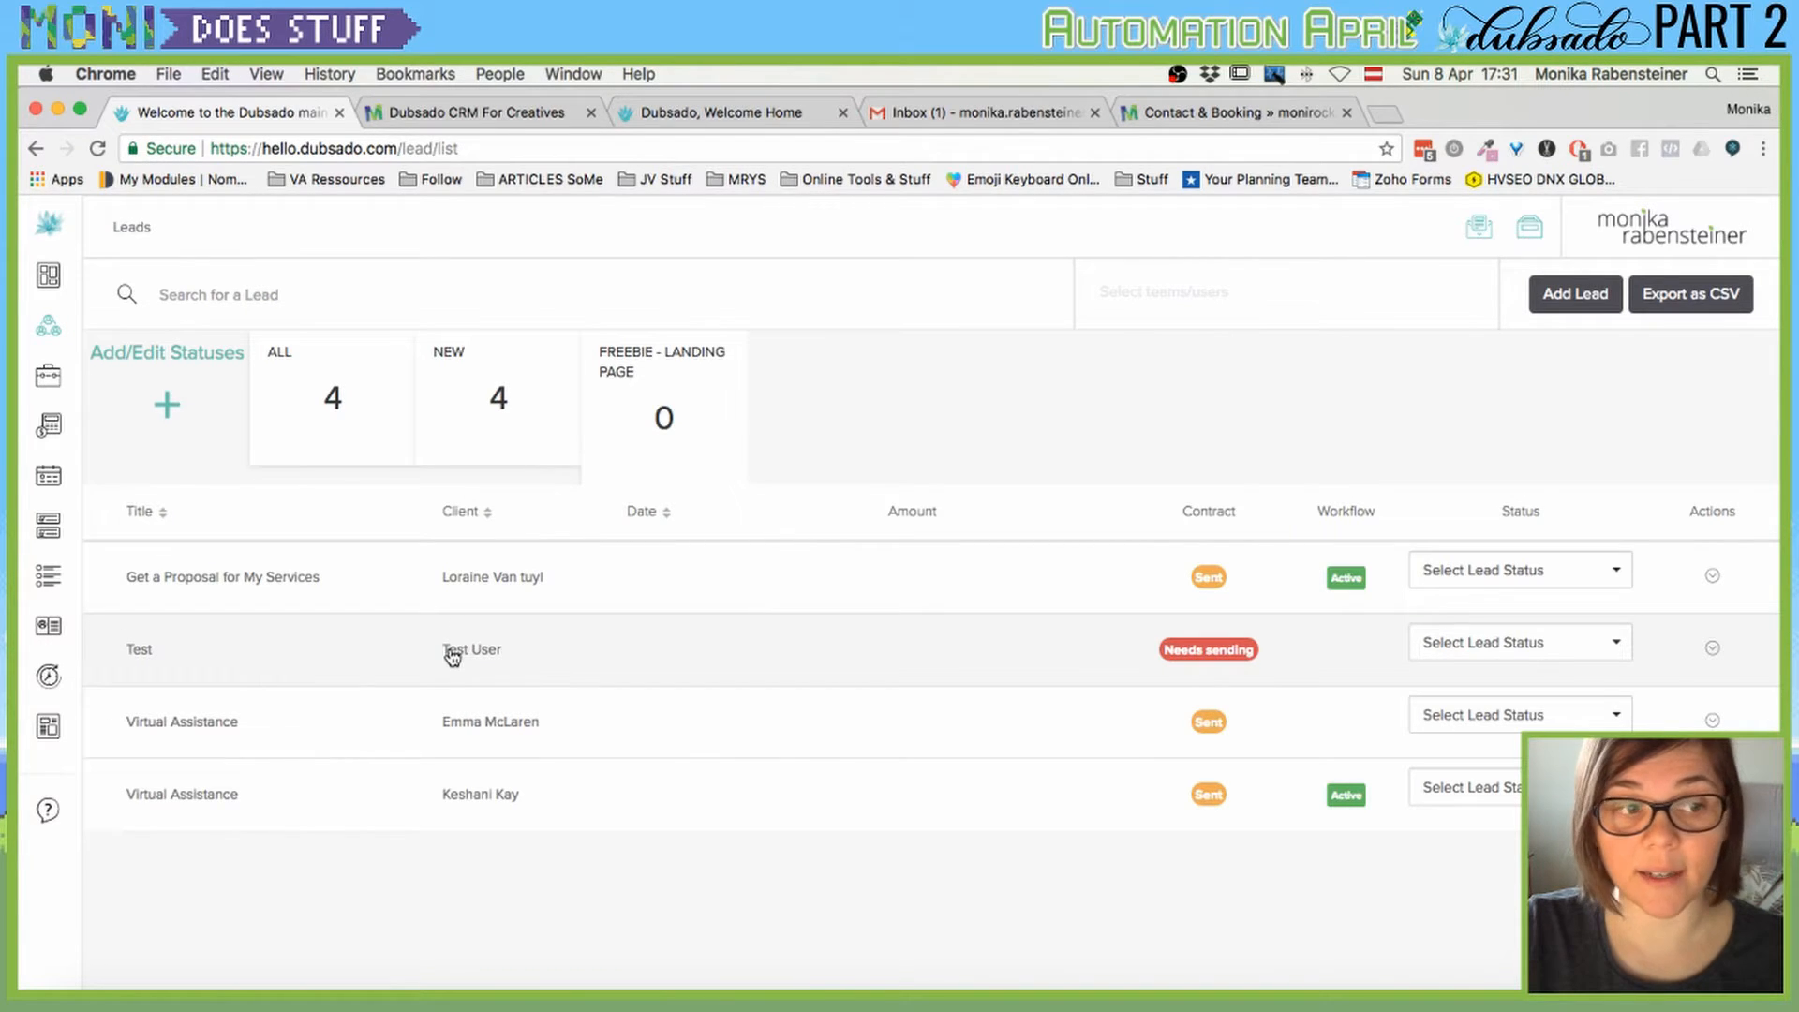
pyautogui.click(453, 656)
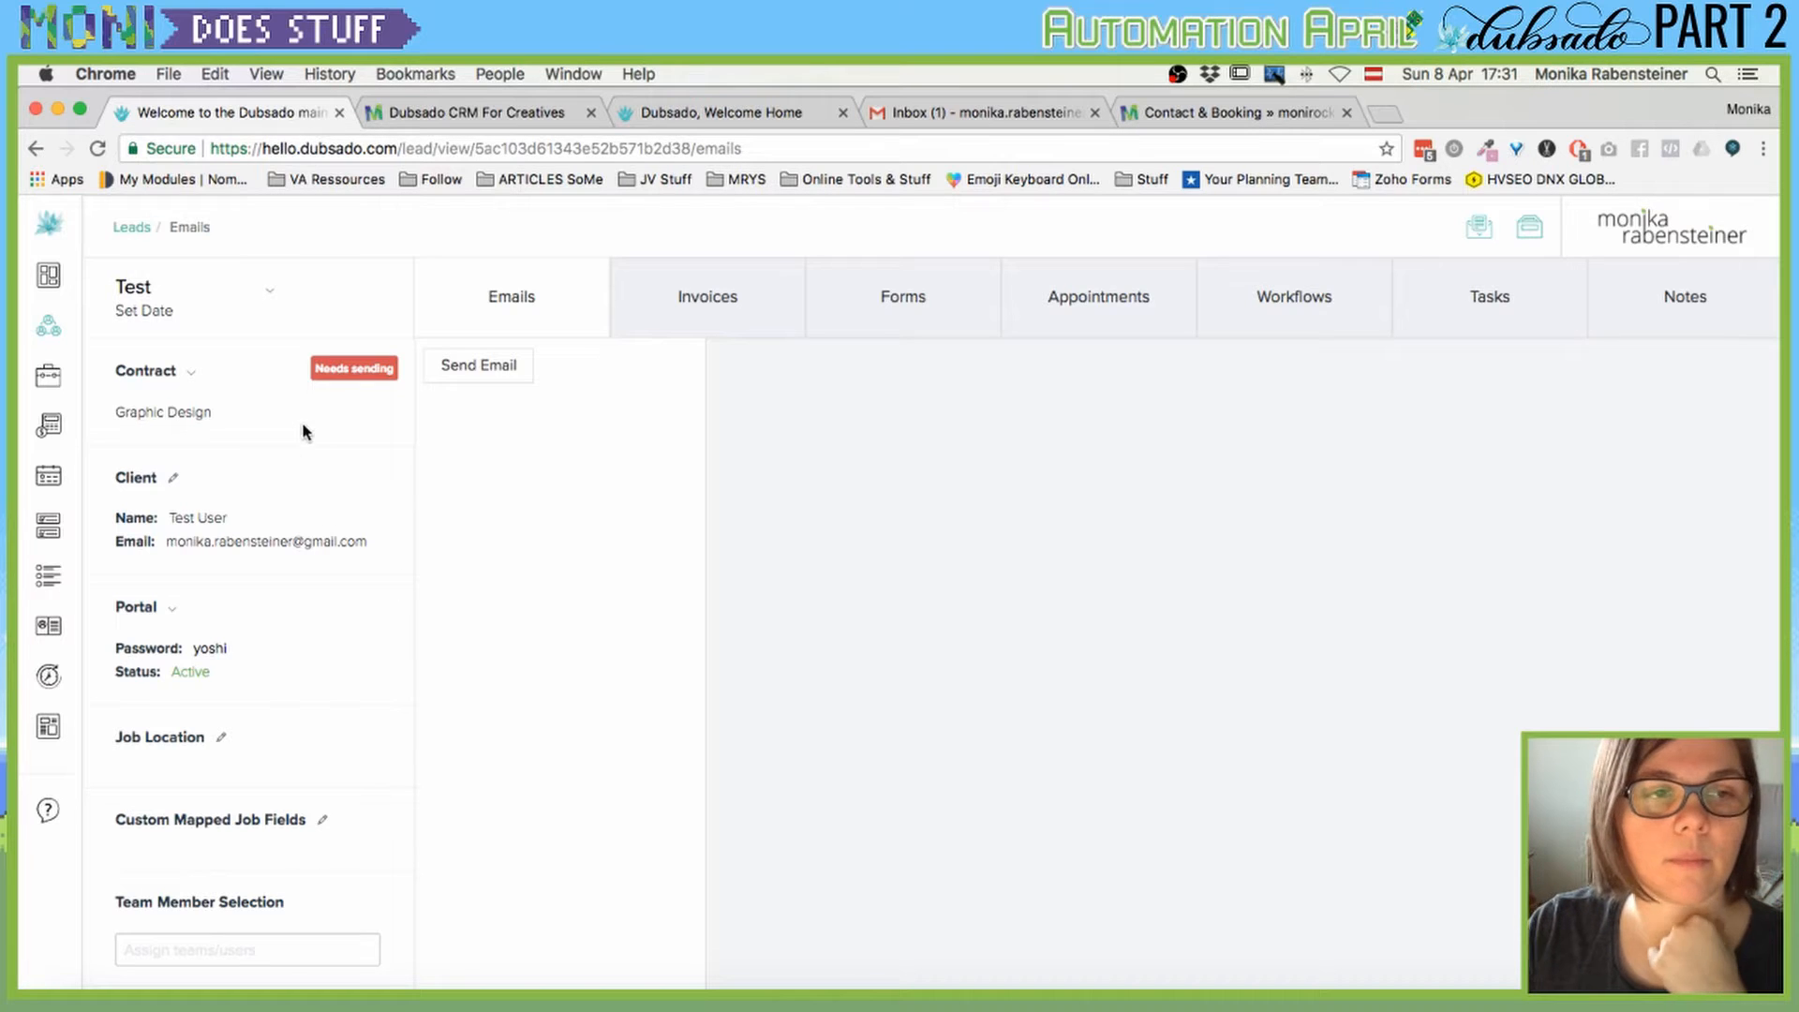
# Examine the Test lead's workflows, the actions available for its contract, and its attached forms.
pyautogui.click(1262, 303)
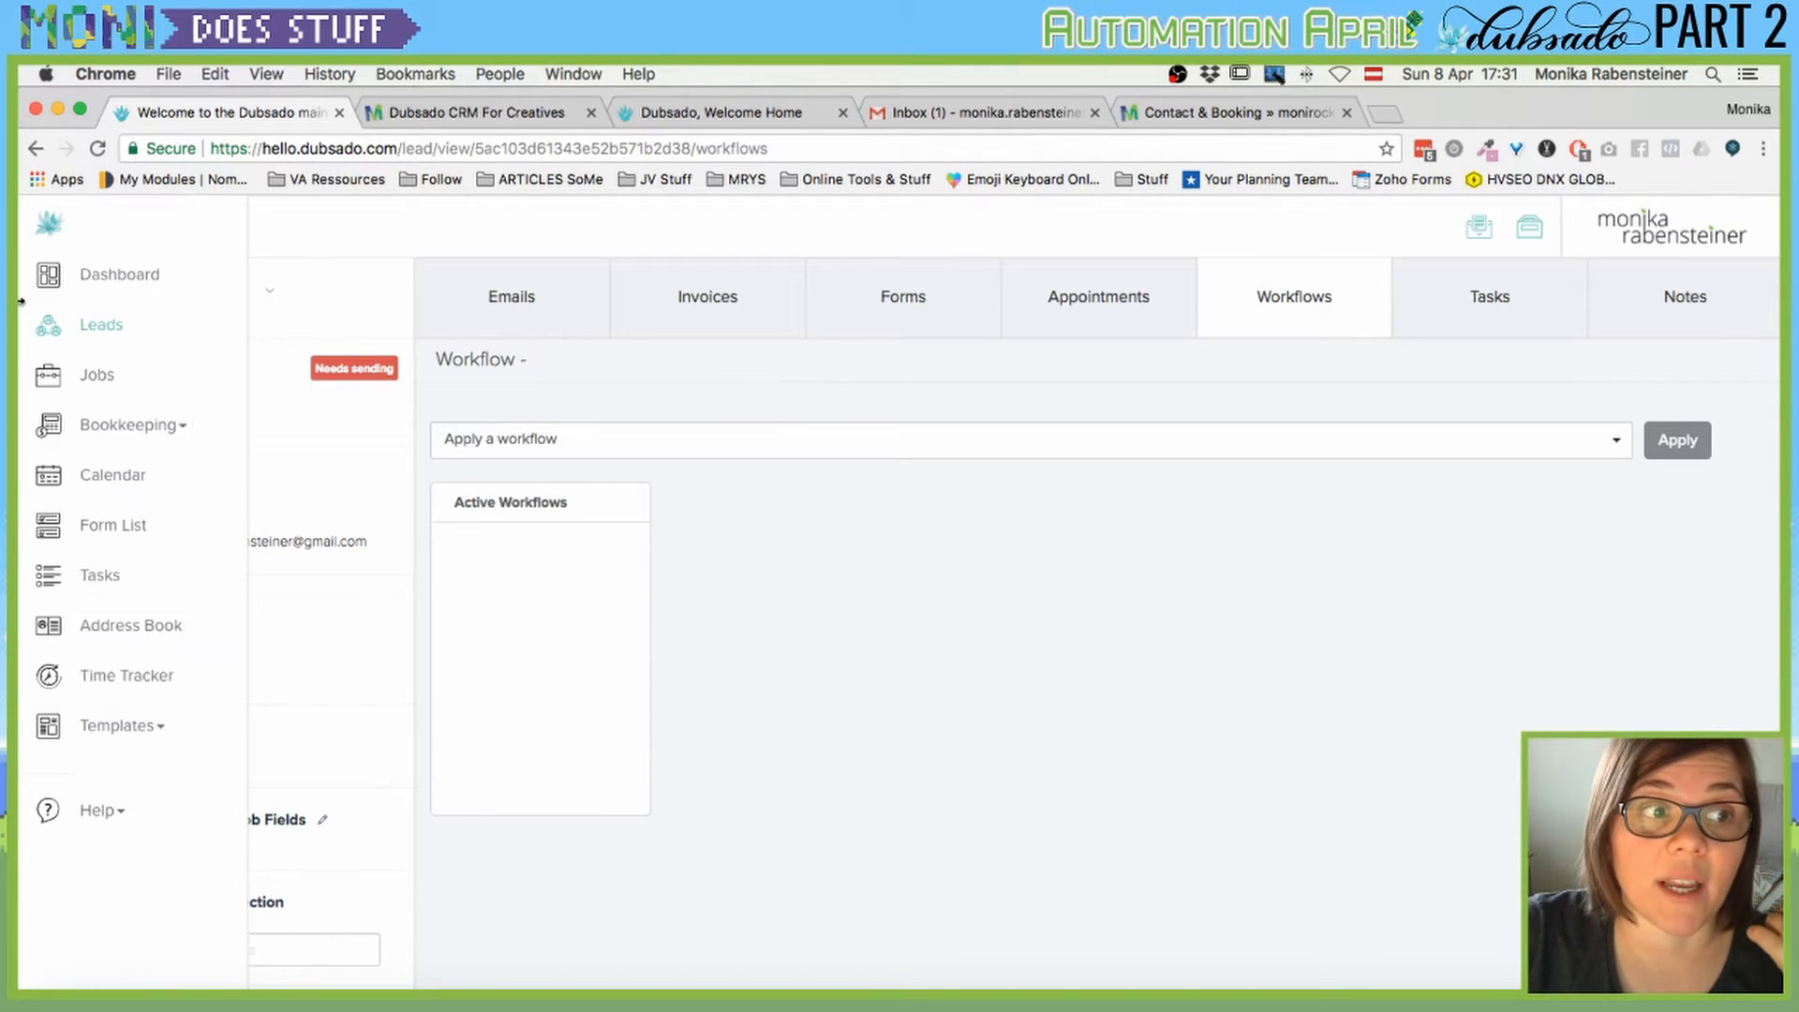
pyautogui.click(195, 375)
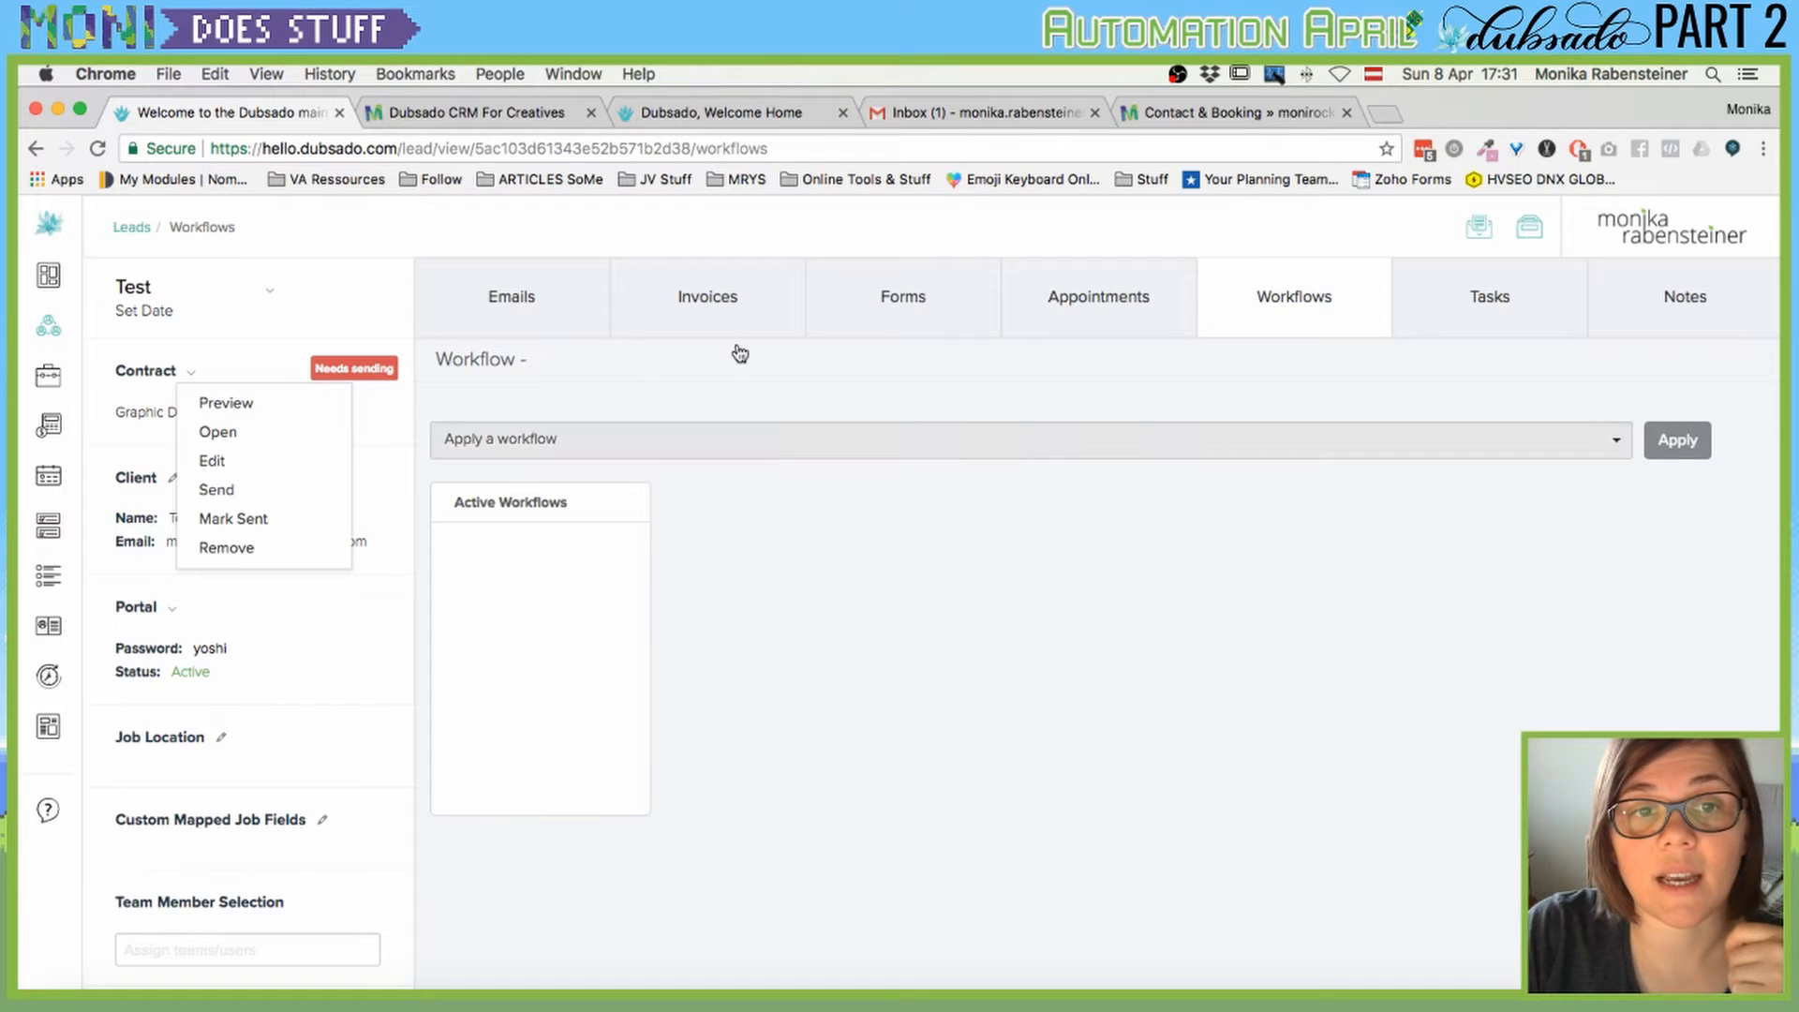
pyautogui.click(903, 294)
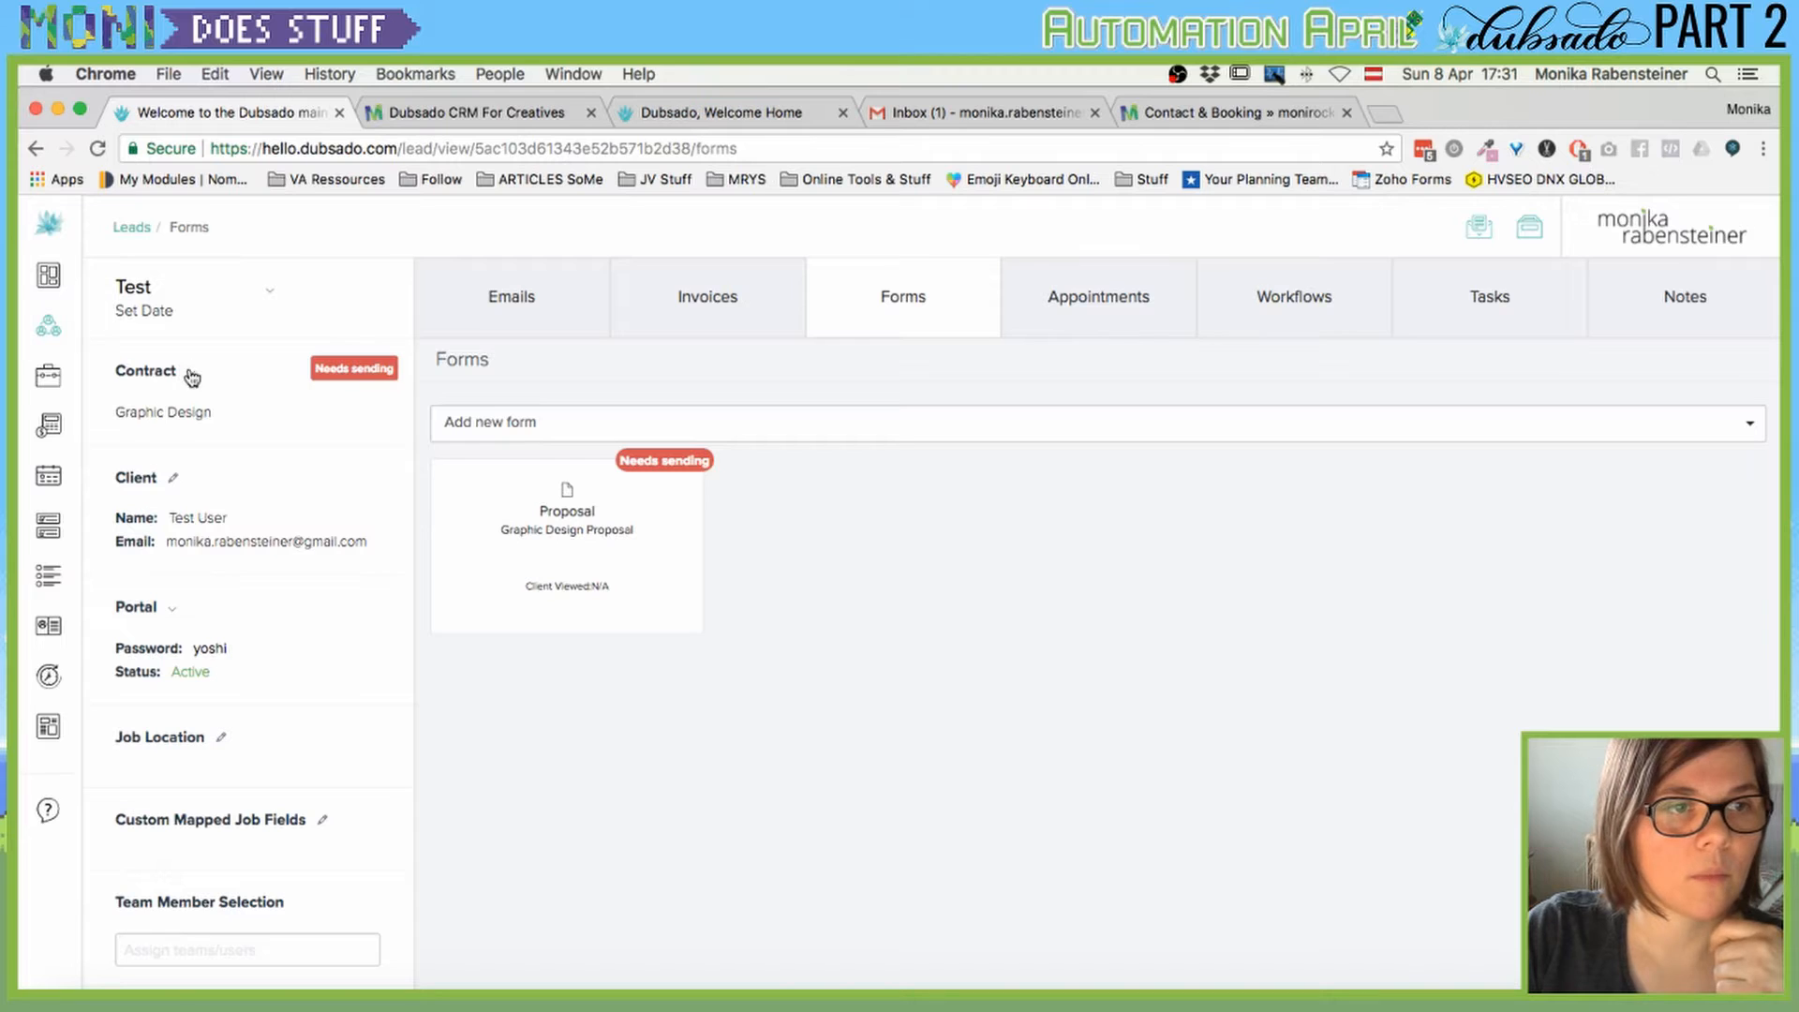
# Start sending the lead's Graphic Design contract and read through the prepared email.
pyautogui.click(192, 377)
pyautogui.click(250, 498)
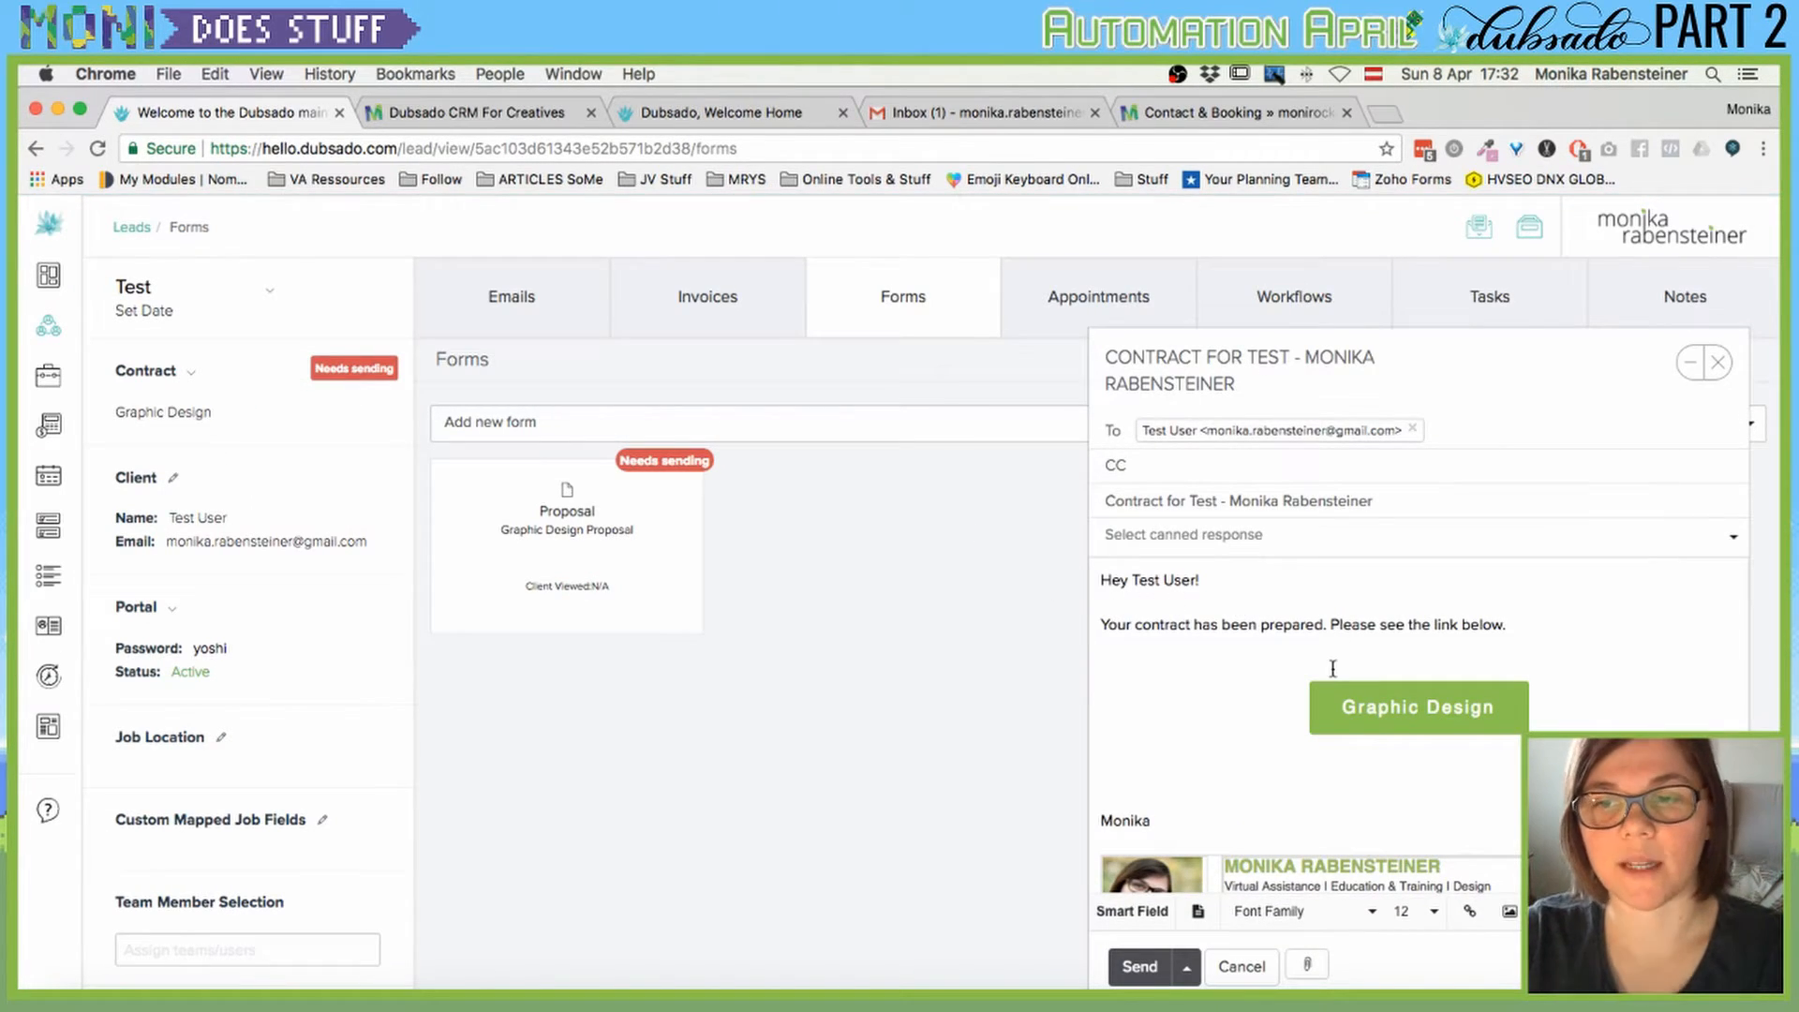
pyautogui.click(1308, 626)
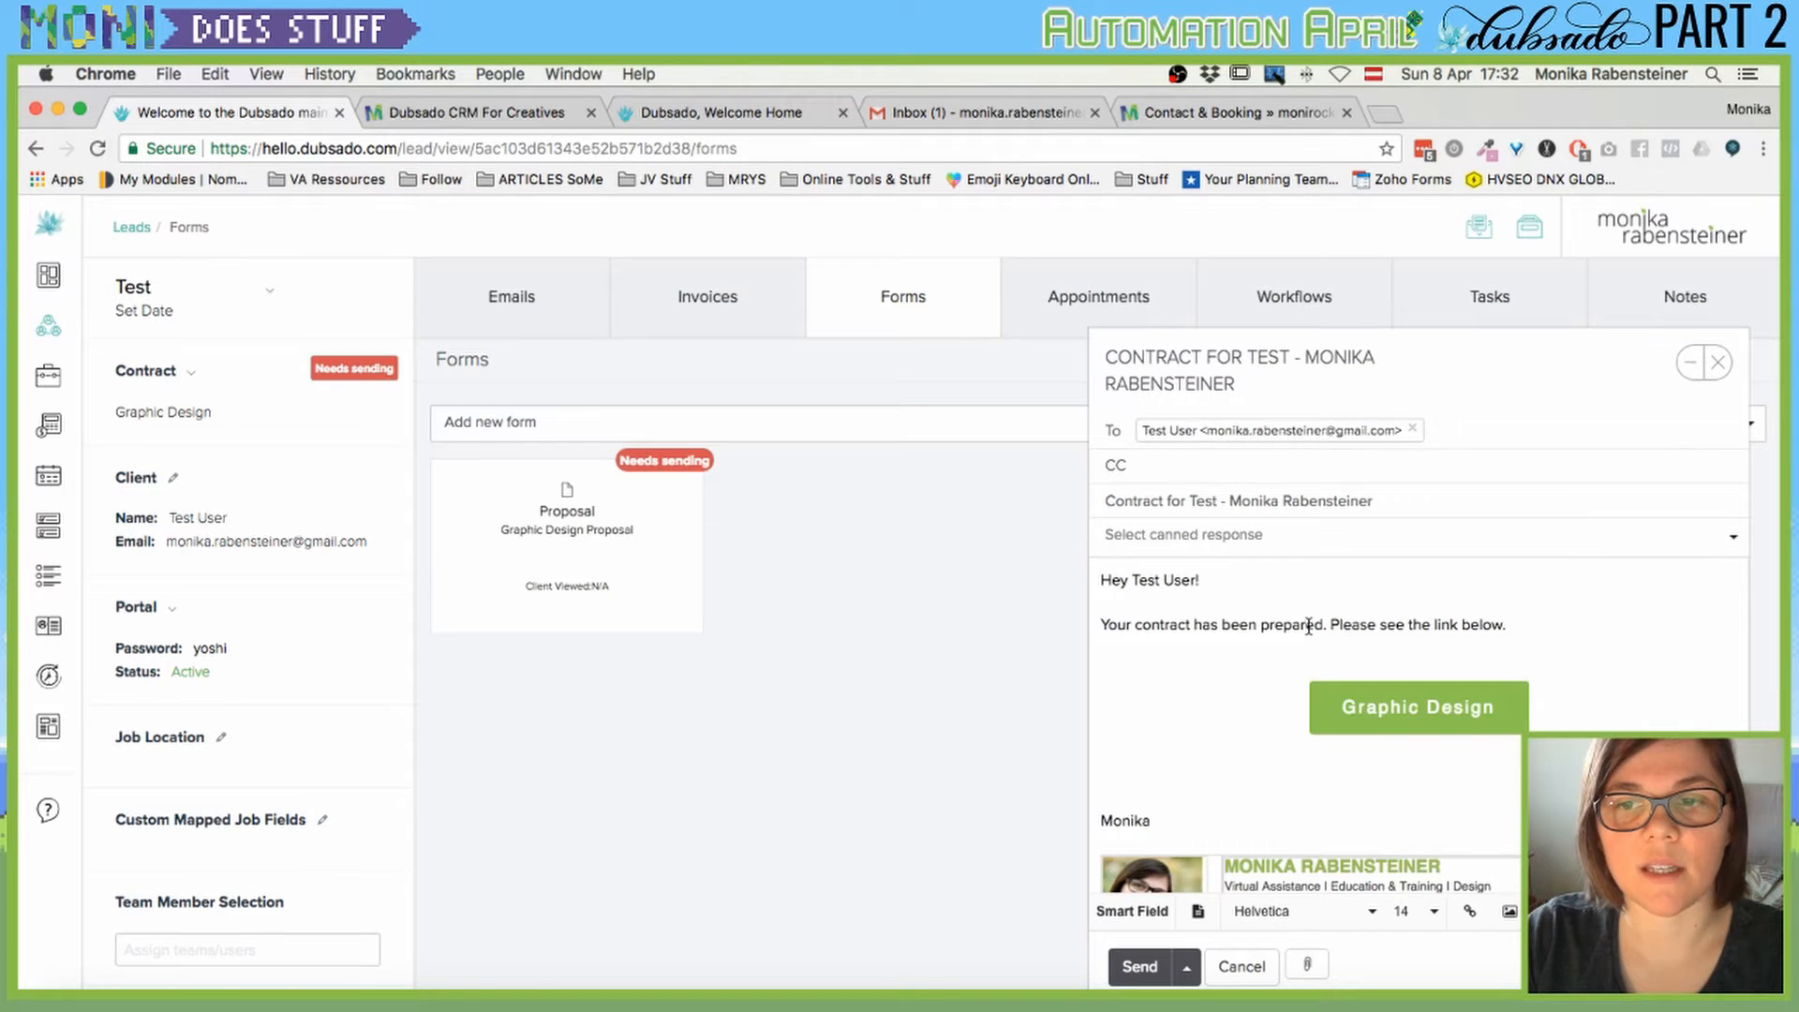
pyautogui.scroll(-1, 1137, 622)
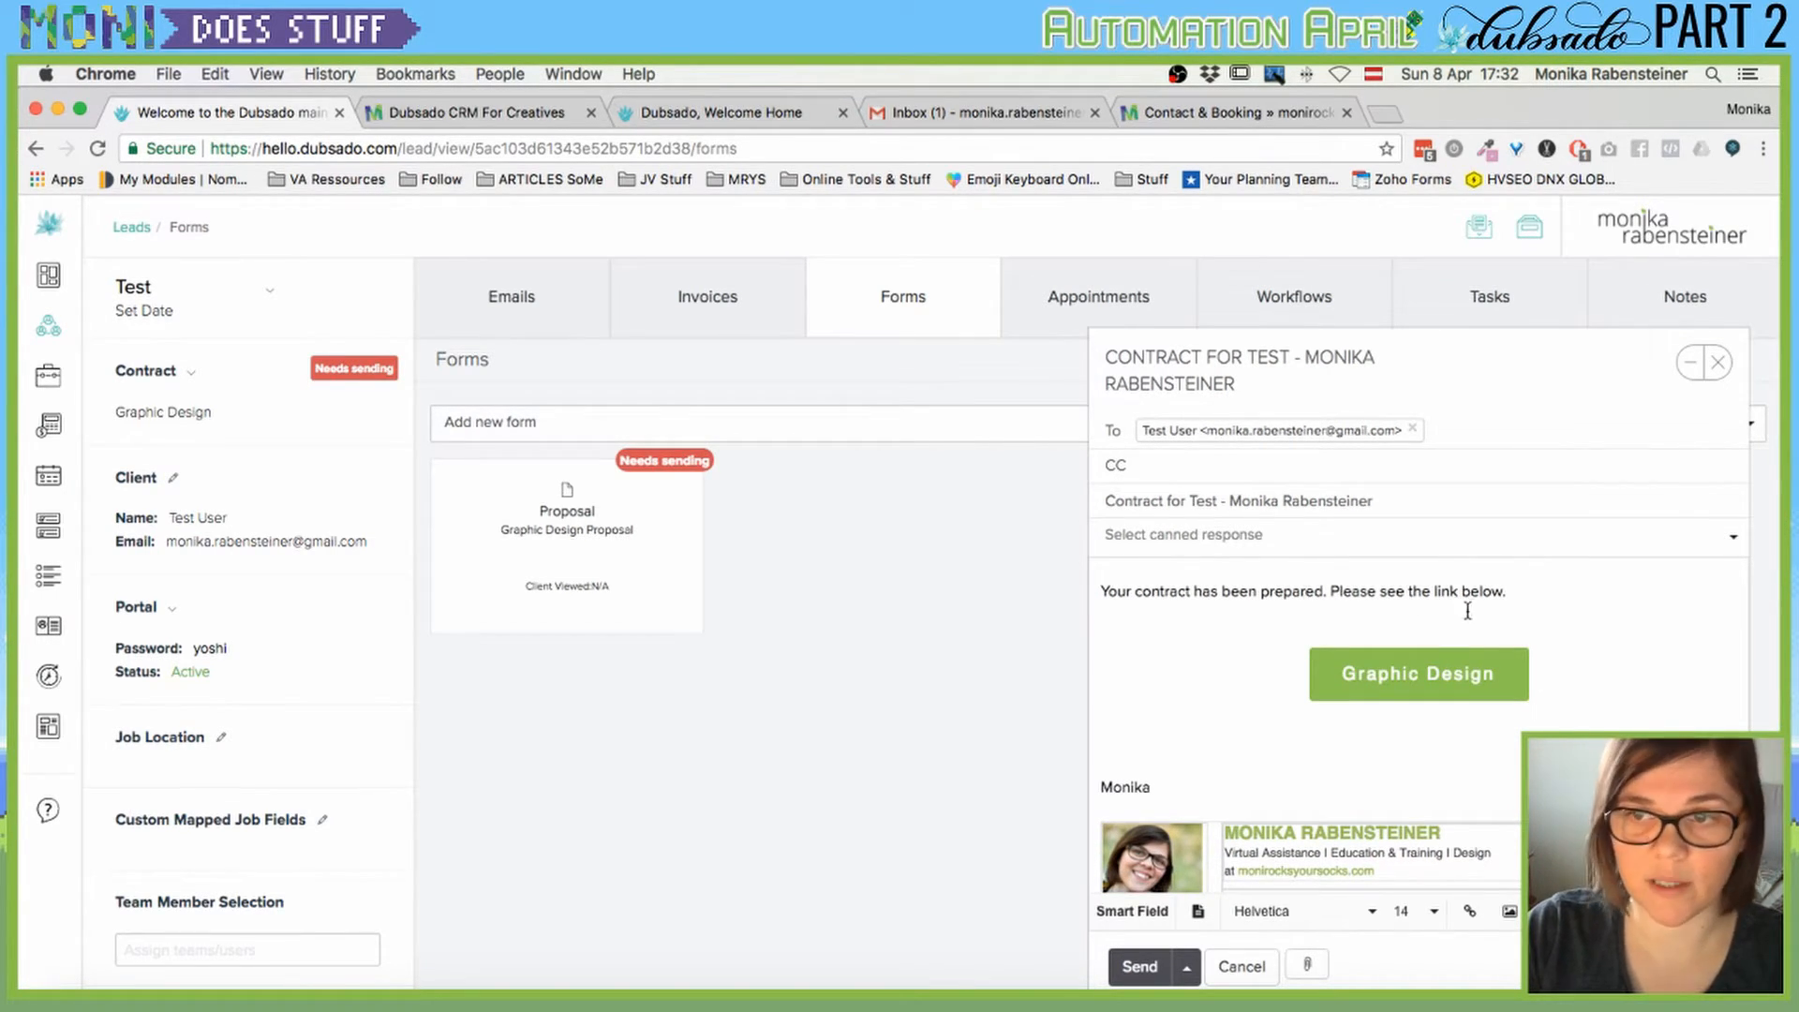
pyautogui.scroll(1, 1293, 581)
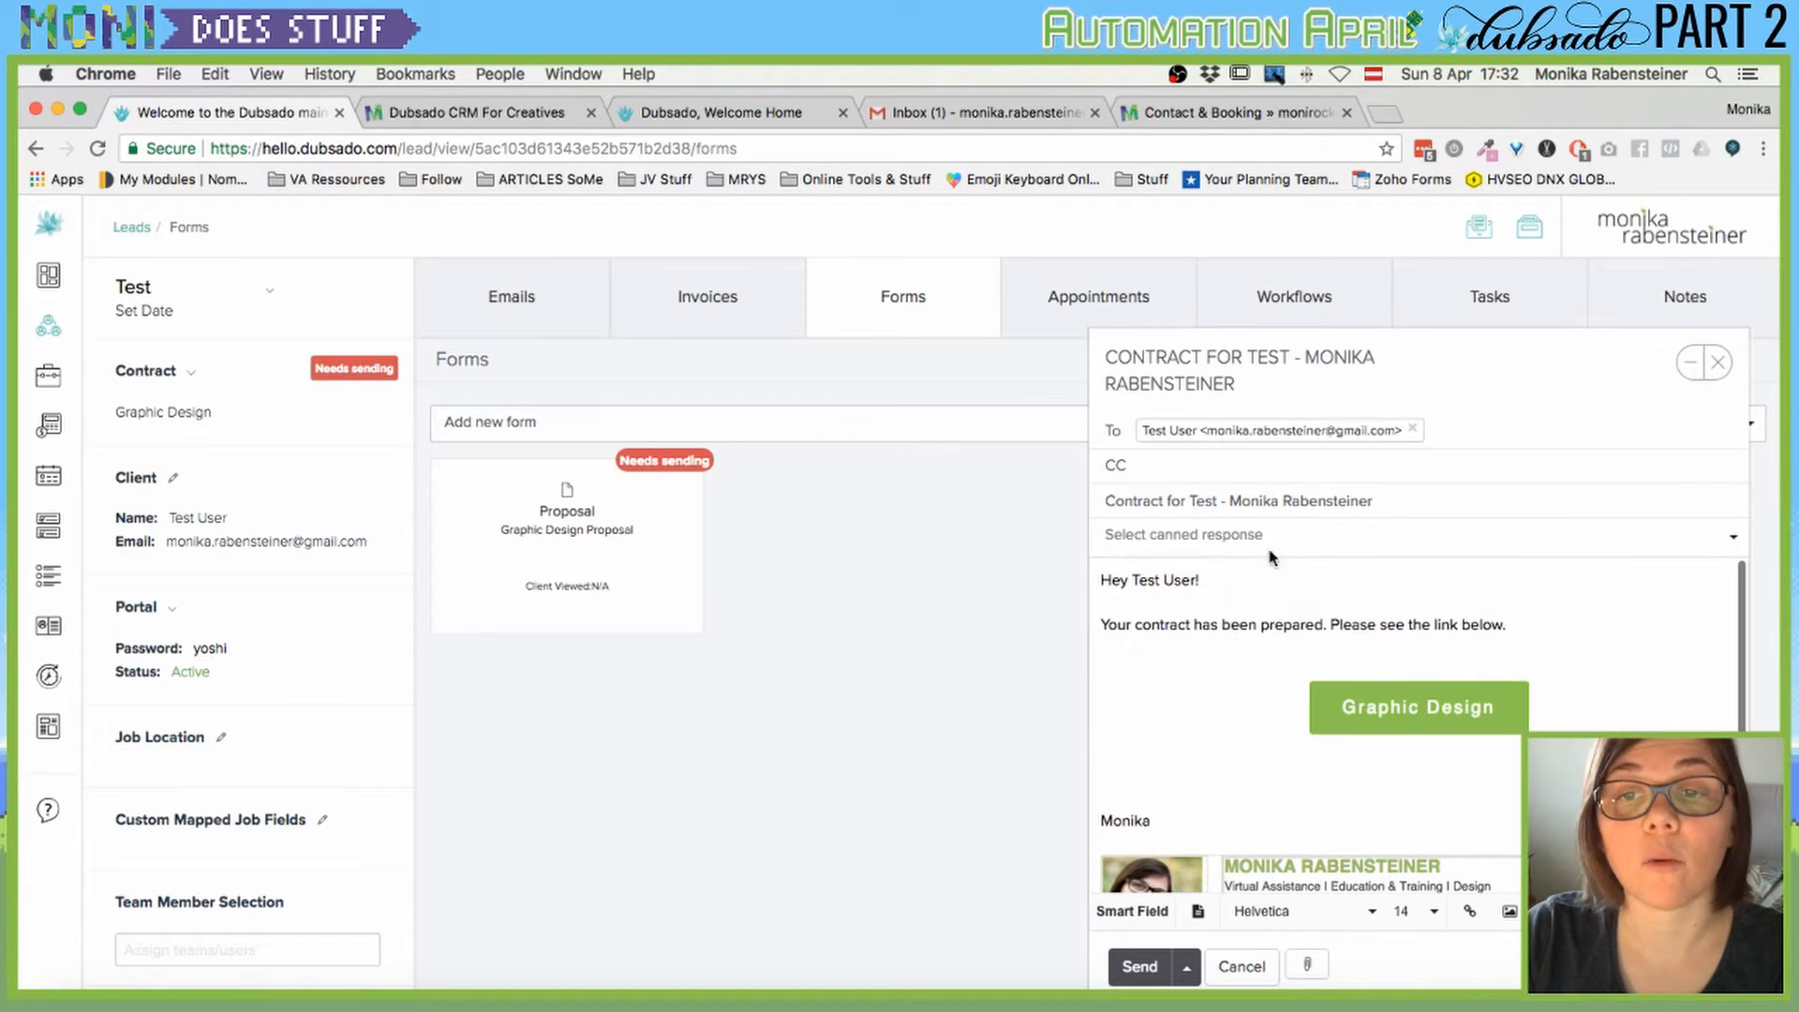
# Check which canned responses are available for the contract email and close it without sending.
pyautogui.click(1176, 534)
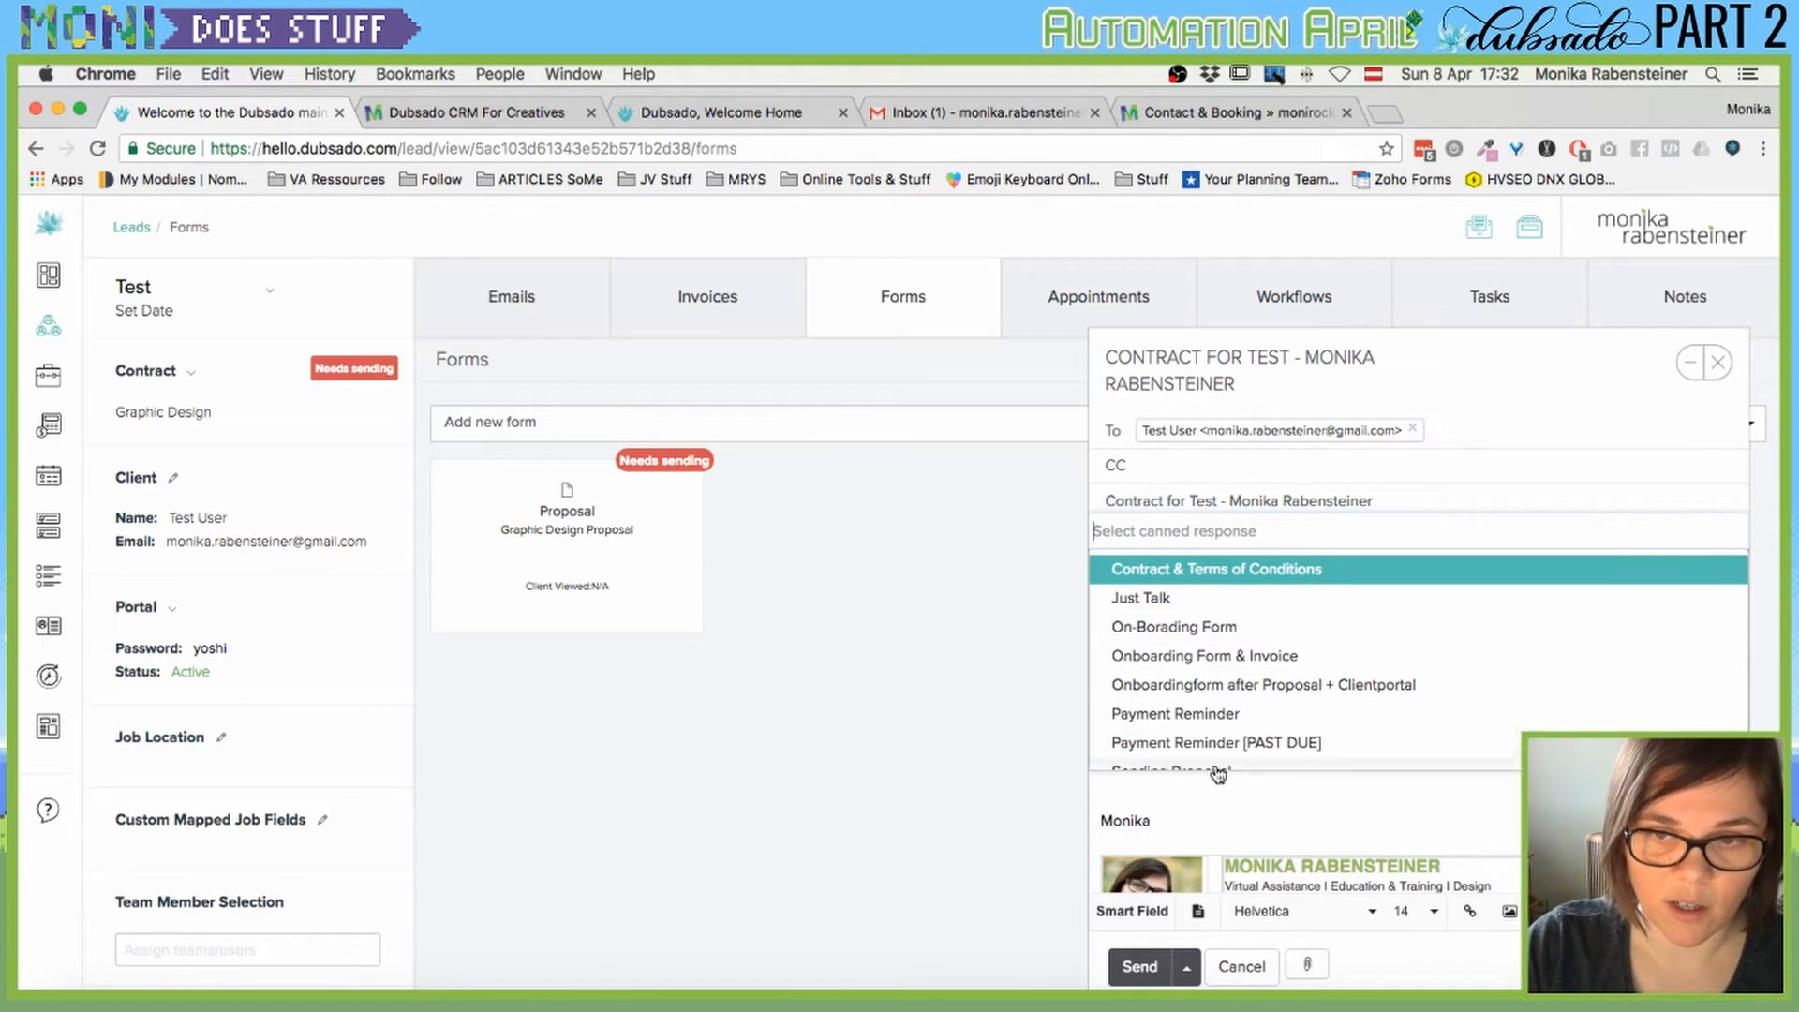
pyautogui.moveTo(139, 376)
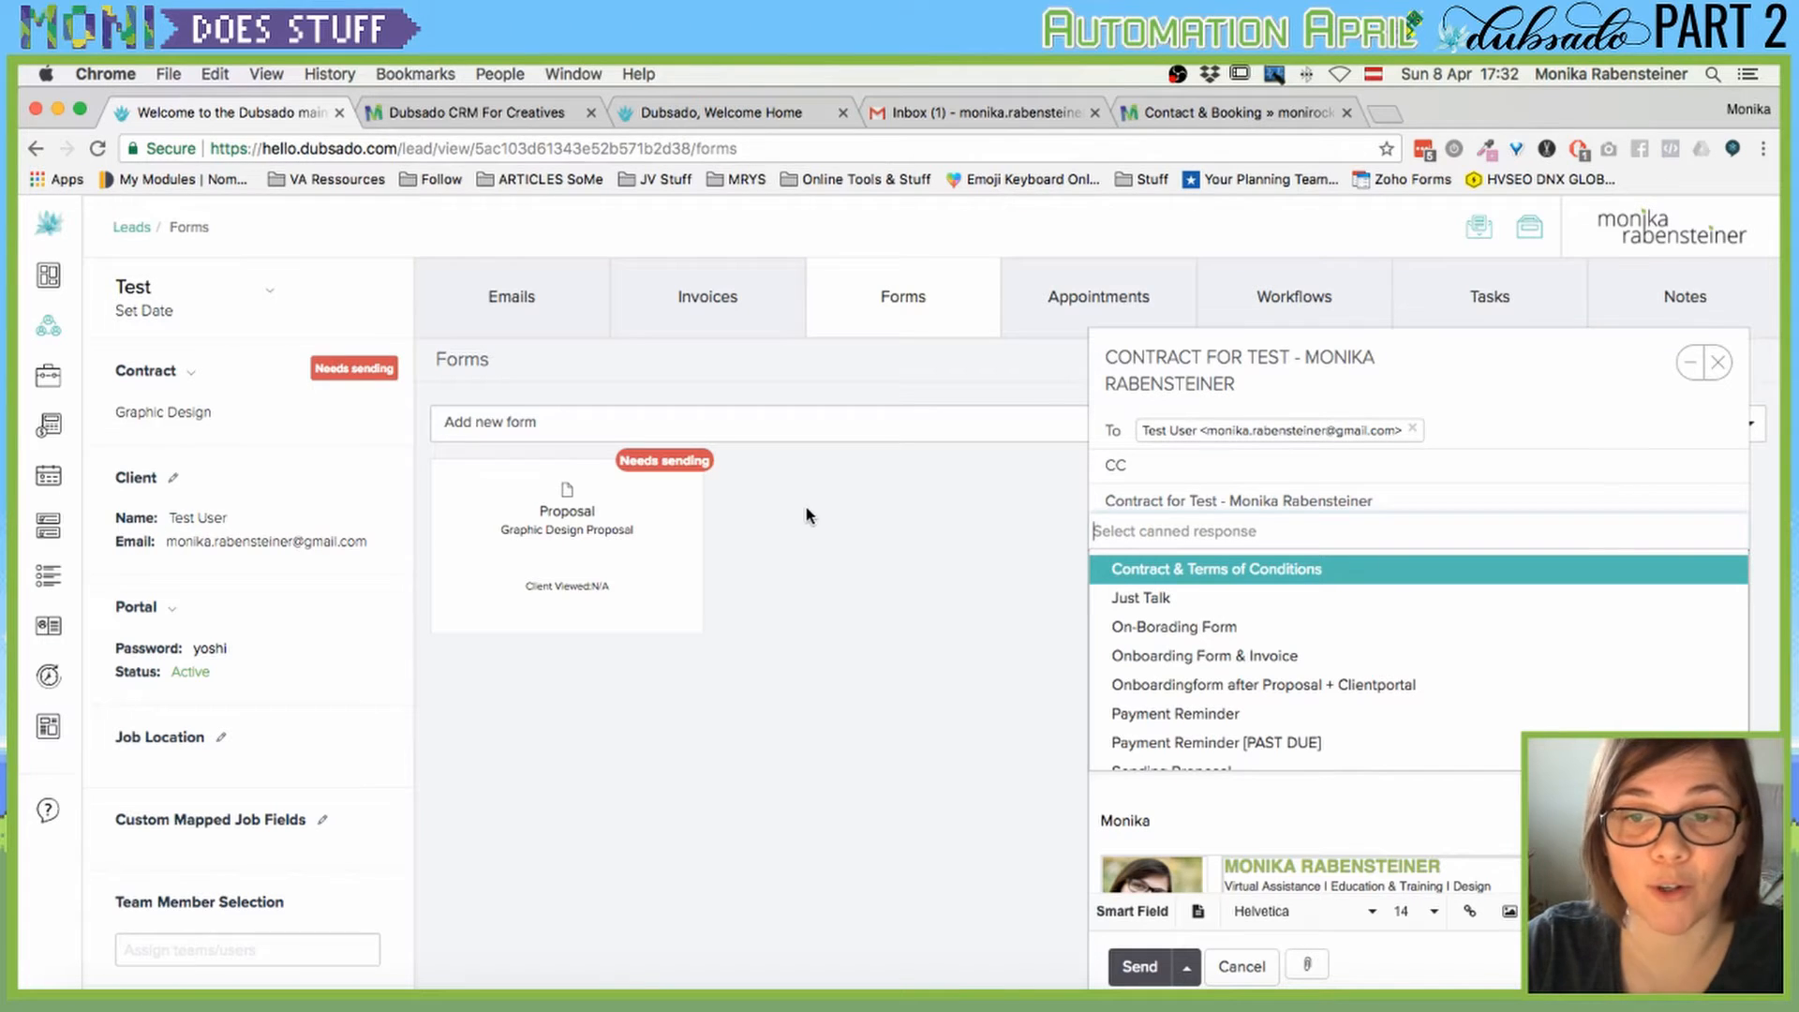
pyautogui.press('Return')
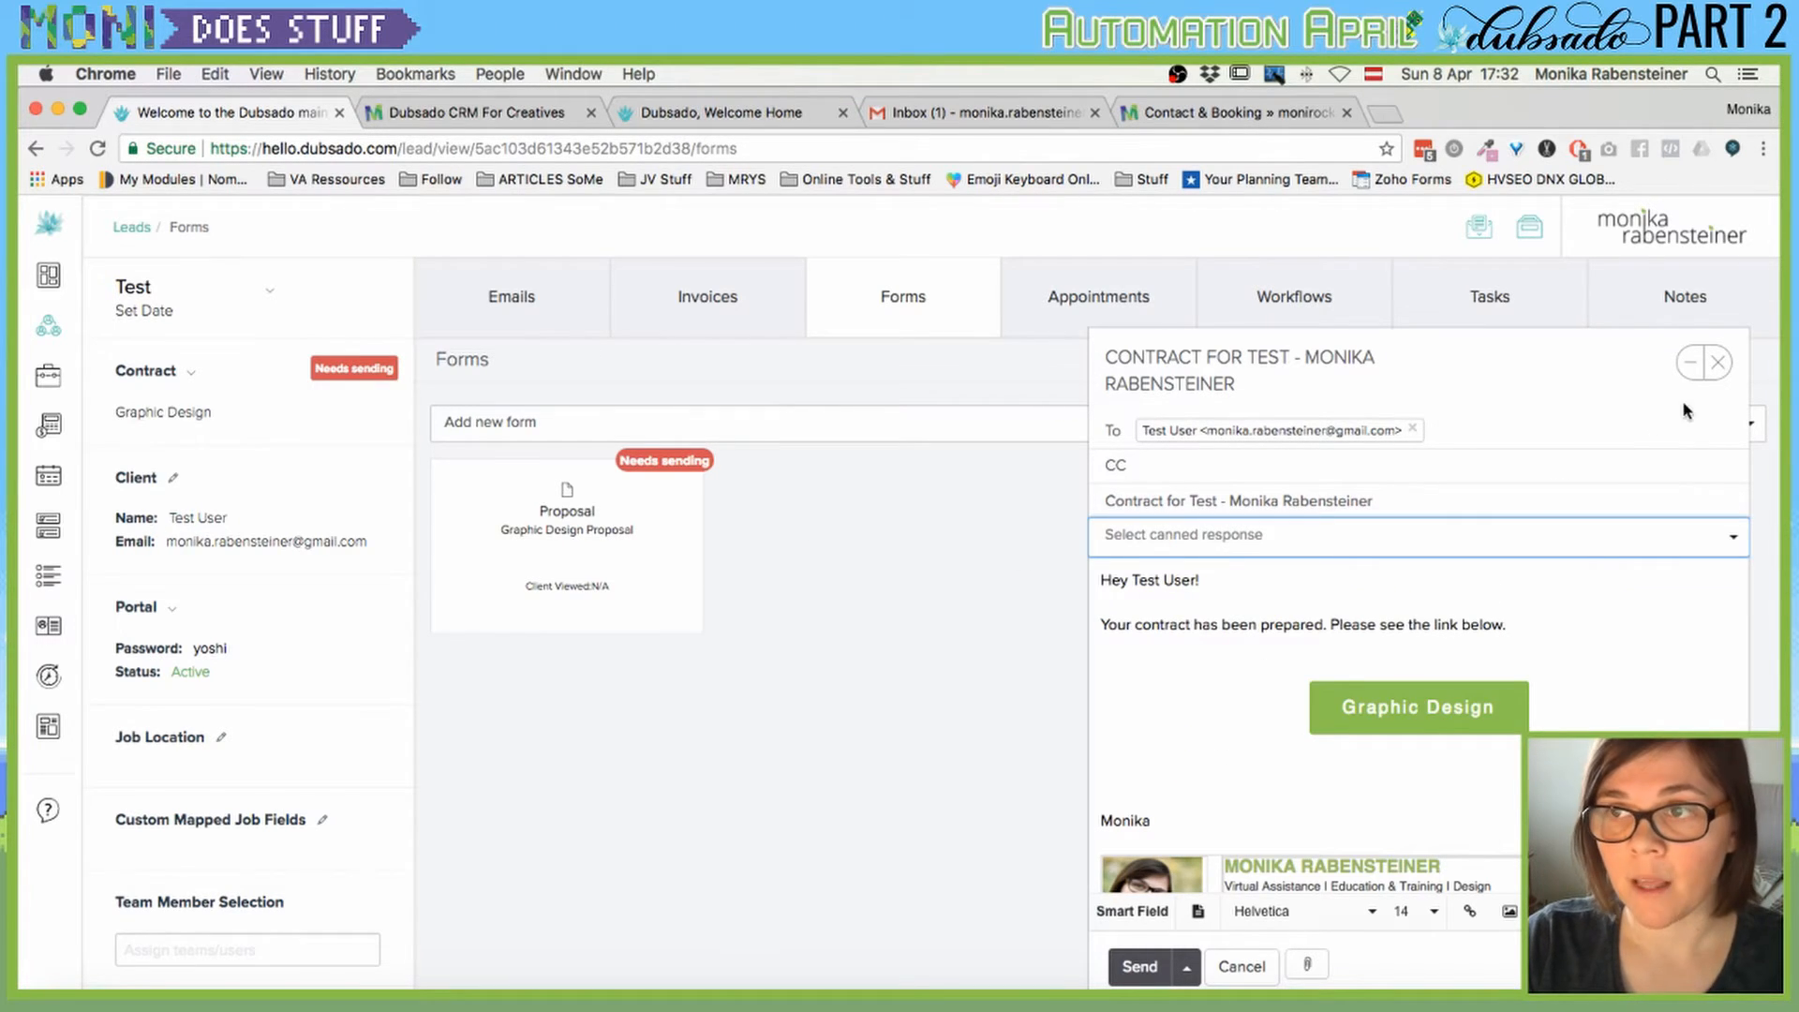
pyautogui.click(1721, 366)
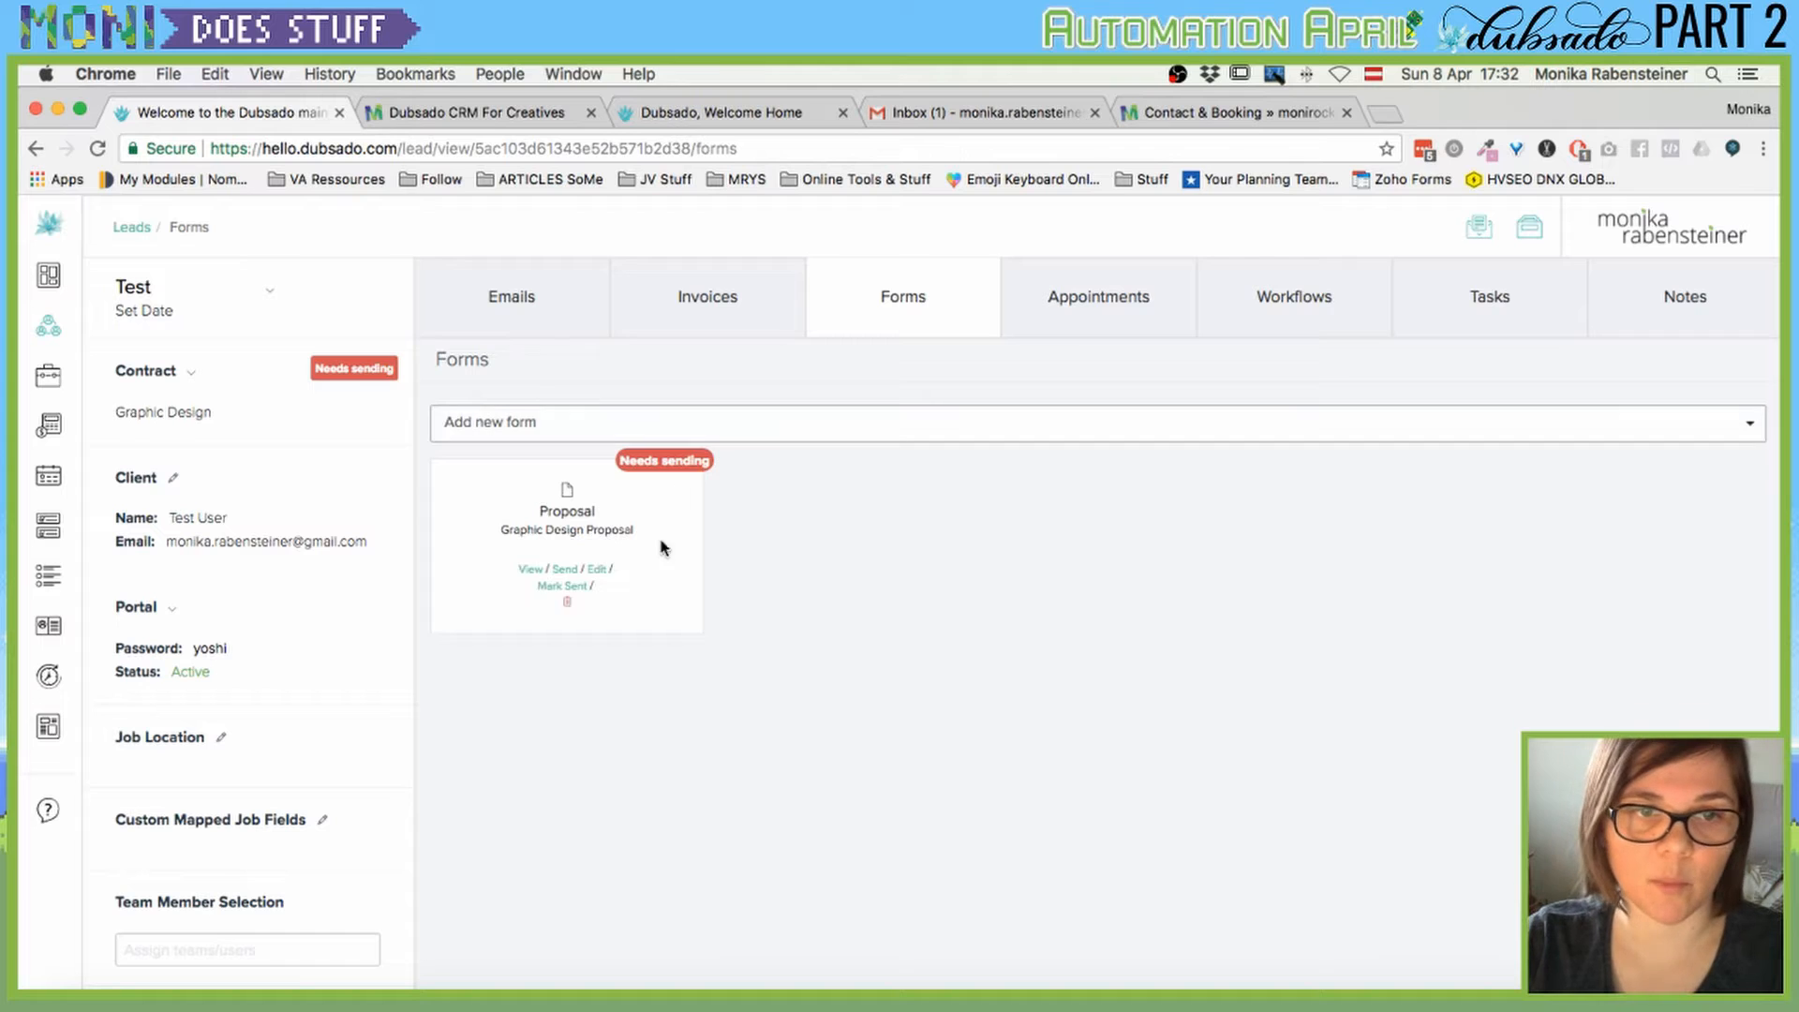
# Delete the Graphic Design Proposal form and the Graphic Design contract from the Test lead.
pyautogui.click(568, 610)
pyautogui.click(963, 732)
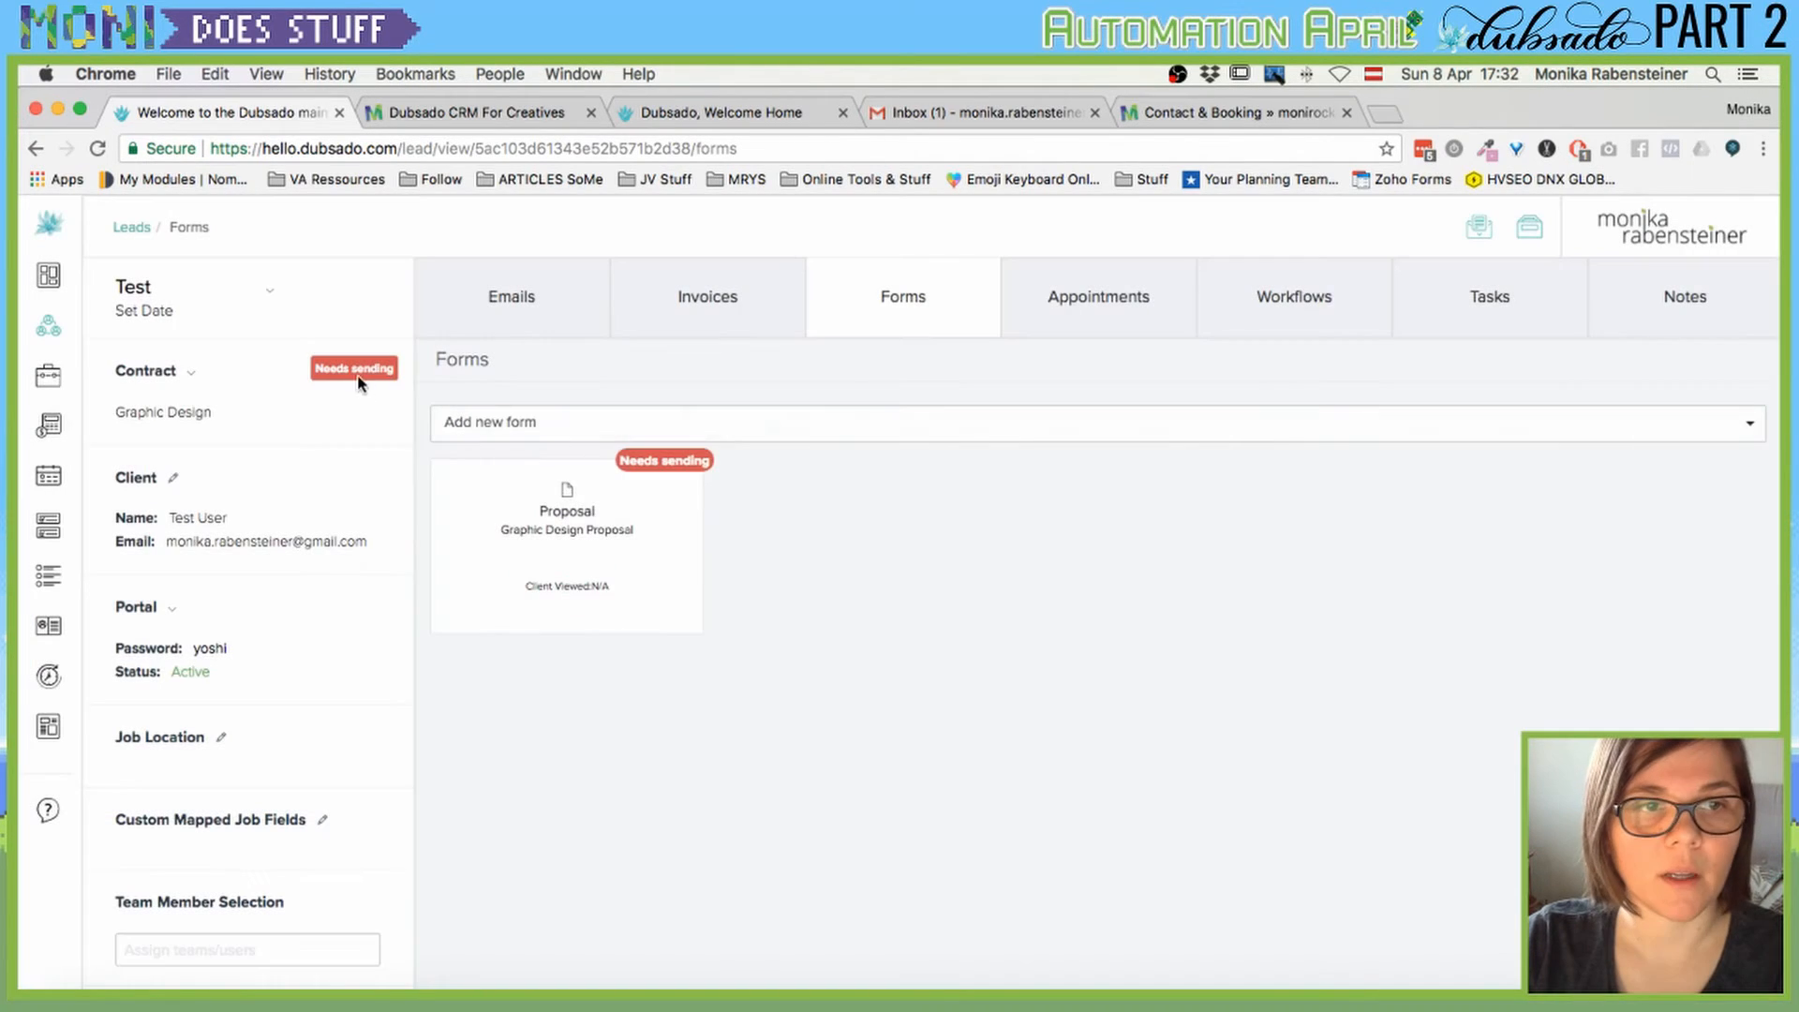
pyautogui.click(192, 373)
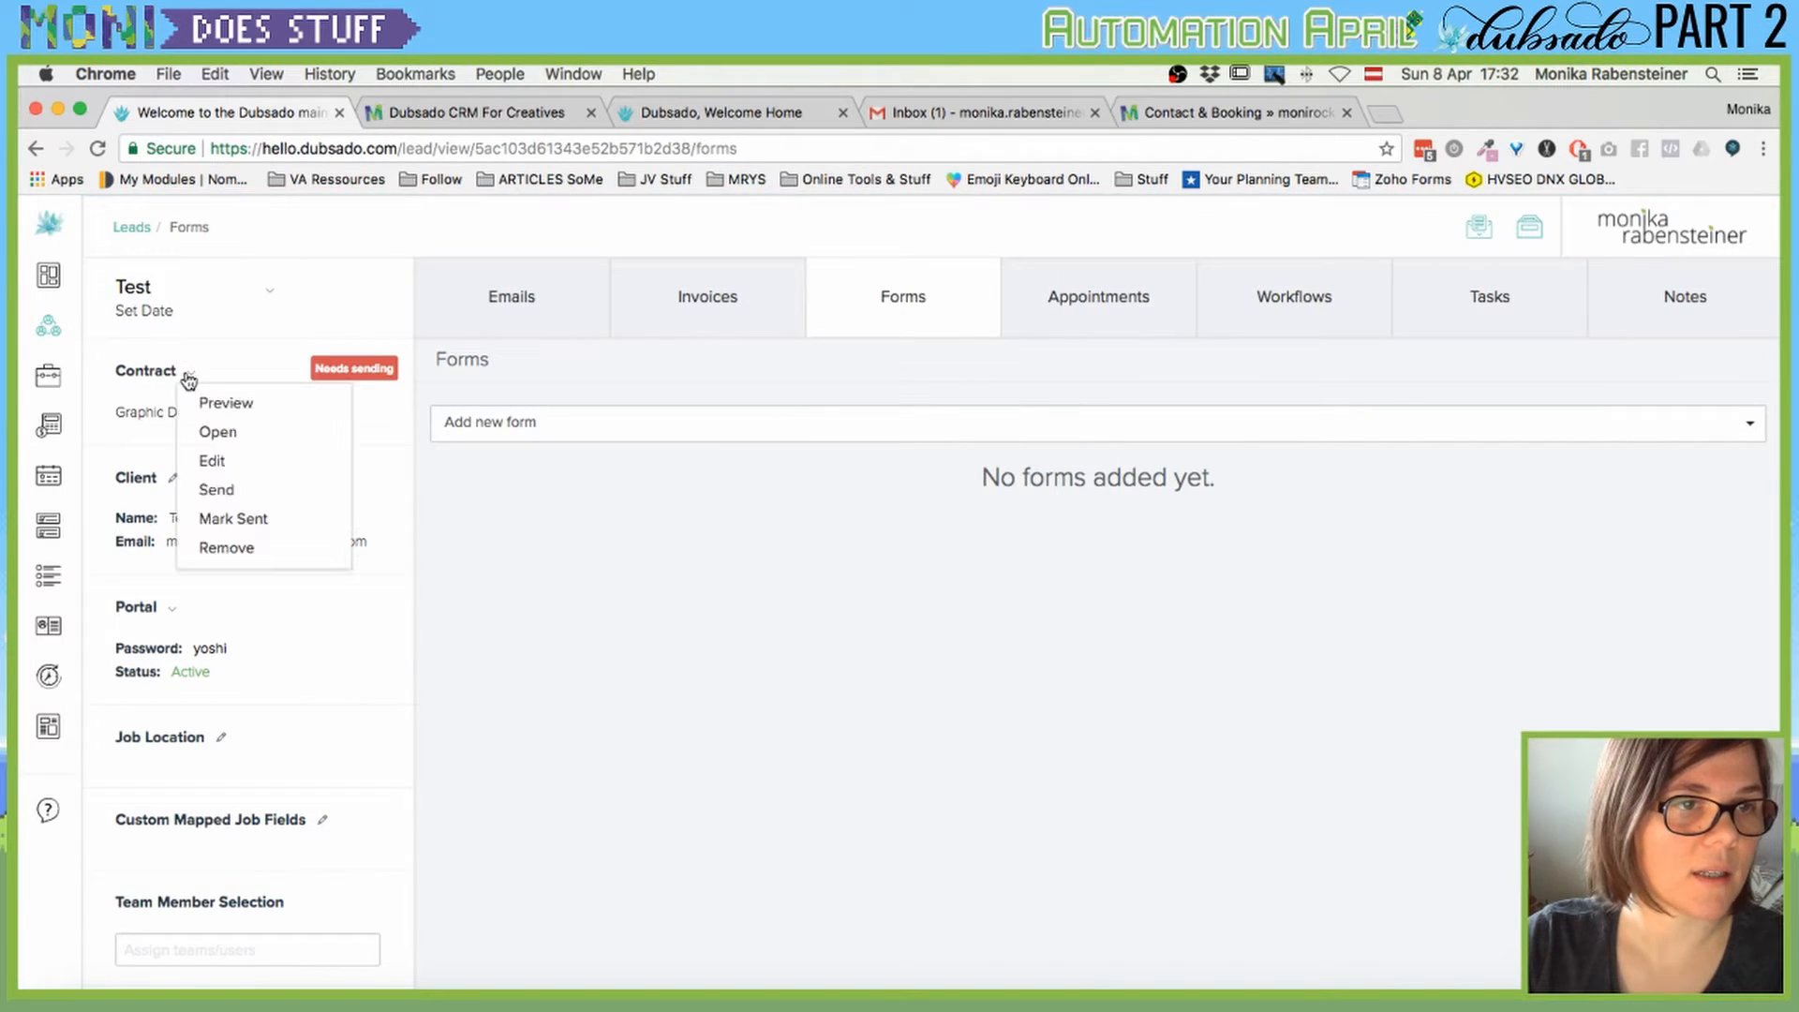
pyautogui.click(211, 544)
pyautogui.click(894, 740)
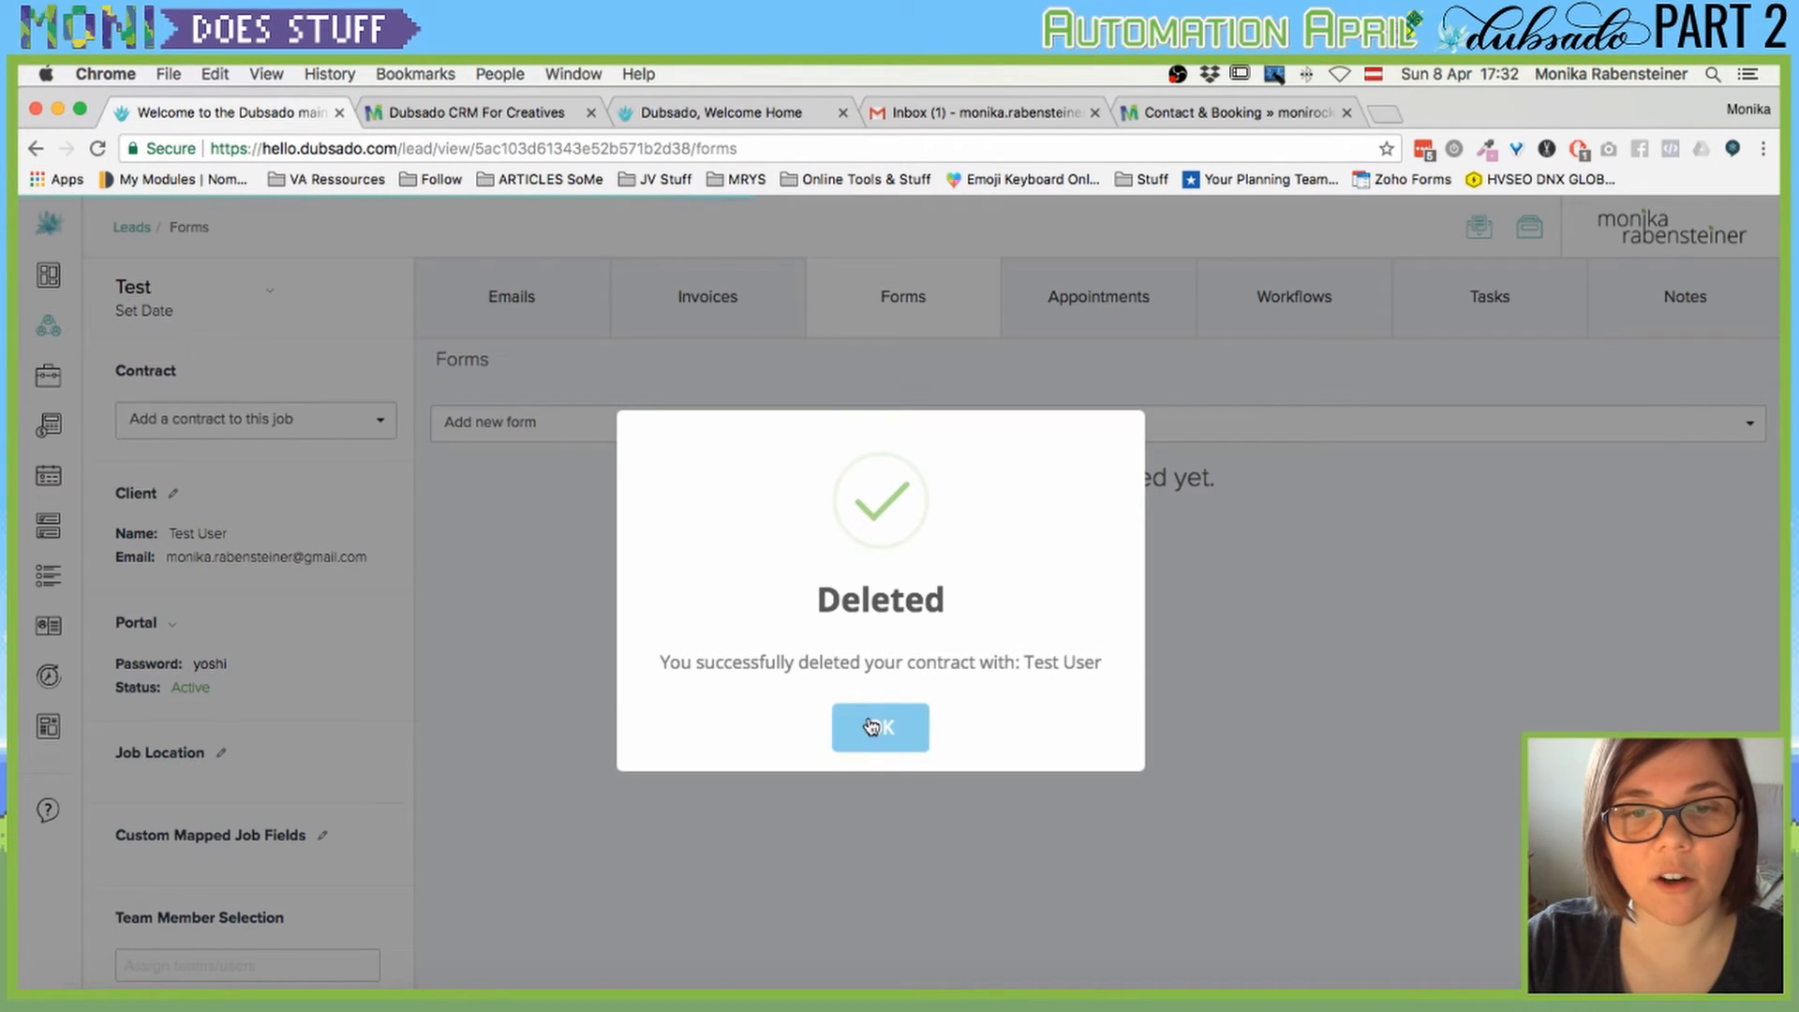
pyautogui.click(871, 726)
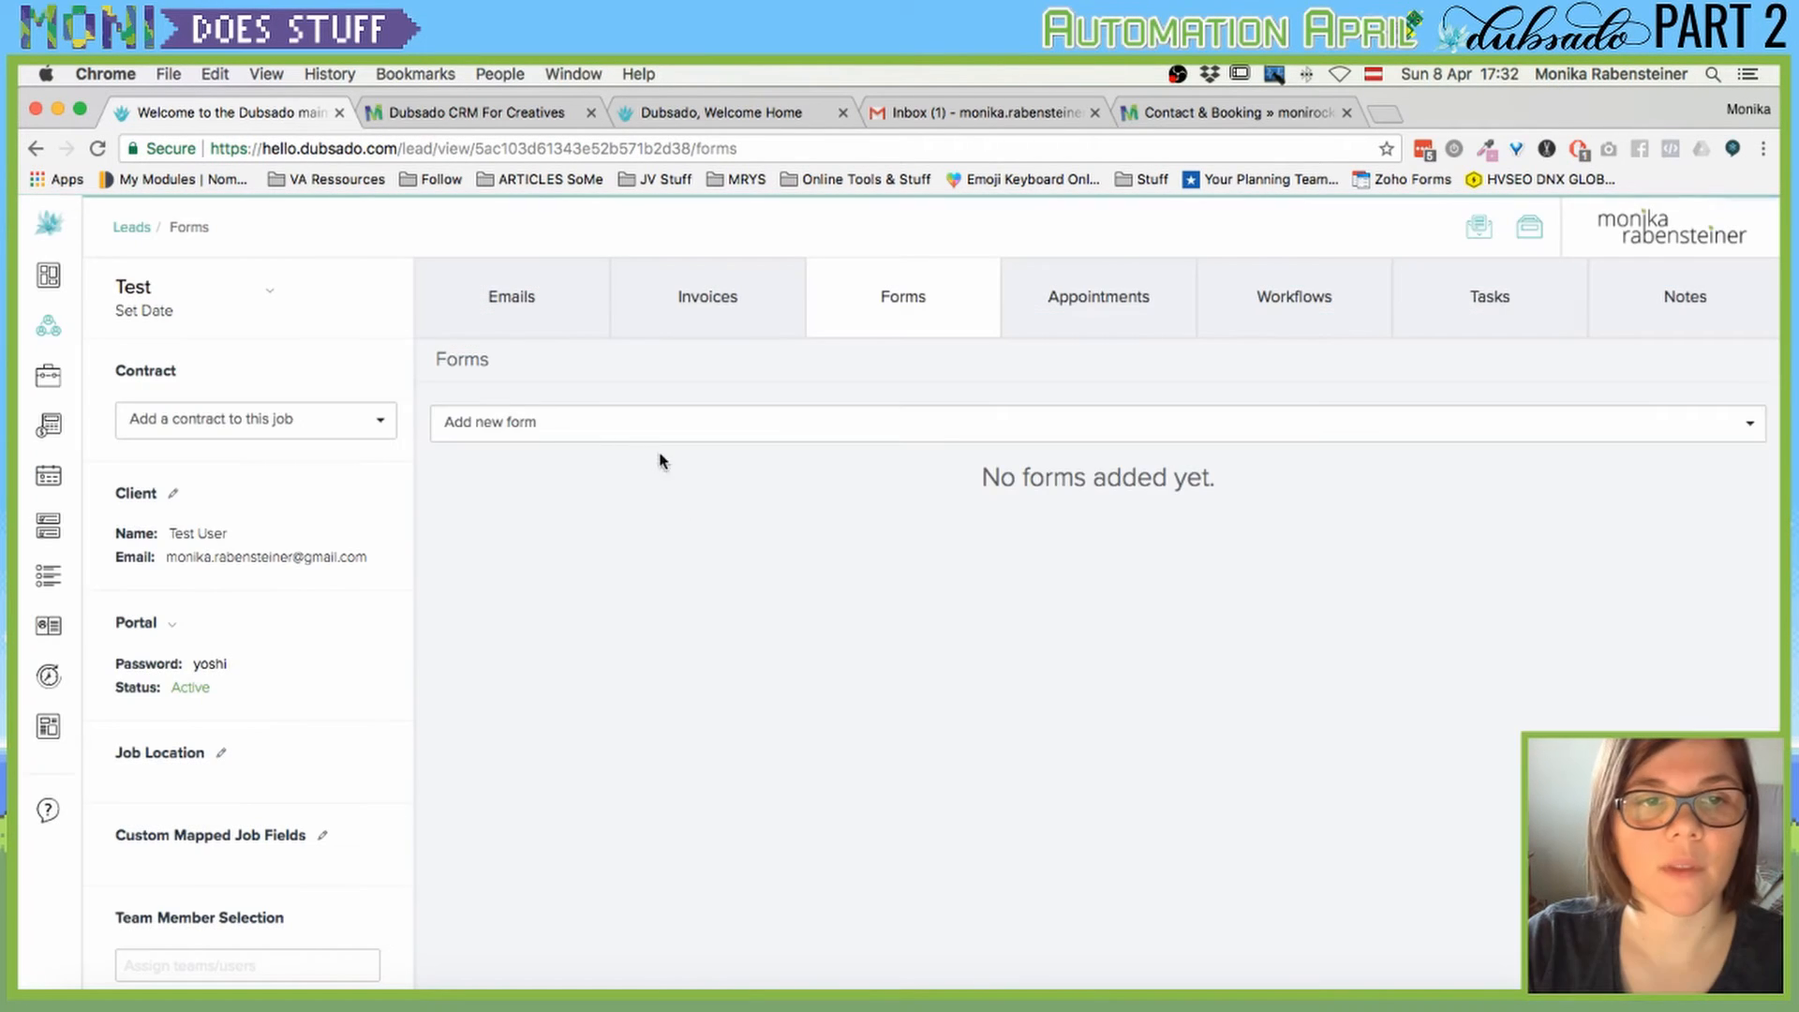
# Search the available forms for "propos" and add the Graphic Design Proposal to the Test lead.
pyautogui.click(627, 427)
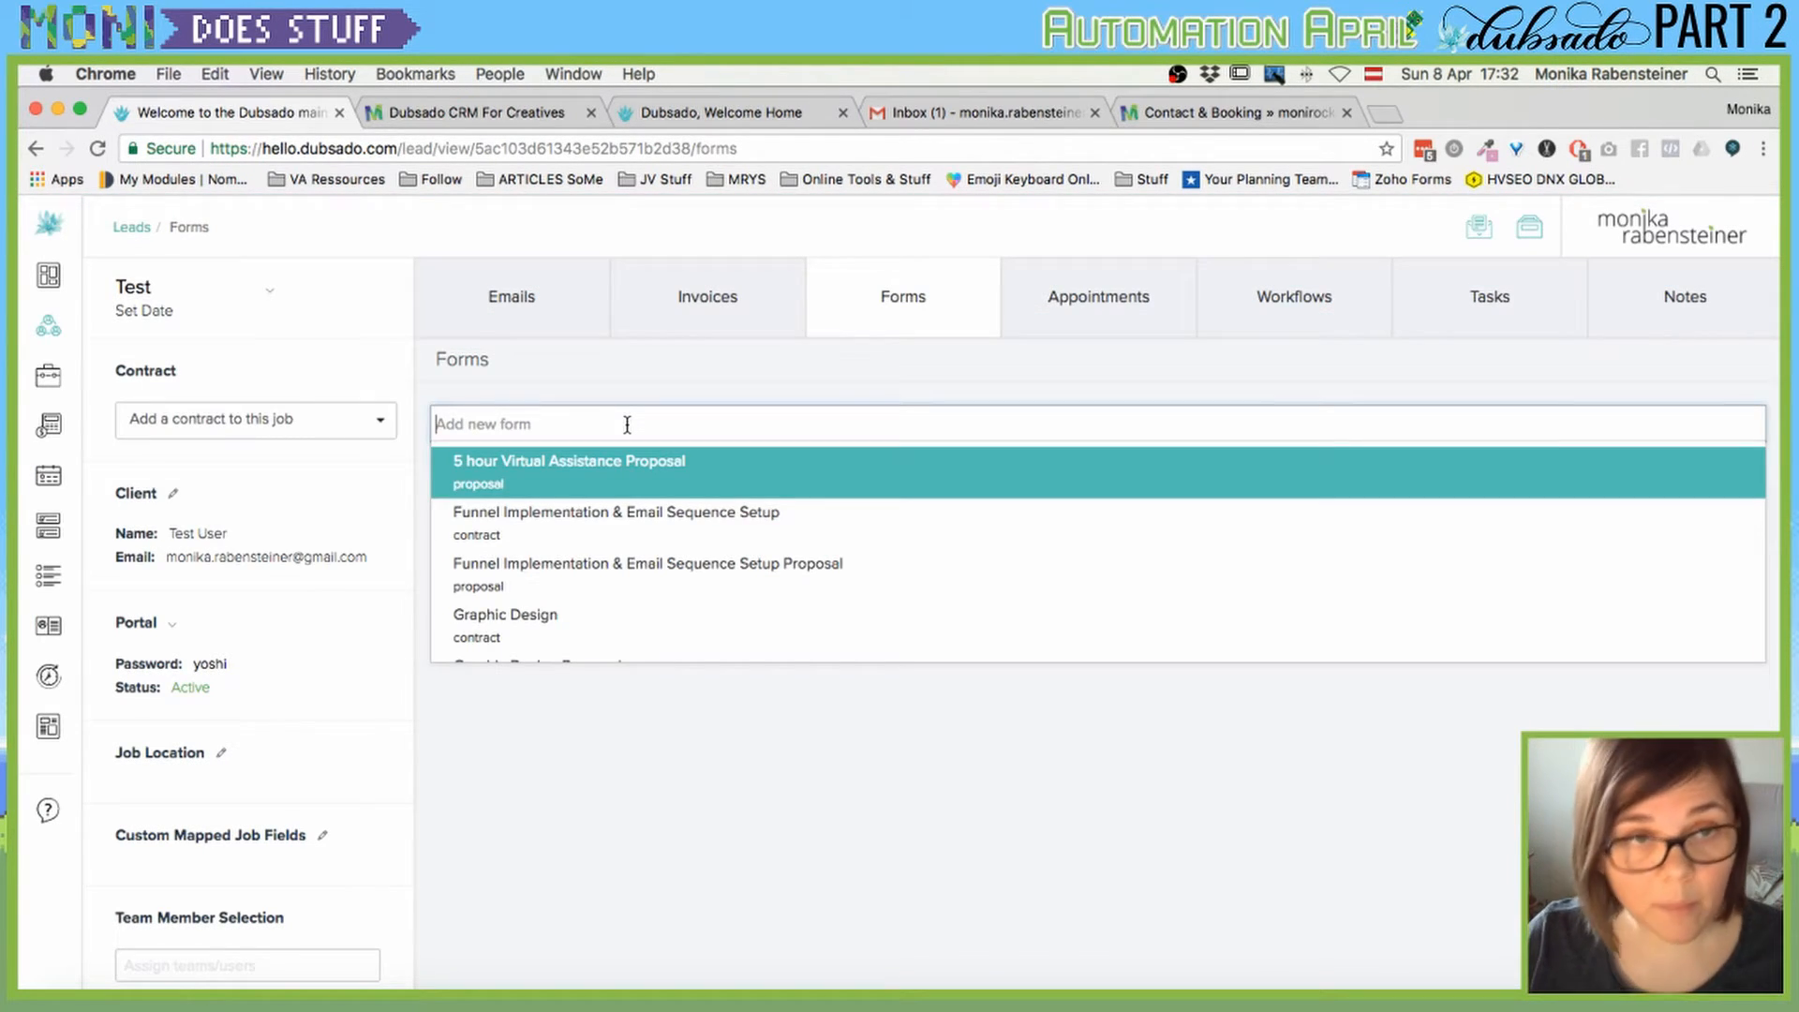
pyautogui.write('propos')
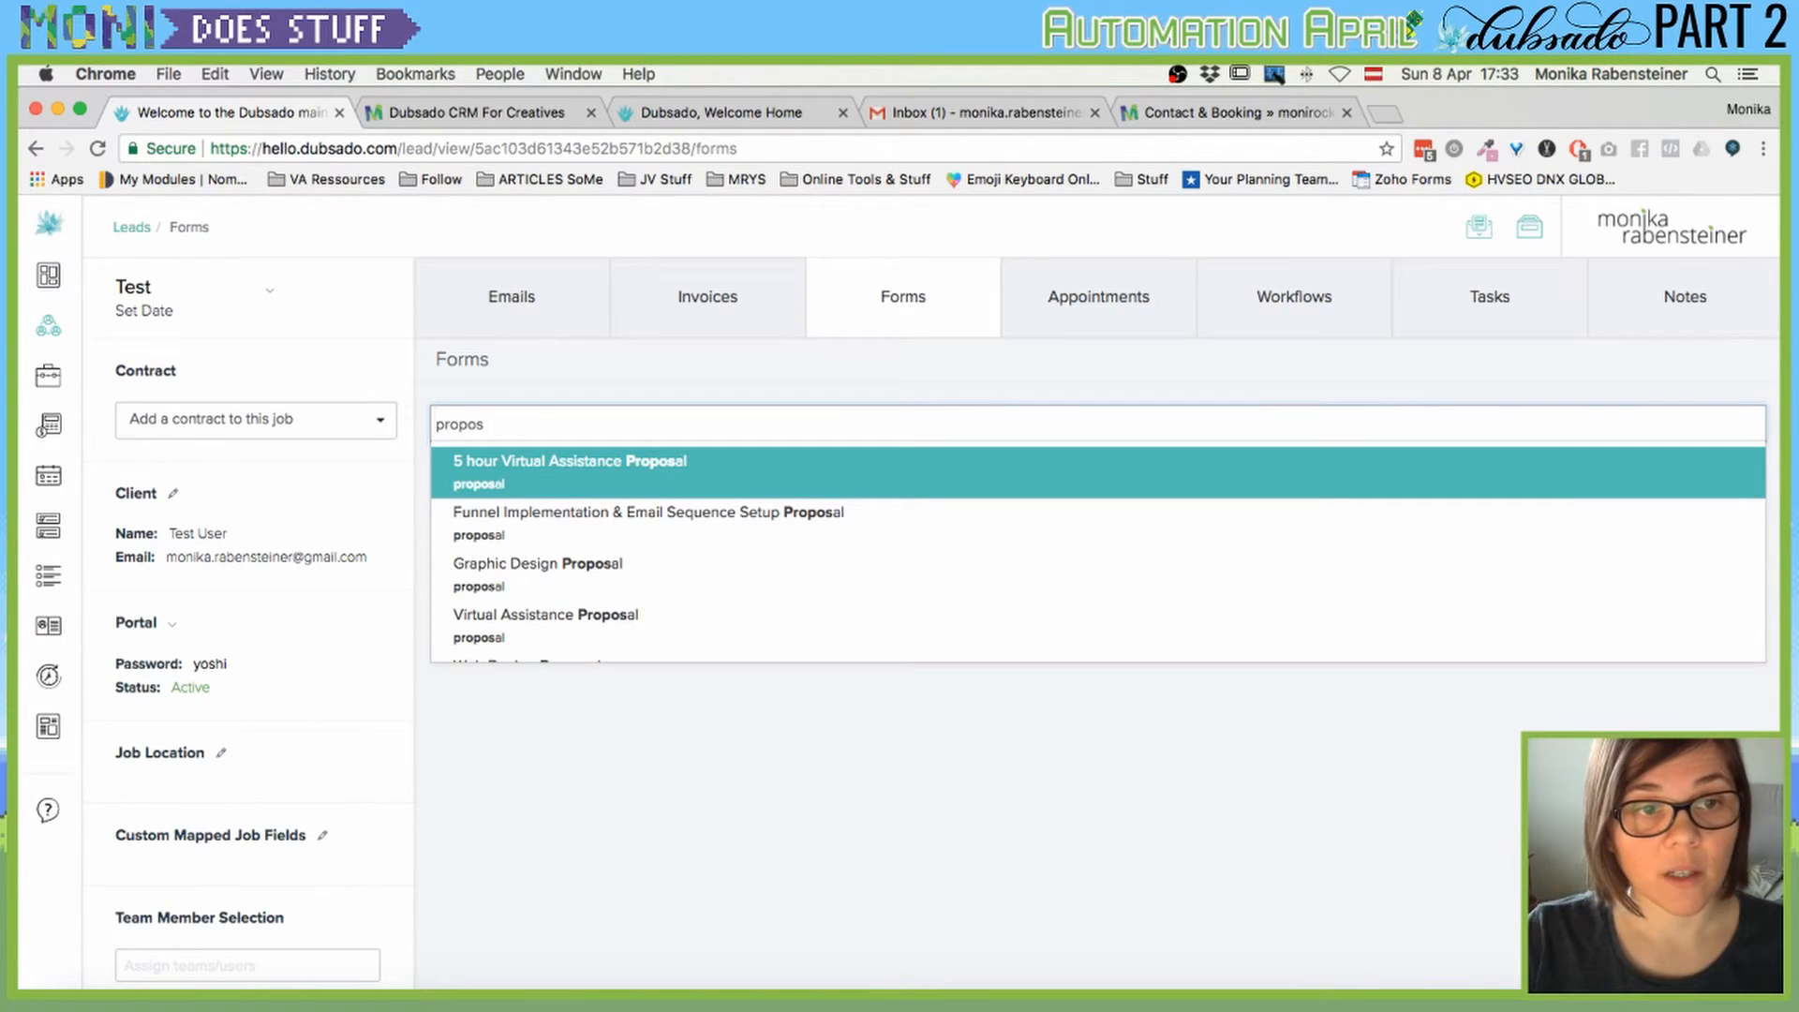
pyautogui.click(587, 569)
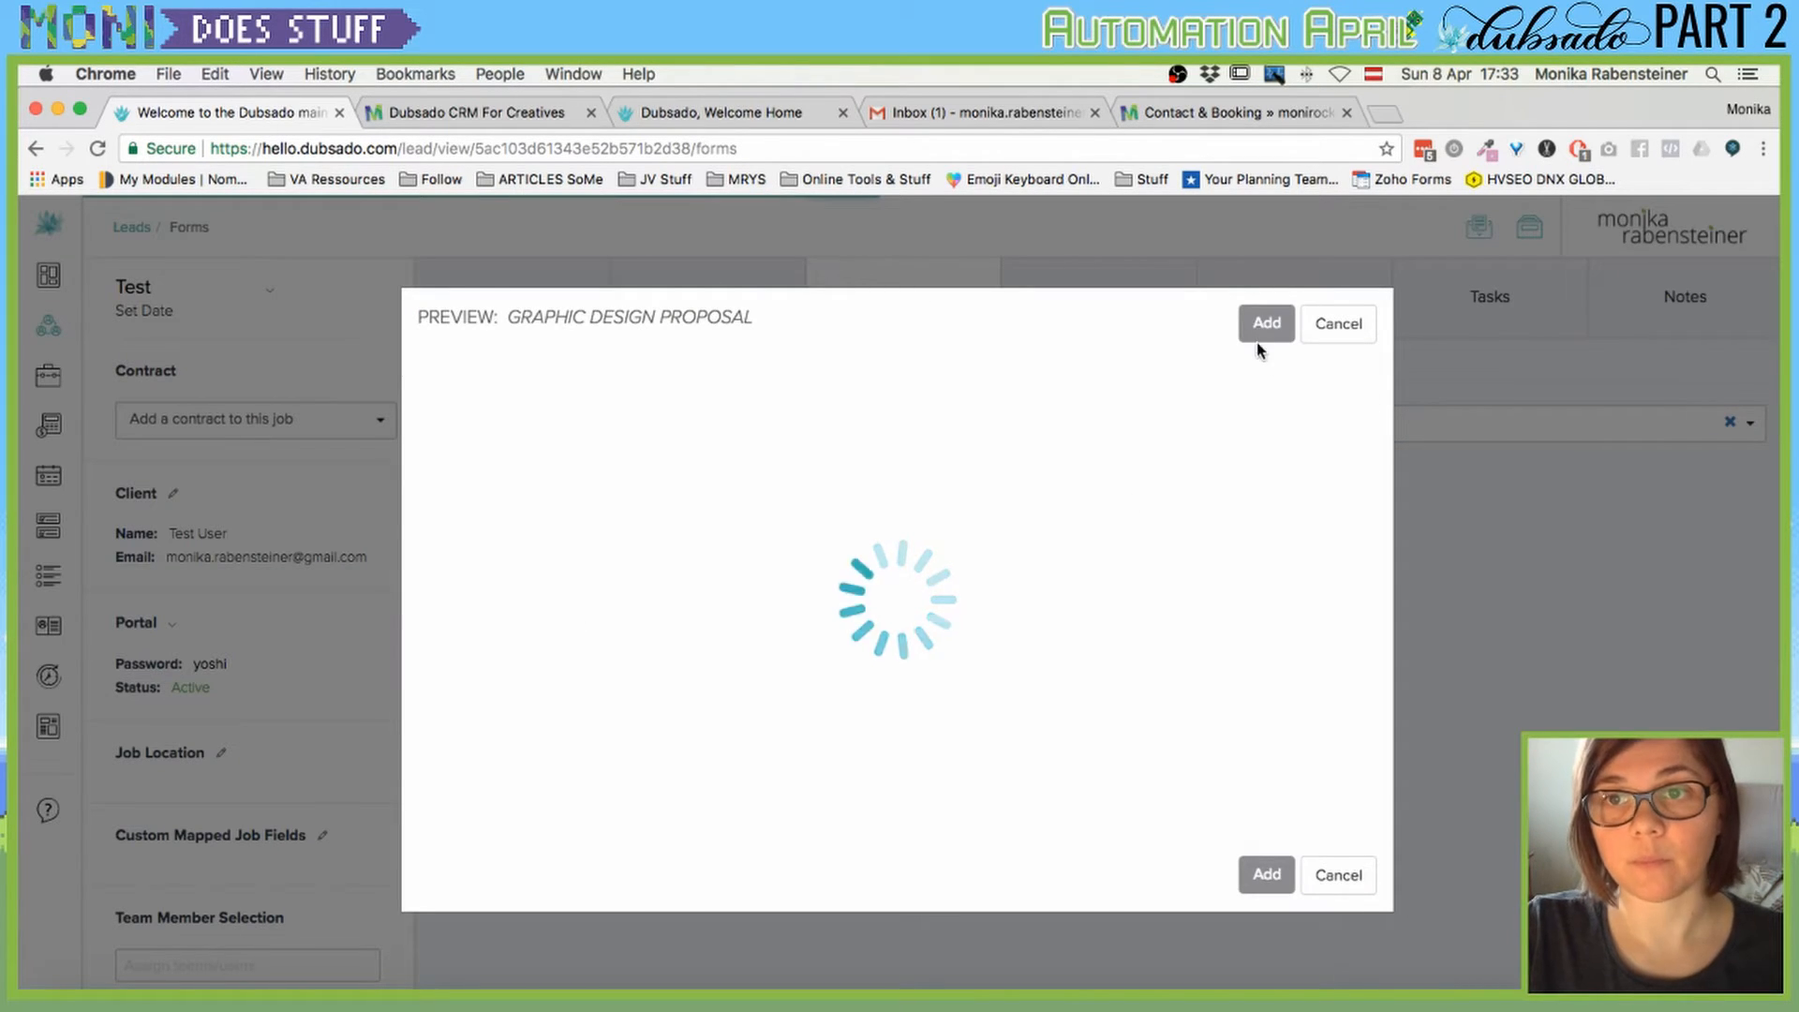
pyautogui.click(1270, 267)
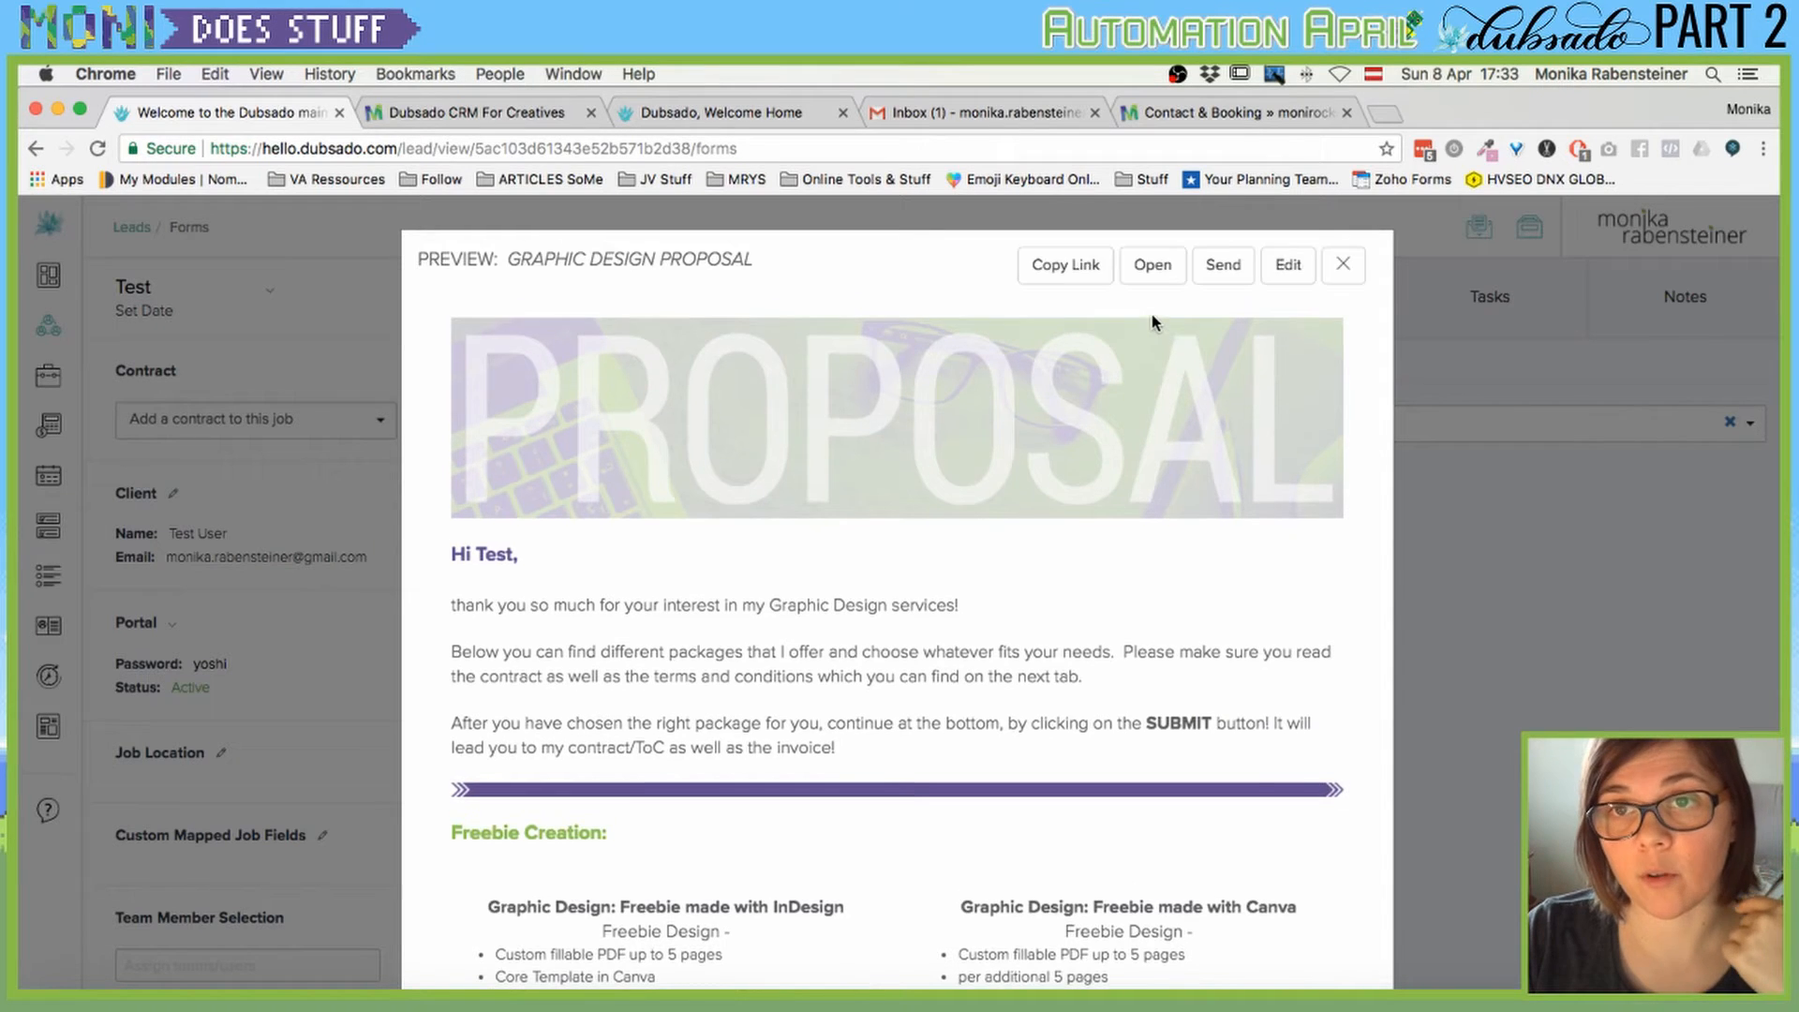
# Look over the Graphic Design Proposal preview and its prepared email, closing the email without sending.
pyautogui.scroll(-3, 1153, 322)
pyautogui.scroll(3, 1152, 322)
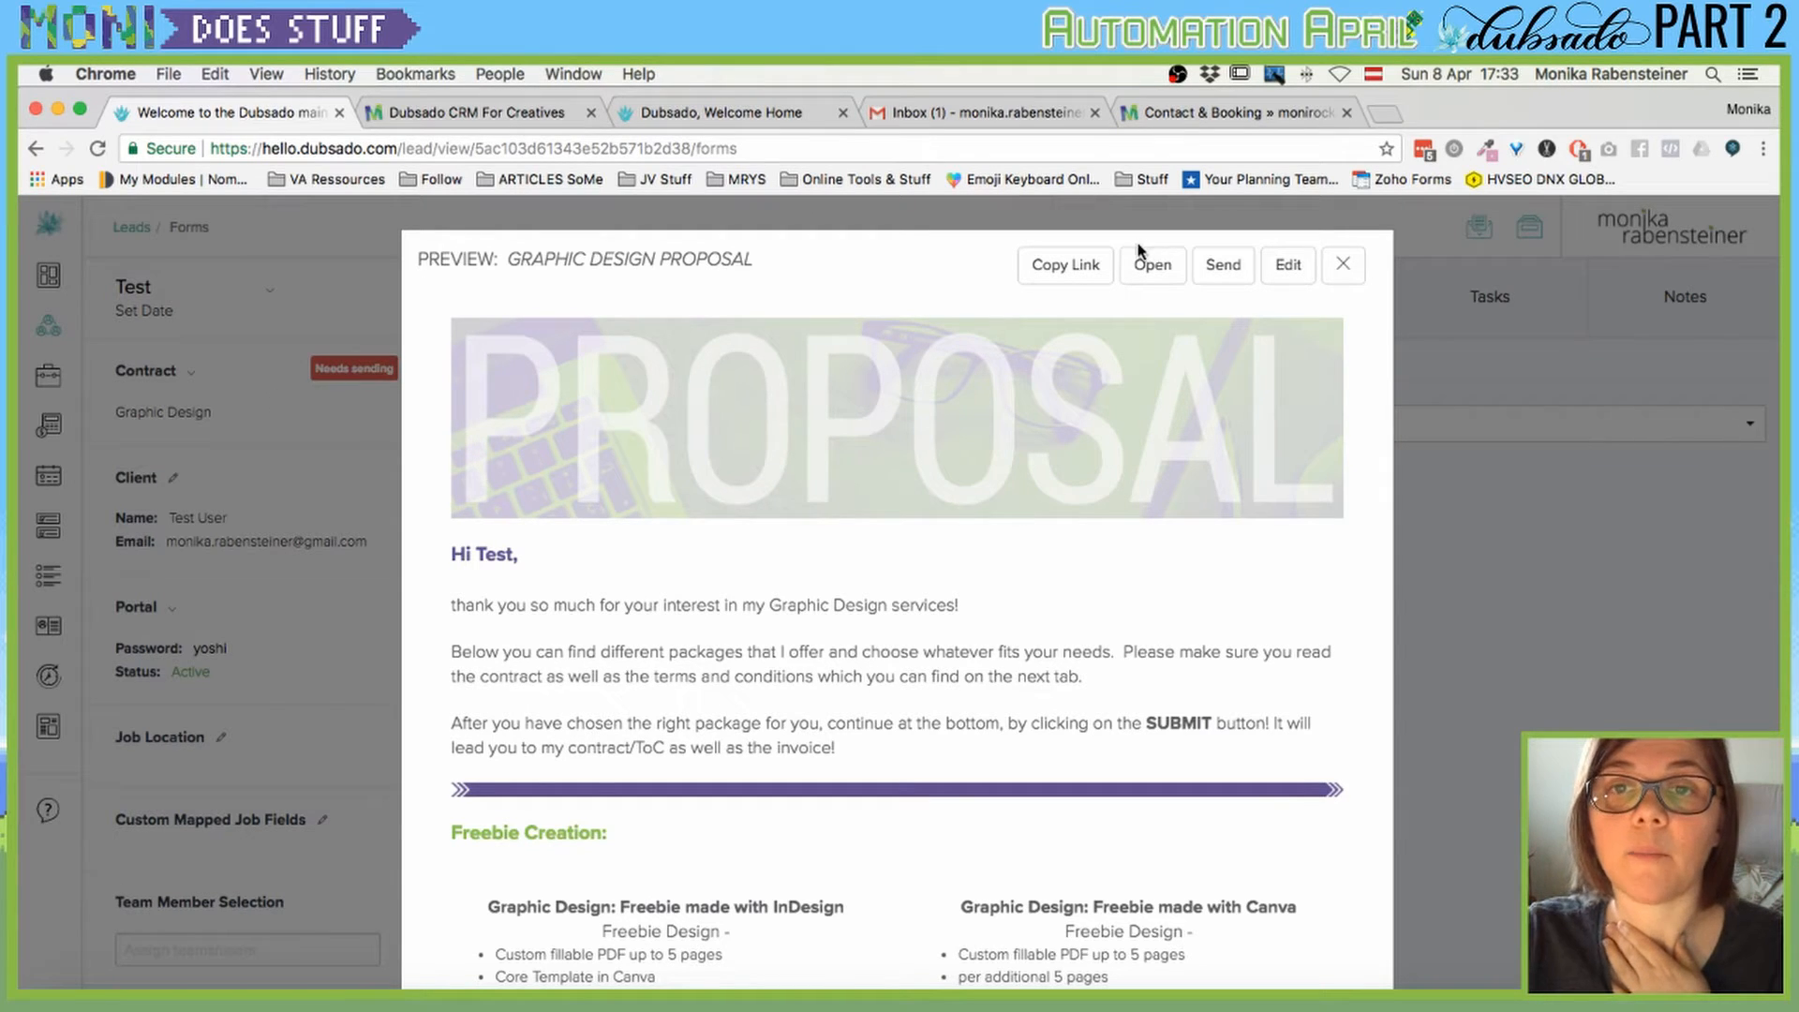
pyautogui.click(1220, 269)
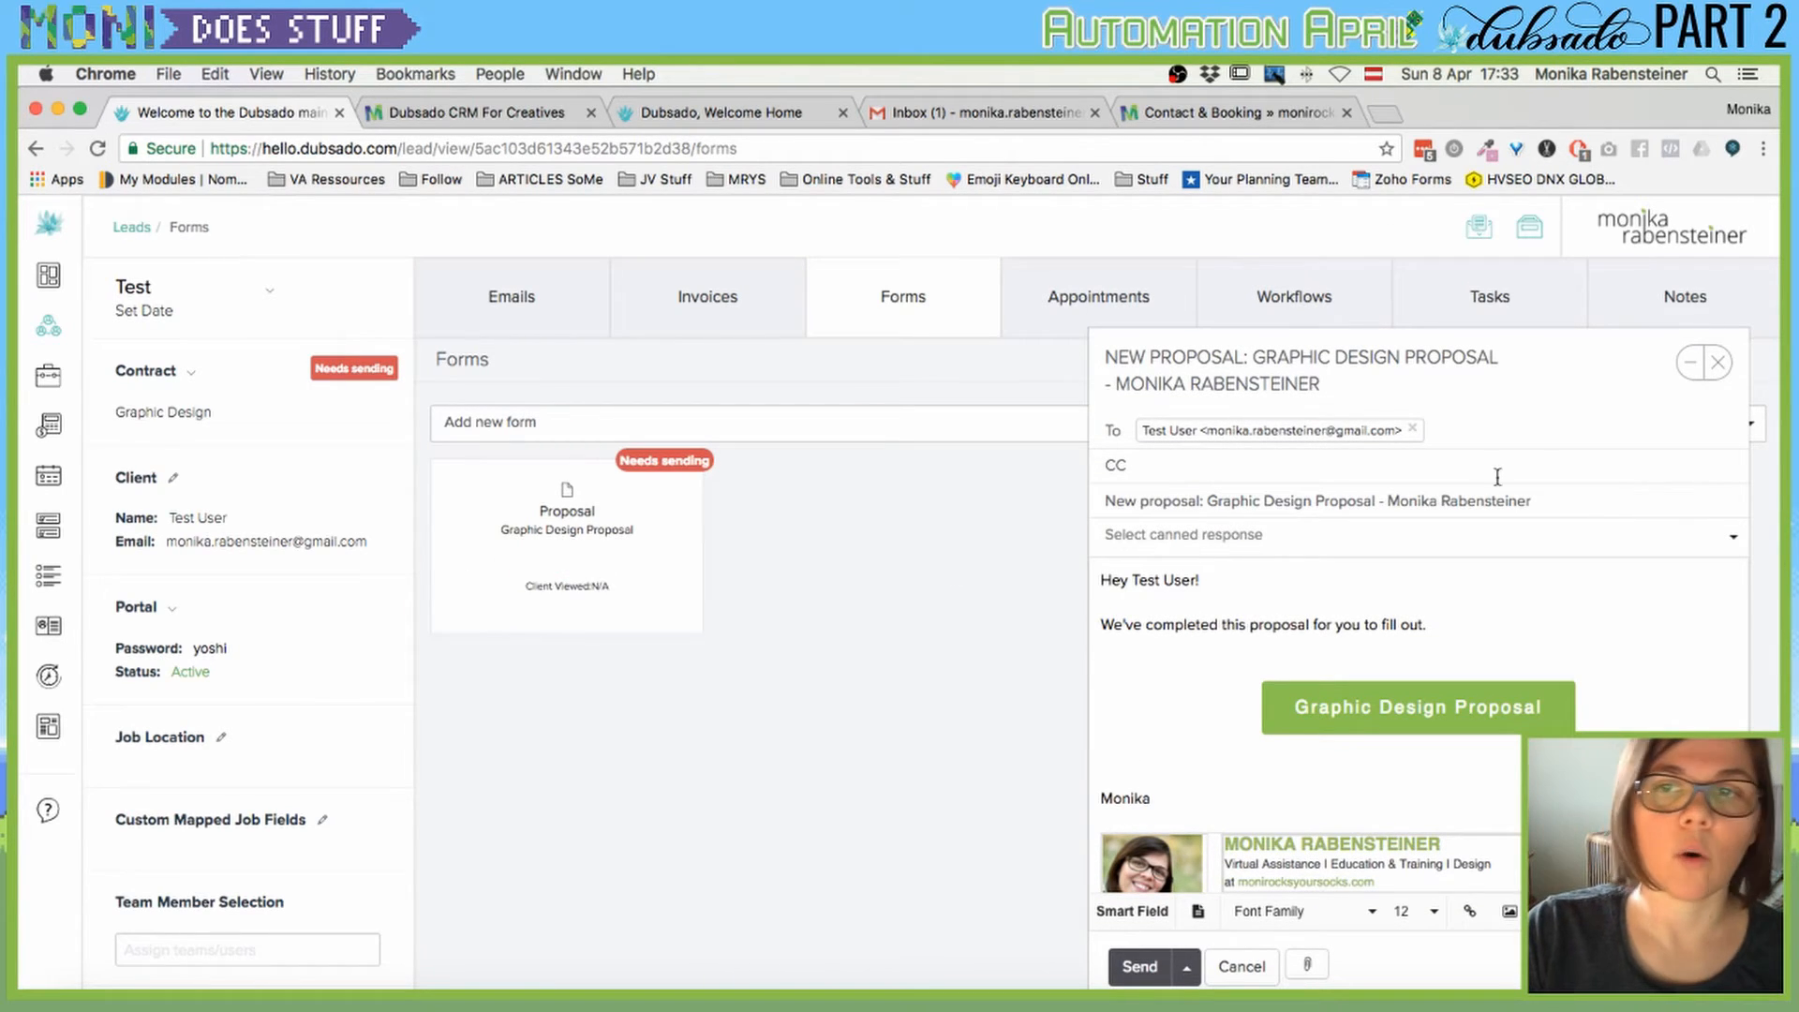
pyautogui.click(1714, 362)
# Bring up the sending email for the proposal listed among the lead's forms and close it without sending.
pyautogui.moveTo(662, 569)
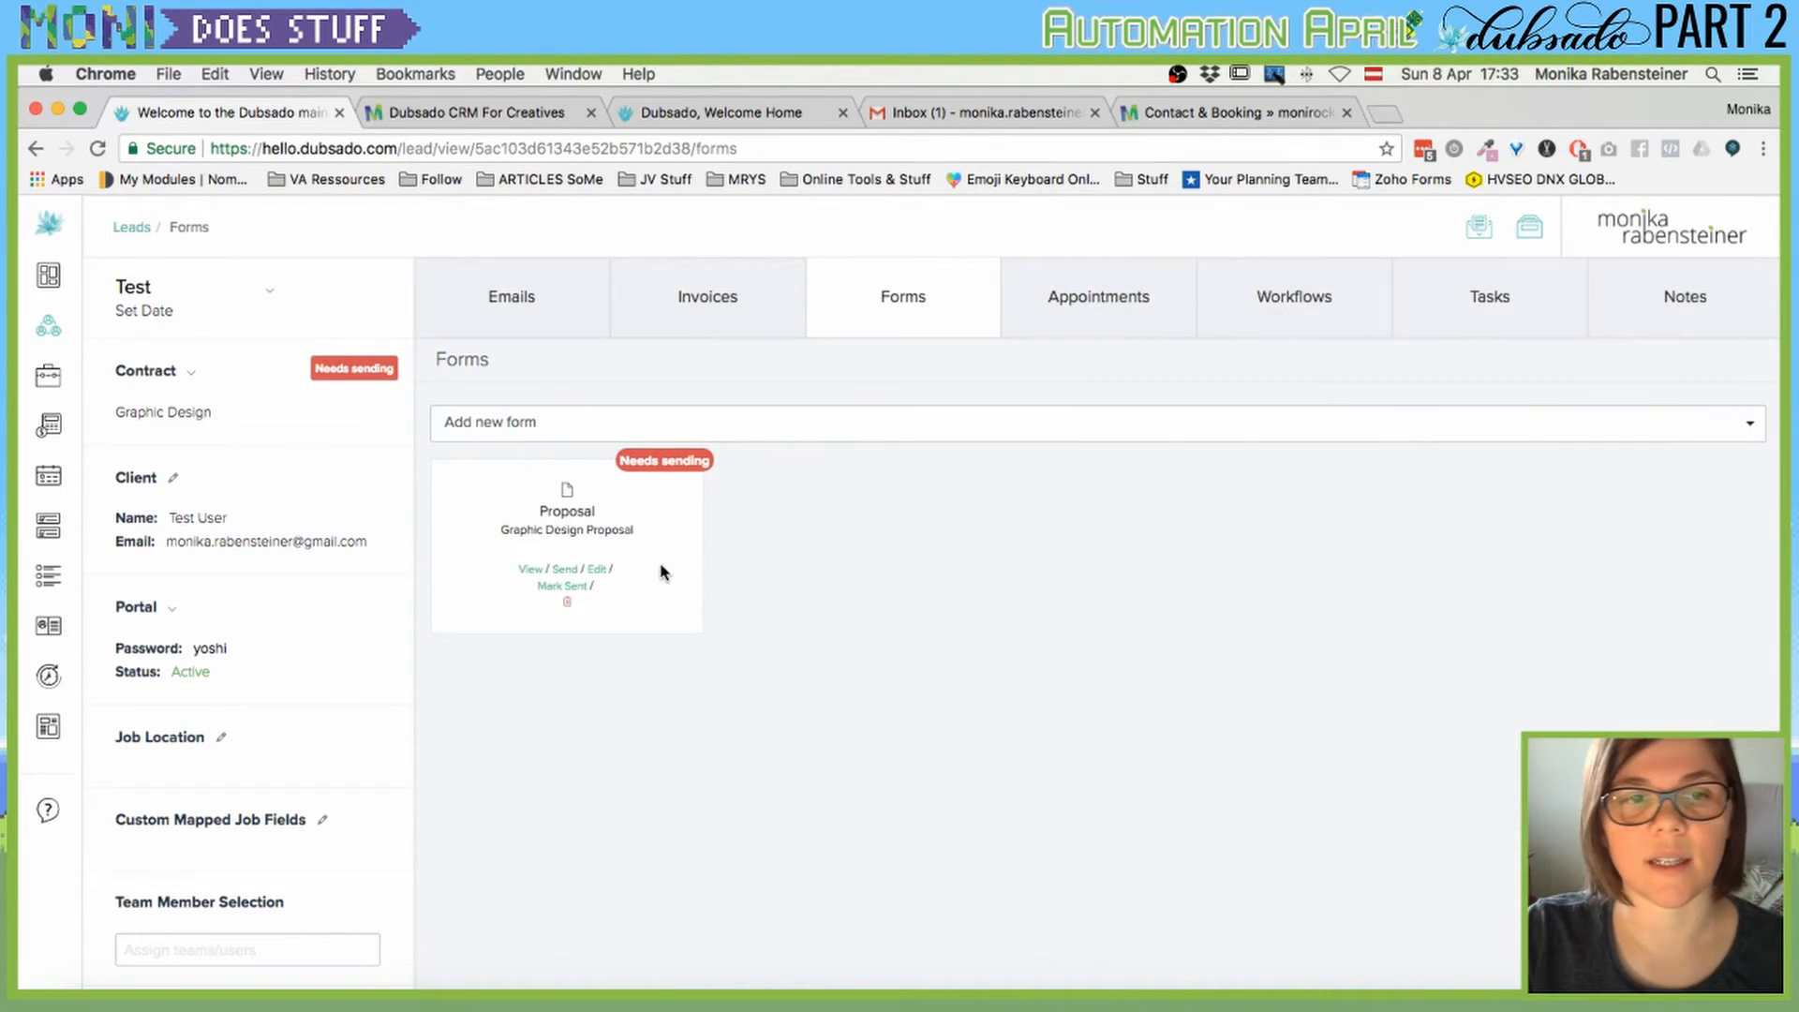
pyautogui.click(563, 571)
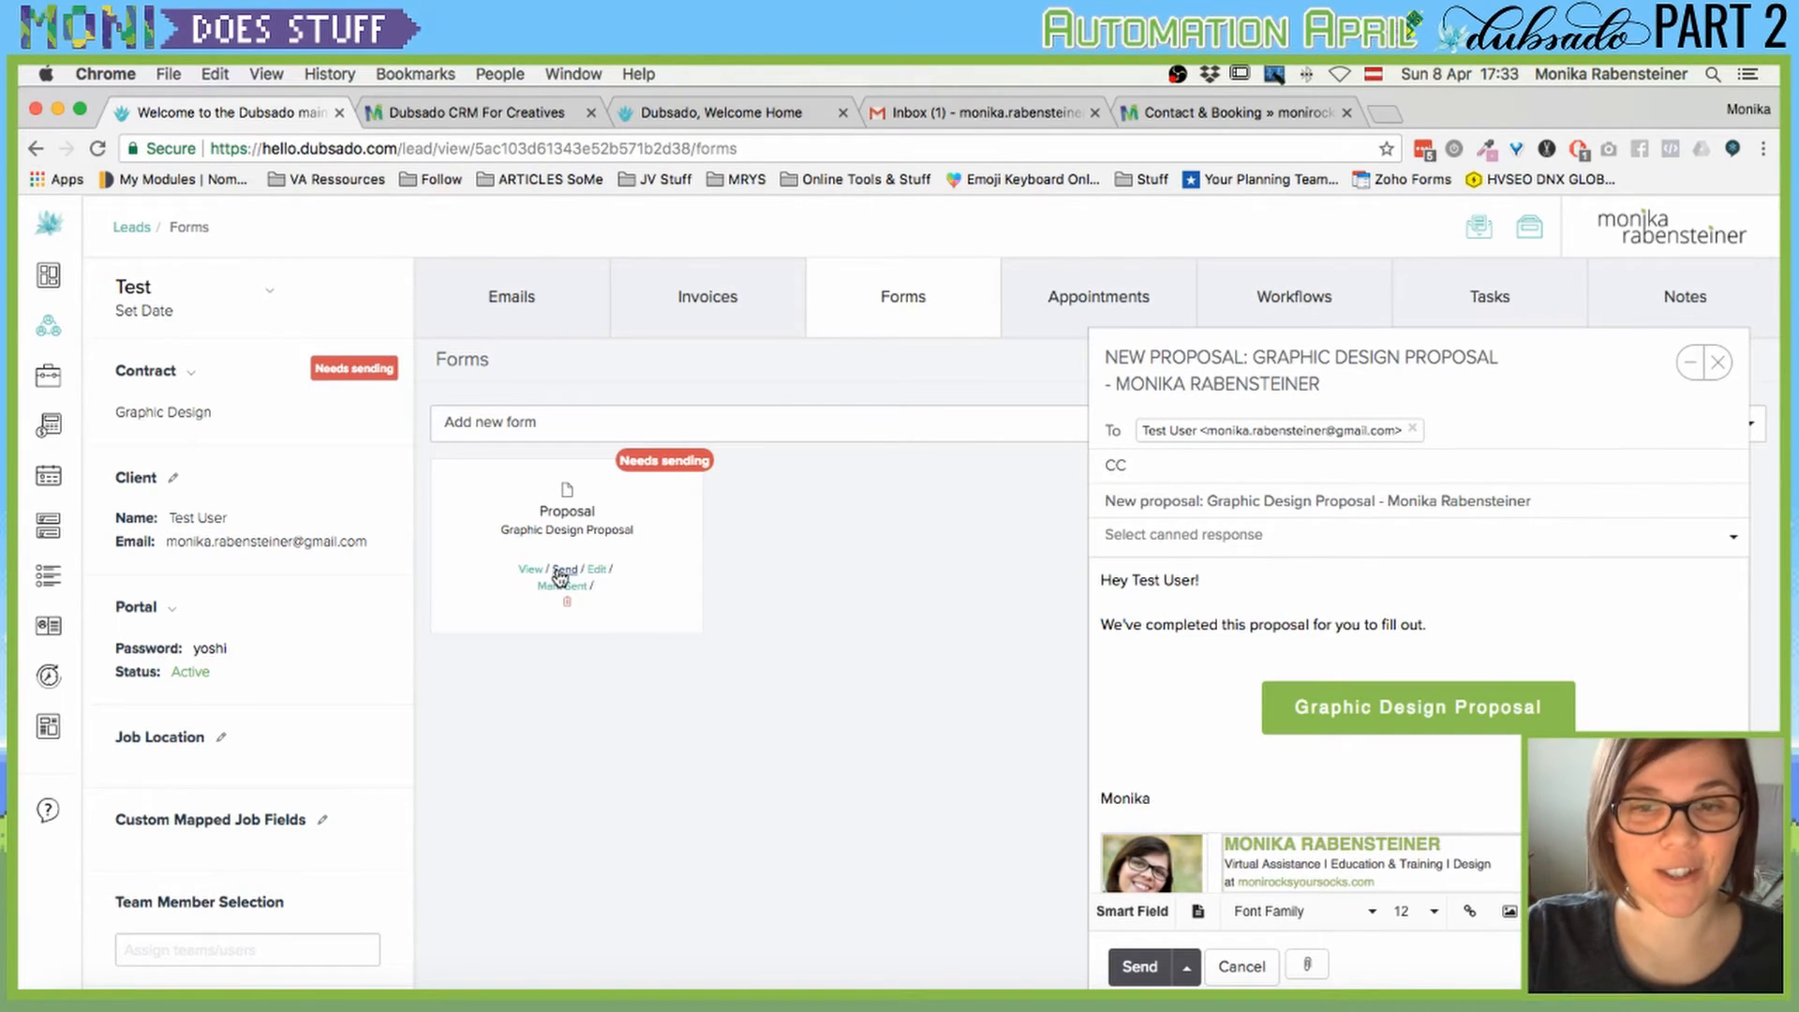
pyautogui.click(1717, 365)
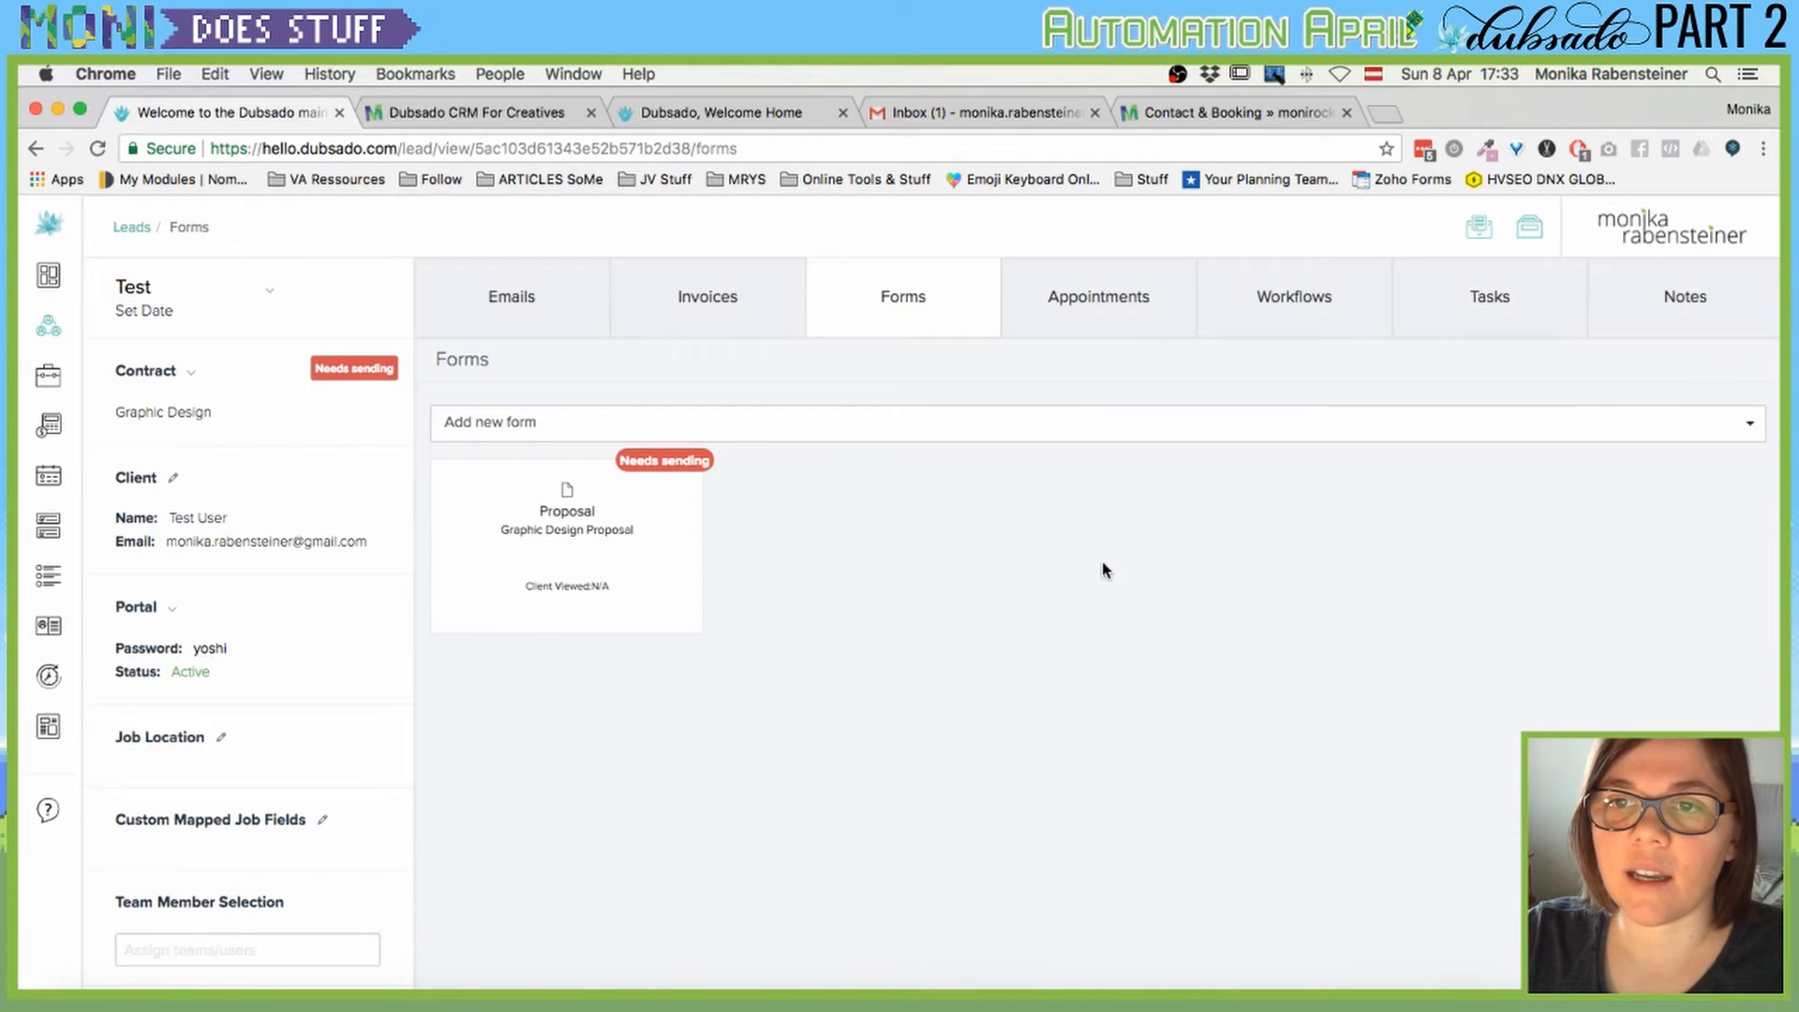
# Preview the actions of the Graphic Design Flow in the Test lead's workflows without applying it.
pyautogui.click(1271, 325)
pyautogui.click(781, 432)
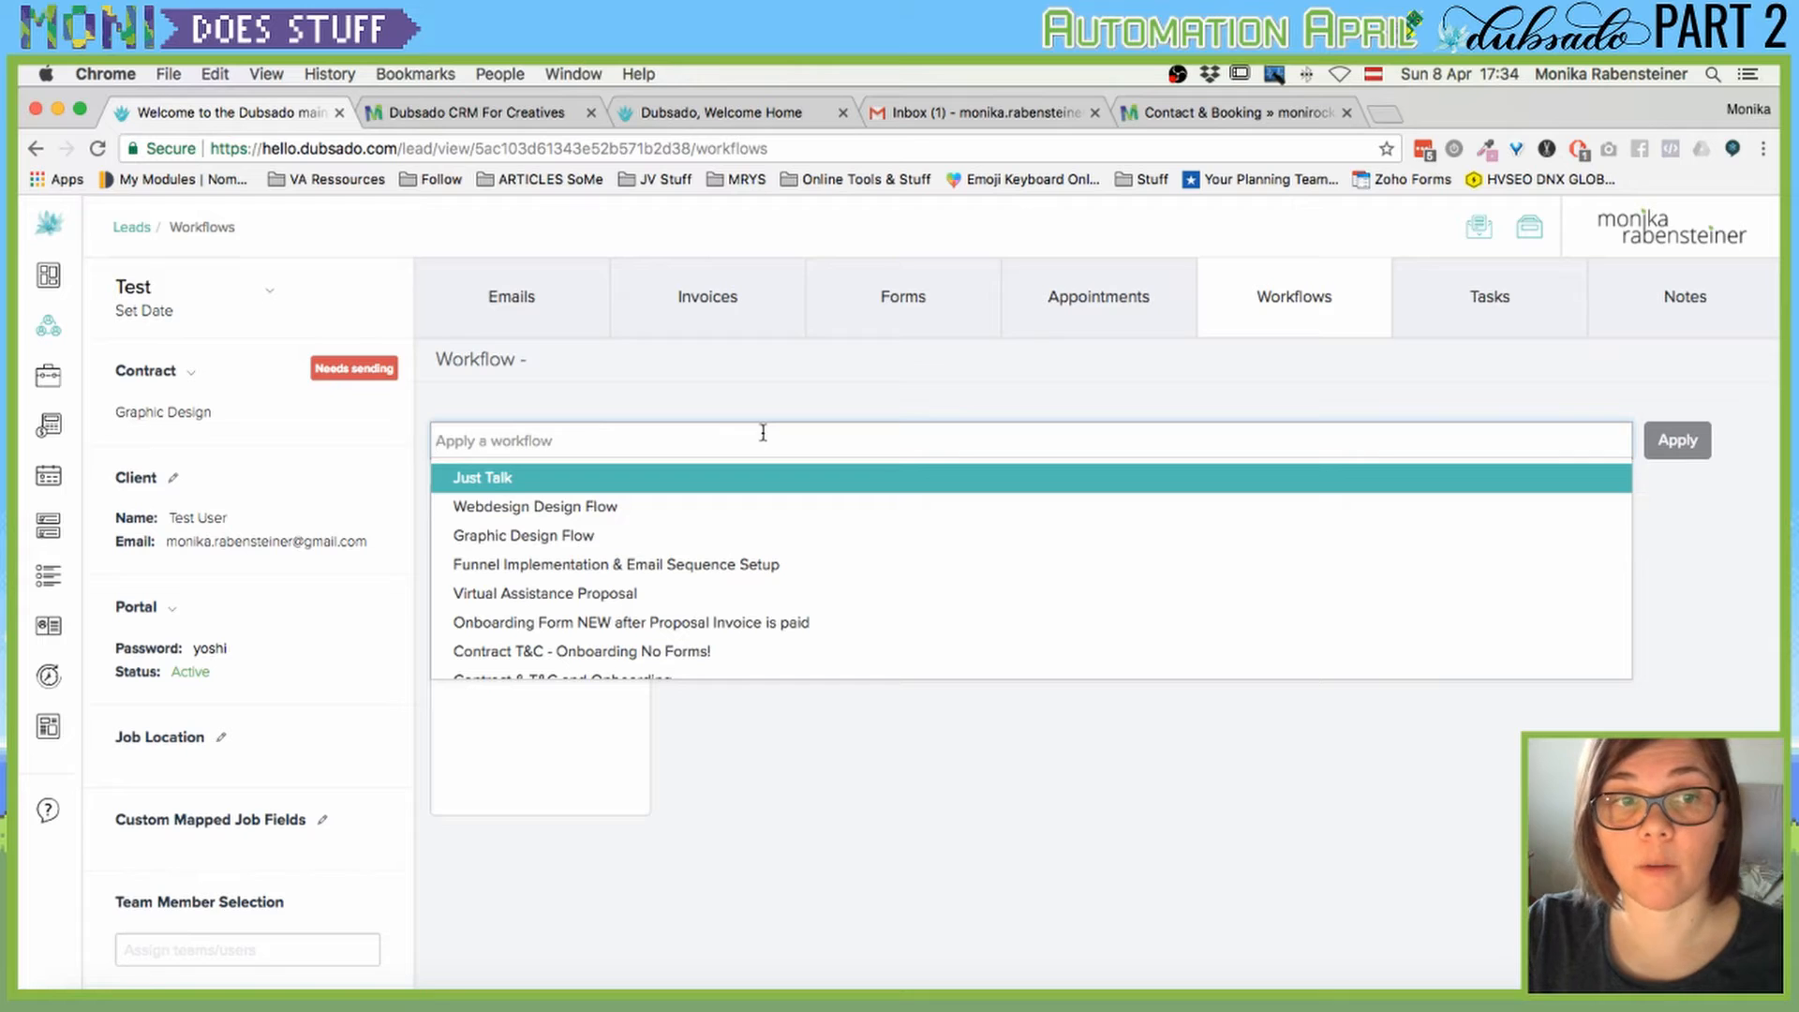
pyautogui.click(526, 538)
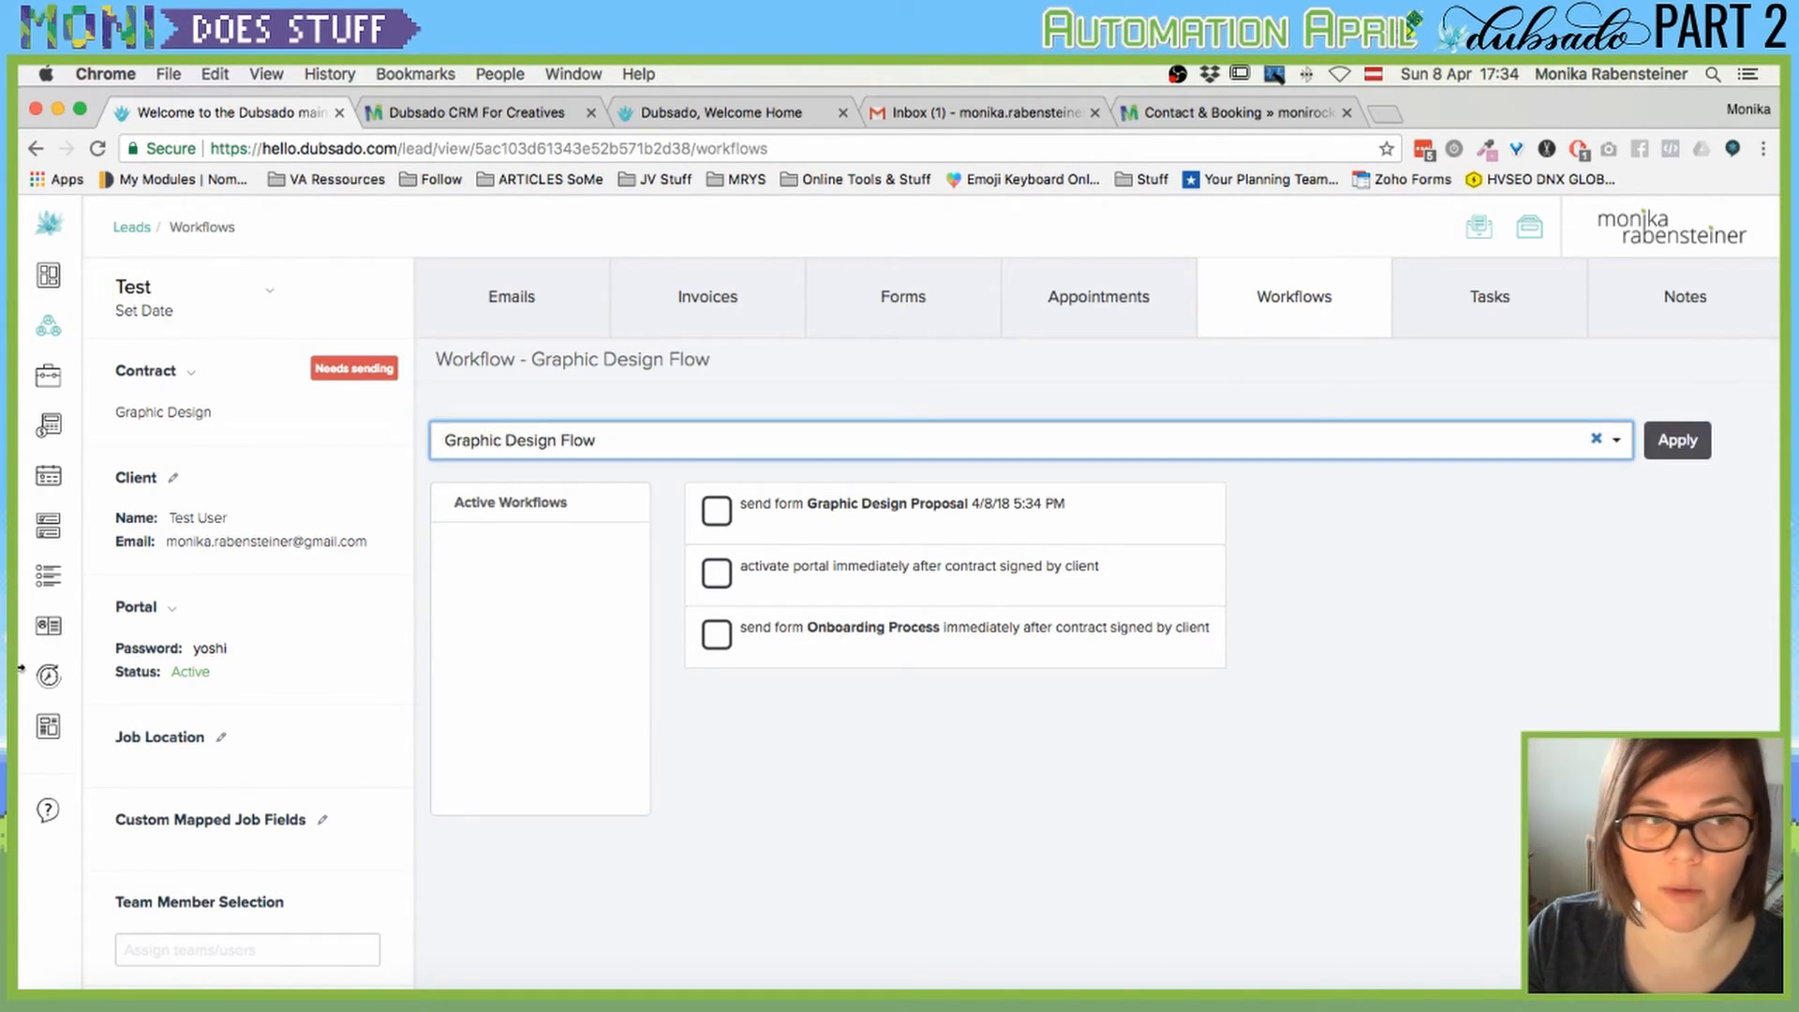
# Open the Test flow workflow template for editing.
pyautogui.click(140, 729)
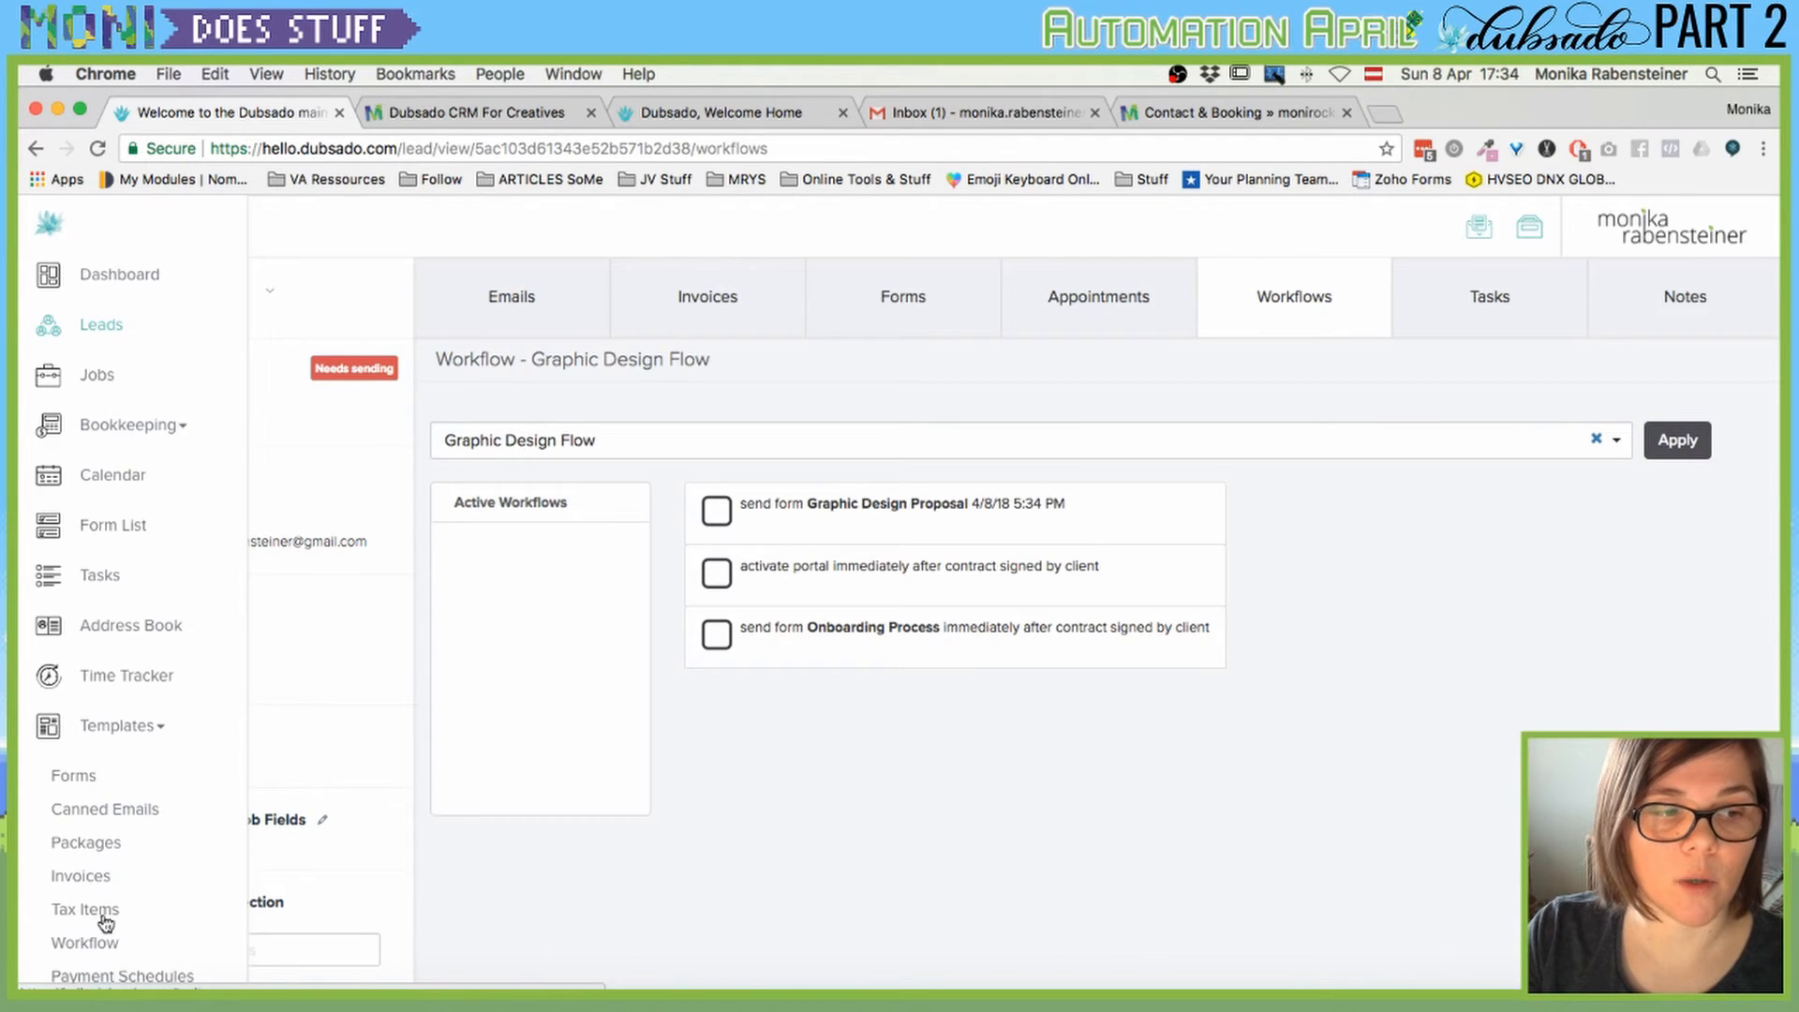
pyautogui.click(86, 943)
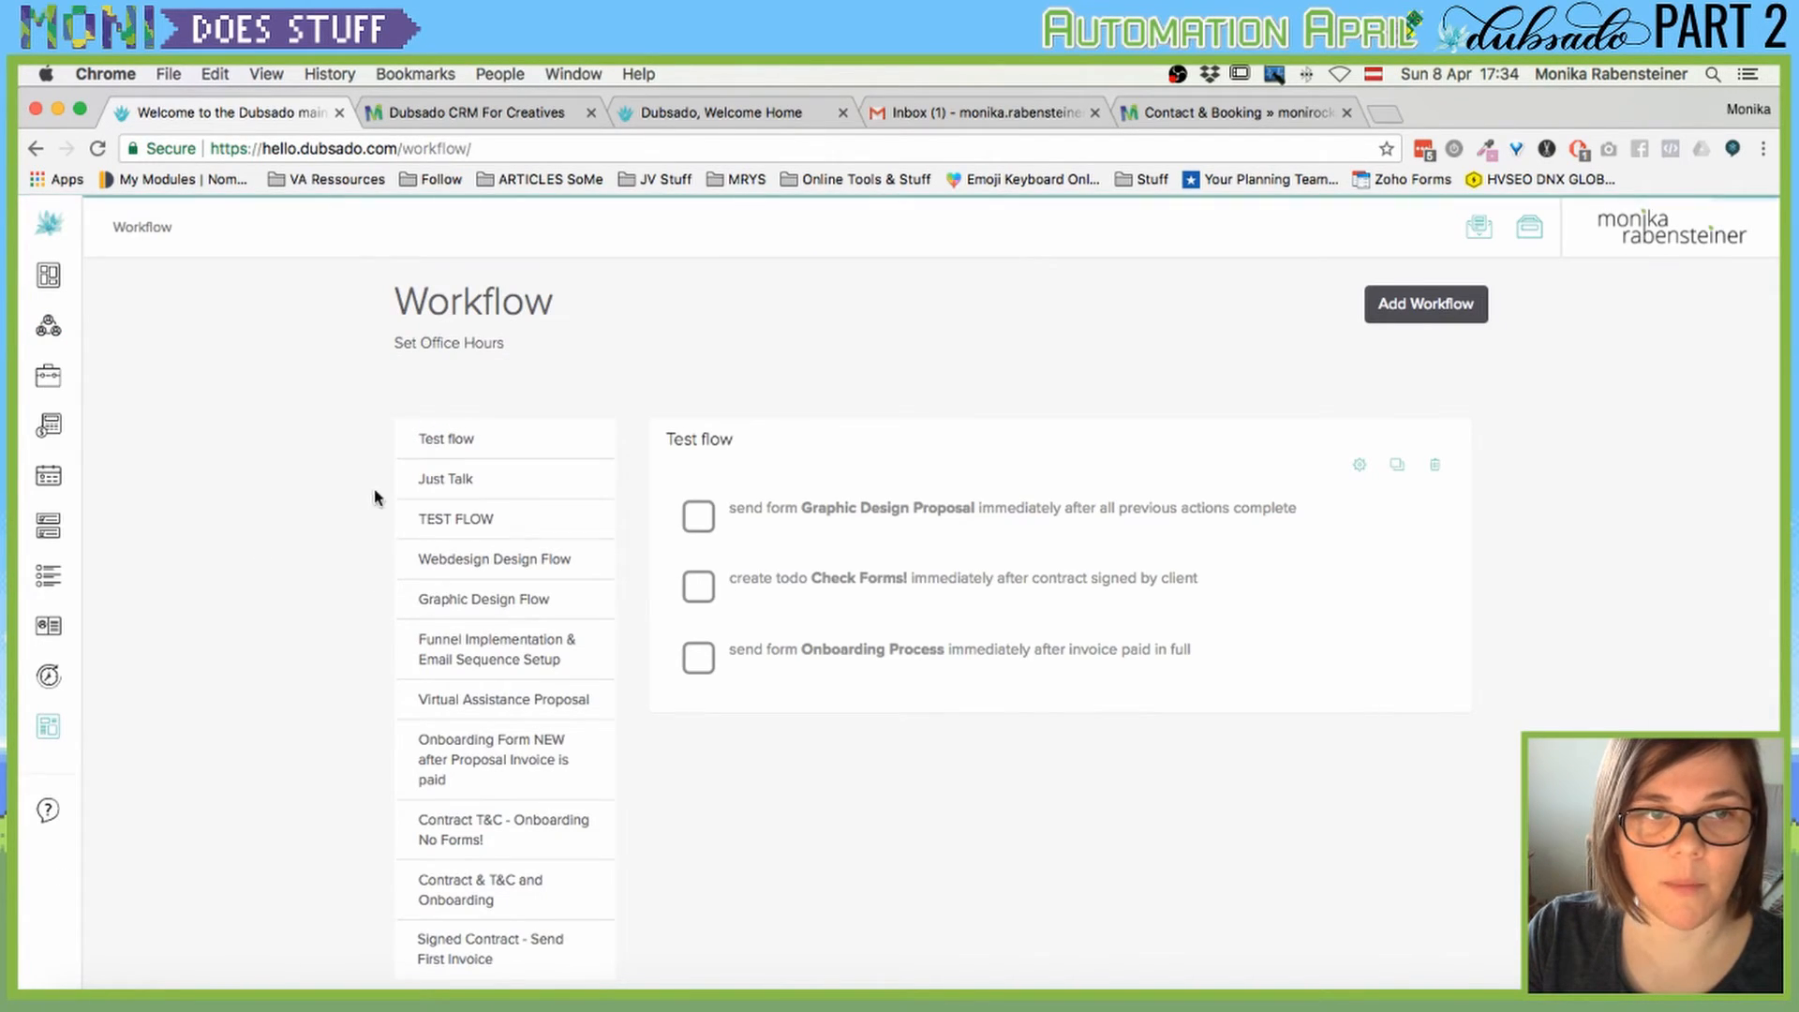
pyautogui.click(442, 440)
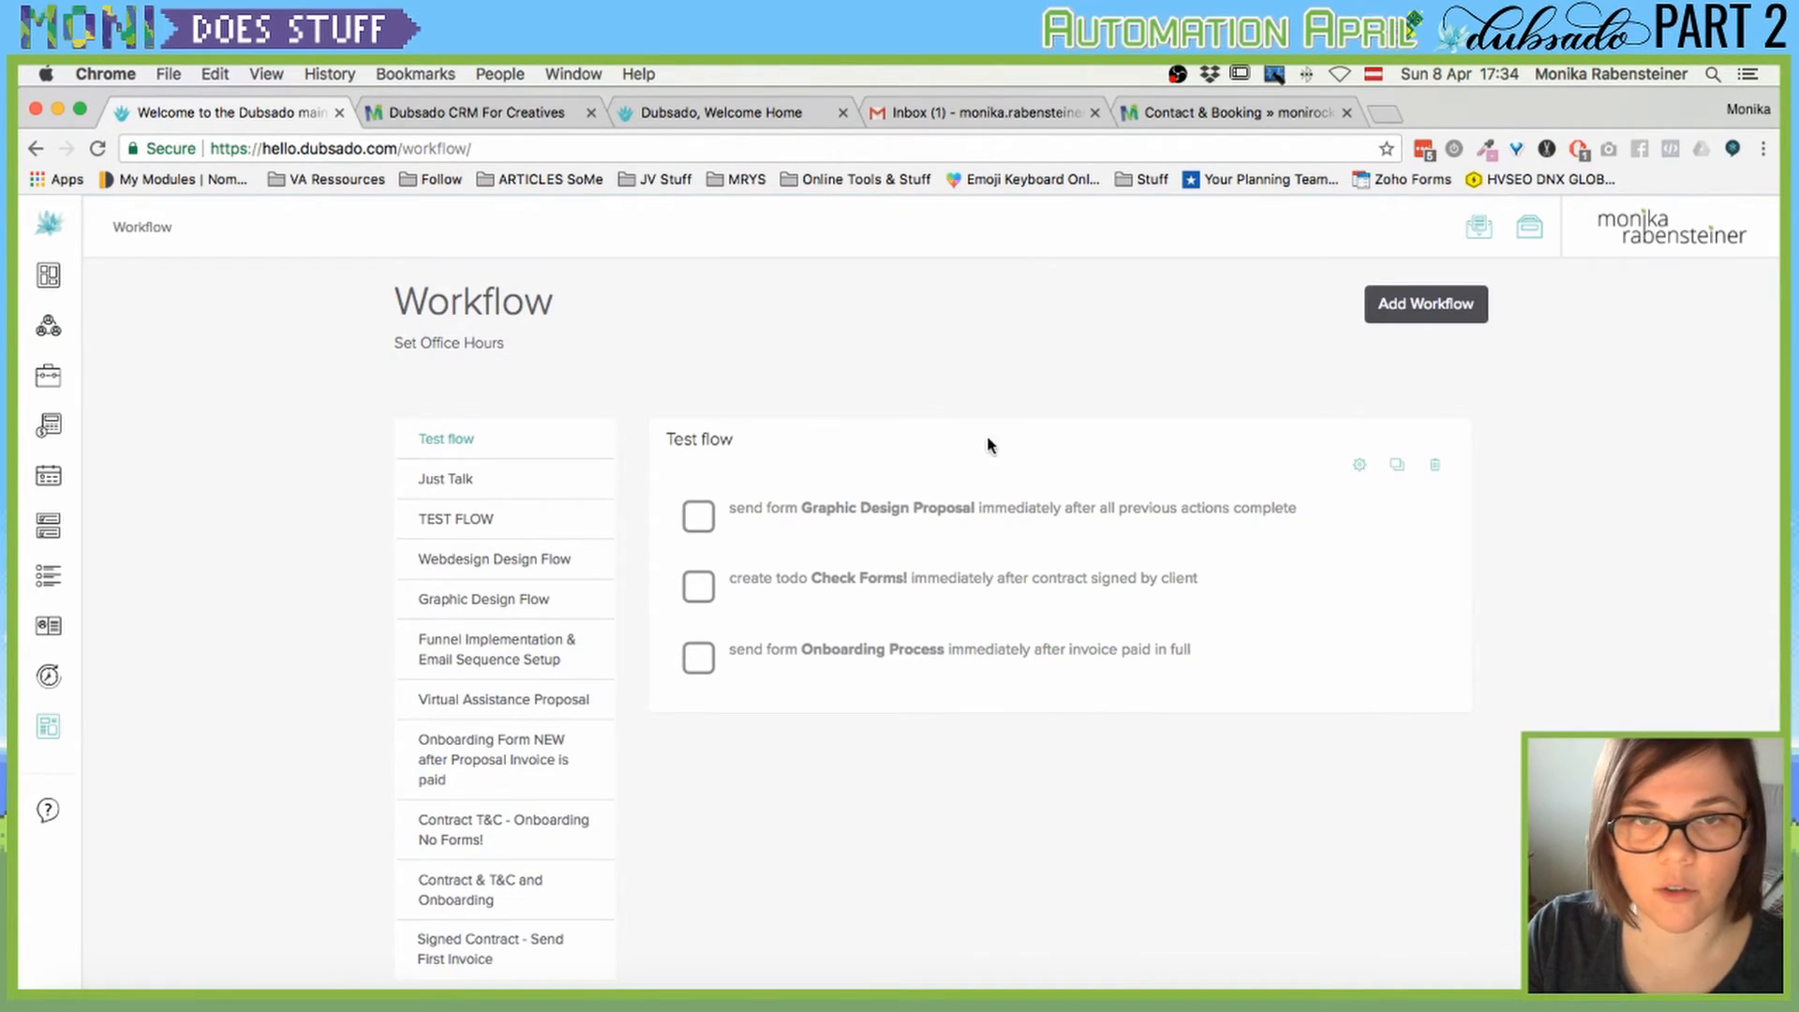
pyautogui.click(1358, 466)
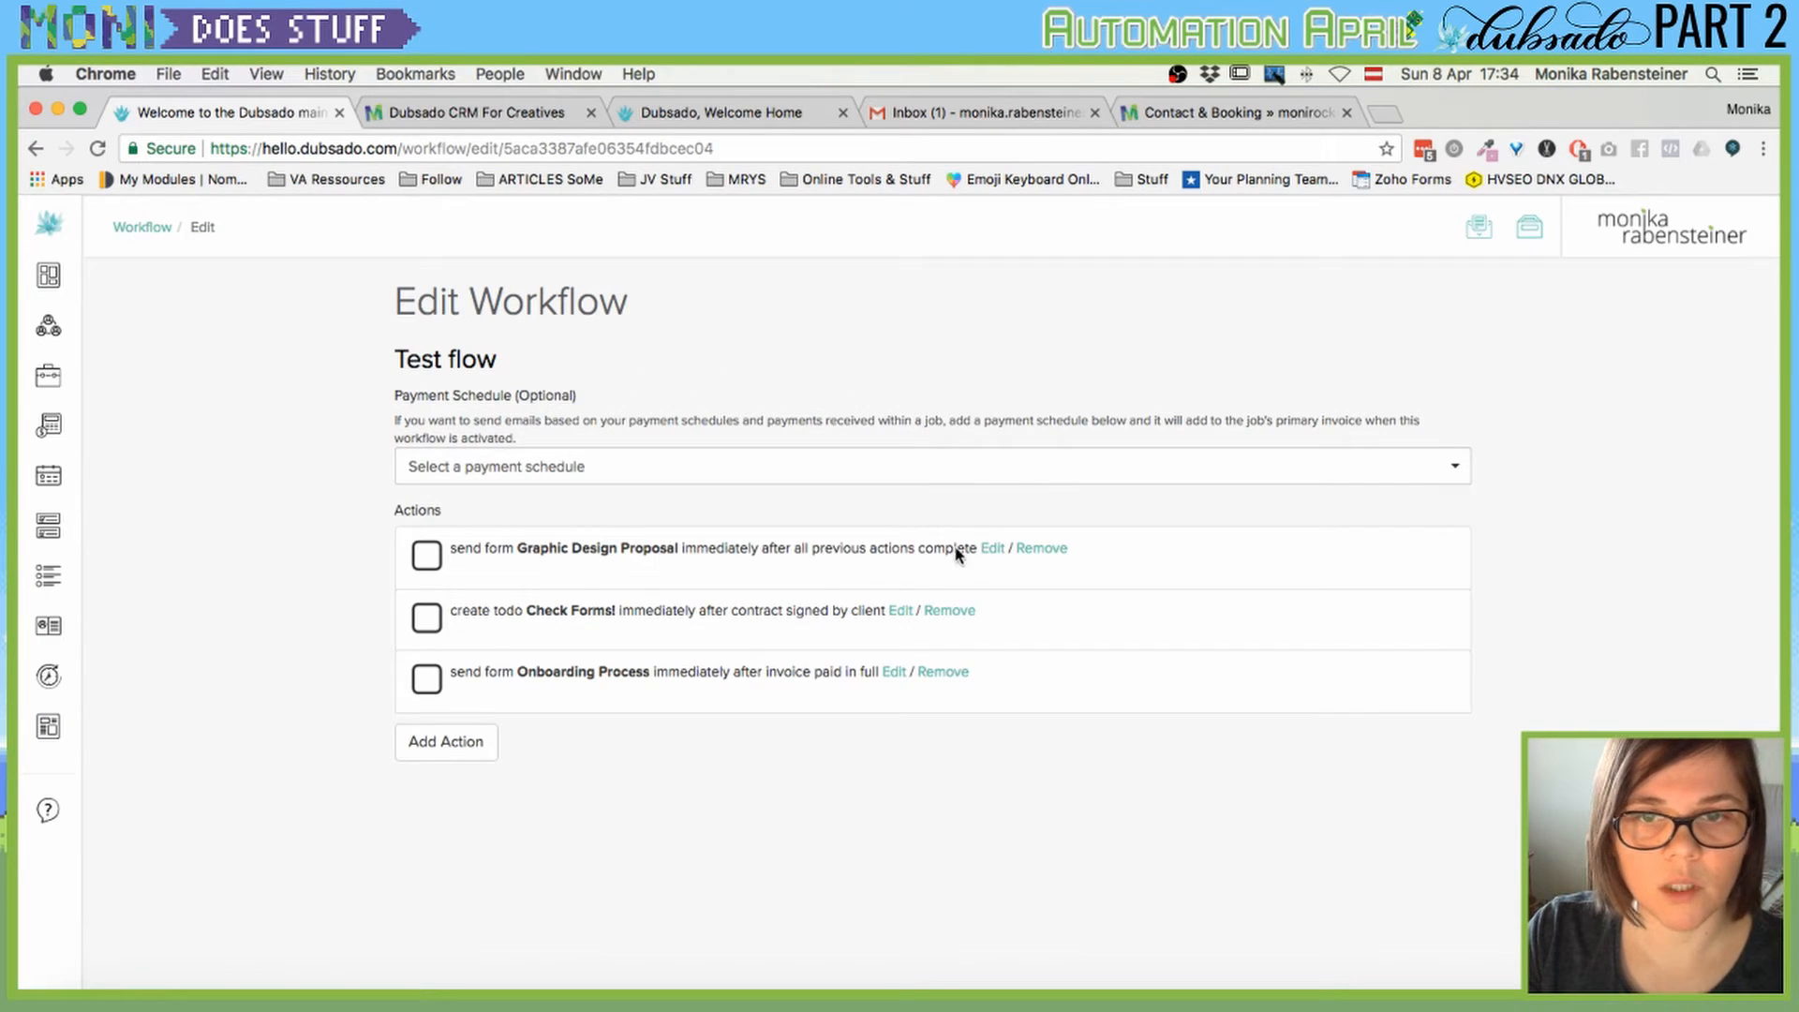
# Examine the trigger options and email text of Test flow's Graphic Design Proposal action, leaving its settings as they are.
pyautogui.click(991, 549)
pyautogui.click(1032, 482)
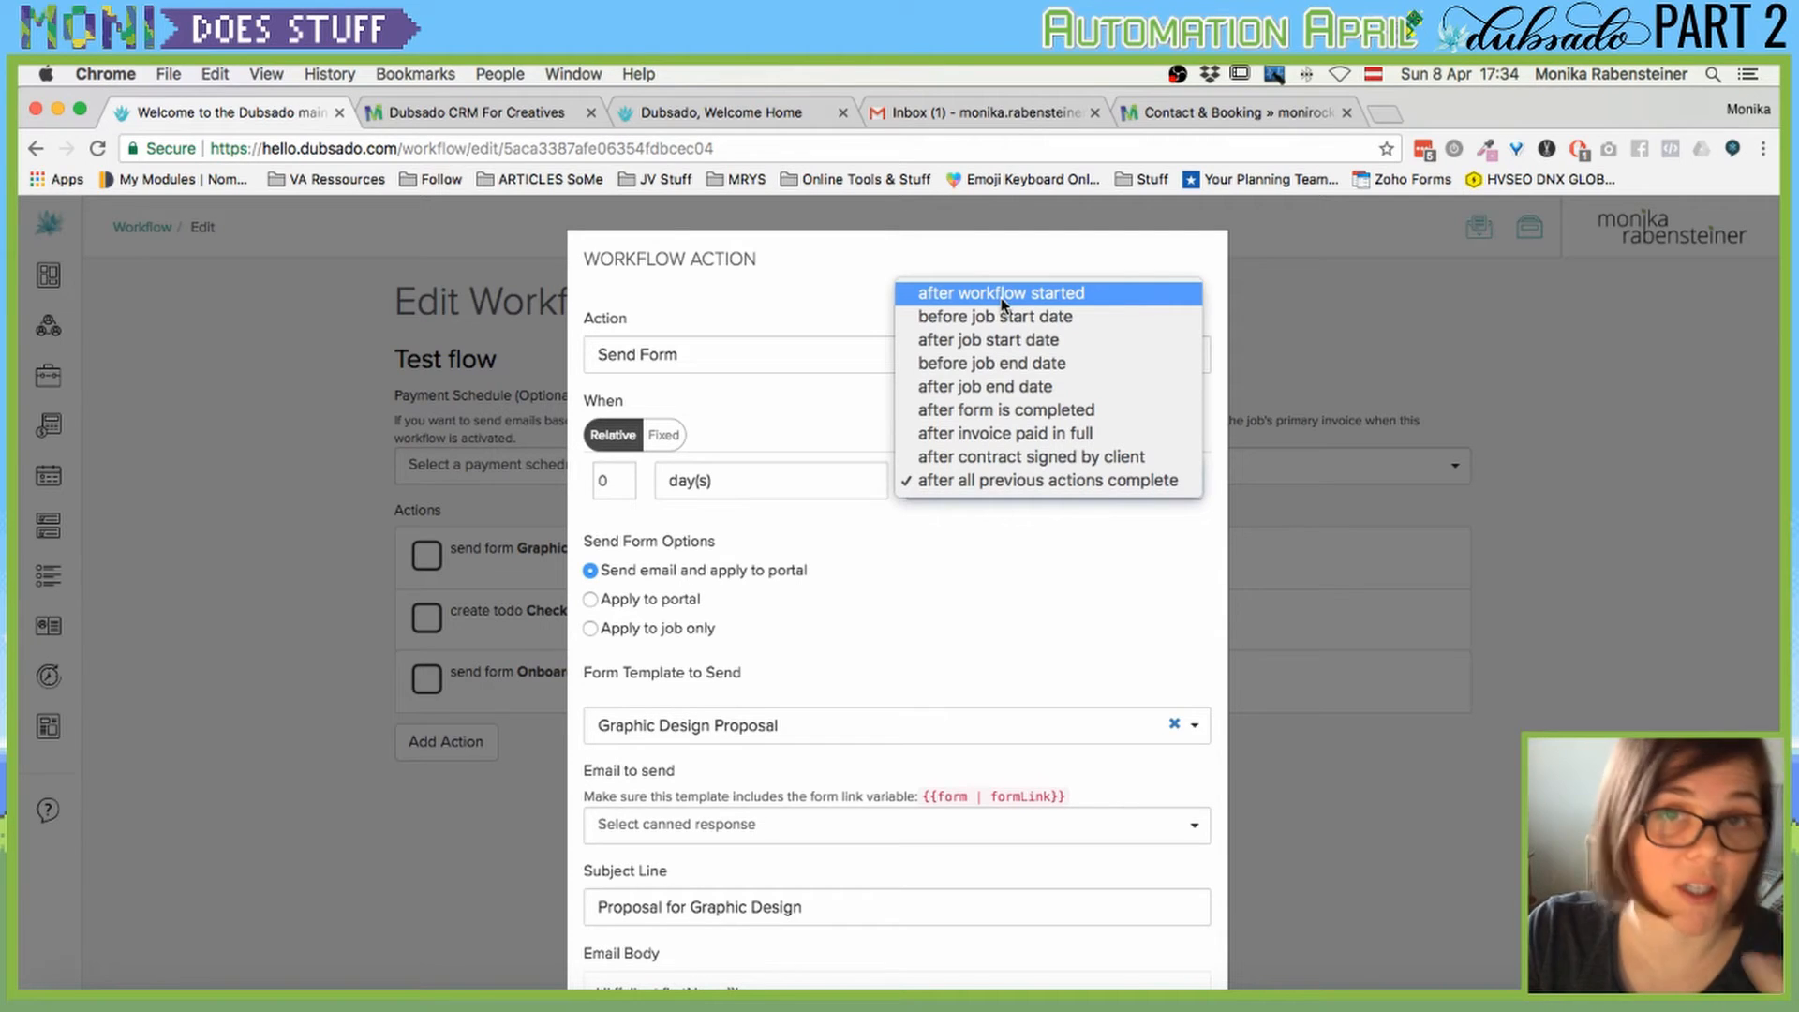
pyautogui.click(1294, 268)
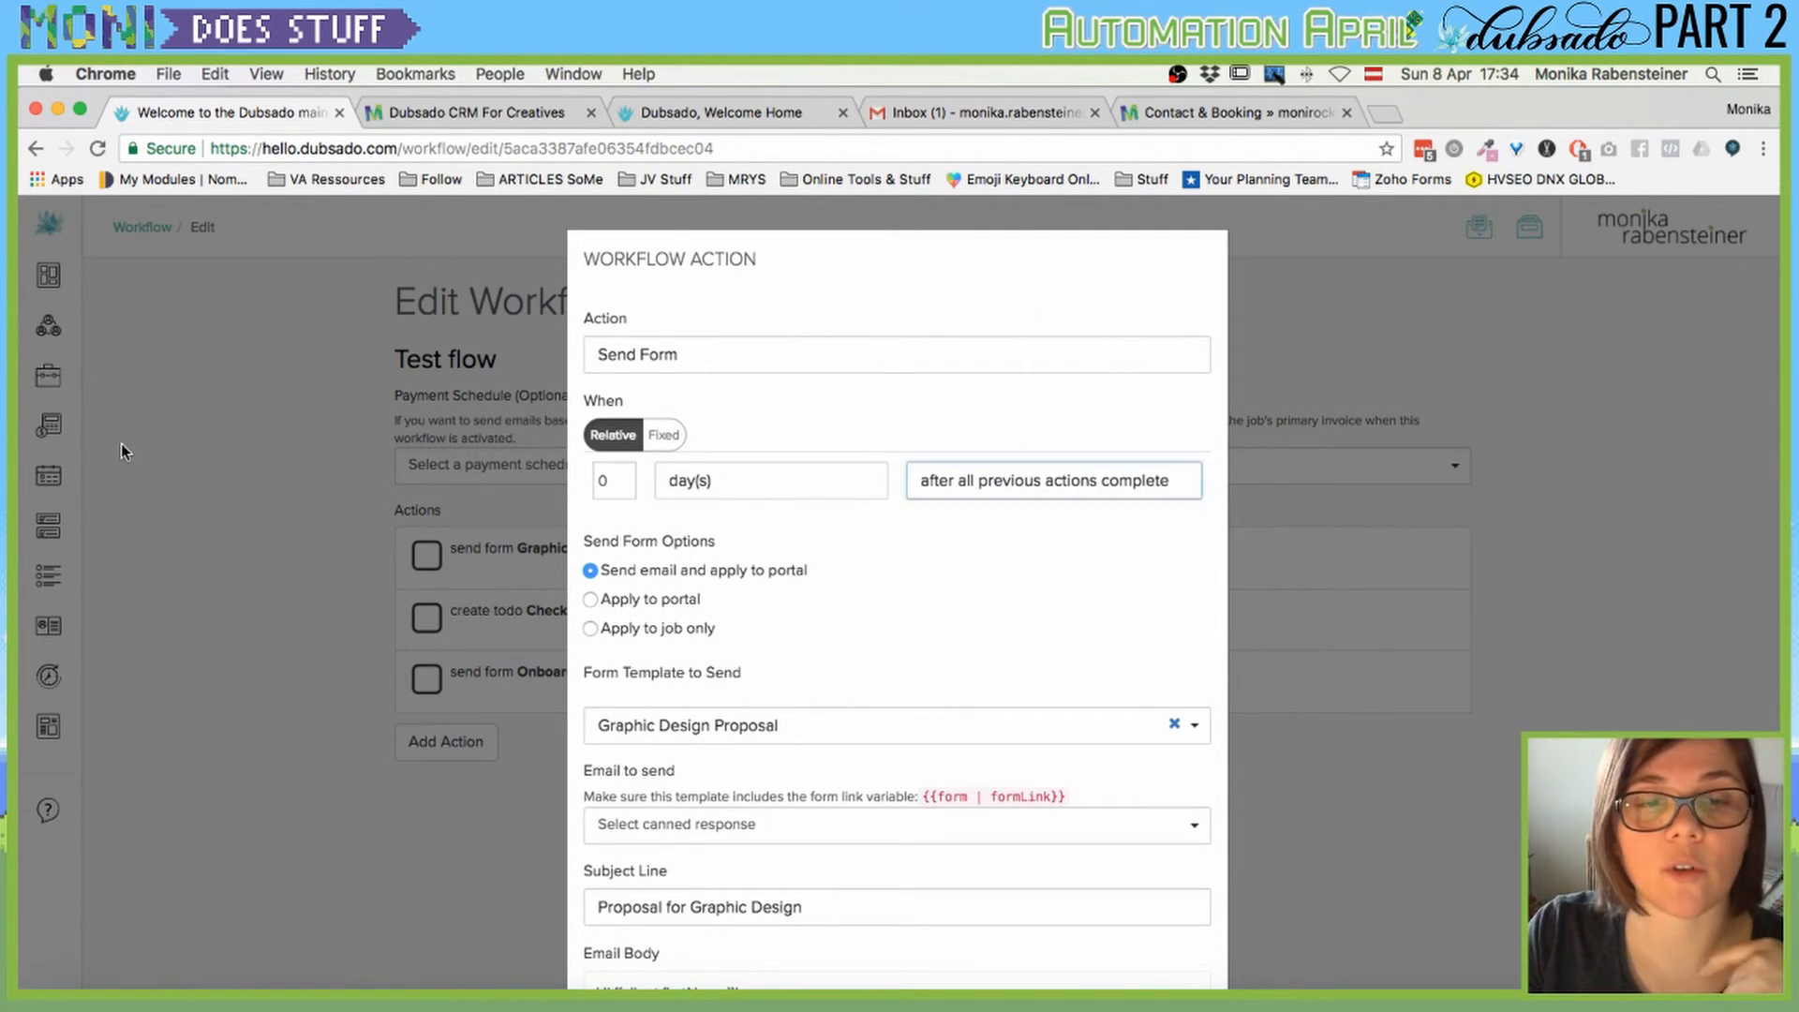
pyautogui.scroll(-5, 1028, 558)
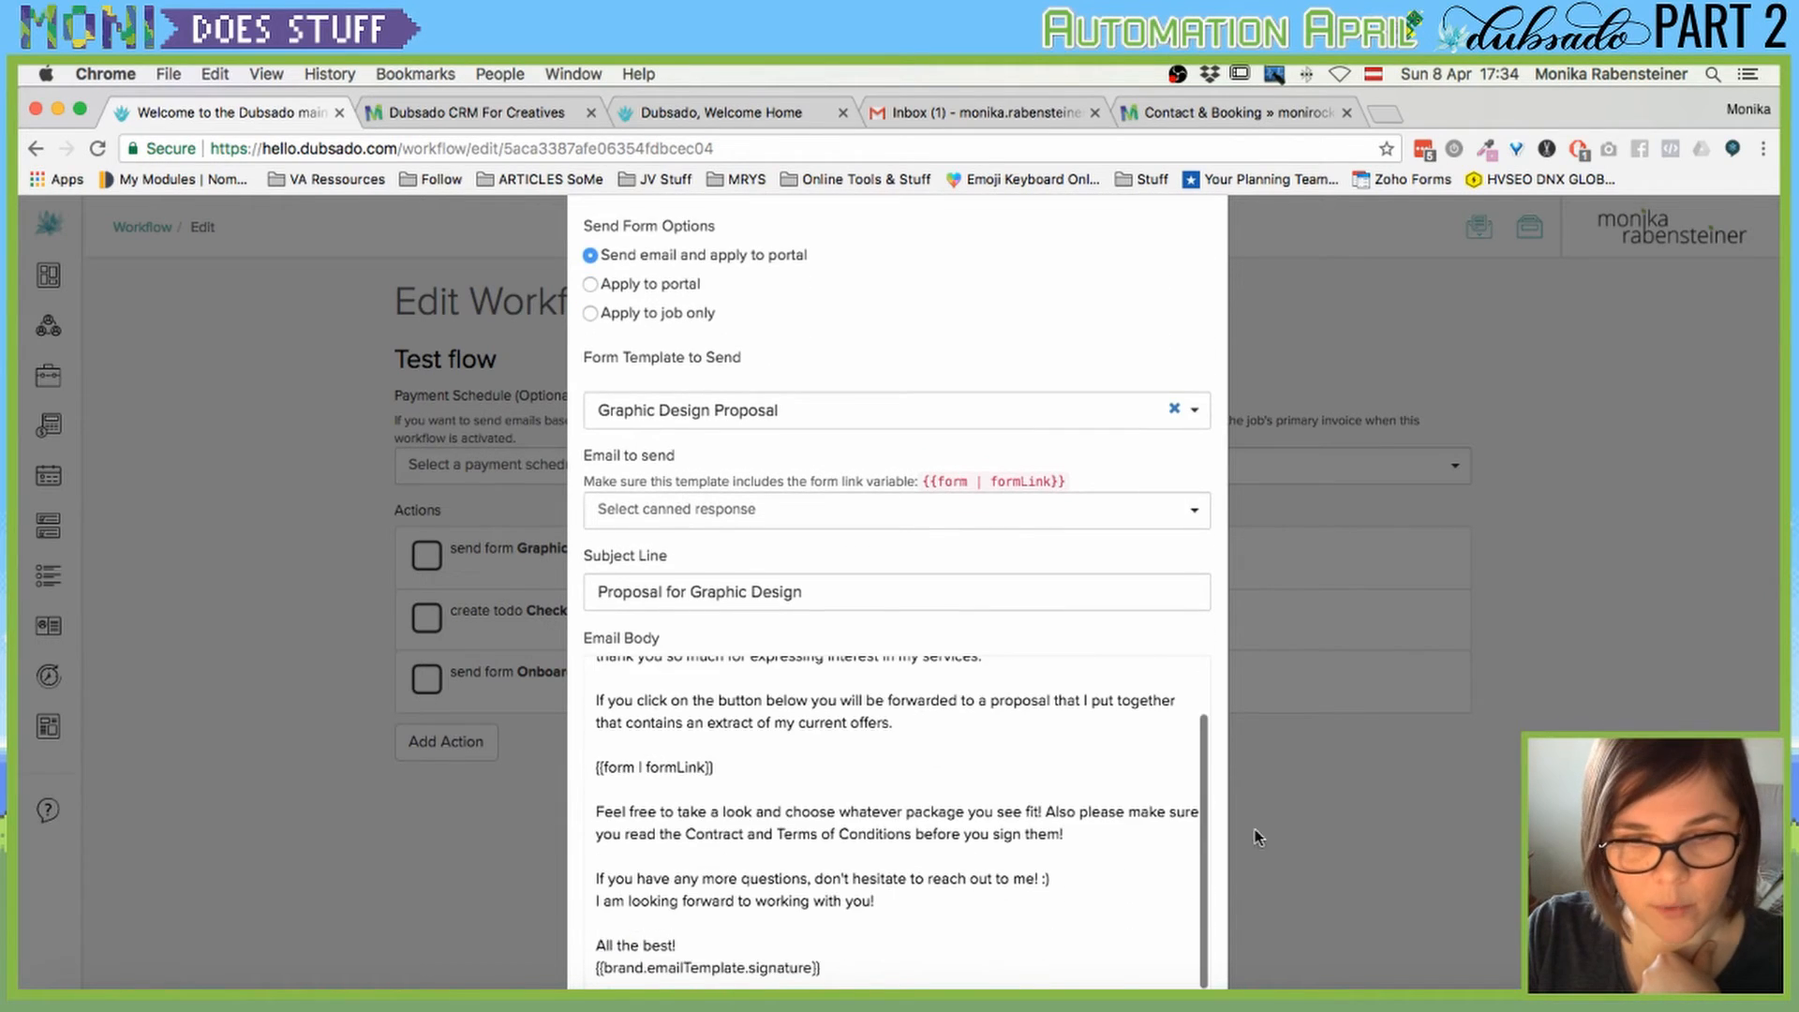
pyautogui.scroll(-4, 1256, 836)
pyautogui.click(598, 930)
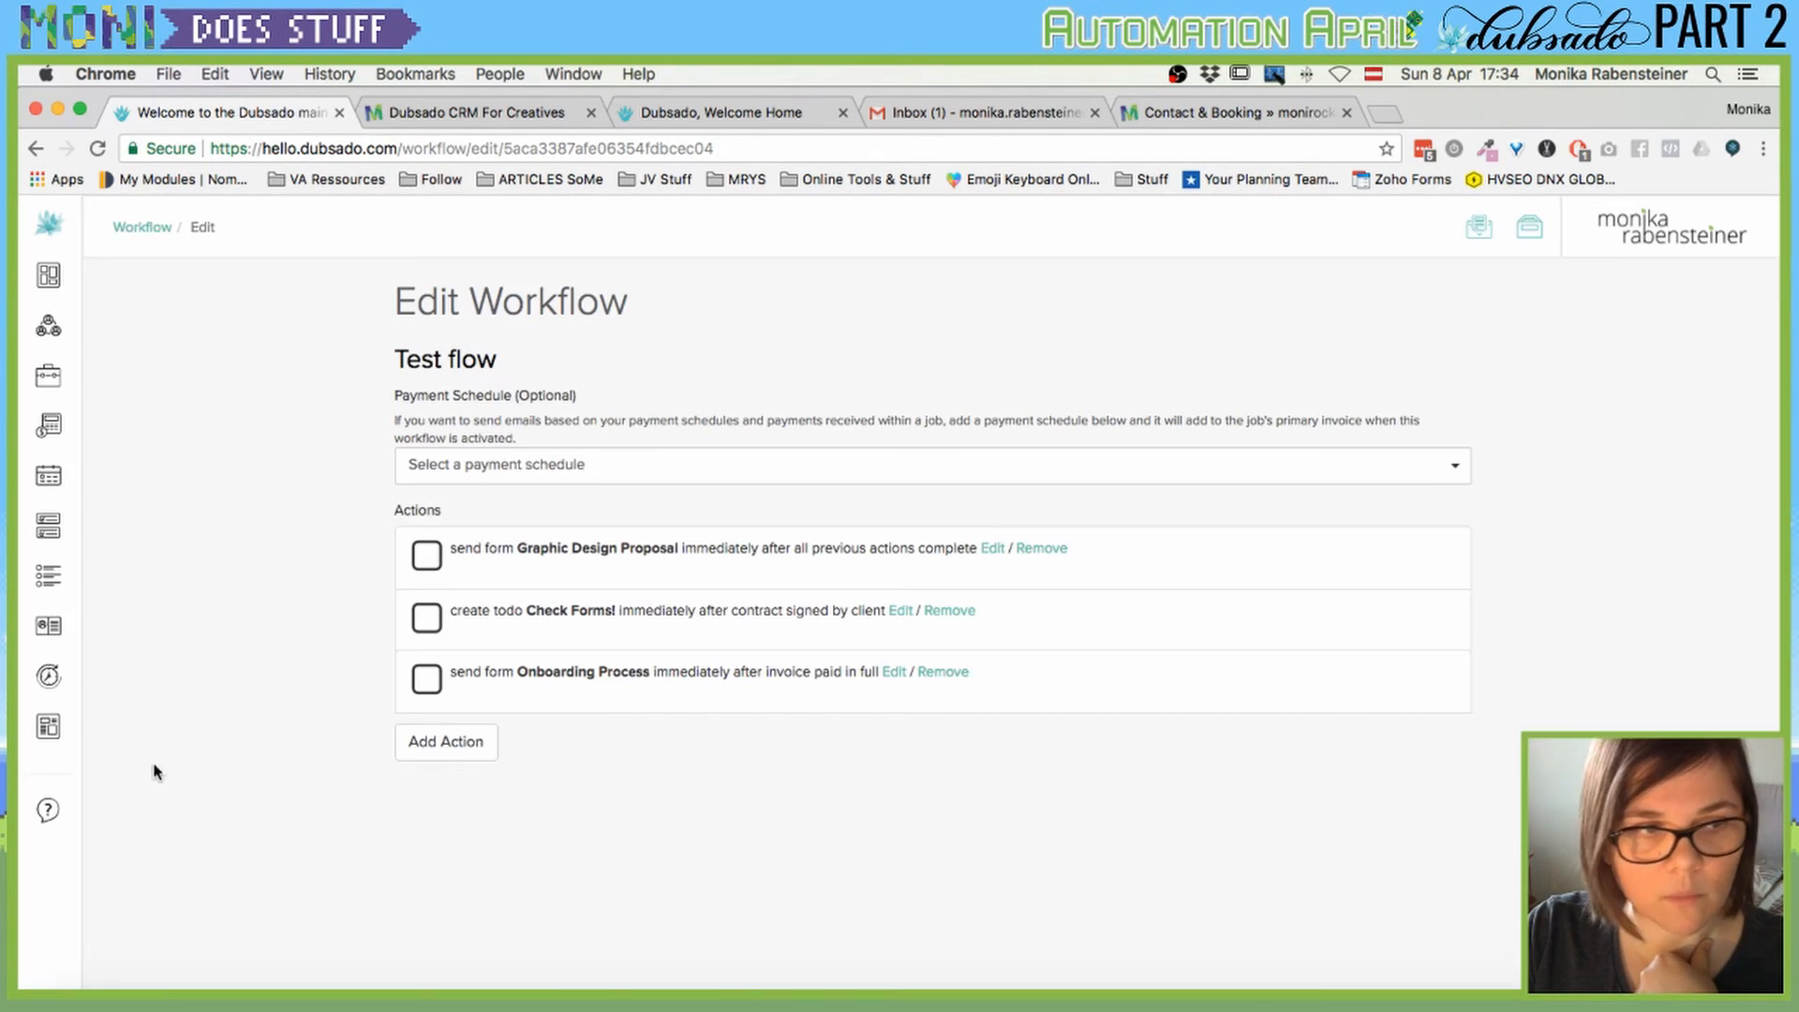
# Return to the Test lead from the leads list and show its workflows.
pyautogui.moveTo(65, 728)
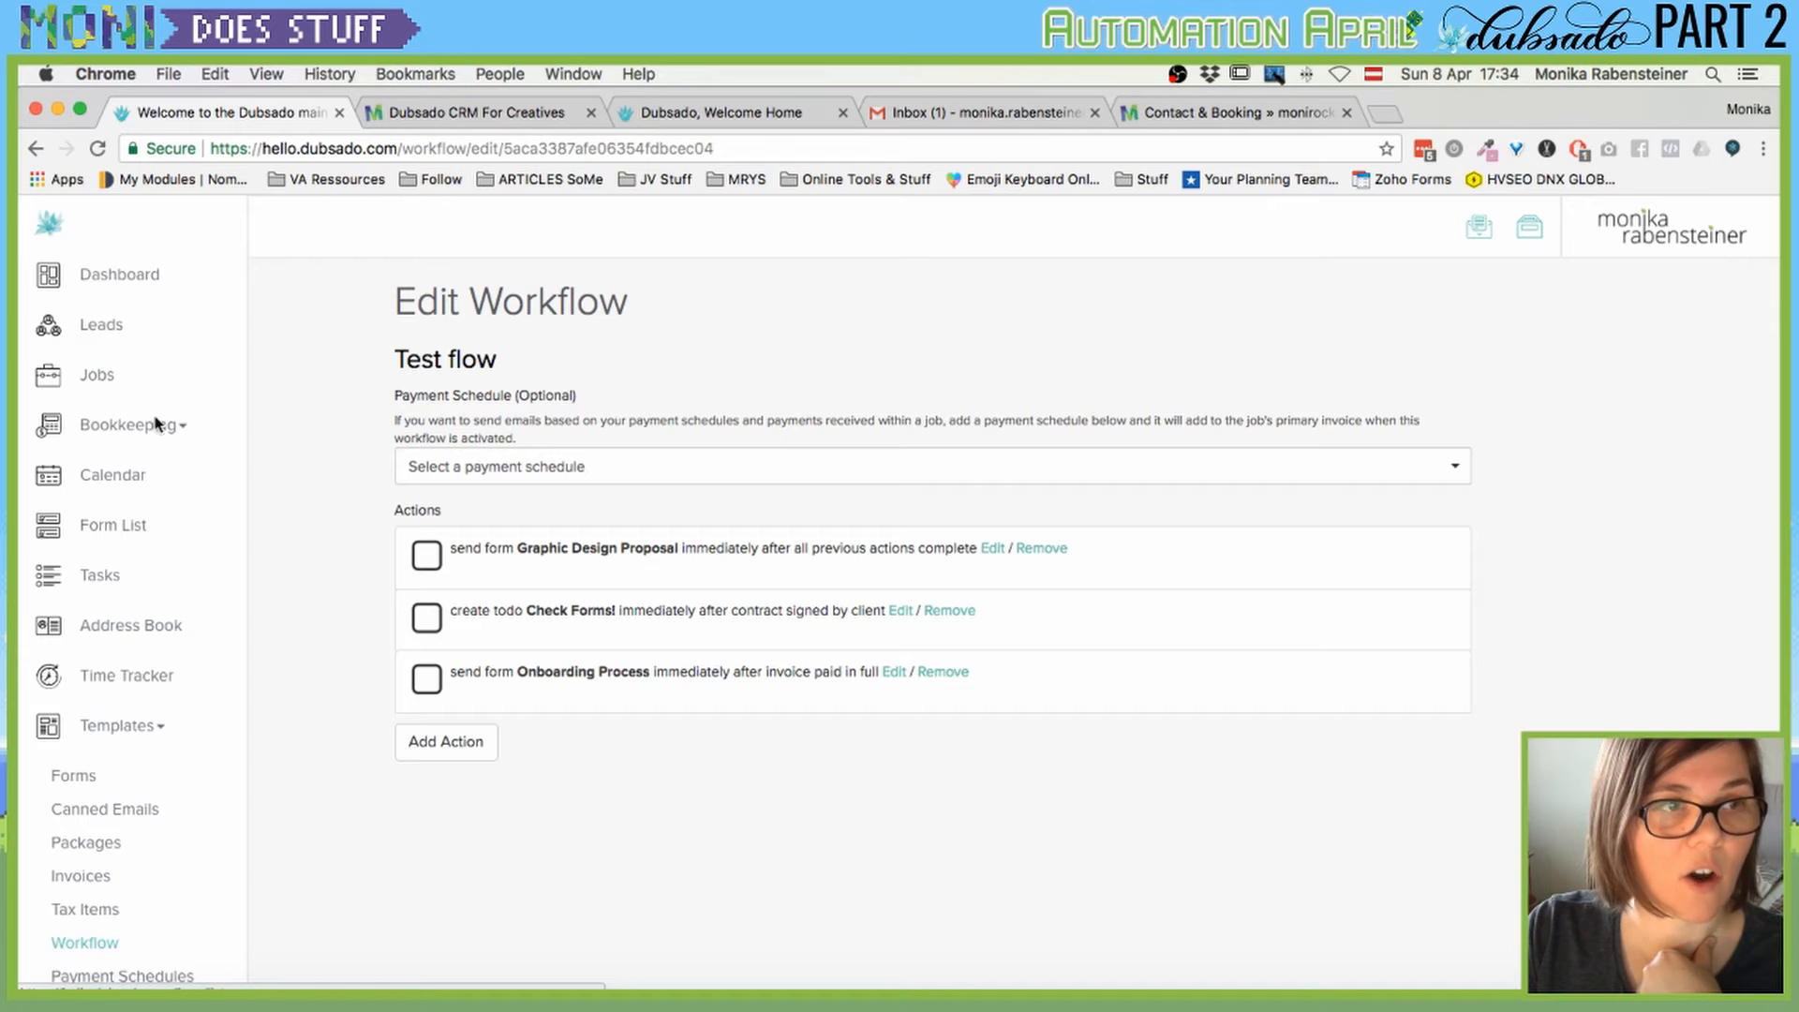
pyautogui.click(93, 374)
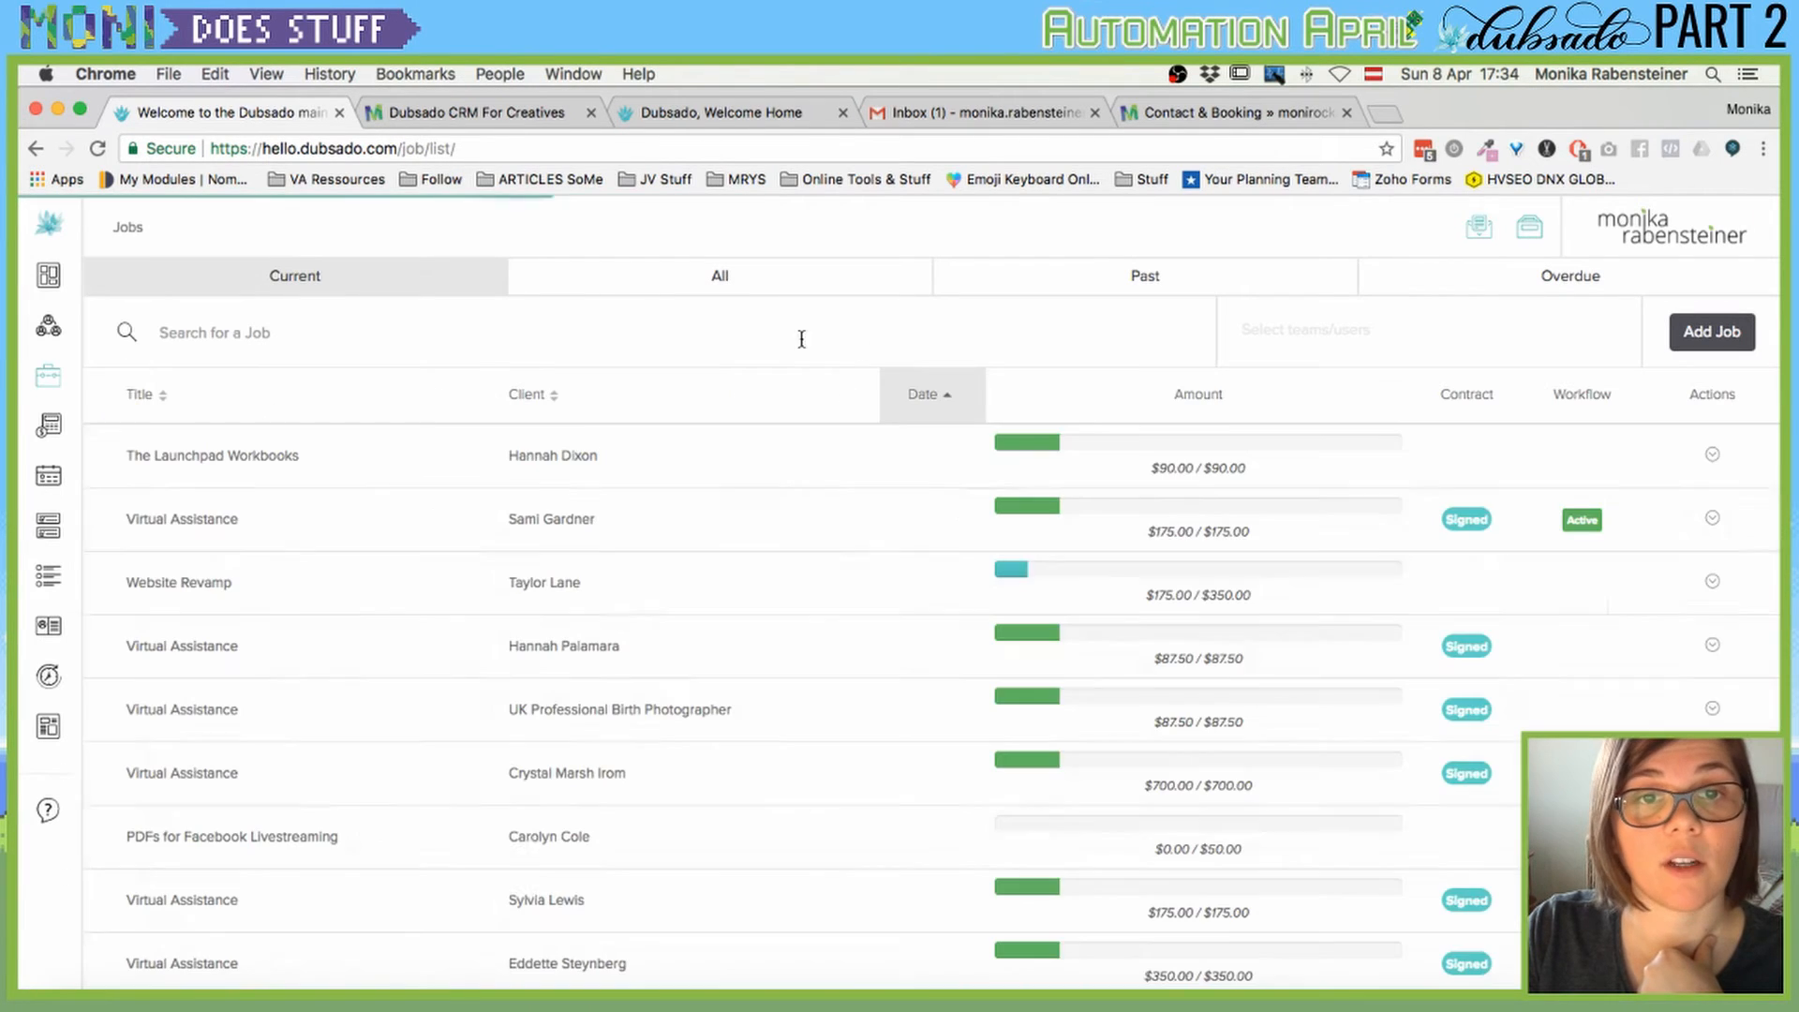
pyautogui.click(120, 328)
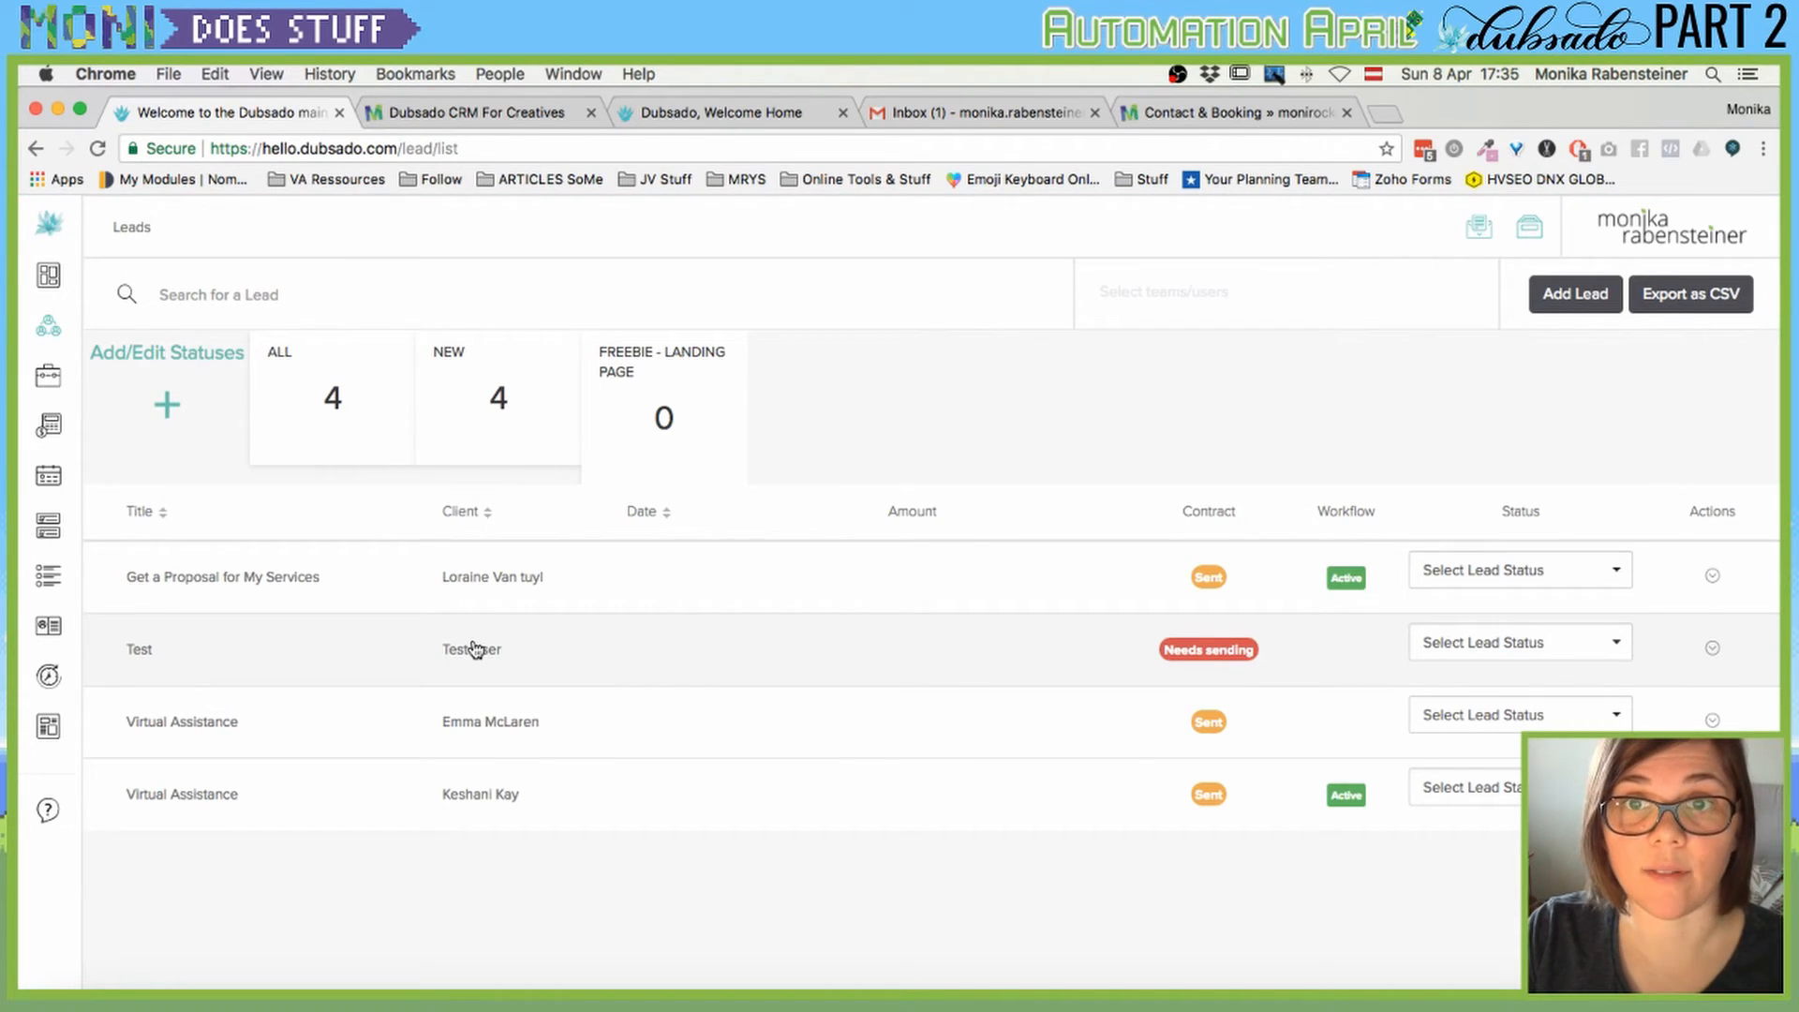
pyautogui.click(475, 648)
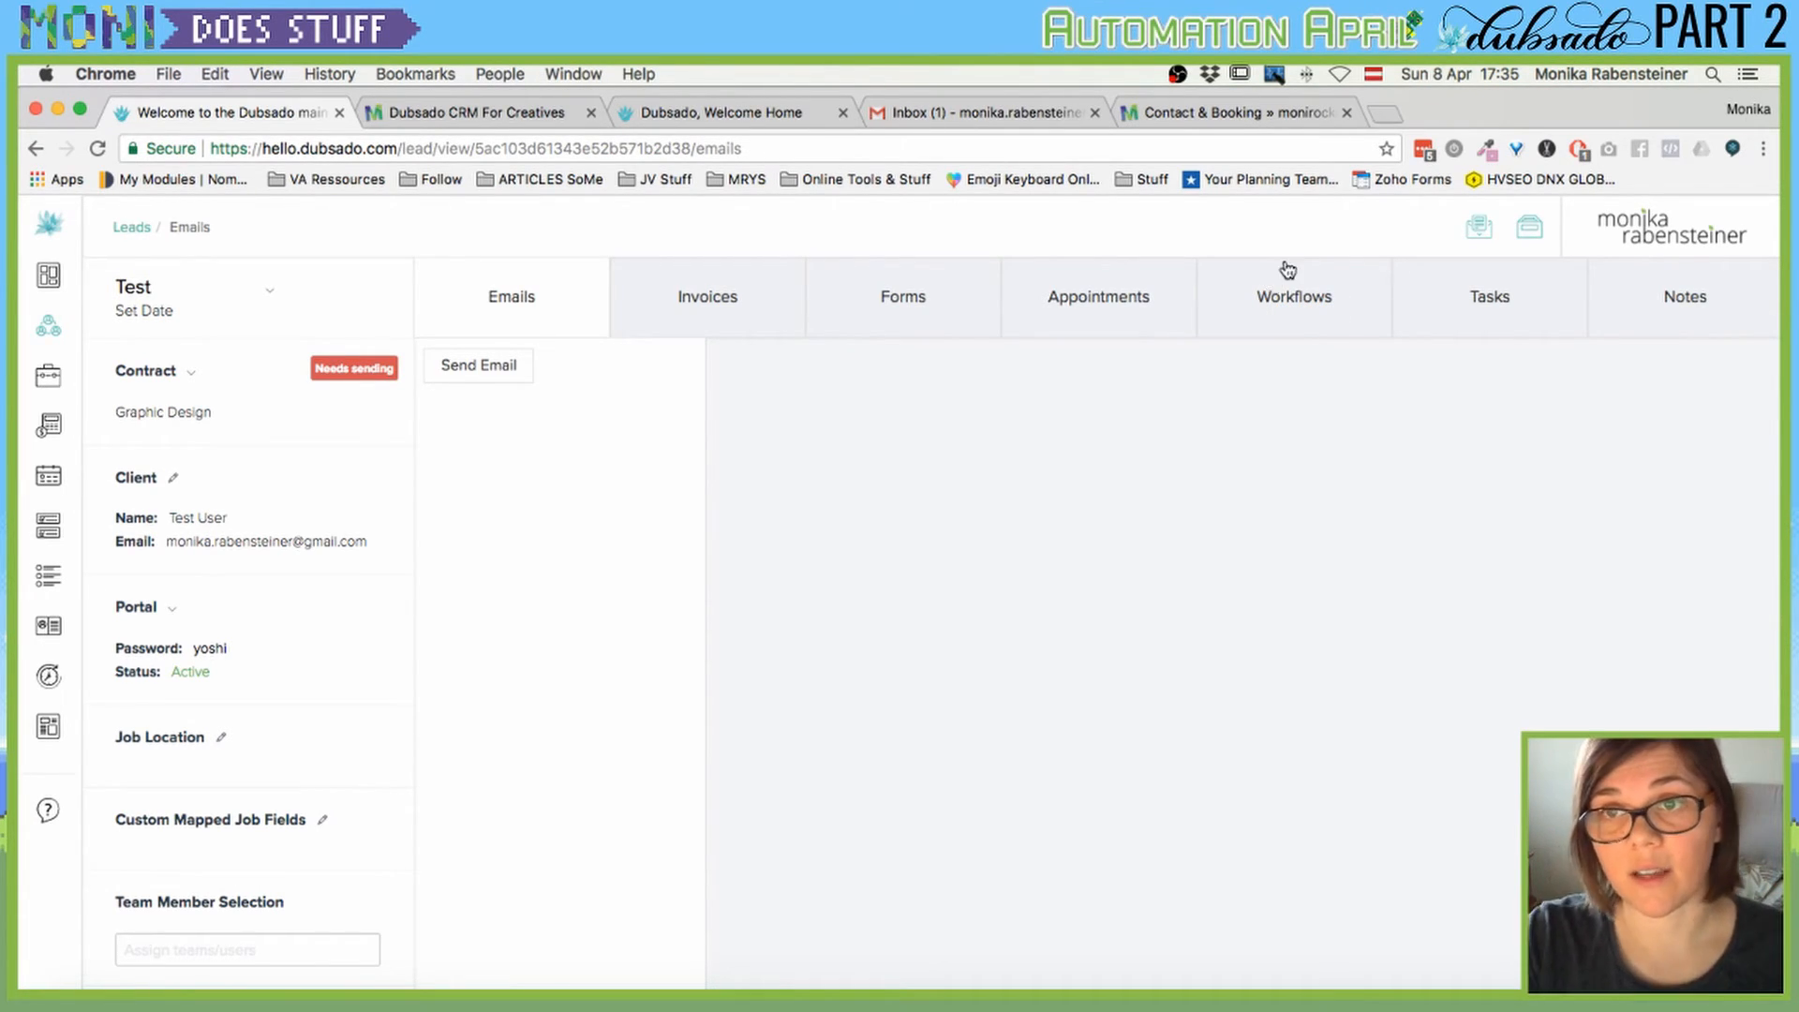
pyautogui.click(1284, 304)
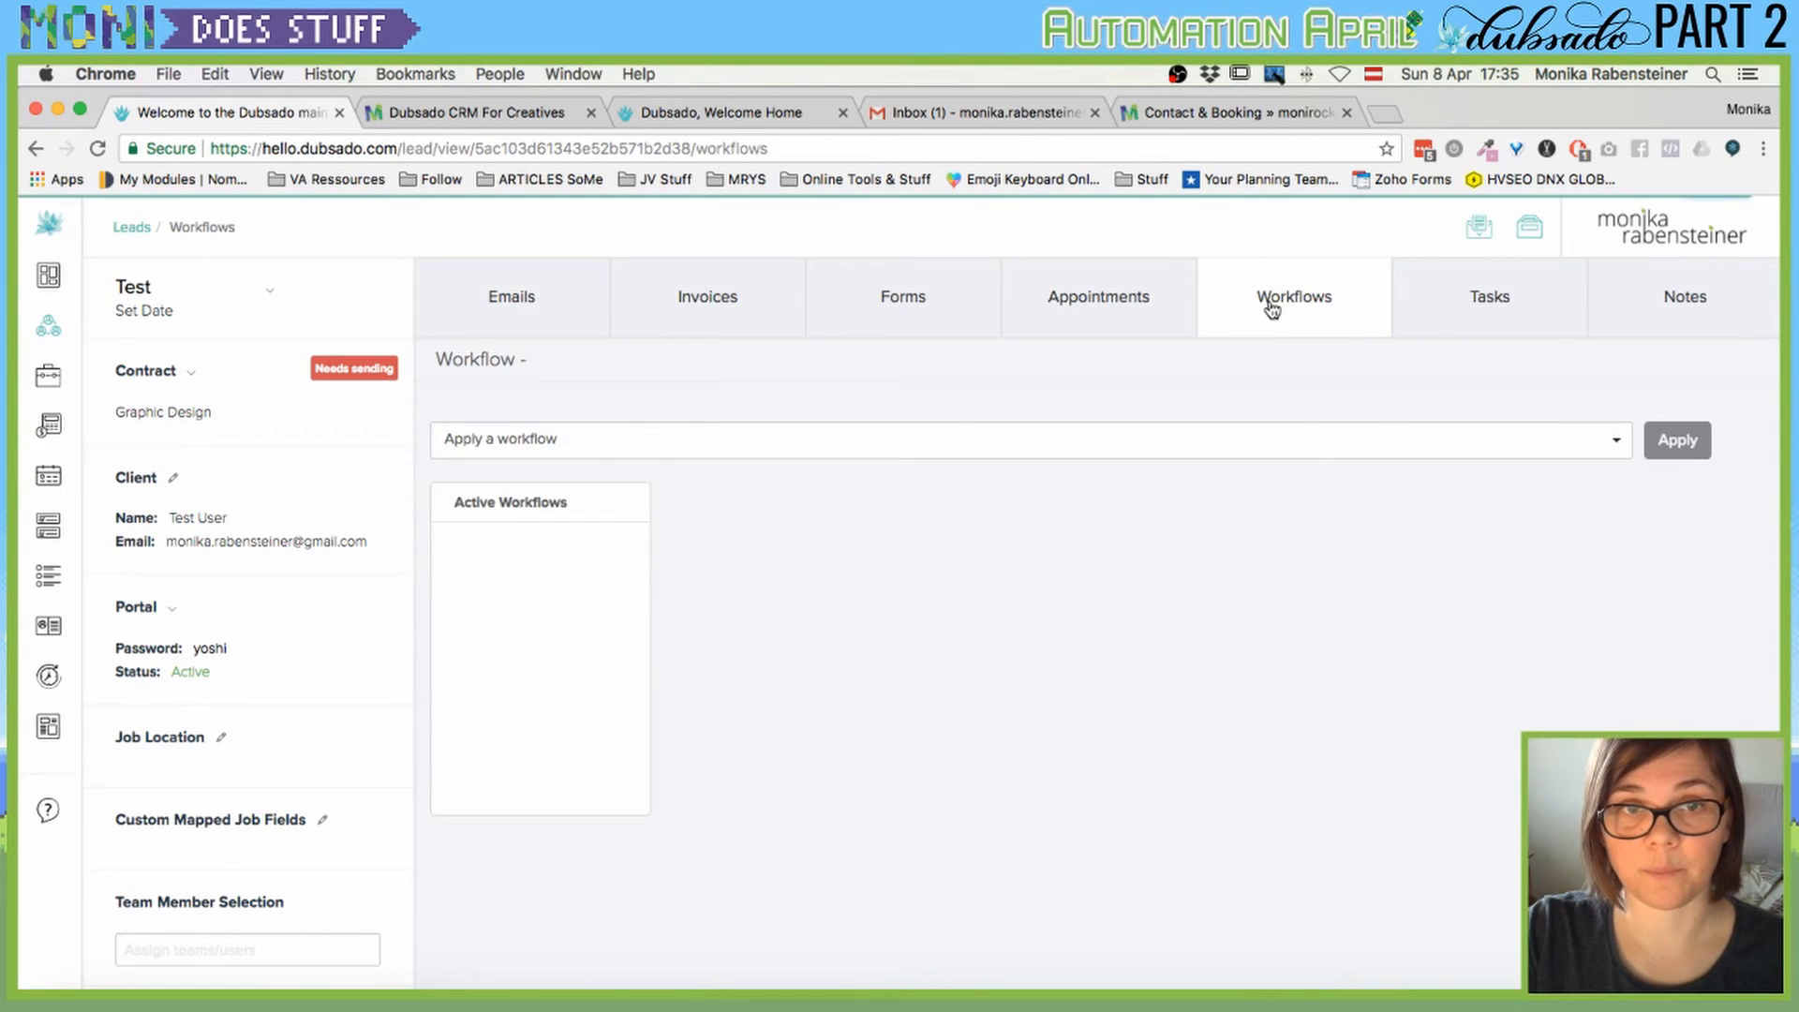